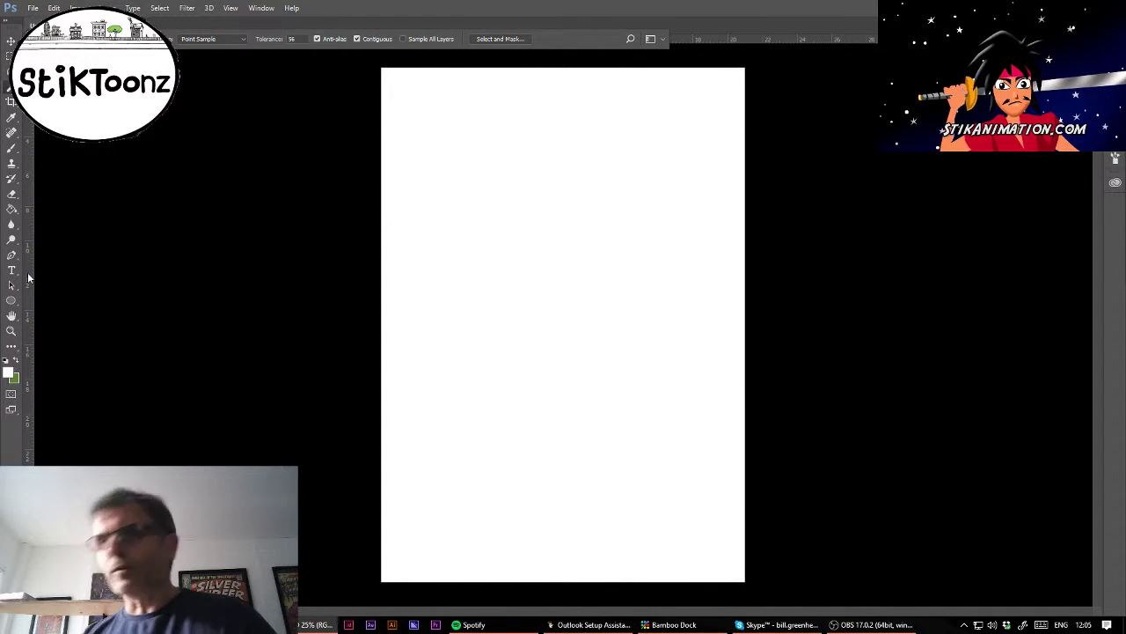
Step: Try a rounded rectangle with a 220 px corner radius, about 601 × 439 px, in the upper middle of the page, and undo it
left_click(11, 333)
left_click_drag(563, 181, 582, 209)
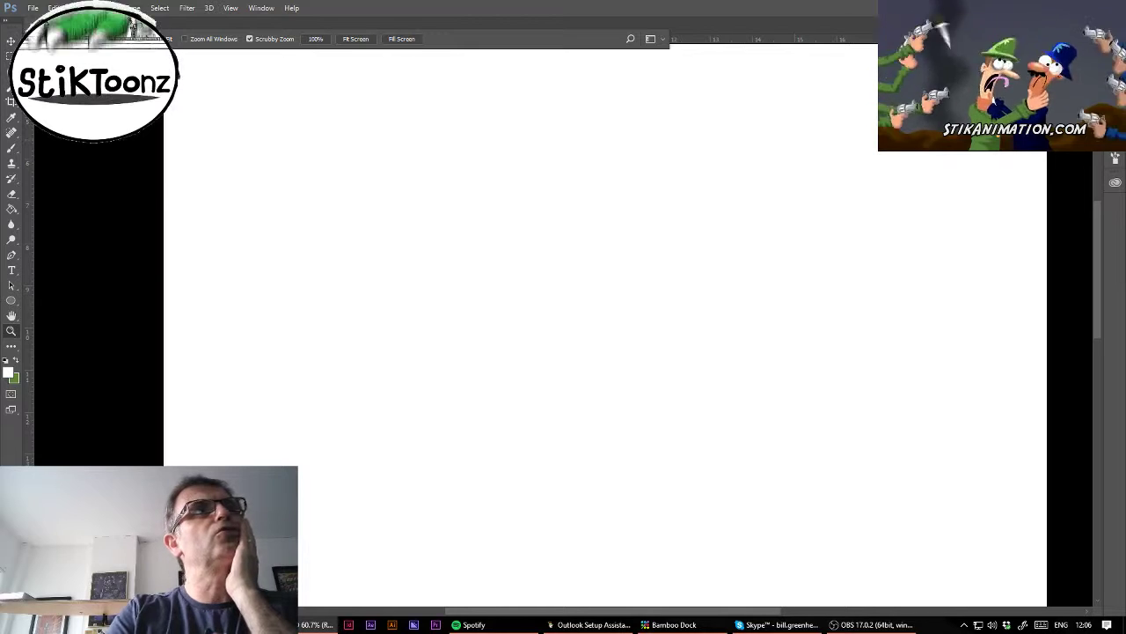
left_click(12, 302)
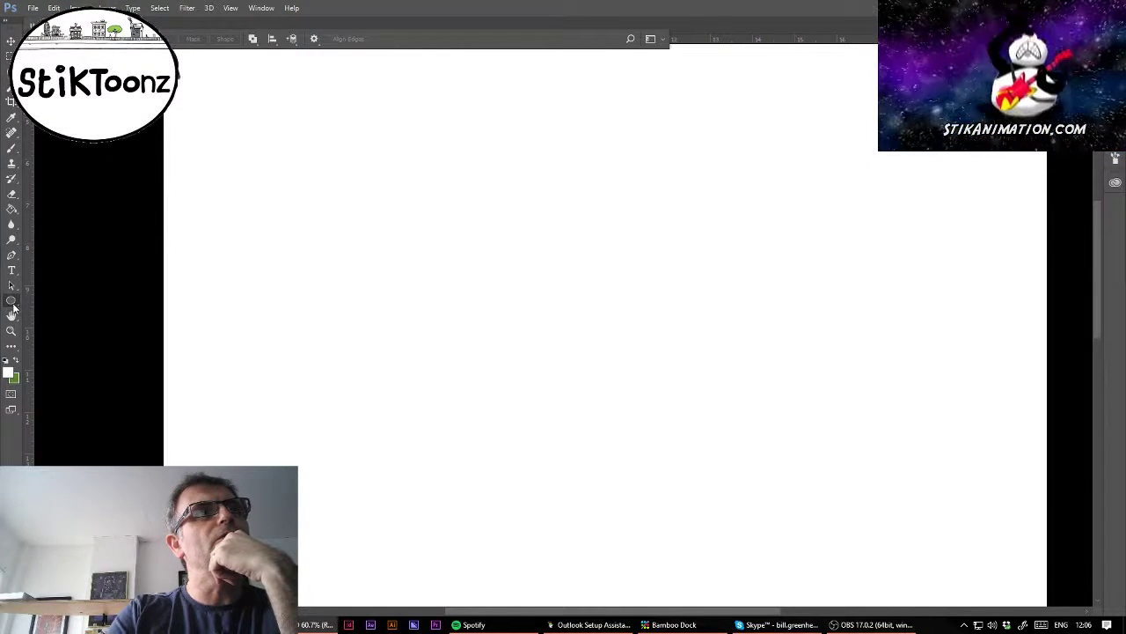
left_click(12, 304)
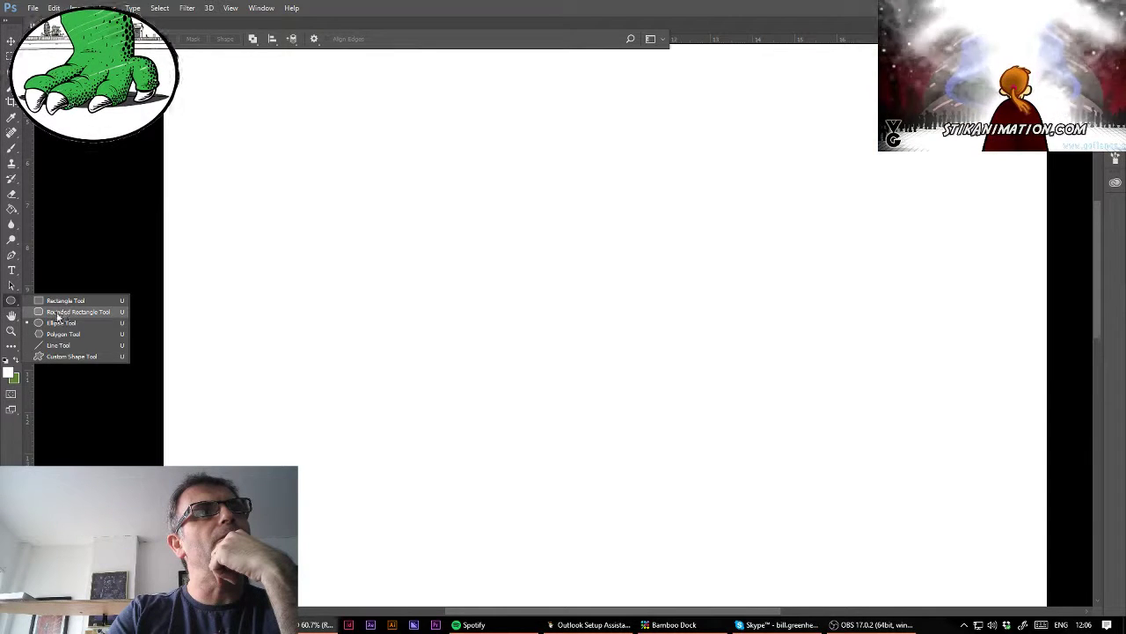
left_click(59, 313)
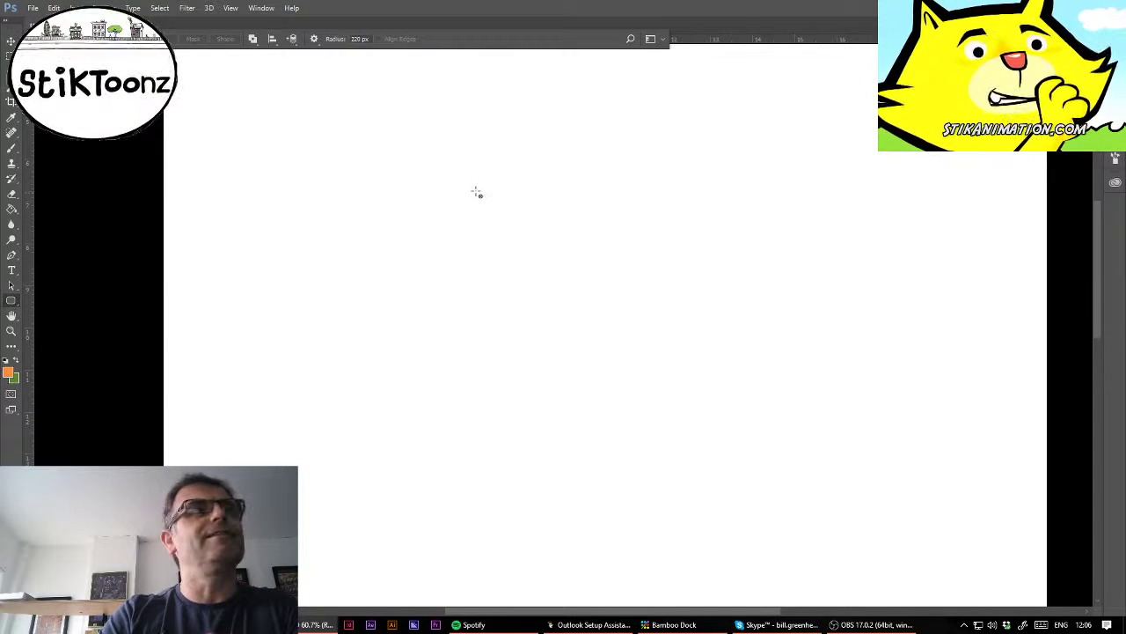
left_click_drag(475, 202, 689, 358)
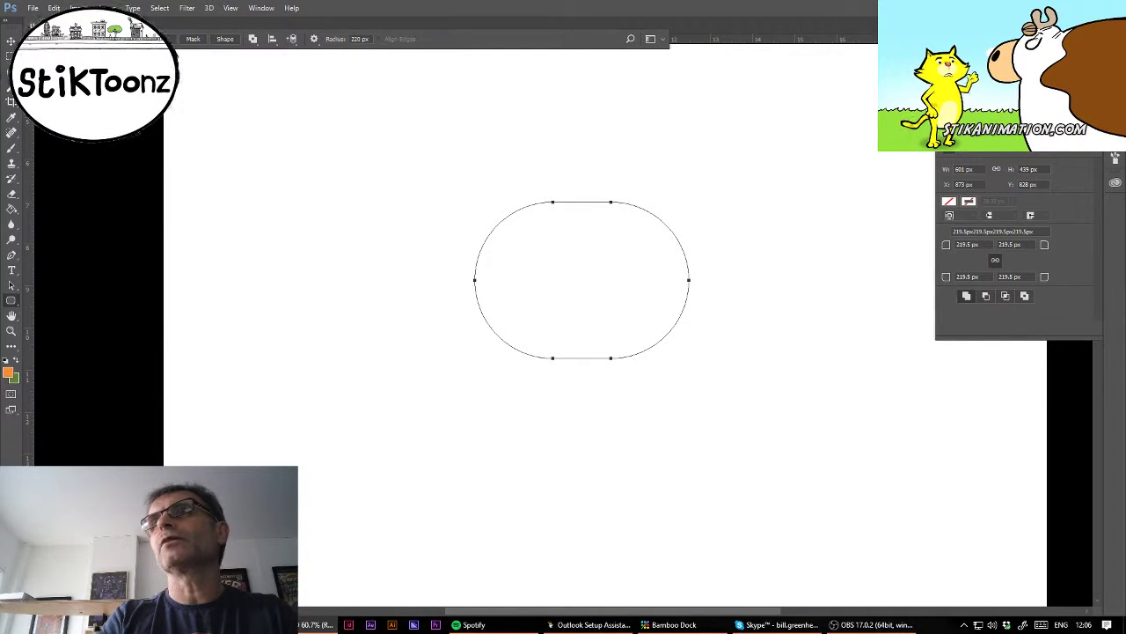
key("ctrl+z")
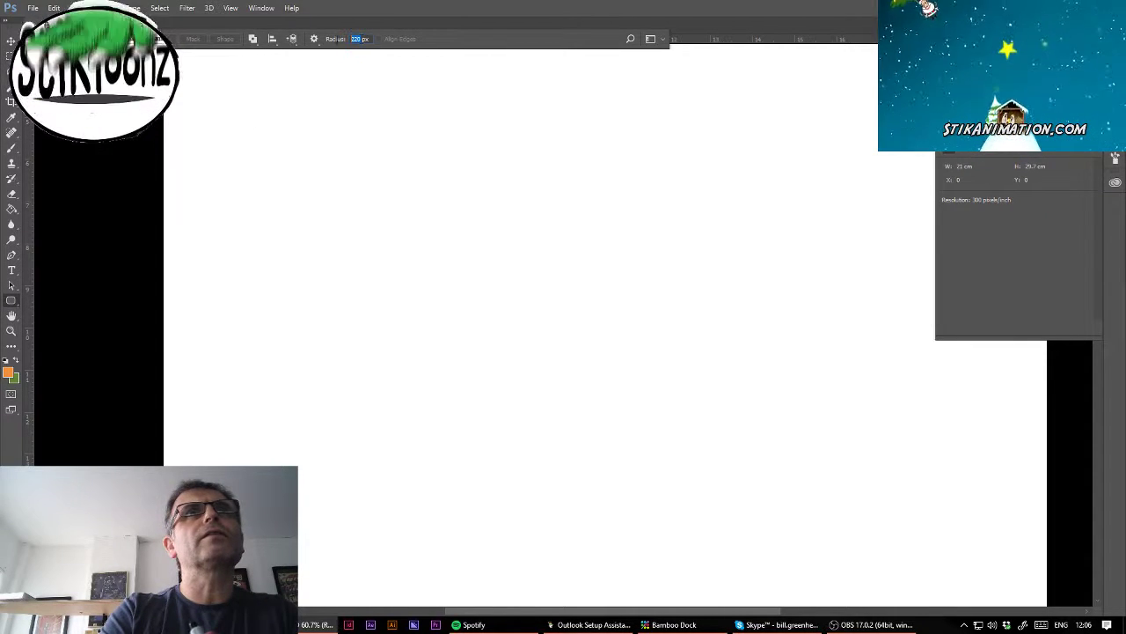
Step: Set the corner radius to 60 px and draw a rounded-rectangle path about 843 × 658 px on the page
type("60")
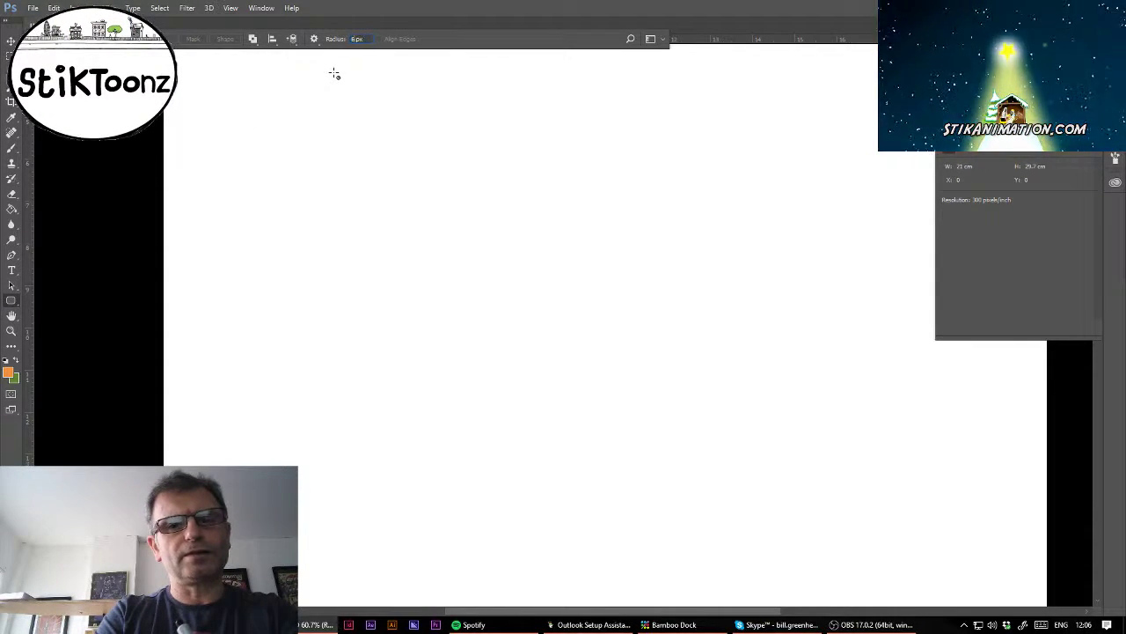
left_click_drag(396, 181, 698, 413)
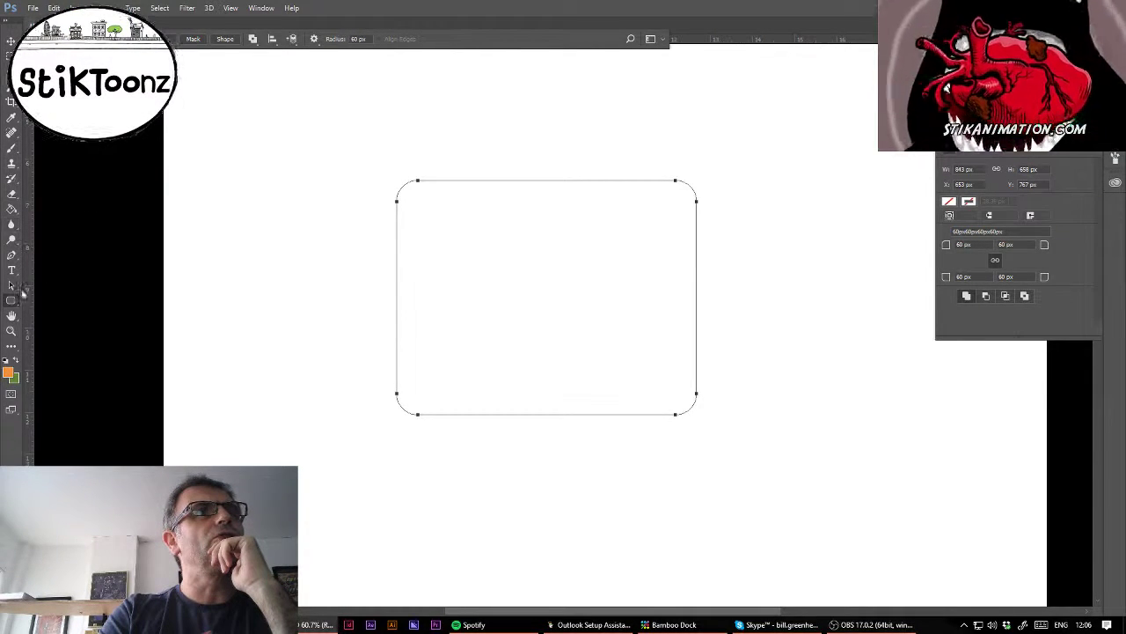
left_click(514, 288)
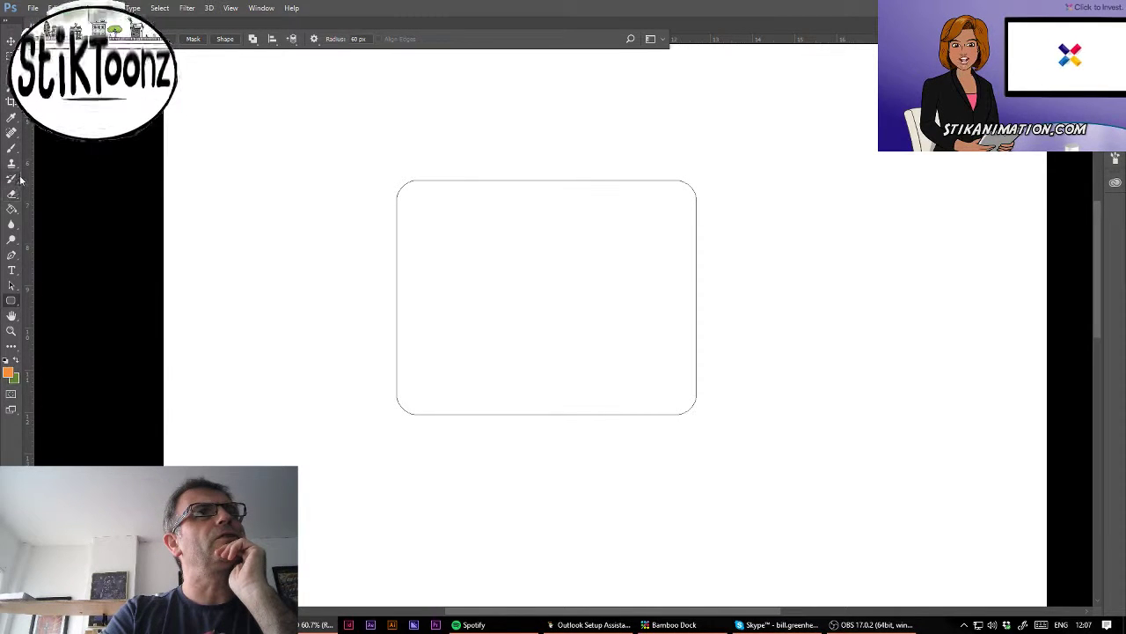
Step: Replace the path with an orange rounded rectangle in Shape mode, about 847 × 666 px, with a 0 pt stroke
left_click(15, 304)
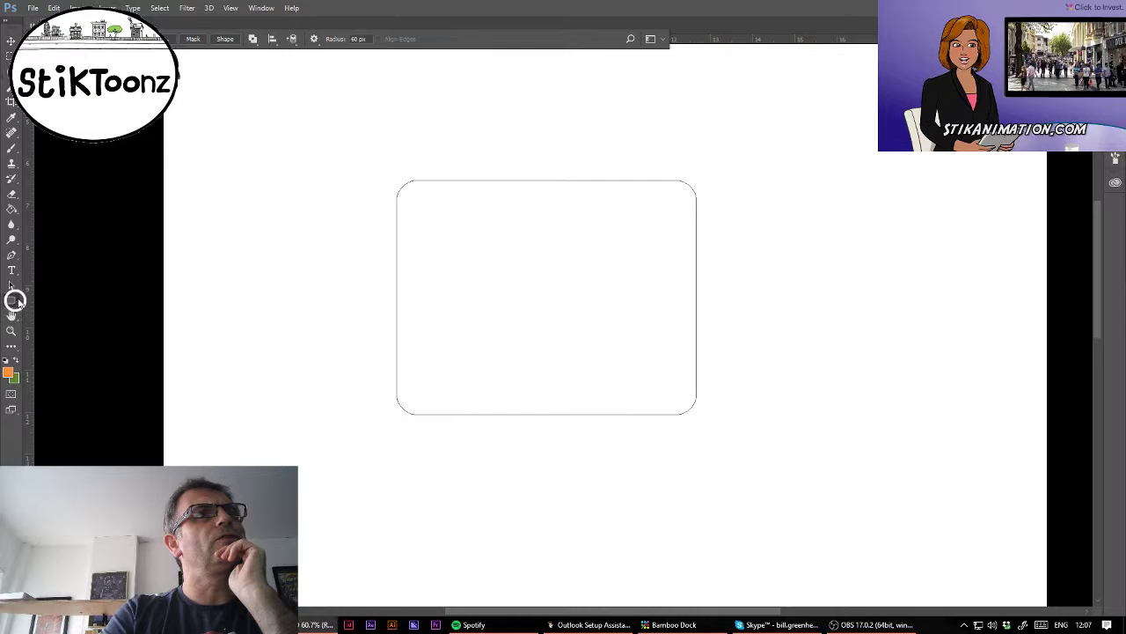
left_click(18, 301)
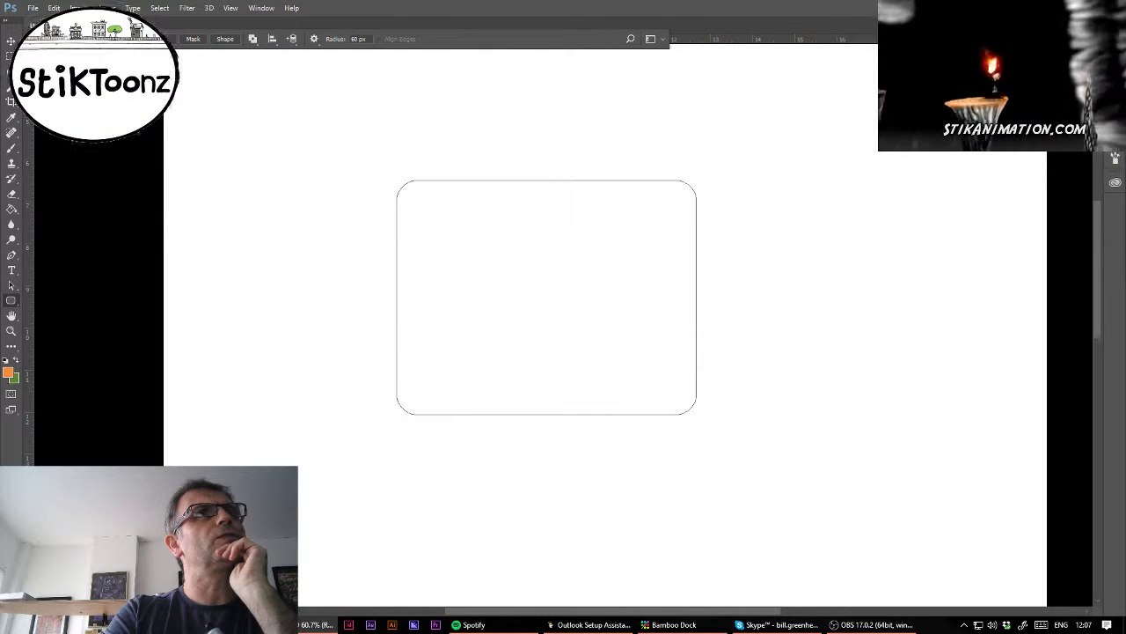
left_click(53, 51)
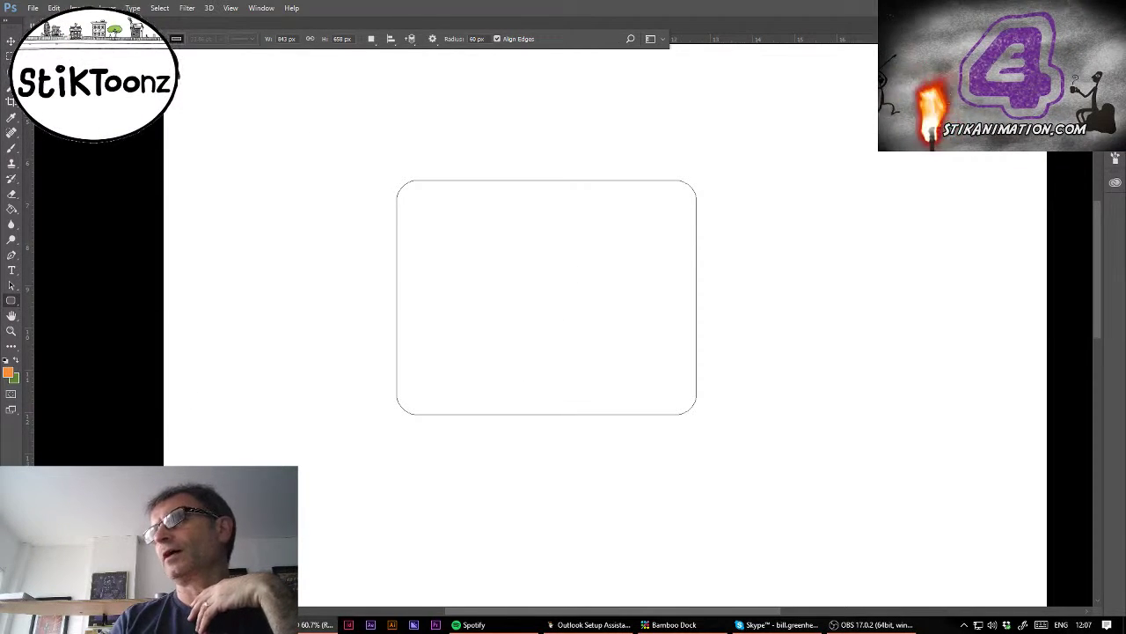
key("Delete")
mouse_move(414, 174)
left_mouse_down()
mouse_move(551, 269)
mouse_move(716, 411)
left_mouse_up()
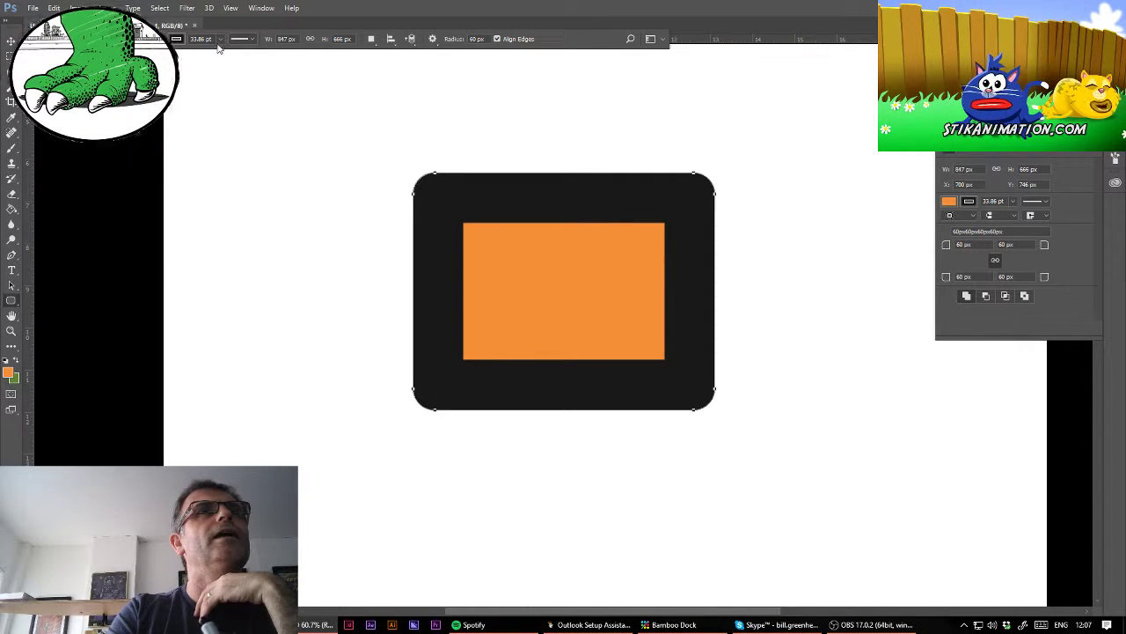
left_click(220, 40)
left_click_drag(200, 57, 182, 54)
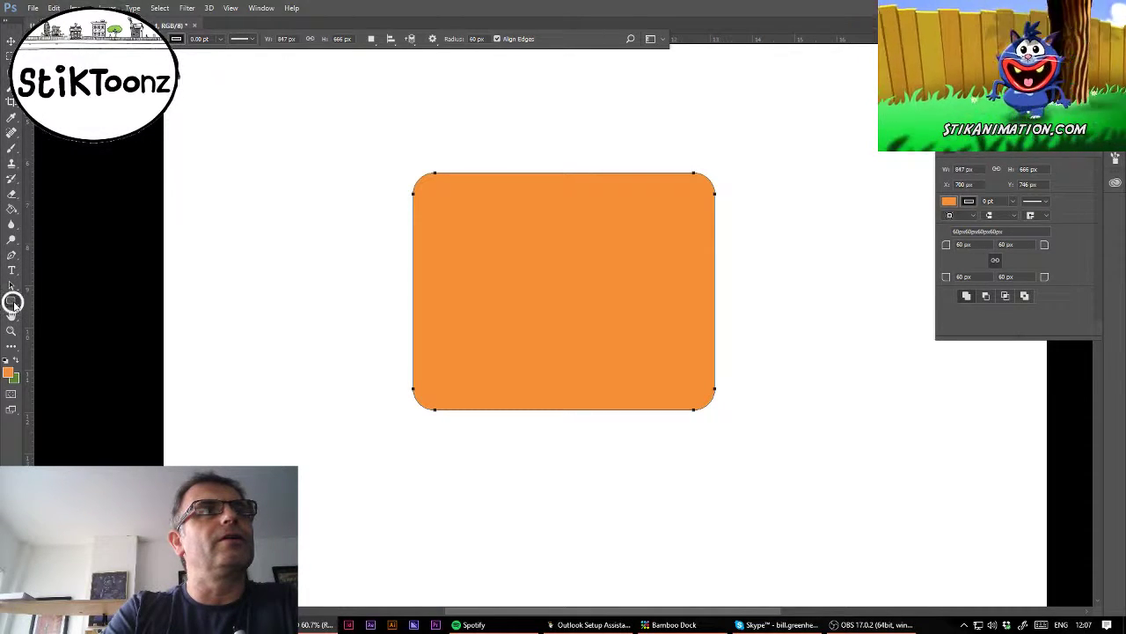
Step: Draw an ellipse about 252 × 163 px in the upper-left part of the orange rectangle for the first eye area
right_click(11, 301)
left_click(58, 323)
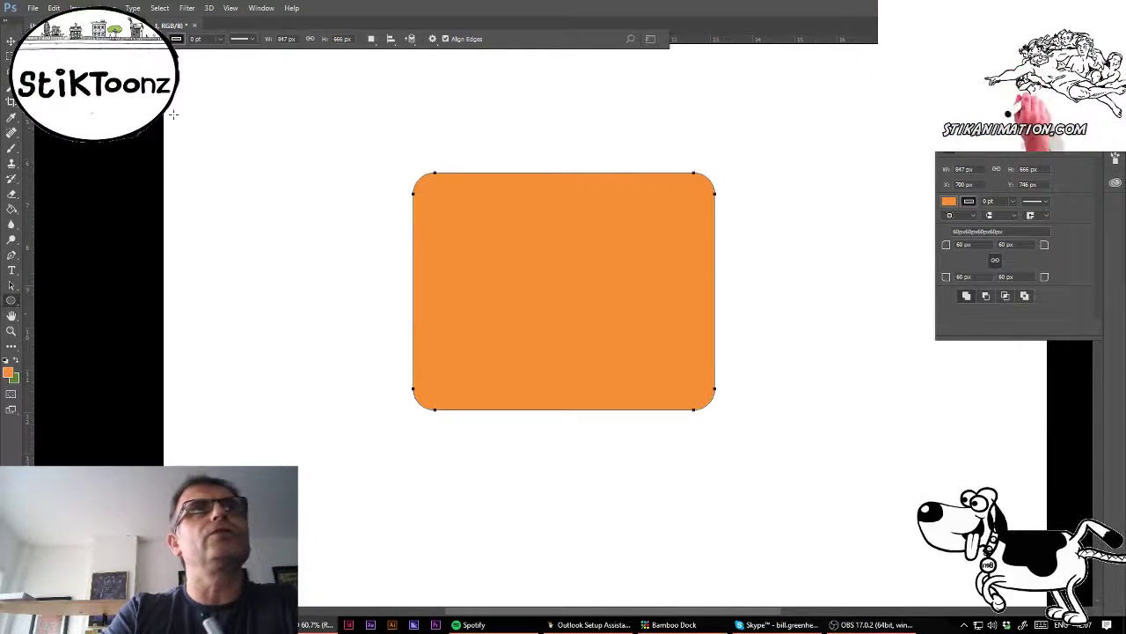
left_click_drag(437, 203, 526, 260)
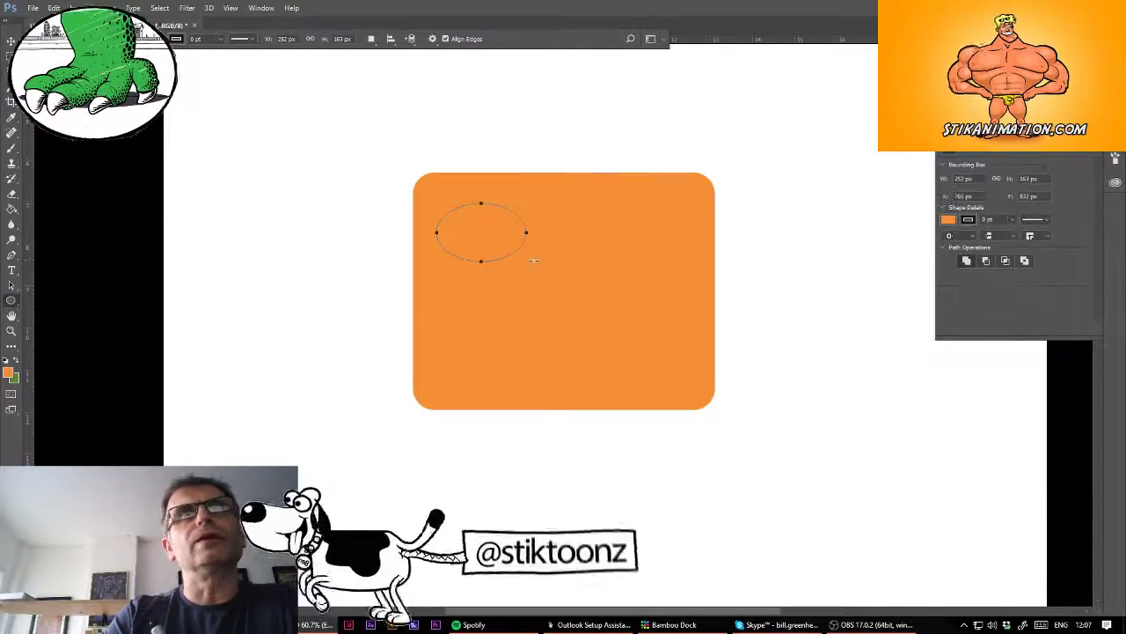
left_click(132, 39)
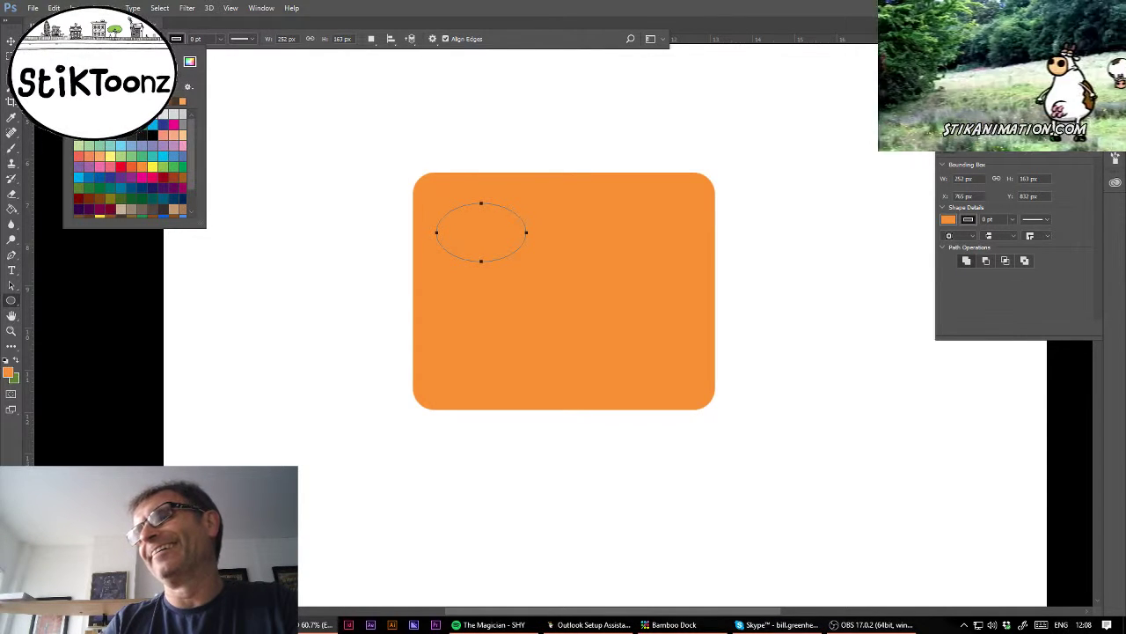
key("Escape")
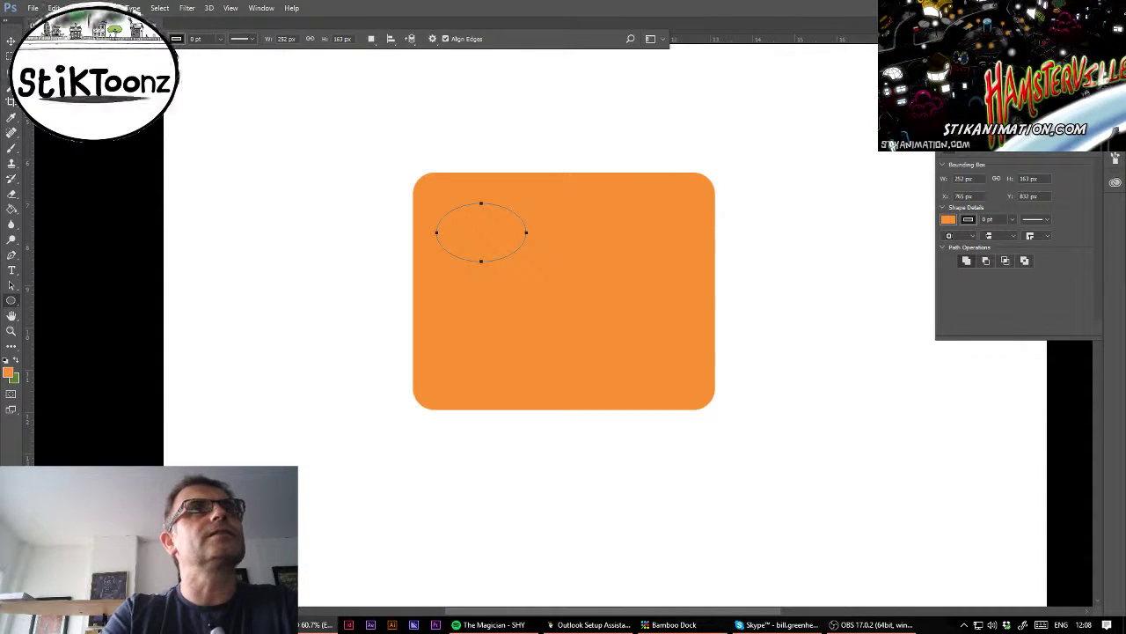
left_click(133, 39)
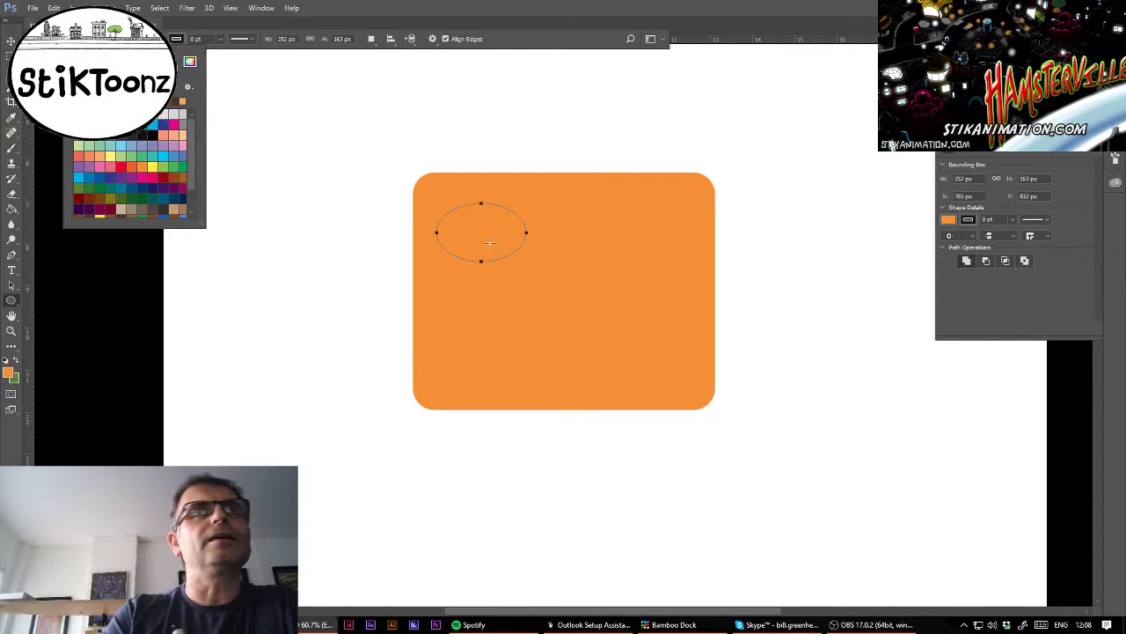
left_click(428, 199)
left_click_drag(557, 219, 655, 276)
key("ctrl+z")
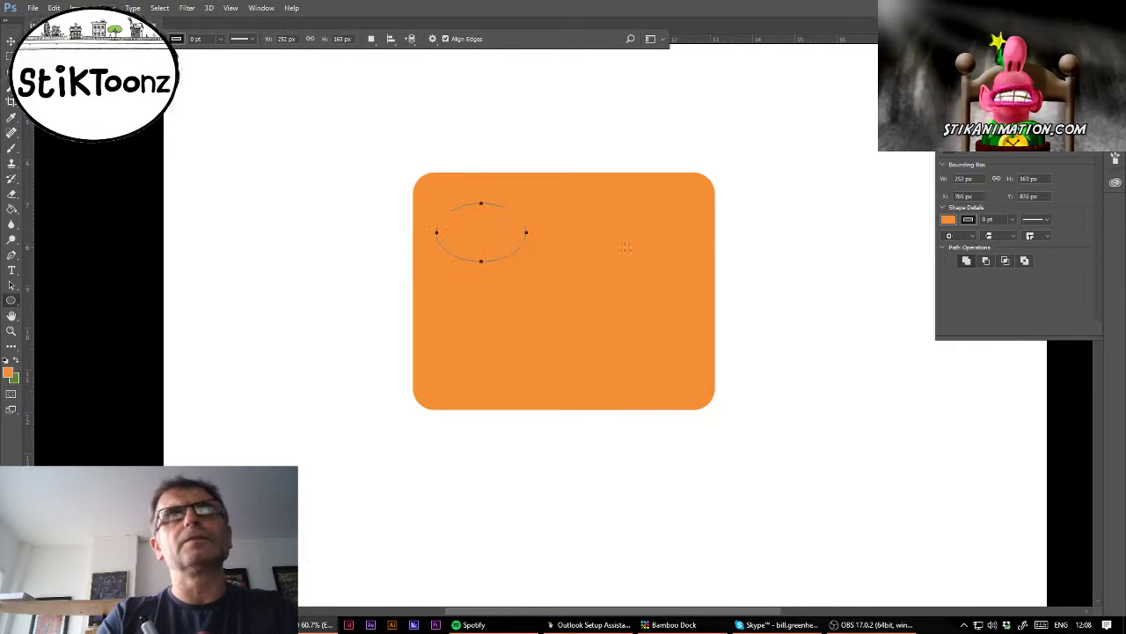
Step: Choose a lighter orange as the foreground color and fill the left ellipse with it
left_click(8, 374)
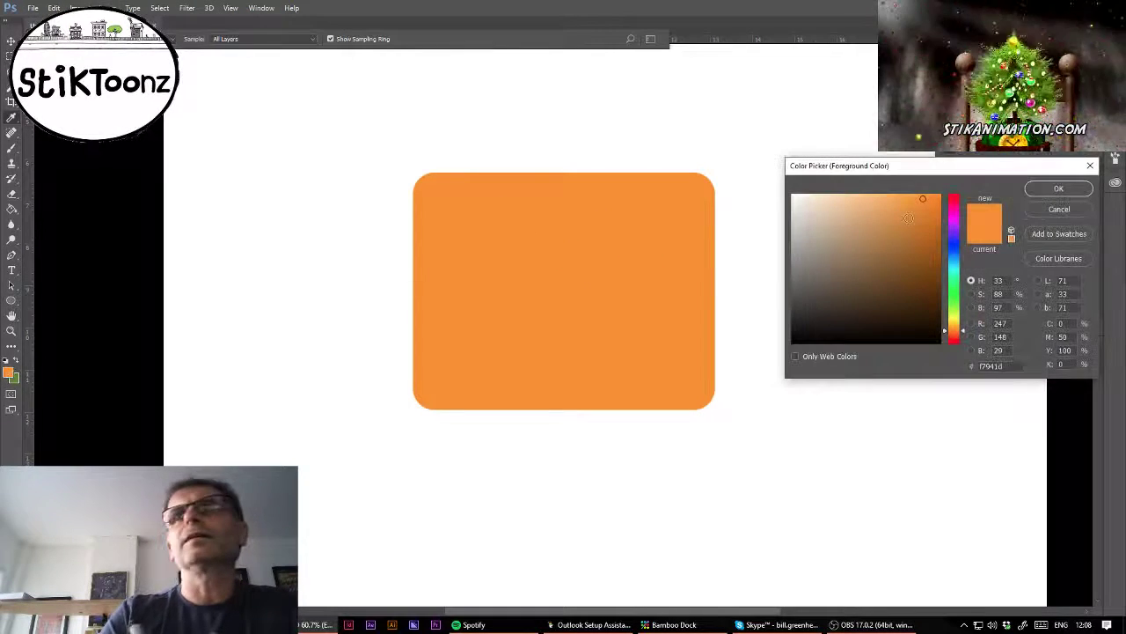
left_click(1058, 189)
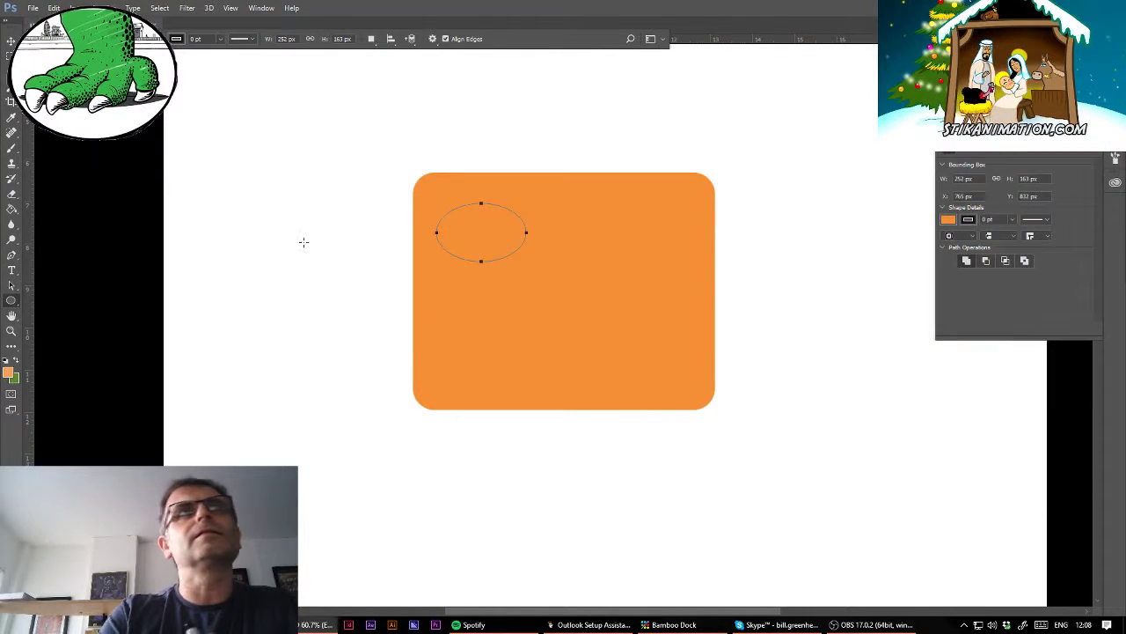
left_click(132, 38)
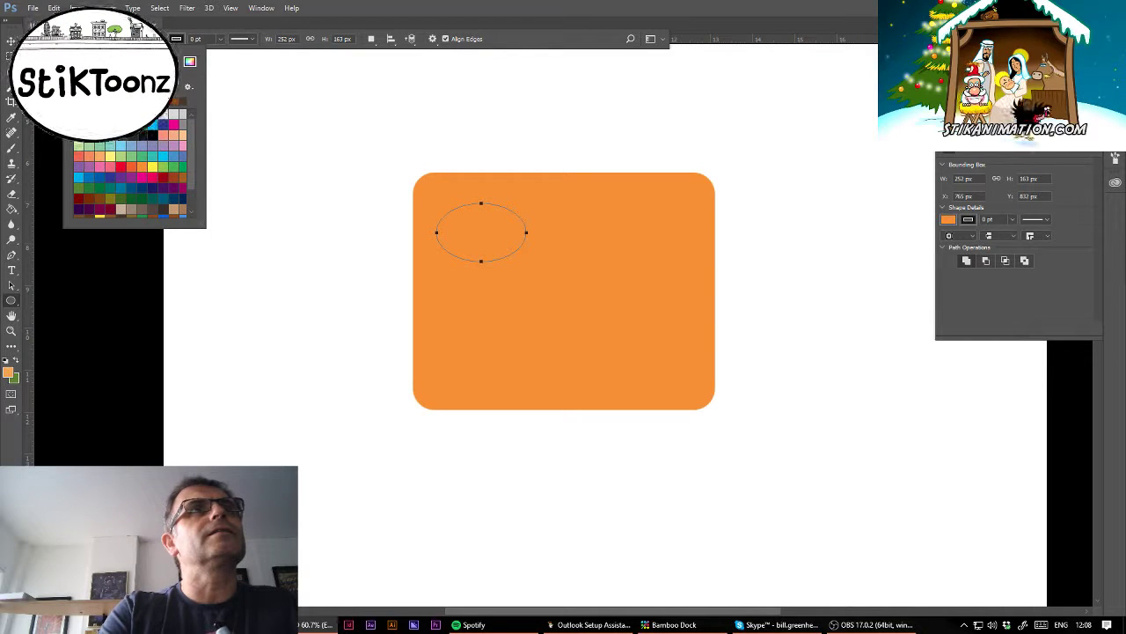
left_click(80, 101)
Step: Draw a matching light-orange ellipse about 243 × 164 px in the upper-right part of the orange rectangle
left_click(606, 211)
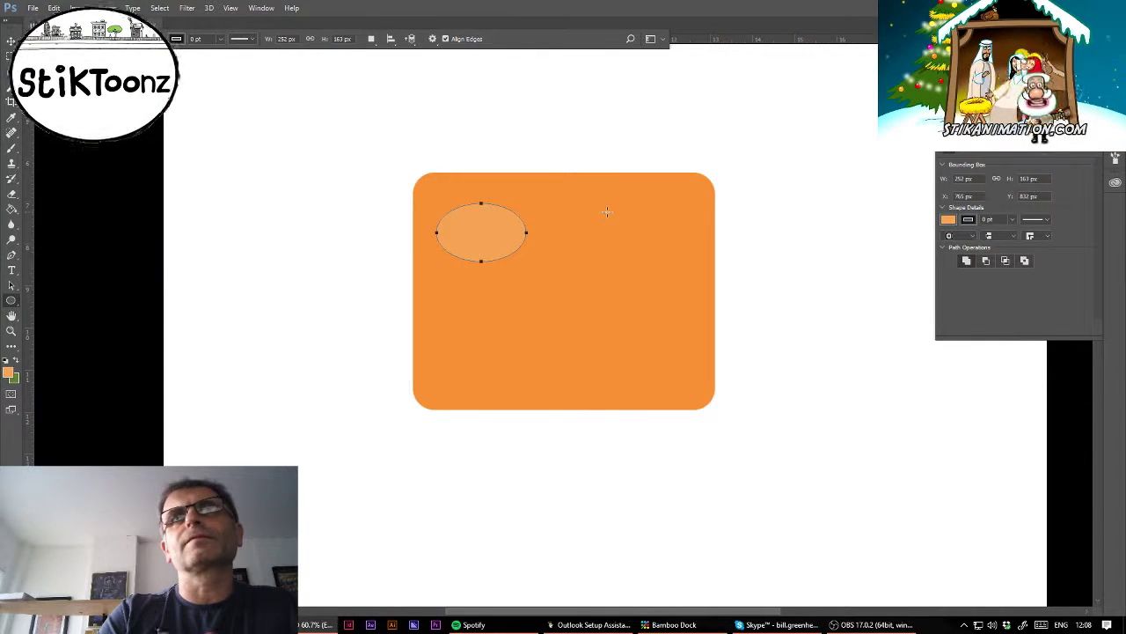
left_click_drag(612, 214, 667, 236)
key("v")
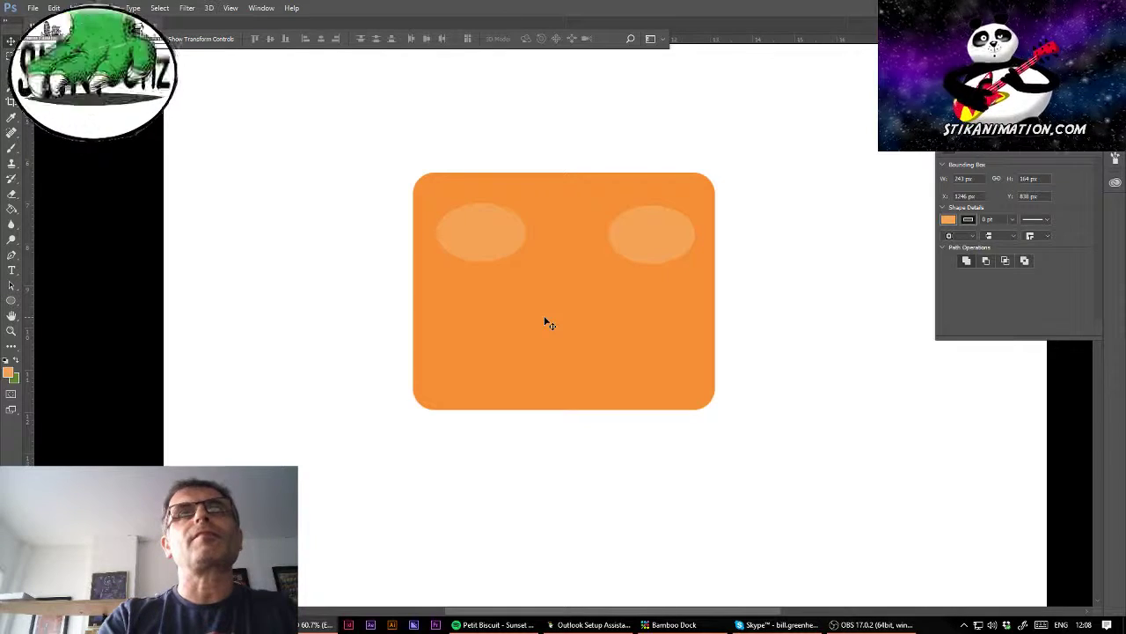
Step: Draw a pupil about 72 × 70 px inside the left ellipse and fill it with black
left_click(13, 333)
left_click_drag(634, 209, 635, 212)
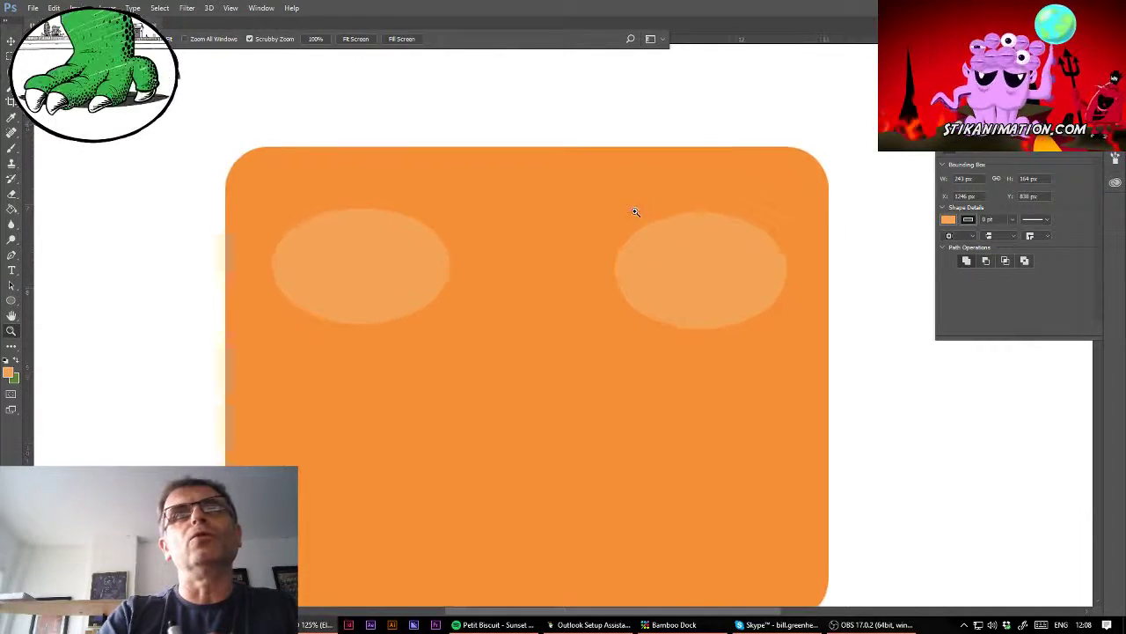
key("m")
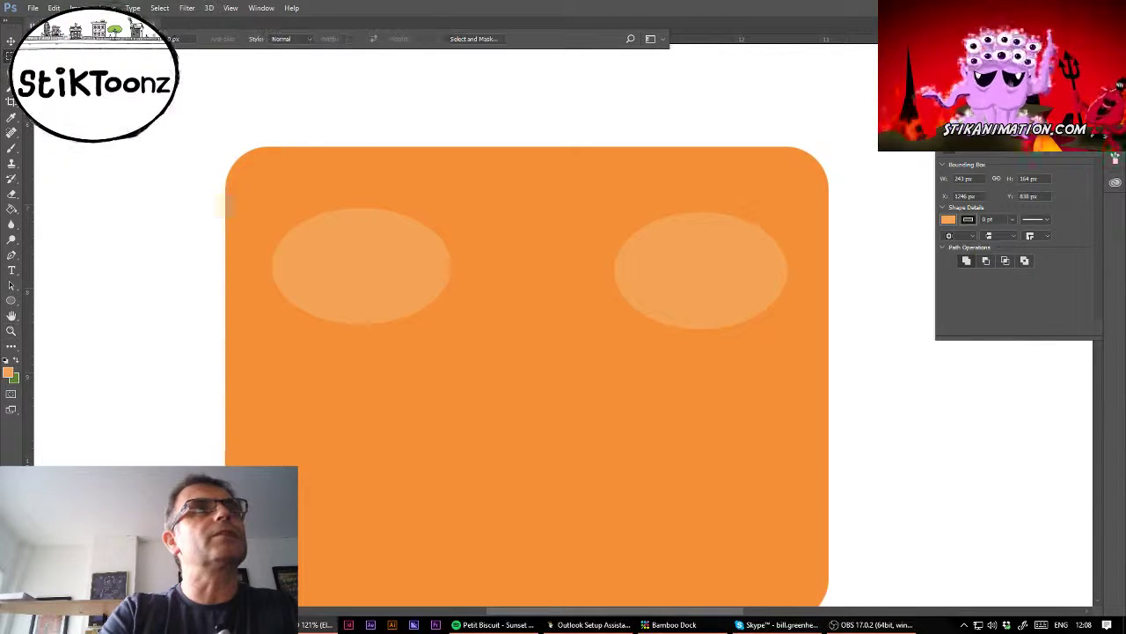
left_click(12, 300)
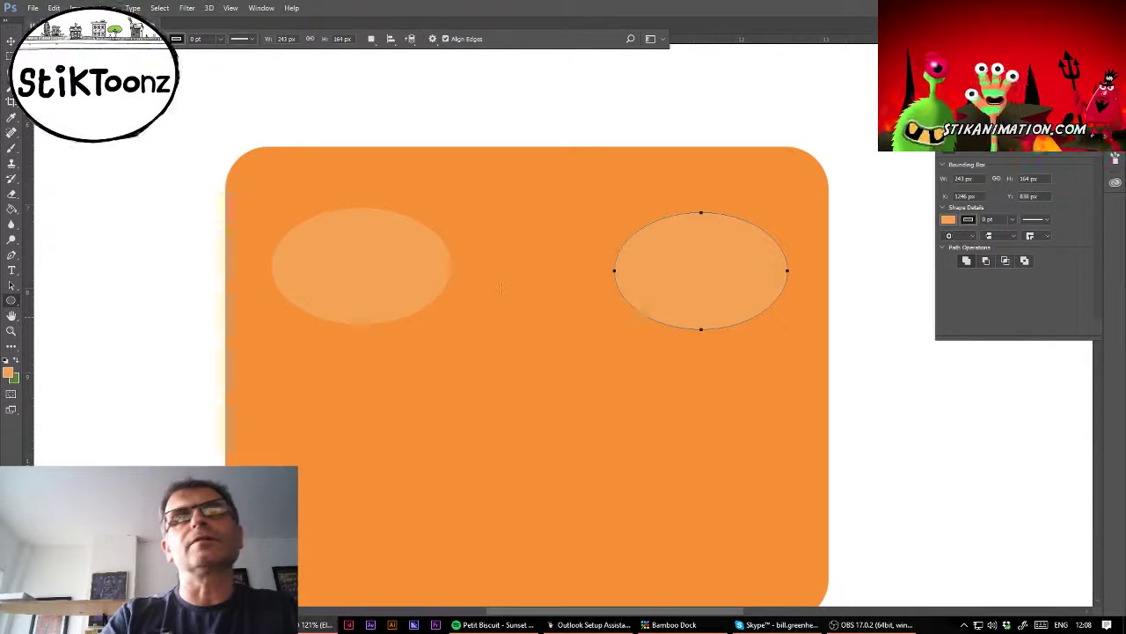
left_click_drag(344, 238, 395, 287)
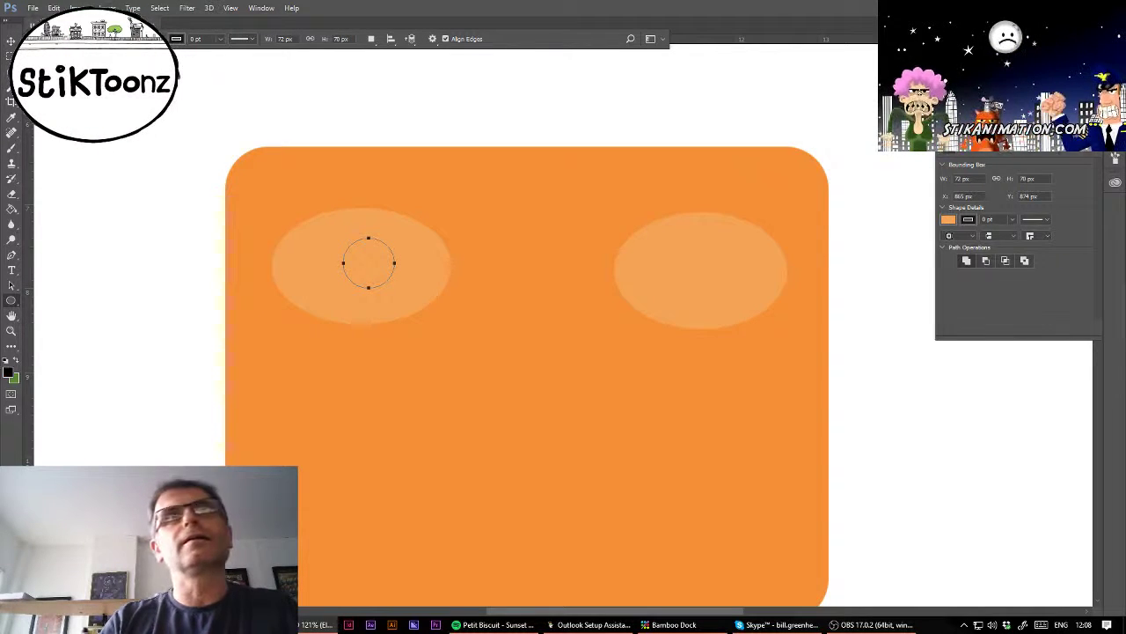
left_click(134, 38)
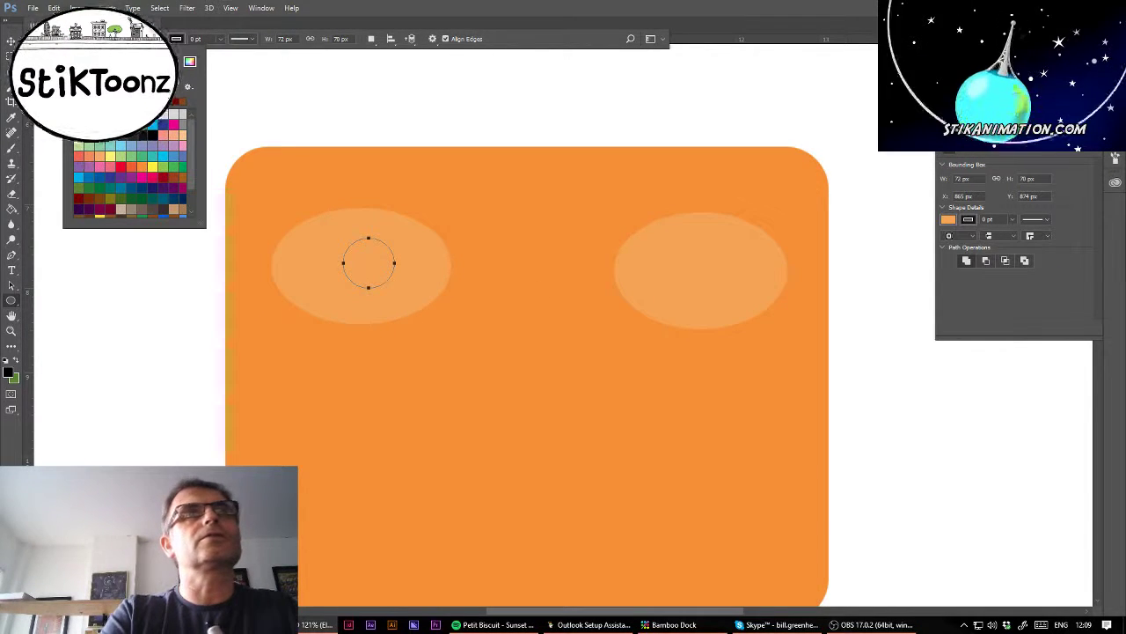
left_click(151, 135)
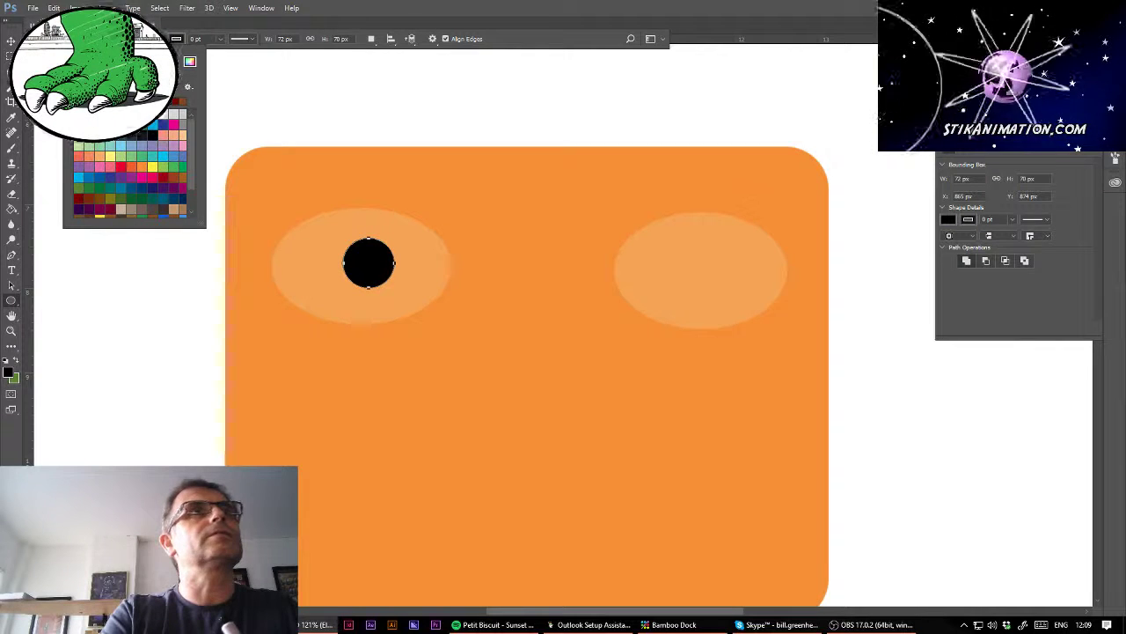
left_click(134, 39)
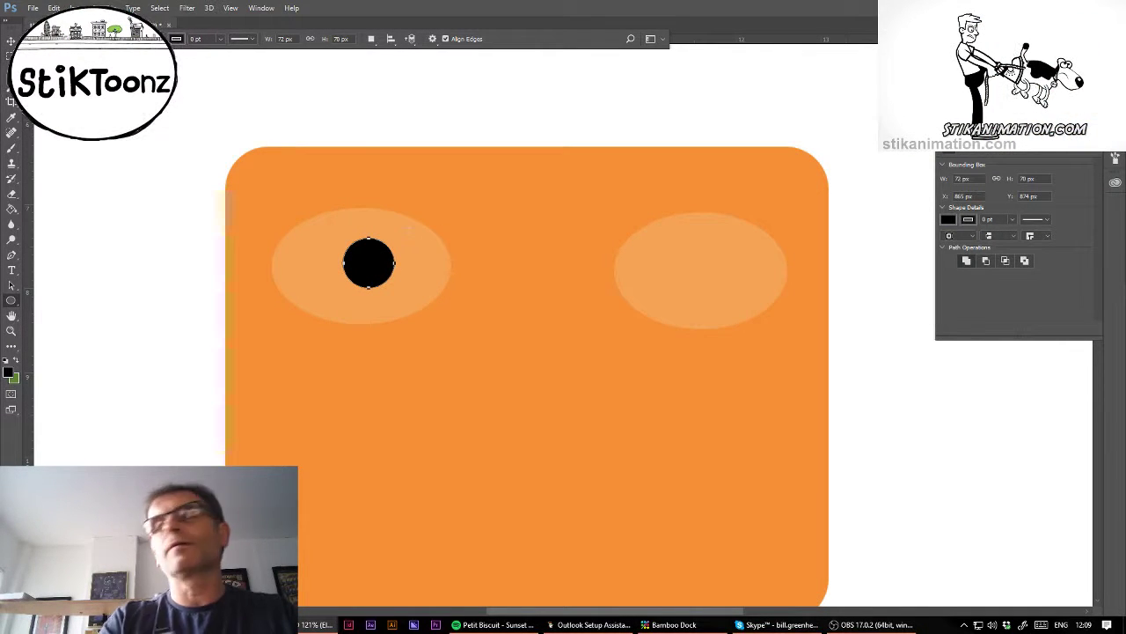
Step: Duplicate the black pupil and place the copy inside the right ellipse
key("v")
left_click_drag(390, 267, 721, 269)
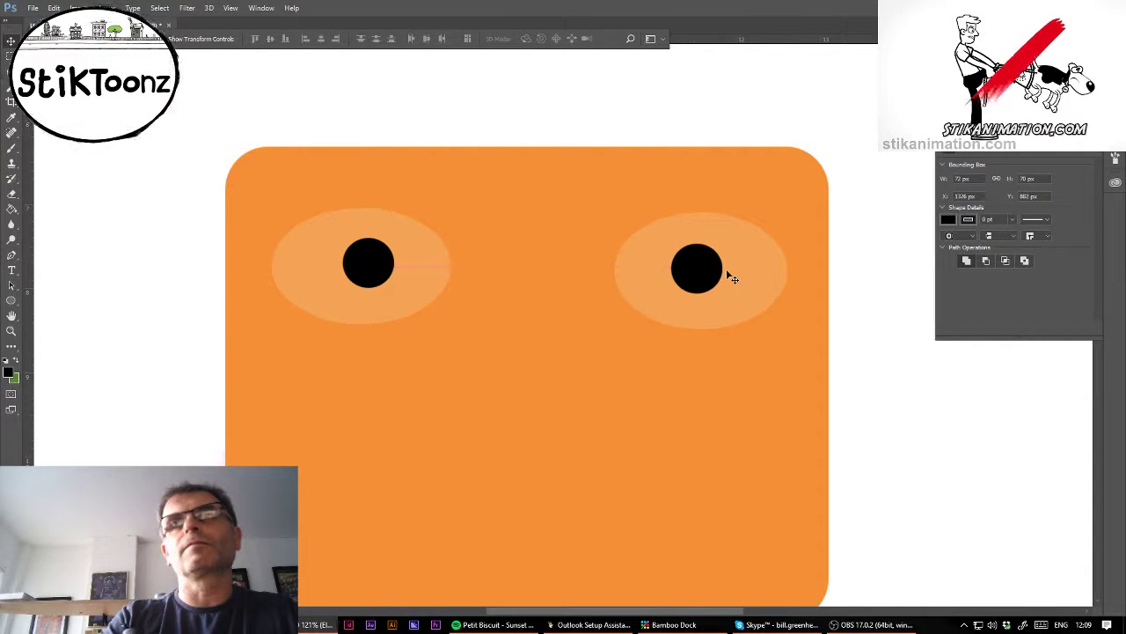
Step: Outline an almond-shaped eye opening across the left pupil with the Lasso and fill it with light gray at 100% opacity behind the pupil
left_click(748, 273)
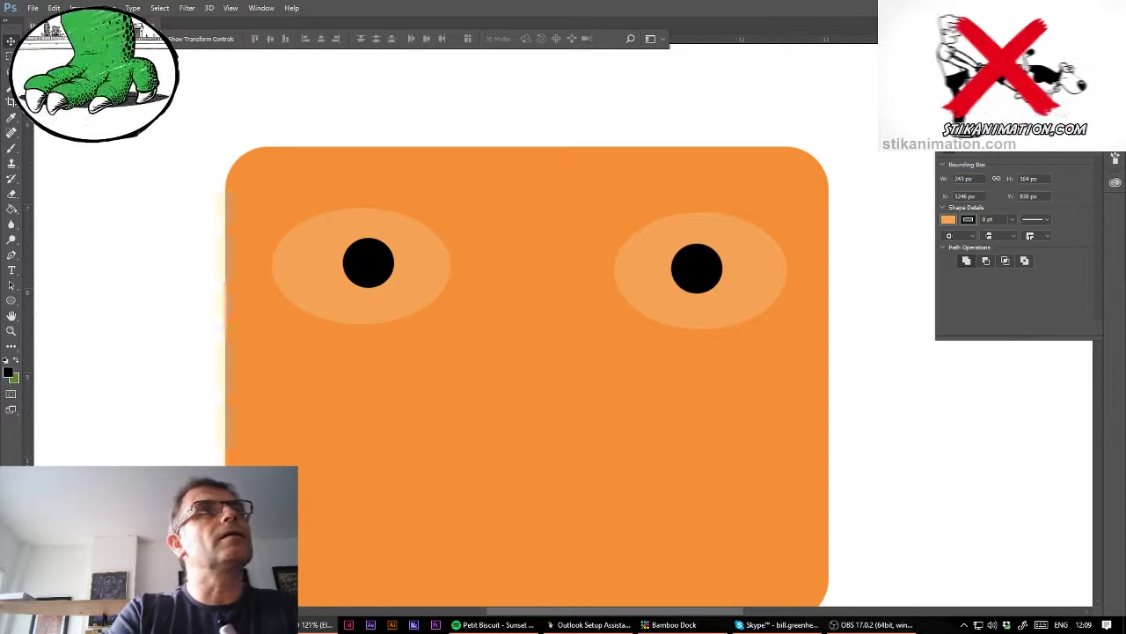
left_click(12, 71)
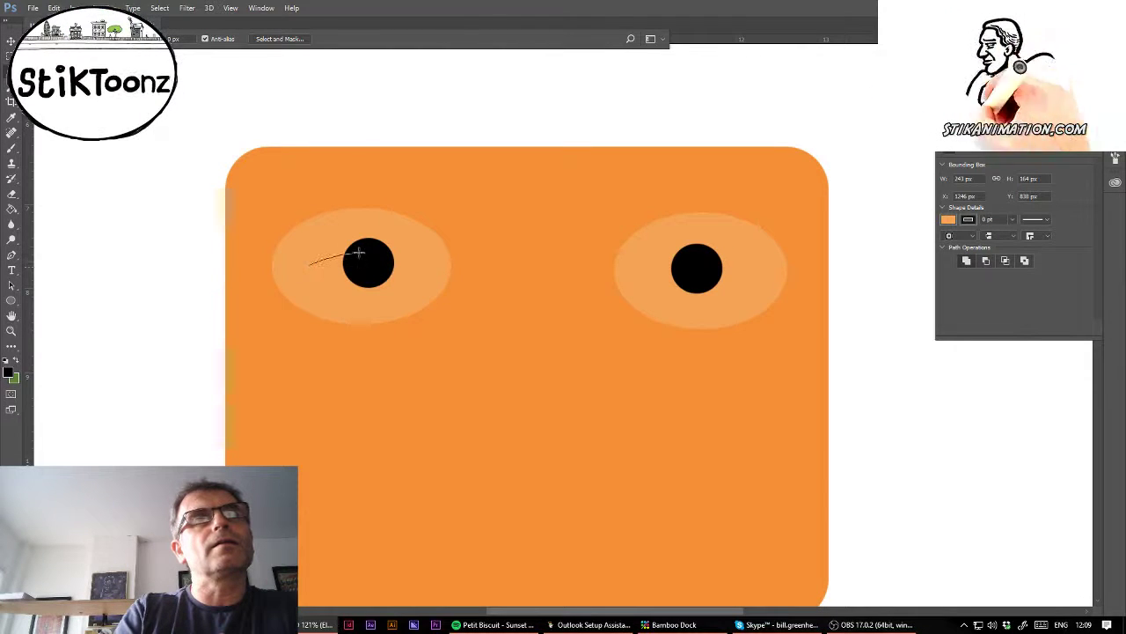
left_click_drag(431, 271, 409, 272)
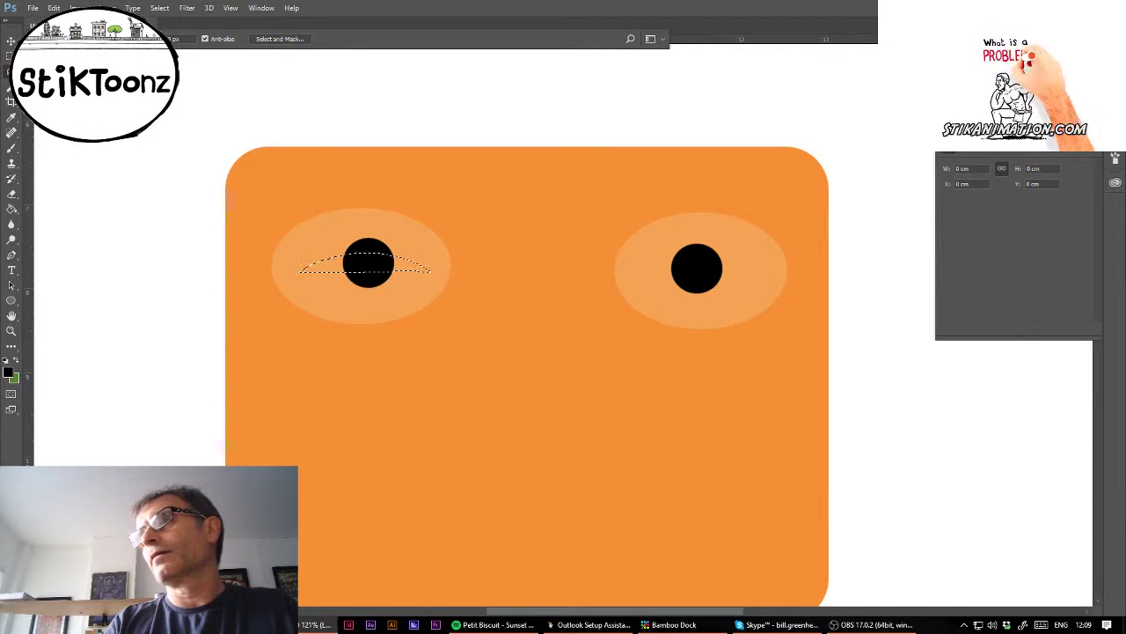
left_click(12, 208)
key("0")
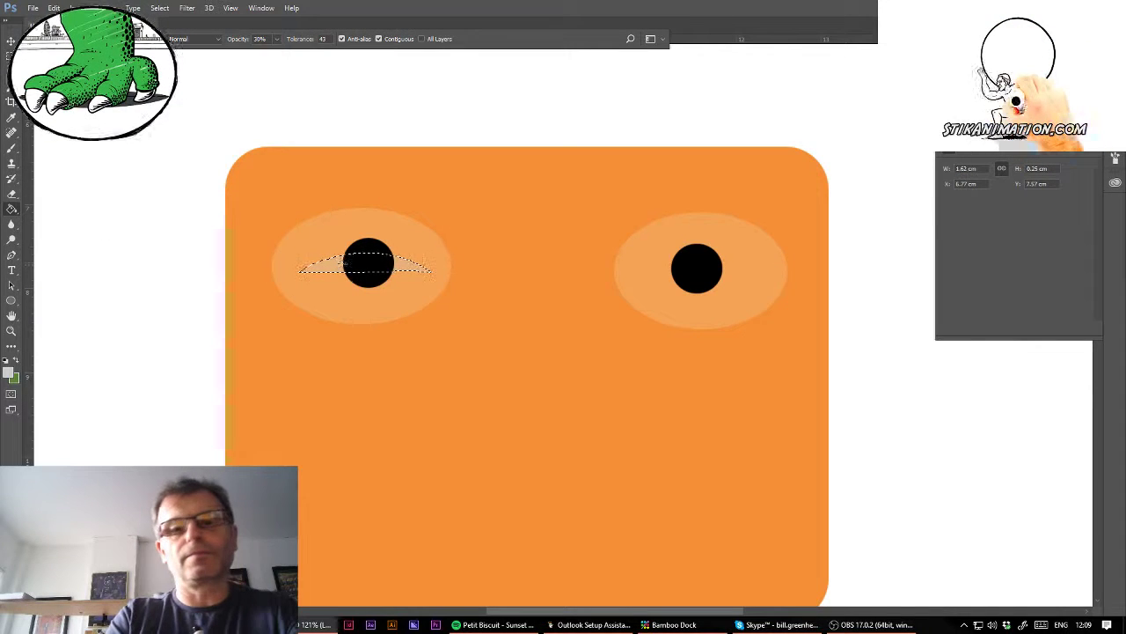
left_click(339, 265)
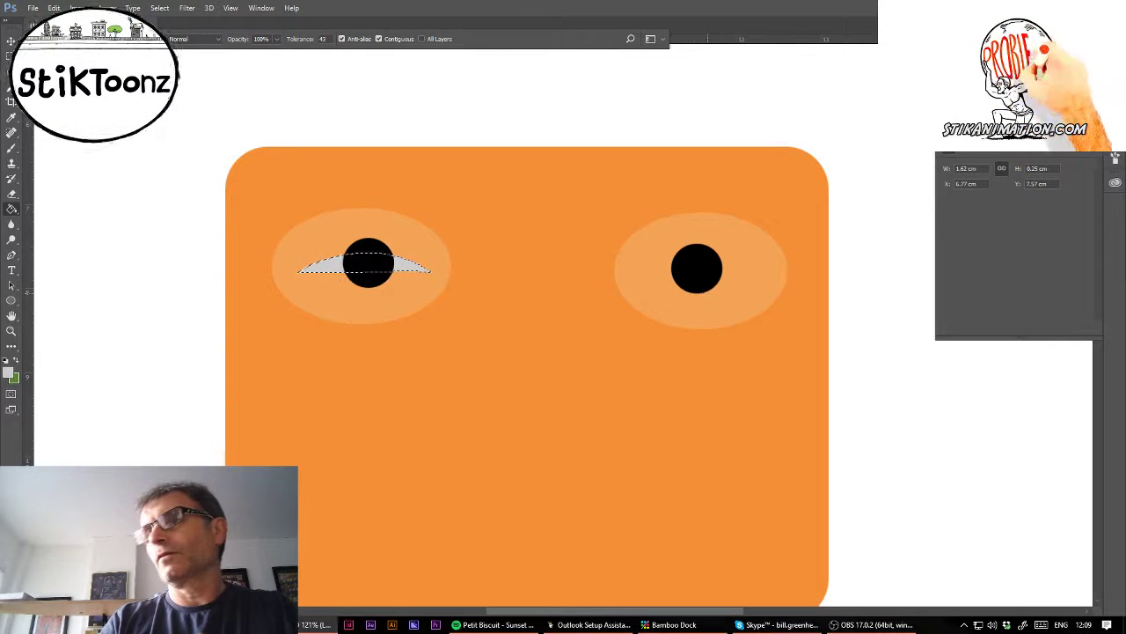
key("alt+]")
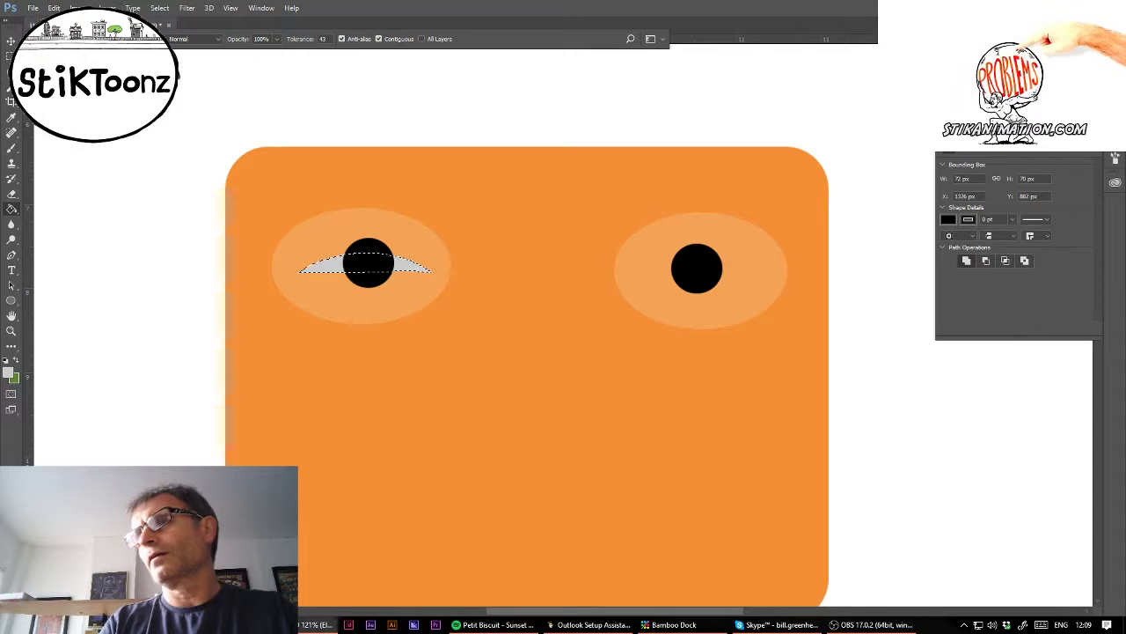
left_click(107, 8)
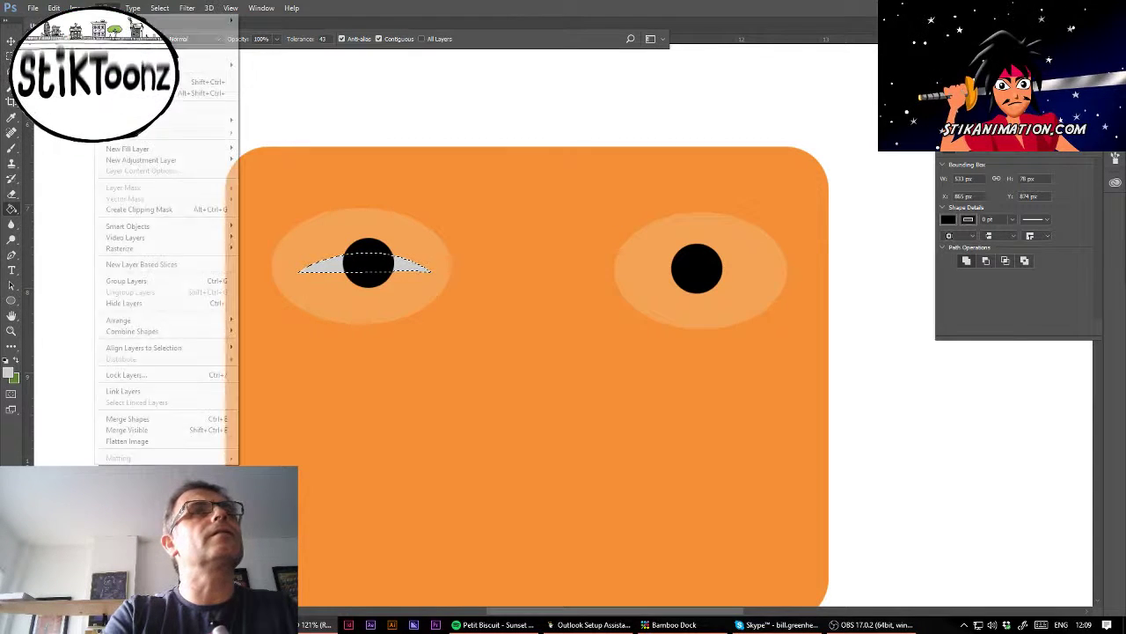
mouse_move(152, 253)
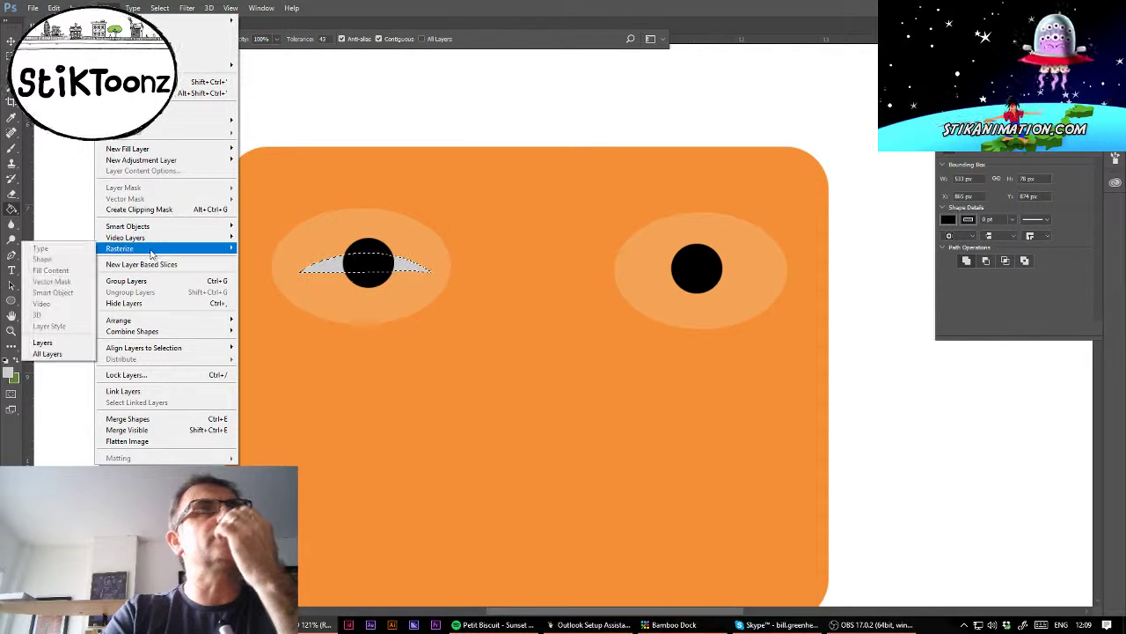
key("Escape")
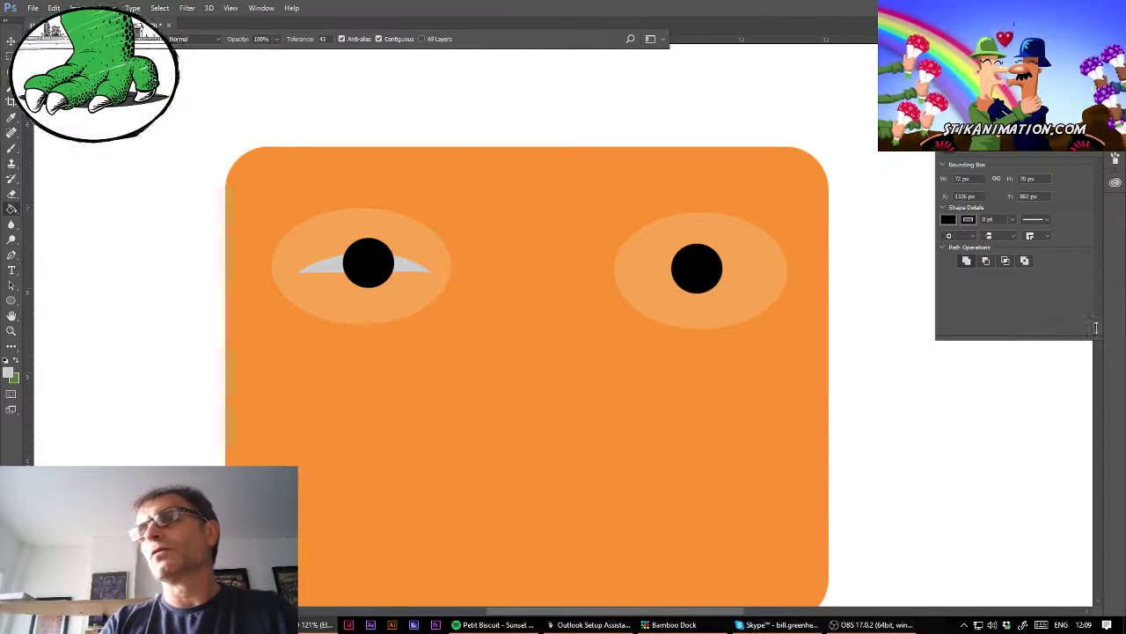
Step: Rasterize the black pupil shapes and combine both pupils on one layer
left_click(160, 9)
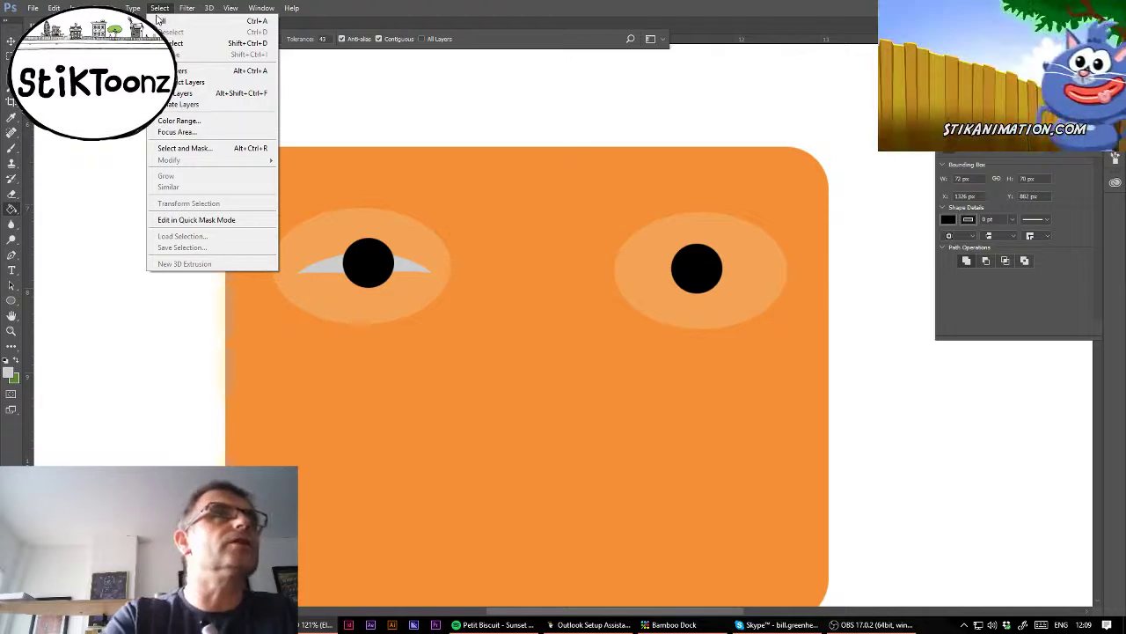
mouse_move(105, 8)
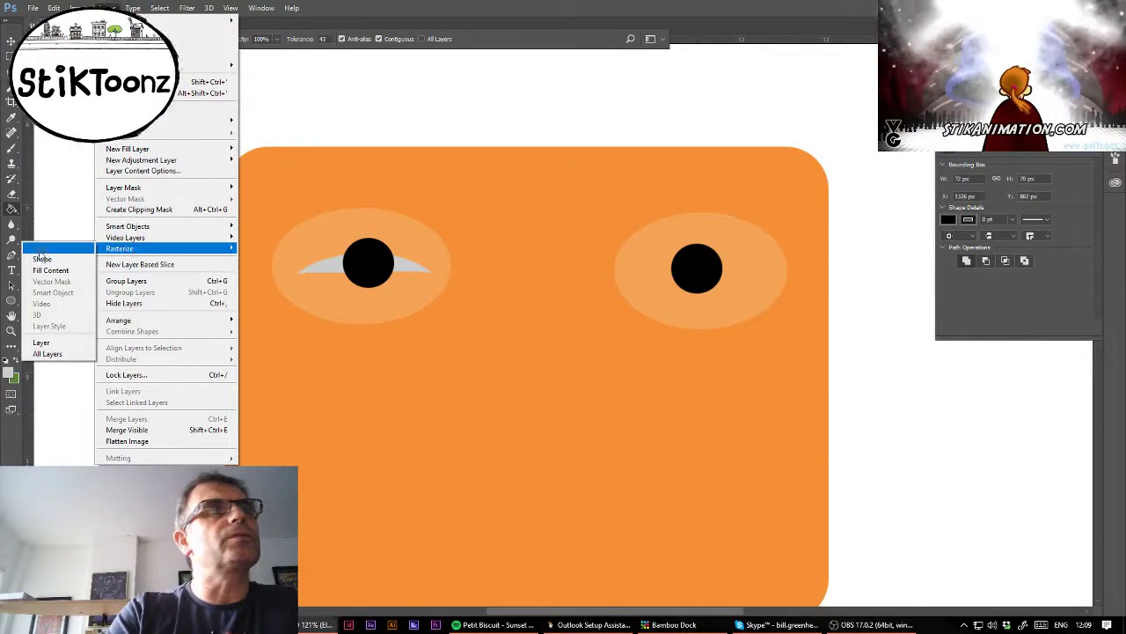
left_click(51, 261)
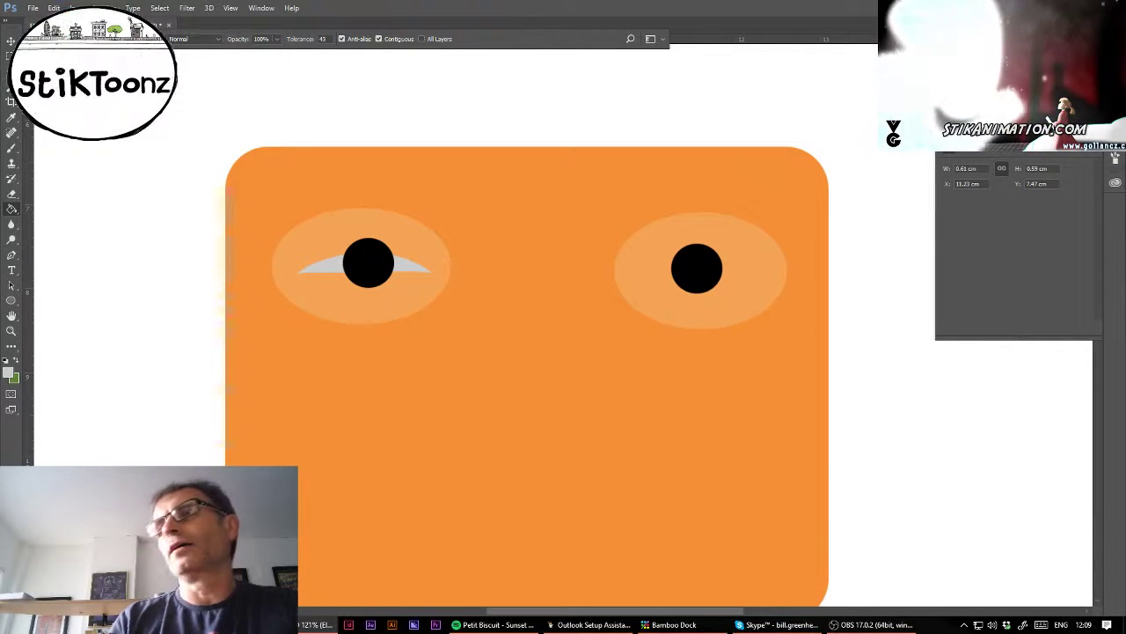
key("ctrl+z")
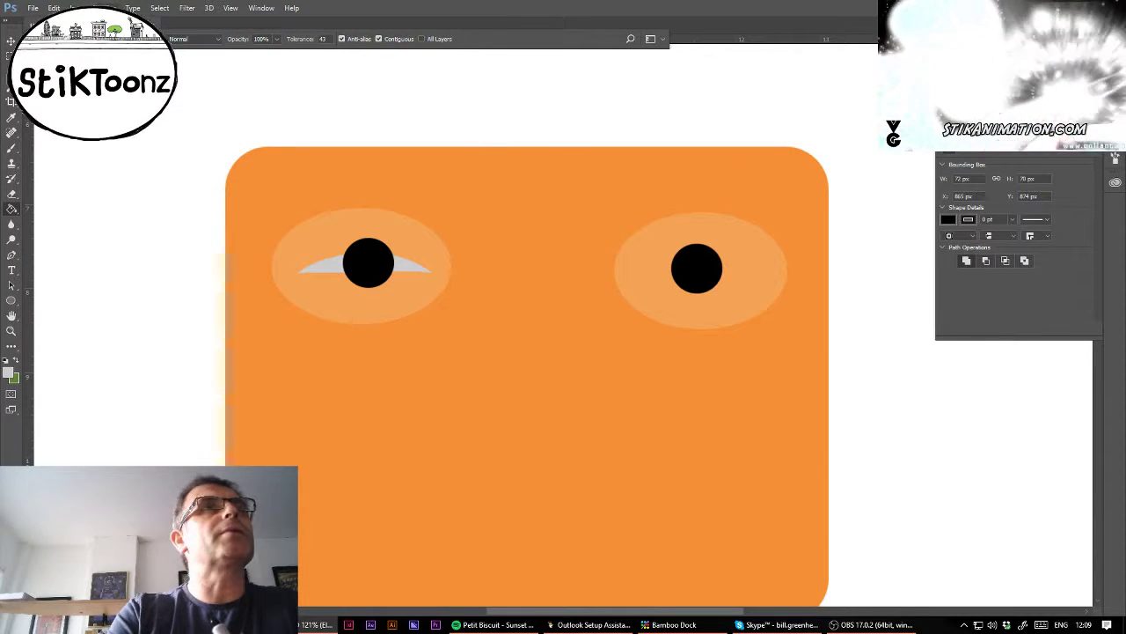
left_click(106, 8)
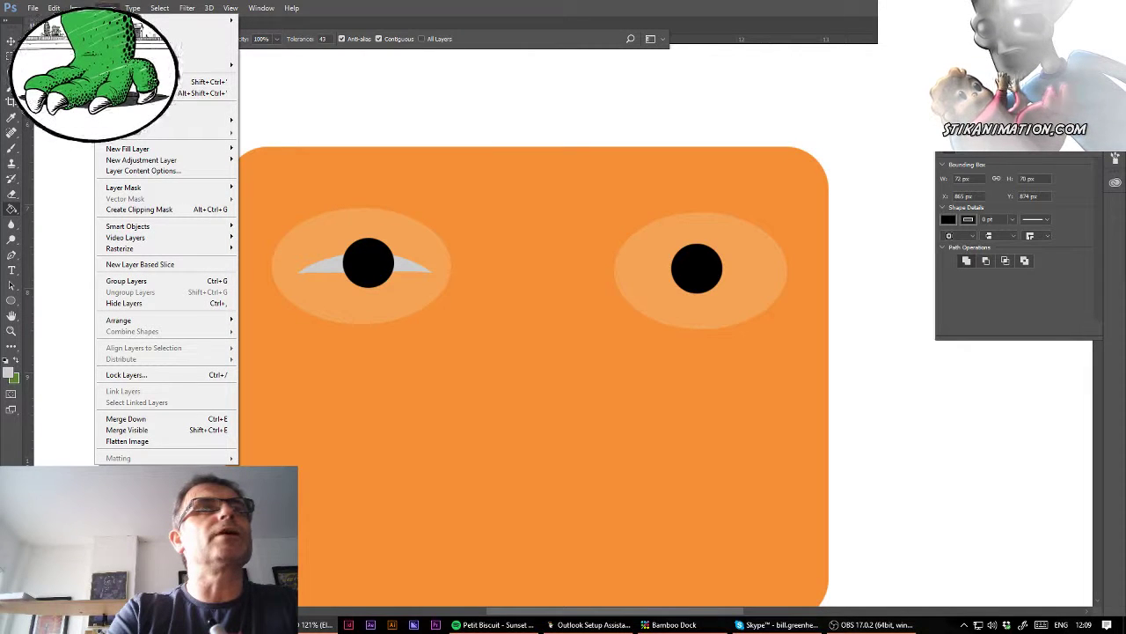
mouse_move(147, 190)
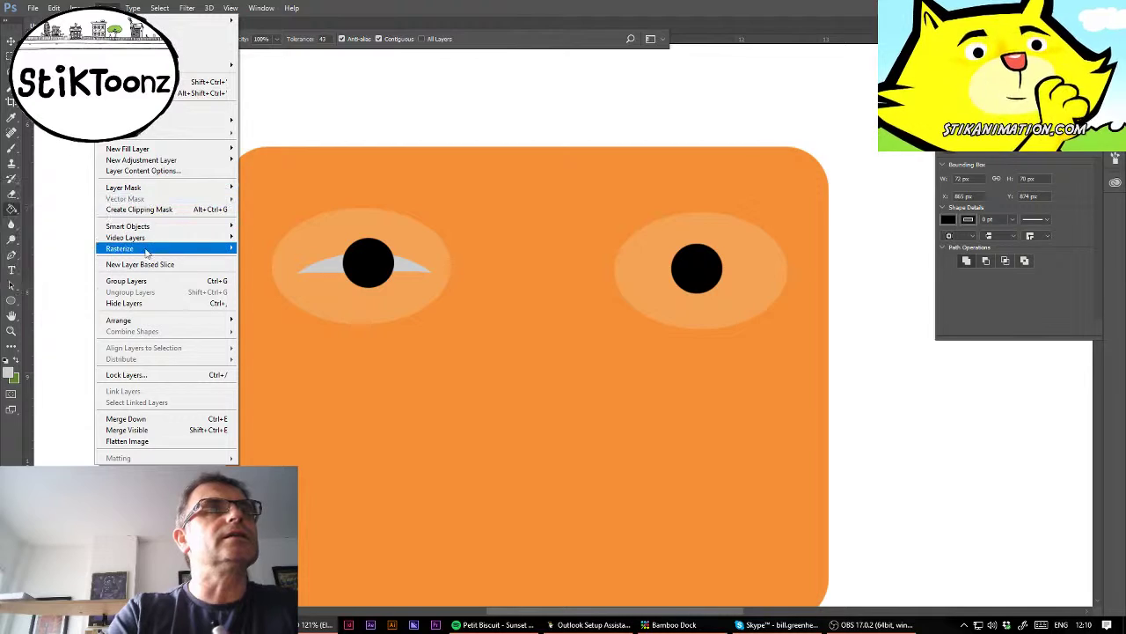
mouse_move(146, 250)
left_click(72, 261)
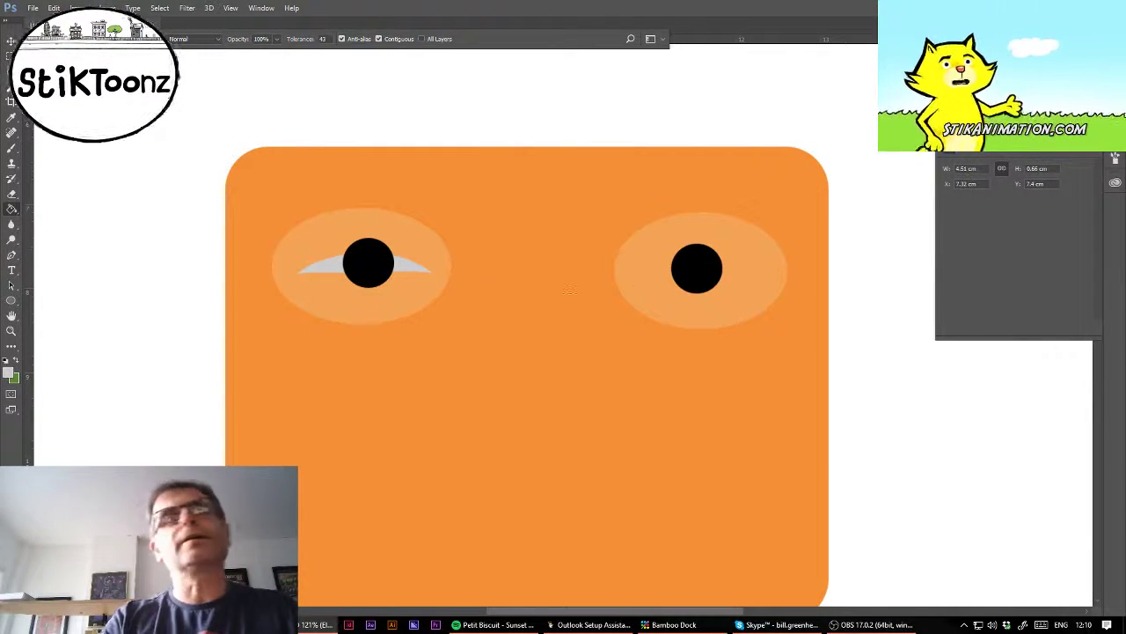
Step: Select the gray eye shape plus a rectangle around the right pupil, delete the left pupil's parts outside that selection, and deselect
key("h")
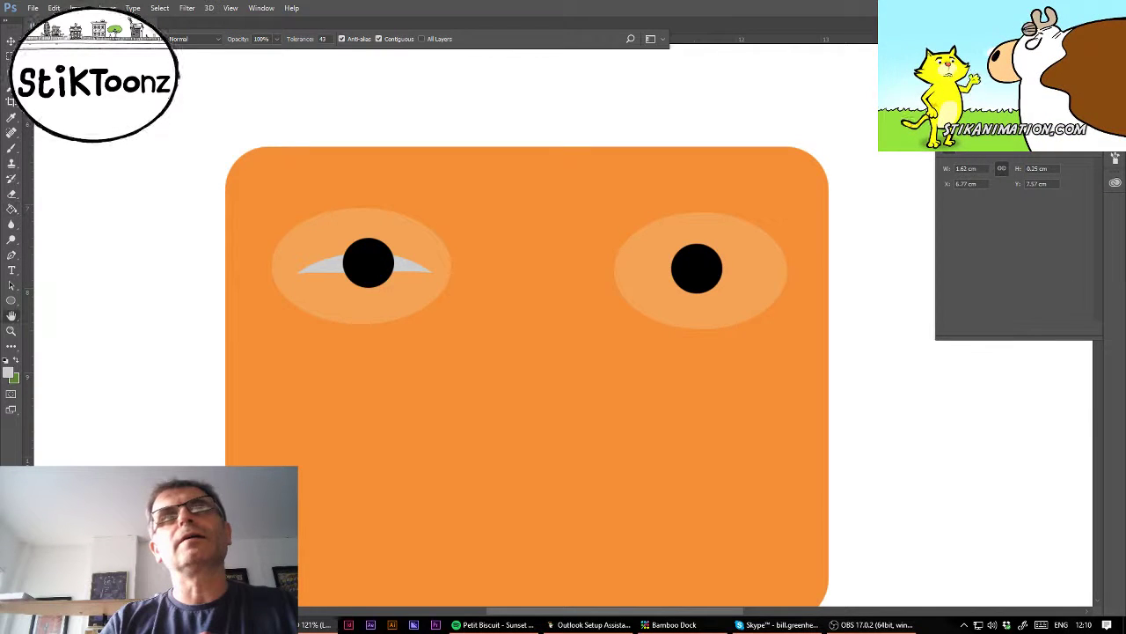
key("g")
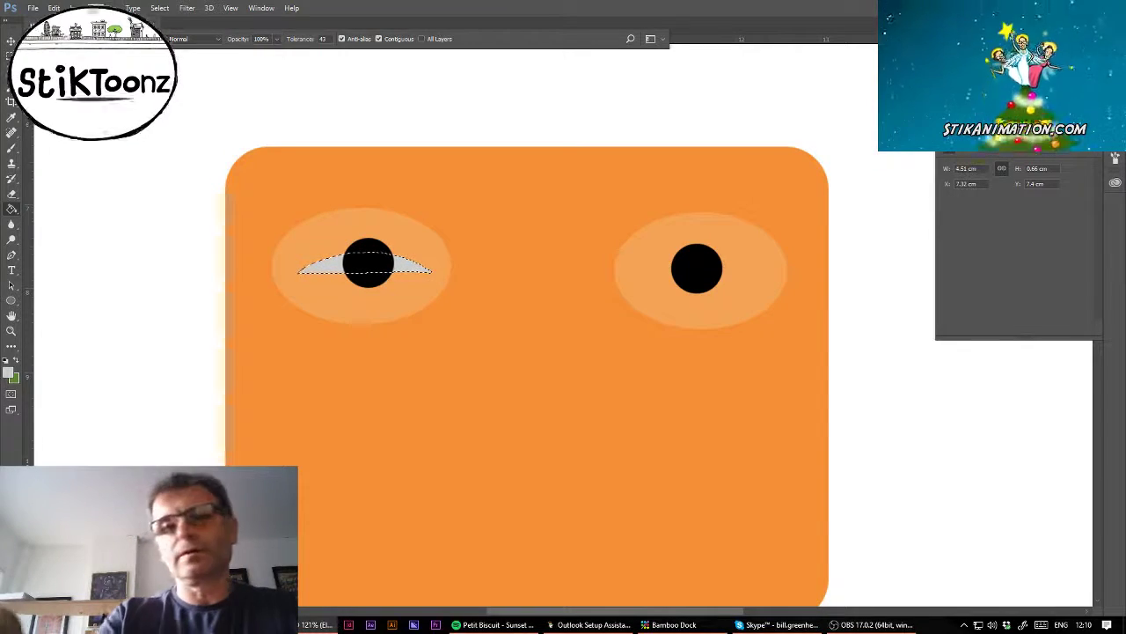
key("ctrl+alt+g")
key("ctrl+z")
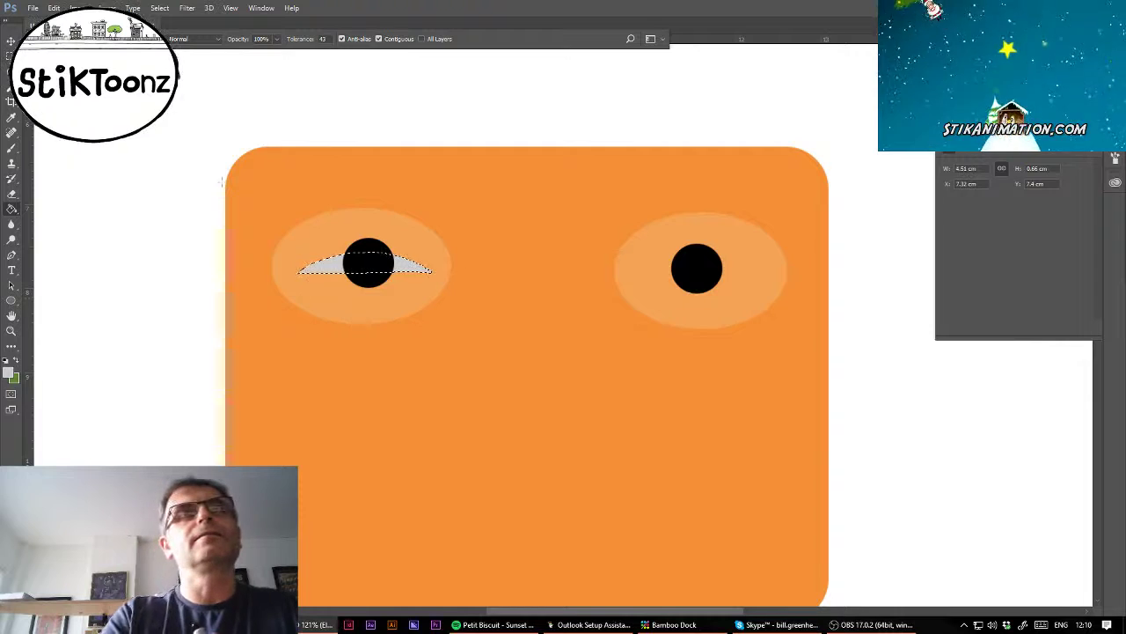
key("m")
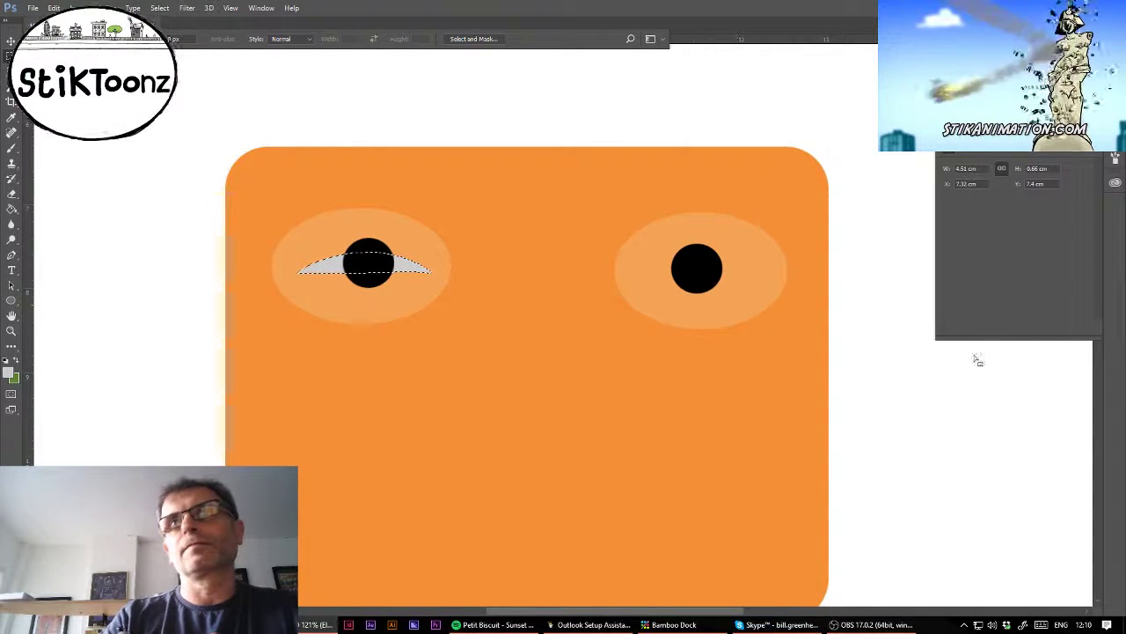
left_click_drag(660, 231, 754, 315)
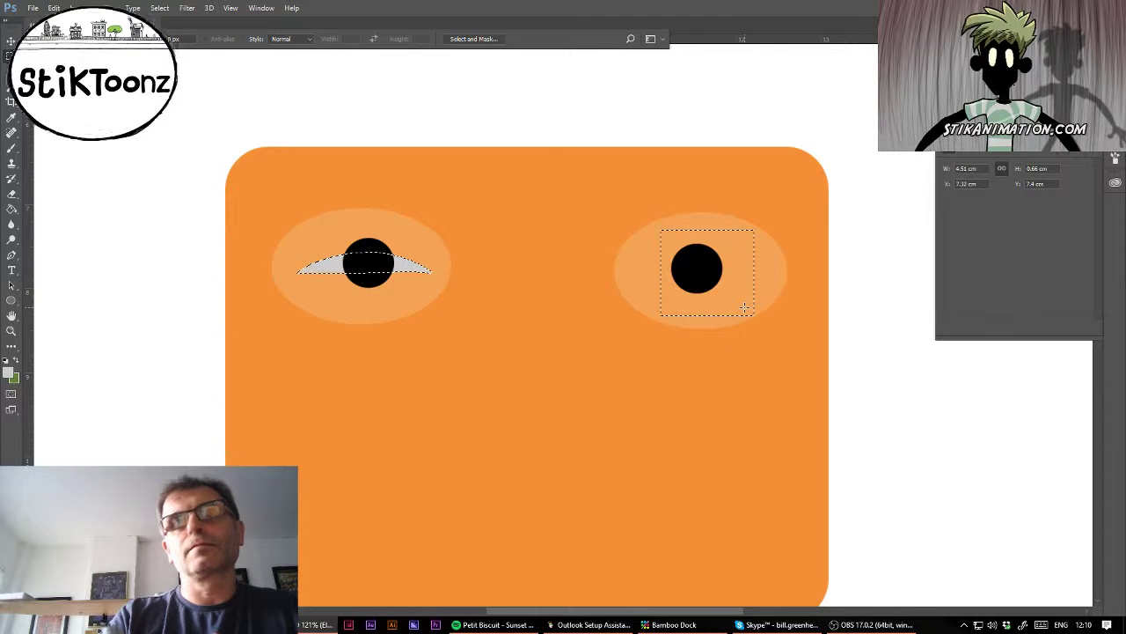
key("ctrl+shift+i")
key("Delete")
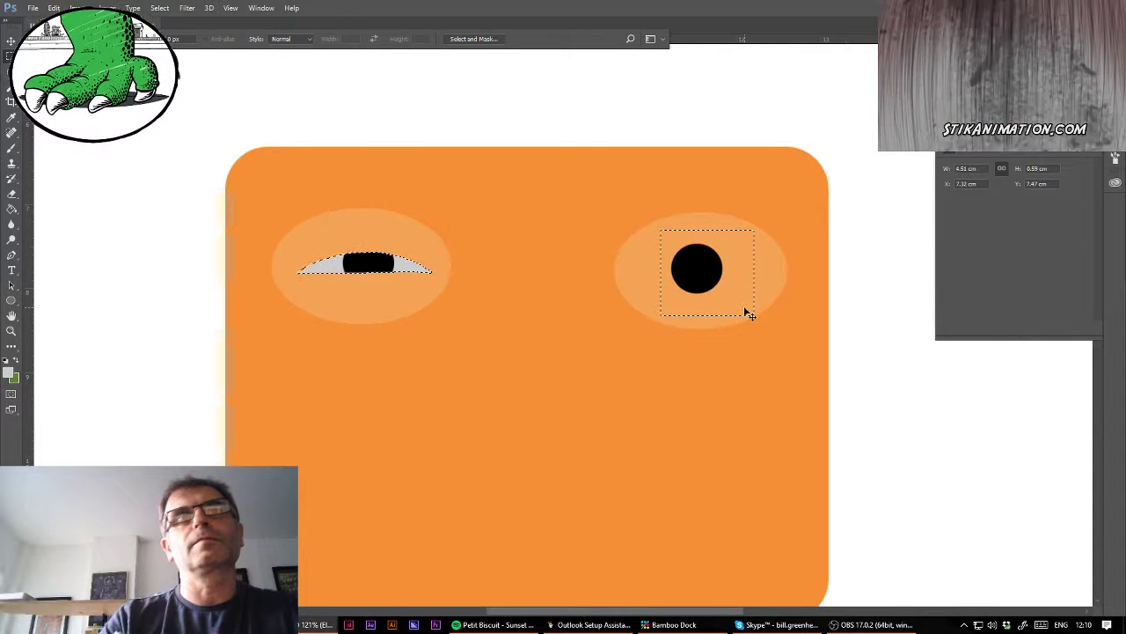
key("ctrl+d")
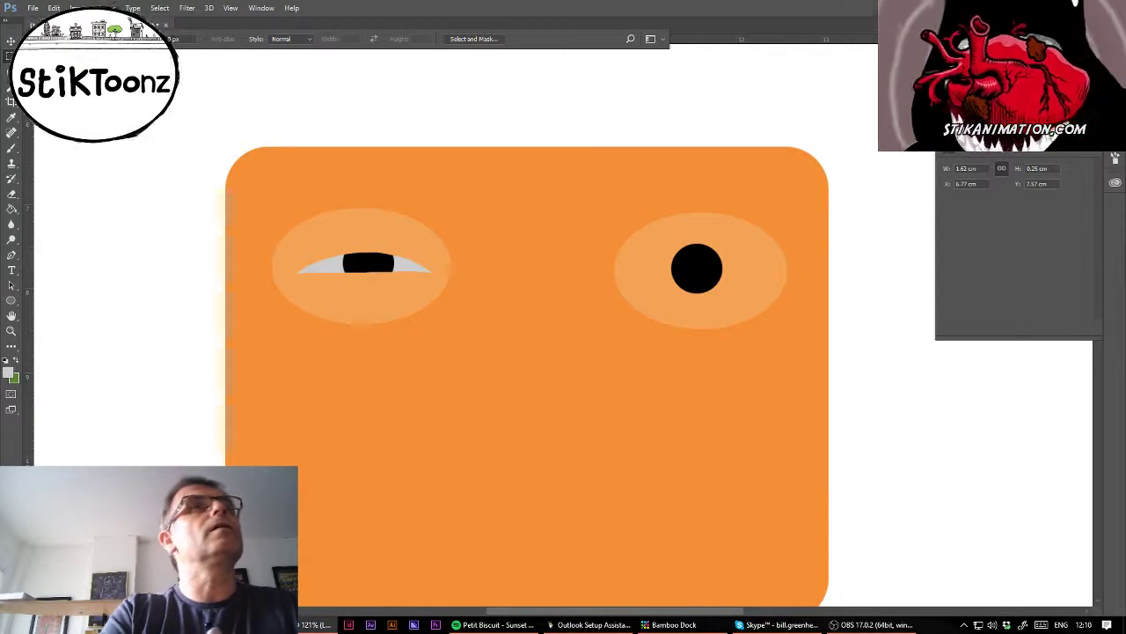
Step: Flip a copy of the gray eye shape horizontally and place it behind the pupil inside the right ellipse
left_click(53, 8)
mouse_move(109, 260)
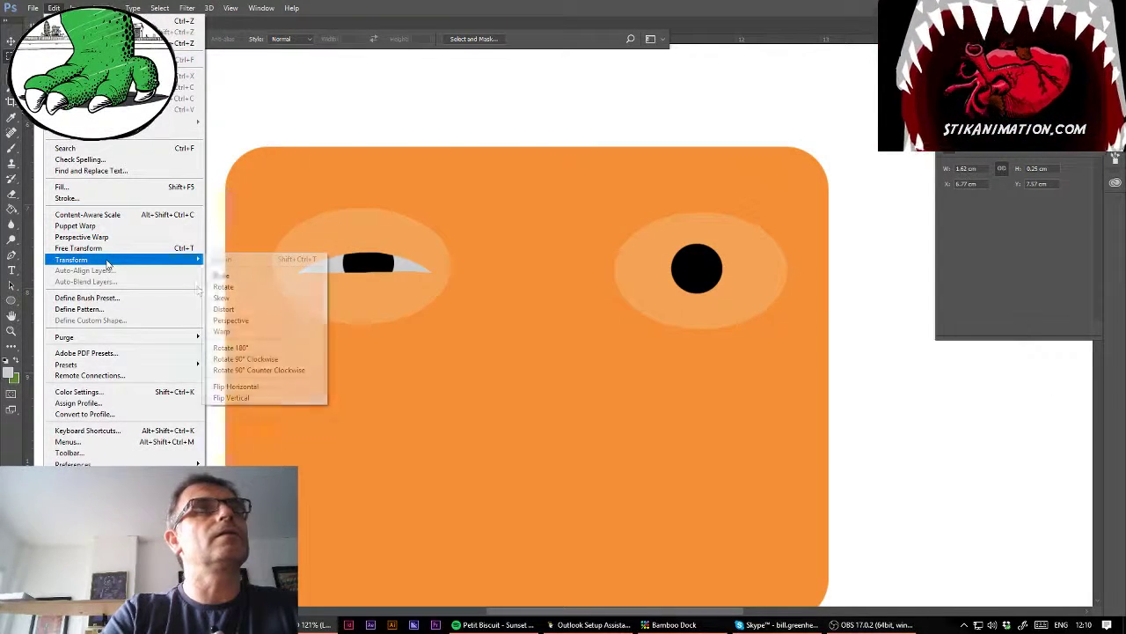
left_click(245, 388)
left_click_drag(424, 303, 746, 304)
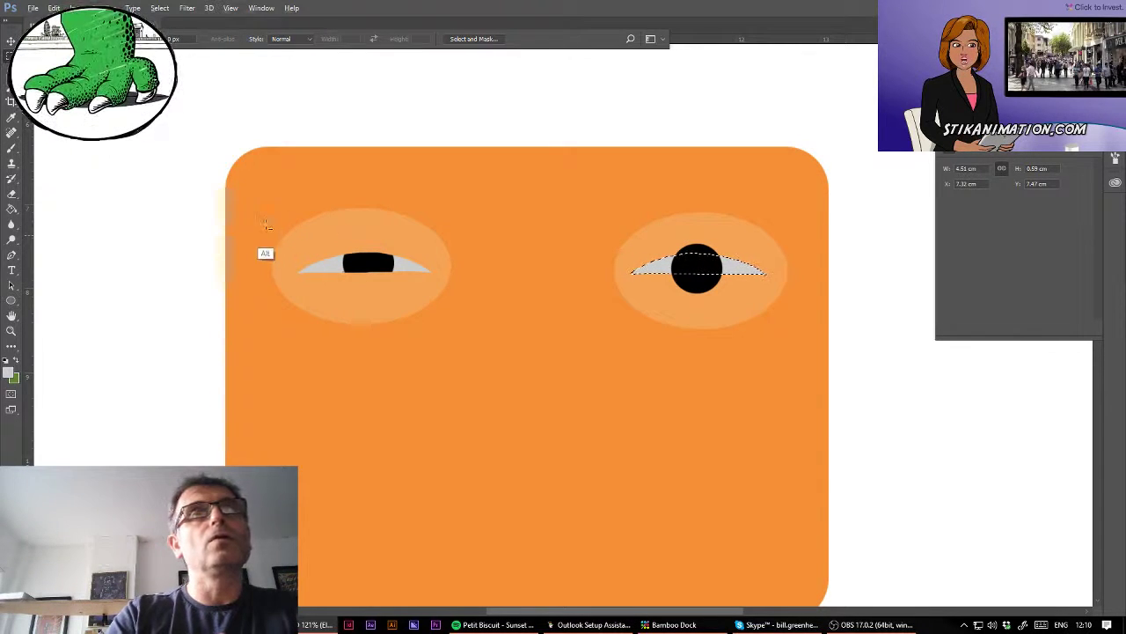
Step: Add a rectangle around the left eye to the right eye-shape selection, delete the right pupil's parts outside it, and deselect
left_click_drag(265, 222, 457, 319)
key("Delete")
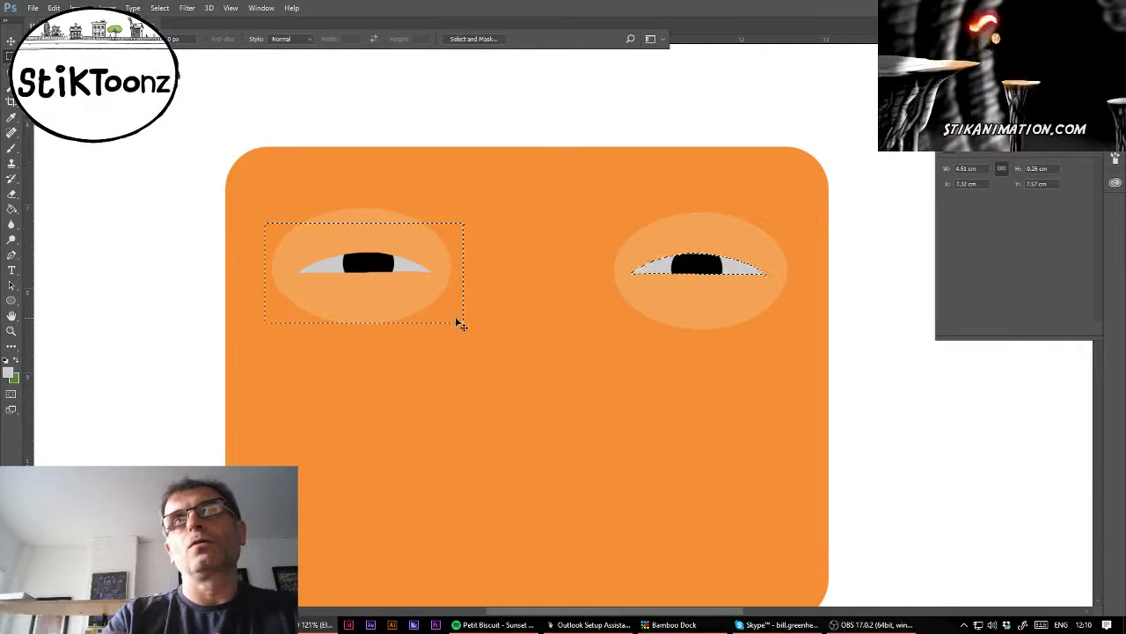
key("ctrl+d")
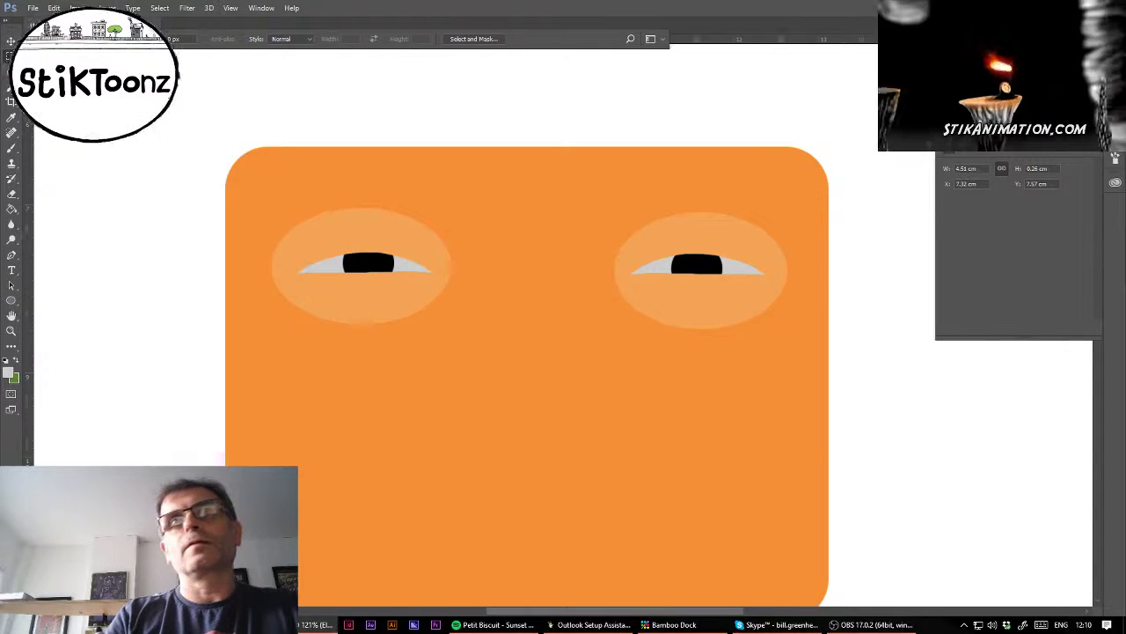
Step: Draw a curved eyebrow with a jagged upper edge above the left eye using the Lasso, fill it with yellow, and deselect
key("ctrl+minus")
key("ctrl+plus")
scroll(541, 370, "up", 3)
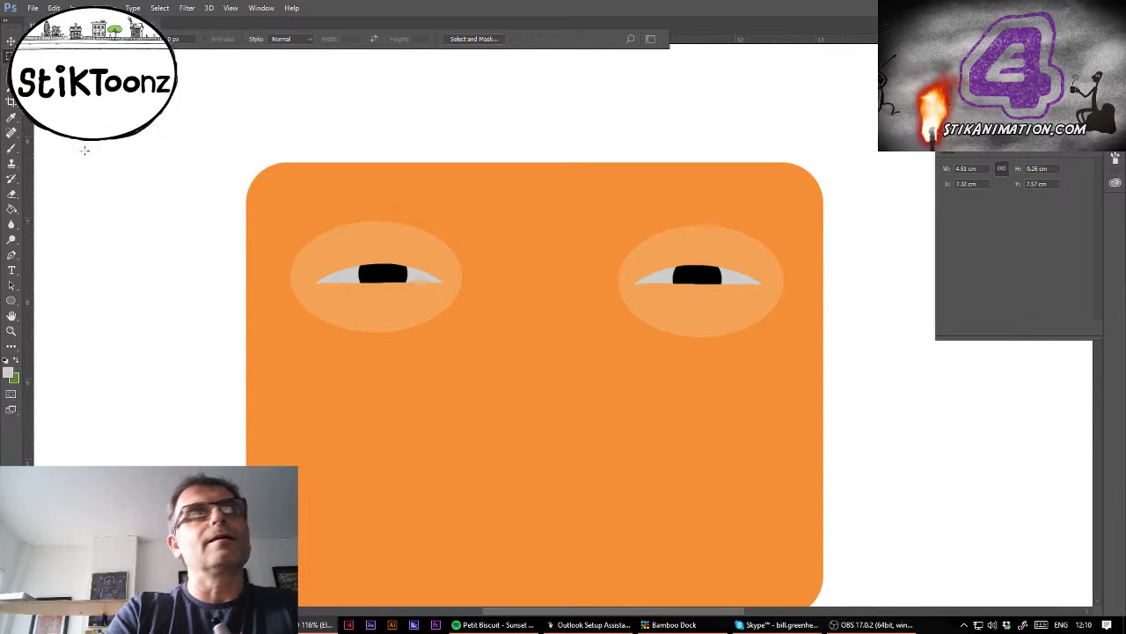
key("l")
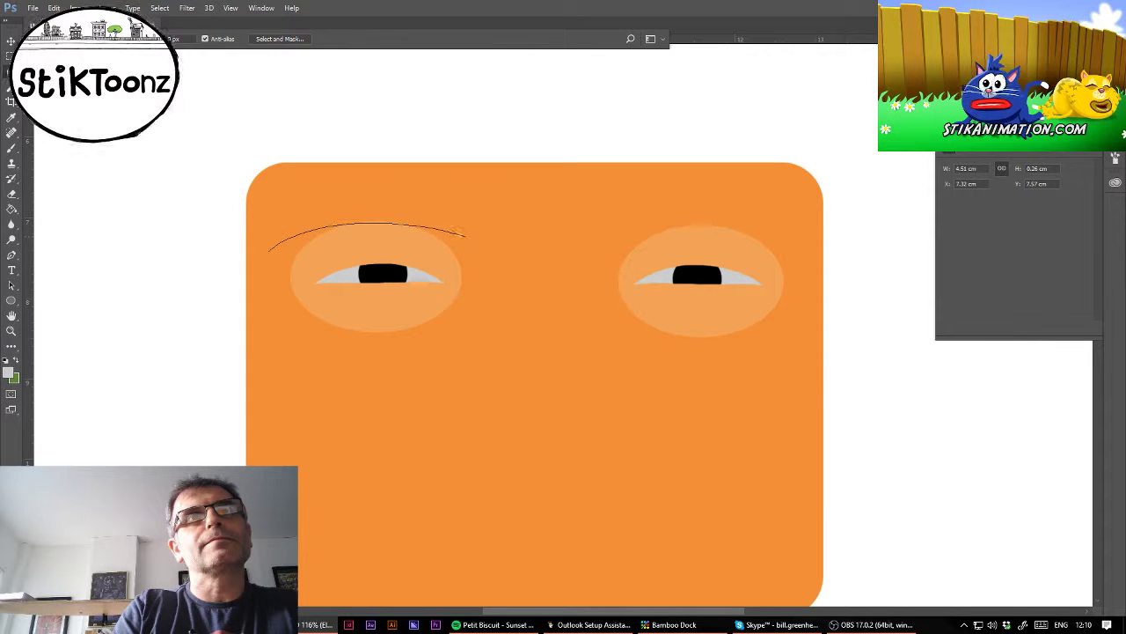
left_click_drag(407, 215, 368, 213)
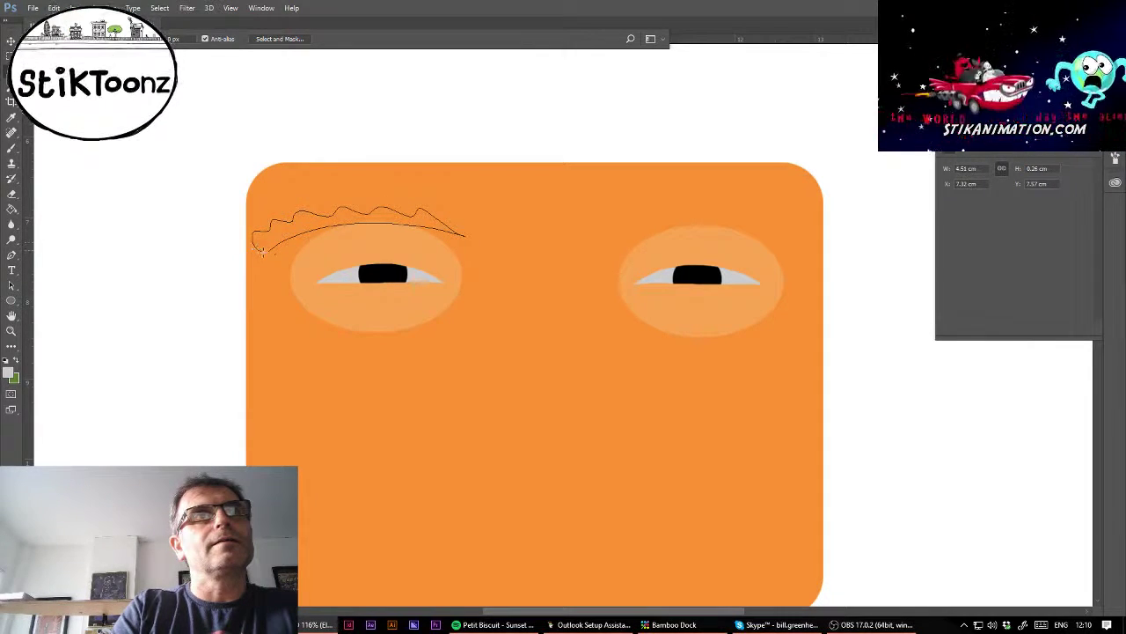
left_click_drag(261, 250, 260, 248)
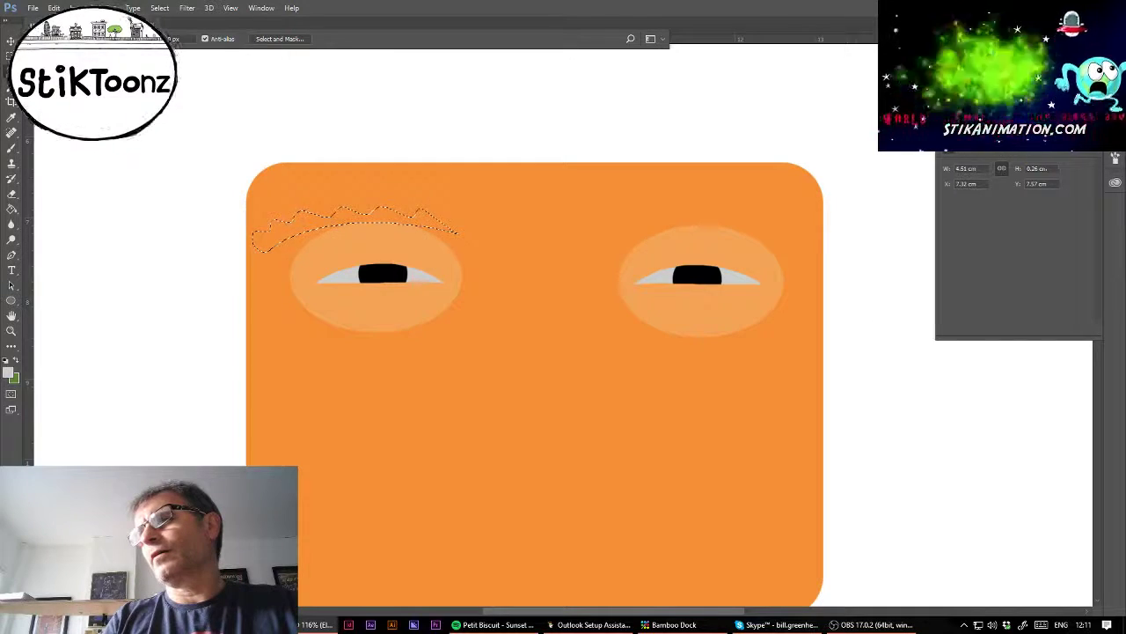
left_click(11, 209)
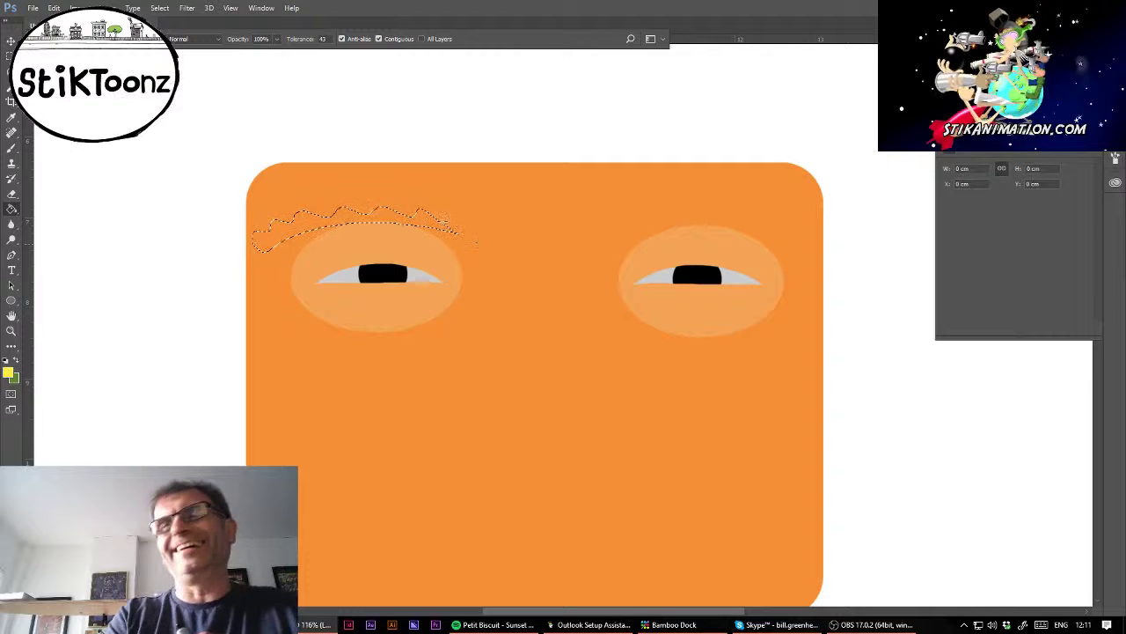
left_click(413, 224)
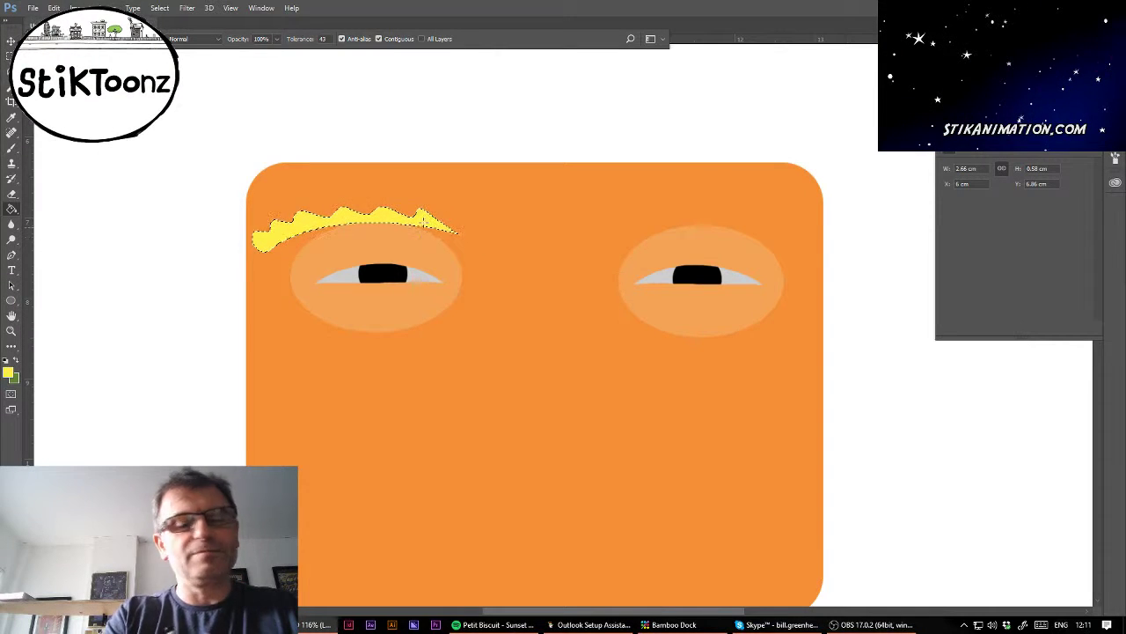
key("ctrl+d")
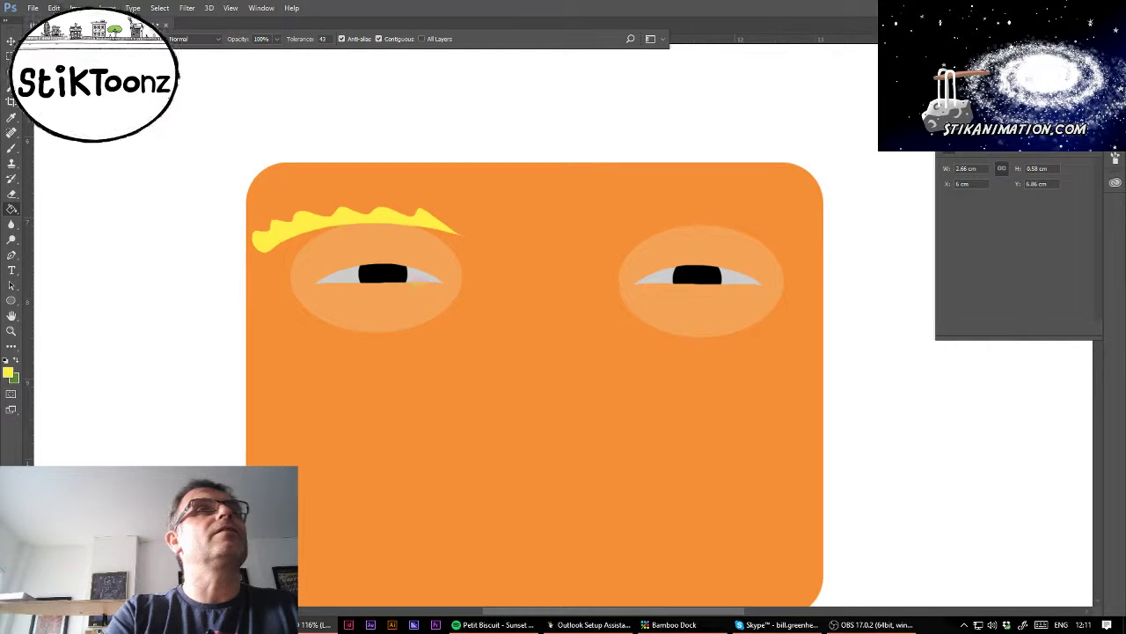
Step: Flip a copy of the yellow eyebrow horizontally, place it above the right eye, and merge both eyebrows into one layer
left_click(54, 8)
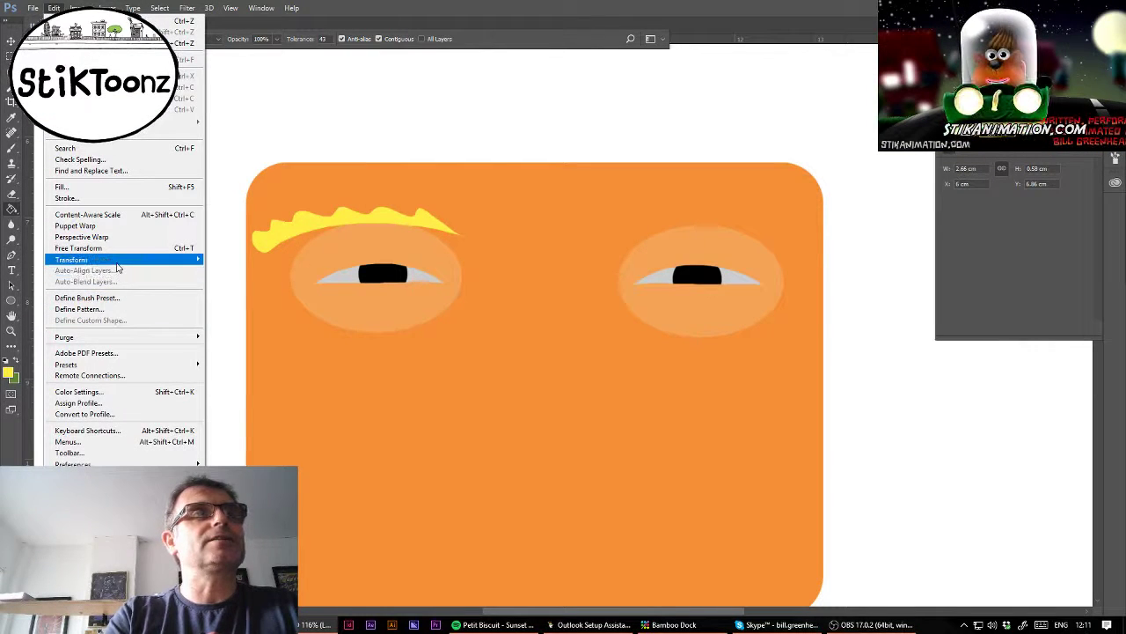
mouse_move(117, 264)
left_click(262, 390)
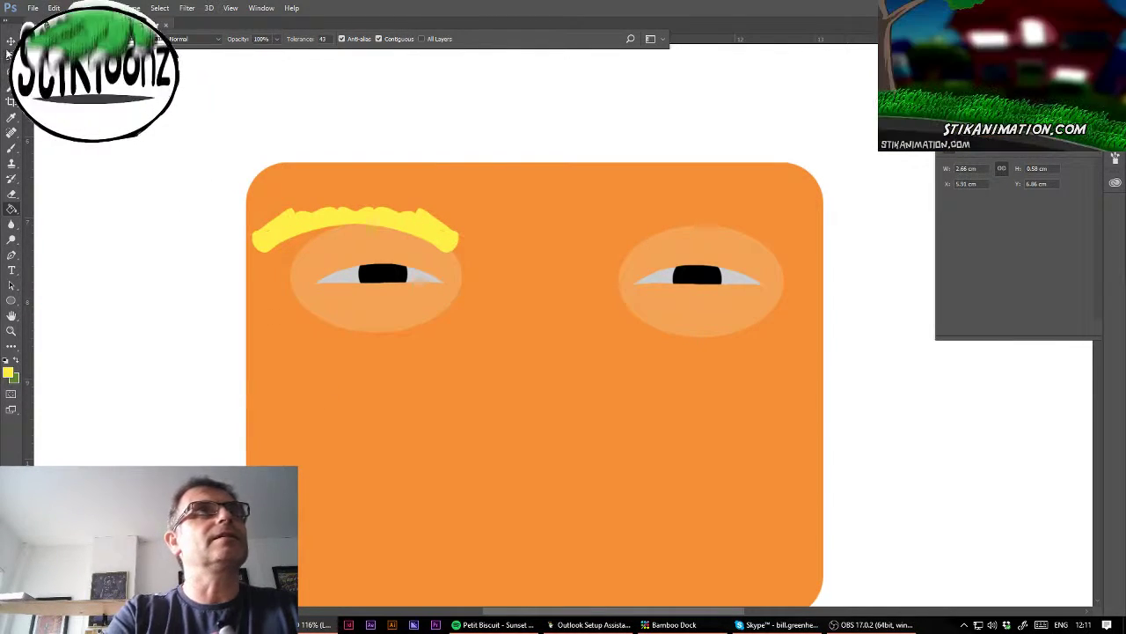
left_click(11, 42)
left_click_drag(382, 226, 755, 227)
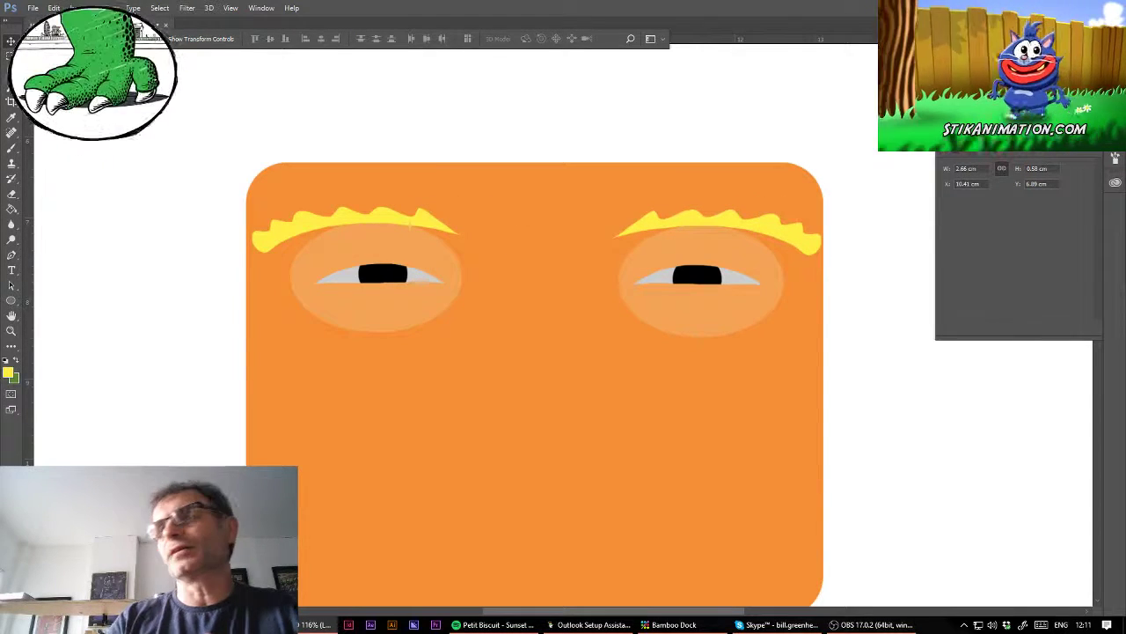
key("ctrl+e")
Step: Erase the thin, faint tips at the inner ends of both yellow eyebrows with a small brush
left_click(11, 330)
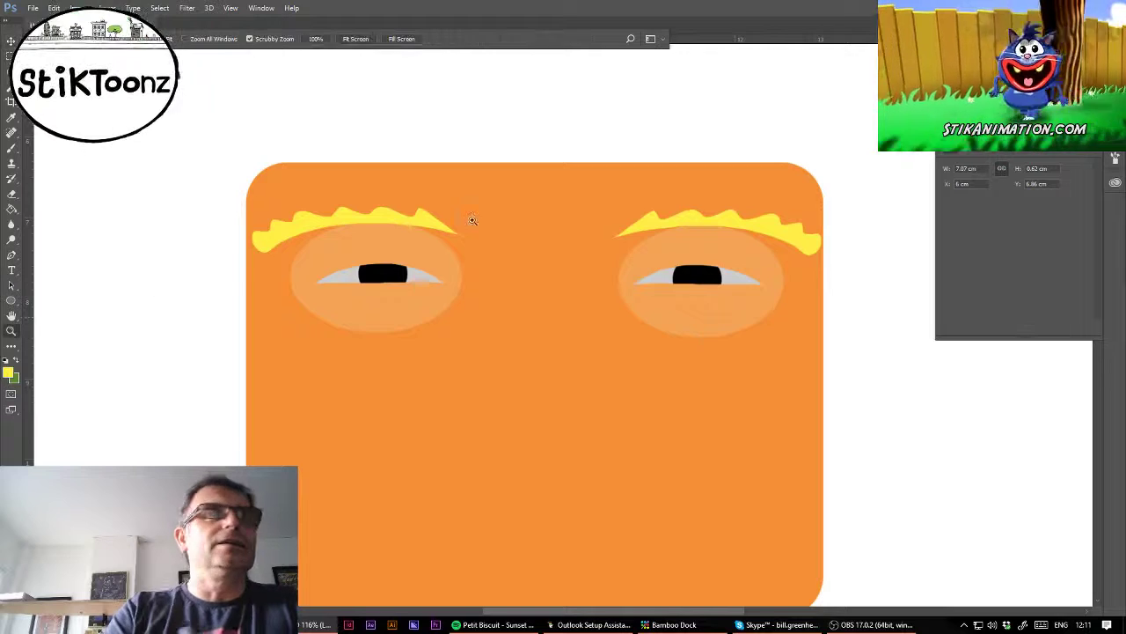
left_click_drag(472, 220, 535, 231)
left_click(13, 196)
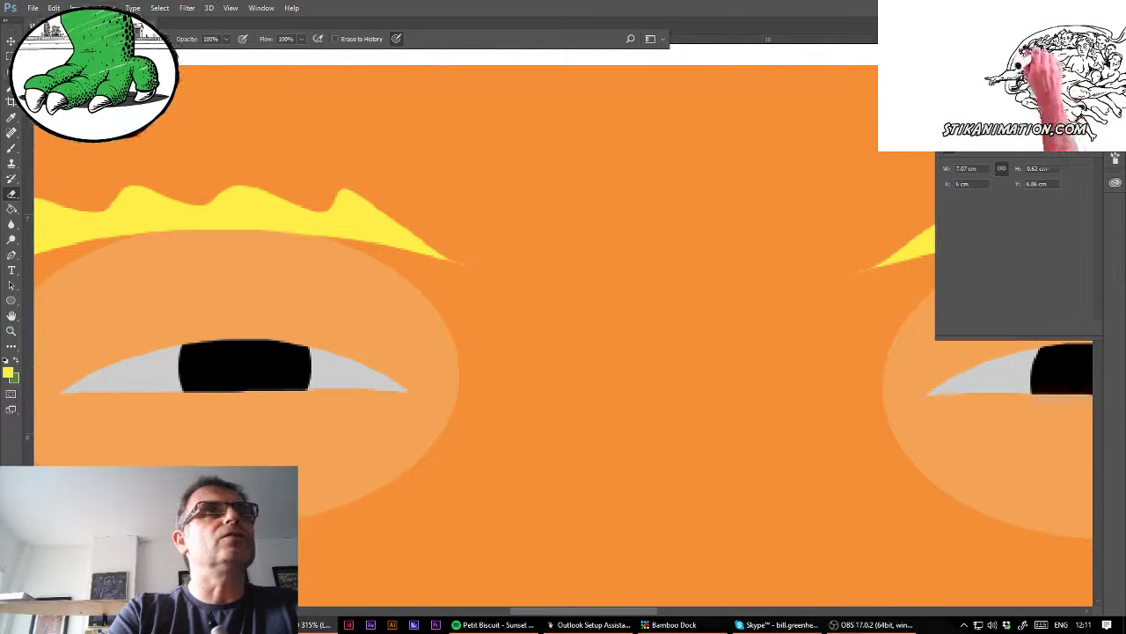
left_click(55, 39)
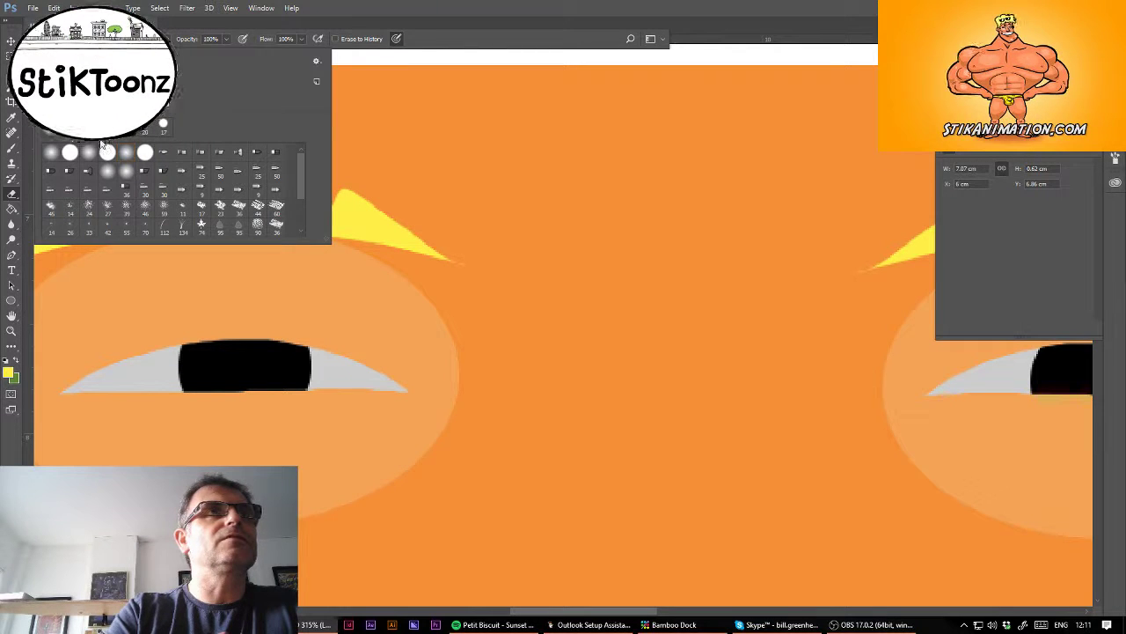
left_click(463, 244)
left_click_drag(464, 262, 458, 255)
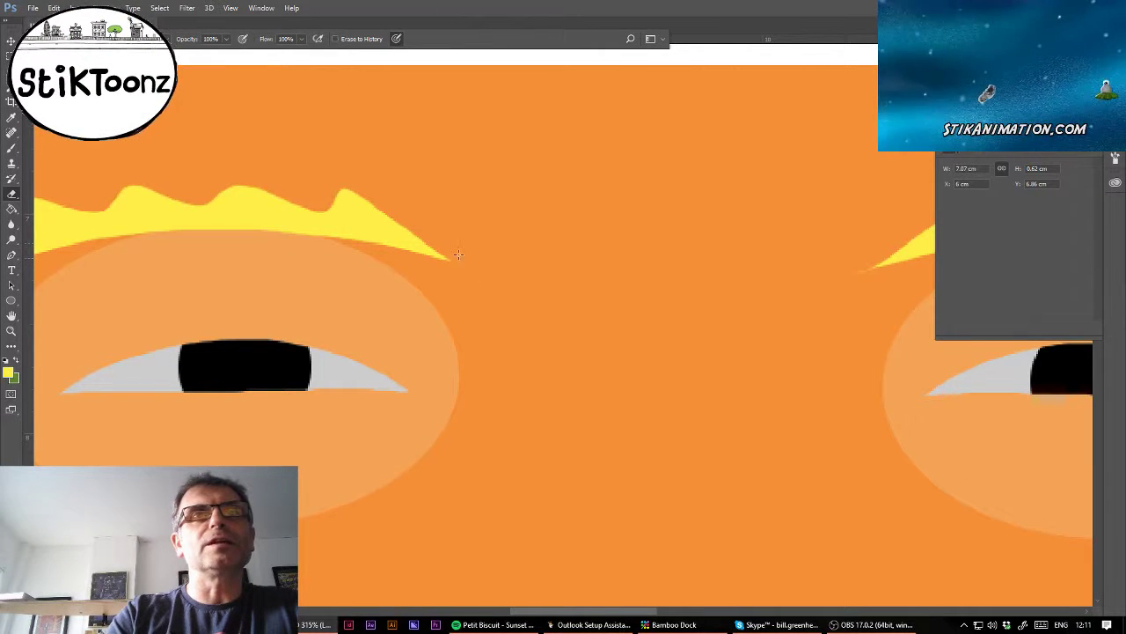
left_click(1084, 133)
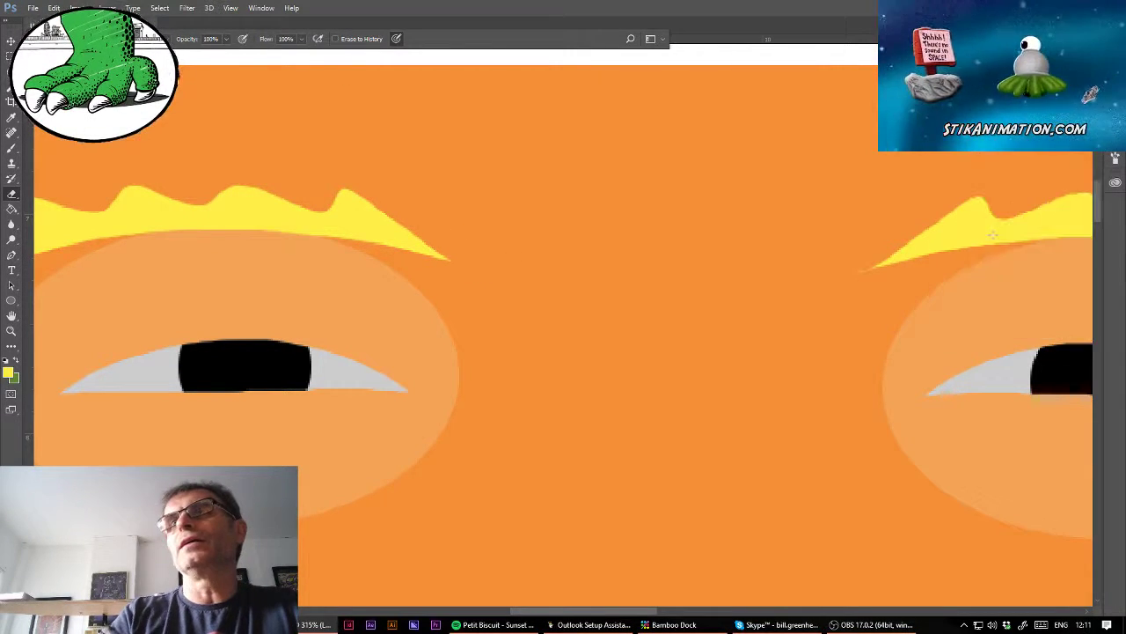
left_click_drag(862, 272, 876, 267)
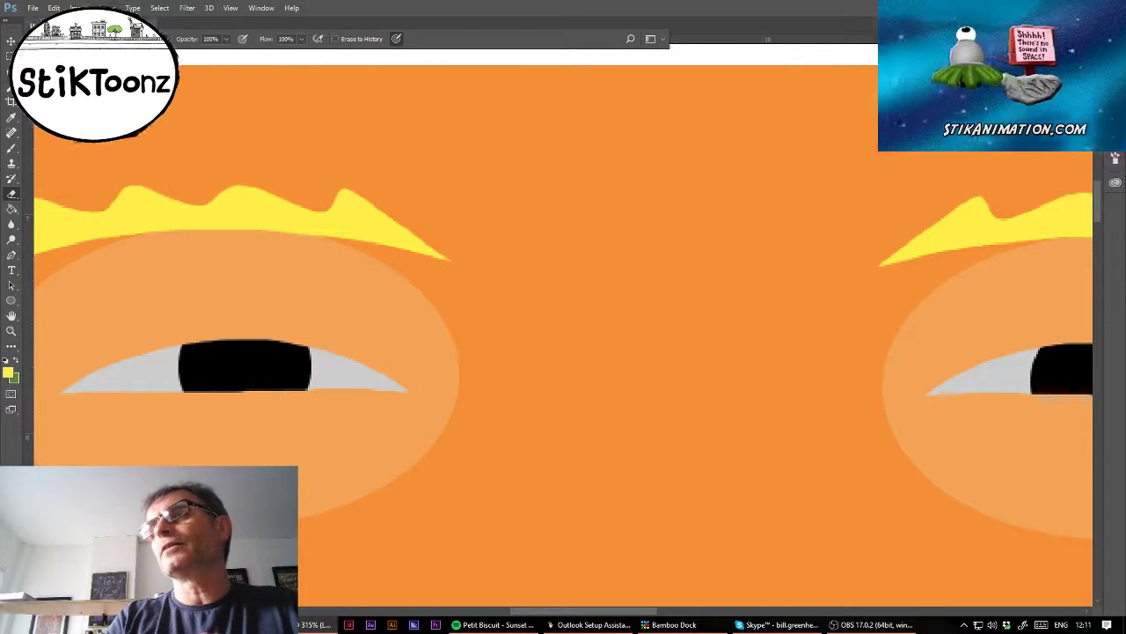
key("ctrl+minus")
key("ctrl+minus")
key("ctrl+minus")
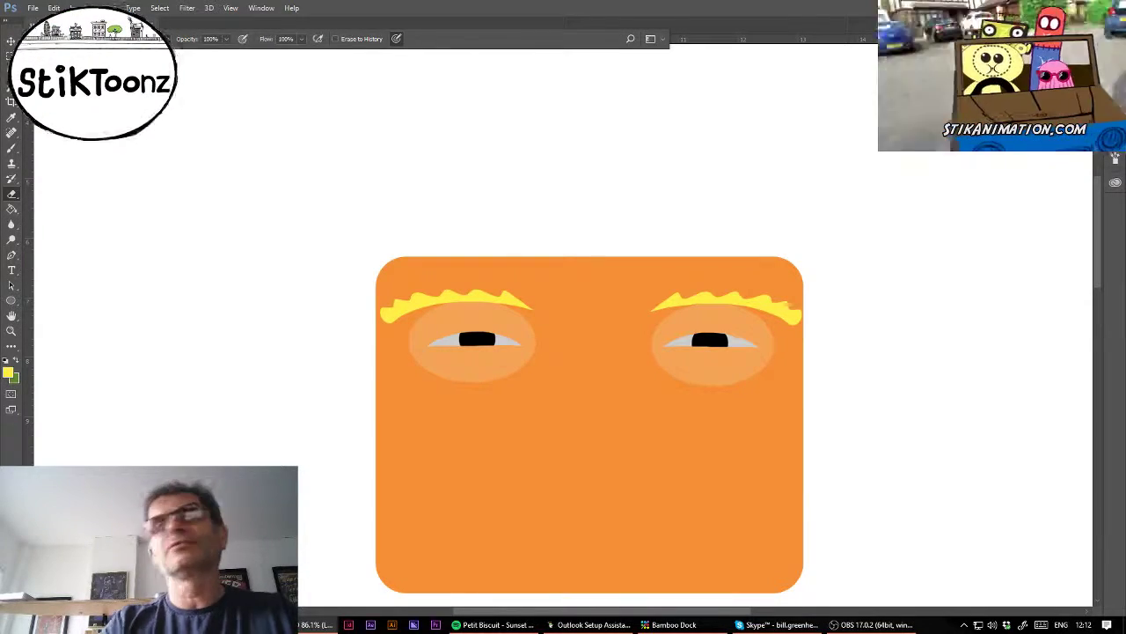
Step: Outline a swept hair shape with jagged upper and lower edges over the head's top using the Lasso and fill it with yellow
key("l")
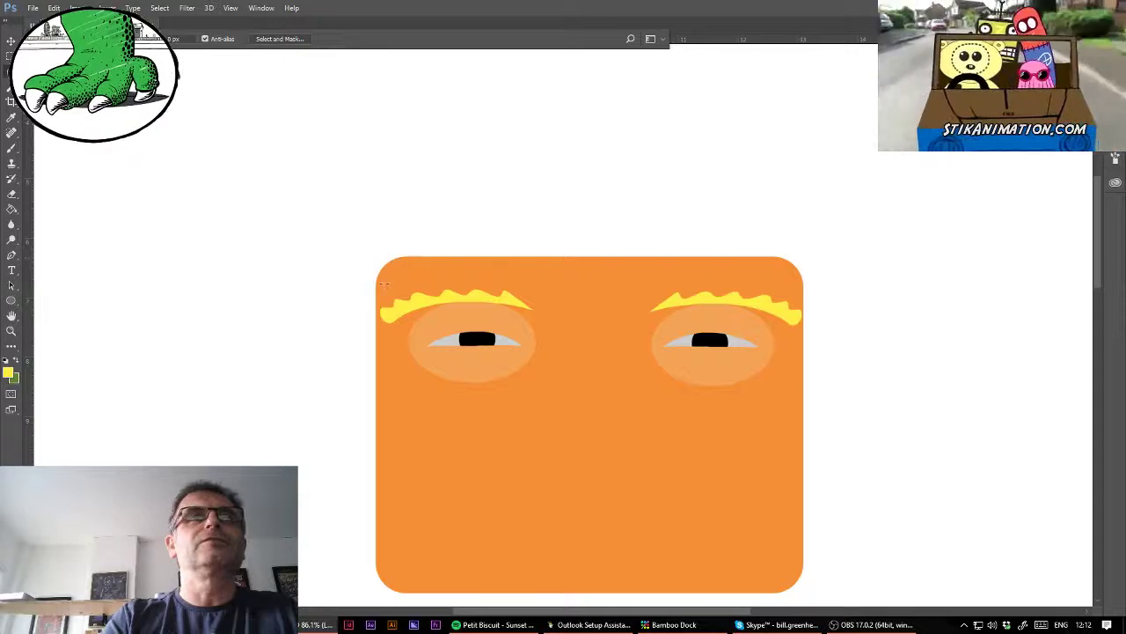
left_click_drag(381, 281, 343, 227)
mouse_move(338, 188)
left_mouse_down()
mouse_move(391, 145)
mouse_move(402, 159)
mouse_move(424, 128)
mouse_move(439, 145)
mouse_move(454, 129)
mouse_move(464, 138)
mouse_move(514, 126)
mouse_move(527, 137)
mouse_move(543, 129)
mouse_move(554, 144)
mouse_move(576, 133)
mouse_move(593, 149)
mouse_move(607, 139)
mouse_move(625, 158)
mouse_move(676, 162)
mouse_move(756, 206)
mouse_move(766, 193)
mouse_move(759, 204)
mouse_move(803, 213)
mouse_move(808, 257)
mouse_move(783, 272)
mouse_move(734, 260)
mouse_move(623, 267)
left_mouse_up()
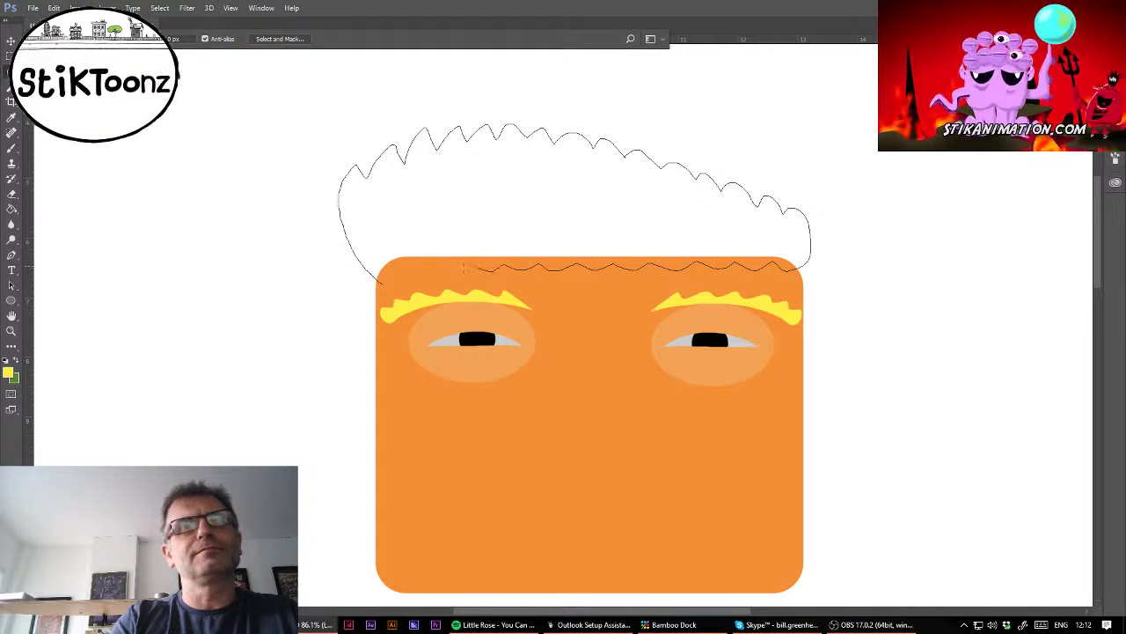
left_click_drag(467, 268, 382, 280)
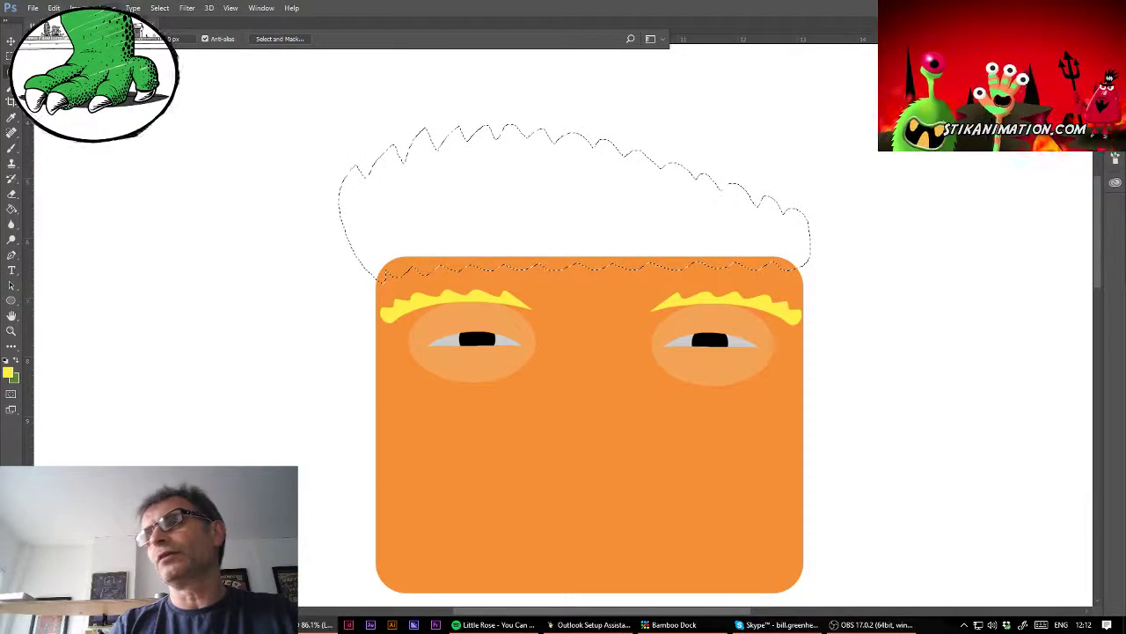
left_click(12, 210)
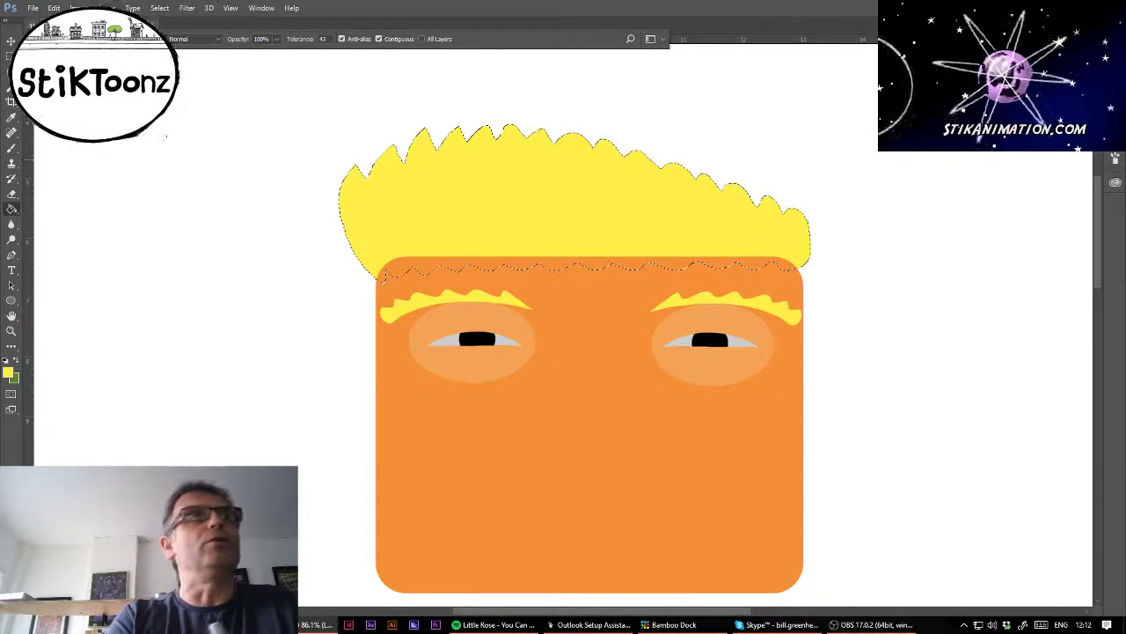
Step: Extend the hair selection over the head's upper right corner, rasterize the head shape, delete its part inside the selection, and deselect
key("l")
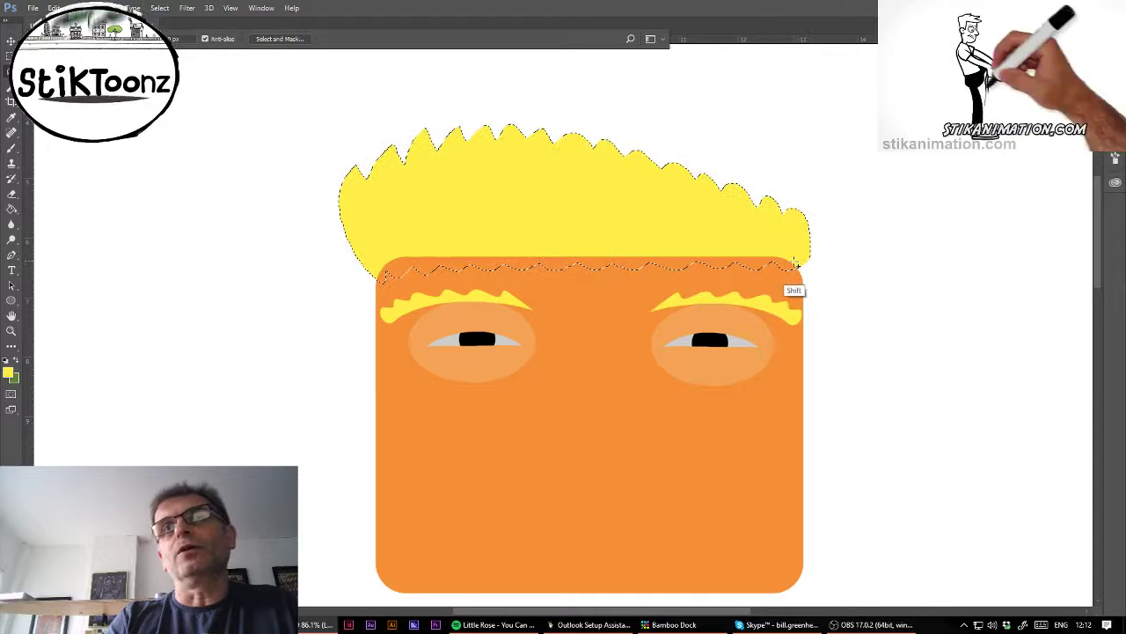
left_click_drag(794, 262, 823, 240)
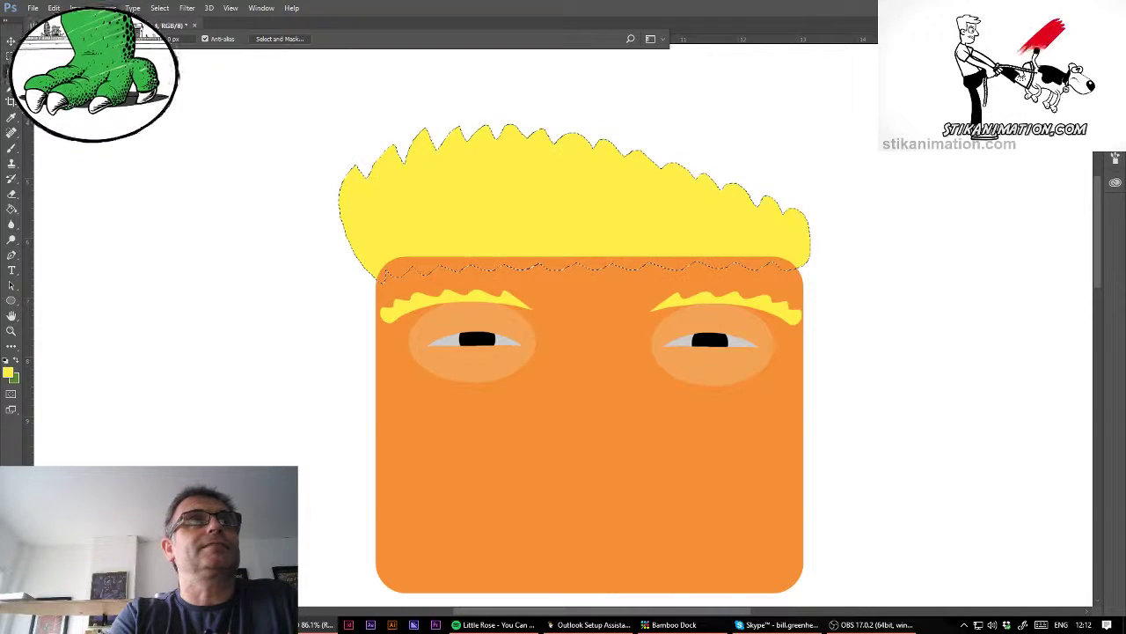
left_click(103, 8)
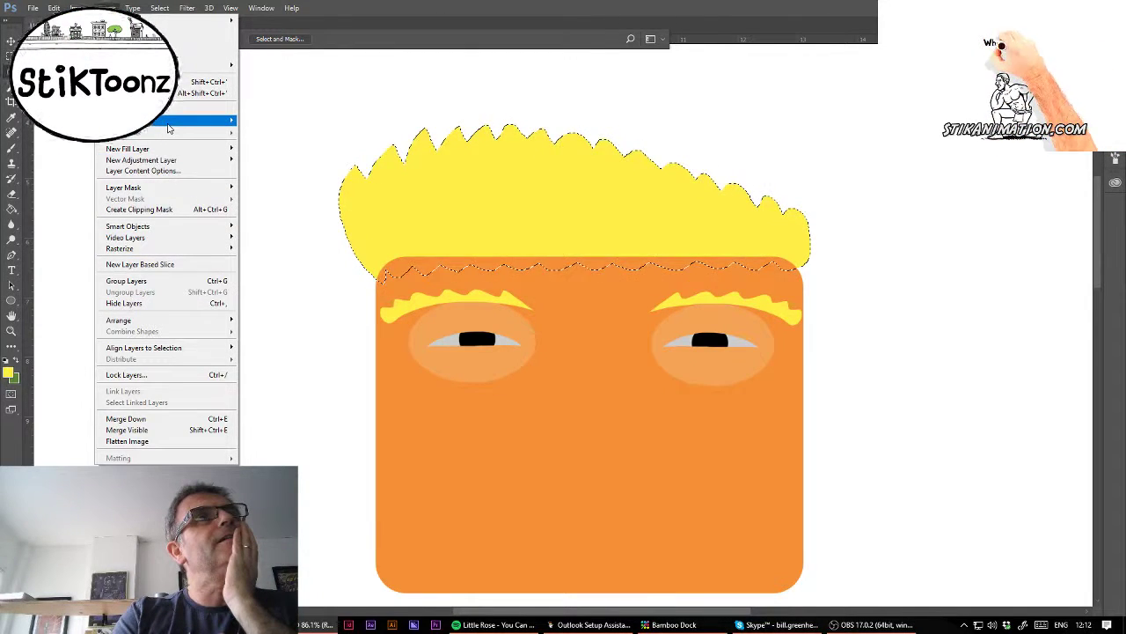
mouse_move(168, 127)
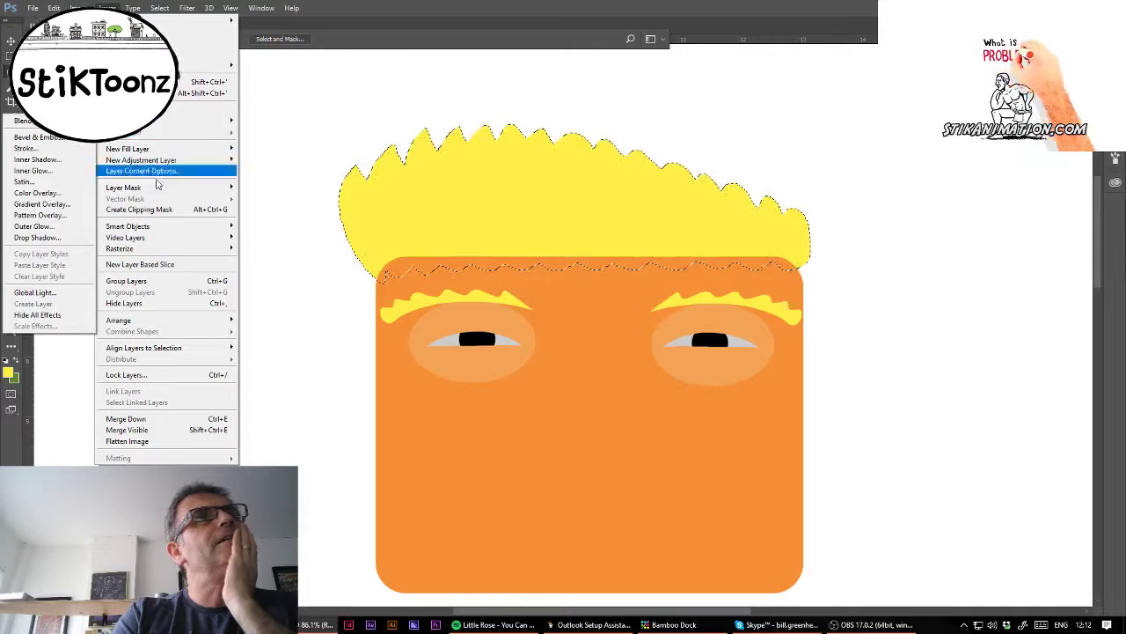
mouse_move(159, 253)
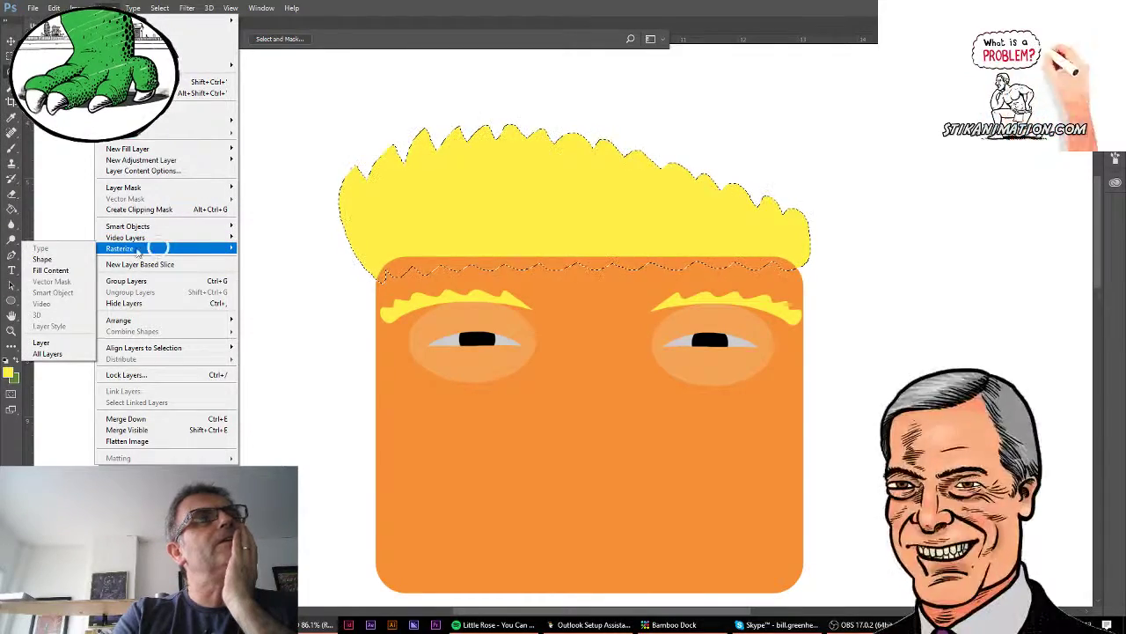
left_click(61, 257)
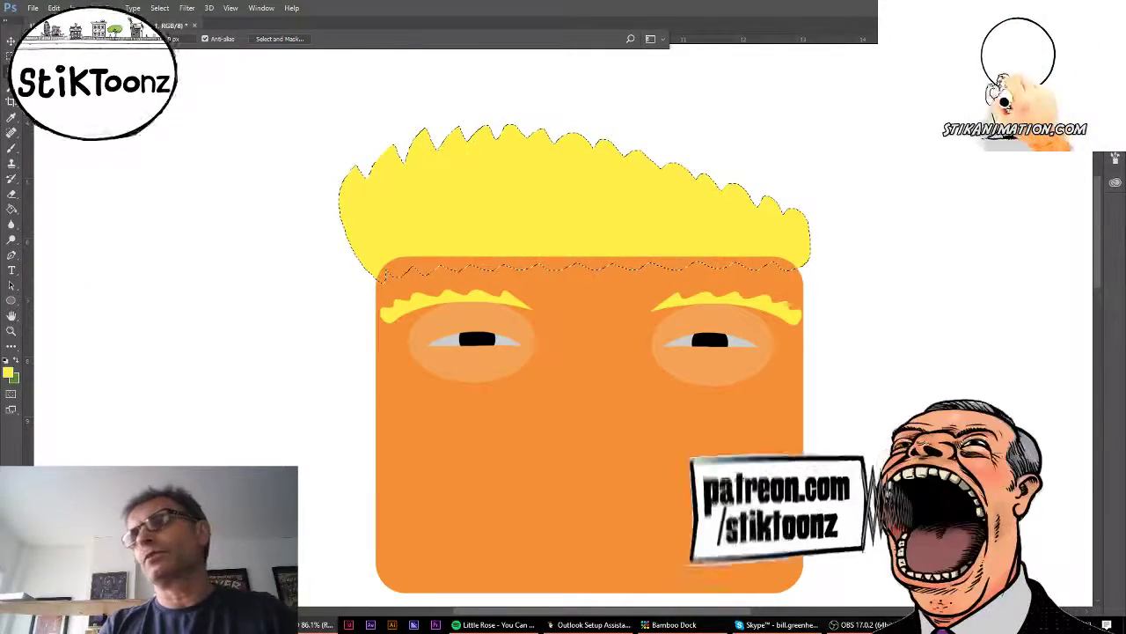
key("Delete")
key("ctrl+d")
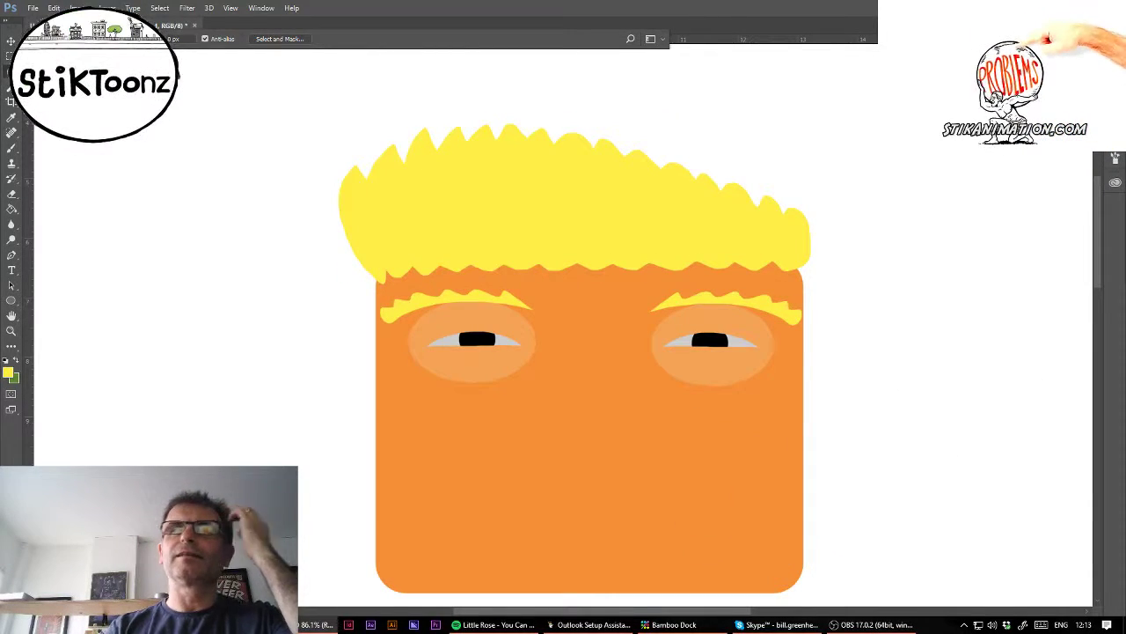
Step: Paint a wavy dark red mouth line across the face below the eyes with the Brush and move it slightly down and left
scroll(333, 293, "down", 3)
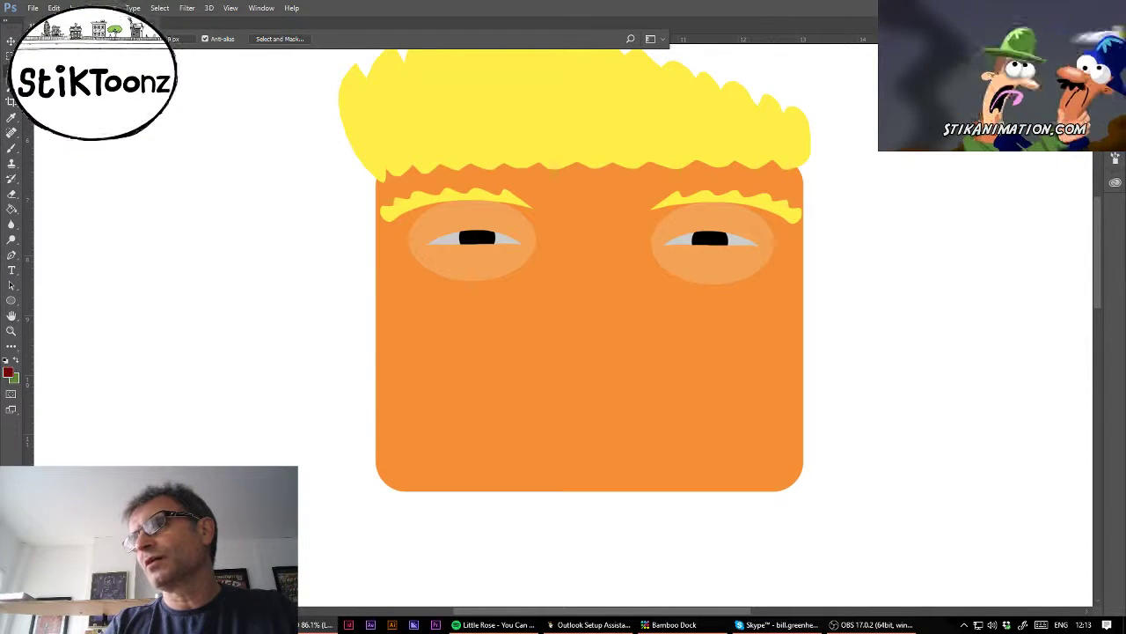
left_click(716, 234)
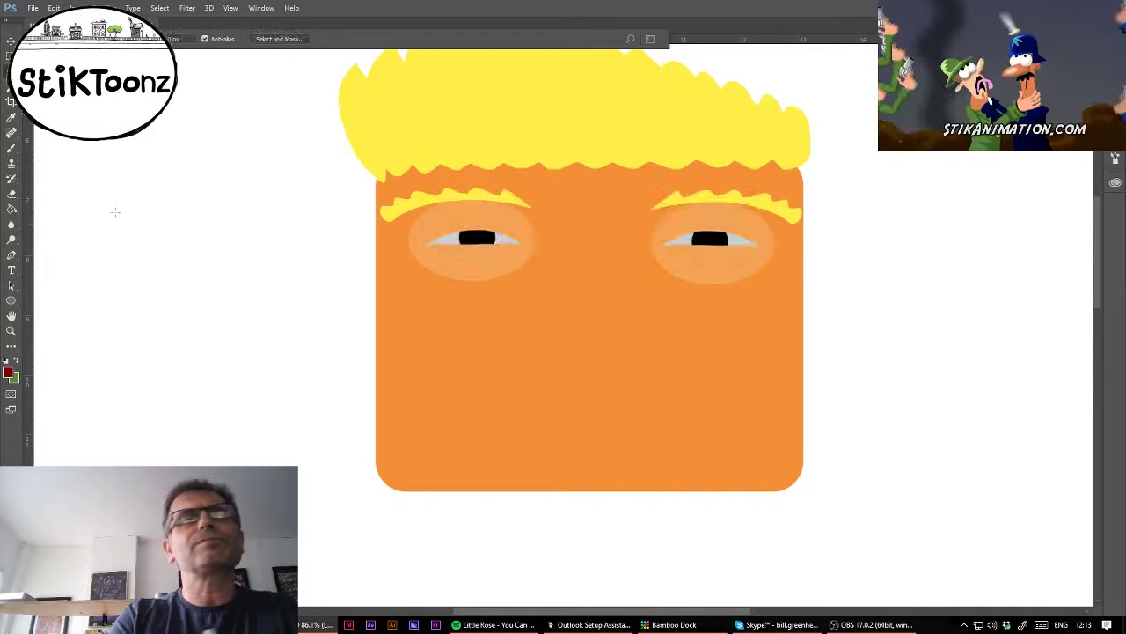
key("b")
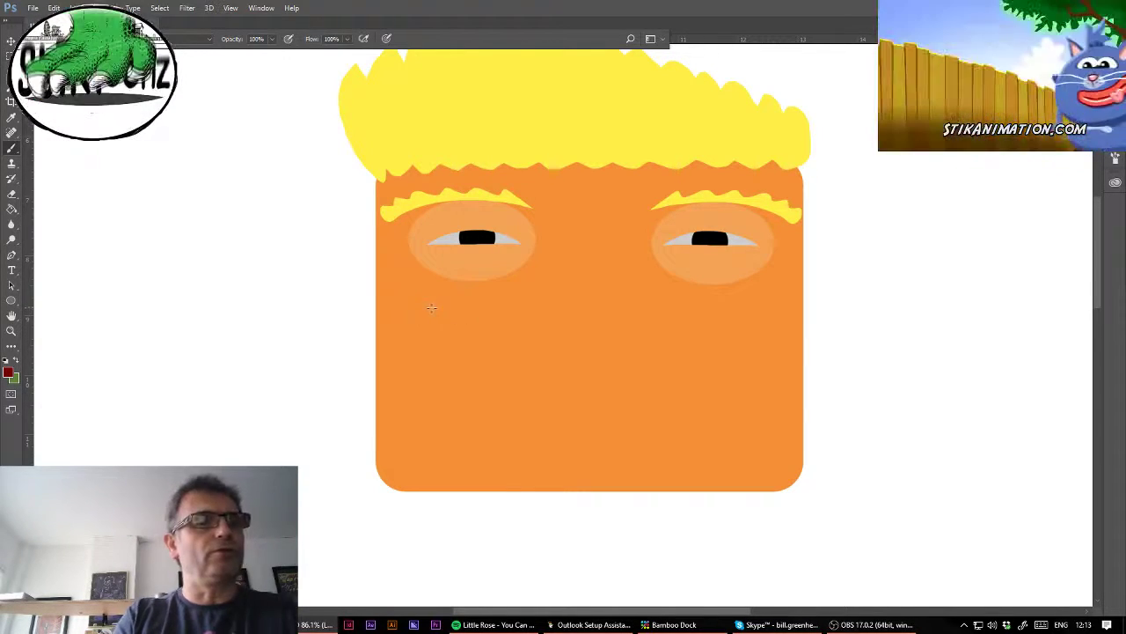
key("z")
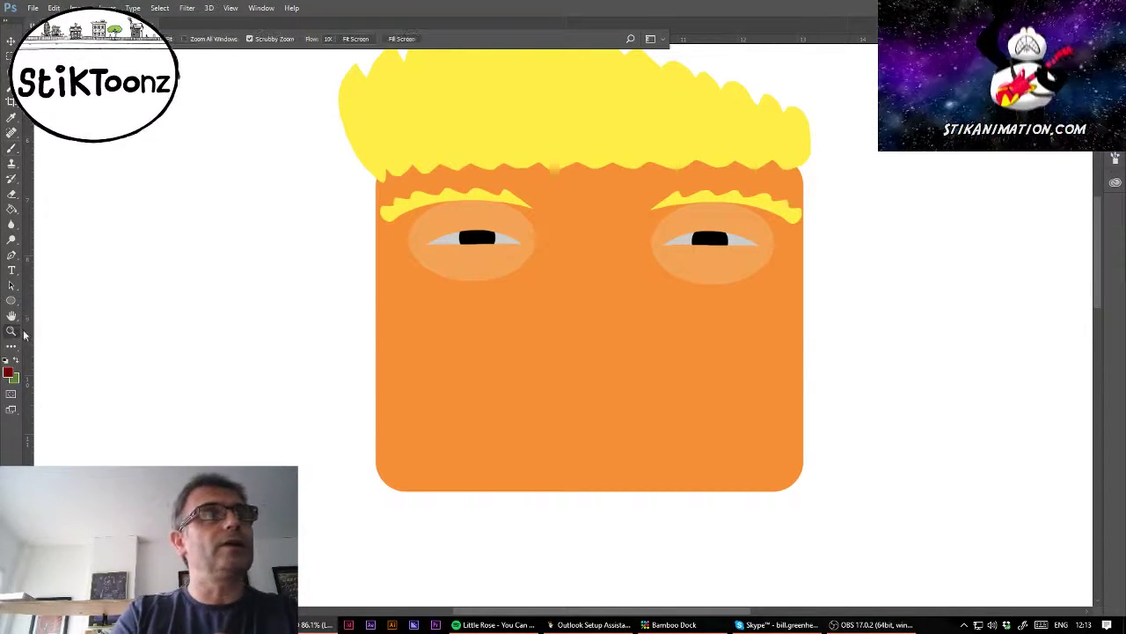
left_click(651, 305)
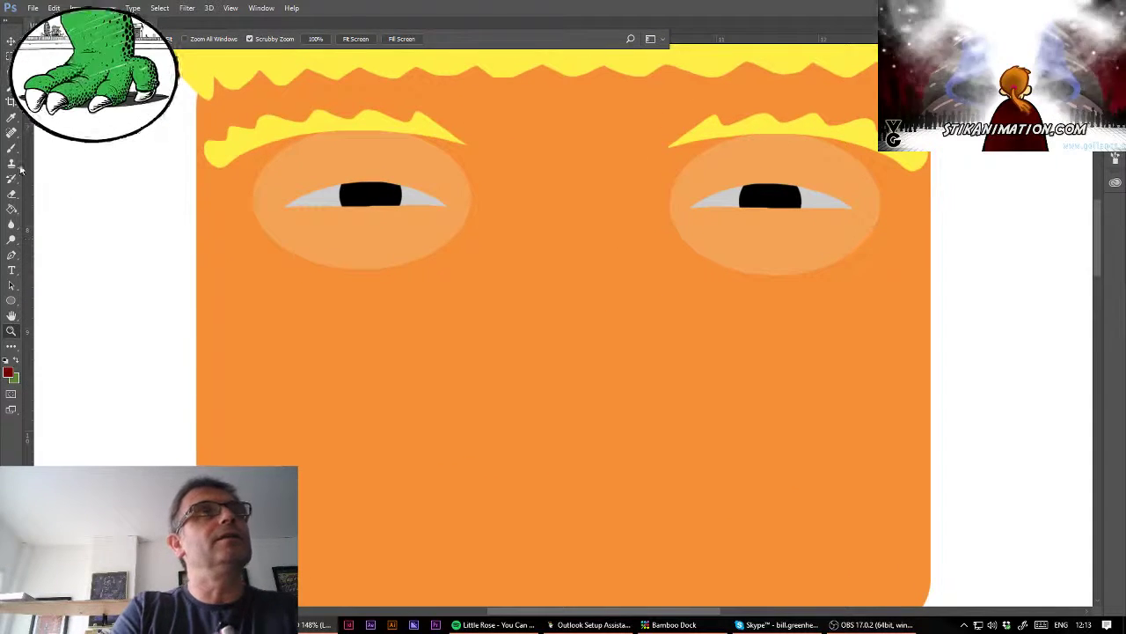
key("b")
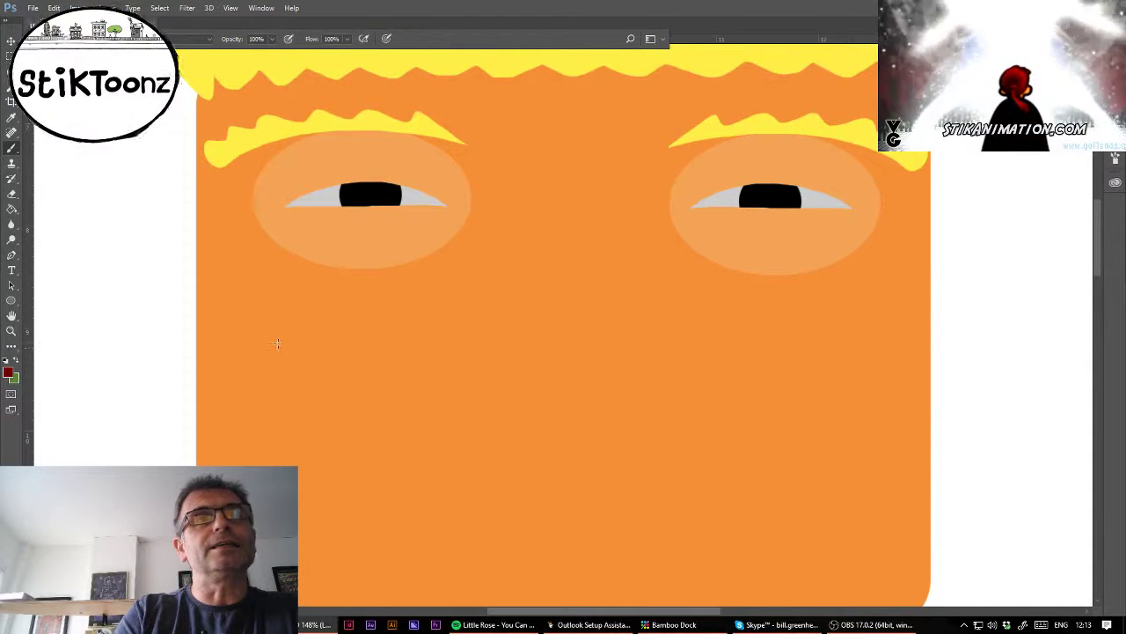
mouse_move(249, 332)
left_mouse_down()
mouse_move(262, 321)
mouse_move(420, 333)
mouse_move(604, 322)
left_mouse_up()
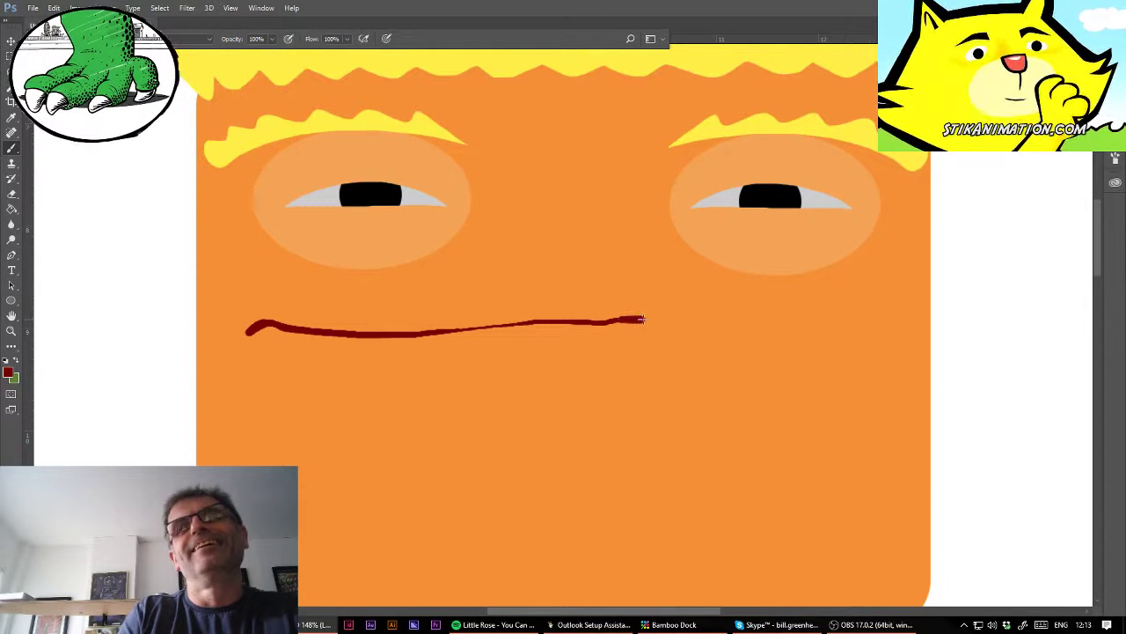
mouse_move(643, 319)
left_mouse_down()
mouse_move(803, 333)
mouse_move(897, 319)
left_mouse_up()
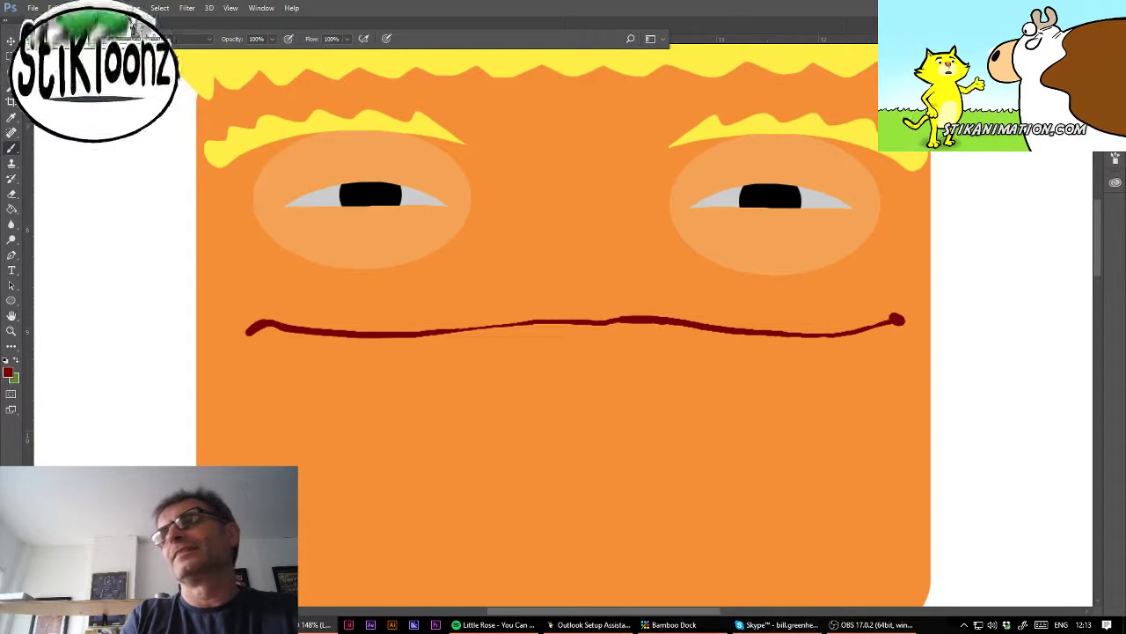
key("ctrl+0")
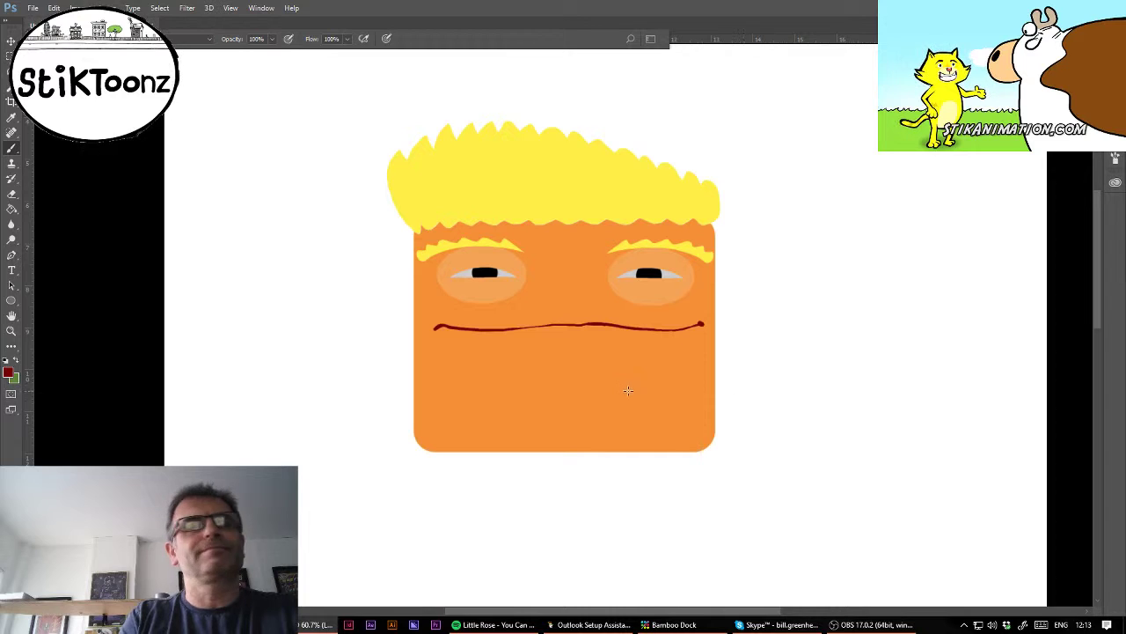
left_click_drag(624, 390, 620, 398)
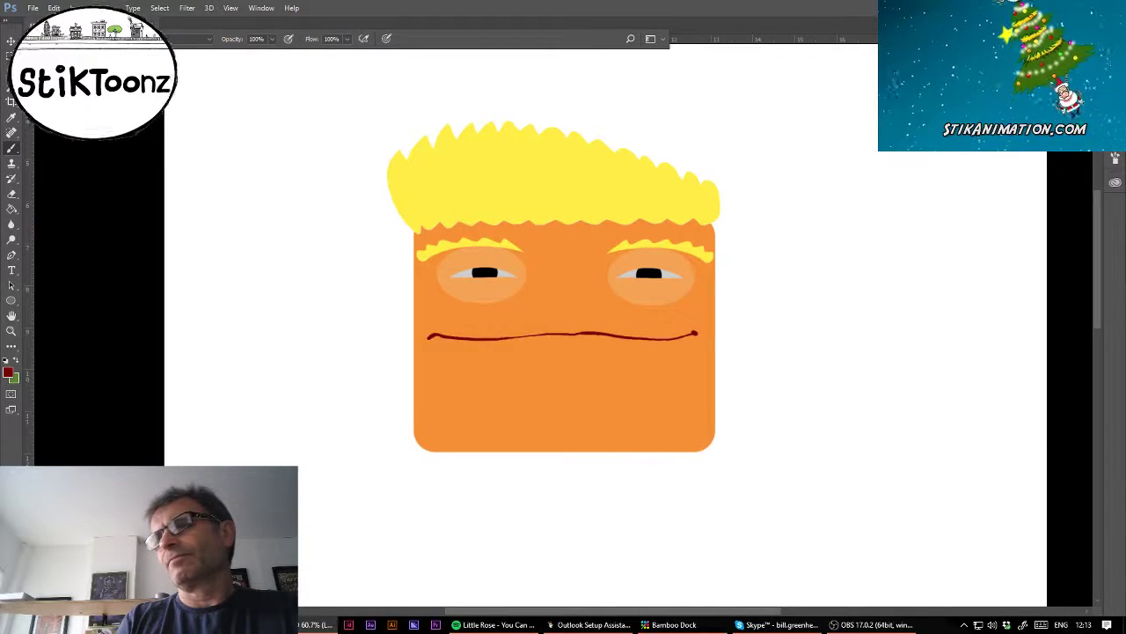
Step: Outline thin upper and lower lips around the middle of the mouth line with the Lasso, fill them with white at 40% opacity, and deselect
left_click(11, 331)
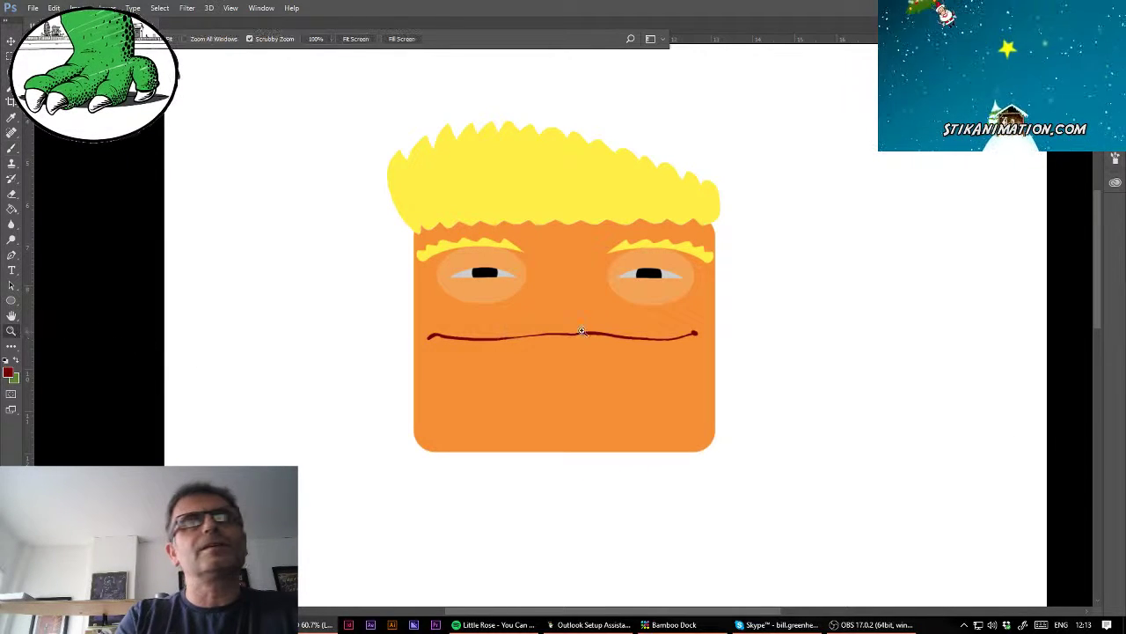
left_click_drag(579, 325, 642, 331)
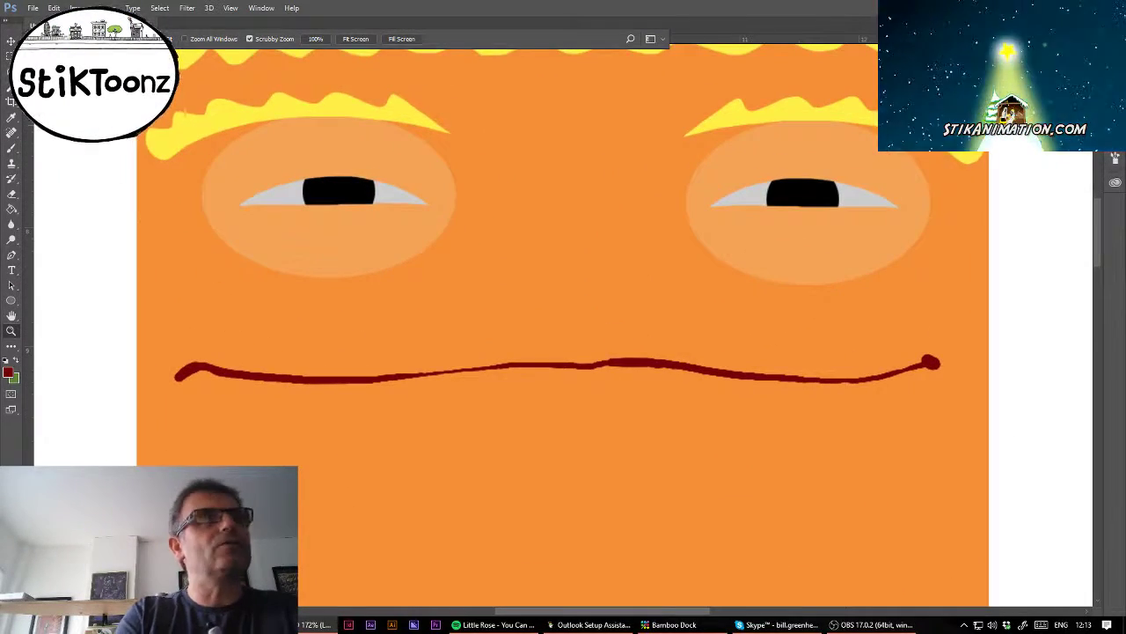
key("l")
mouse_move(398, 376)
left_mouse_down()
mouse_move(339, 390)
mouse_move(393, 400)
mouse_move(688, 385)
left_mouse_up()
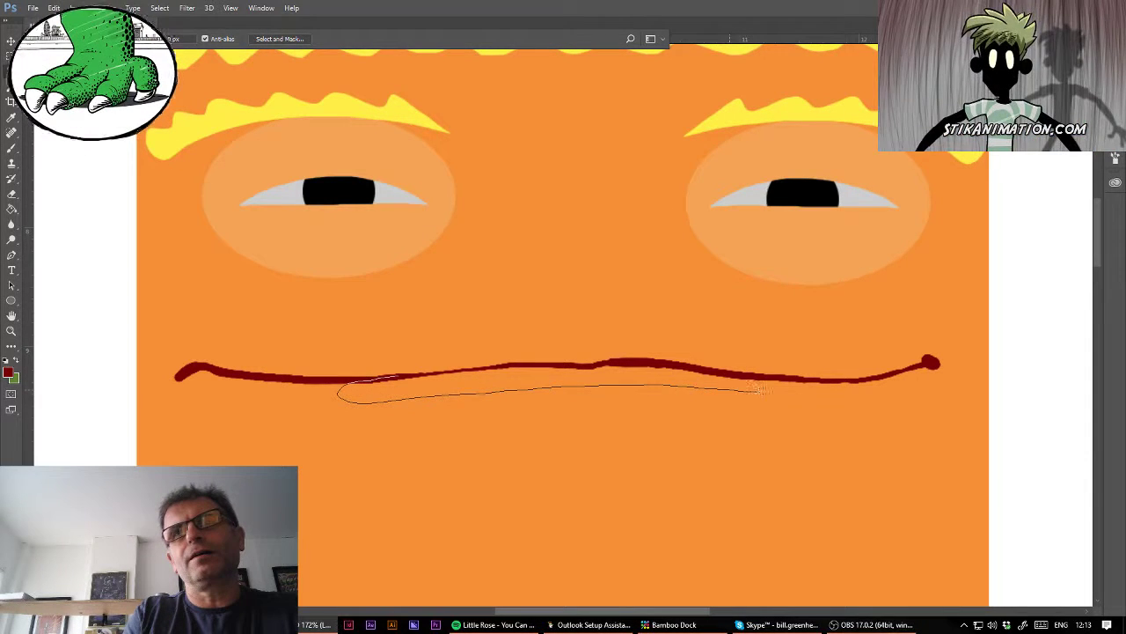
mouse_move(777, 383)
left_mouse_down()
mouse_move(628, 359)
mouse_move(493, 365)
left_mouse_up()
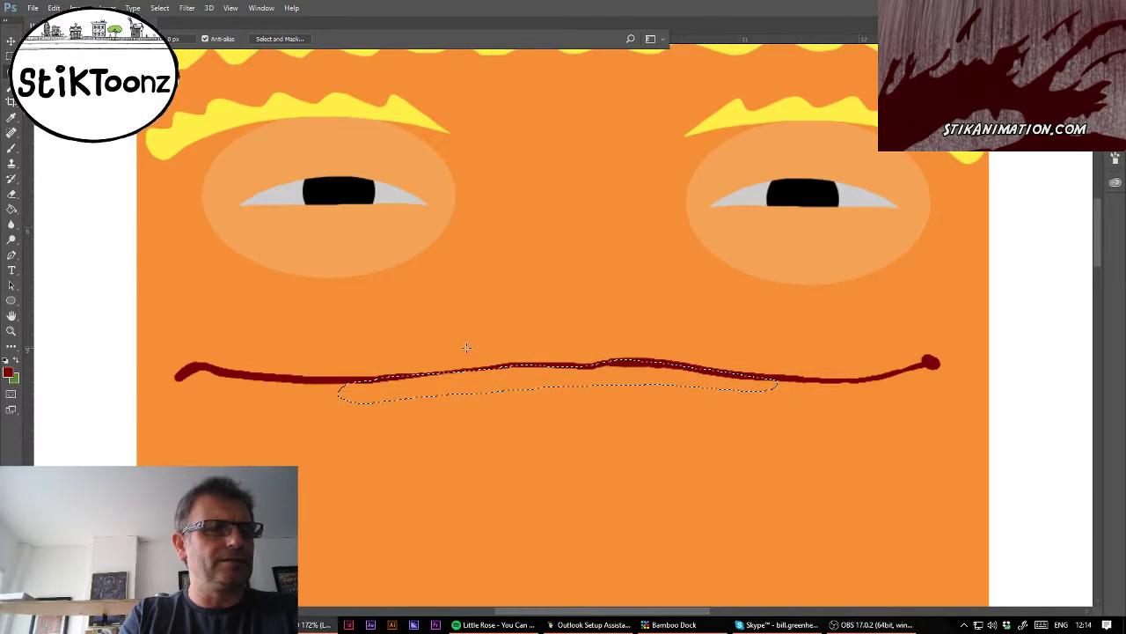
mouse_move(335, 381)
left_mouse_down()
mouse_move(515, 349)
mouse_move(587, 357)
mouse_move(632, 347)
mouse_move(819, 376)
mouse_move(338, 380)
left_mouse_up()
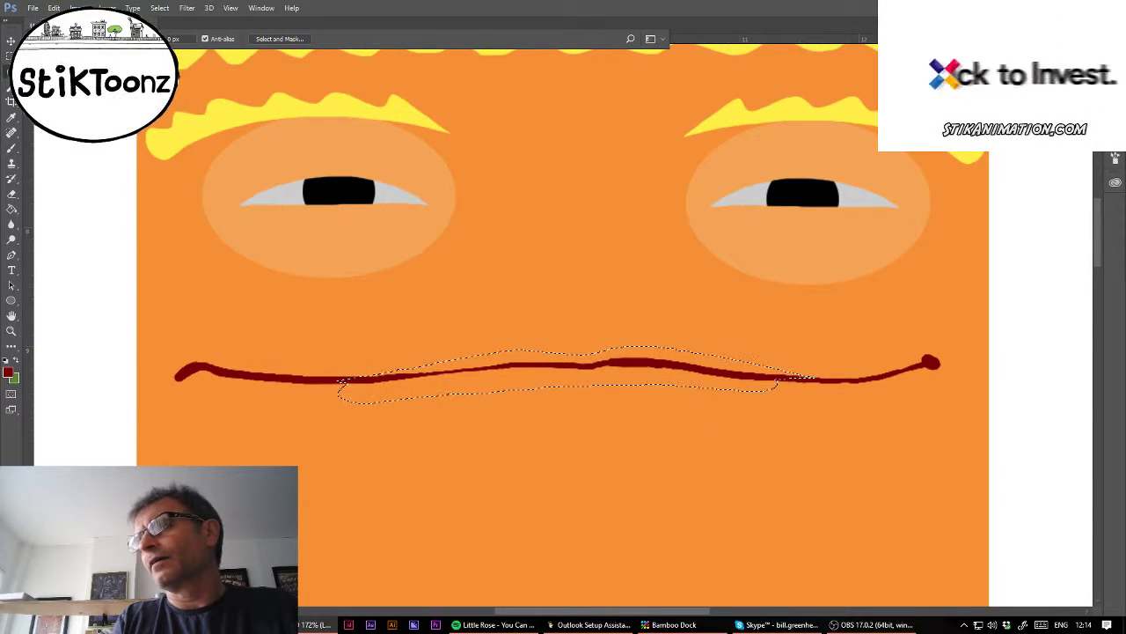
left_click(12, 209)
left_click(545, 387)
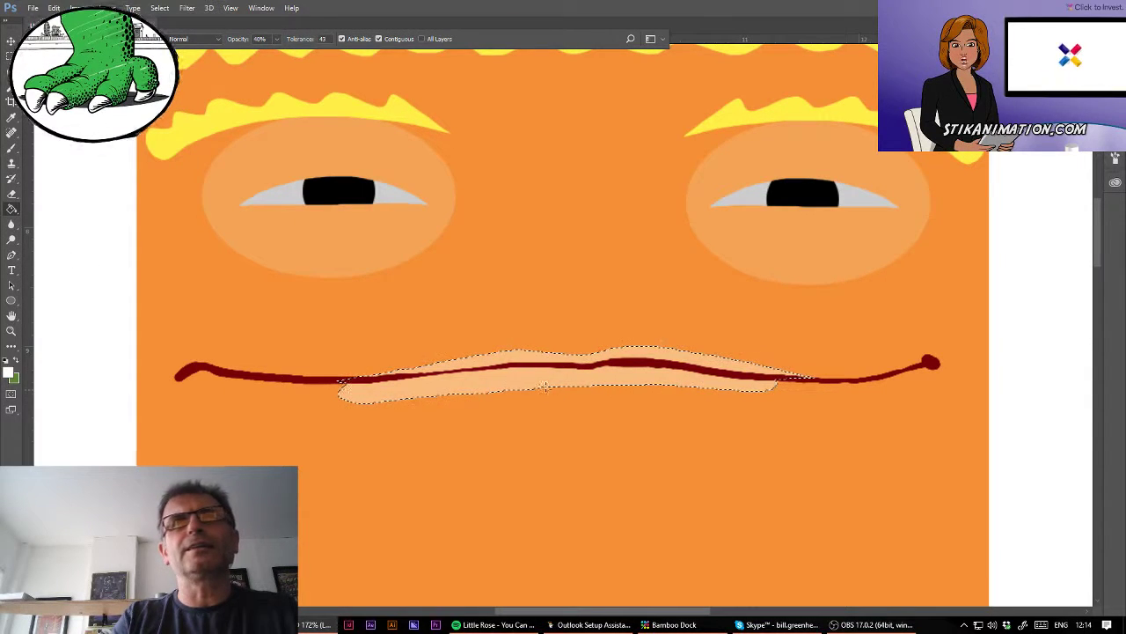
key("ctrl+d")
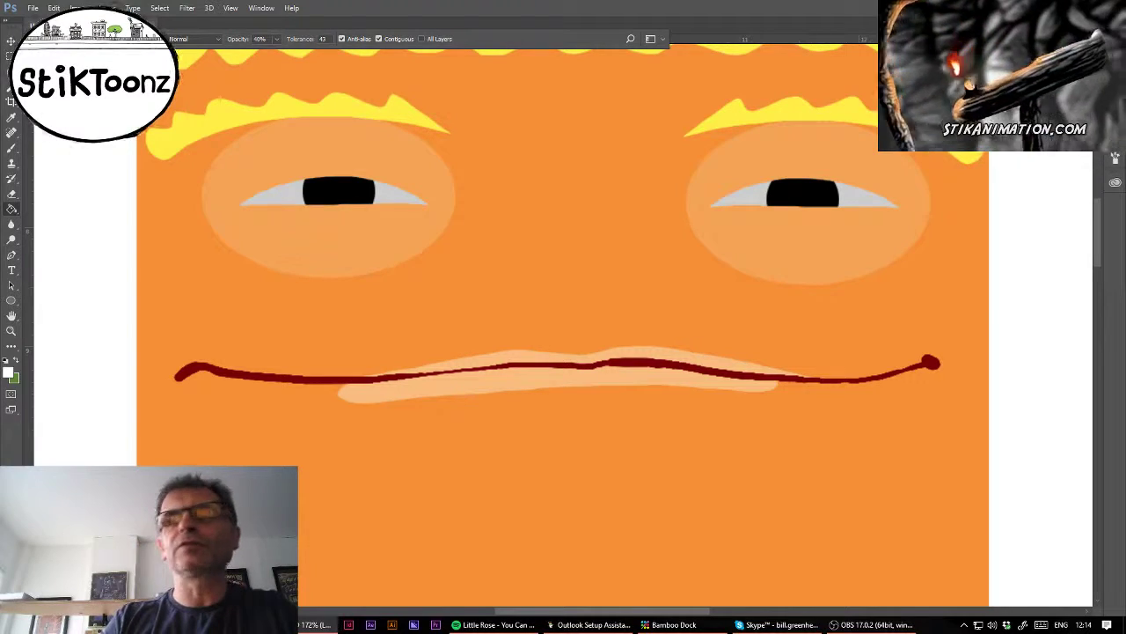
Step: Outline a jagged shadow band along the hair's lower edge with the Lasso, fill it with brown at 30% opacity, and deselect
key("ctrl+minus")
key("ctrl+minus")
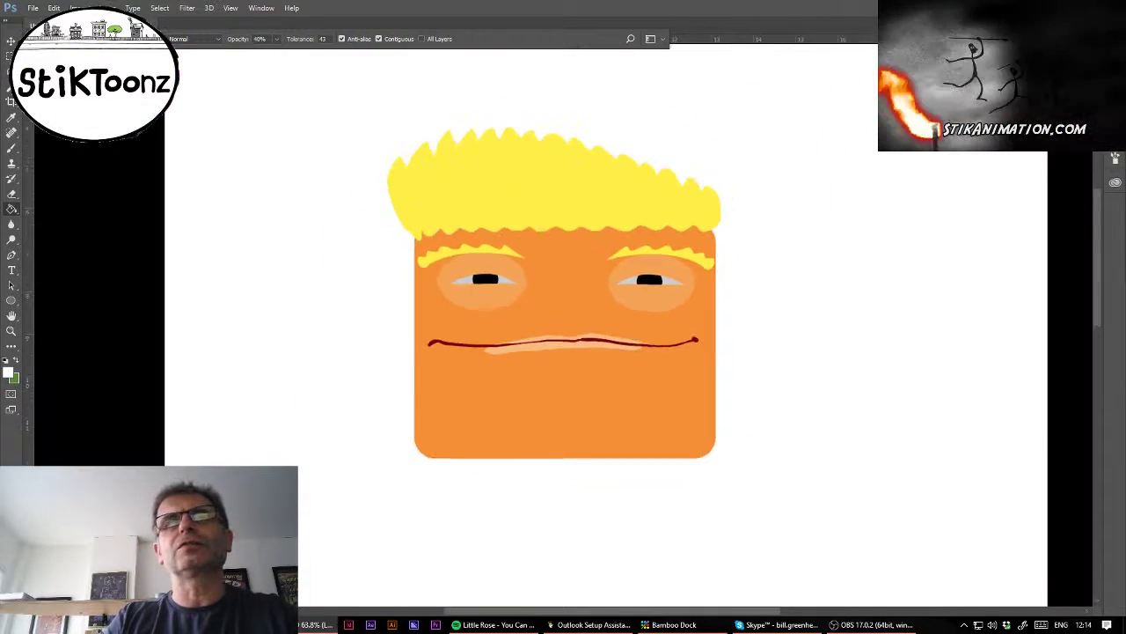
key("ctrl+plus")
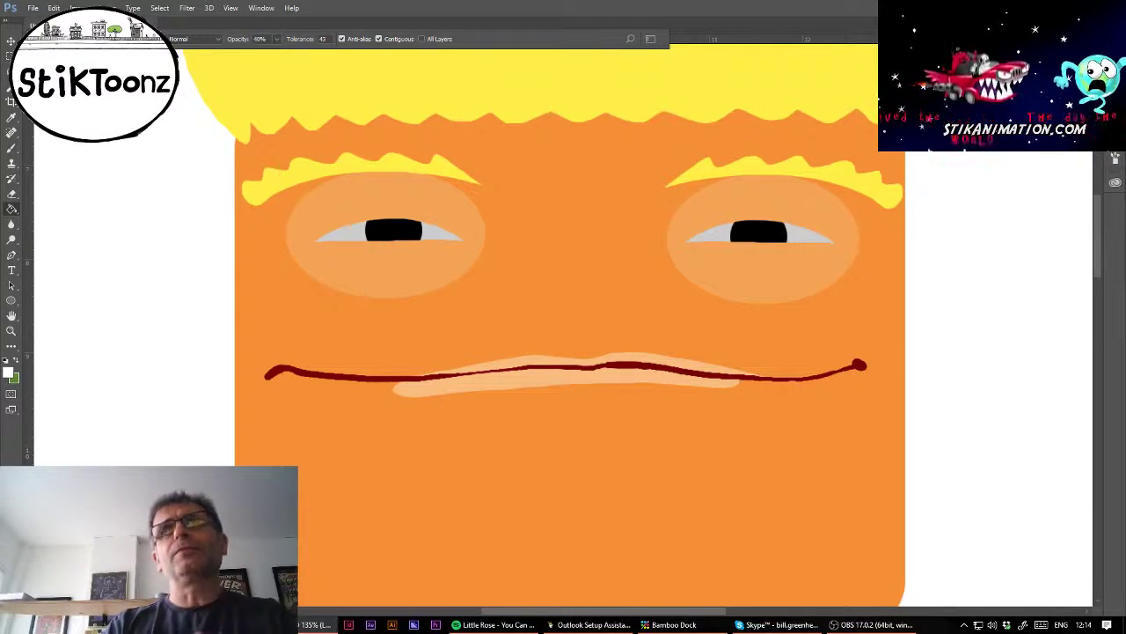
left_click_drag(563, 264, 630, 436)
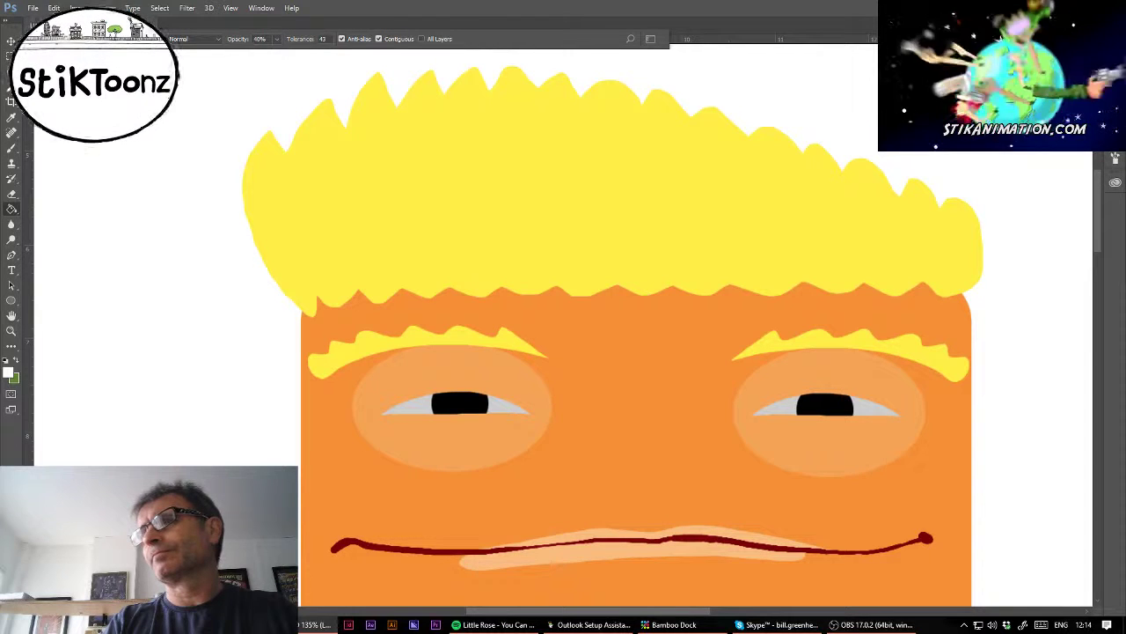
left_click(11, 70)
mouse_move(317, 310)
left_mouse_down()
mouse_move(348, 262)
mouse_move(646, 276)
mouse_move(867, 270)
mouse_move(952, 288)
mouse_move(545, 326)
mouse_move(335, 331)
mouse_move(306, 310)
left_mouse_up()
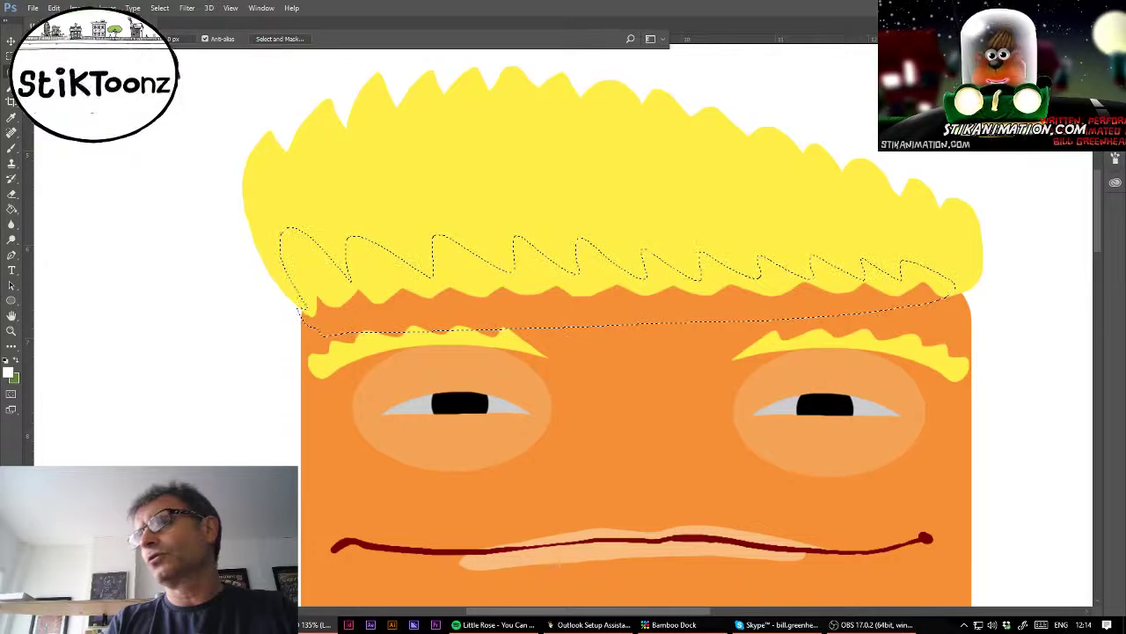
left_click(12, 209)
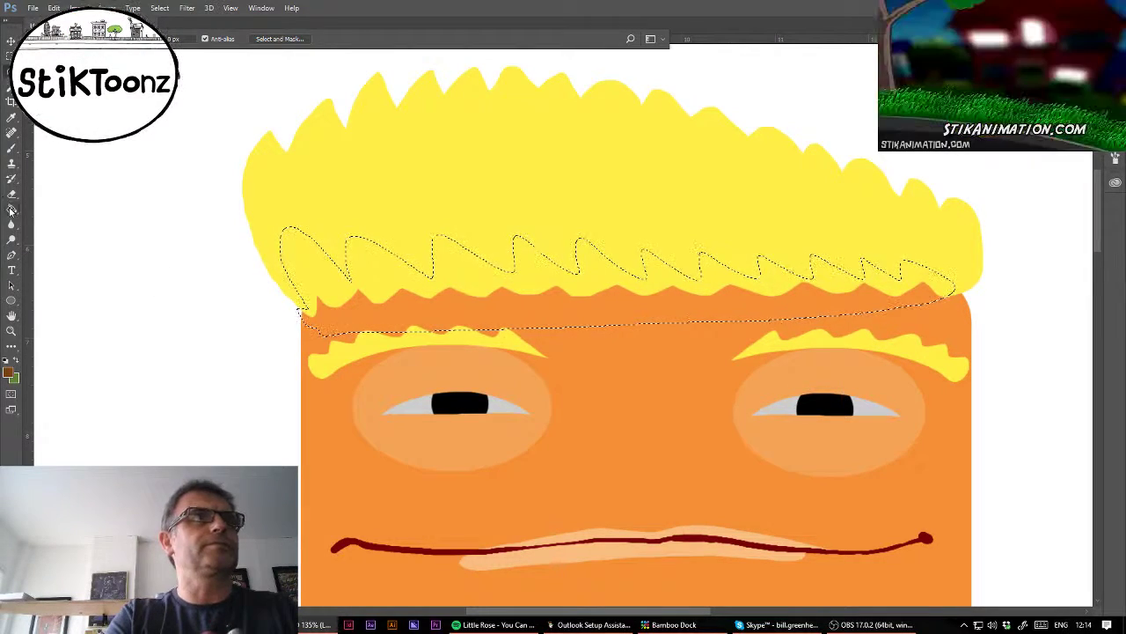
left_click(343, 272)
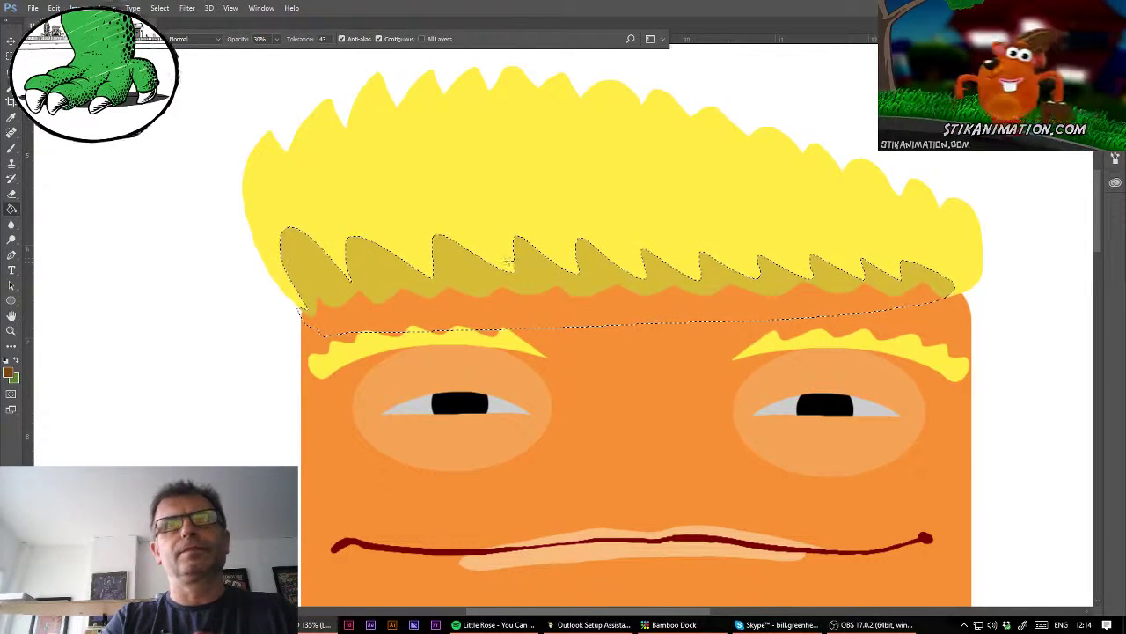
key("ctrl+d")
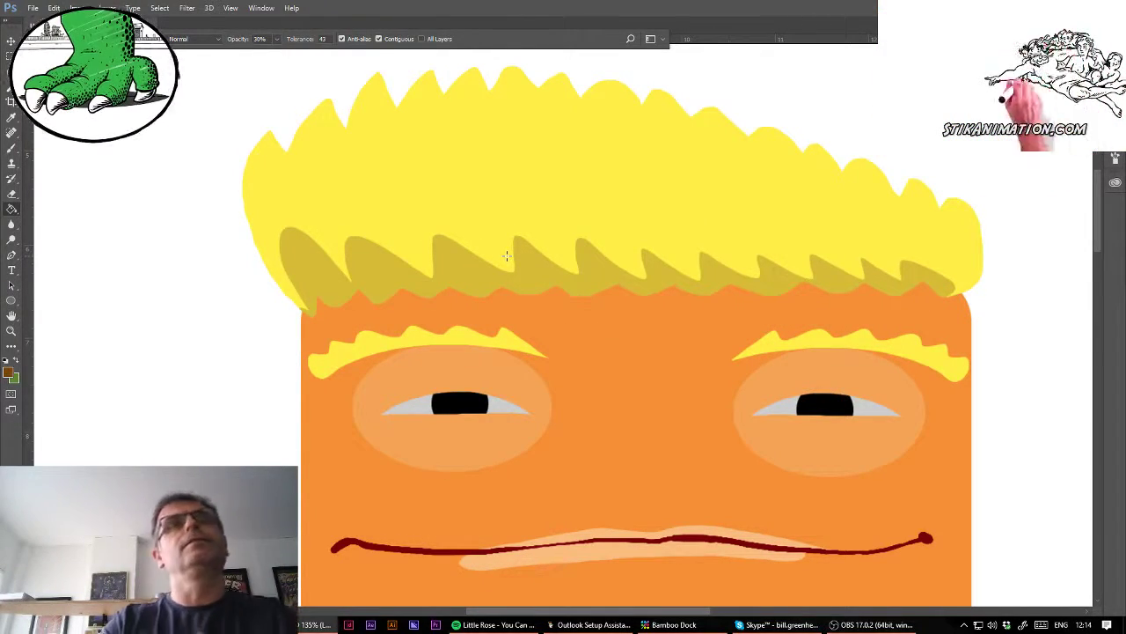
Step: Outline a narrow zigzag highlight across the middle of the hair with the Lasso, fill it with white at 30% opacity, and deselect
key("l")
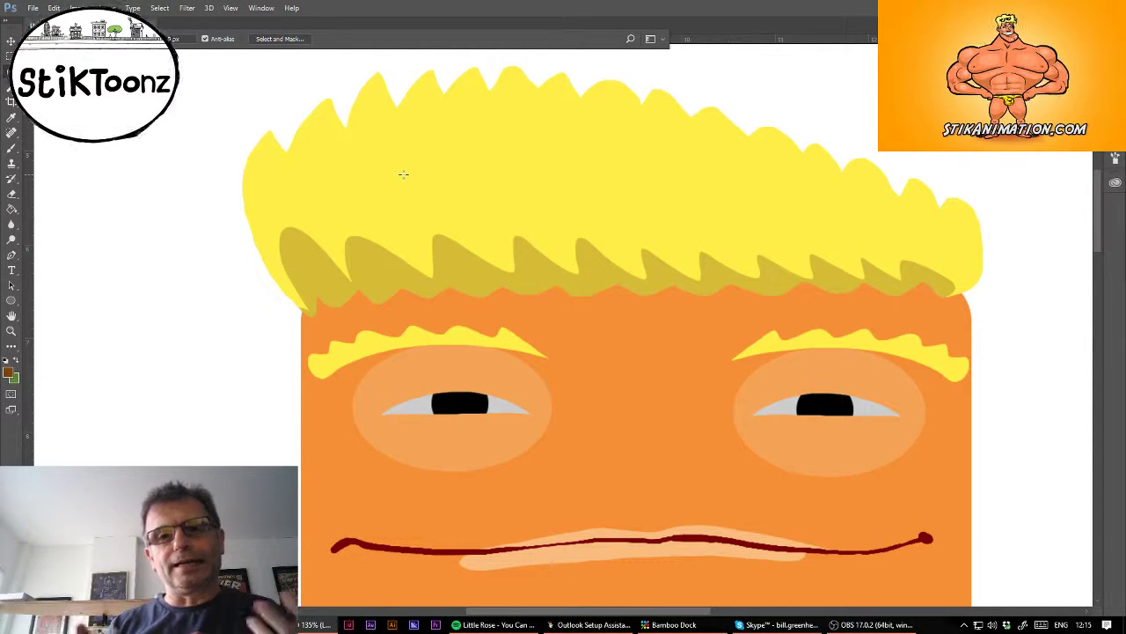
mouse_move(283, 164)
left_mouse_down()
mouse_move(352, 188)
mouse_move(652, 175)
mouse_move(766, 201)
mouse_move(705, 172)
mouse_move(622, 164)
left_mouse_up()
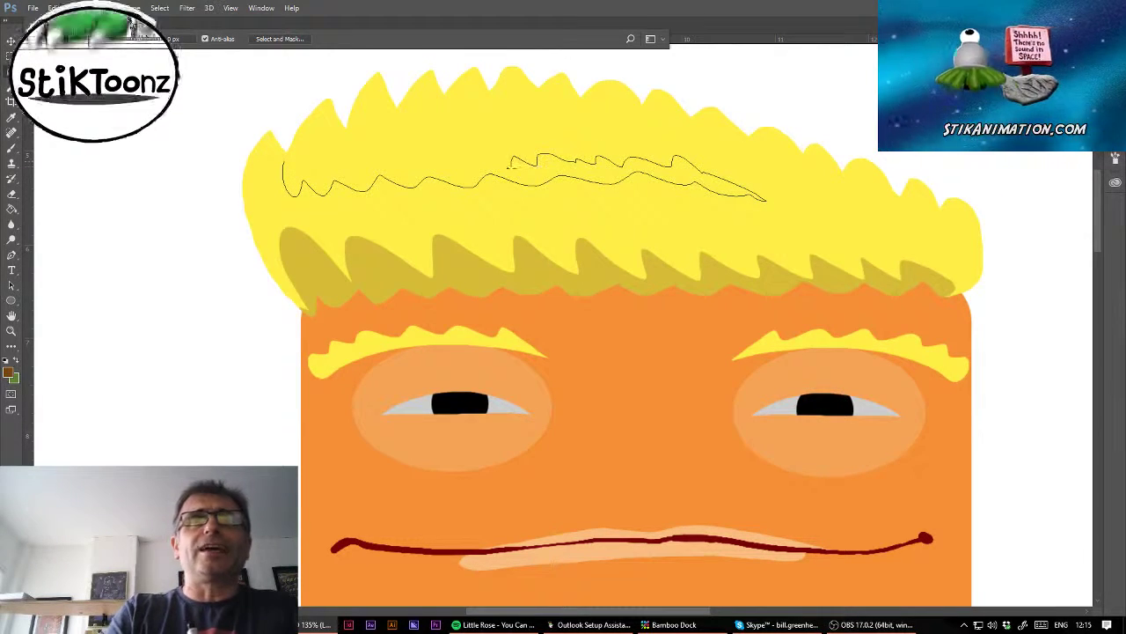
mouse_move(510, 164)
left_mouse_down()
mouse_move(376, 154)
mouse_move(327, 176)
mouse_move(296, 173)
left_mouse_up()
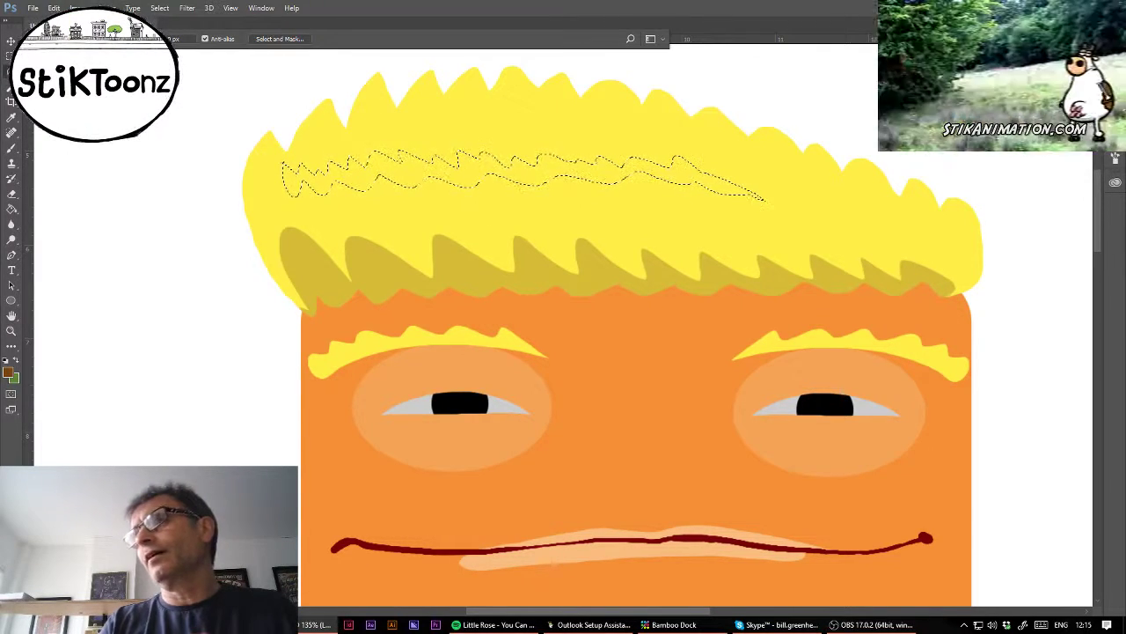
key("g")
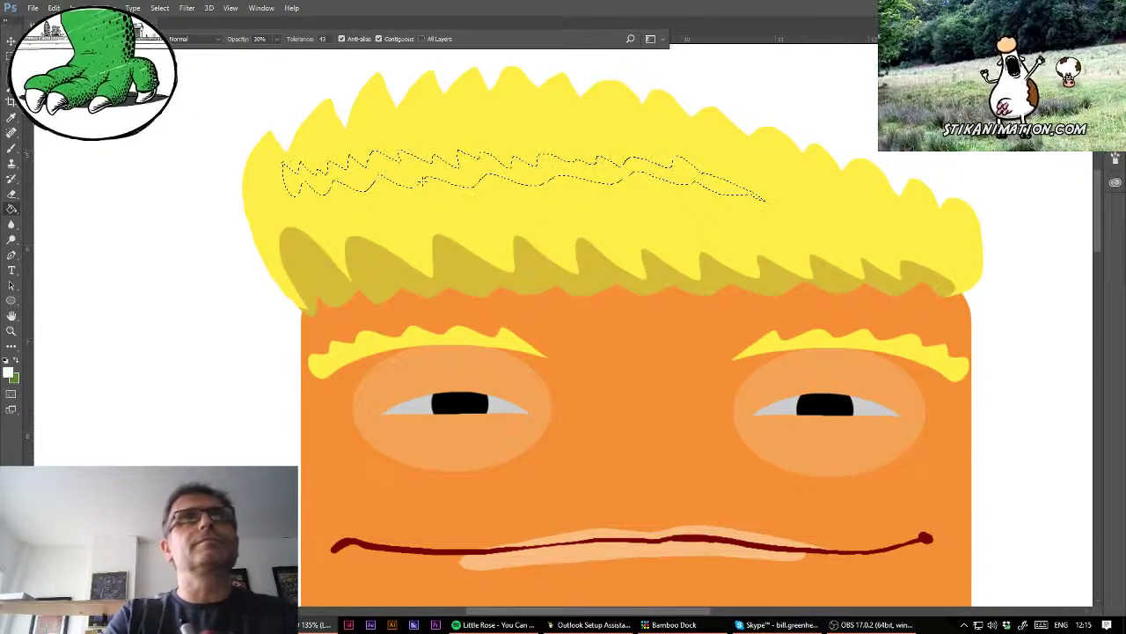
left_click(403, 179)
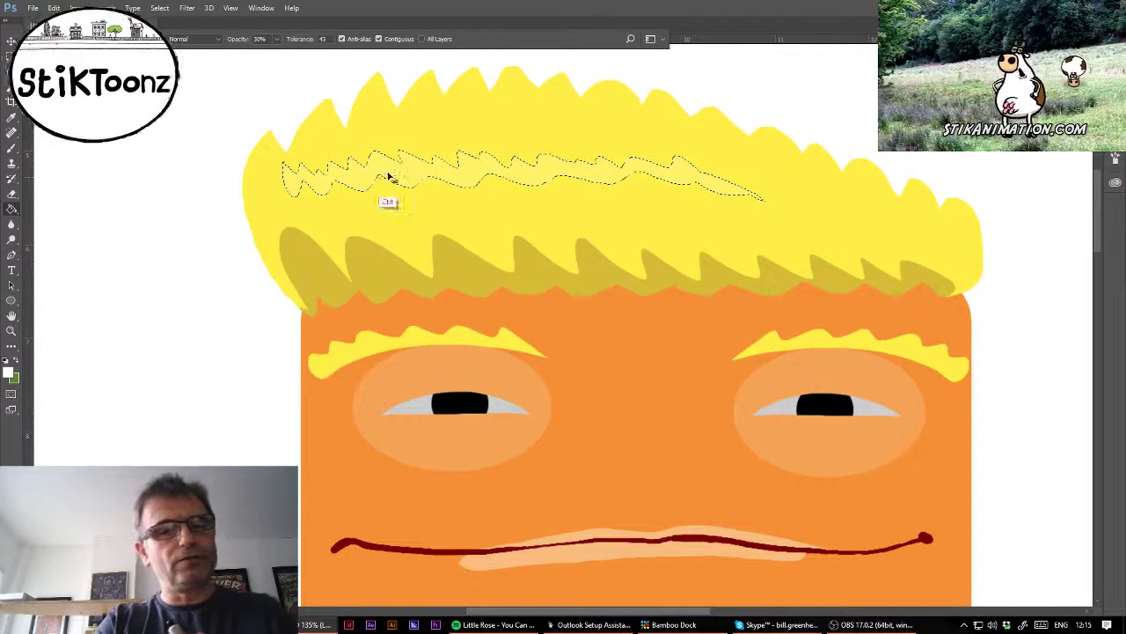
key("ctrl+d")
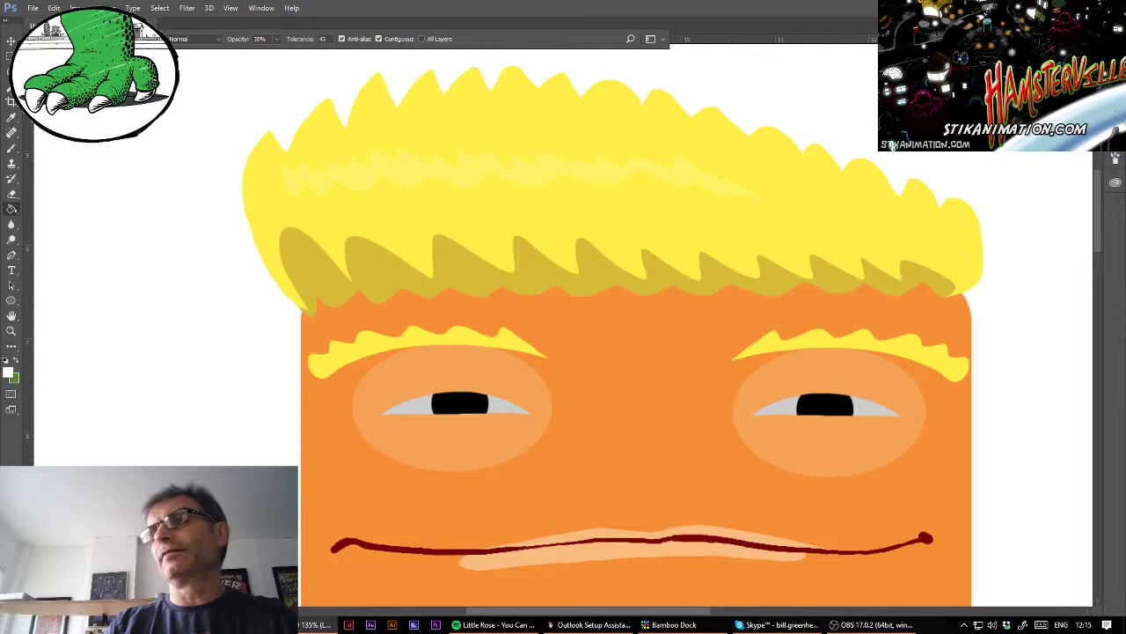
Step: Outline an arched chin highlight with pointed ends below the mouth using the Lasso, shift it slightly left, fill it with pale yellow at 20% opacity, and deselect
key("ctrl+0")
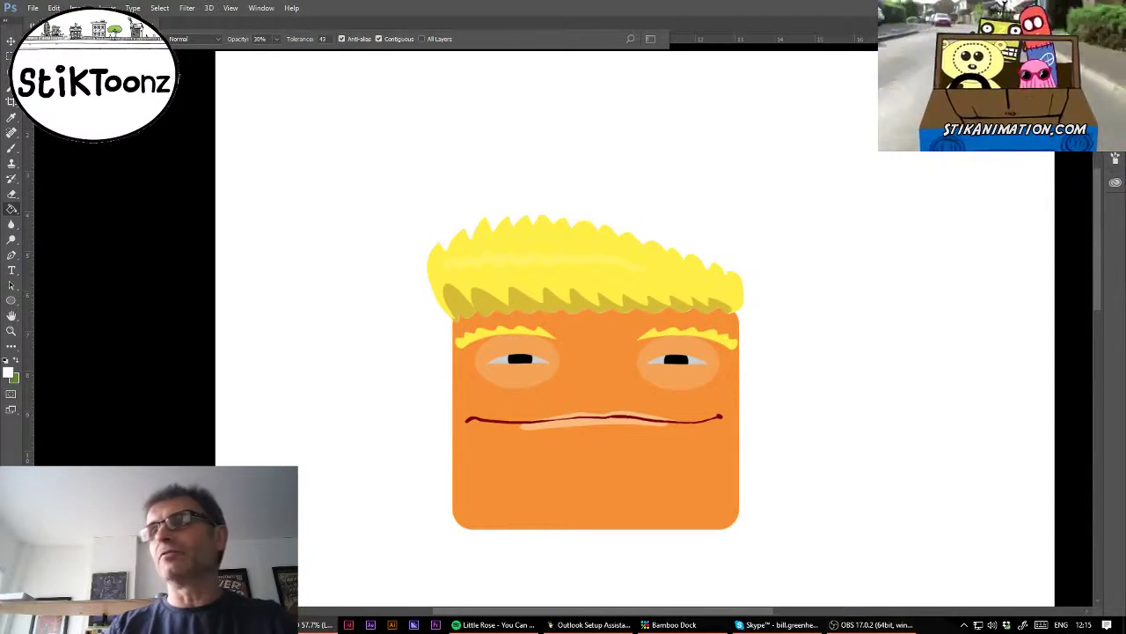
left_click_drag(595, 414, 633, 328)
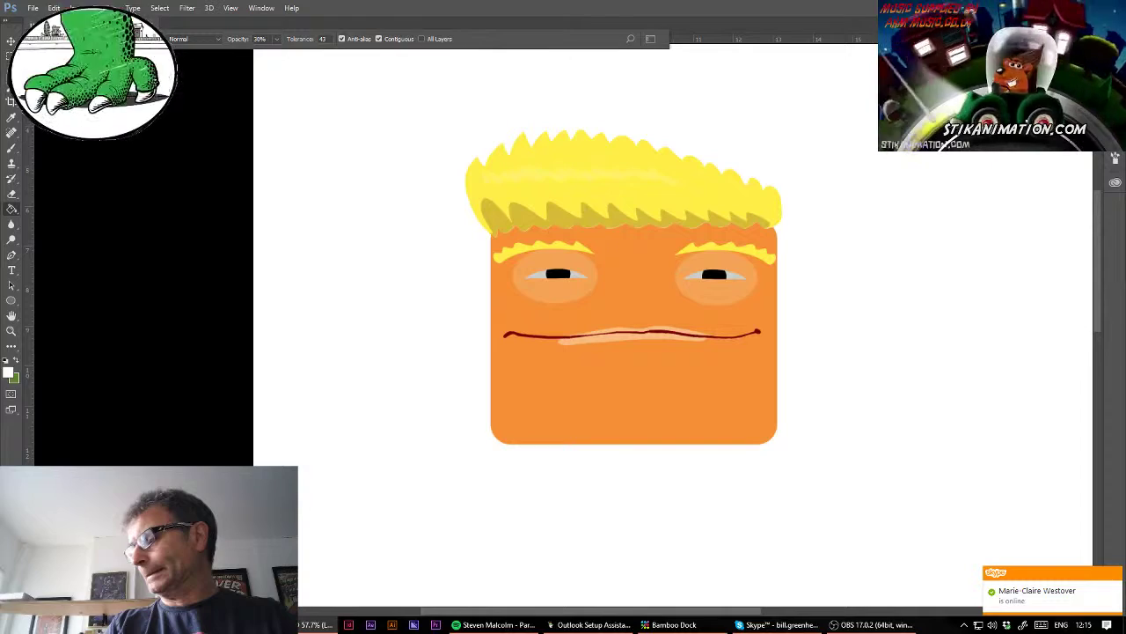
left_click(11, 331)
left_click_drag(687, 391, 636, 344)
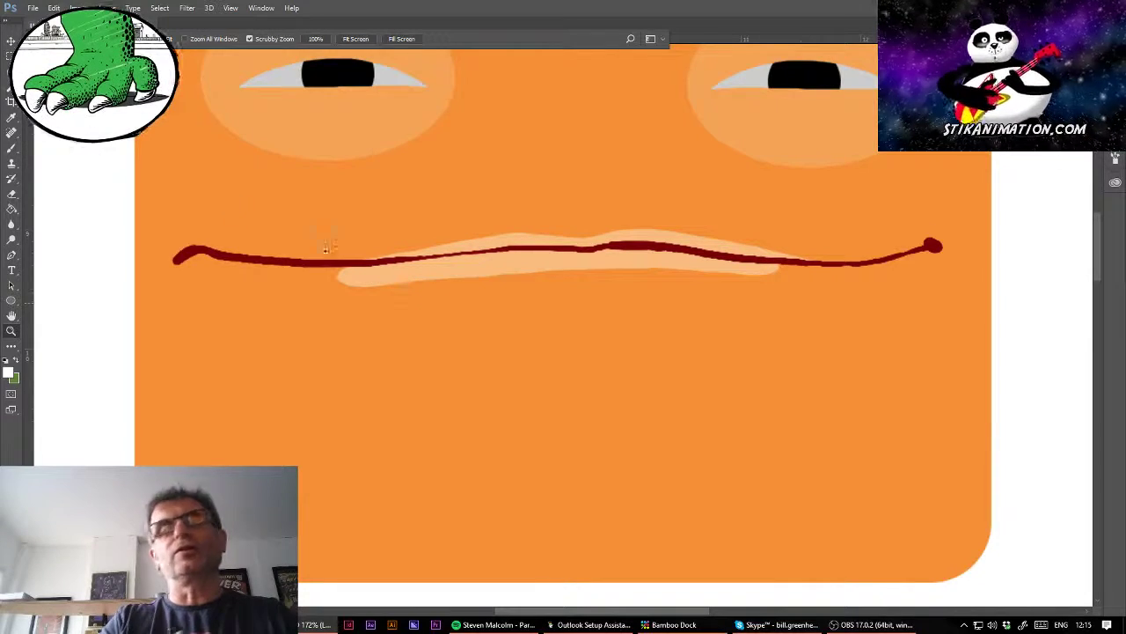
left_click(10, 71)
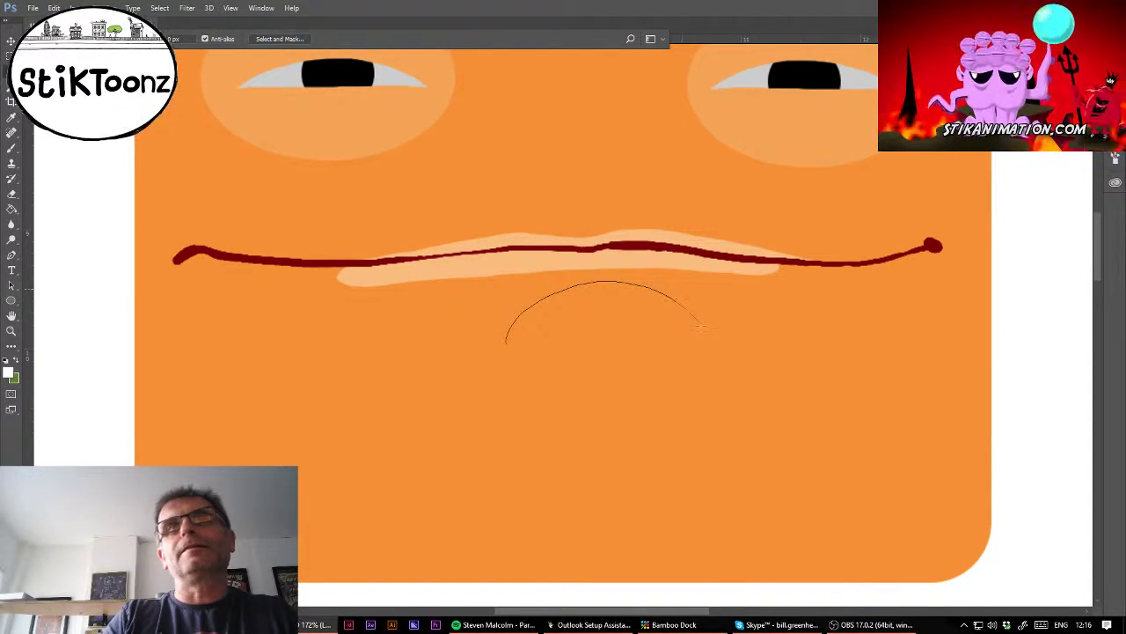
left_click_drag(702, 328, 718, 352)
left_click_drag(776, 324, 723, 371)
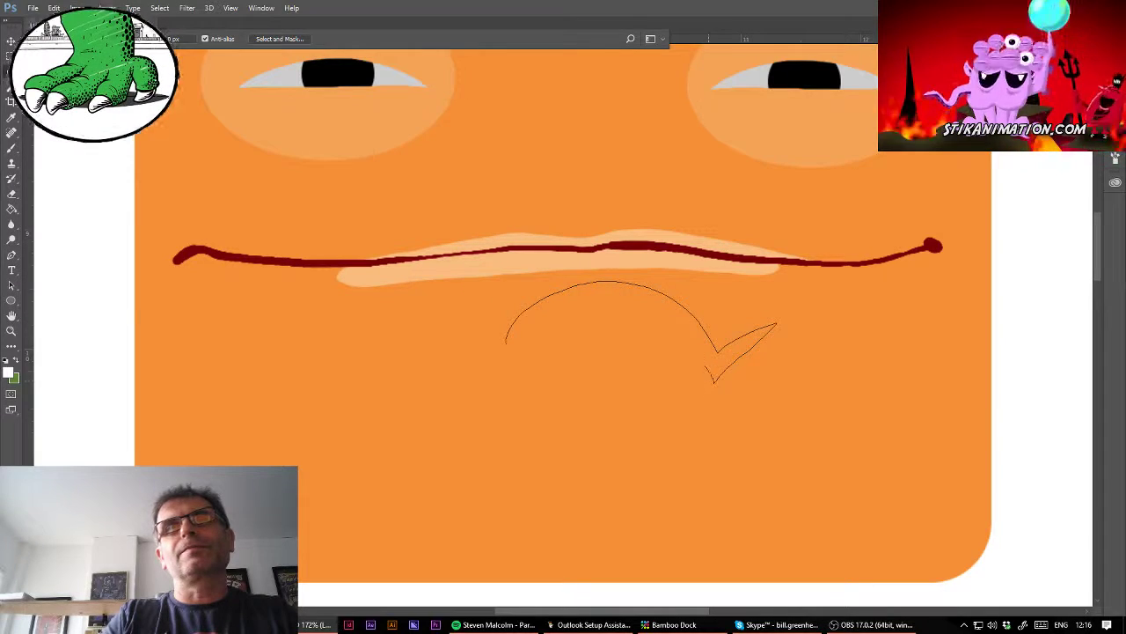
mouse_move(620, 310)
left_mouse_down()
mouse_move(581, 316)
mouse_move(501, 380)
left_mouse_up()
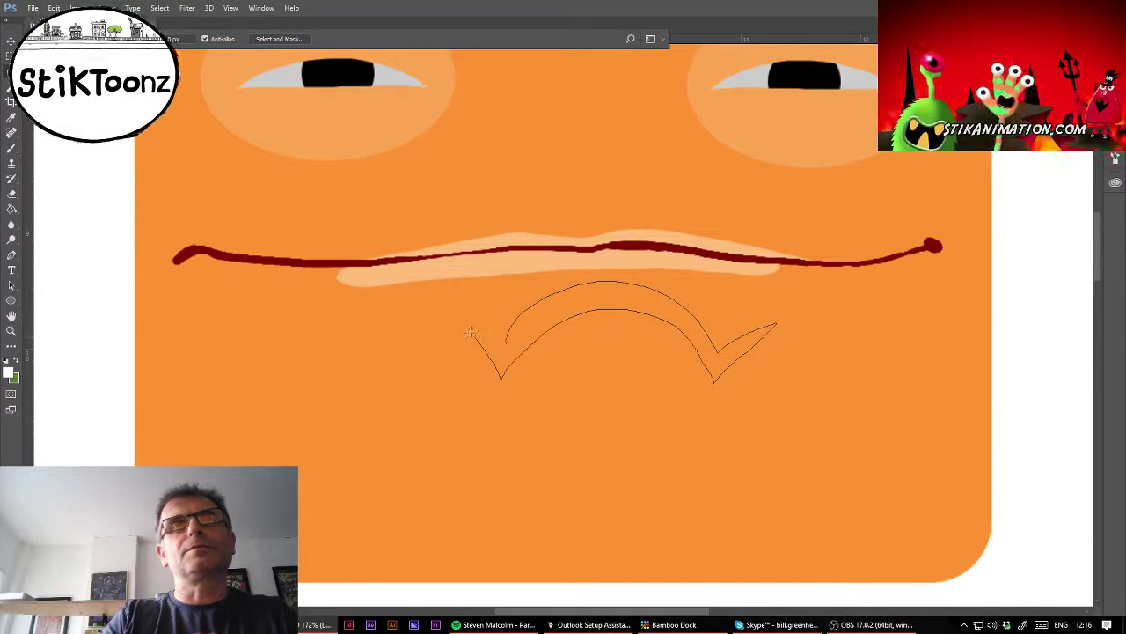
left_click_drag(469, 331, 493, 340)
left_click_drag(598, 308, 558, 310)
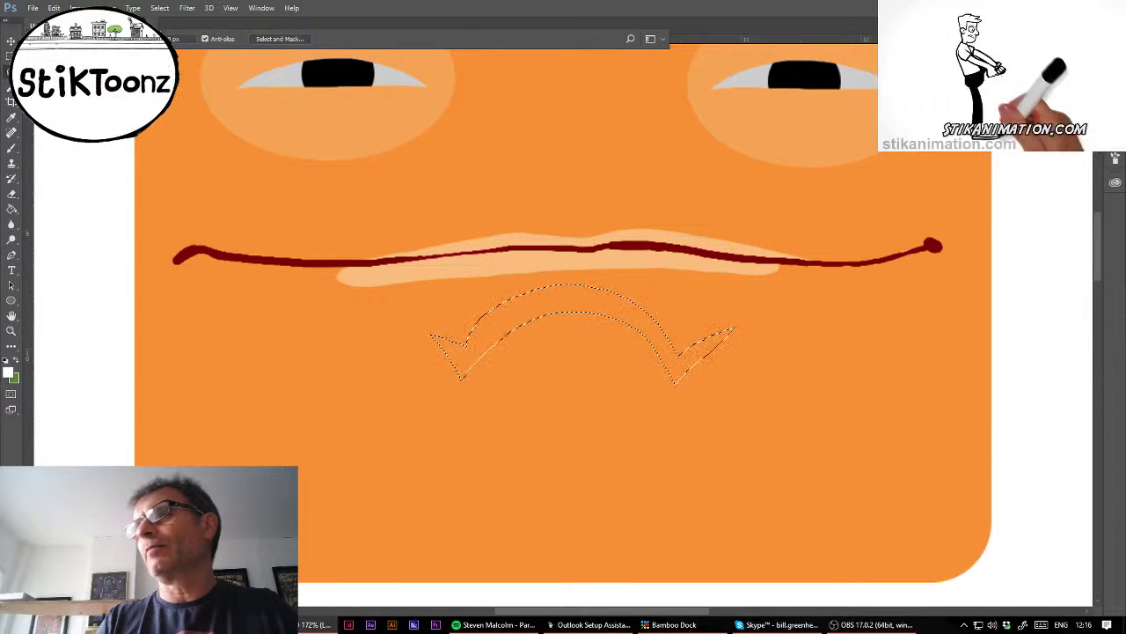
left_click(11, 209)
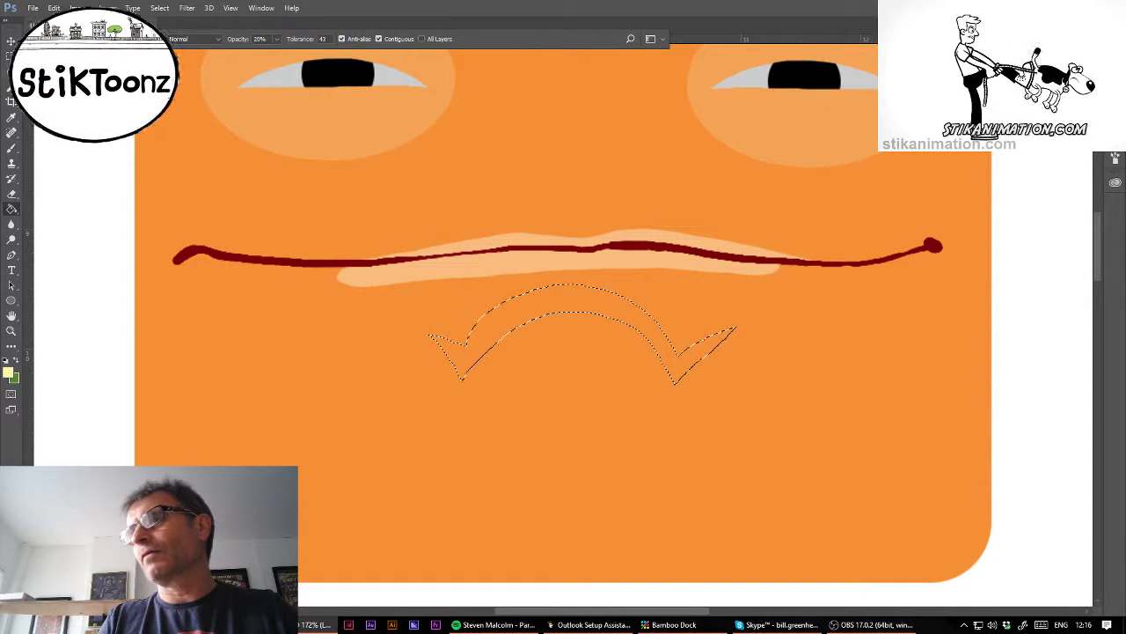
left_click(599, 300)
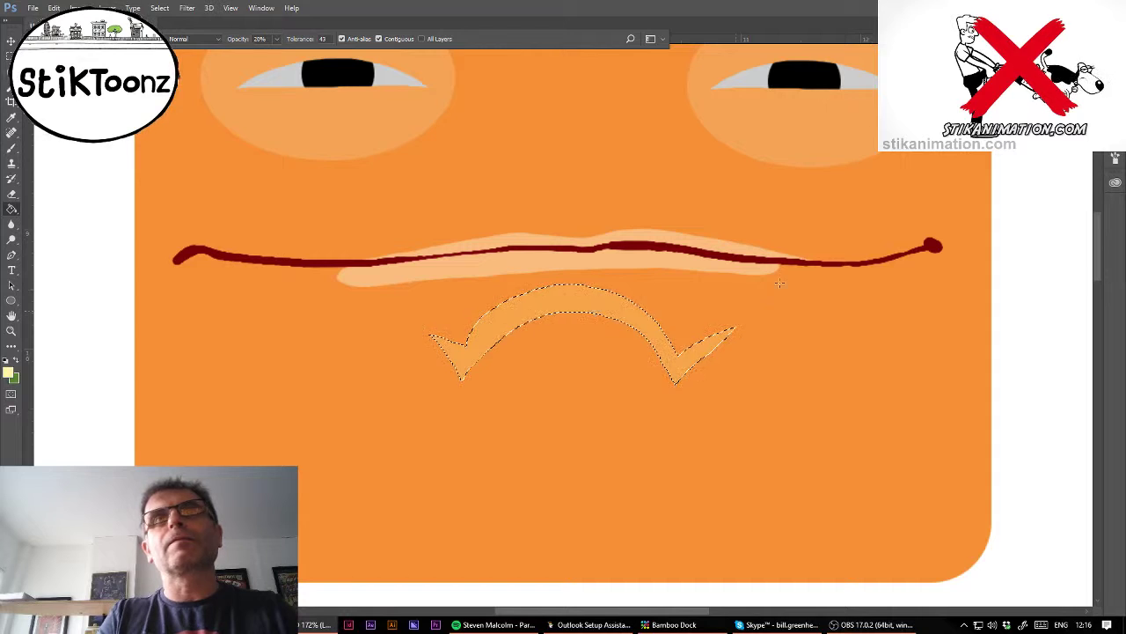
key("ctrl+d")
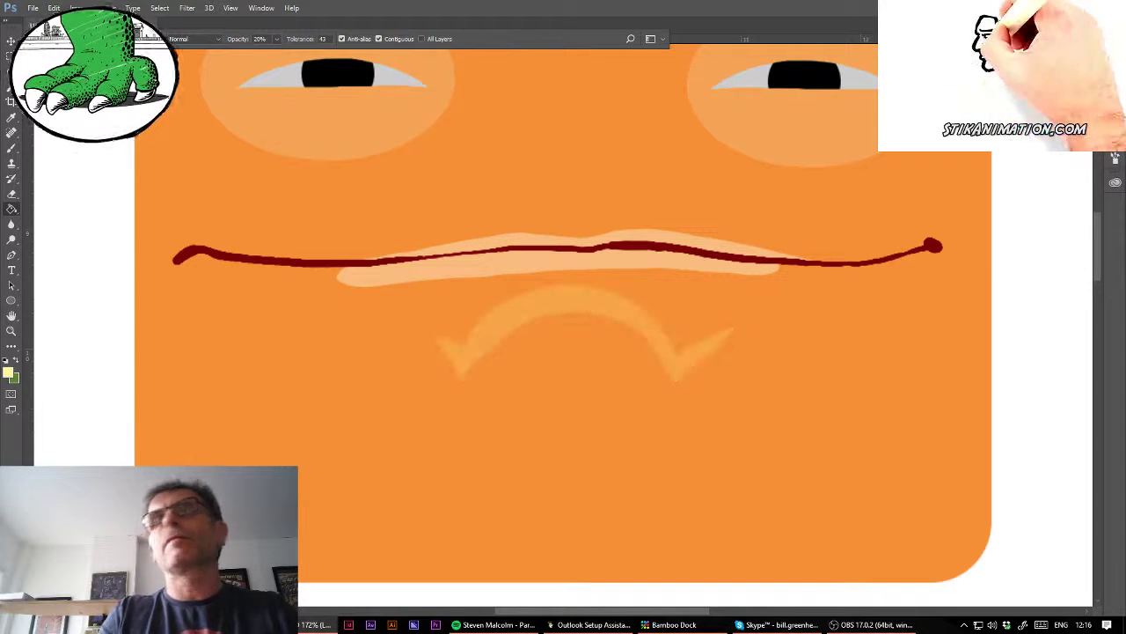
Step: Paint scattered small pale yellow dots of varying sizes on the chin beneath the arched highlight with the Brush
left_click(11, 147)
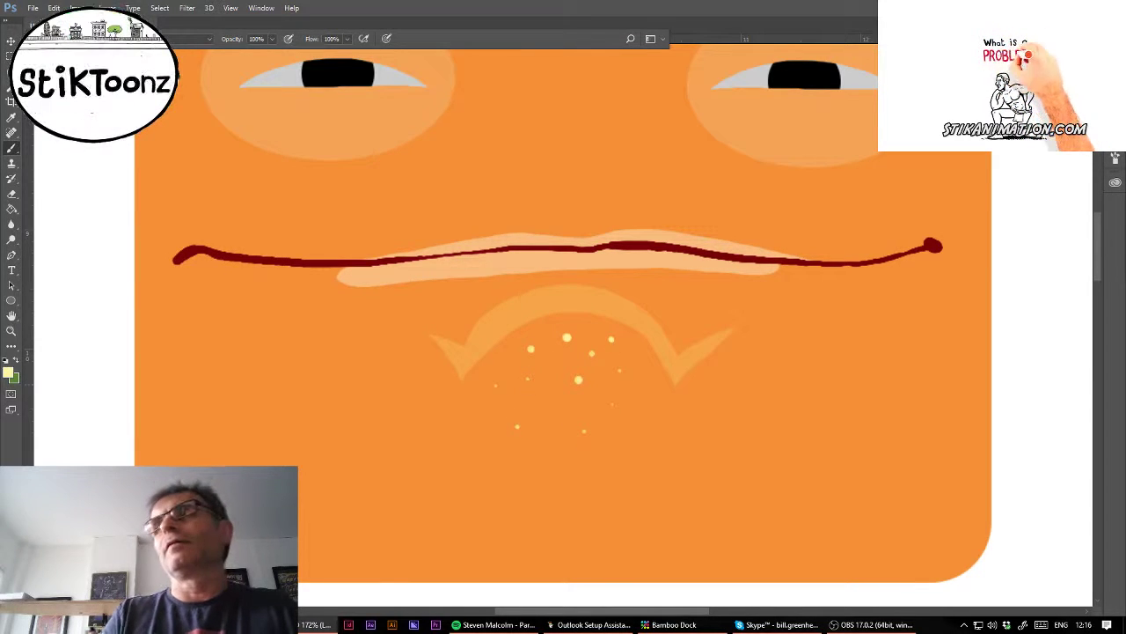
Step: Outline a long nose with a rounded tip and two nostril bulges between the eyes using the Lasso
left_click_drag(563, 264, 596, 485)
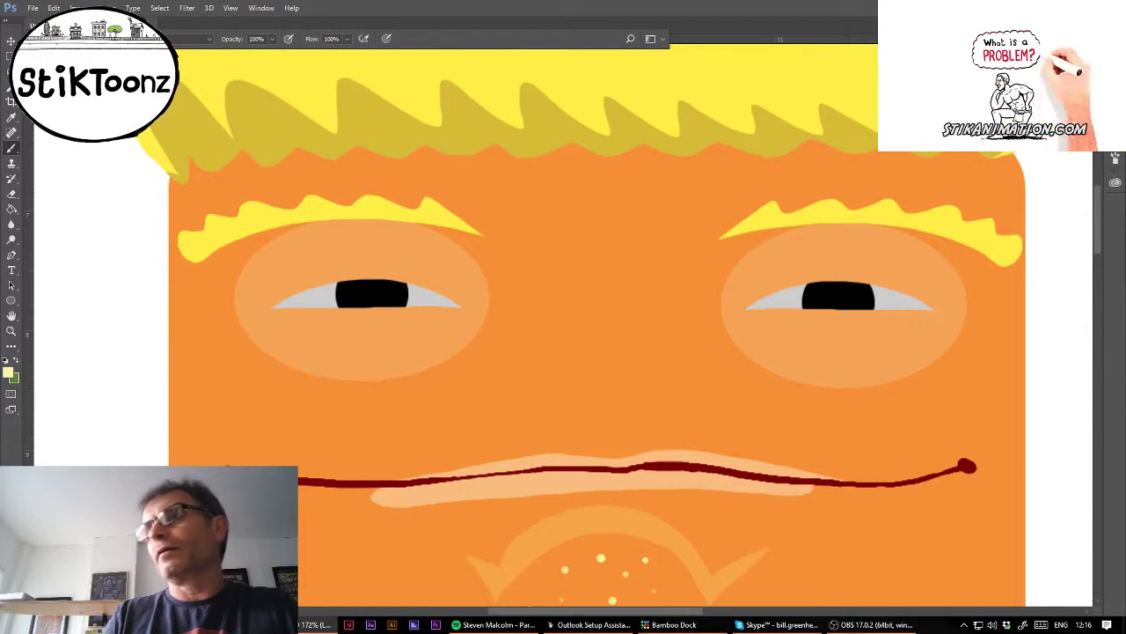
key("l")
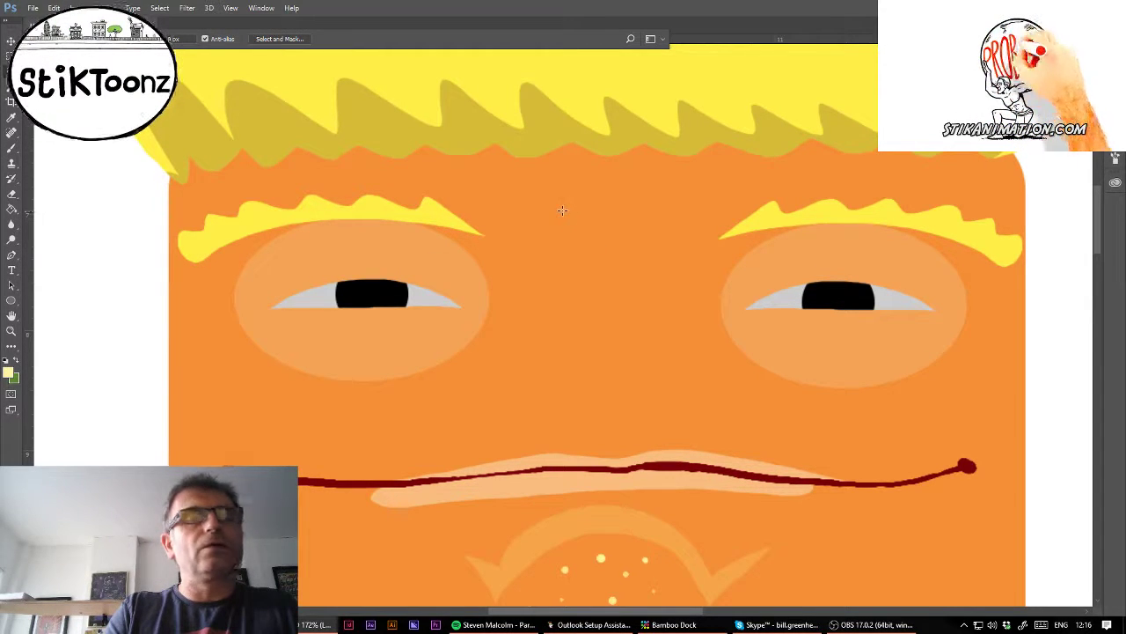
left_click_drag(566, 227, 572, 319)
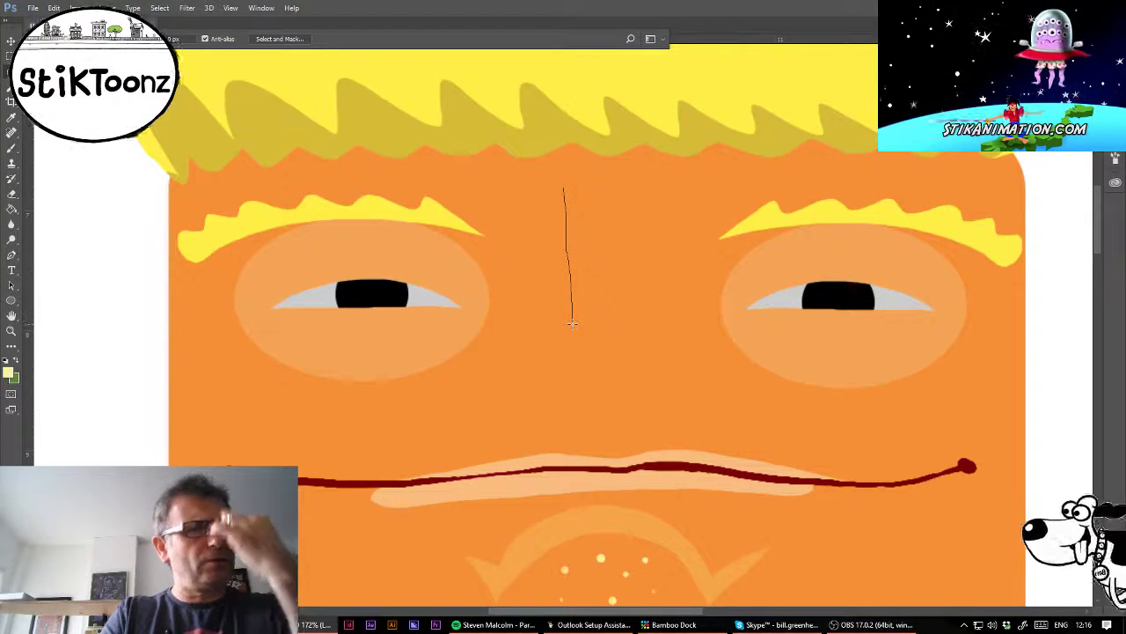
mouse_move(572, 323)
left_mouse_down()
mouse_move(569, 359)
mouse_move(522, 383)
mouse_move(615, 410)
mouse_move(675, 390)
mouse_move(683, 358)
mouse_move(640, 347)
mouse_move(634, 176)
mouse_move(566, 176)
left_mouse_up()
Step: Refine the nose selection with additional Lasso areas, rounding its top and smoothing both sides of the bridge
left_click_drag(604, 215, 591, 220)
key("shift")
mouse_move(548, 189)
left_mouse_down()
mouse_move(565, 341)
mouse_move(589, 366)
mouse_move(597, 217)
mouse_move(544, 198)
left_mouse_up()
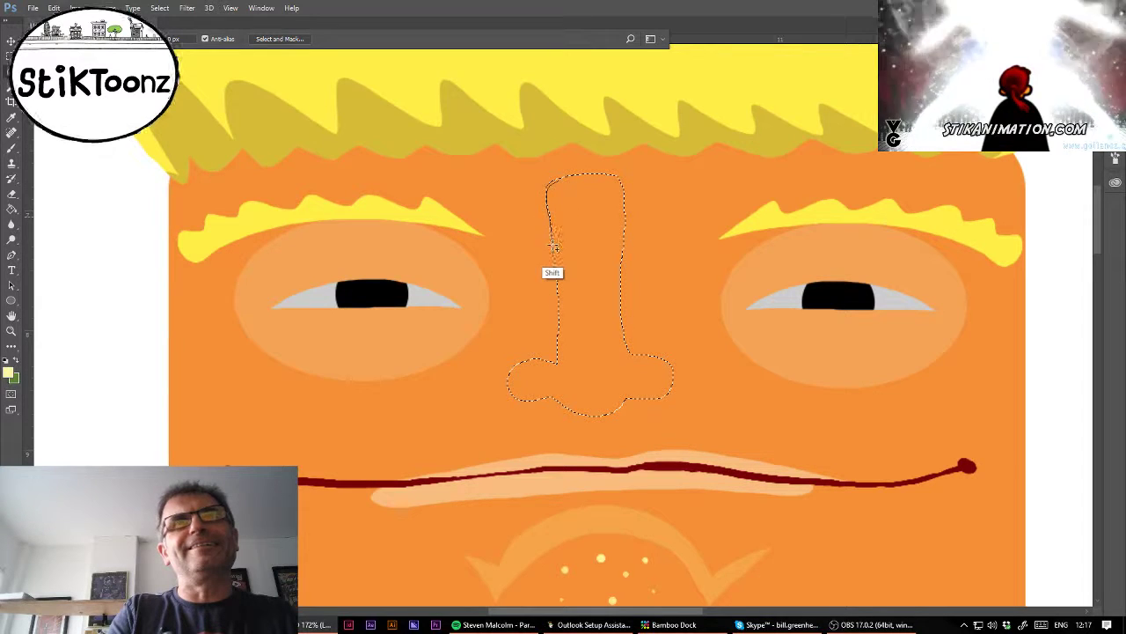
left_click_drag(613, 177, 625, 227)
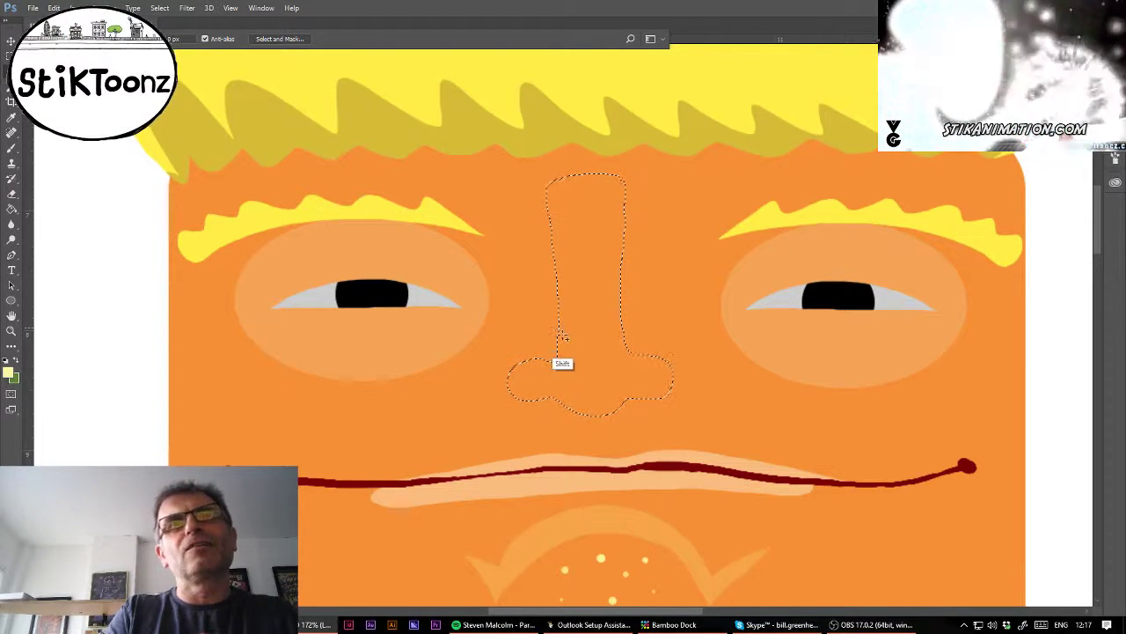
mouse_move(568, 334)
left_mouse_down()
mouse_move(554, 384)
mouse_move(630, 350)
mouse_move(619, 341)
mouse_move(594, 404)
mouse_move(571, 331)
mouse_move(551, 375)
mouse_move(630, 355)
mouse_move(623, 347)
left_mouse_up()
mouse_move(619, 327)
left_mouse_down()
mouse_move(627, 341)
mouse_move(581, 421)
left_mouse_up()
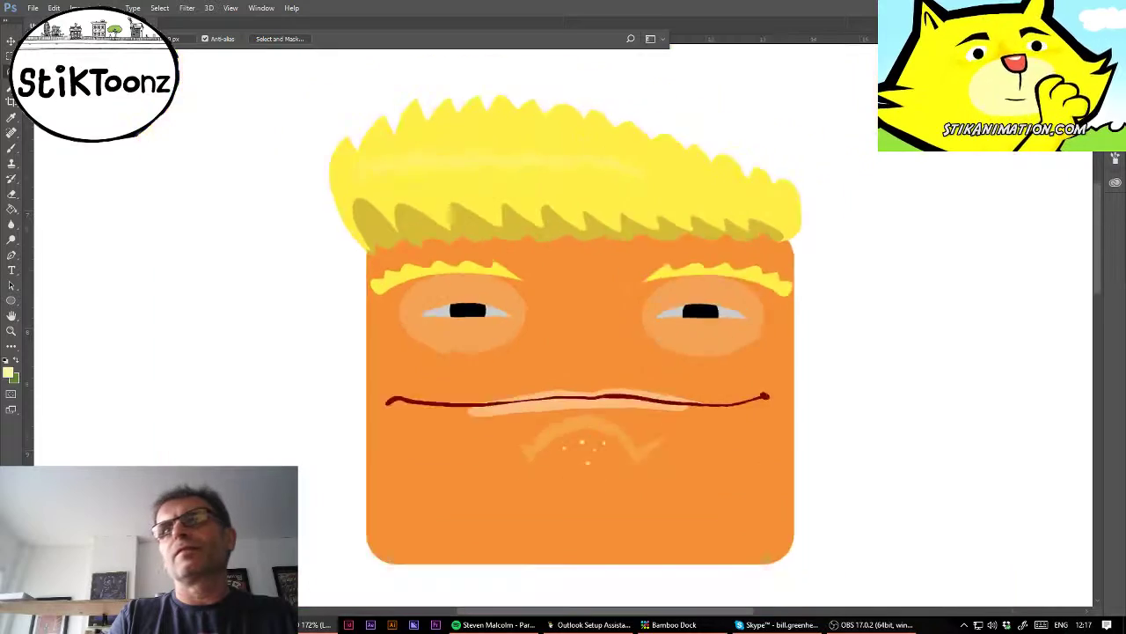
Step: Shift the nose selection slightly down, fill it with pale yellow at 20% opacity using the Paint Bucket, and deselect
key("ctrl+0")
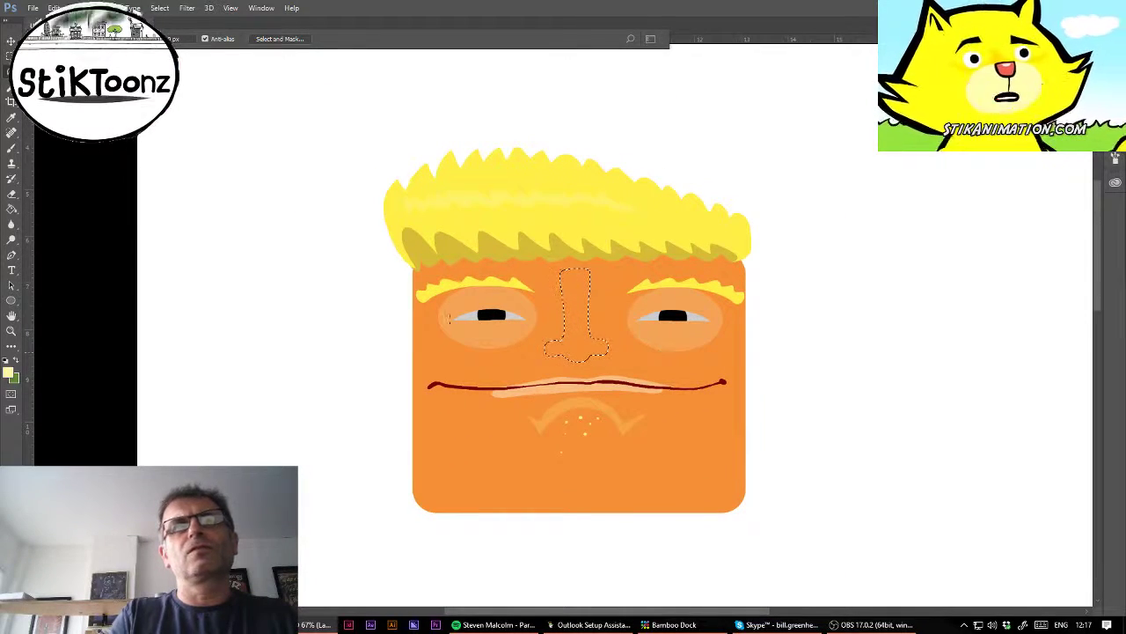
key("m")
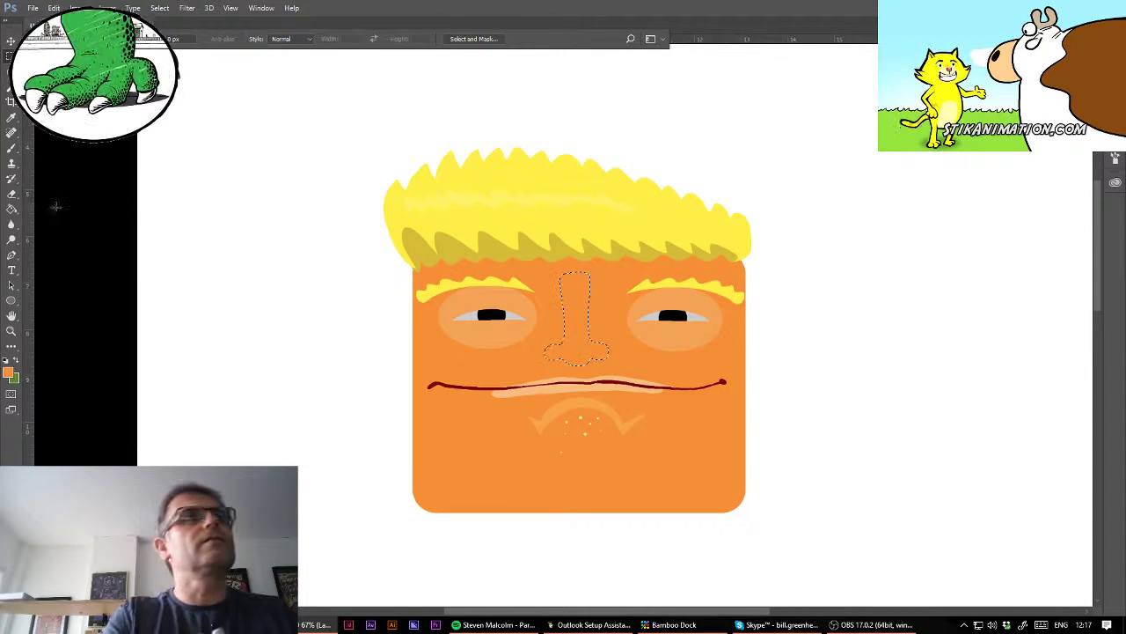
left_click(11, 208)
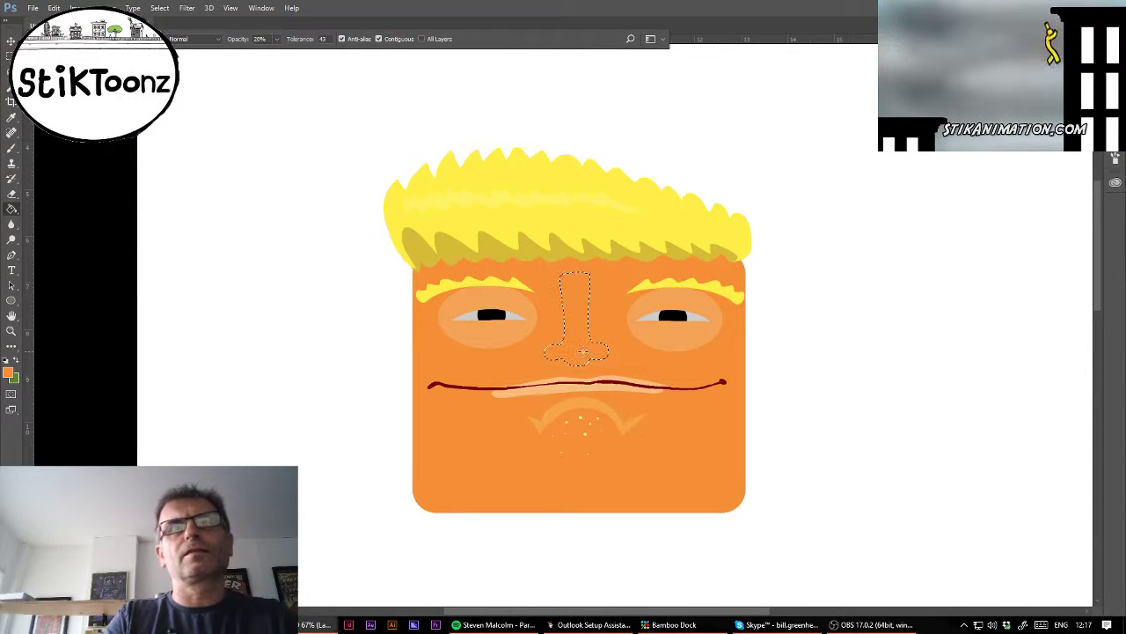
key("o")
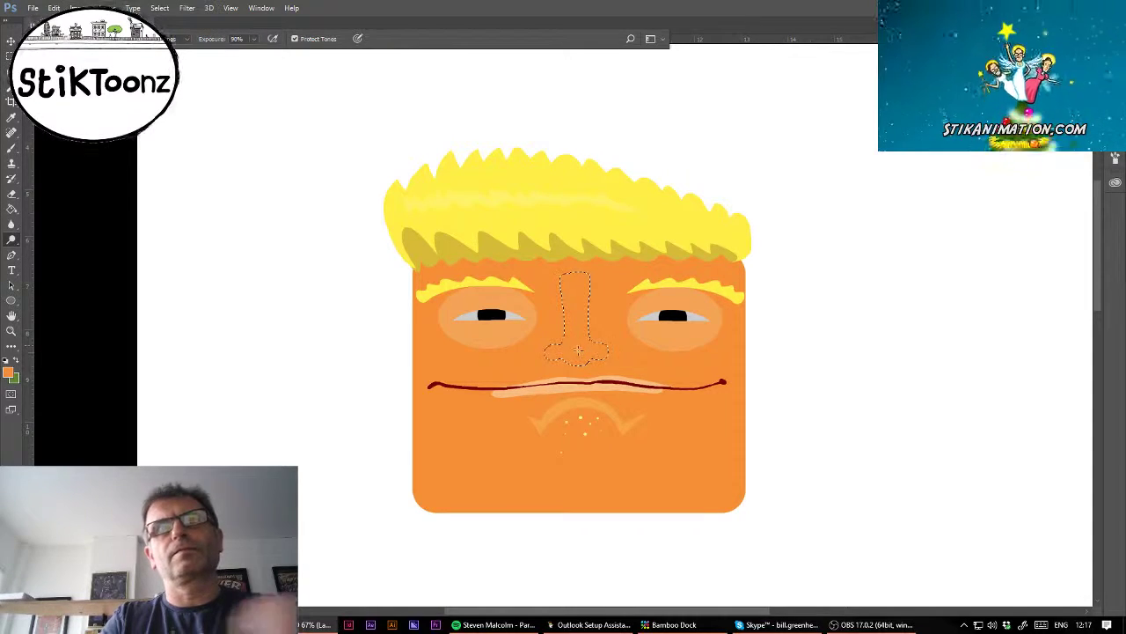
key("0")
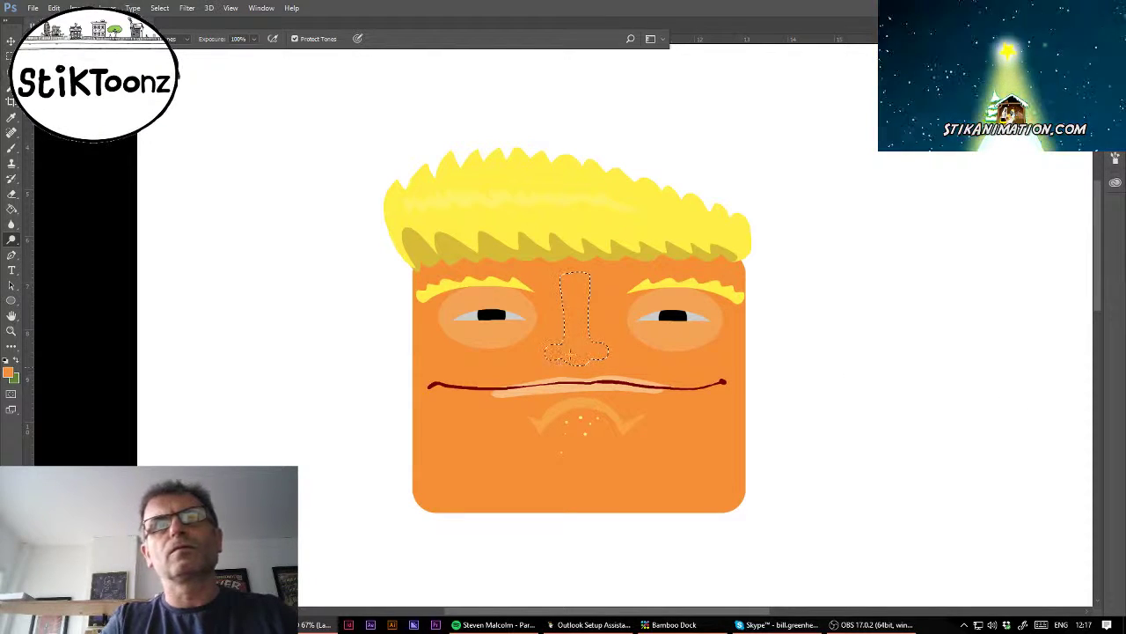
key("g")
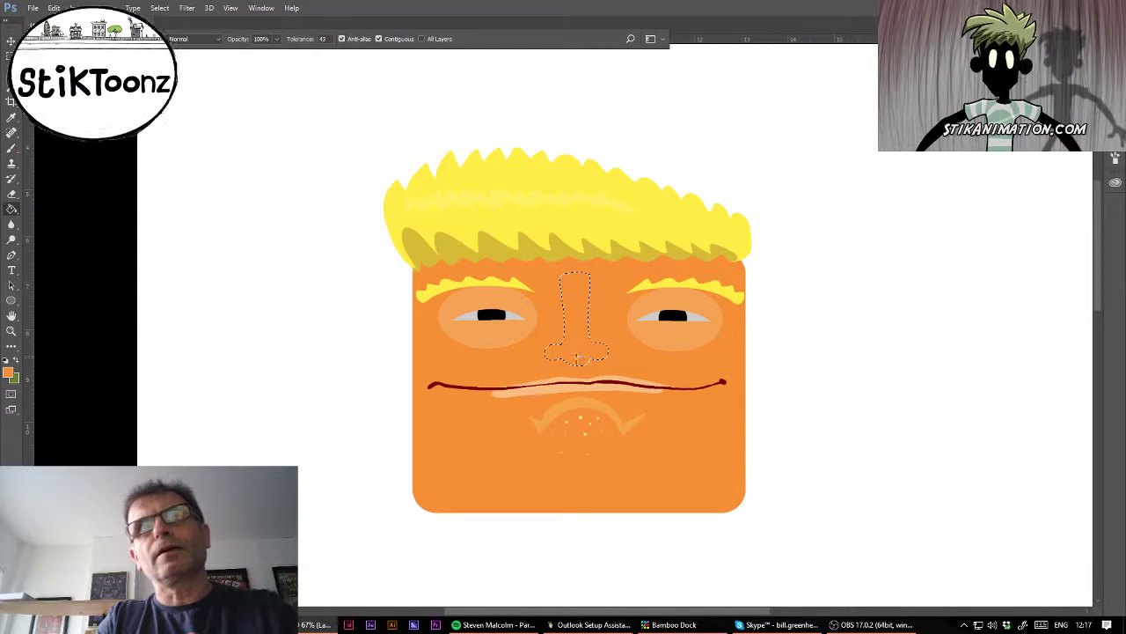
key("0")
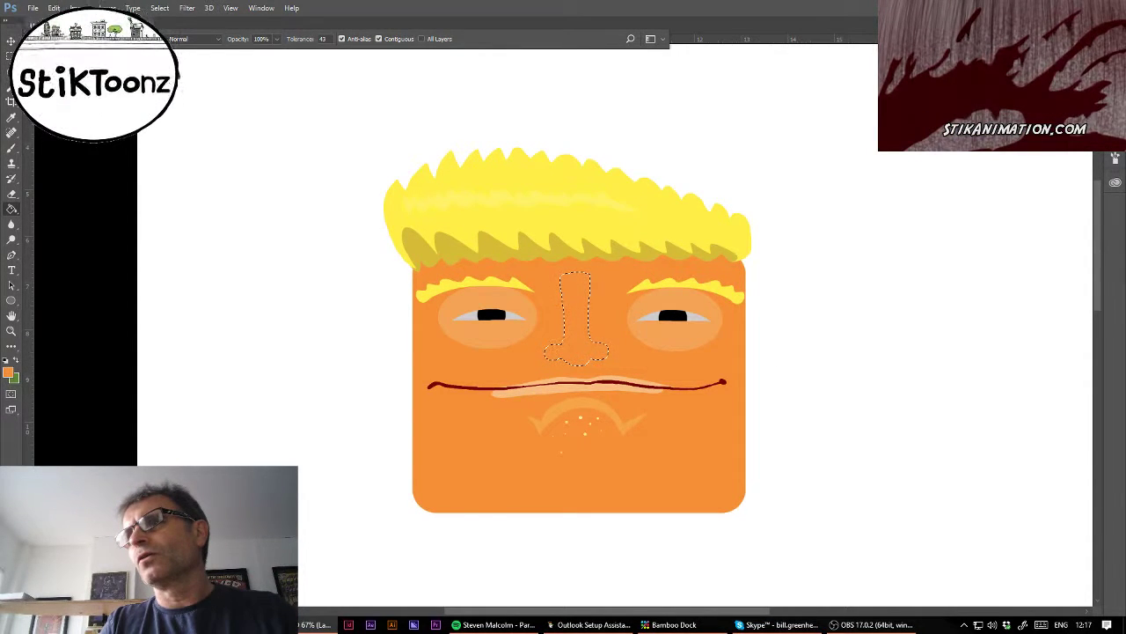
key("2")
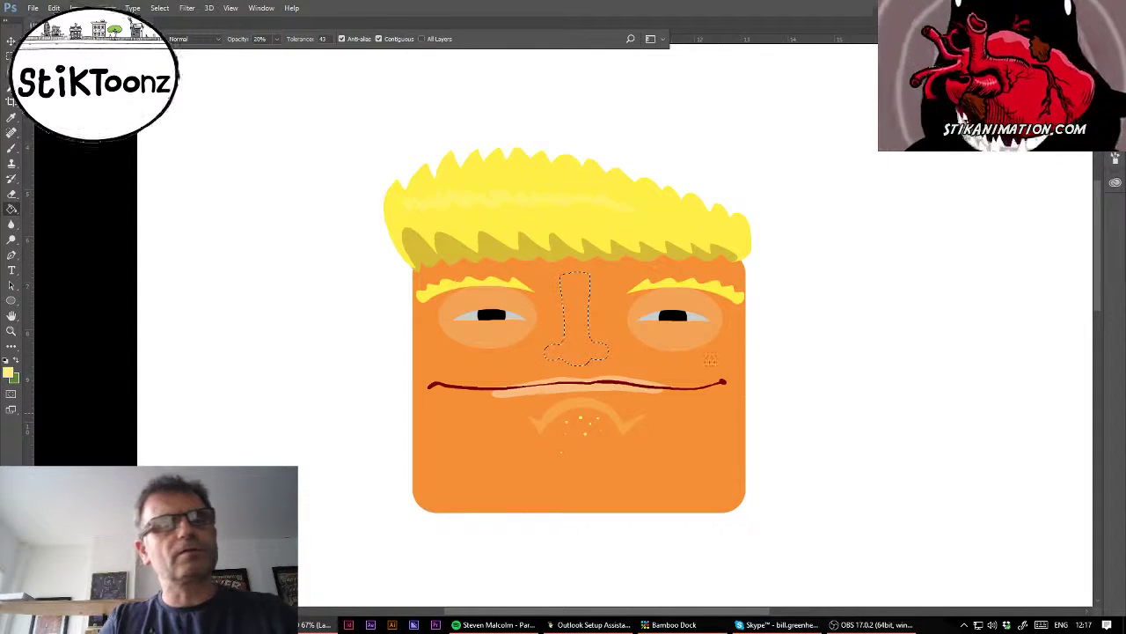
left_click(563, 352)
key("ctrl+d")
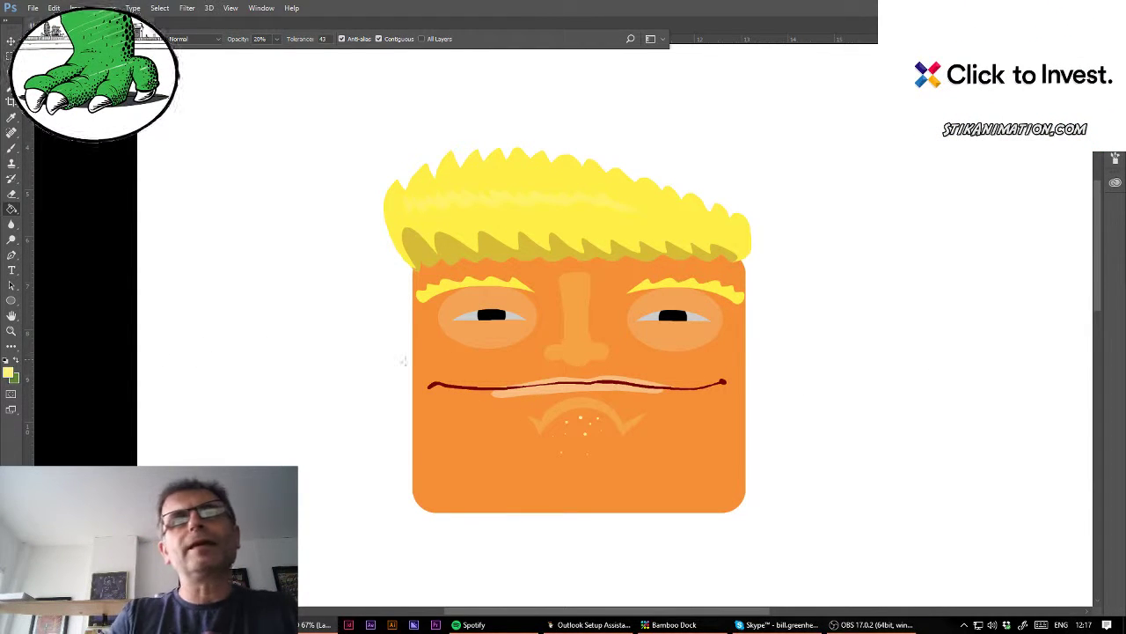
Step: Sample the nose's light orange and brush both sides of the lower bridge to widen it toward the nostrils
left_click(12, 331)
left_click_drag(576, 346, 636, 344)
left_click(11, 149)
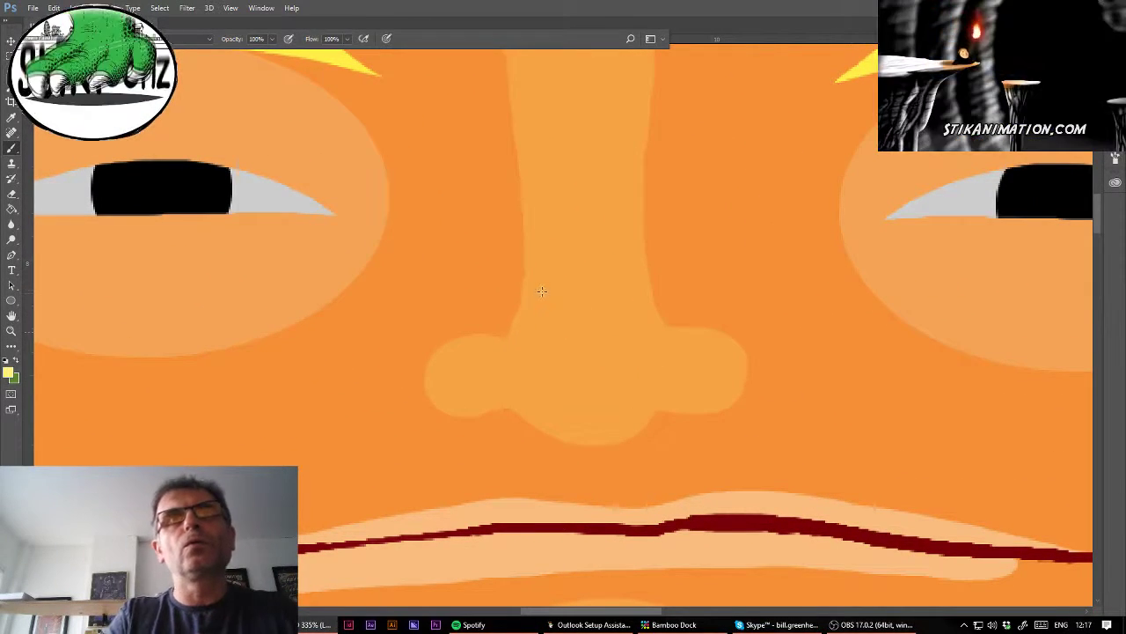
left_click_drag(539, 289, 520, 325)
key("ctrl+z")
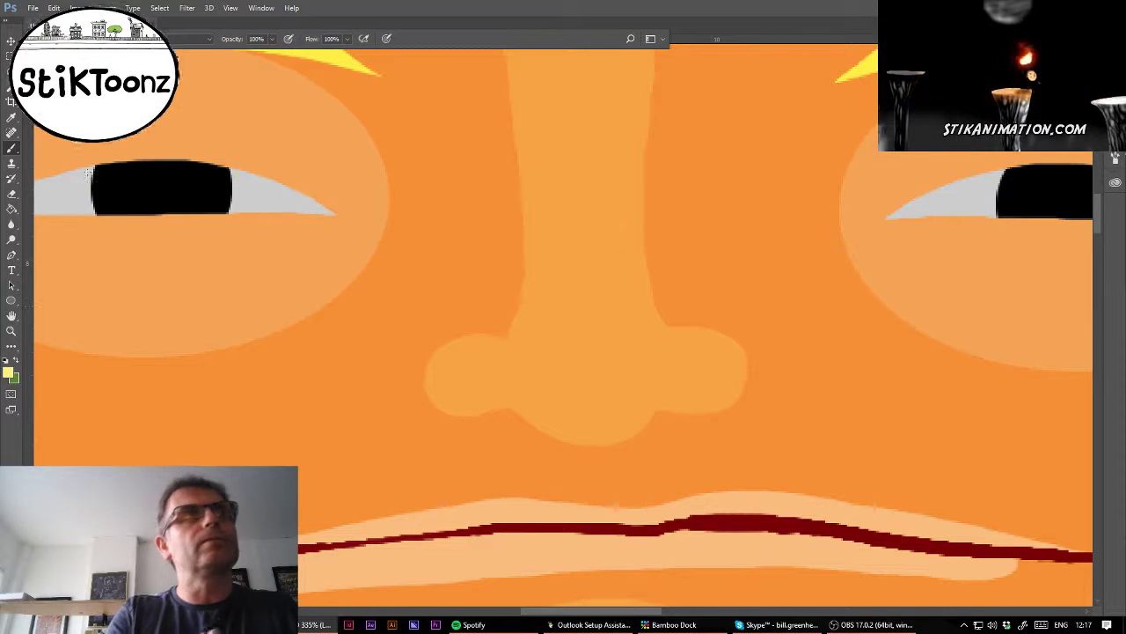
left_click(11, 117)
left_click(536, 302)
left_click(13, 148)
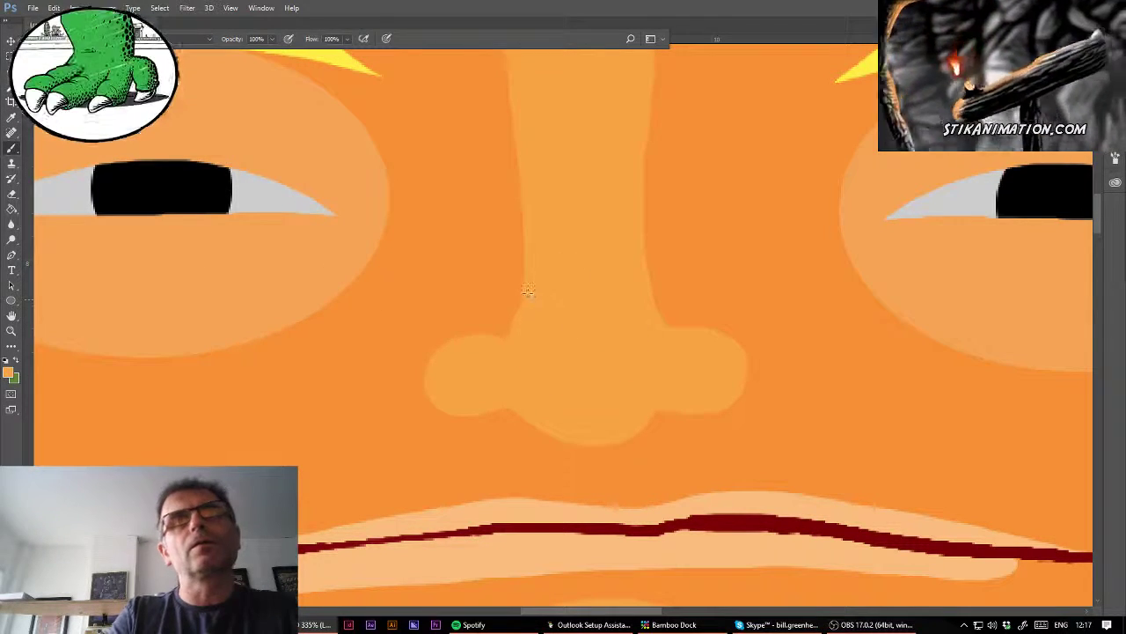
left_click_drag(534, 286, 509, 336)
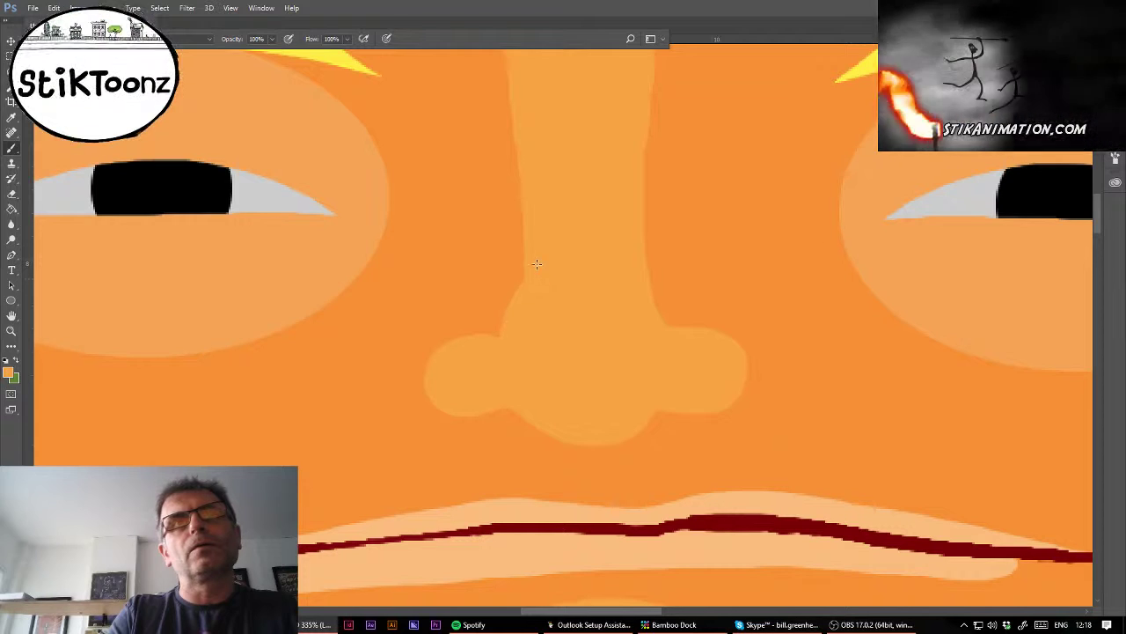
left_click_drag(531, 262, 498, 341)
mouse_move(653, 283)
left_mouse_down()
mouse_move(657, 322)
mouse_move(626, 261)
mouse_move(663, 342)
left_mouse_up()
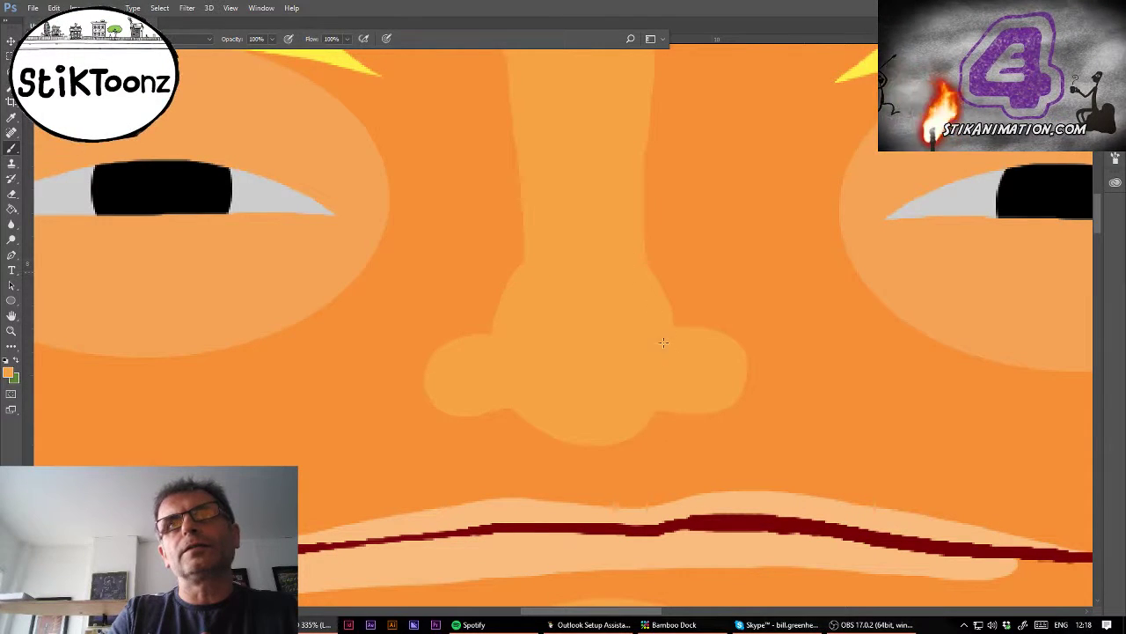
scroll(568, 330, "down", 10)
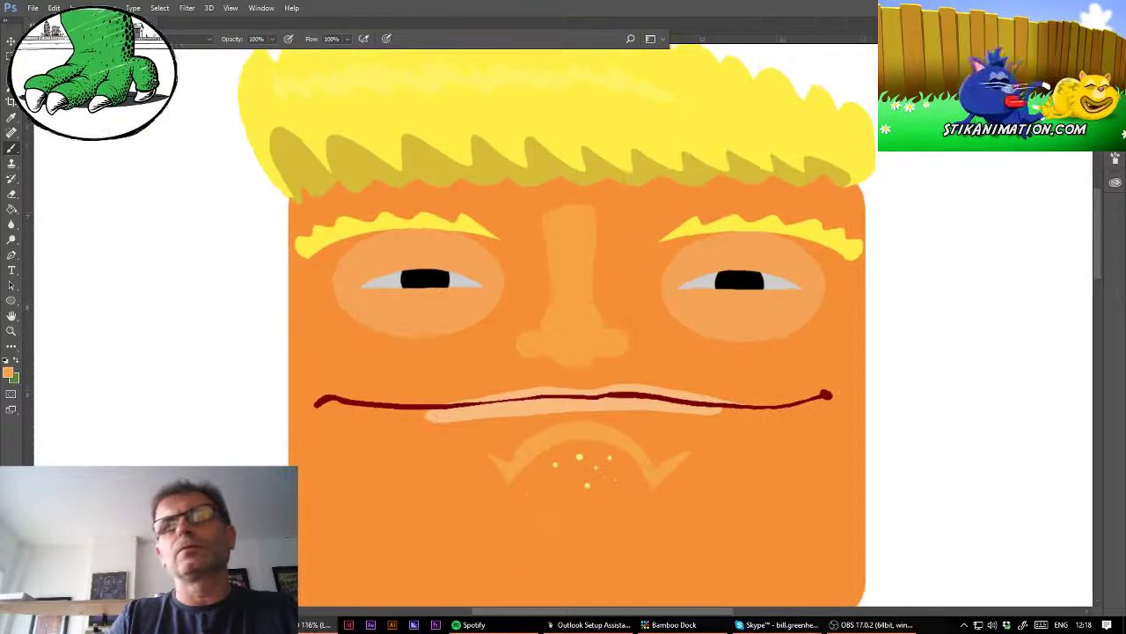
Step: Sample the mouth's dark red and brush a wavy cheek crease at 50% opacity from beside the left nostril to above the left mouth corner
scroll(568, 329, "up", 2)
scroll(567, 329, "down", 3)
scroll(563, 317, "down", 2)
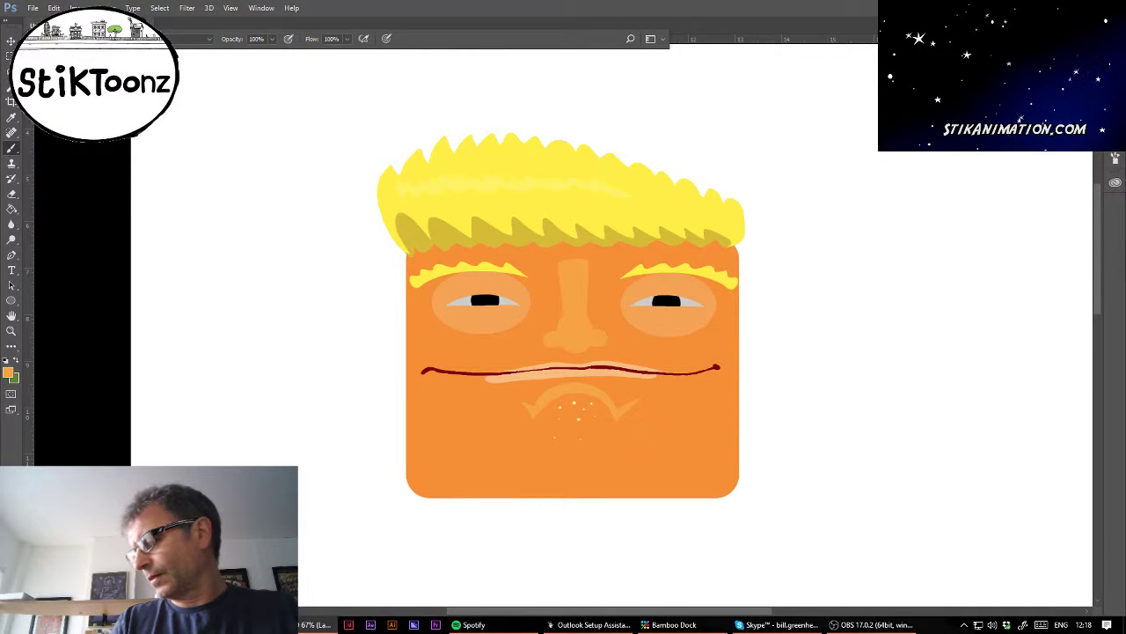
left_click(11, 330)
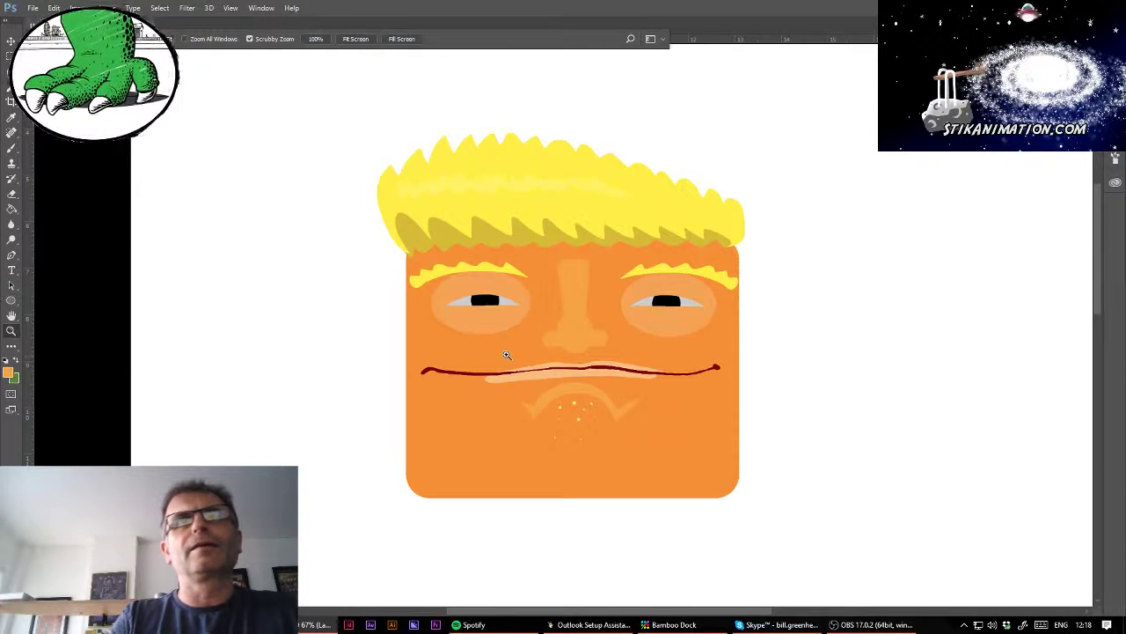
left_click_drag(509, 354, 569, 367)
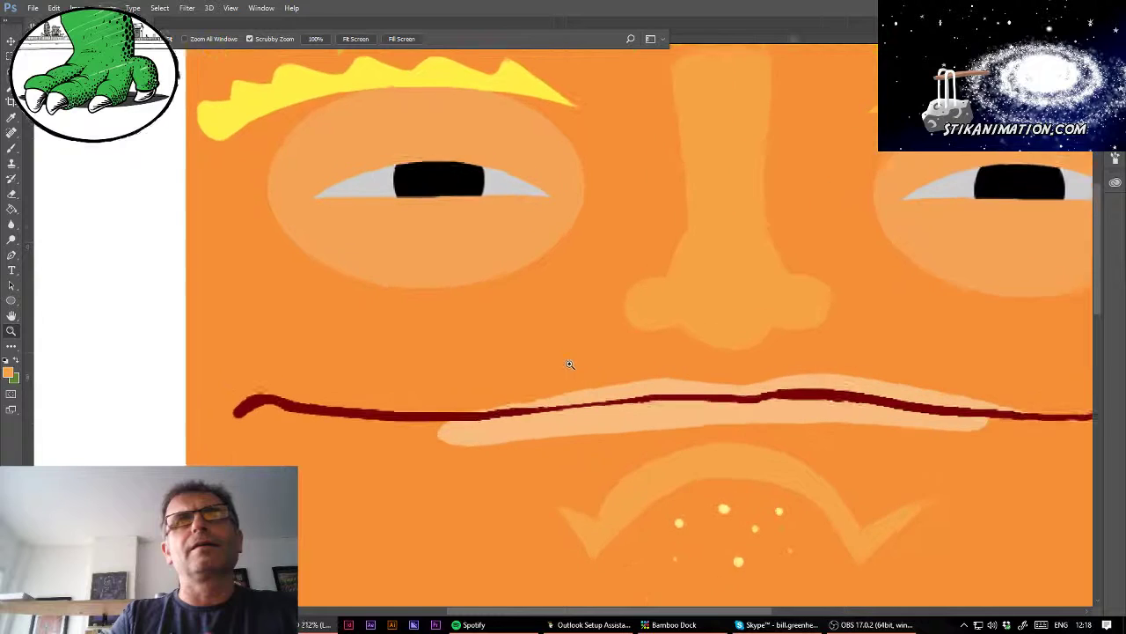
left_click(12, 117)
left_click(325, 411)
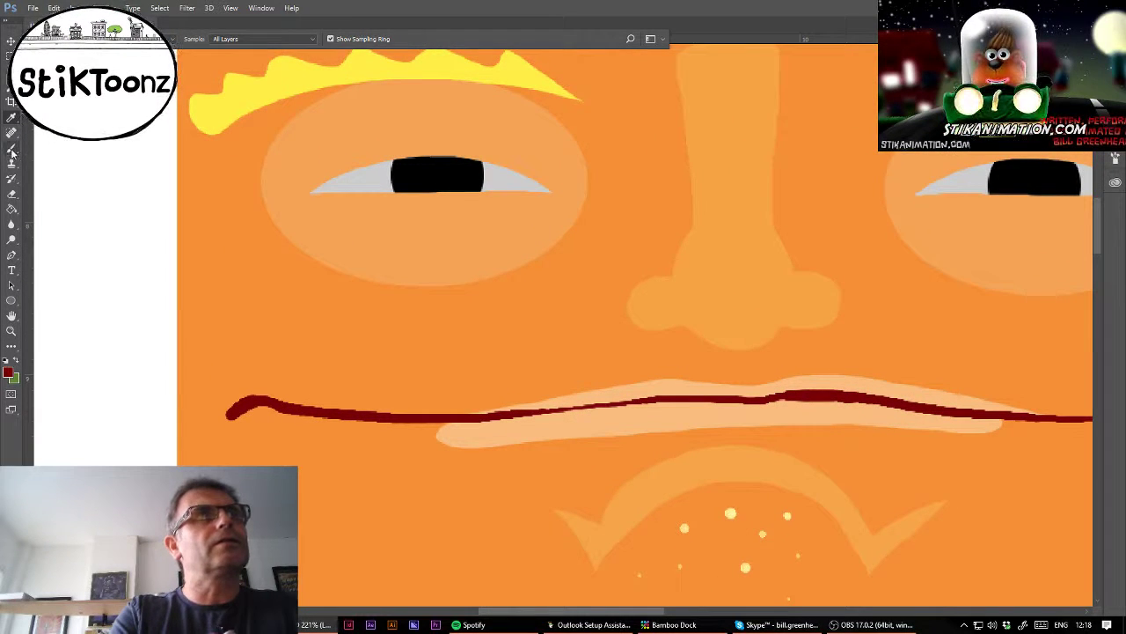
left_click(11, 150)
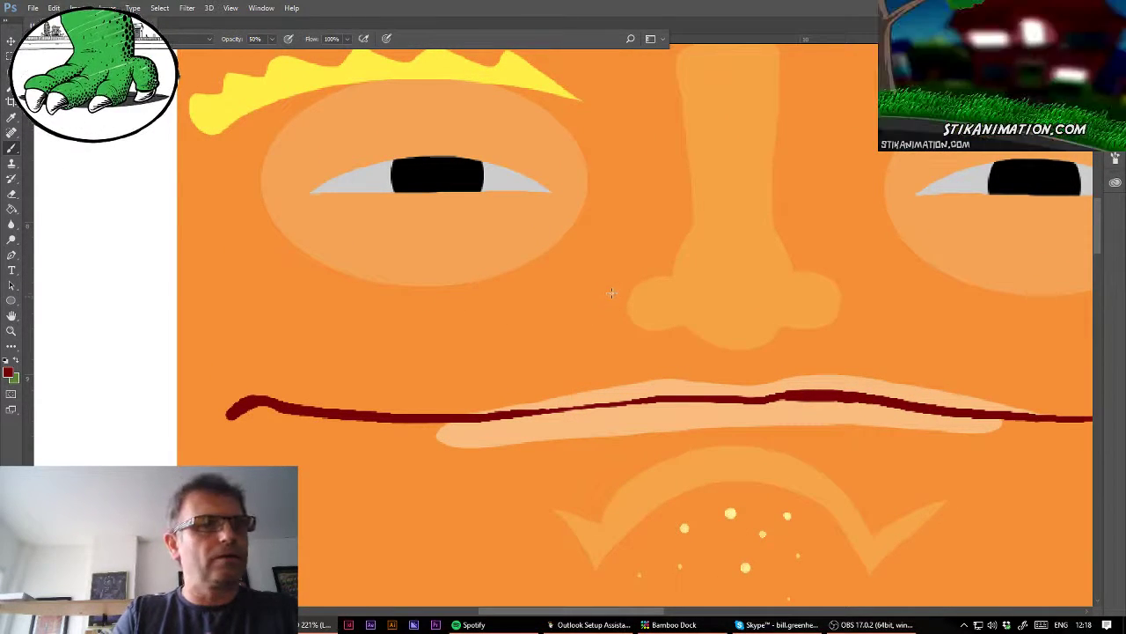
mouse_move(612, 290)
left_mouse_down()
mouse_move(609, 314)
mouse_move(587, 333)
mouse_move(521, 349)
mouse_move(382, 348)
mouse_move(277, 372)
left_mouse_up()
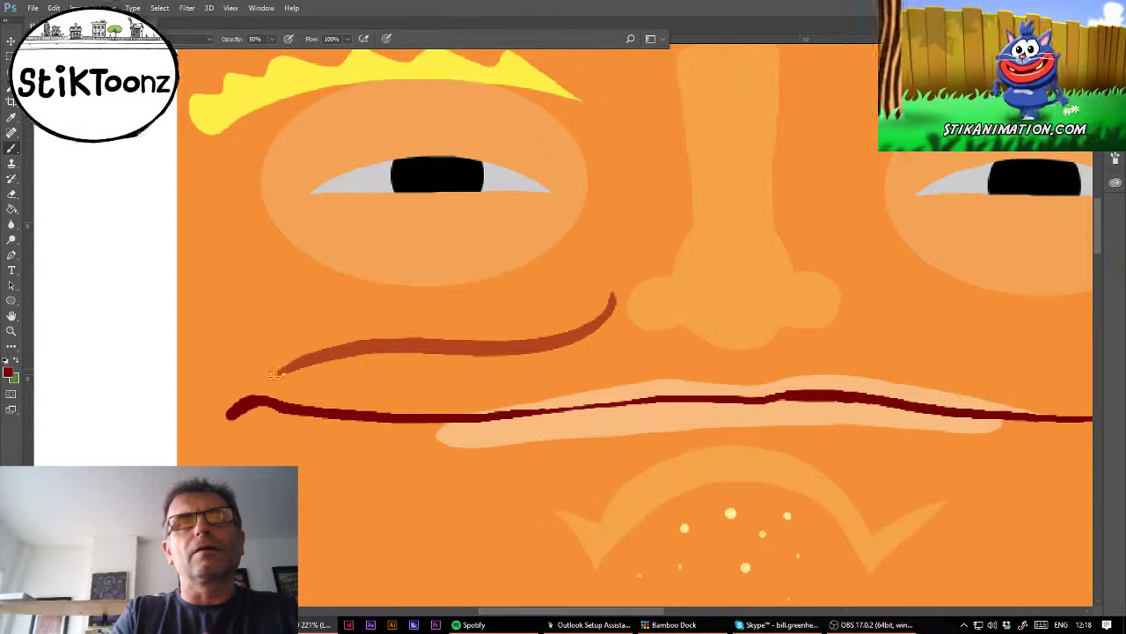
Step: Brush a matching dark red cheek crease at 50% opacity from beside the right nostril toward the right mouth corner
scroll(563, 327, "right", 4)
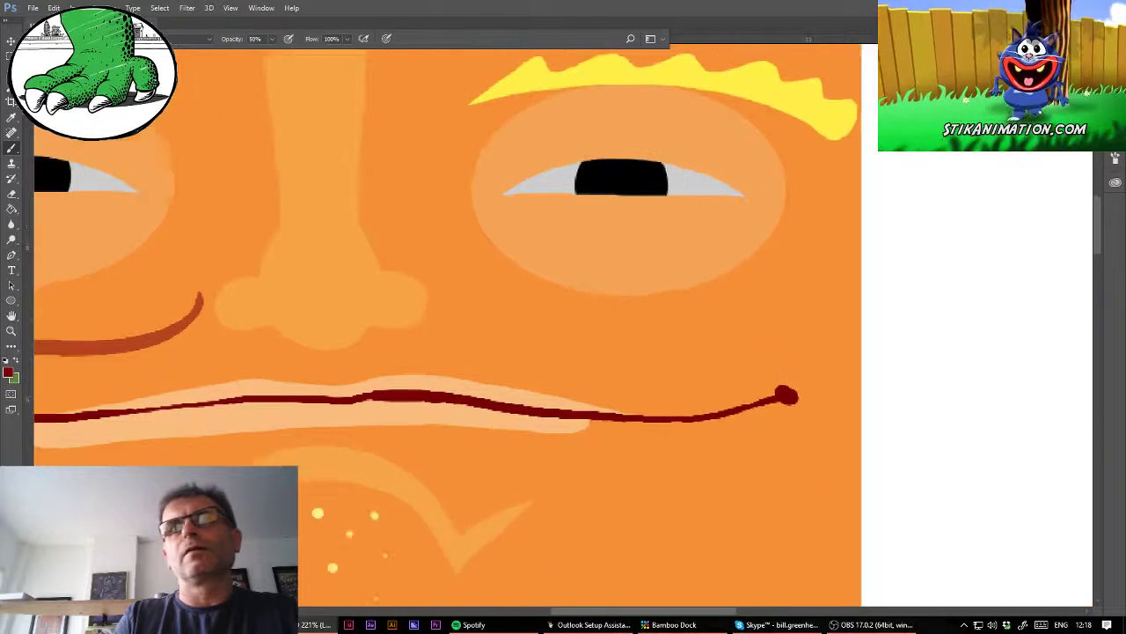
scroll(563, 327, "left", 1)
mouse_move(550, 293)
left_mouse_down()
mouse_move(585, 330)
mouse_move(660, 349)
mouse_move(849, 365)
left_mouse_up()
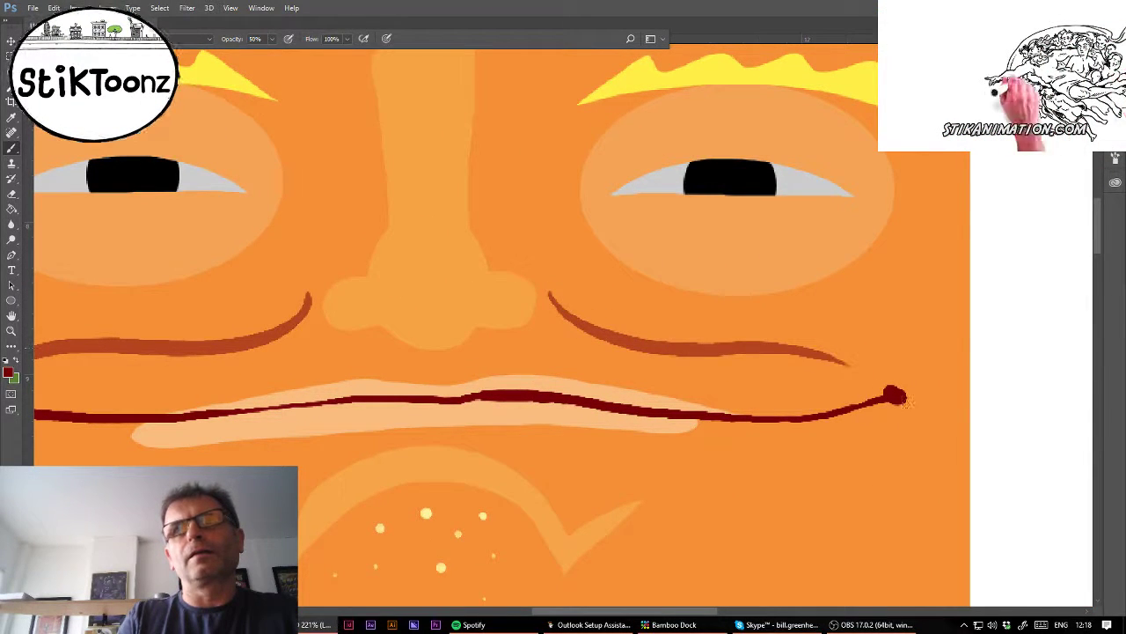
Step: Try brushing a dark red arched line at 50% opacity along the upper edge of the chin highlight
scroll(572, 328, "down", 8)
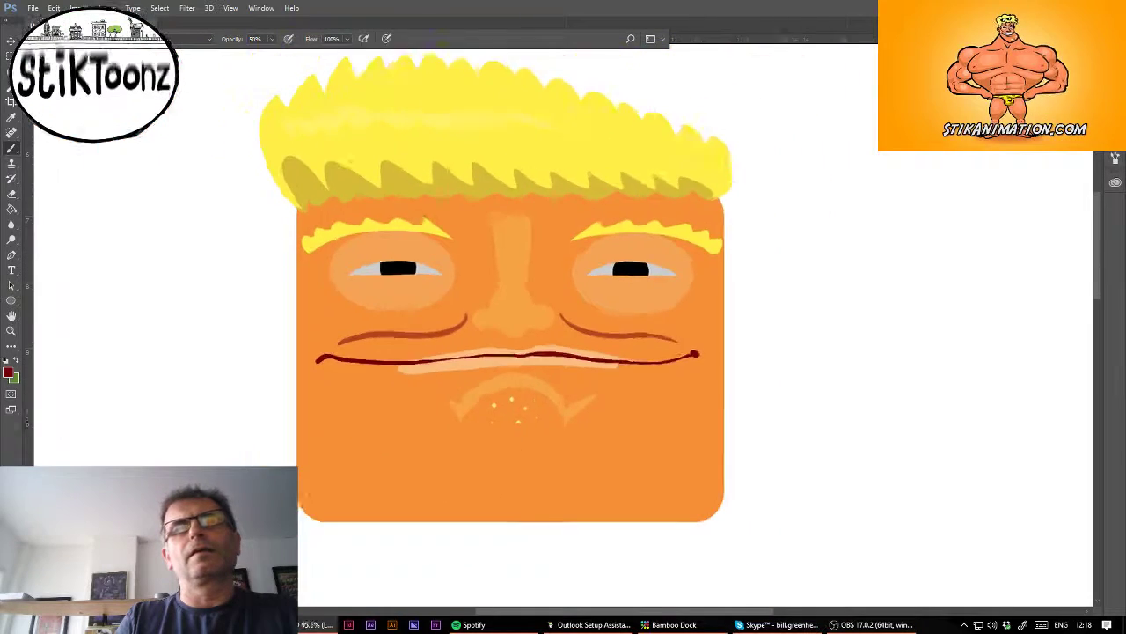
scroll(572, 329, "up", 2)
scroll(565, 322, "up", 3)
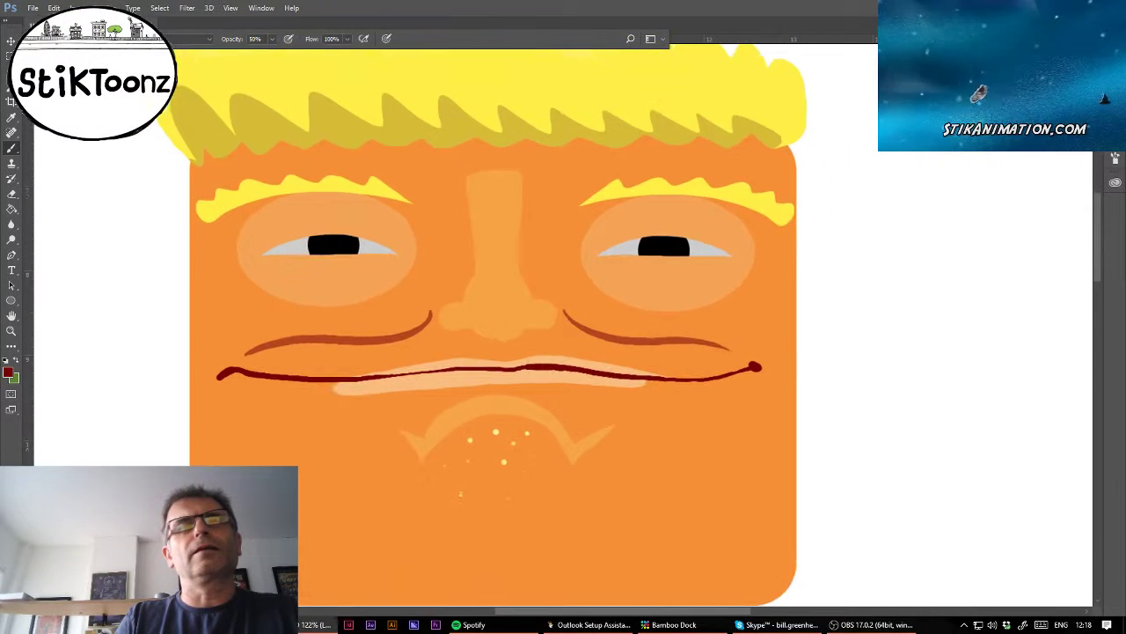
scroll(583, 318, "down", 1)
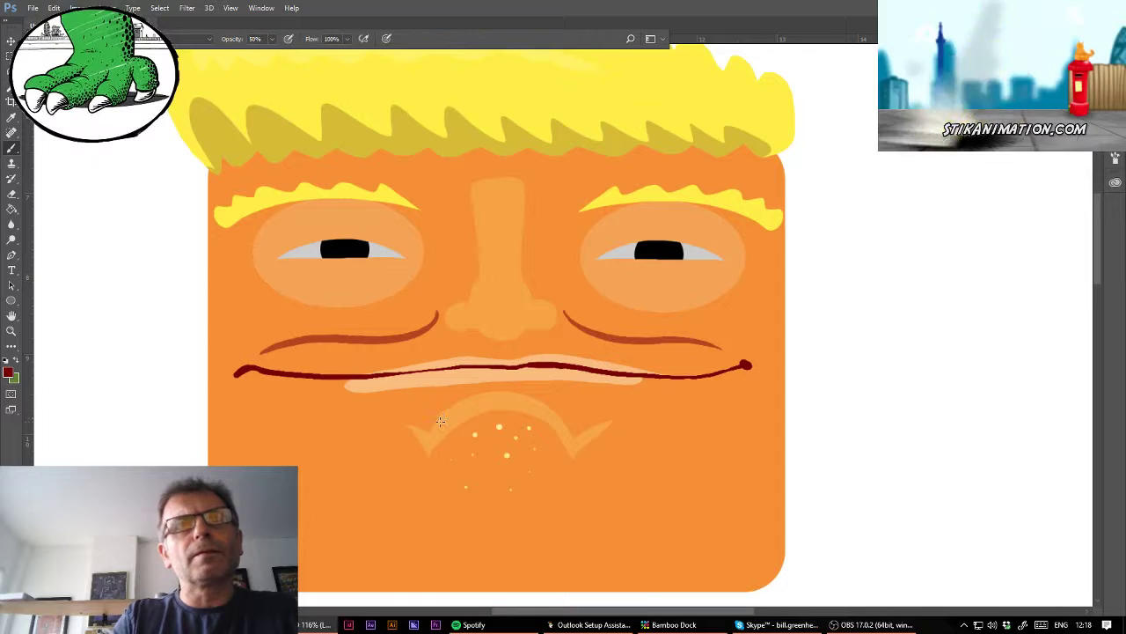
mouse_move(430, 431)
left_mouse_down()
mouse_move(443, 410)
mouse_move(509, 396)
mouse_move(543, 404)
mouse_move(566, 430)
left_mouse_up()
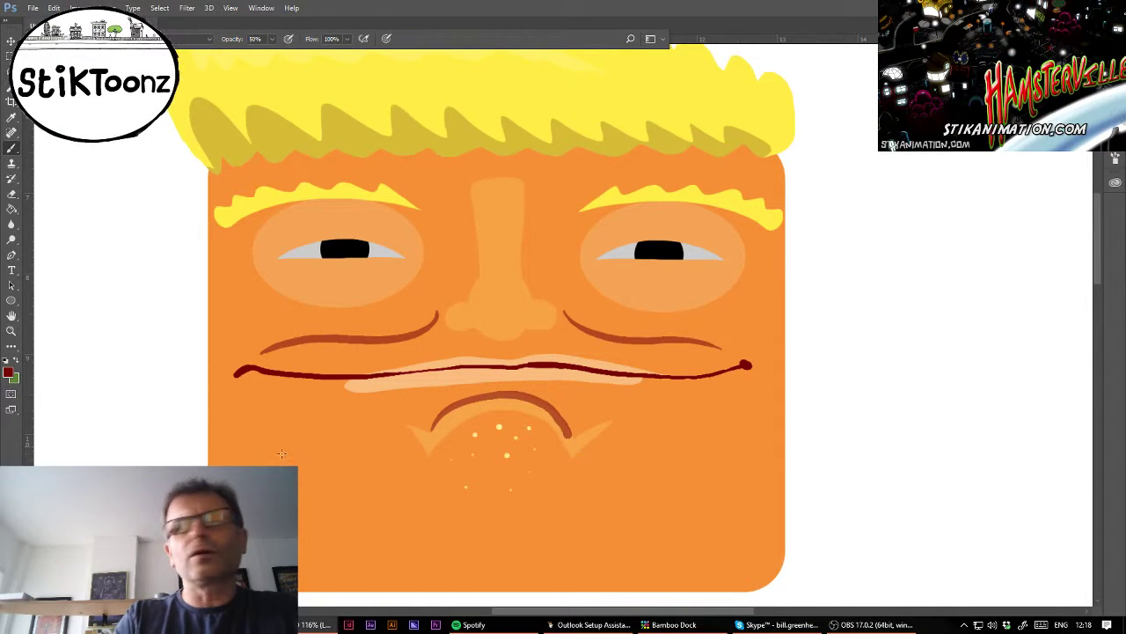
key("ctrl+z")
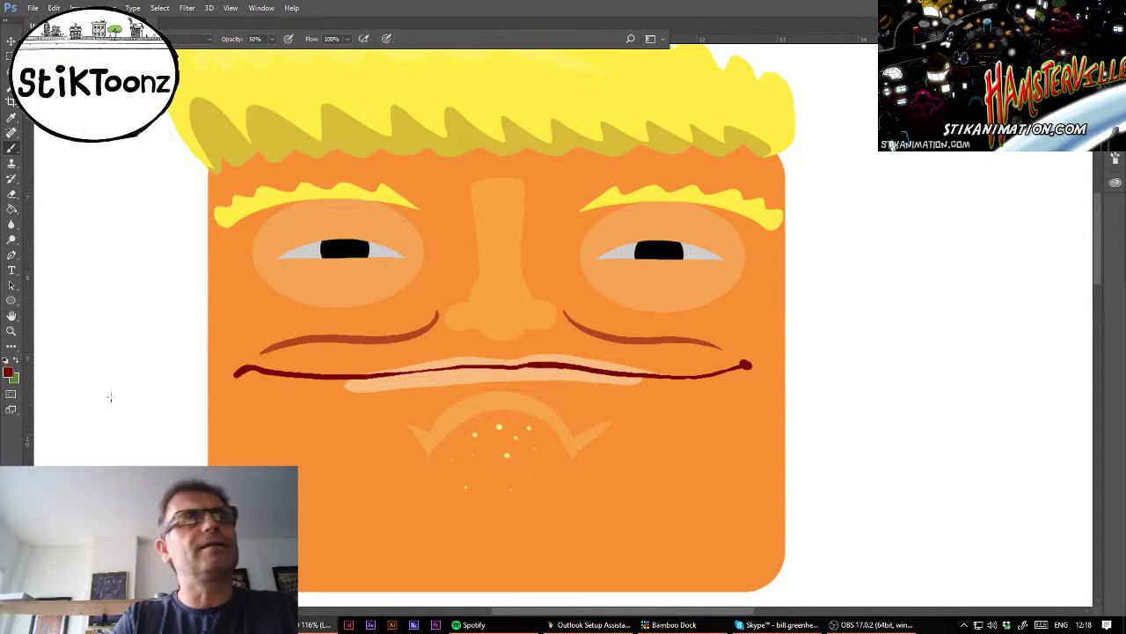
left_click(11, 331)
left_click(533, 495)
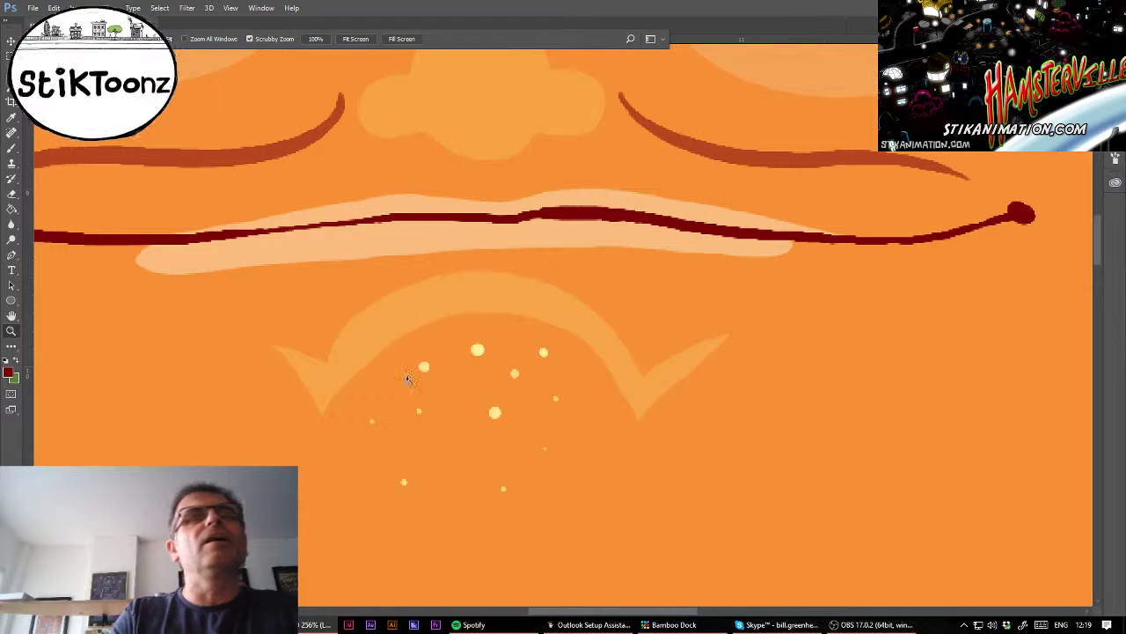
left_click(11, 150)
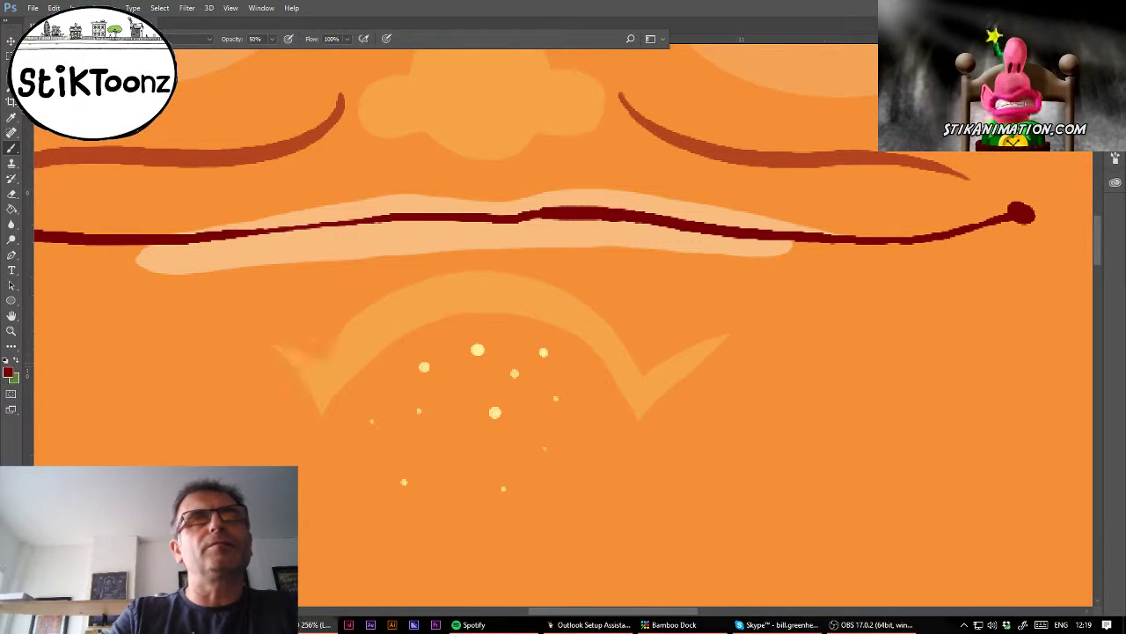
left_click_drag(312, 346, 678, 392)
key("ctrl+z")
left_click_drag(323, 366, 647, 396)
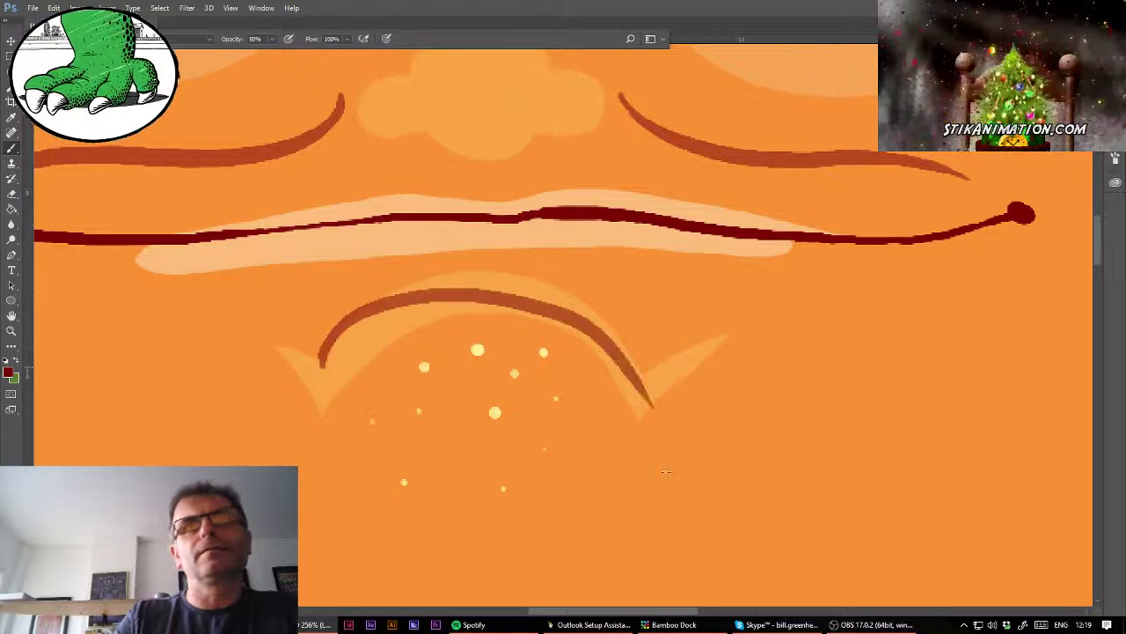
key("ctrl+z")
mouse_move(323, 362)
left_mouse_down()
mouse_move(450, 284)
mouse_move(645, 388)
left_mouse_up()
key("ctrl+z")
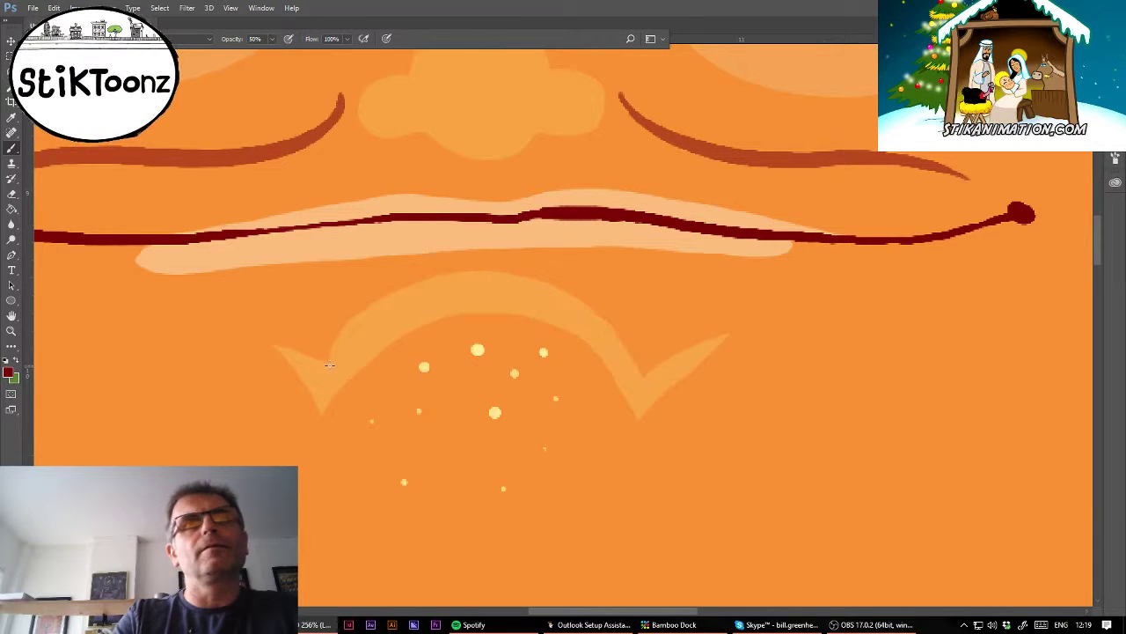
Step: Brush a dark red arch at 50% opacity along the chin highlight's upper edge, flick both ends outward, and trim the right flick with the Eraser
mouse_move(320, 365)
left_mouse_down()
mouse_move(600, 316)
mouse_move(660, 385)
left_mouse_up()
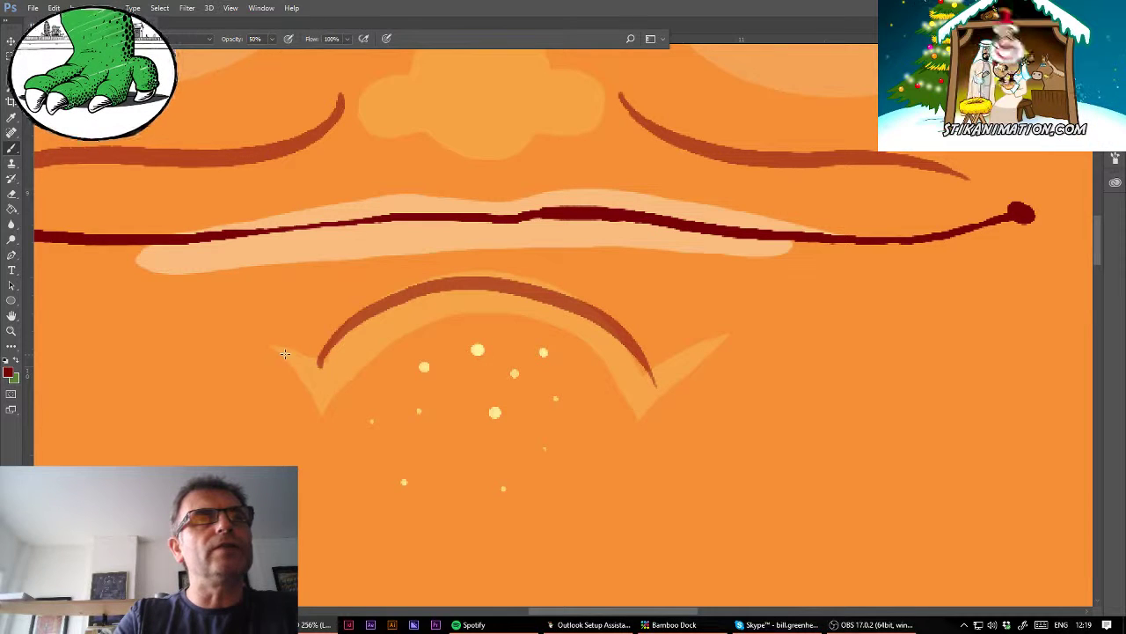
left_click_drag(277, 351, 316, 367)
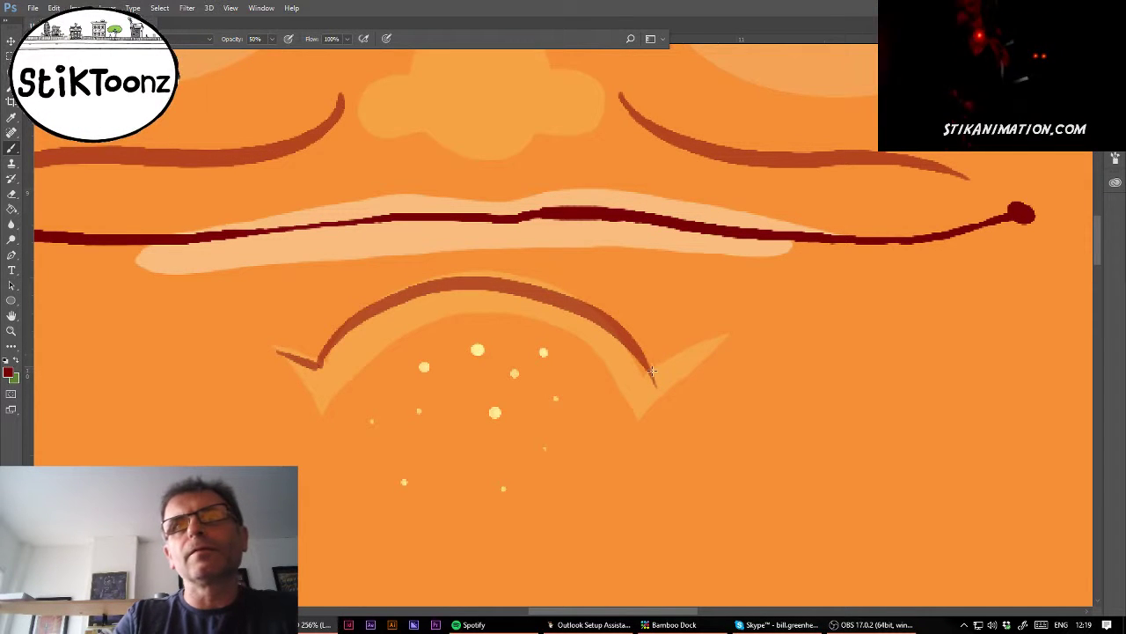
left_click_drag(651, 374, 709, 337)
key("e")
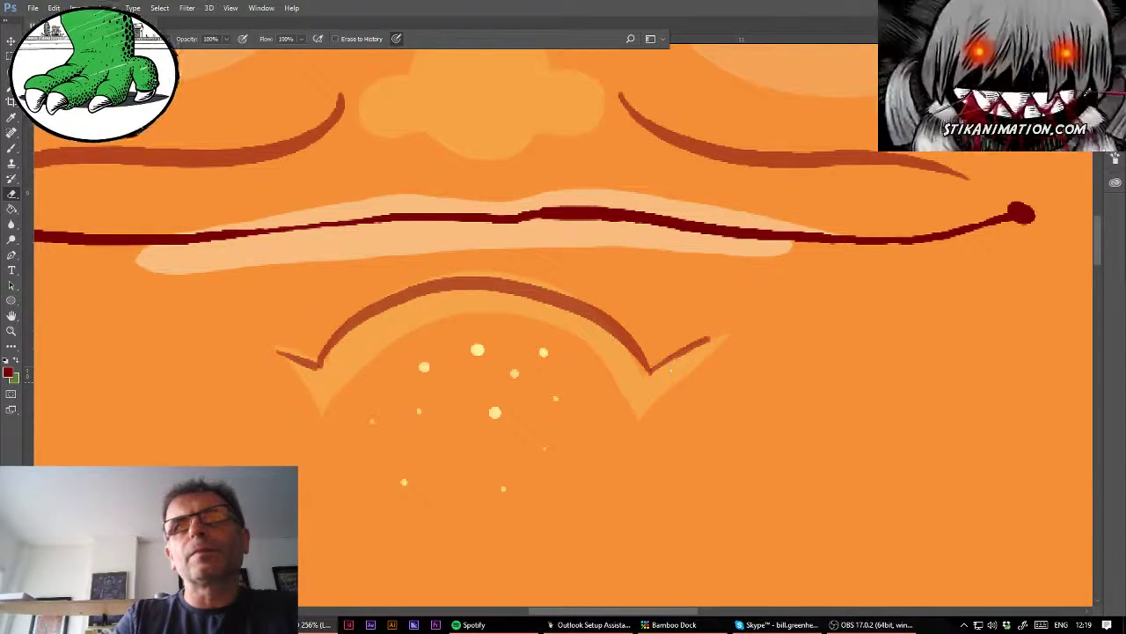
left_click_drag(670, 370, 711, 344)
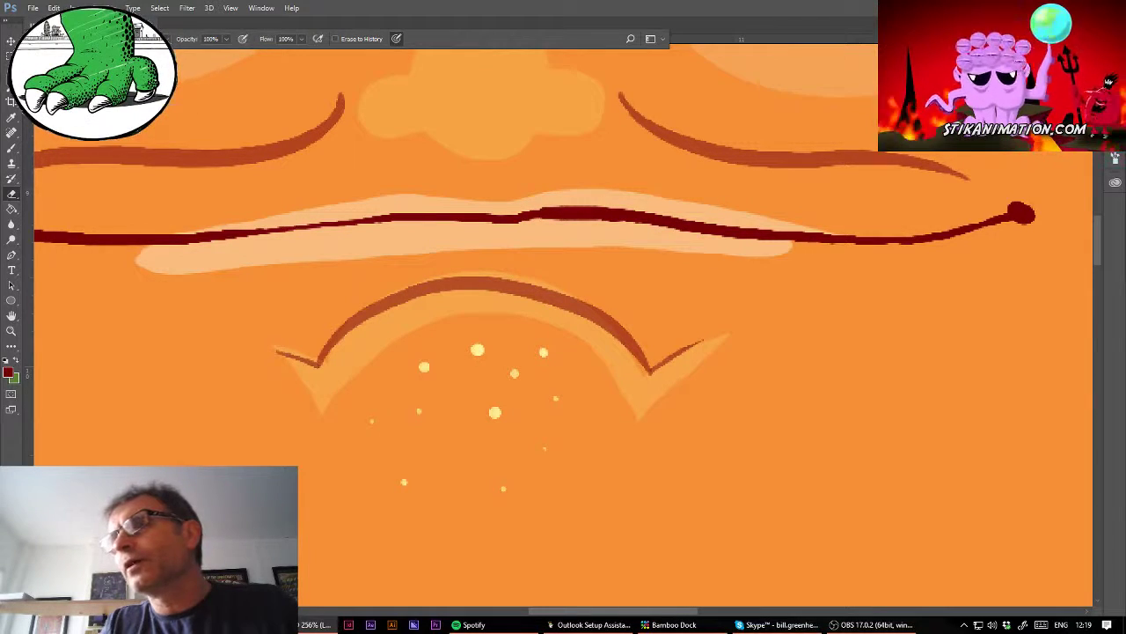
Step: Lower the mouth line's opacity to match the cheek creases, and hide and show the chin highlight layer
key("ctrl+z")
key("ctrl+z")
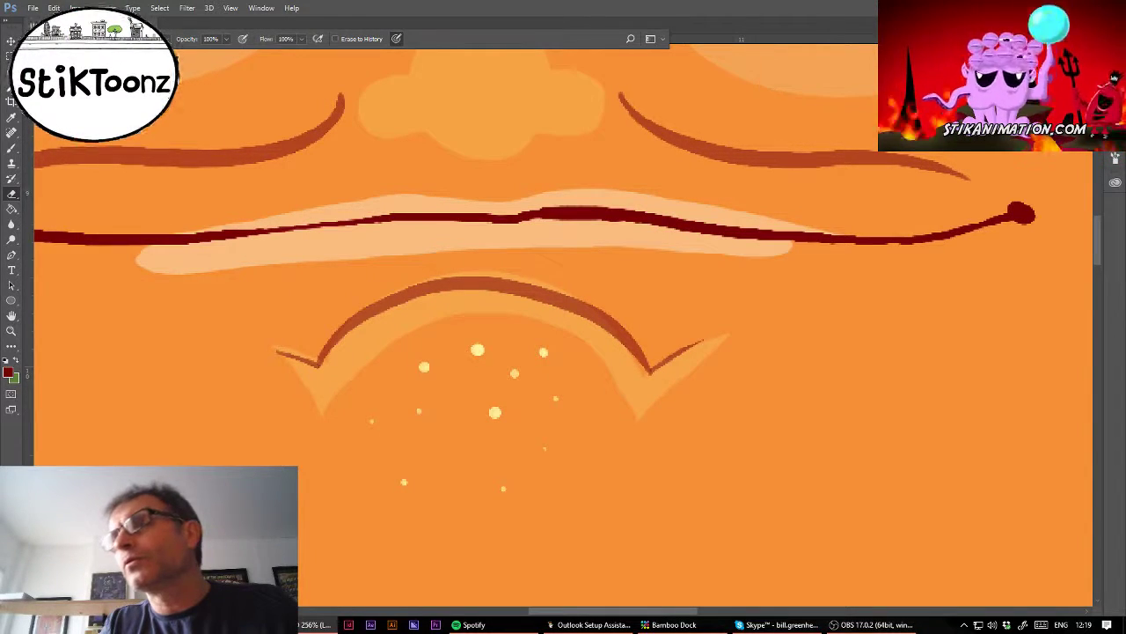
key("ctrl+z")
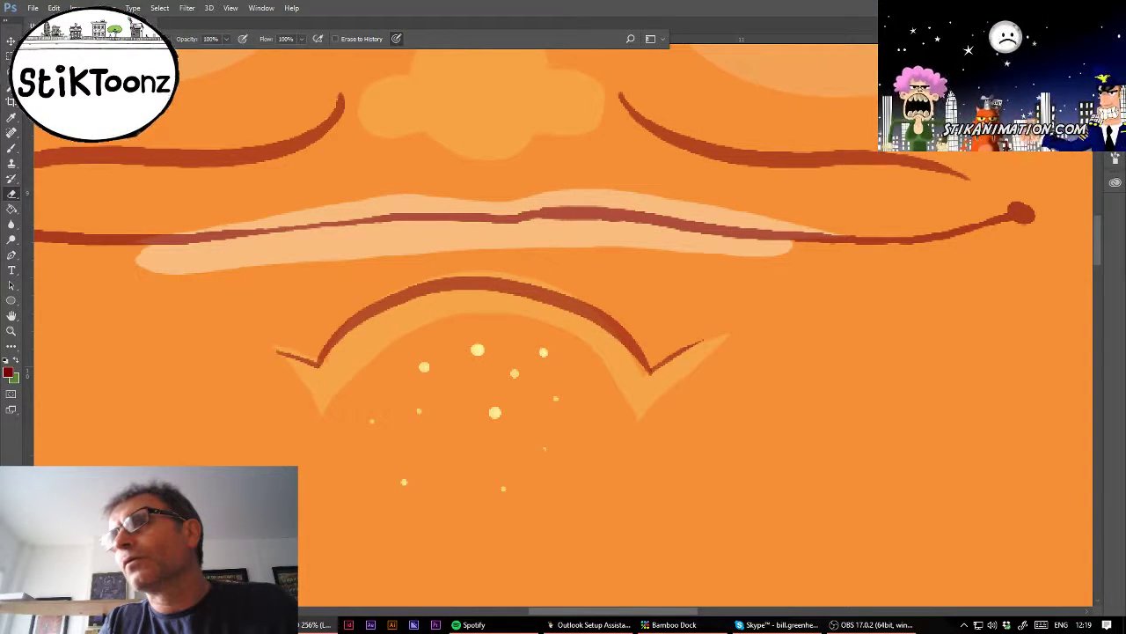
key("ctrl+z")
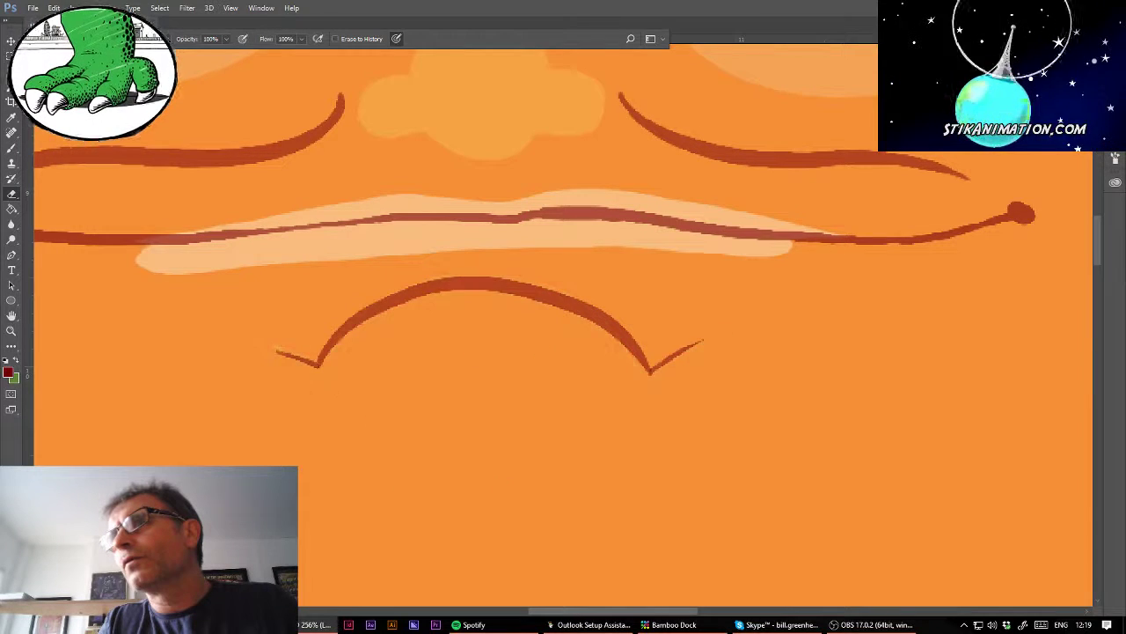
key("ctrl+z")
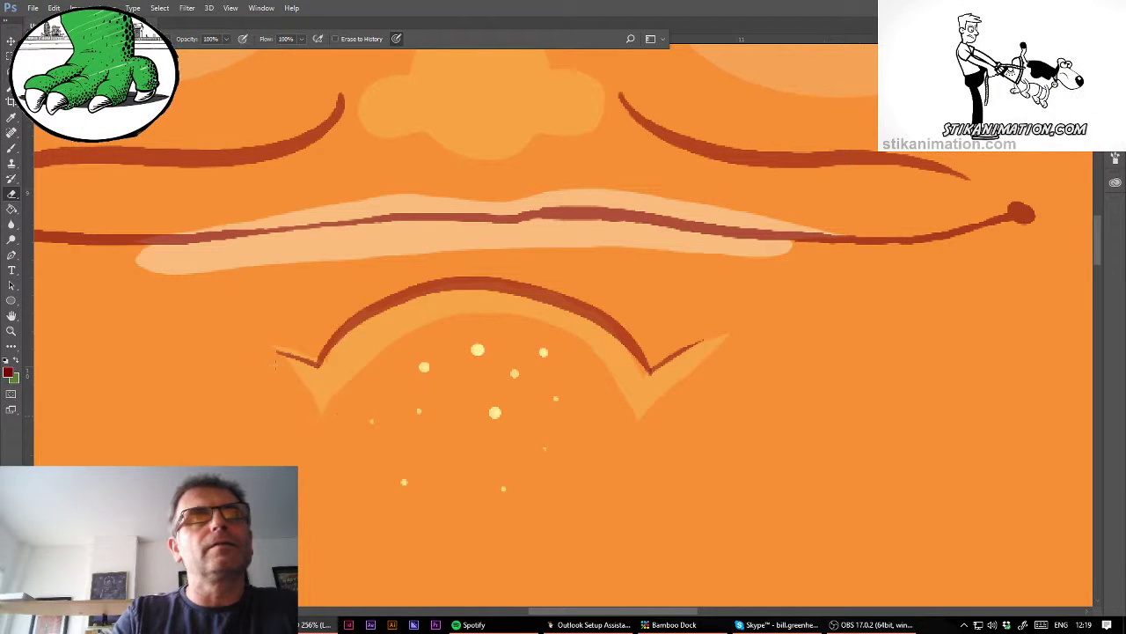
Step: Erase the chin highlight's excess outside the dark red arch and trim its lower edge and both pointed ends
left_click_drag(300, 350, 283, 345)
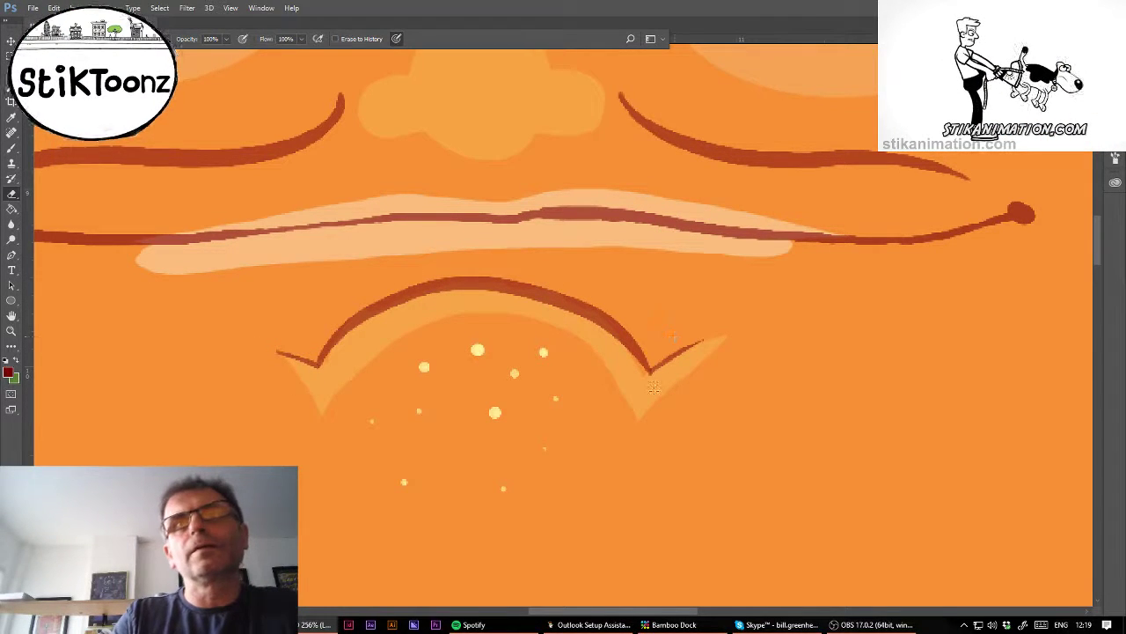
mouse_move(321, 421)
left_mouse_down()
mouse_move(347, 369)
mouse_move(426, 328)
left_mouse_up()
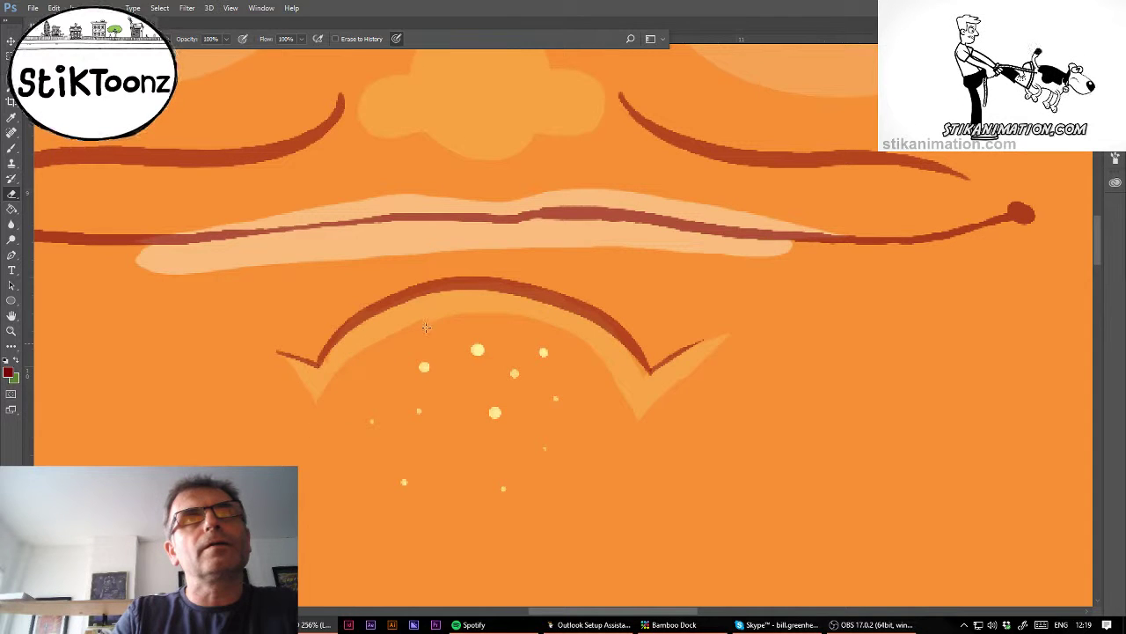
mouse_move(523, 318)
left_mouse_down()
mouse_move(600, 362)
mouse_move(643, 418)
left_mouse_up()
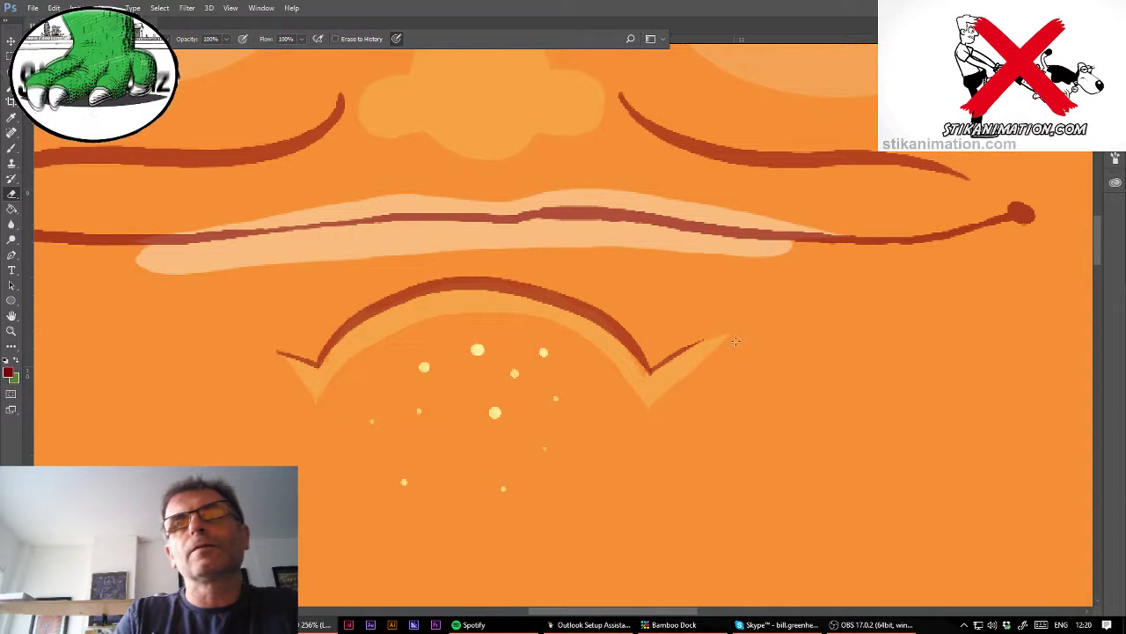
left_click_drag(735, 340, 678, 387)
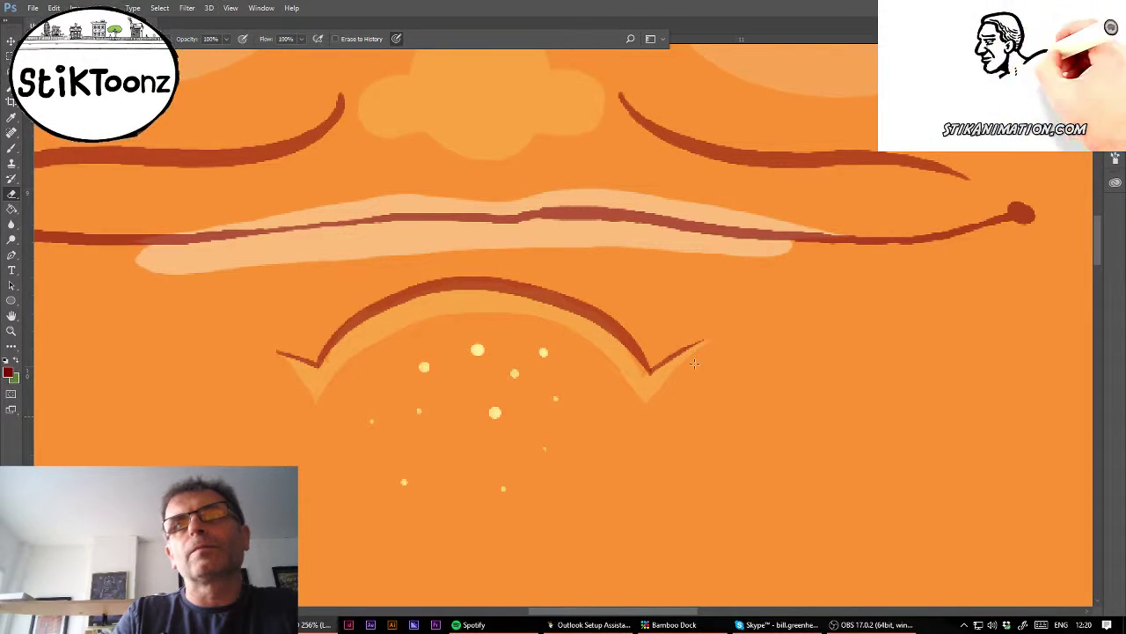
mouse_move(276, 356)
left_mouse_down()
mouse_move(322, 402)
mouse_move(275, 370)
mouse_move(324, 401)
left_mouse_up()
key("ctrl+alt+z")
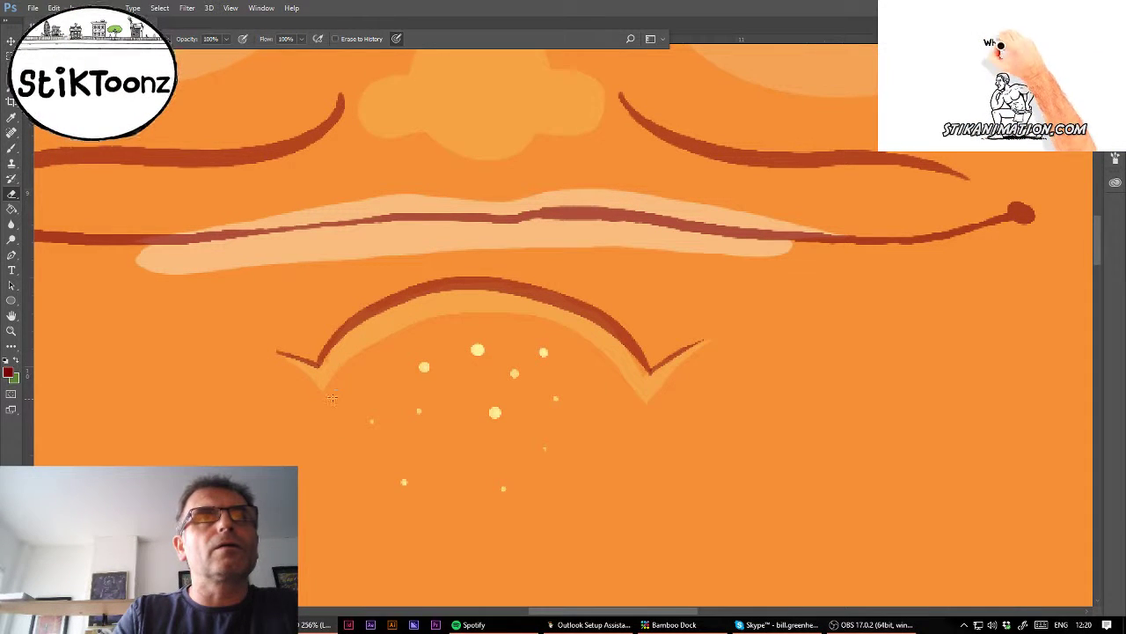
key("ctrl+0")
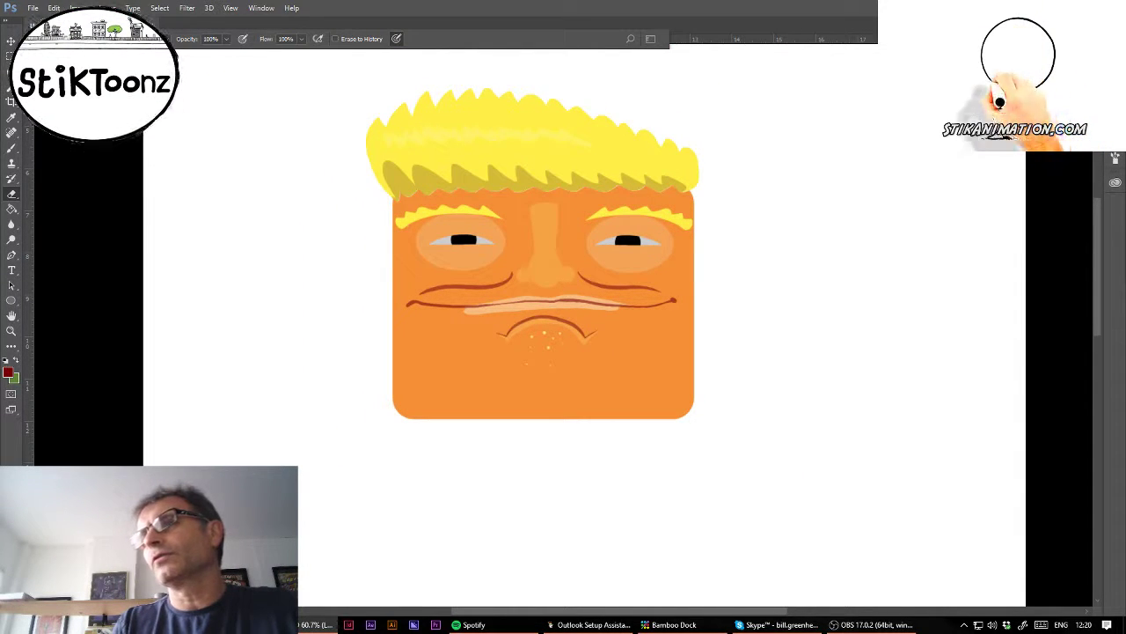
Step: Lasso the nose's underside along a wavy edge between the nostrils and fill it with reddish brown at 30% opacity as a shadow
left_click(11, 331)
left_click_drag(568, 269, 637, 288)
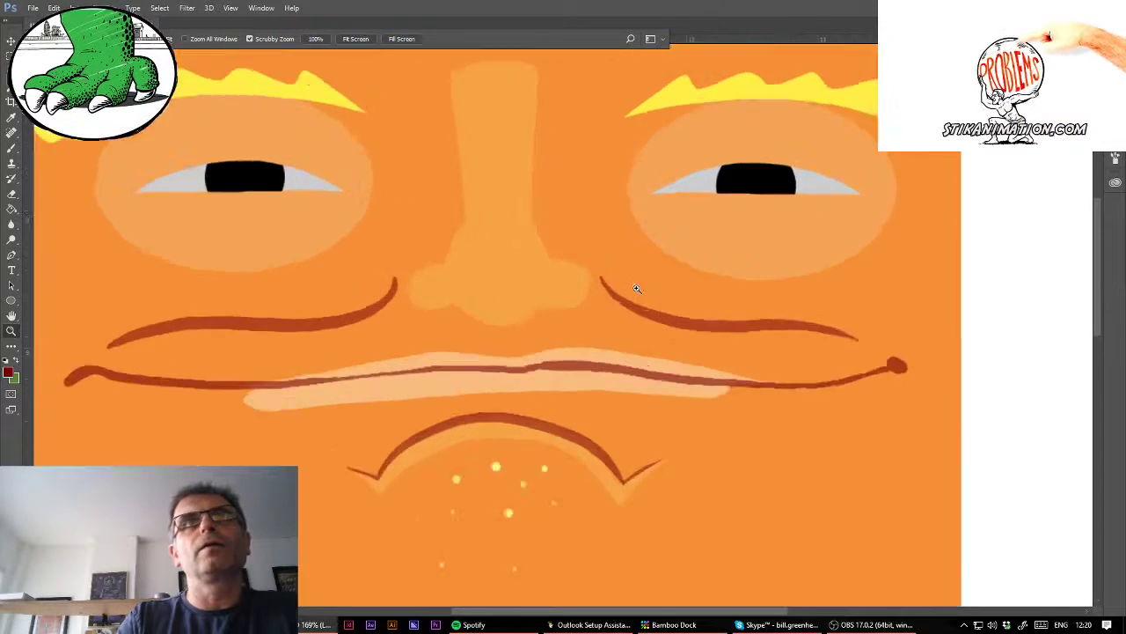
left_click(637, 289)
key("l")
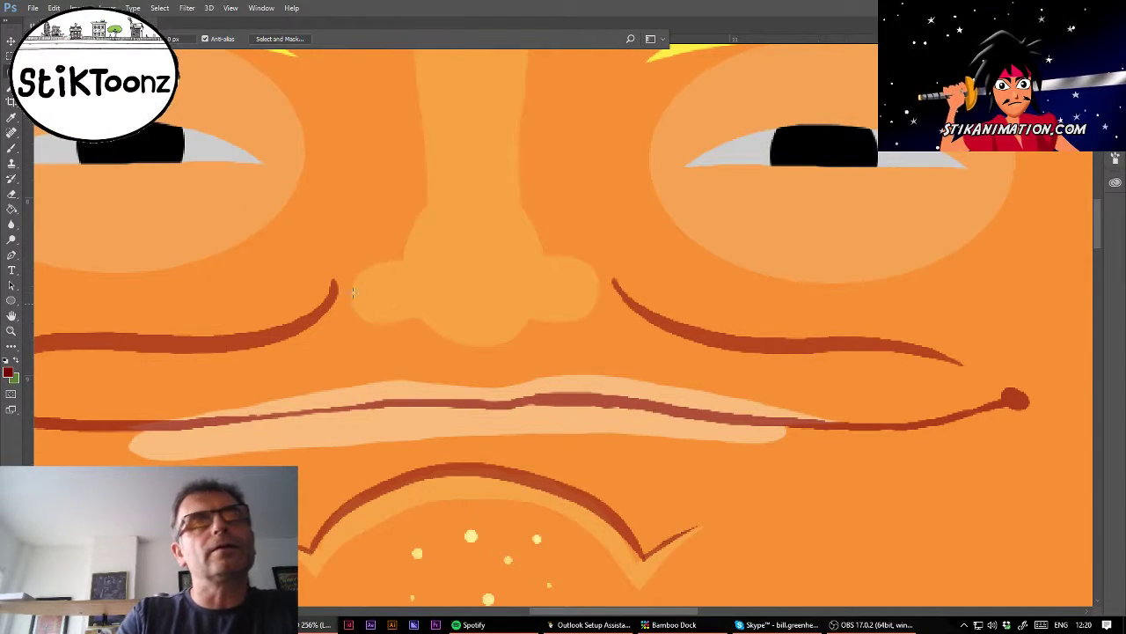
mouse_move(352, 289)
left_mouse_down()
mouse_move(432, 300)
mouse_move(497, 319)
mouse_move(526, 304)
mouse_move(599, 298)
mouse_move(554, 331)
mouse_move(471, 358)
mouse_move(360, 334)
mouse_move(344, 304)
left_mouse_up()
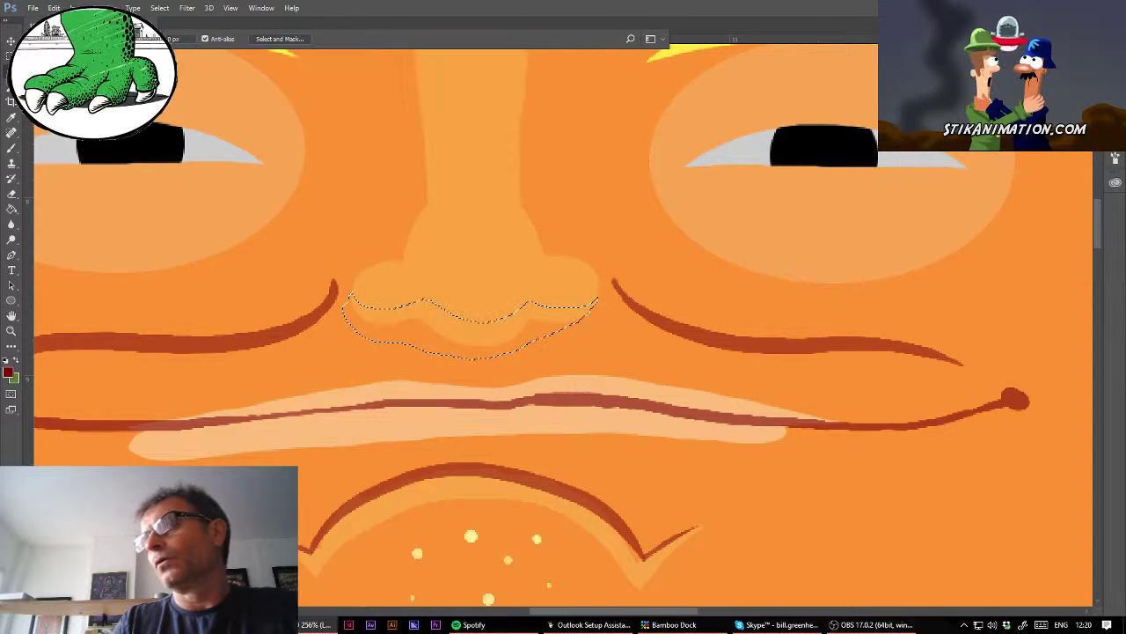
key("g")
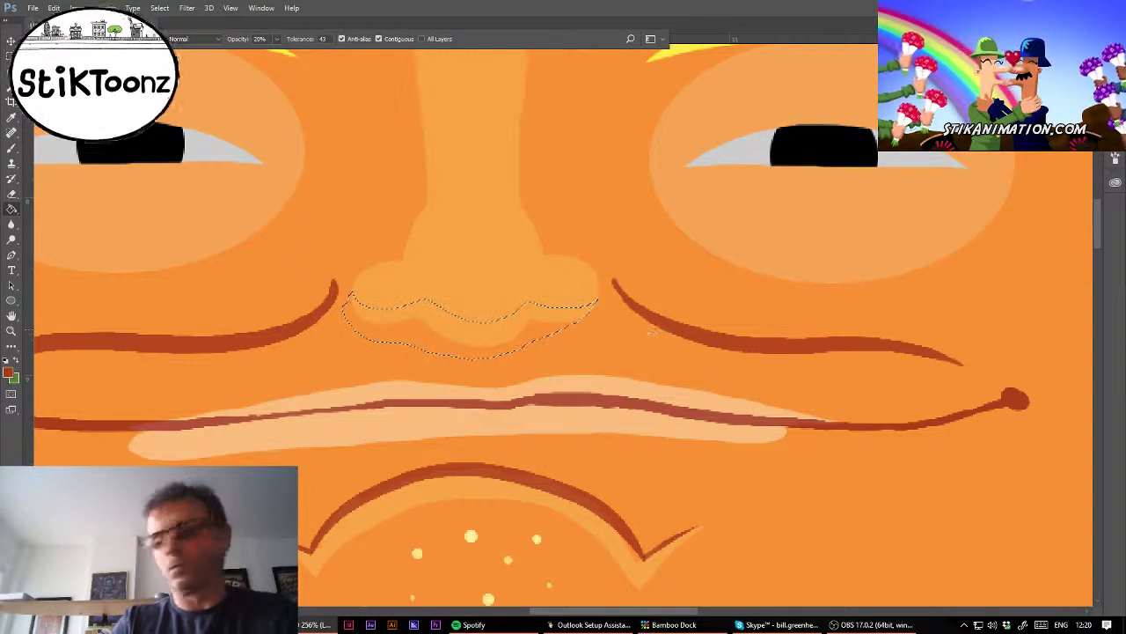
key("3")
left_click(560, 323)
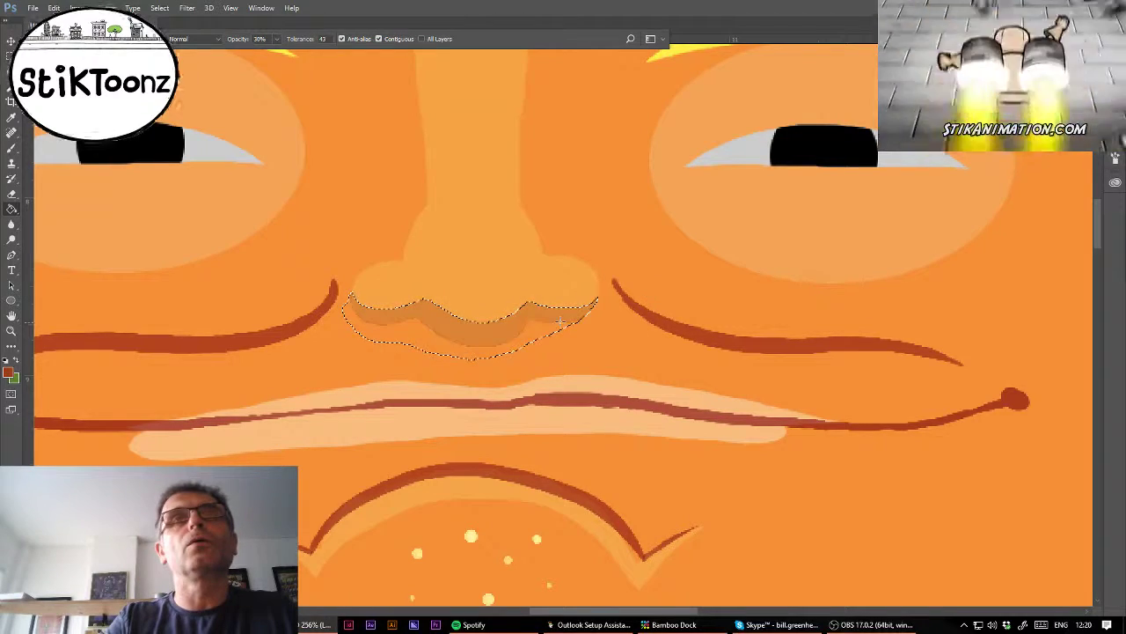
key("ctrl+d")
Step: Sample white from the background and brush a round highlight spot at 50% opacity on the nose tip
scroll(559, 329, "down", 7)
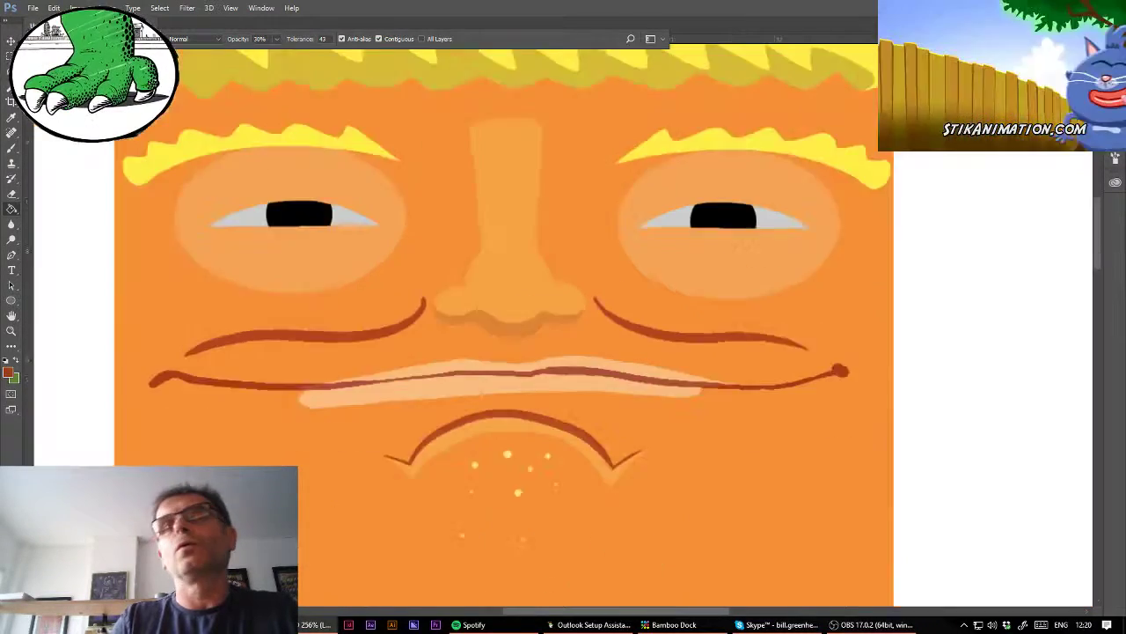
scroll(559, 329, "up", 4)
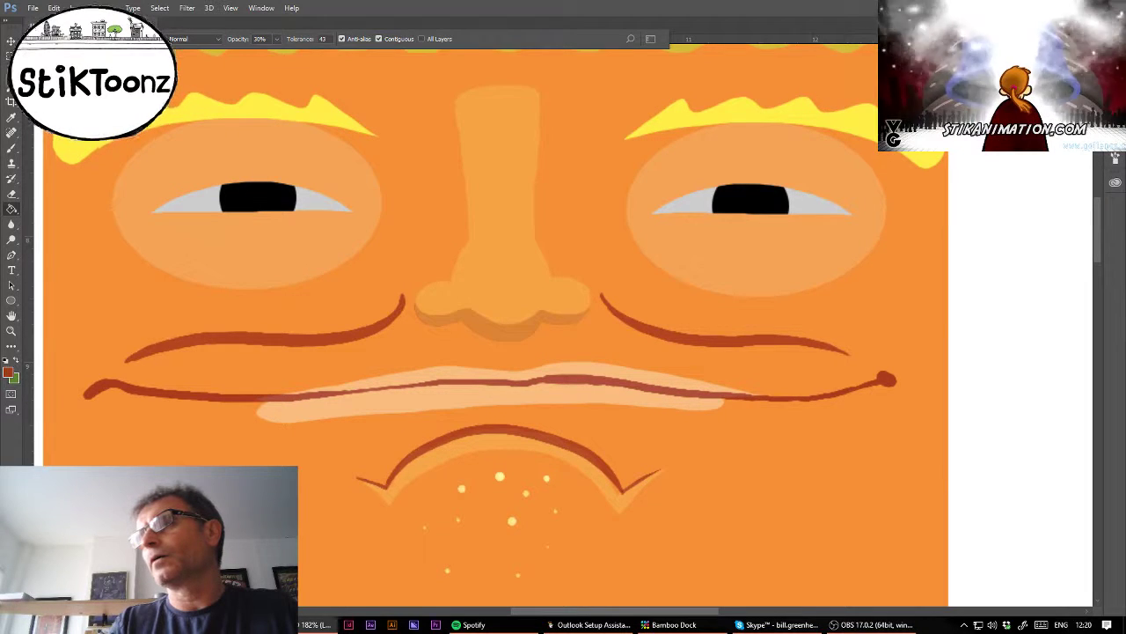
left_click(1020, 328, "alt")
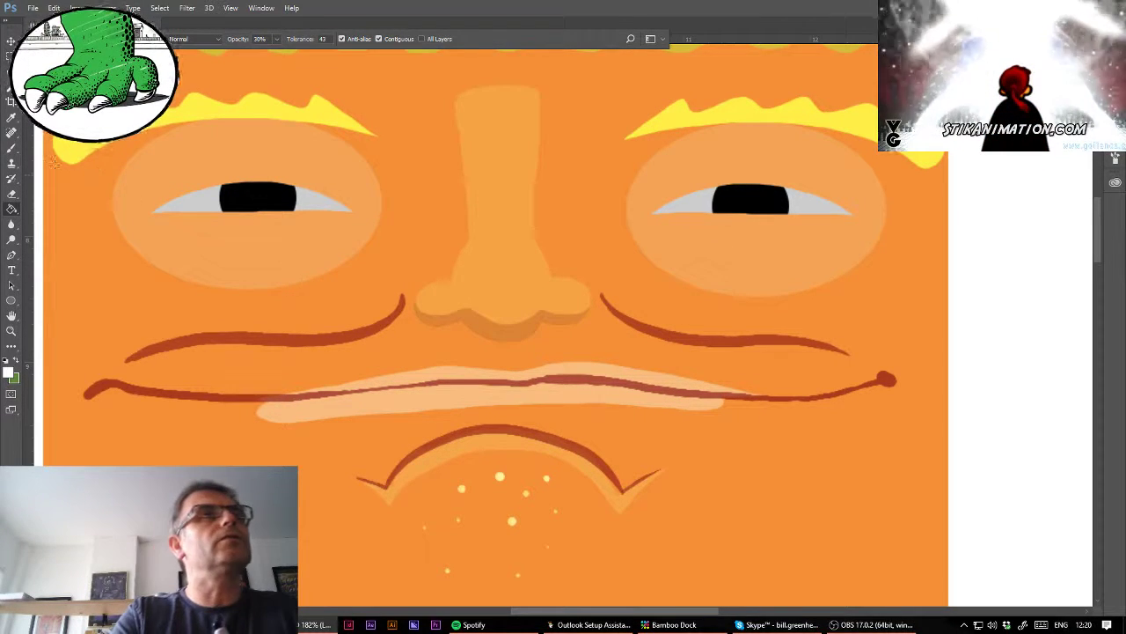
left_click(12, 150)
left_click_drag(507, 256, 502, 270)
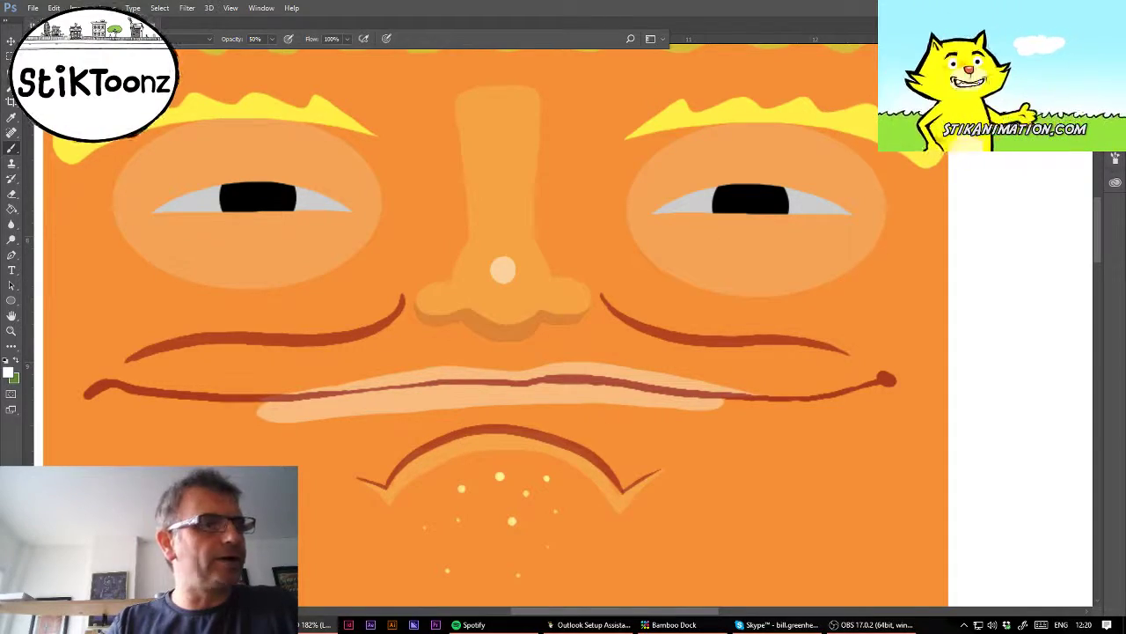
Step: Sample the mouth's dark red and brush an upper eyelid line at 50% opacity from corner to corner of the left eye
left_click(97, 387, "alt")
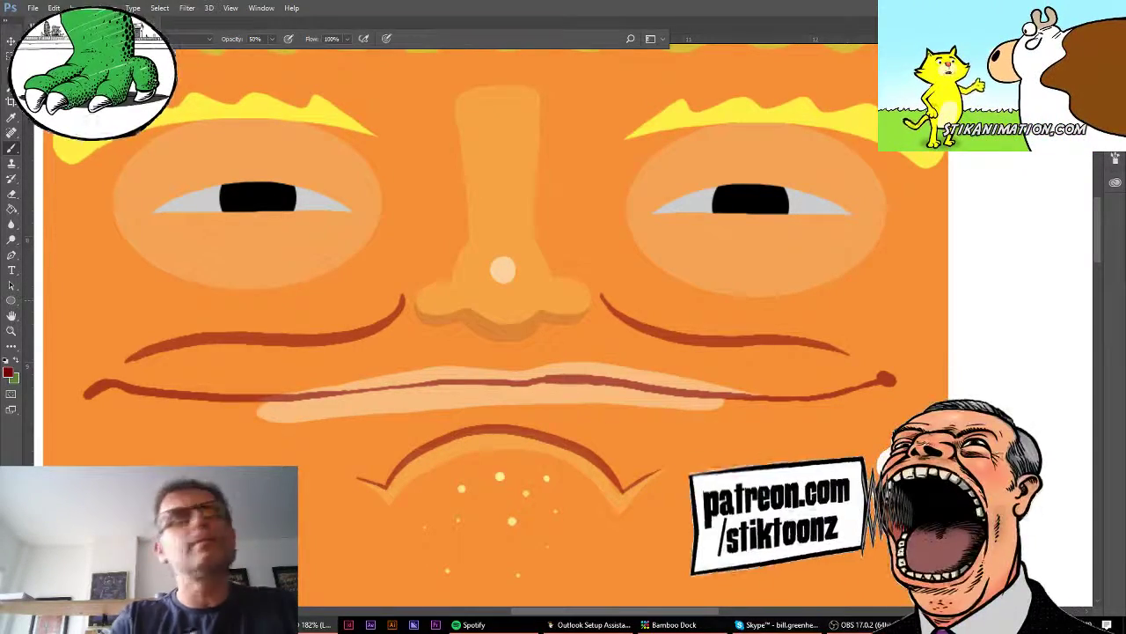
left_click(11, 331)
left_click(181, 164)
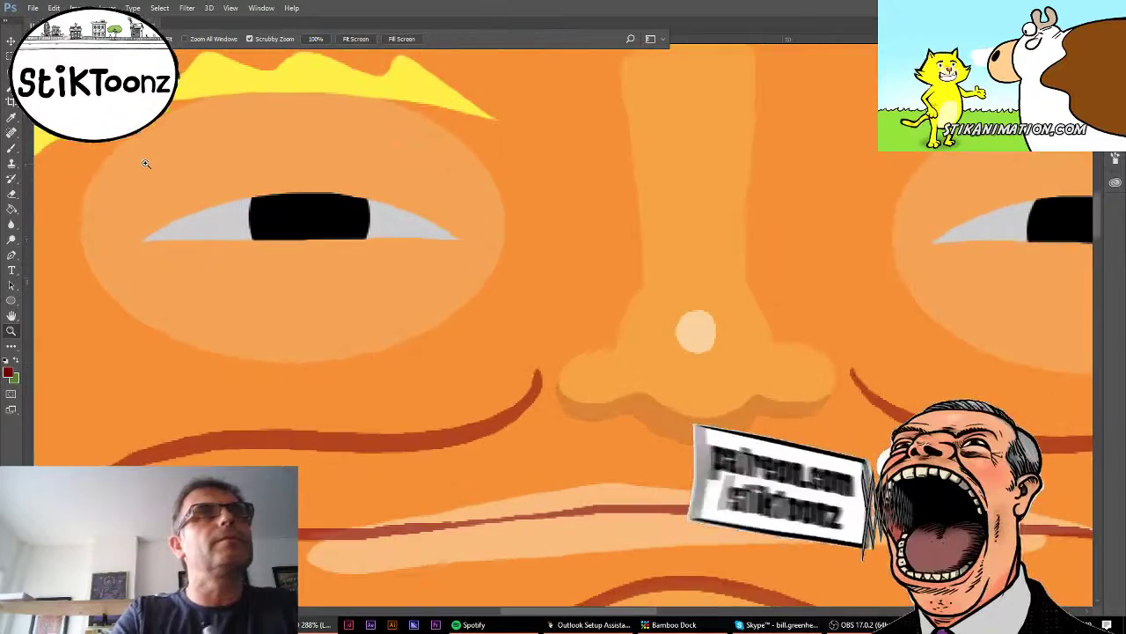
left_click(11, 148)
mouse_move(165, 230)
left_mouse_down()
mouse_move(142, 239)
mouse_move(177, 217)
left_mouse_up()
key("ctrl+z")
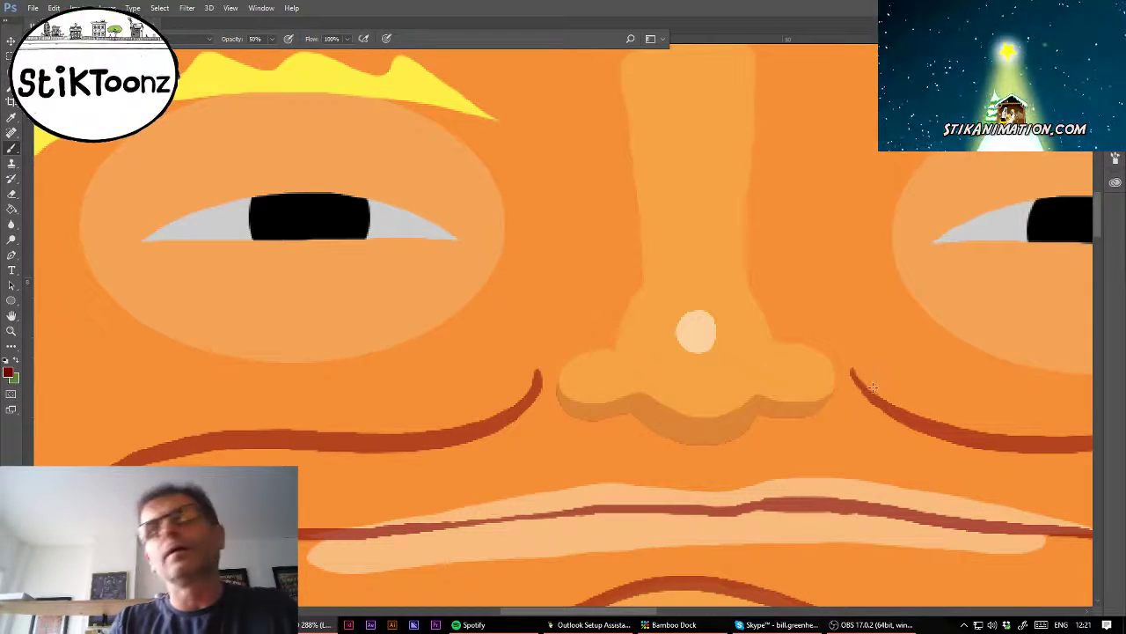
mouse_move(138, 241)
left_mouse_down()
mouse_move(300, 191)
mouse_move(355, 192)
mouse_move(467, 238)
left_mouse_up()
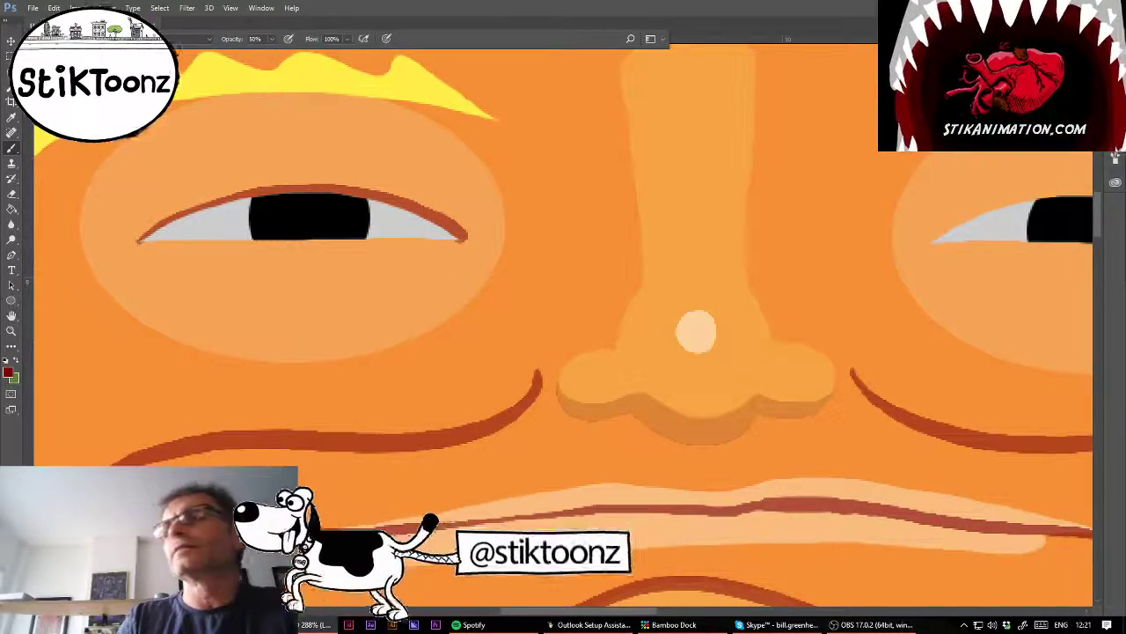
Step: Brush a matching dark red upper eyelid line at 50% opacity from corner to corner of the right eye
mouse_move(948, 230)
left_mouse_down()
mouse_move(521, 373)
mouse_move(642, 328)
mouse_move(790, 357)
left_mouse_up()
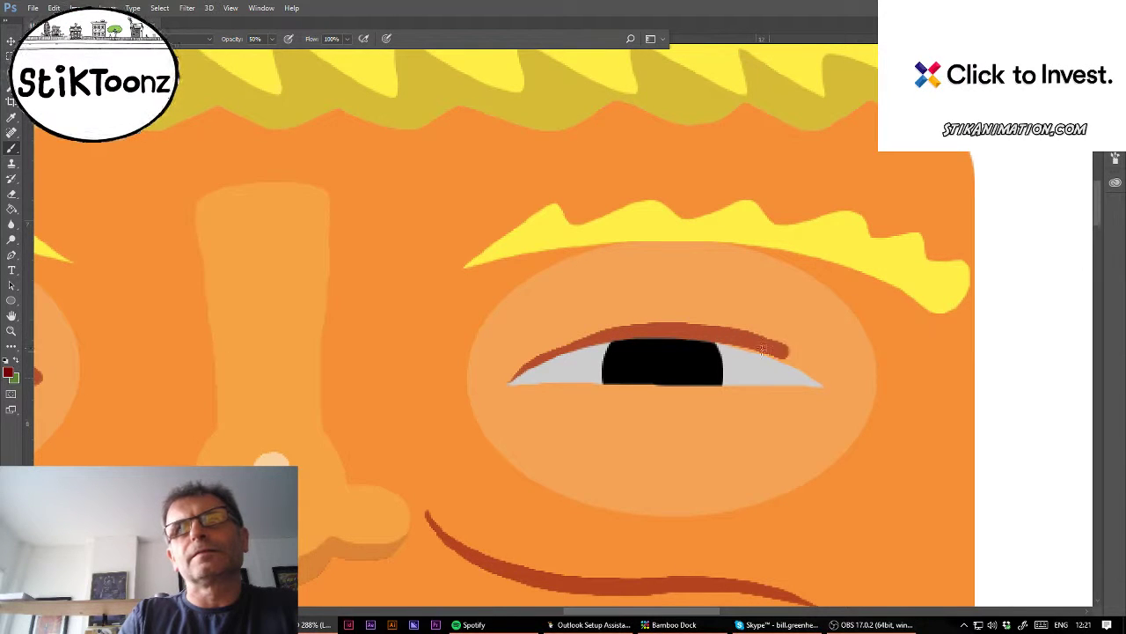
key("ctrl+z")
mouse_move(505, 385)
left_mouse_down()
mouse_move(609, 341)
mouse_move(681, 337)
mouse_move(832, 385)
left_mouse_up()
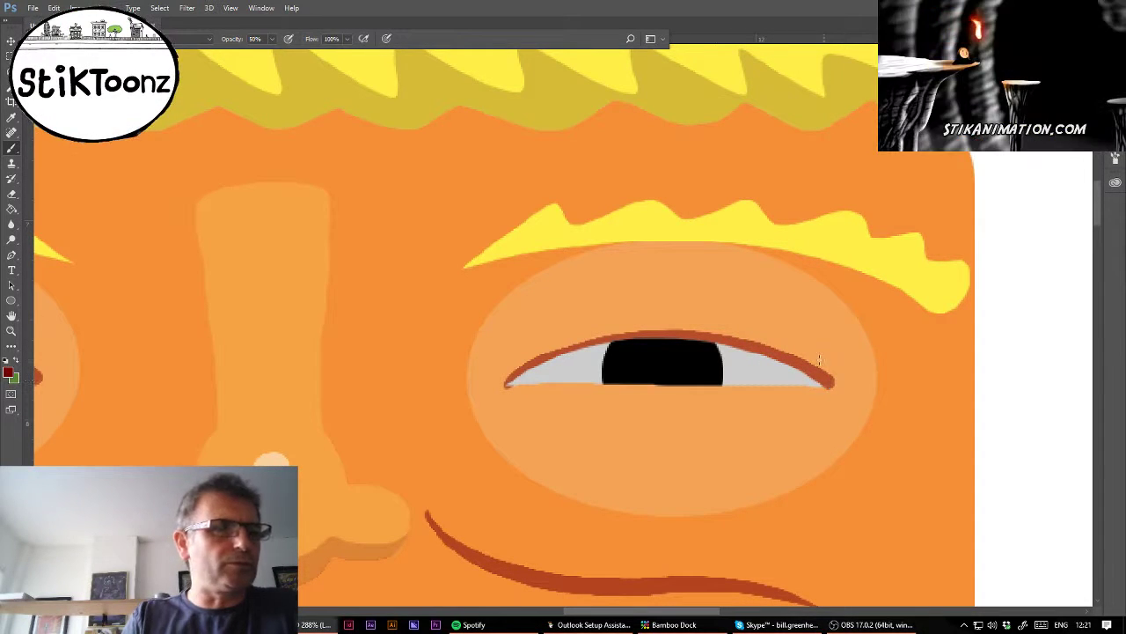
Step: Brush a curved dark red crease line at 50% opacity along the lower part of each eye's pale socket
mouse_move(498, 430)
left_mouse_down()
mouse_move(799, 451)
mouse_move(843, 421)
left_mouse_up()
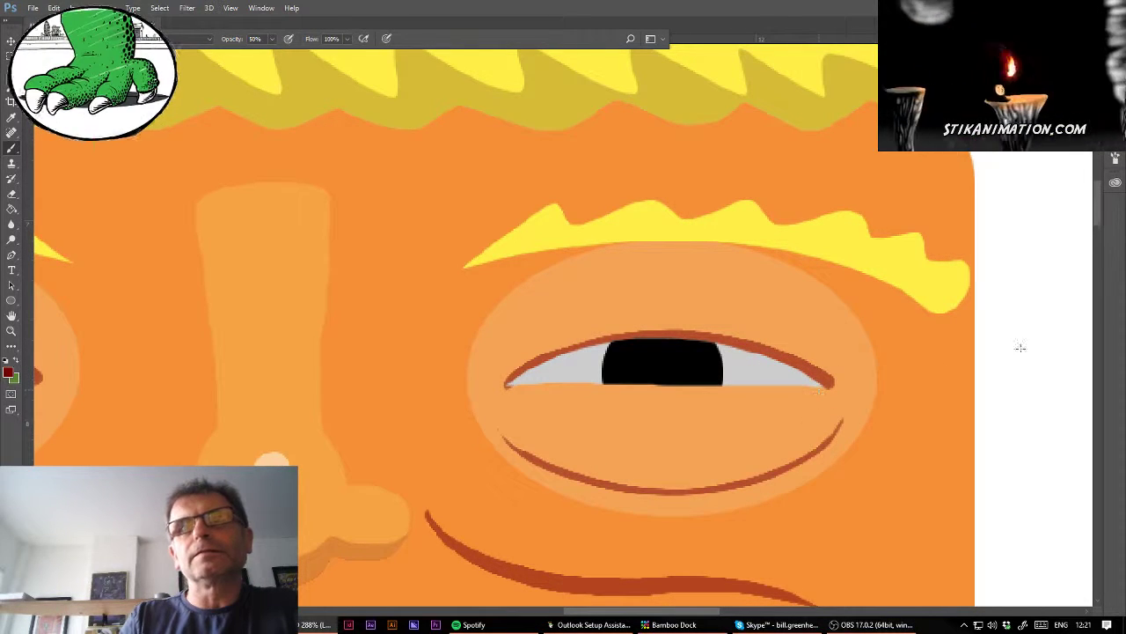
left_click_drag(220, 396, 844, 308)
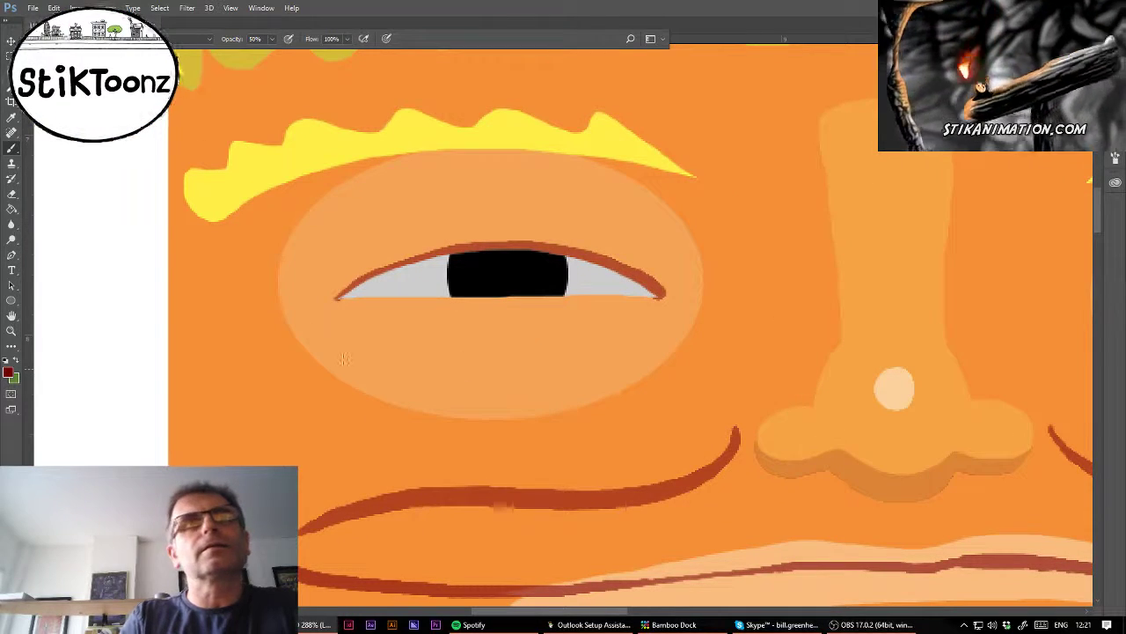
left_click_drag(319, 340, 648, 320)
key("ctrl+z")
left_click_drag(319, 355, 666, 349)
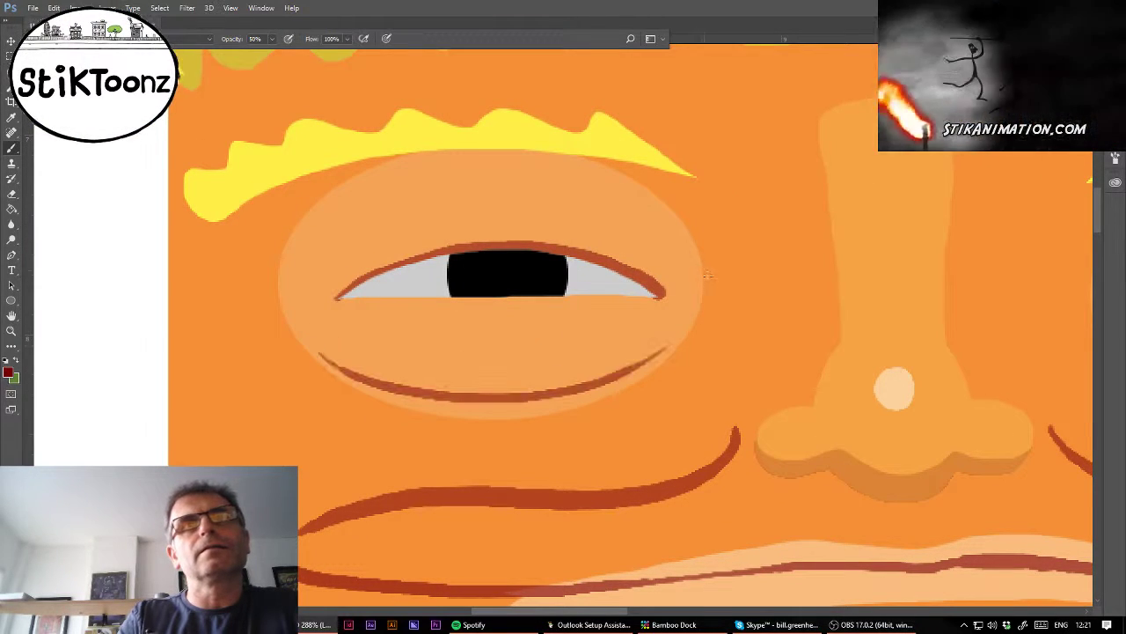
Step: Brush a thinner, shorter dark red wrinkle at 50% opacity just above the under-eye crease of both eyes
left_click_drag(369, 357, 606, 347)
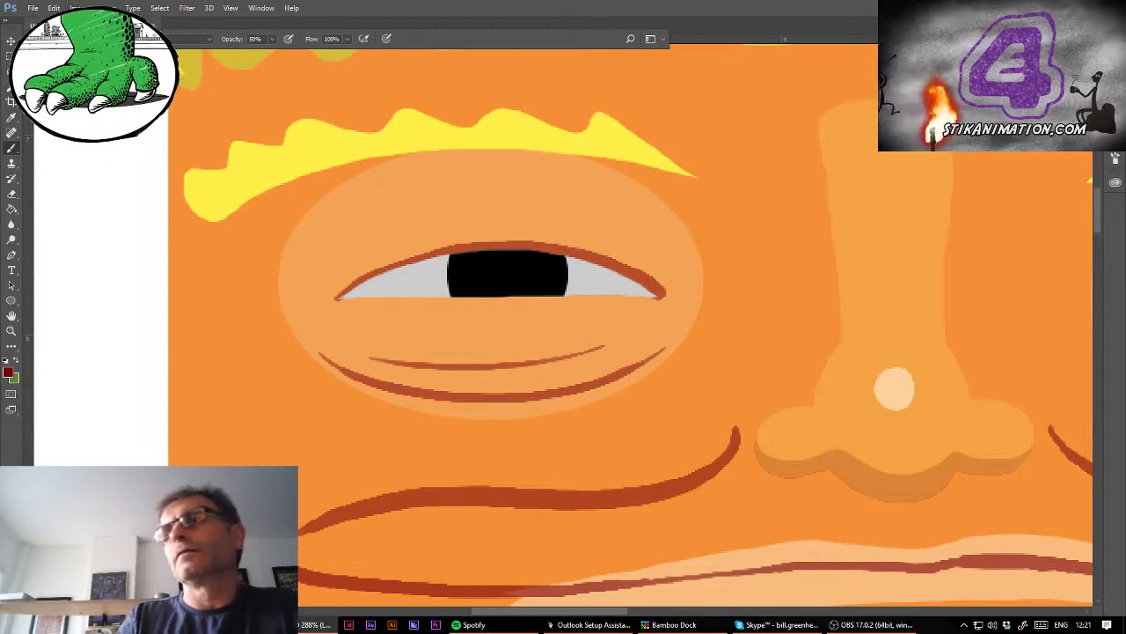
left_click_drag(880, 352, 228, 380)
left_click_drag(486, 373, 714, 403)
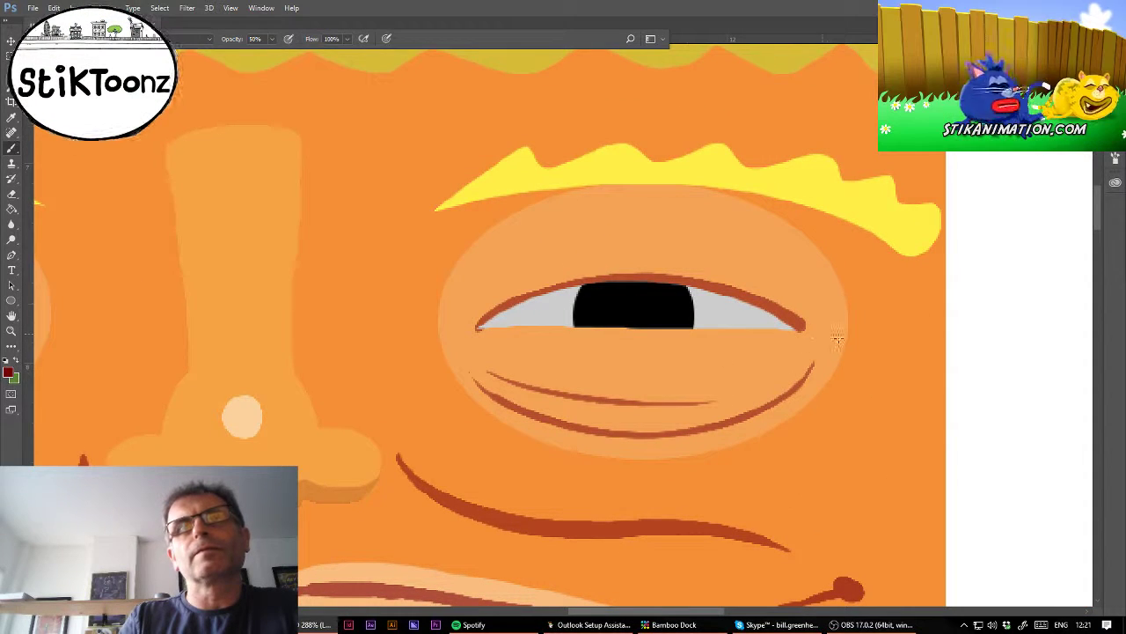
Step: Brush a dark red lower eyelid line at 50% opacity from corner to corner of the left eye
key("ctrl+shift+h")
scroll(646, 326, "up", 1)
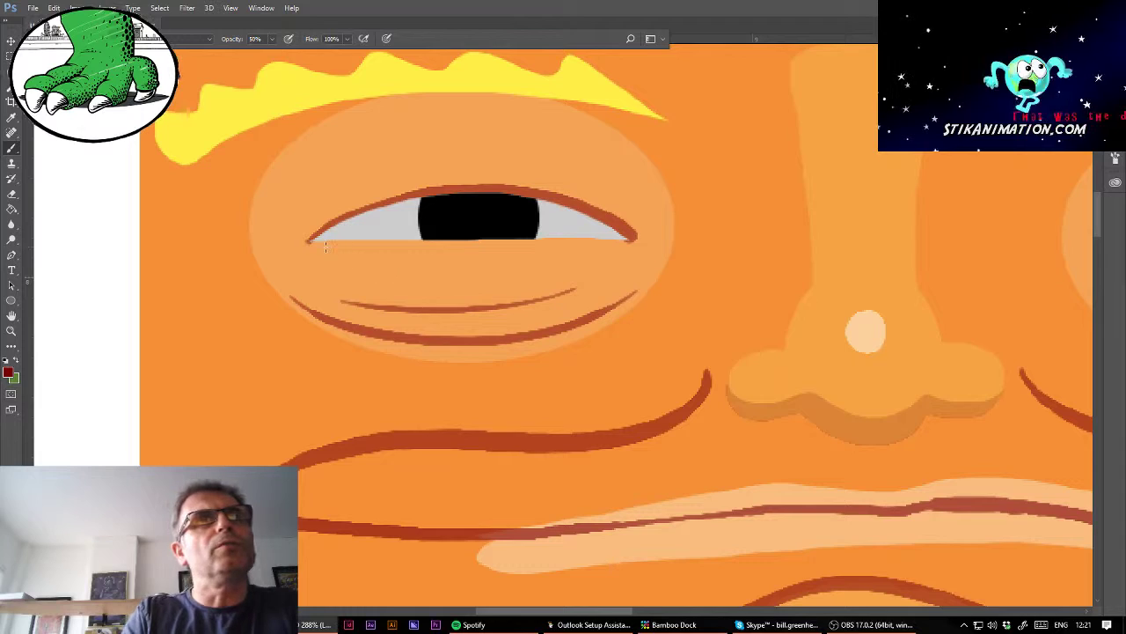
left_click_drag(314, 241, 466, 235)
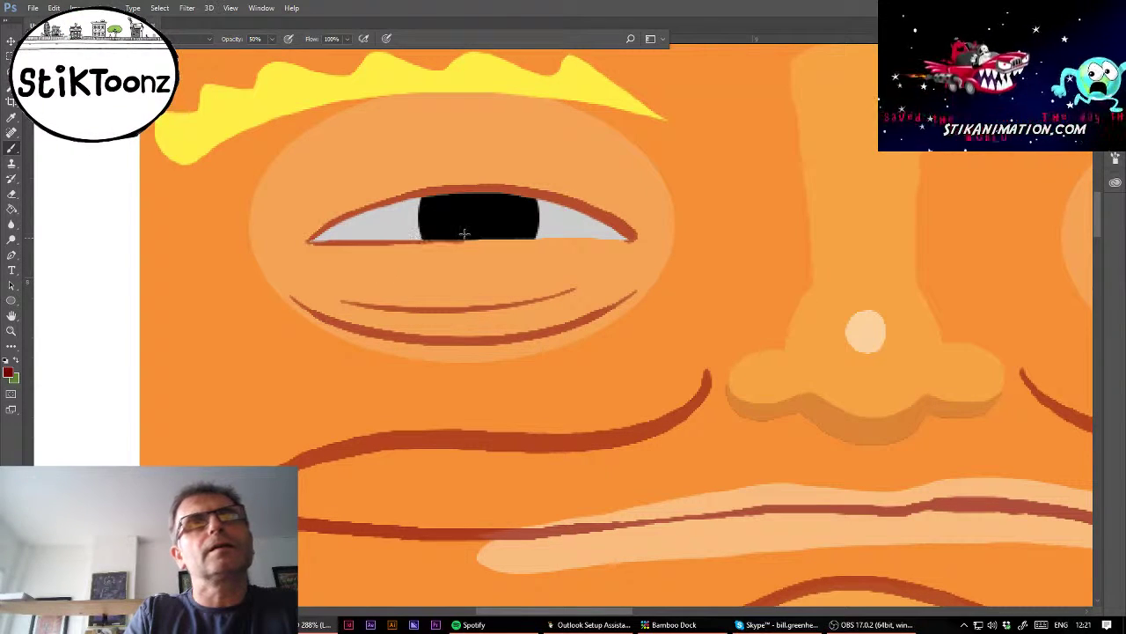
key("ctrl+z")
mouse_move(324, 240)
left_mouse_down()
mouse_move(489, 248)
mouse_move(630, 237)
left_mouse_up()
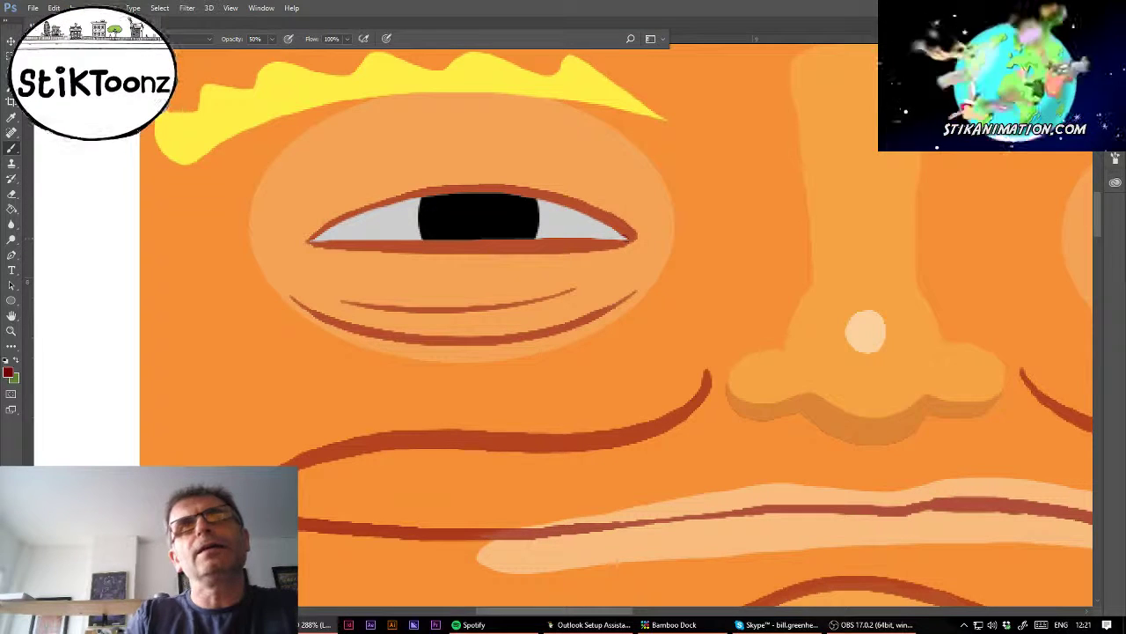
Step: Brush a matching dark red lower eyelid line at 50% opacity along the bottom edge of the right eye
left_click_drag(420, 247, 768, 243)
key("ctrl+z")
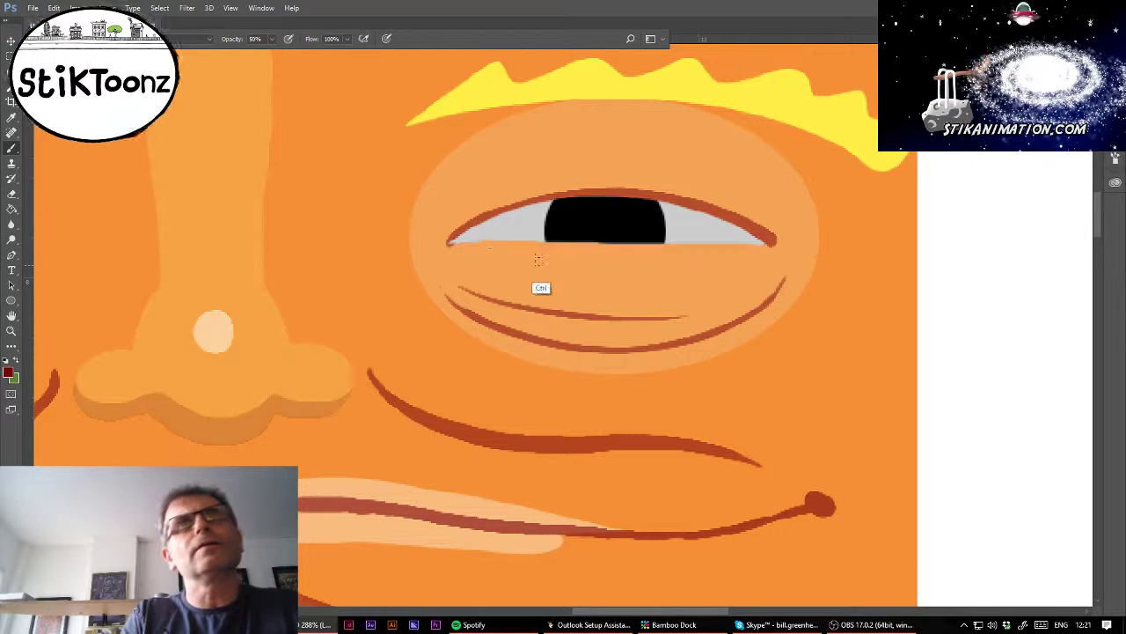
left_click_drag(457, 244, 749, 243)
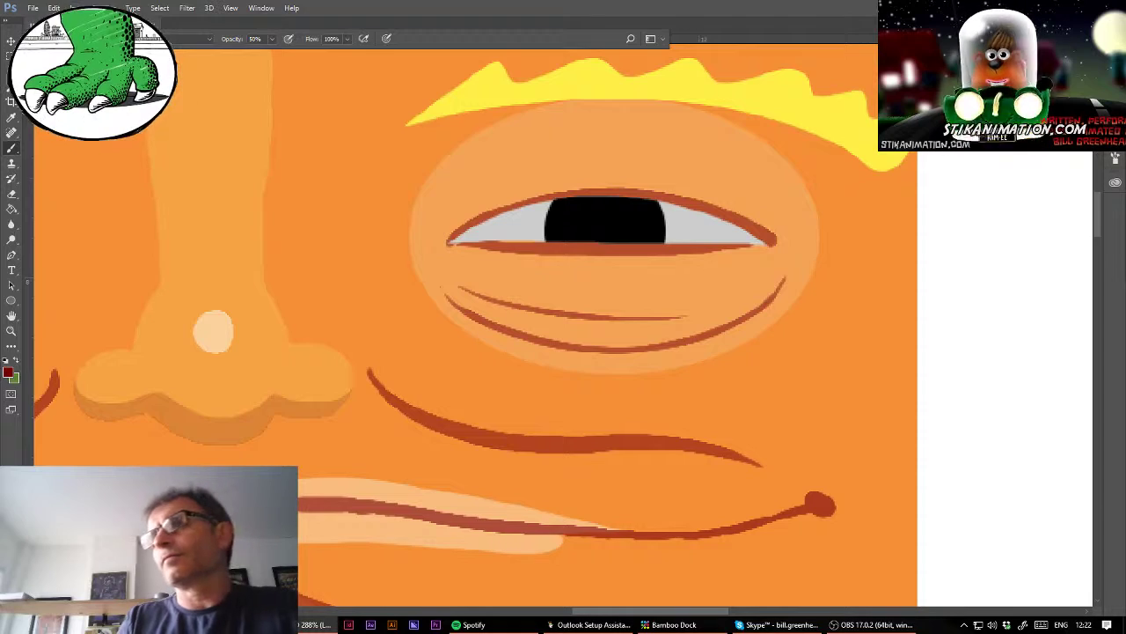
Step: Set the brush to white at 30% opacity and paint a curved highlight above the outer part of both upper eyelids
key("ctrl+minus")
key("ctrl+minus")
key("ctrl+minus")
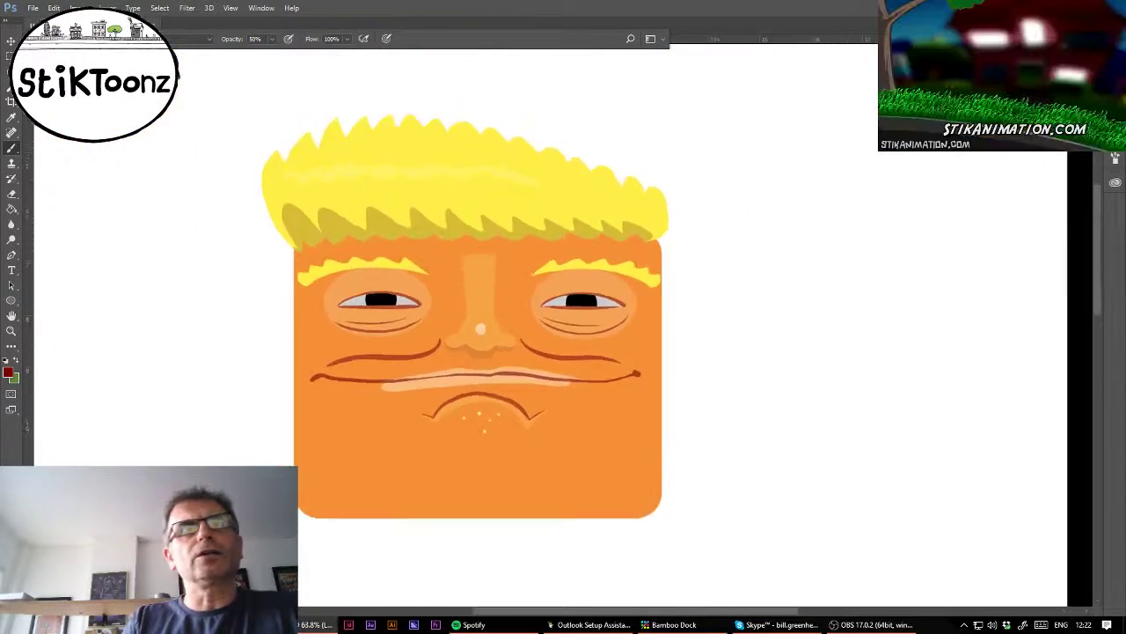
key("ctrl+plus")
key("ctrl+plus")
scroll(523, 320, "up", 2)
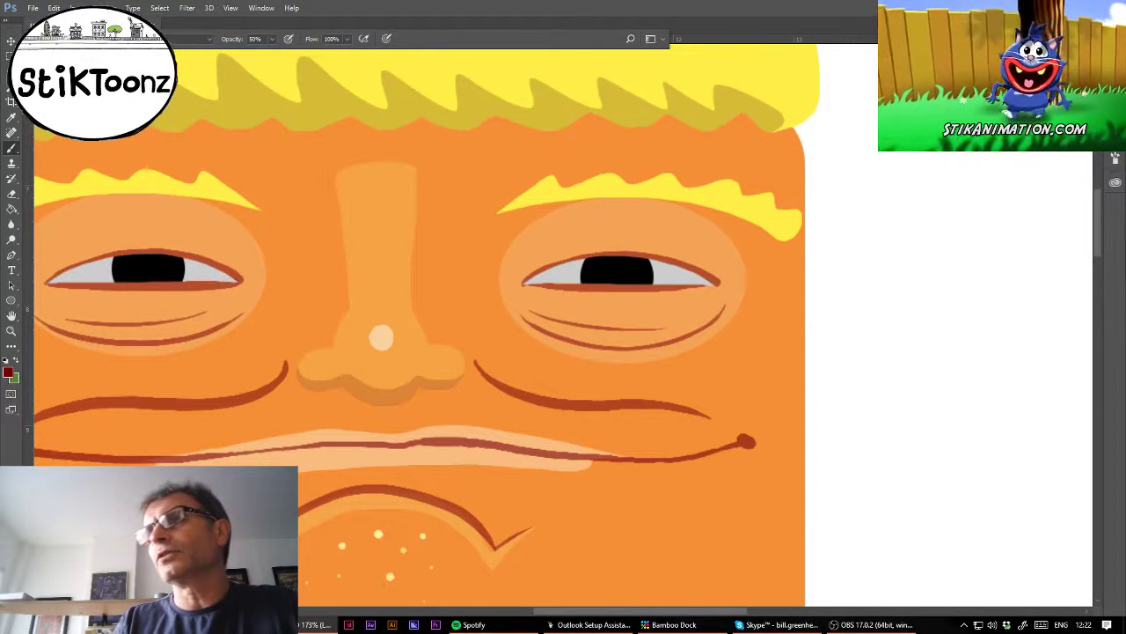
left_click_drag(381, 337, 757, 440)
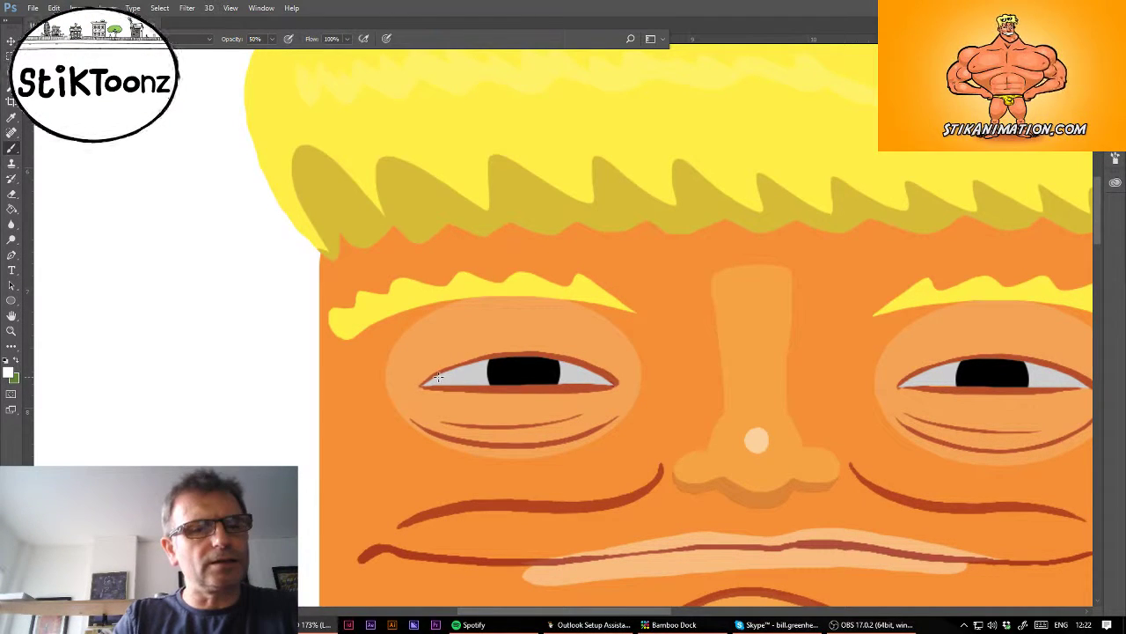
mouse_move(426, 386)
left_mouse_down()
mouse_move(432, 361)
mouse_move(479, 345)
mouse_move(553, 356)
mouse_move(475, 354)
mouse_move(444, 368)
left_mouse_up()
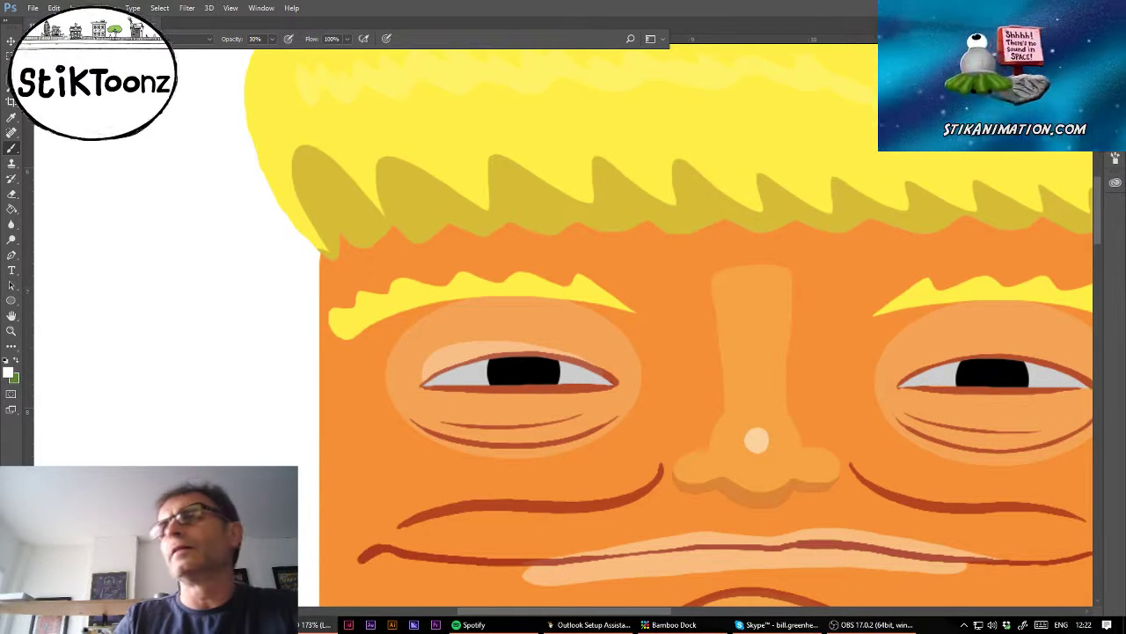
left_click_drag(721, 352, 500, 352)
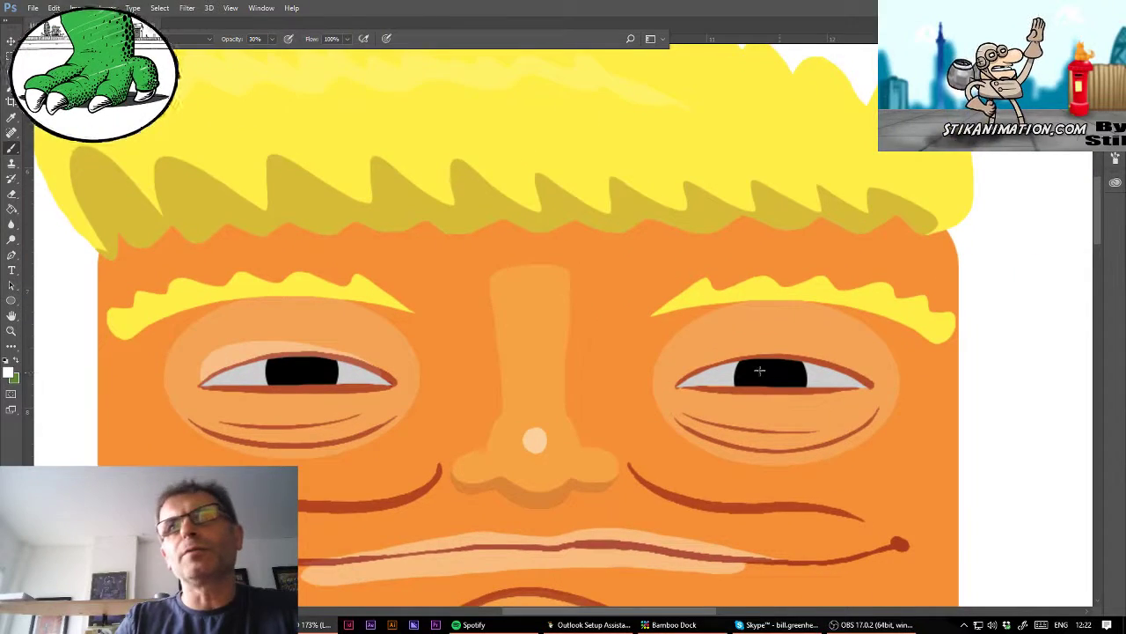
mouse_move(684, 382)
left_mouse_down()
mouse_move(788, 353)
mouse_move(841, 353)
mouse_move(862, 373)
left_mouse_up()
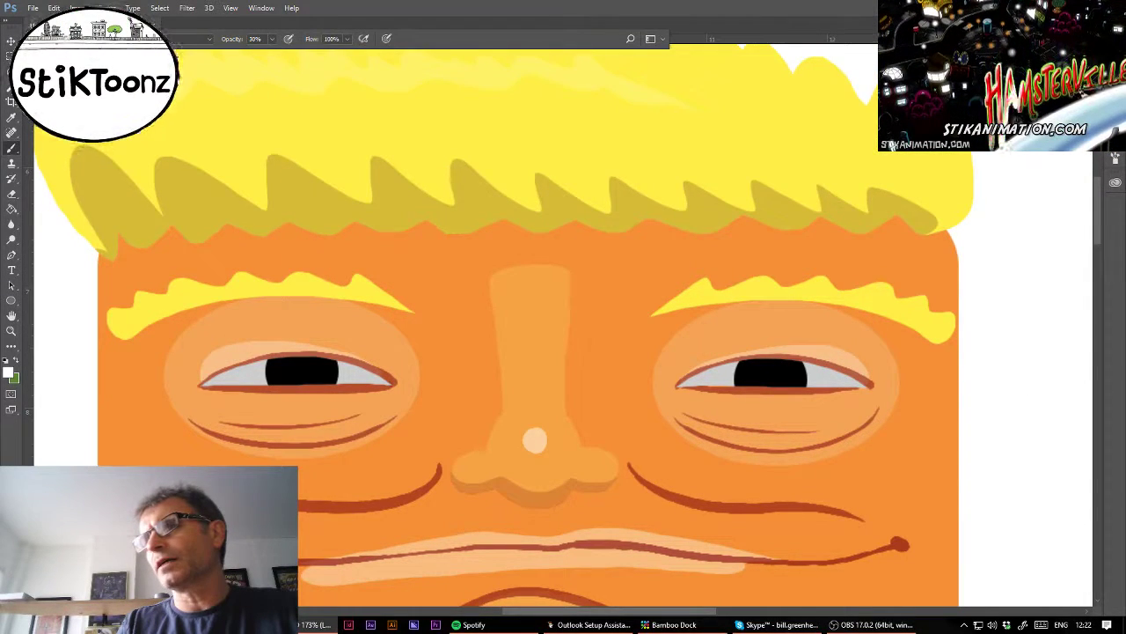
Step: Add a round white glint at 100% brush opacity to the upper-left part of both pupils
key("0")
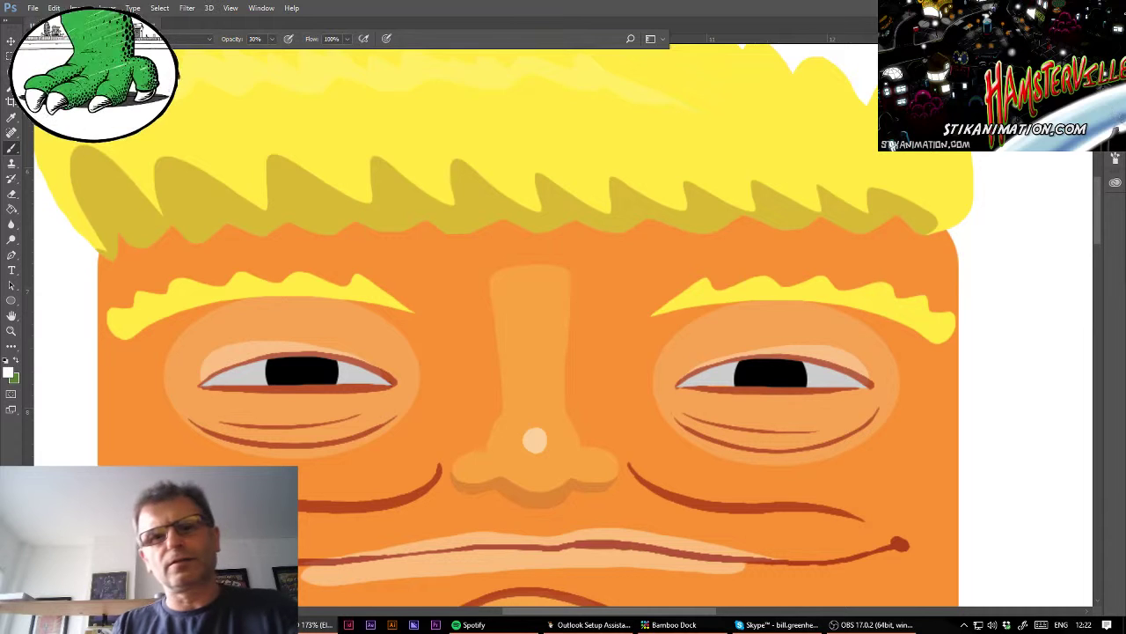
left_click(749, 368)
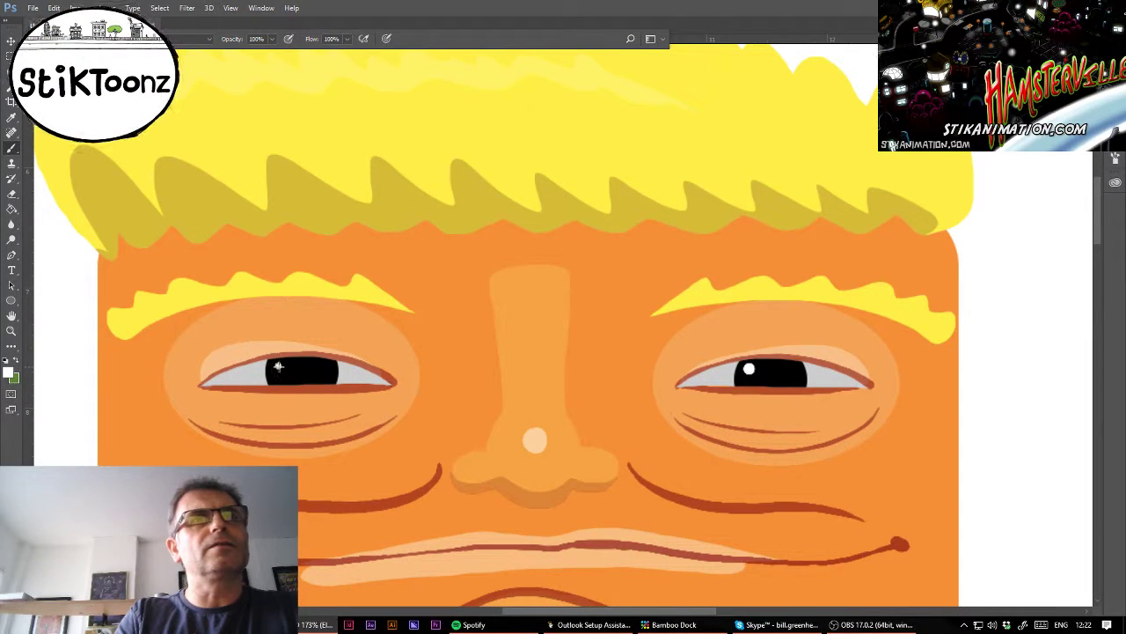
left_click(279, 366)
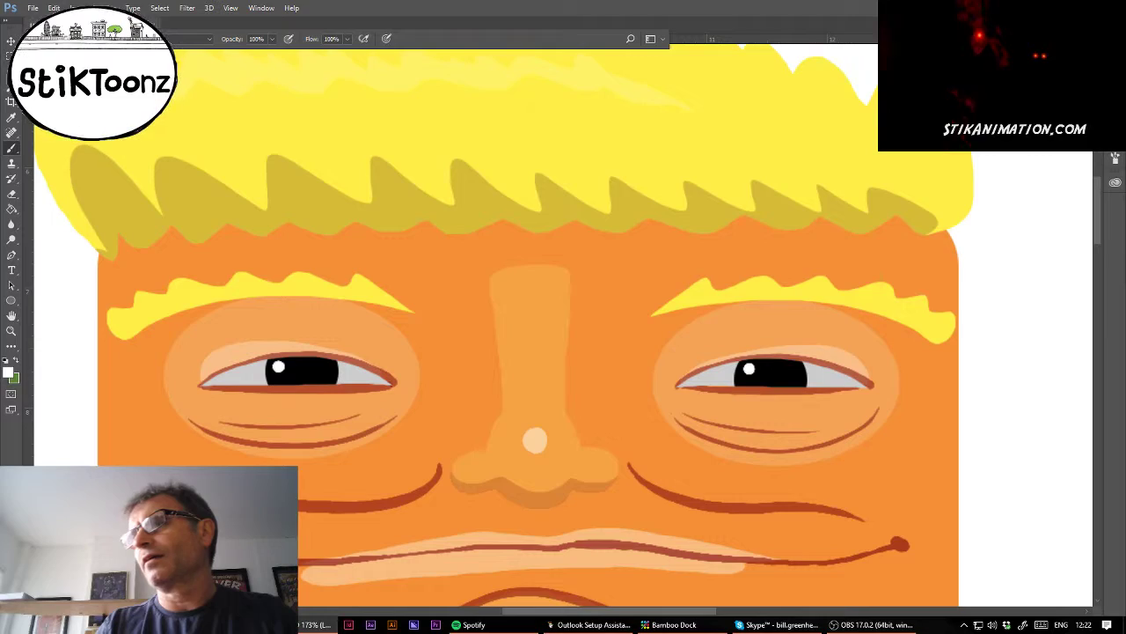
Step: Lasso an iris outline slightly wider than the pupil around the left eye's pupil and add a matching one around the right
key("l")
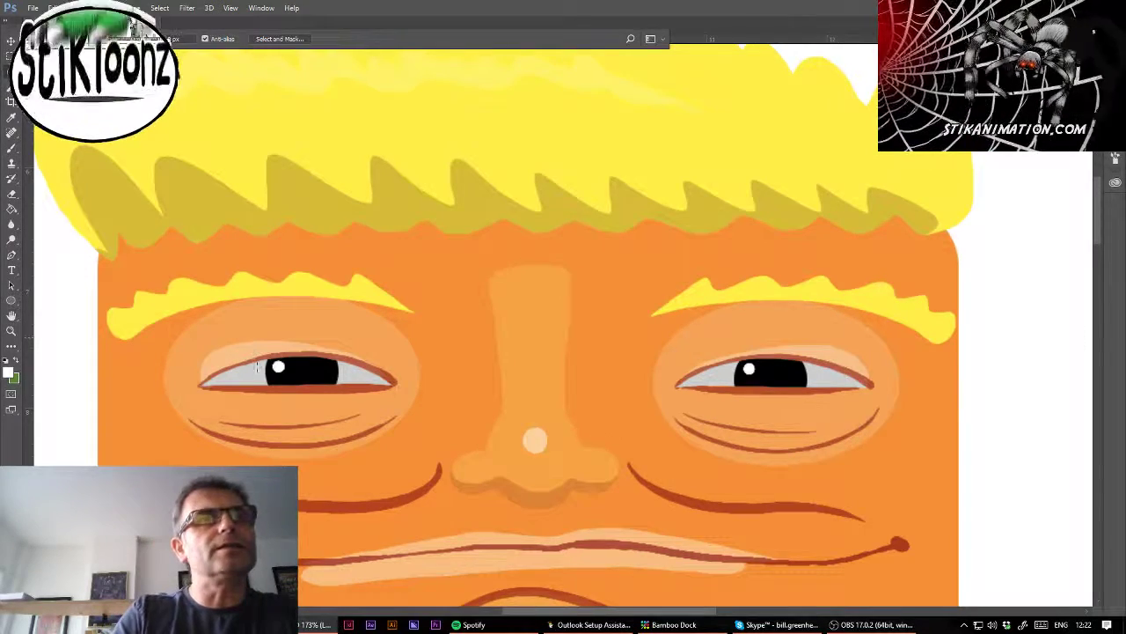
left_click_drag(260, 385, 330, 388)
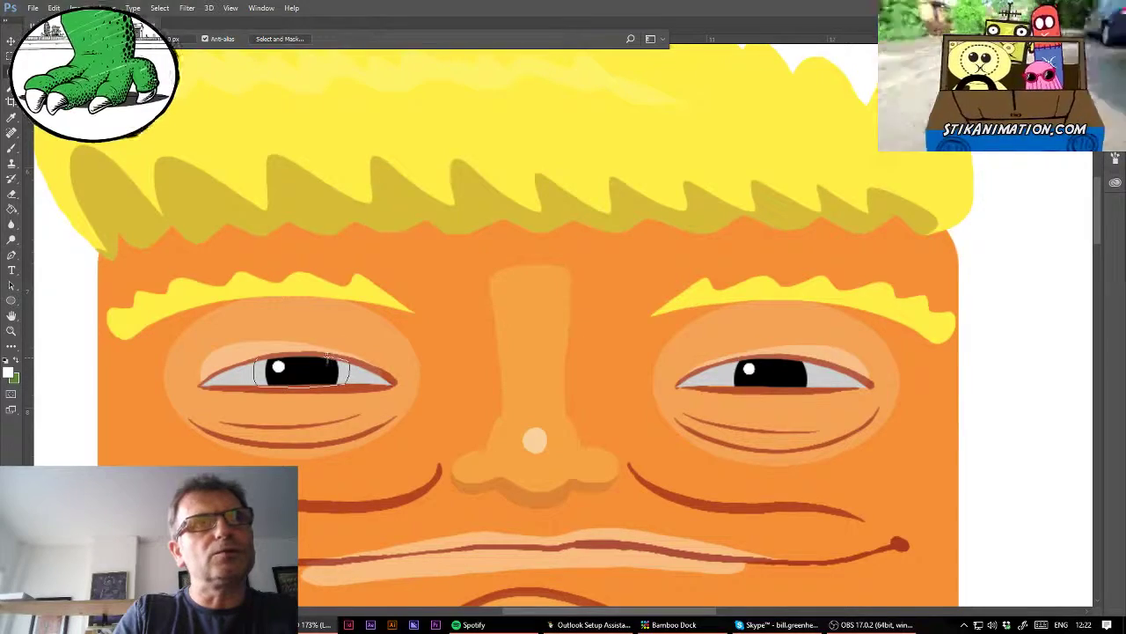
left_click_drag(259, 360, 255, 380)
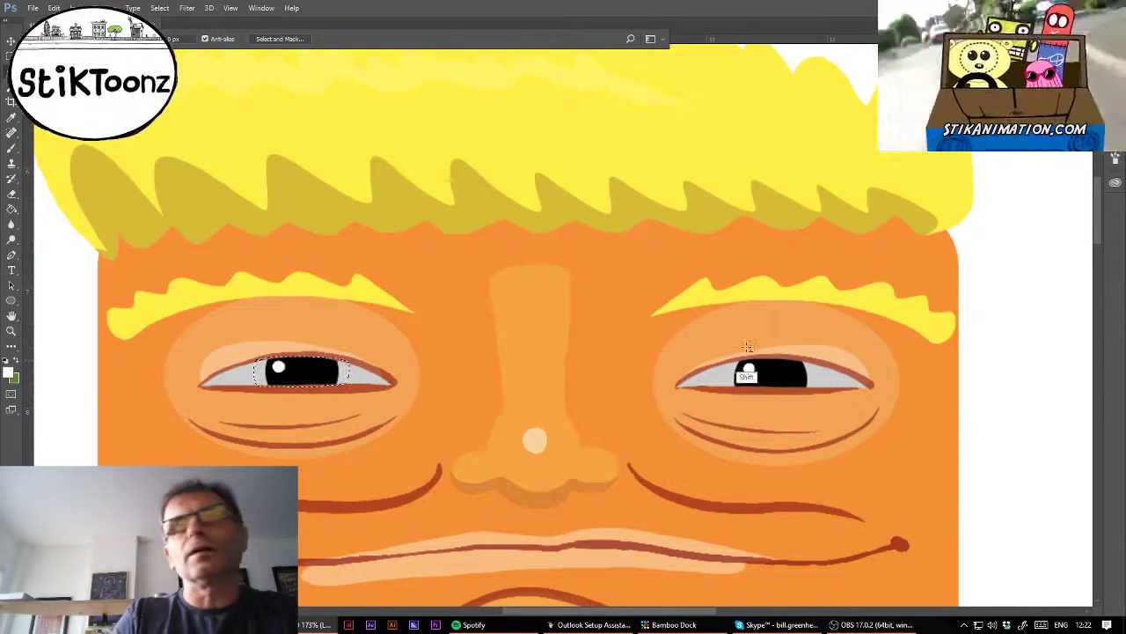
mouse_move(730, 360)
left_mouse_down()
mouse_move(734, 392)
mouse_move(822, 386)
mouse_move(816, 360)
mouse_move(774, 359)
left_mouse_up()
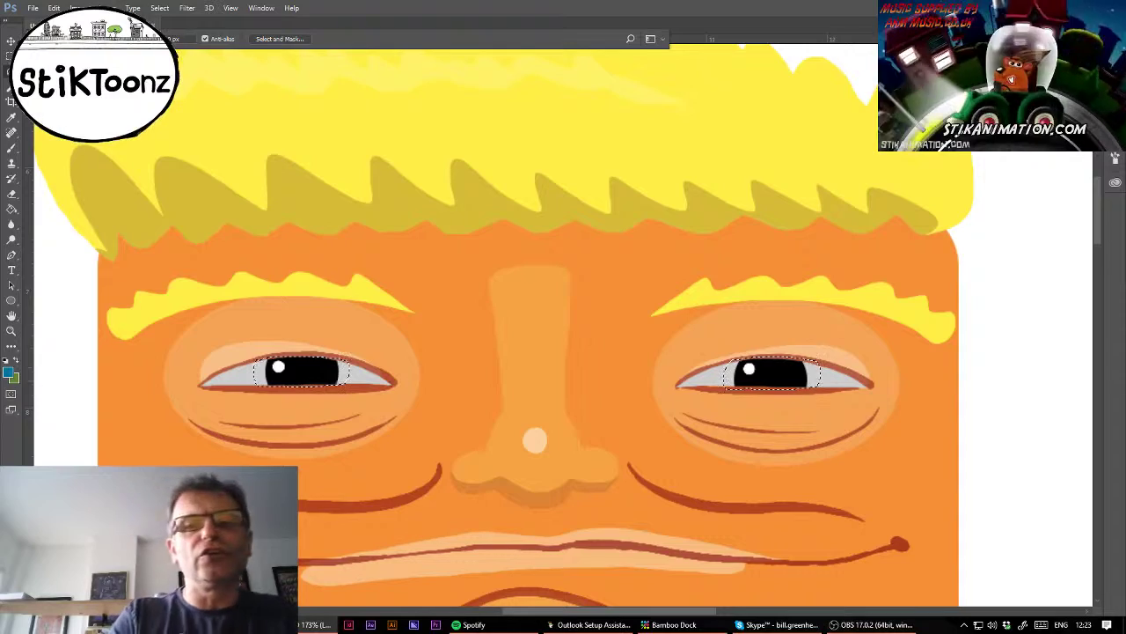
Step: Fill both iris selections with blue at 100% opacity, then deselect and raise the iris layer above the eye whites
left_click(11, 208)
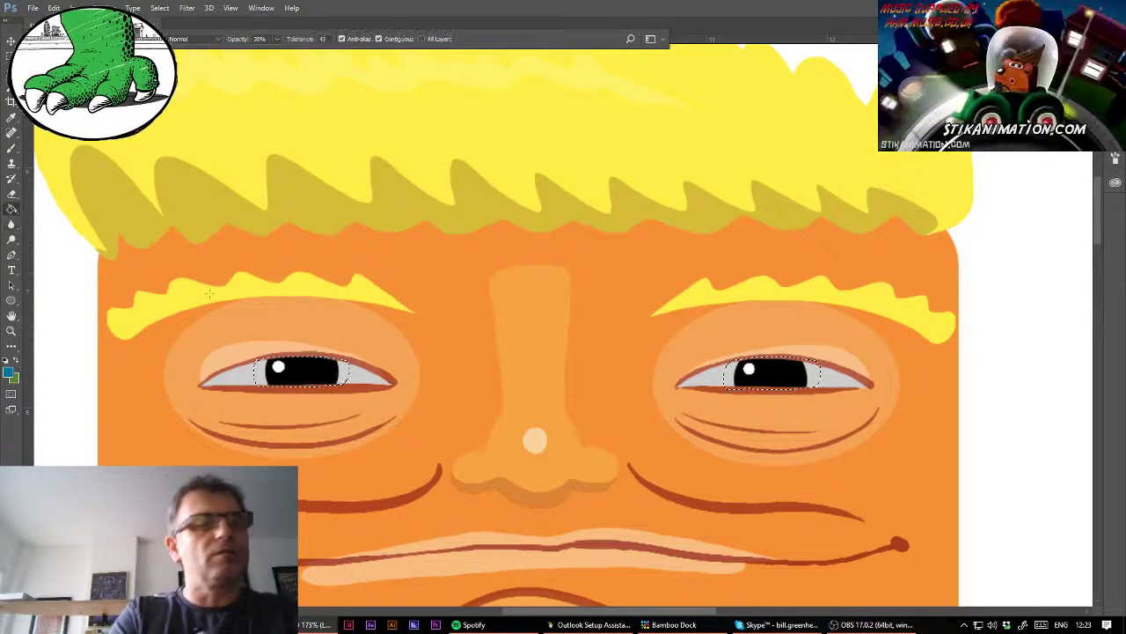
key("0")
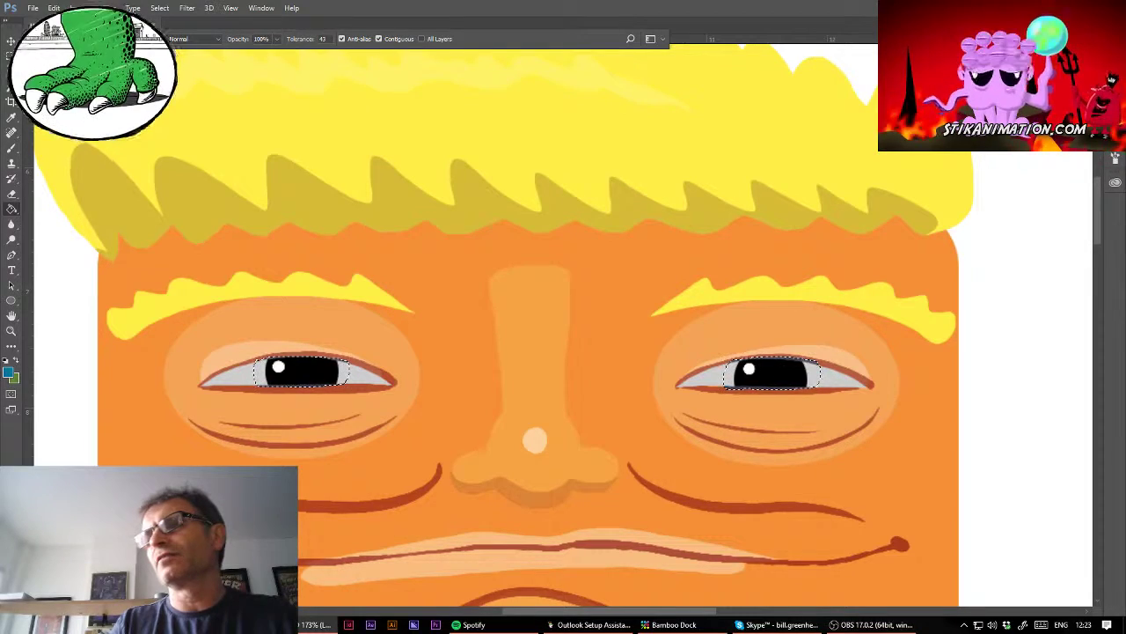
left_click(11, 331)
left_click_drag(269, 381, 285, 369)
key("ctrl+d")
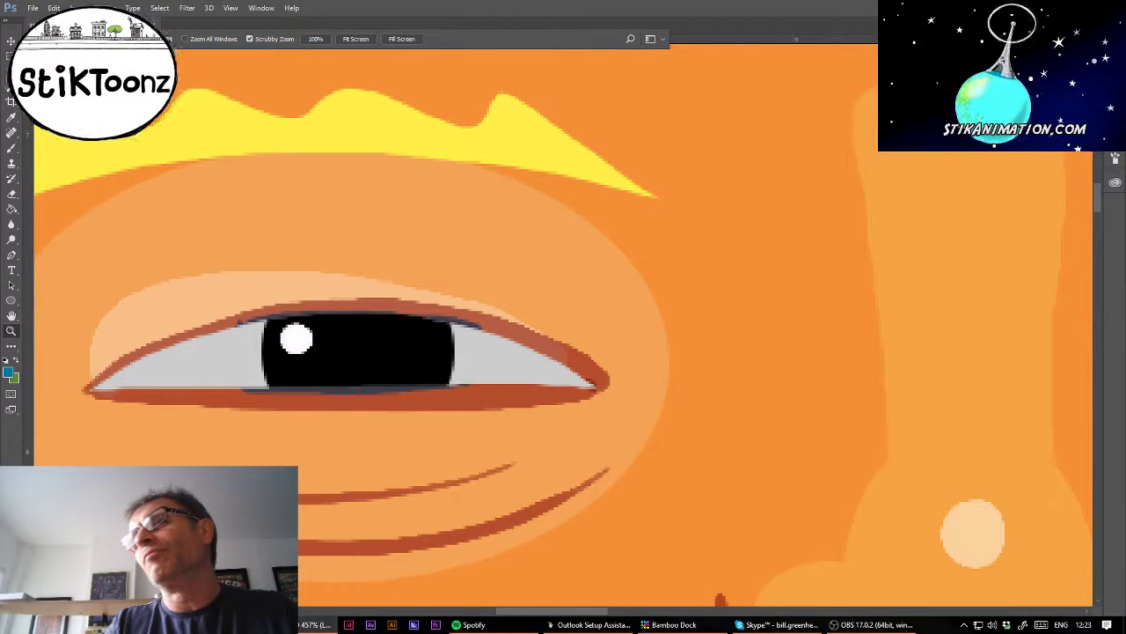
key("ctrl+]")
key("ctrl+]")
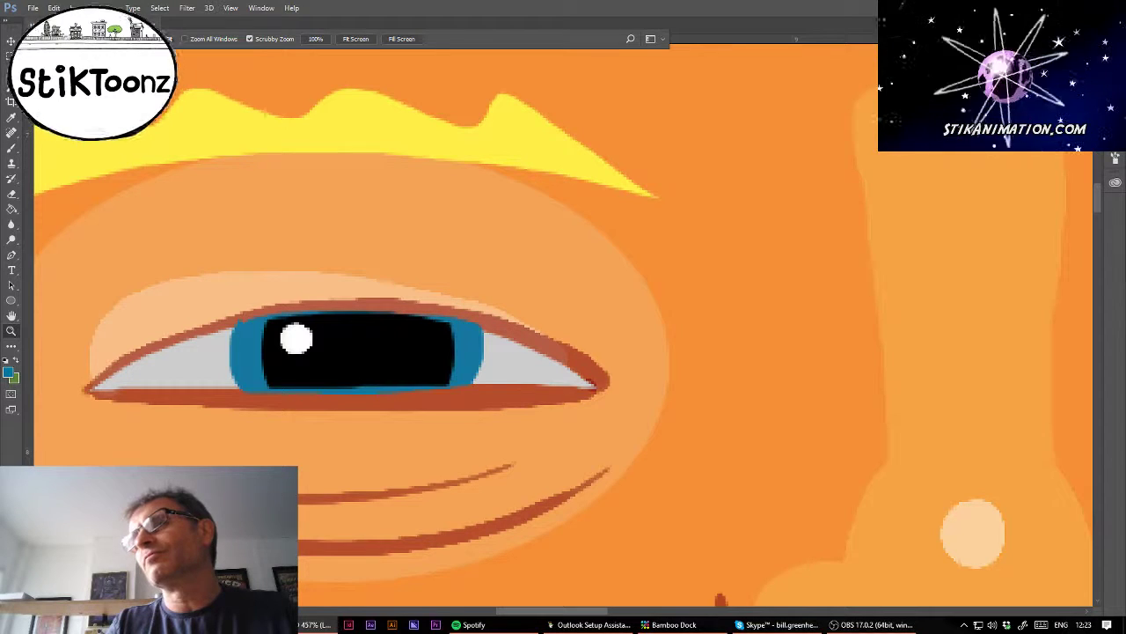
Step: Erase the blue iris colour that overlaps the lower and upper eyelid lines of the left eye
left_click(11, 193)
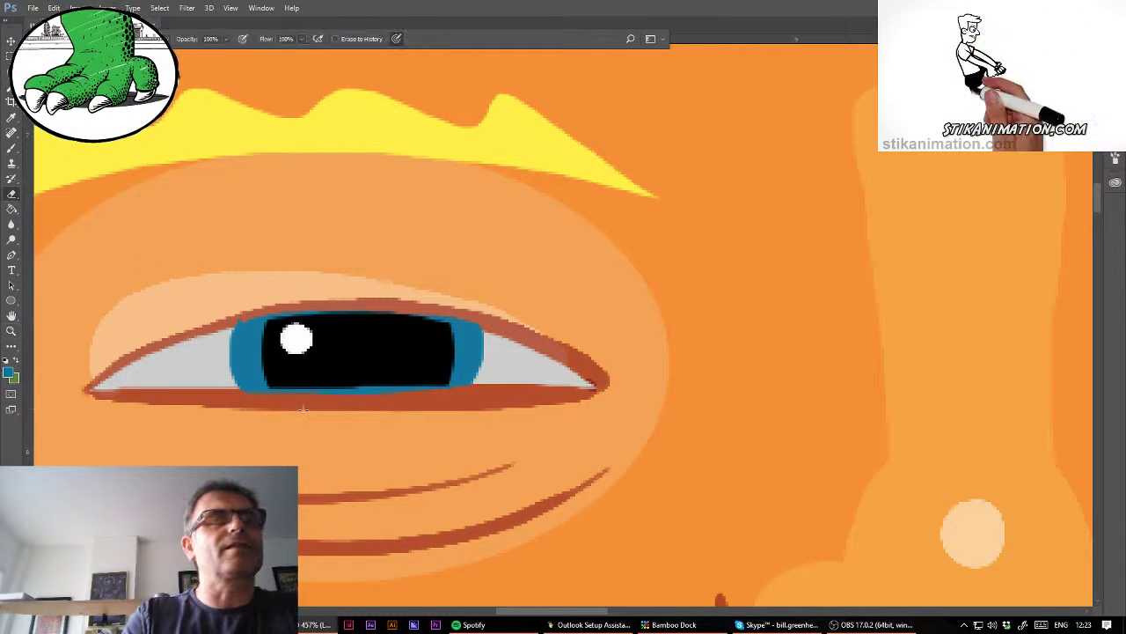
mouse_move(301, 409)
left_mouse_down()
mouse_move(234, 400)
mouse_move(378, 402)
left_mouse_up()
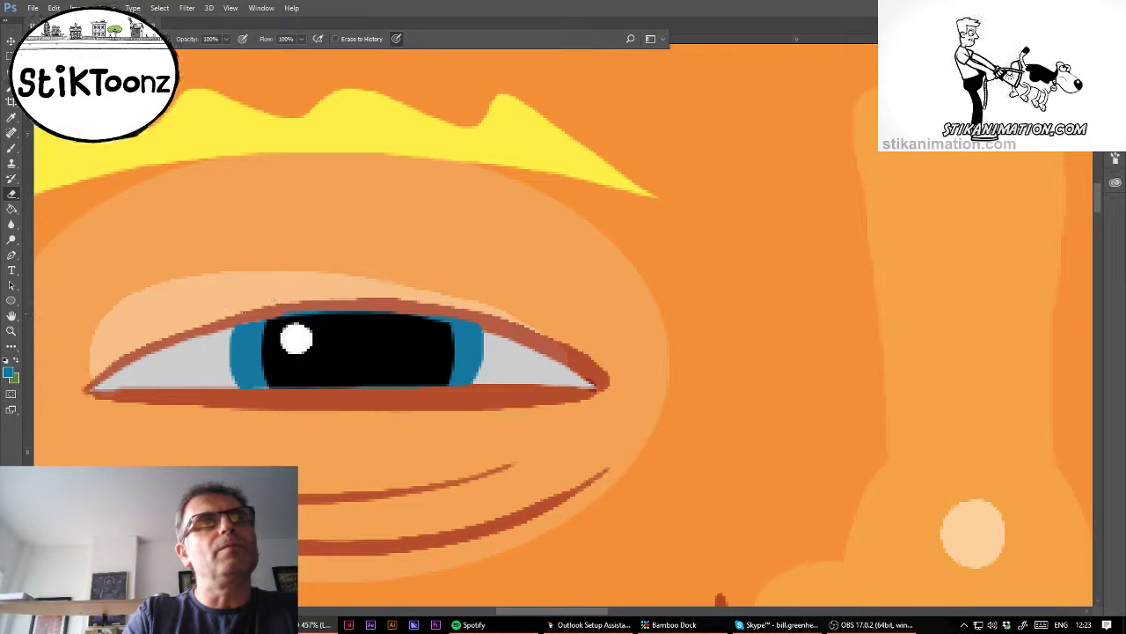
mouse_move(275, 306)
left_mouse_down()
mouse_move(455, 307)
mouse_move(595, 342)
left_mouse_up()
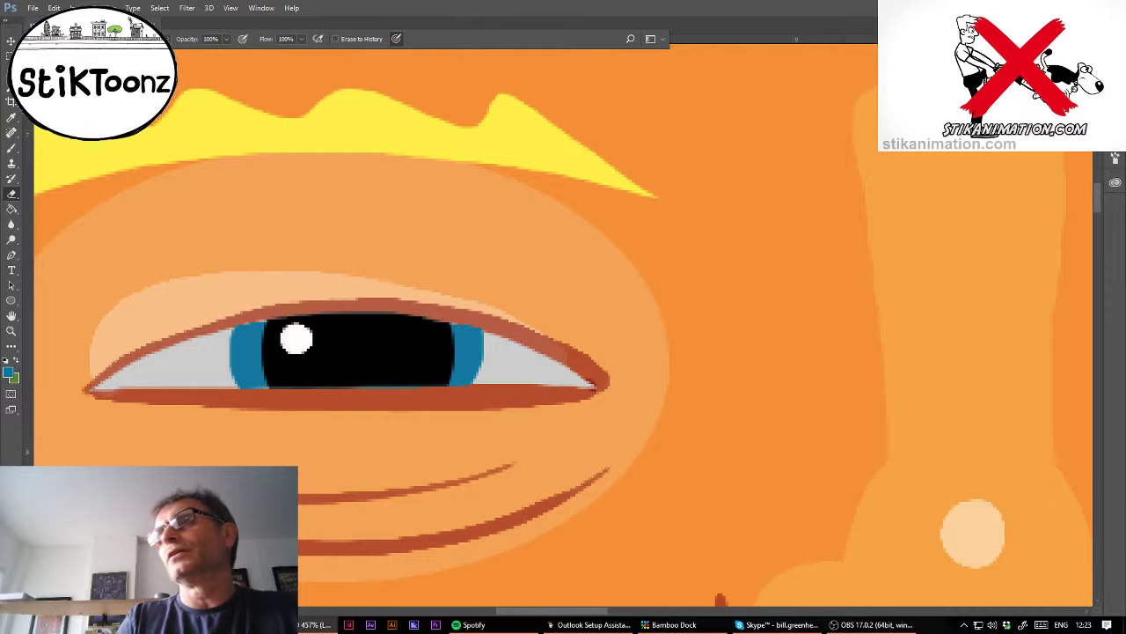
Step: Erase the blue iris colour that spills over the eyelid lines of the right eye
left_click_drag(1056, 405, 148, 365)
mouse_move(563, 357)
left_mouse_down()
mouse_move(779, 361)
mouse_move(867, 347)
left_mouse_up()
key("ctrl+z")
left_click_drag(576, 273, 767, 261)
left_click_drag(686, 261, 828, 273)
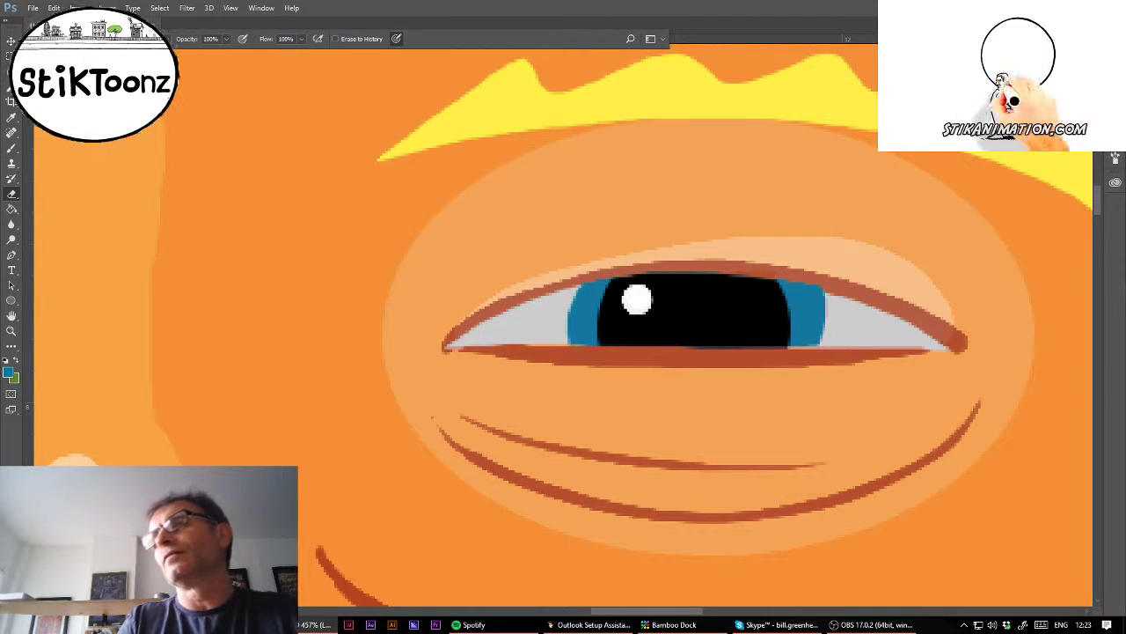
Step: Examine the whole face to judge how the eyes look with their irises
key("ctrl+minus")
key("ctrl+minus")
key("ctrl+minus")
key("ctrl+minus")
key("ctrl+minus")
key("ctrl+minus")
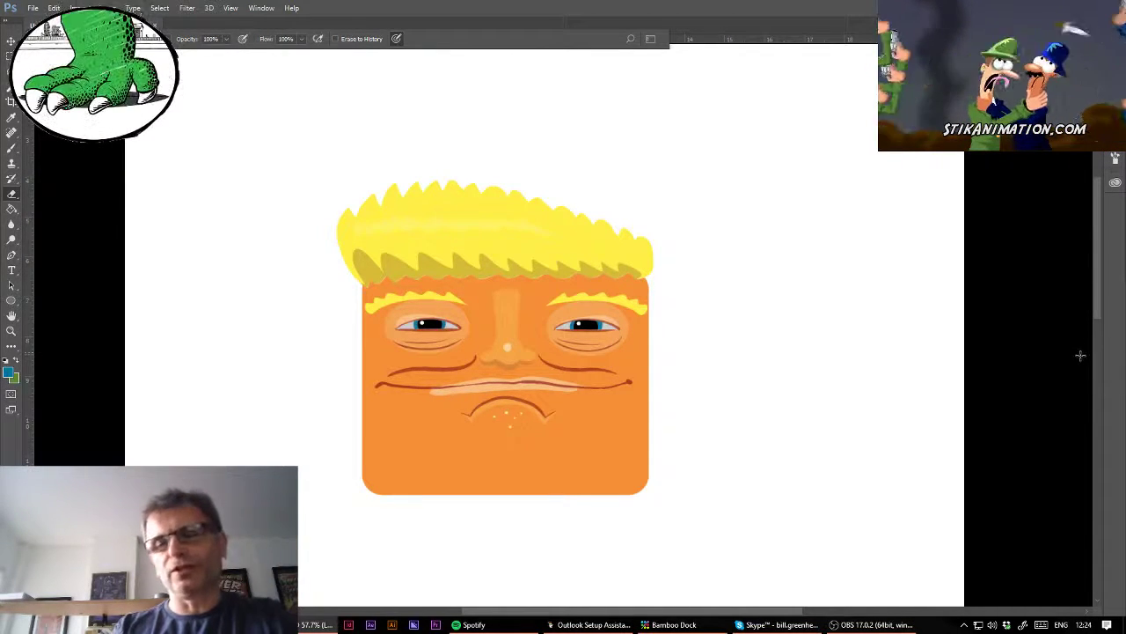
left_click_drag(532, 440, 583, 377)
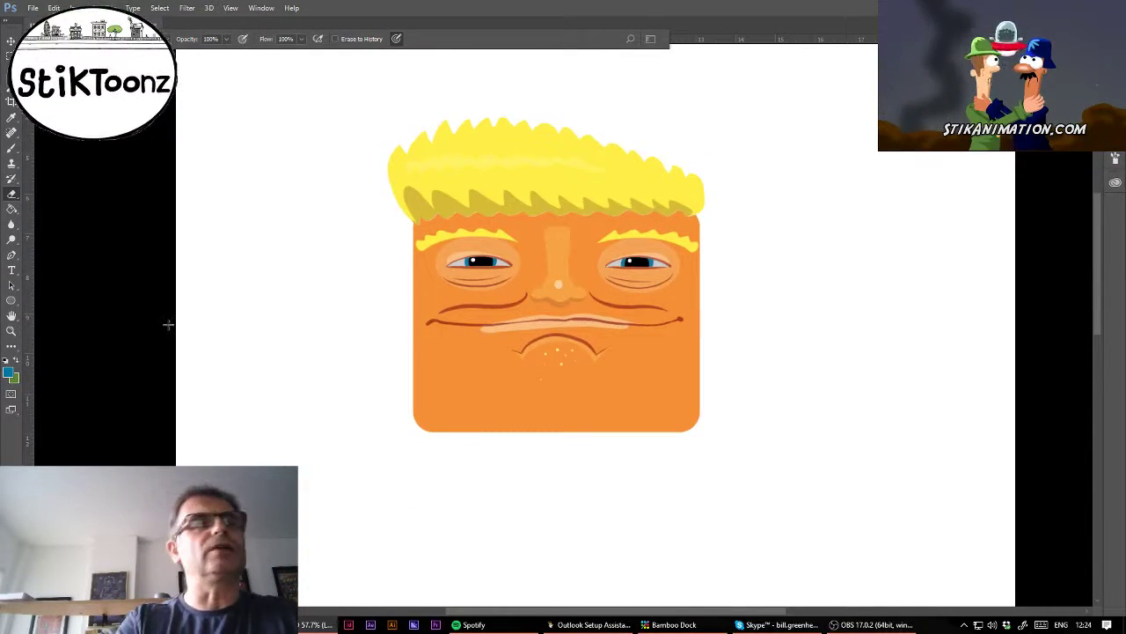
Step: Build up layered white highlights on the nose tip and add a single highlight to each nostril at 30% brush opacity
left_click(12, 331)
left_click_drag(551, 288, 625, 320)
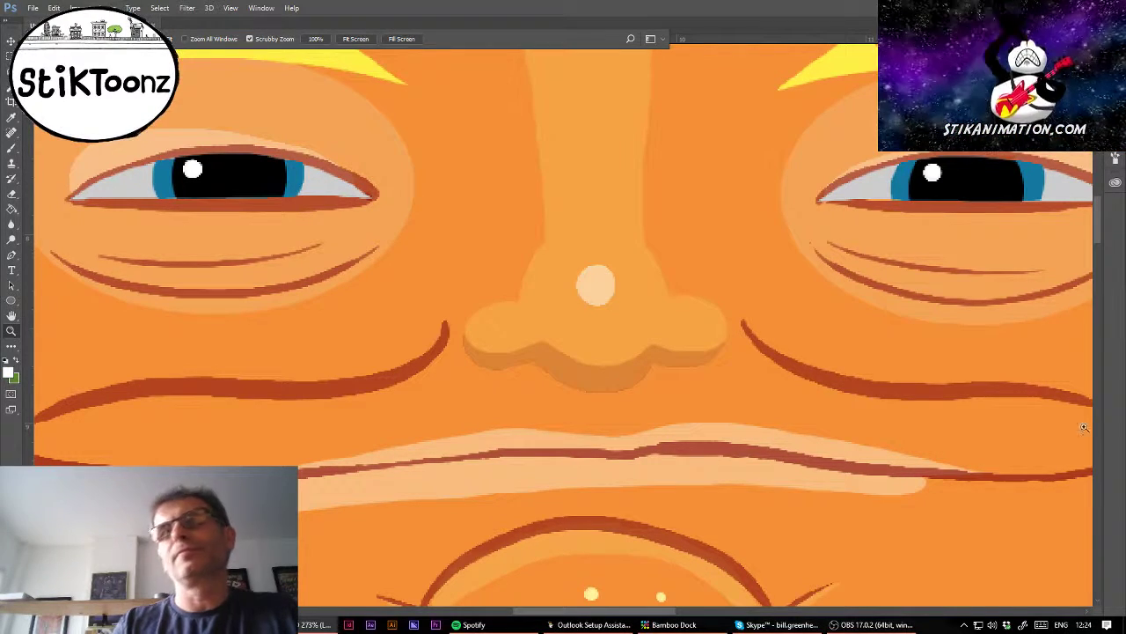
left_click(12, 150)
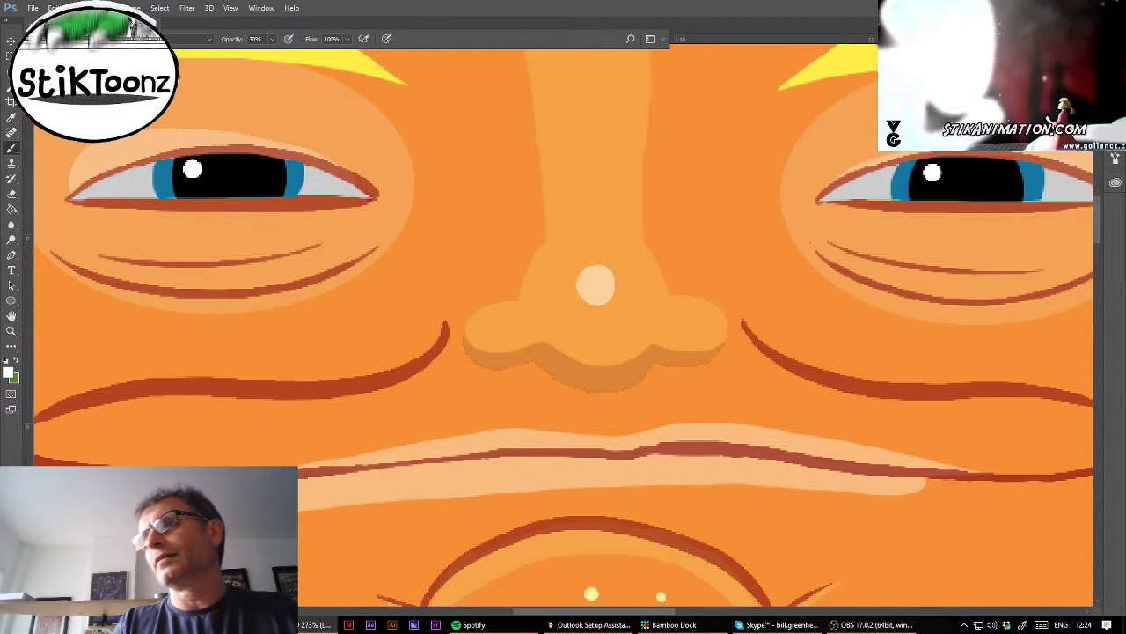
left_click_drag(596, 272, 586, 293)
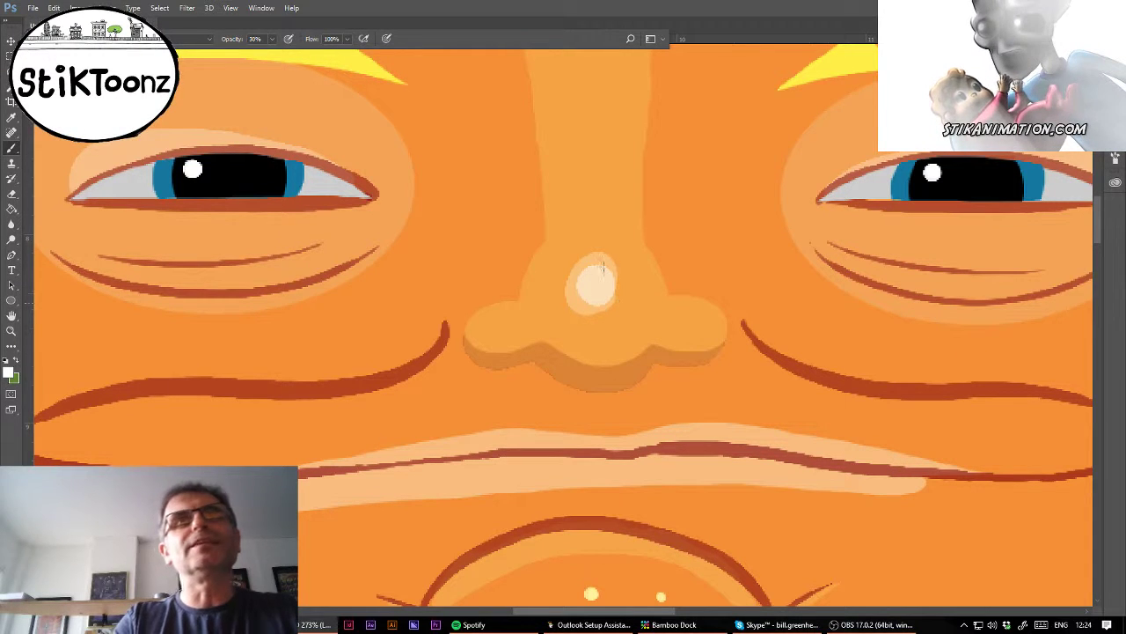
mouse_move(616, 304)
left_mouse_down()
mouse_move(607, 307)
mouse_move(585, 247)
mouse_move(579, 302)
left_mouse_up()
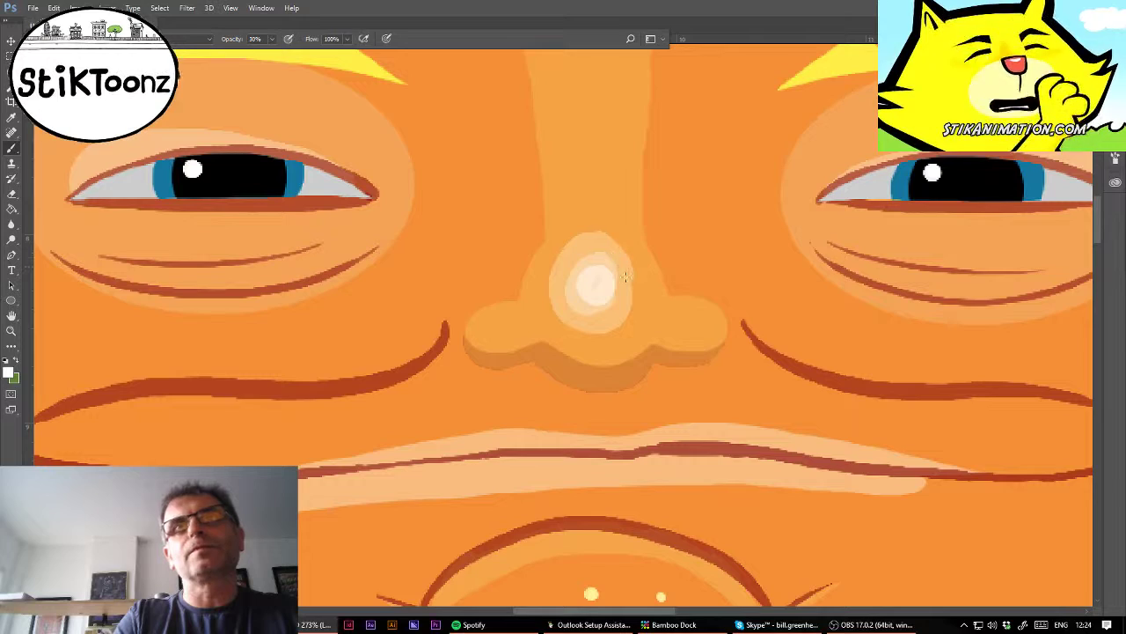
mouse_move(626, 277)
left_mouse_down()
mouse_move(632, 316)
mouse_move(595, 326)
left_mouse_up()
mouse_move(493, 330)
left_mouse_down()
mouse_move(515, 323)
mouse_move(507, 330)
left_mouse_up()
mouse_move(660, 322)
left_mouse_down()
mouse_move(692, 317)
mouse_move(682, 319)
left_mouse_up()
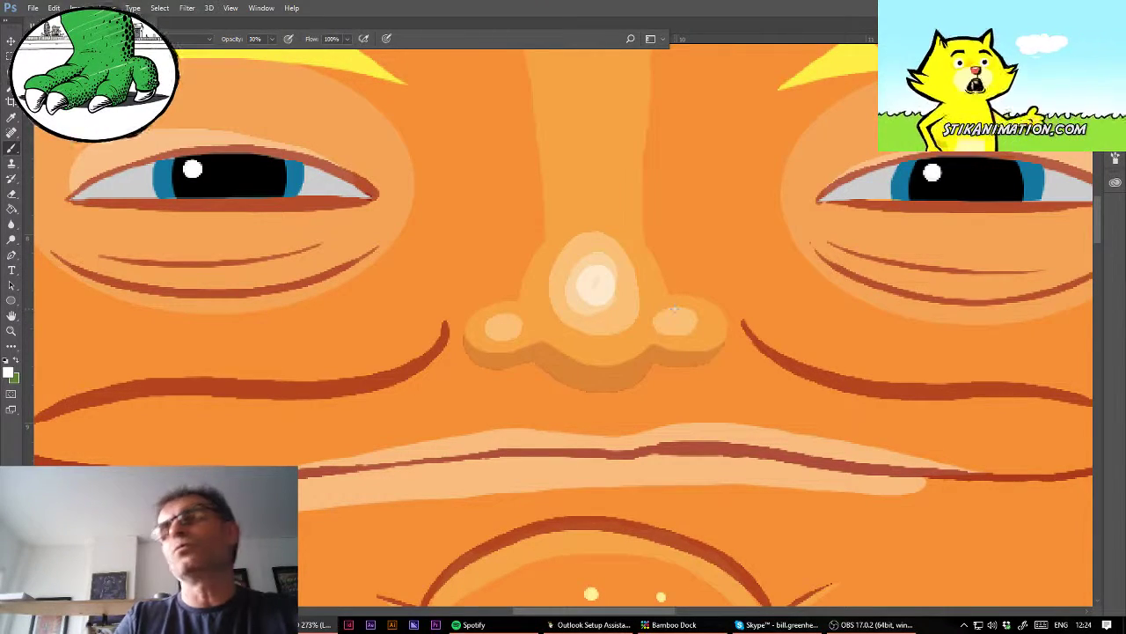
Step: Paint a long vertical white highlight down the bridge of the nose at 30% opacity
scroll(625, 289, "up", 4)
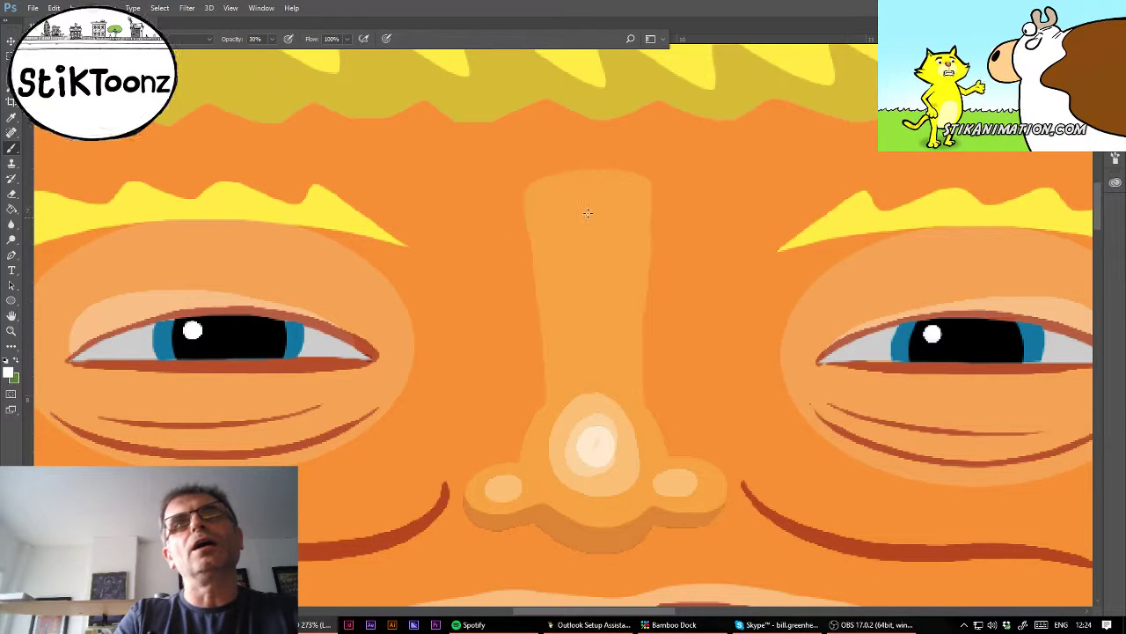
mouse_move(587, 204)
left_mouse_down()
mouse_move(582, 291)
mouse_move(597, 371)
left_mouse_up()
left_click_drag(594, 331, 590, 206)
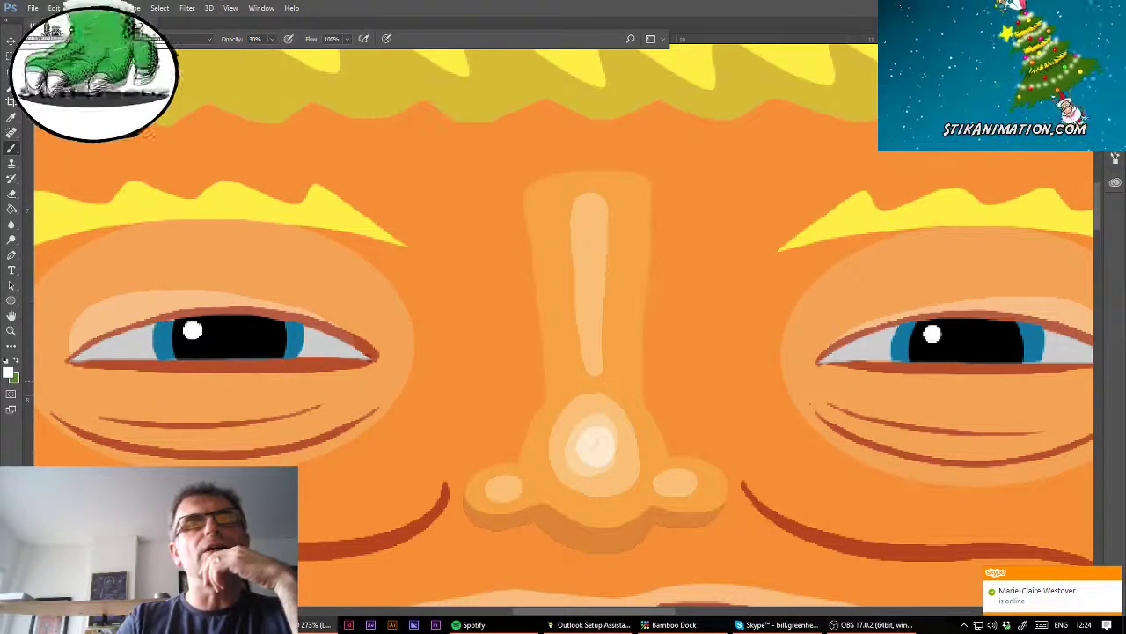
Step: Taper the bridge highlight to a point and trim the nostril highlights into slim crescents with sampled nose orange at 100% opacity
left_click(11, 196)
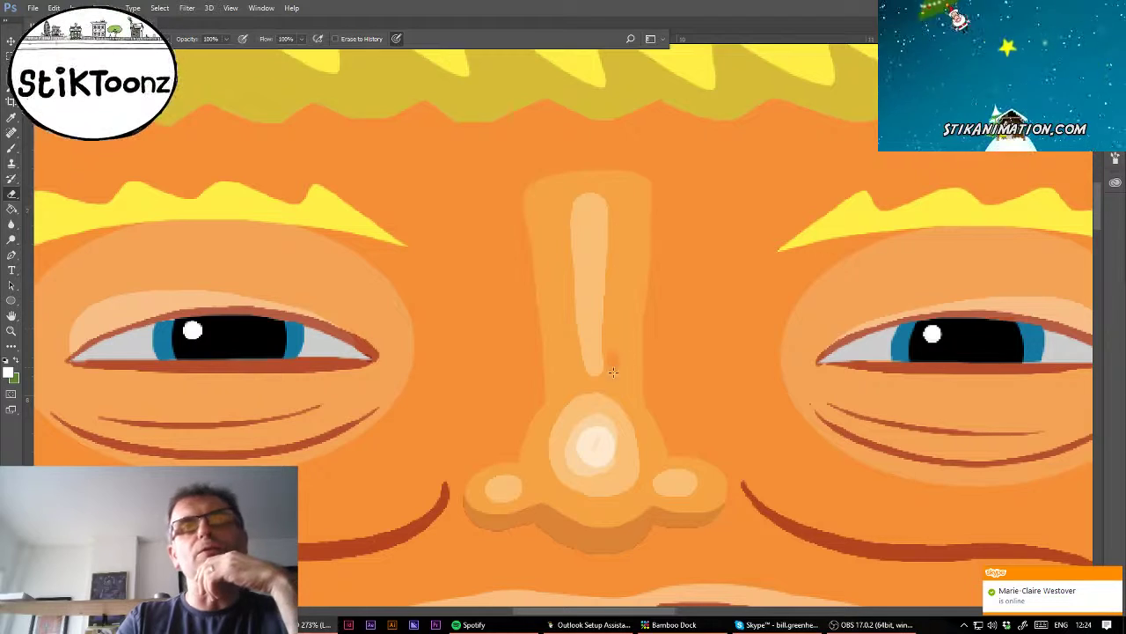
key("ctrl+z")
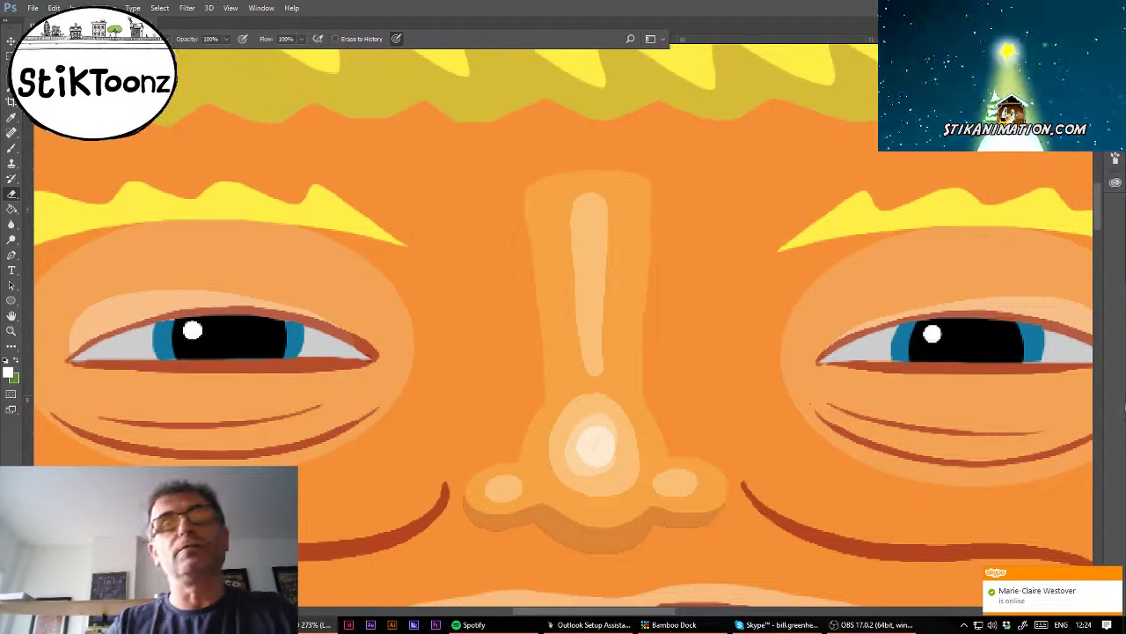
left_click(12, 147)
left_click(625, 306, "alt")
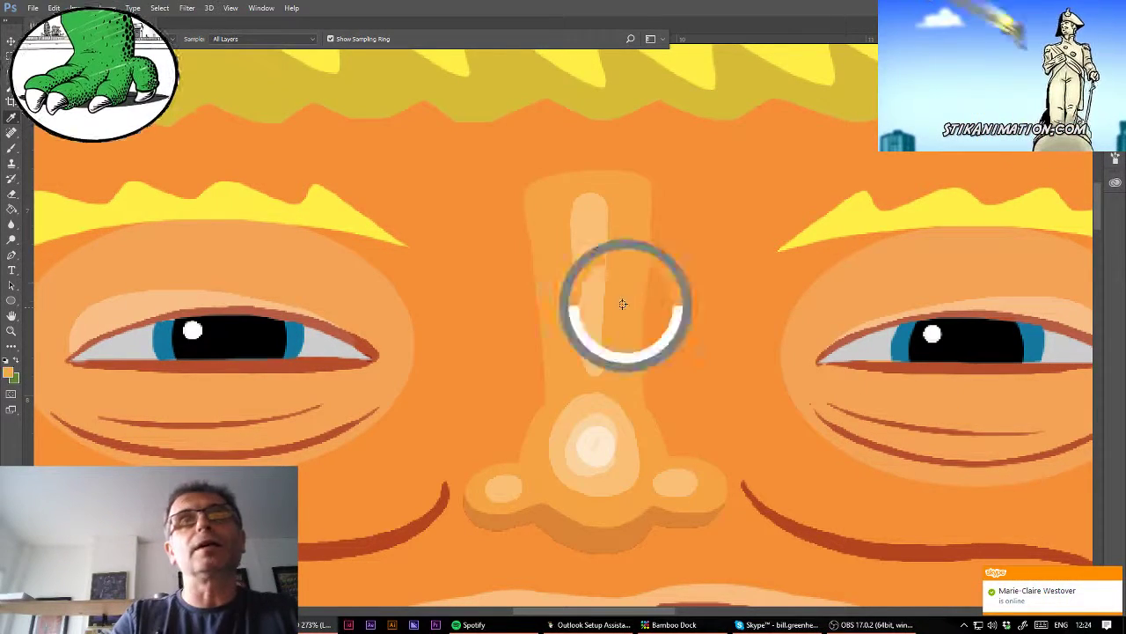
key("0")
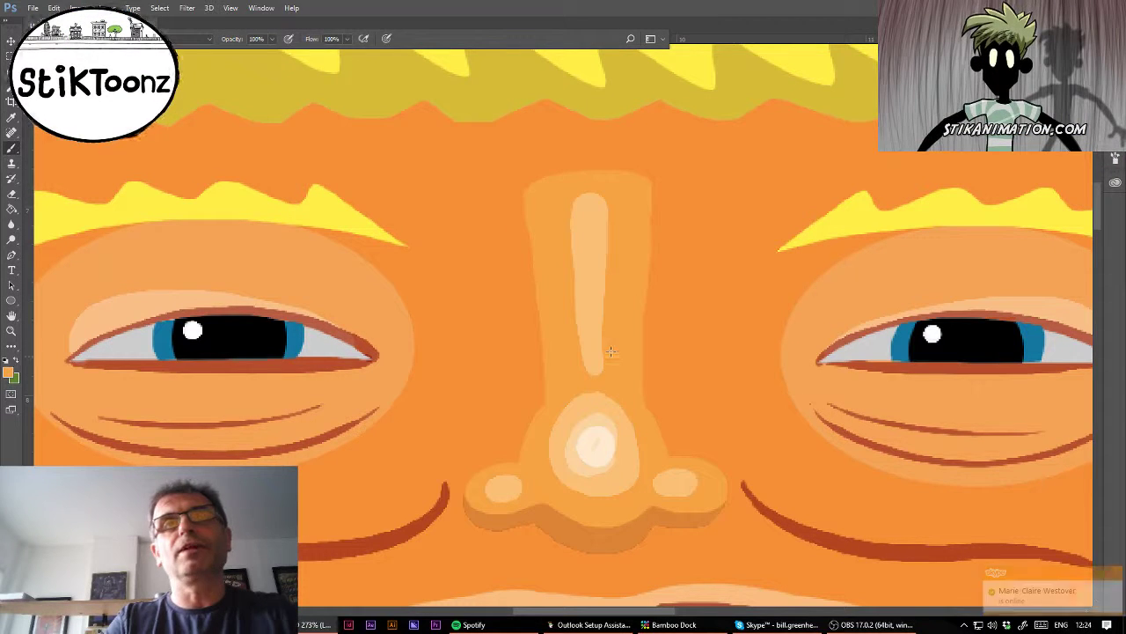
left_click(600, 364)
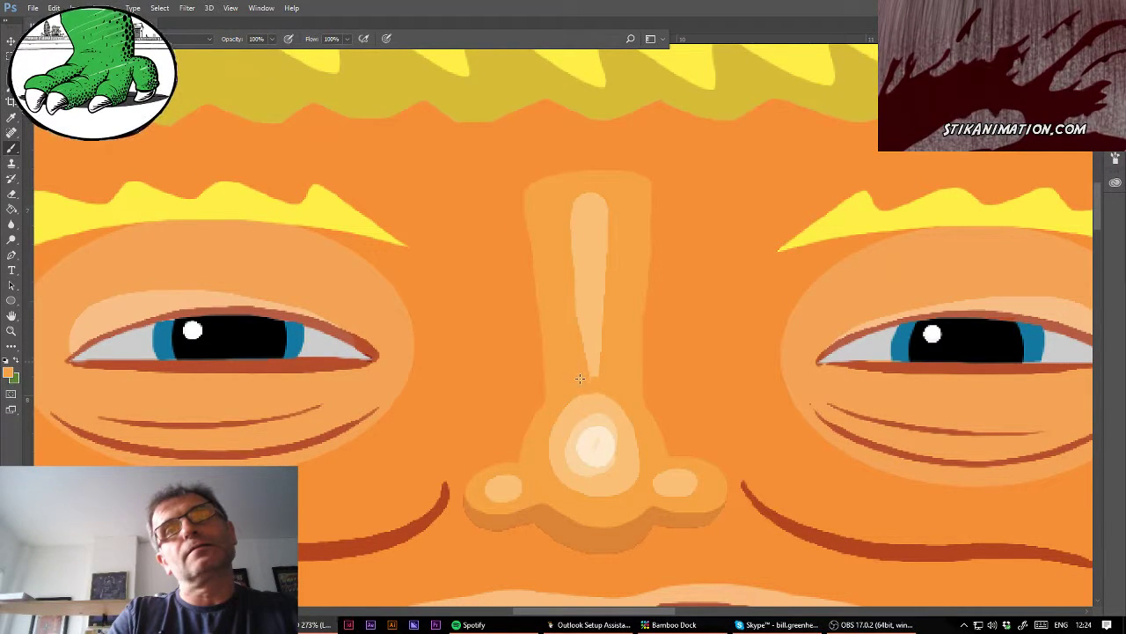
left_click_drag(568, 290, 585, 372)
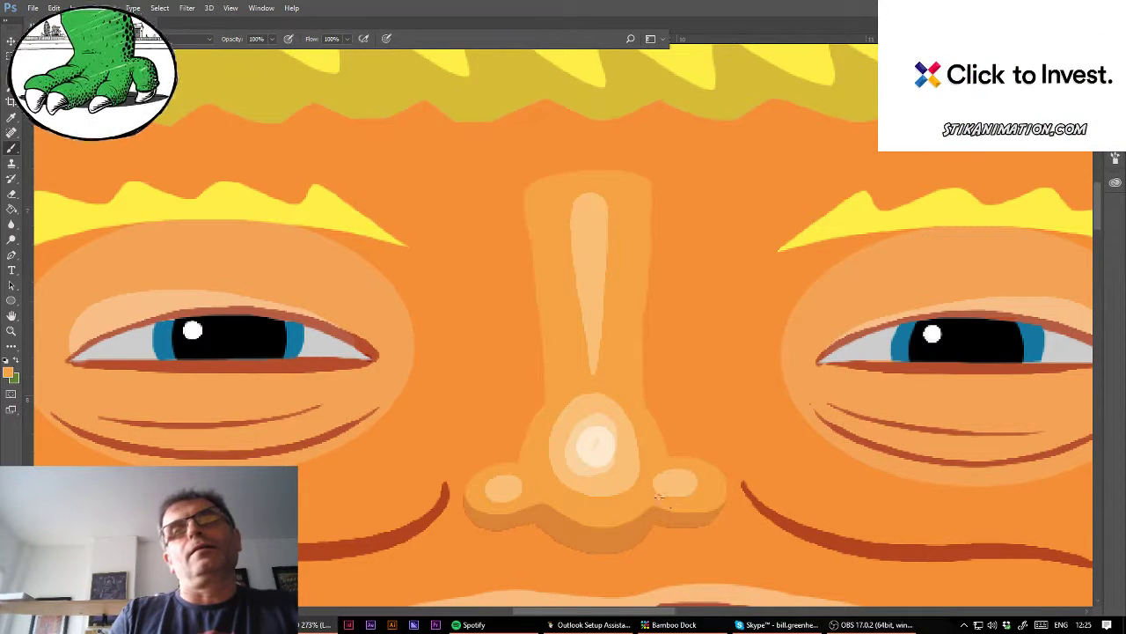
left_click_drag(659, 497, 700, 494)
left_click_drag(490, 499, 515, 491)
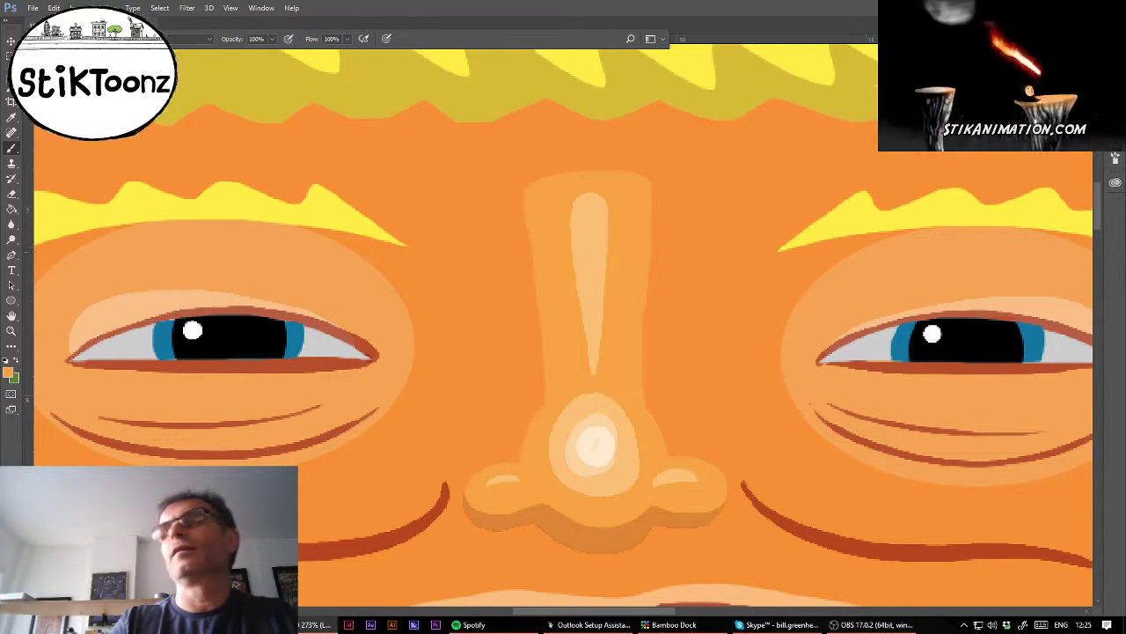
Step: Examine the whole face to judge how the nose looks with its highlights
key("ctrl+minus")
key("ctrl+minus")
key("ctrl+minus")
key("ctrl+minus")
key("ctrl+minus")
key("ctrl+minus")
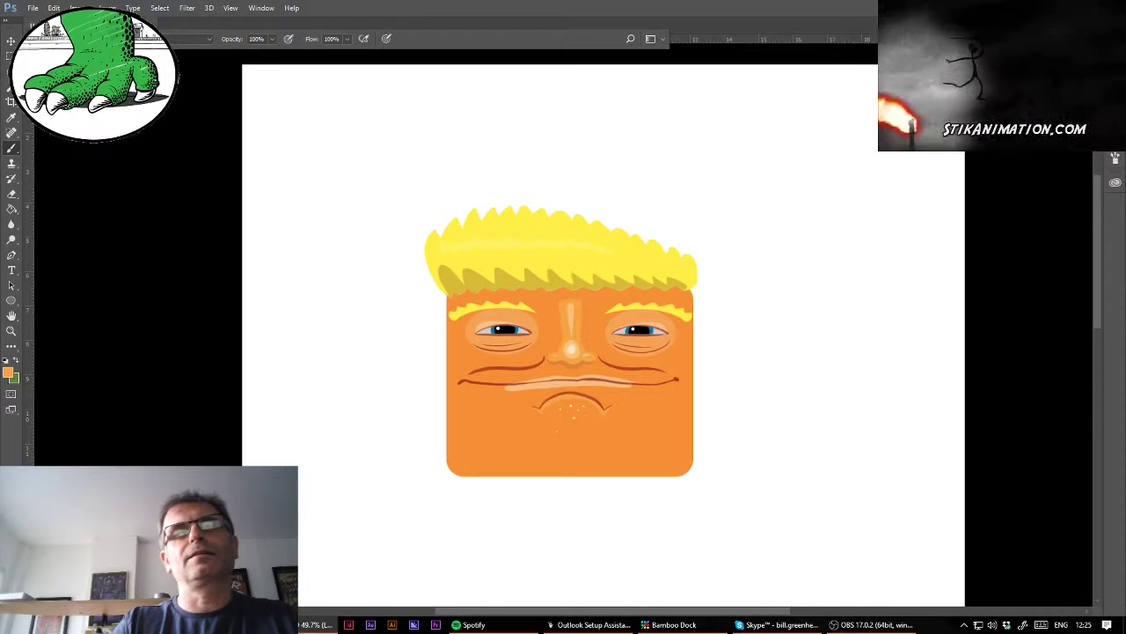
scroll(556, 431, "up", 1)
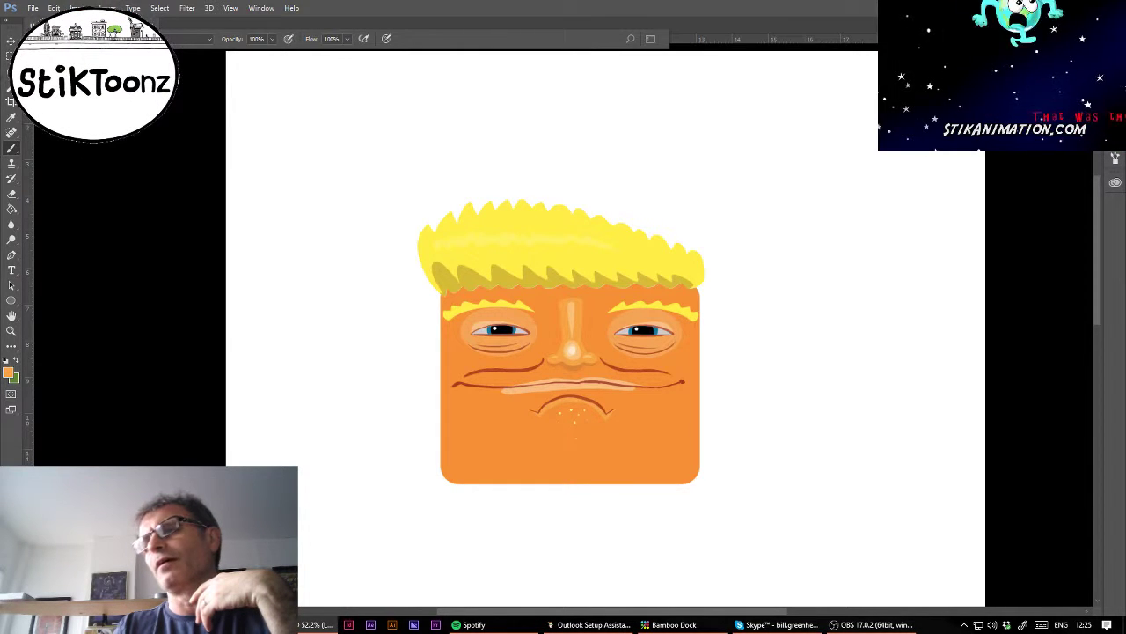
Step: Paint a dark red shadow along the underside of the nose at 30% opacity and add a short crease beneath its centre
left_click(12, 330)
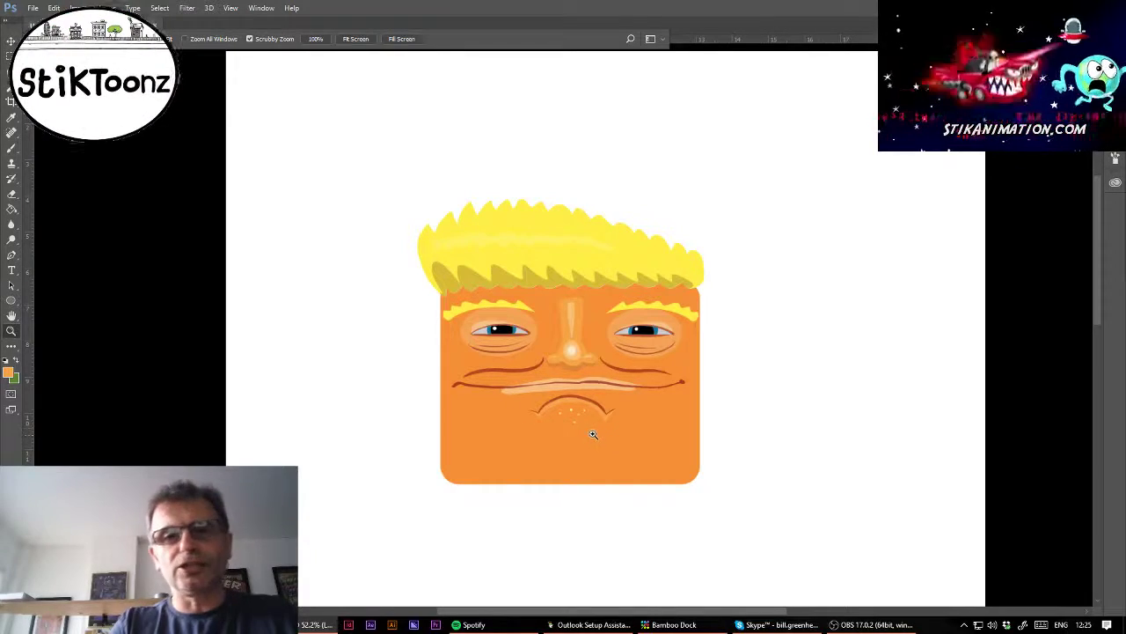
left_click_drag(561, 395, 656, 403)
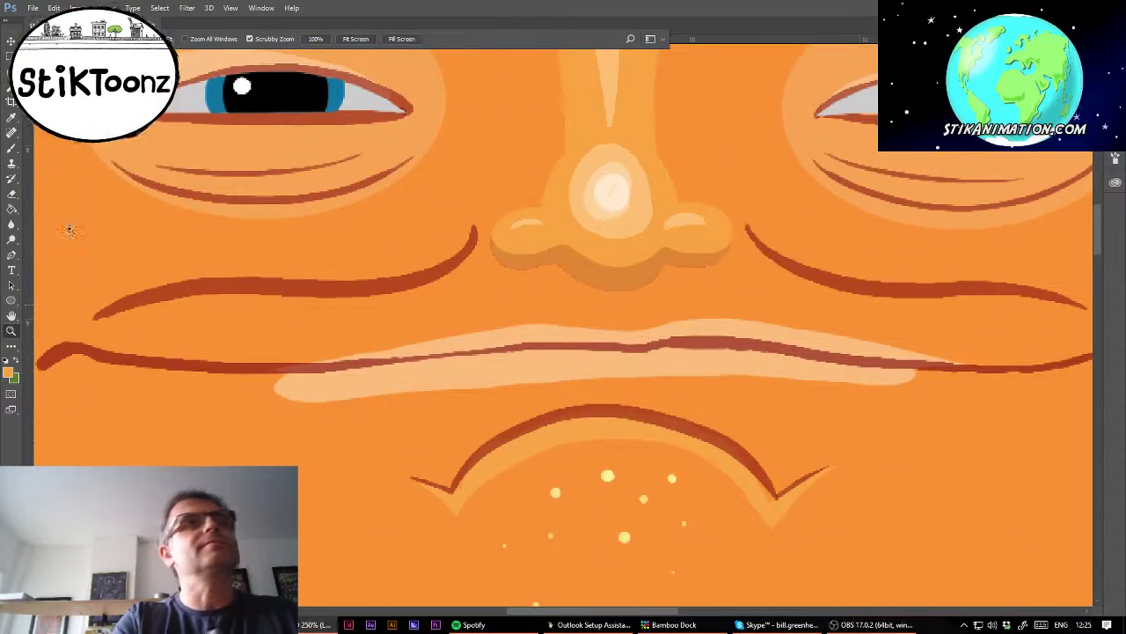
left_click(12, 148)
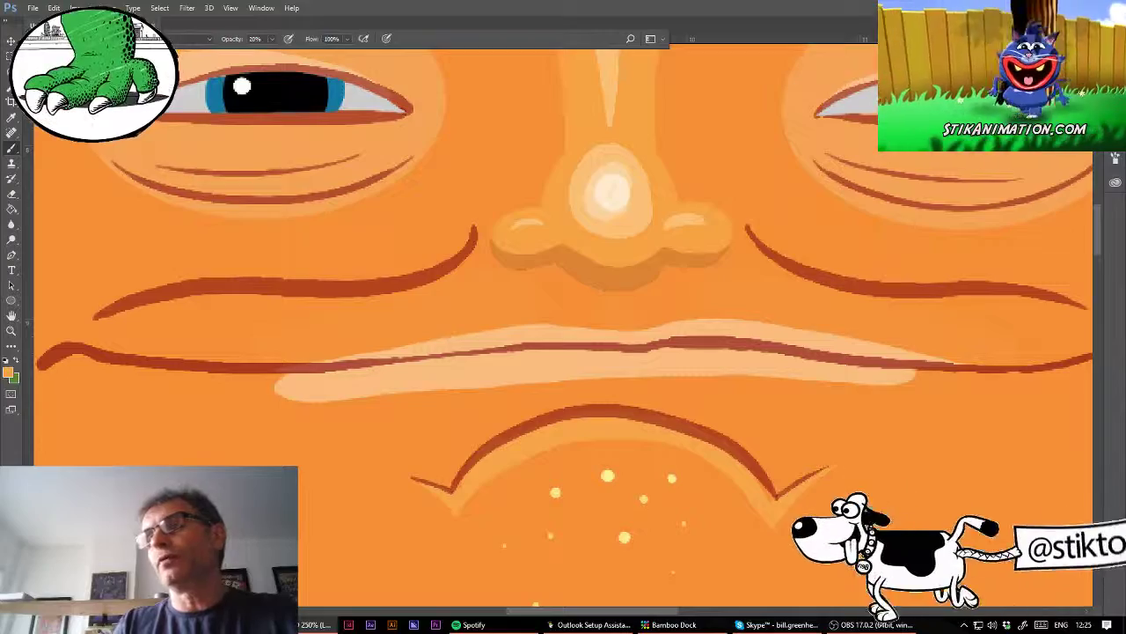
key("3")
mouse_move(515, 251)
left_mouse_down()
mouse_move(582, 292)
mouse_move(640, 297)
mouse_move(682, 276)
mouse_move(653, 275)
left_mouse_up()
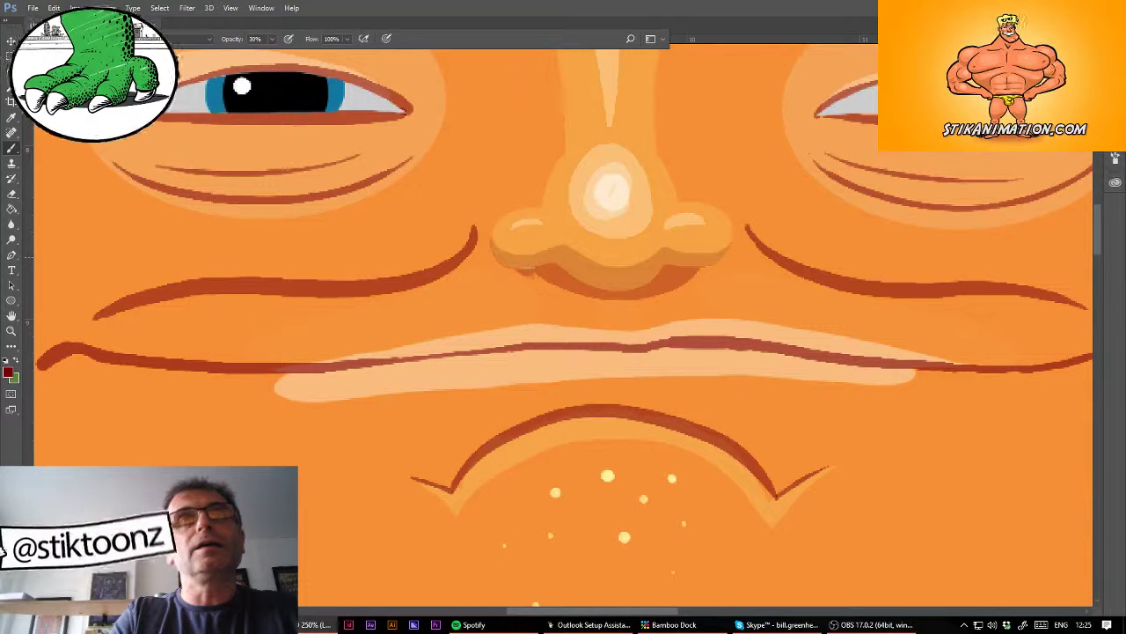
mouse_move(556, 275)
left_mouse_down()
mouse_move(615, 301)
mouse_move(699, 272)
mouse_move(720, 242)
left_mouse_up()
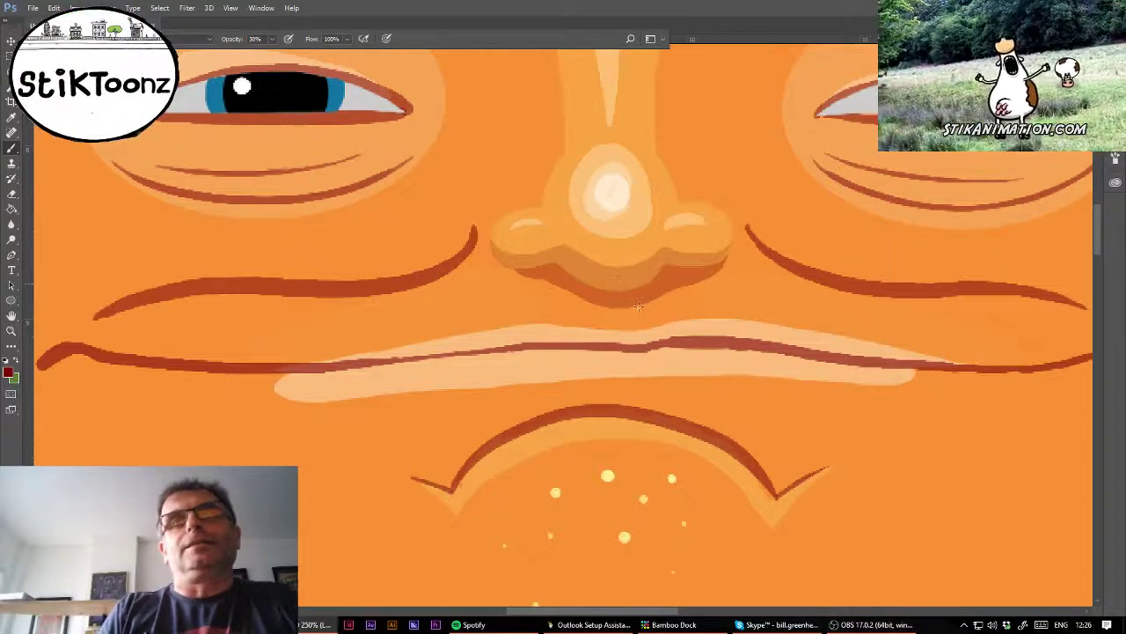
left_click_drag(627, 293, 630, 315)
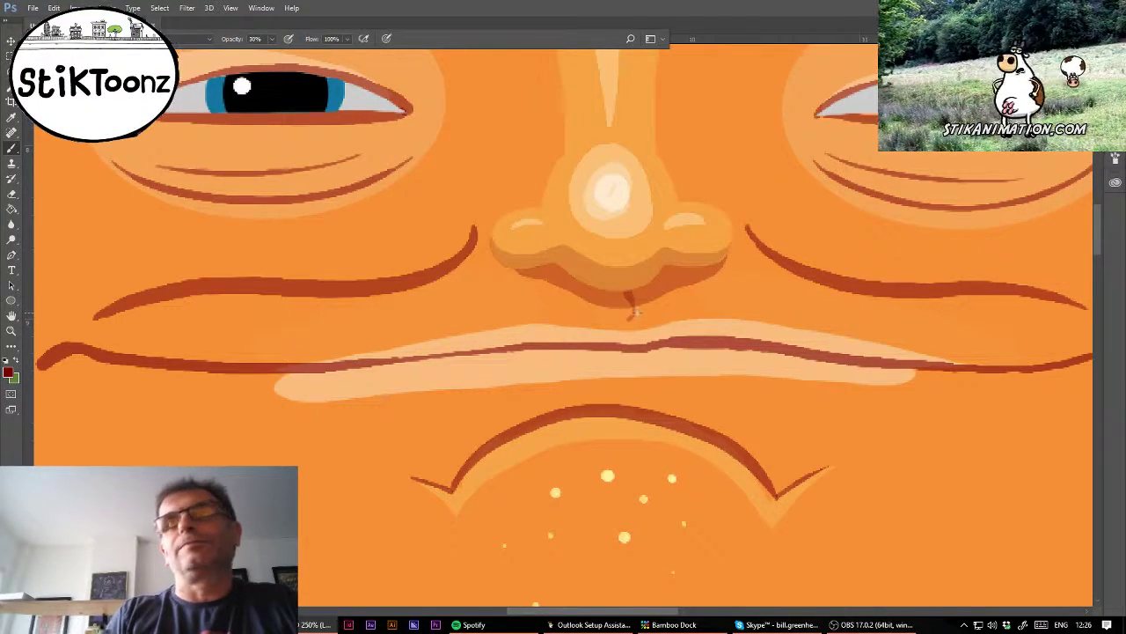
scroll(581, 339, "down", 2)
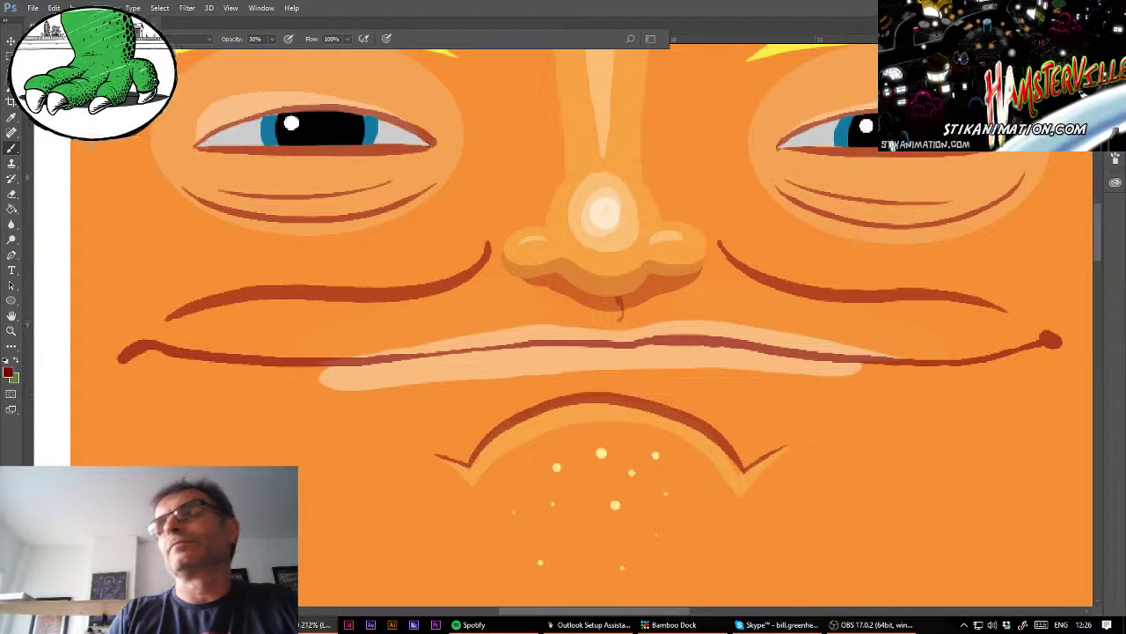
scroll(564, 326, "down", 3)
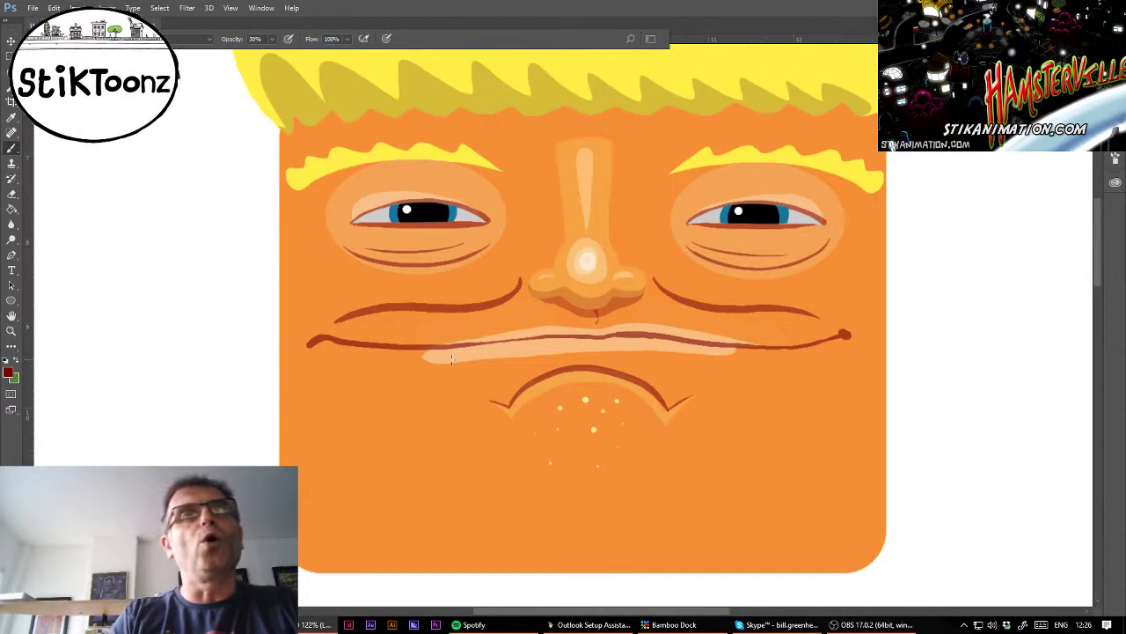
key("z")
scroll(690, 220, "up", 2)
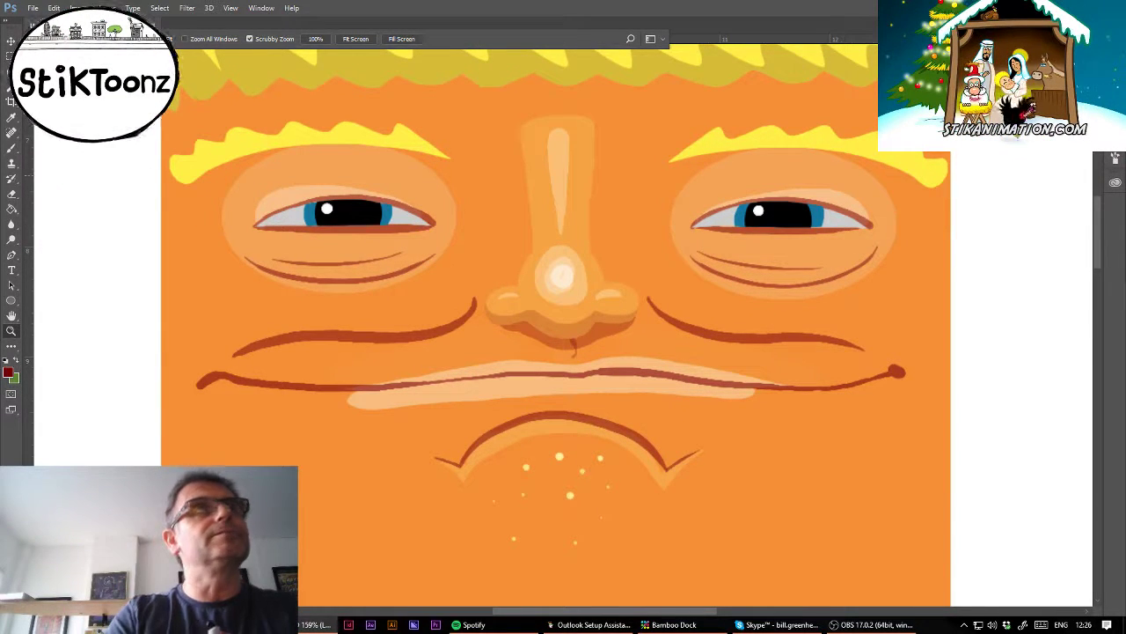
key("l")
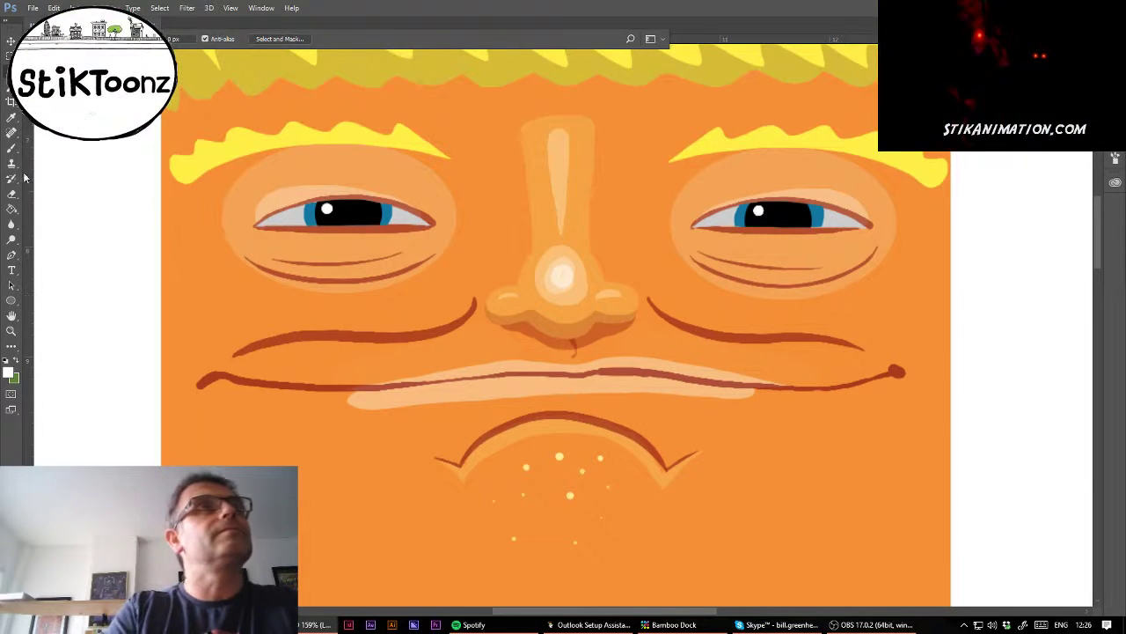
key("b")
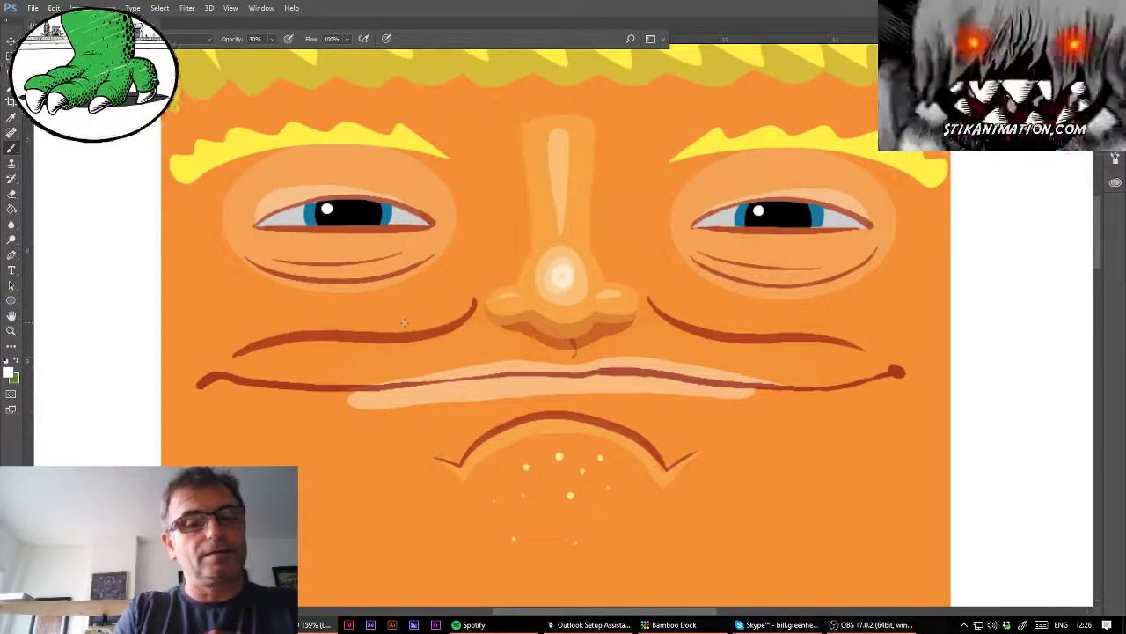
key("s")
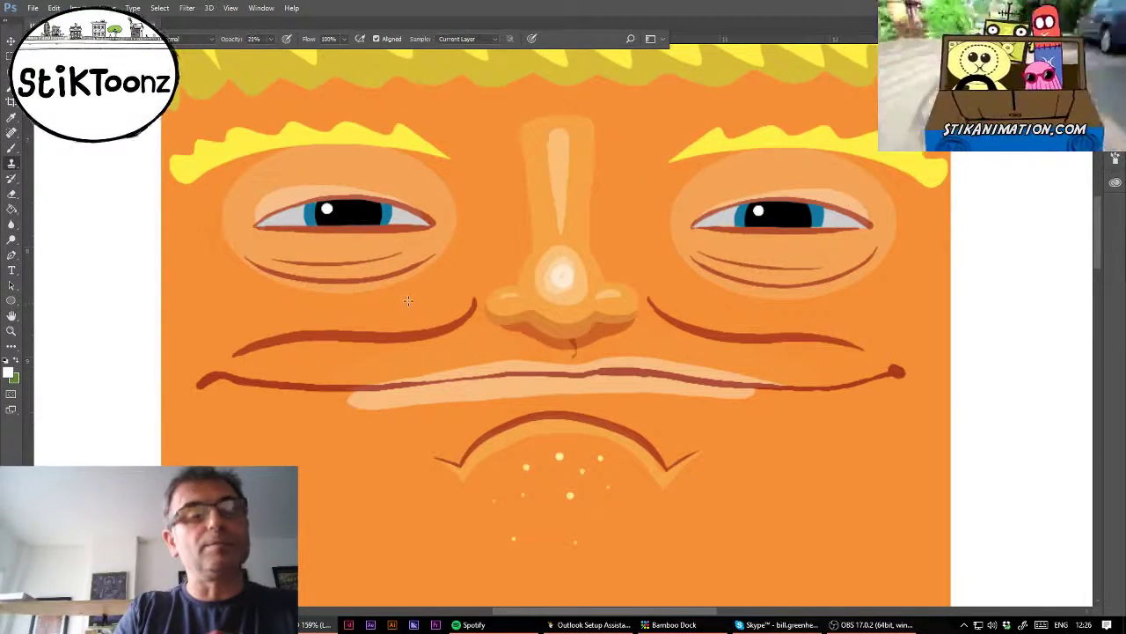
left_click(408, 300)
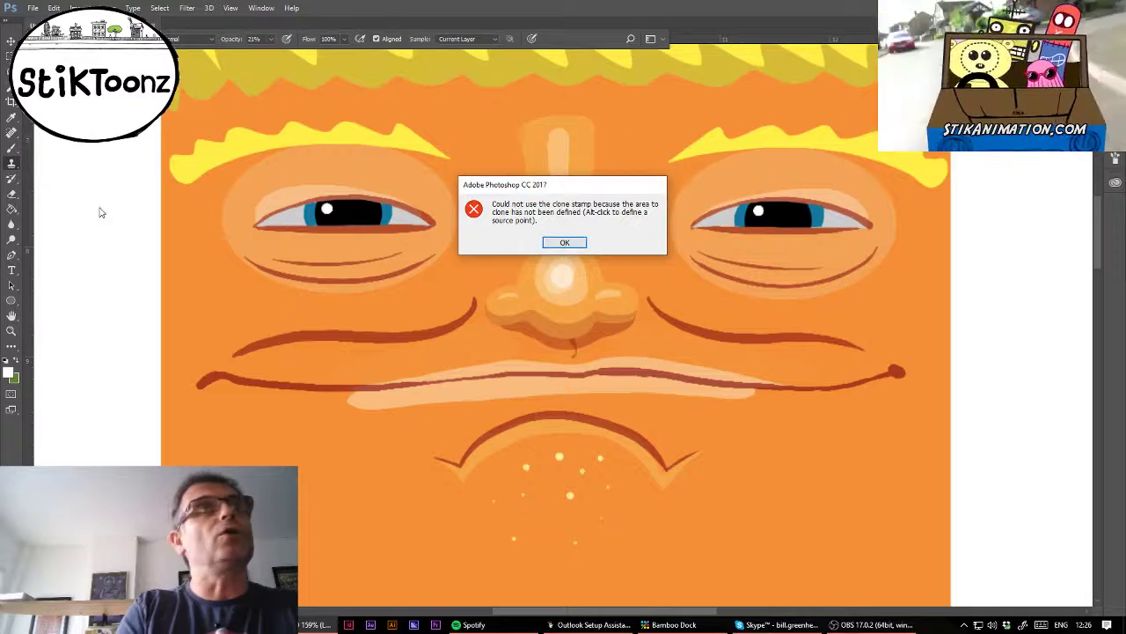
left_click(564, 243)
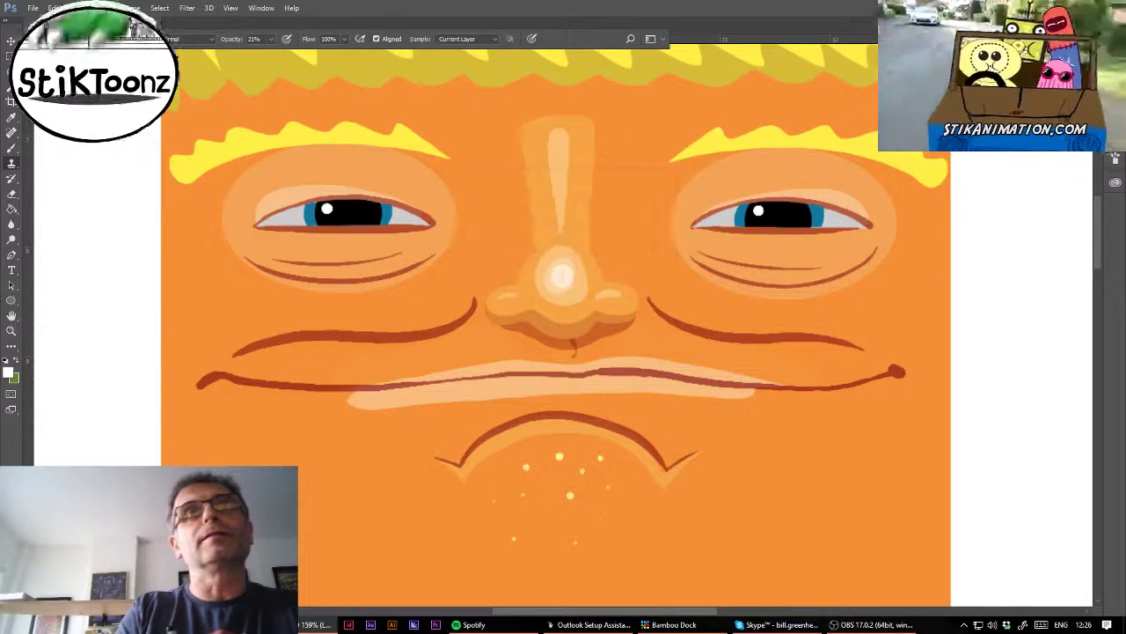
Step: Brush a faint white highlight at 10% opacity on each cheek, between the eye bag and the cheek crease
left_click(15, 149)
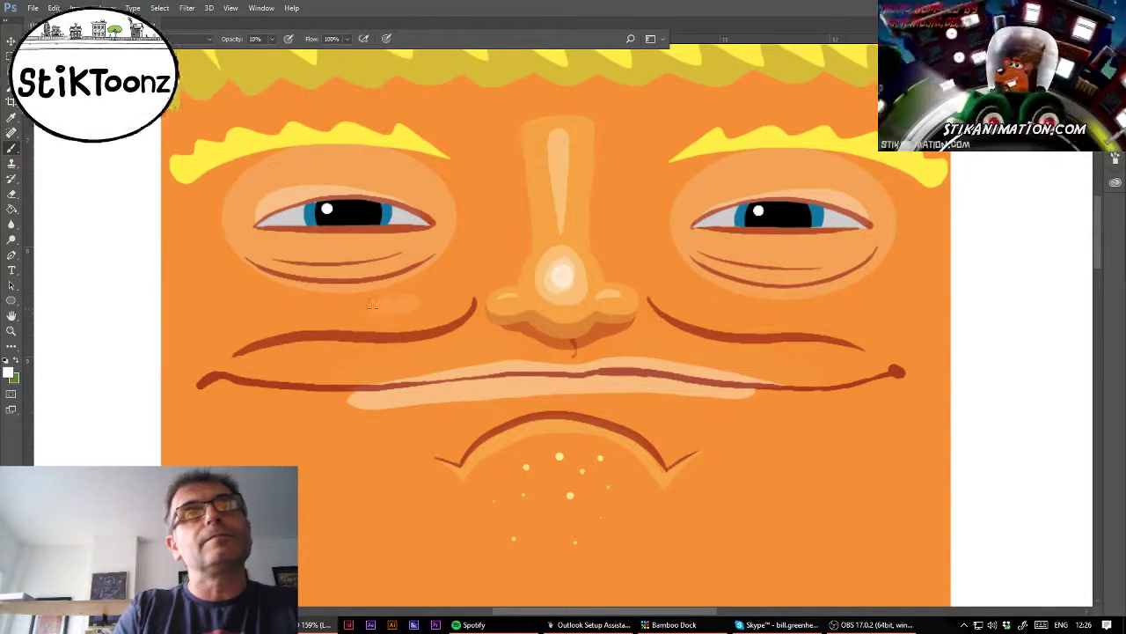
left_click_drag(754, 303, 713, 303)
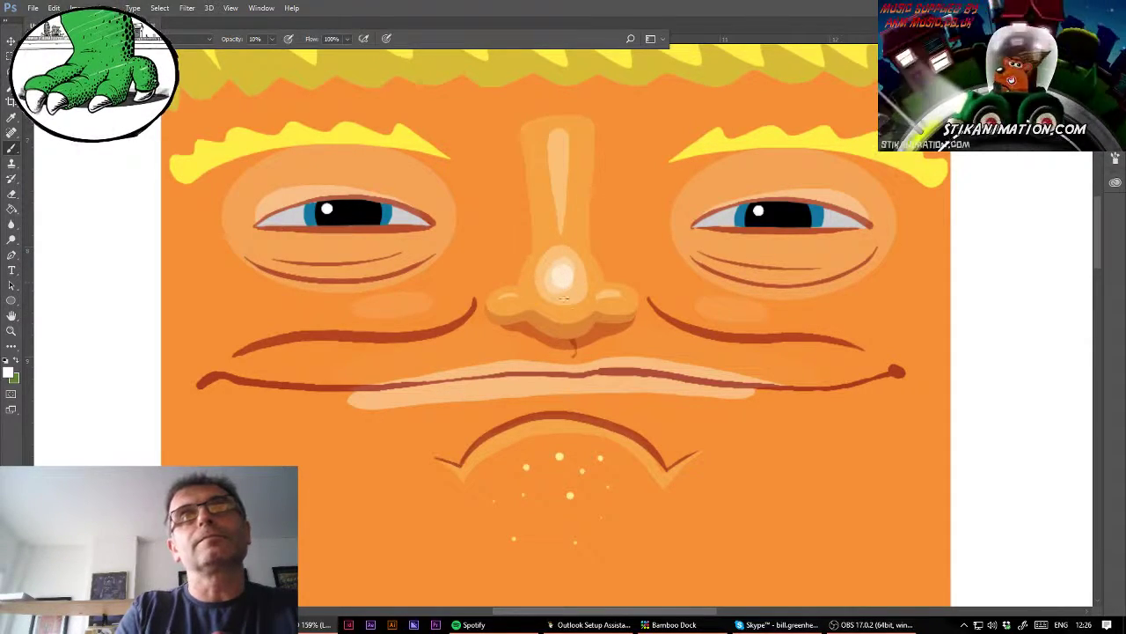
key("ctrl+minus")
key("ctrl+minus")
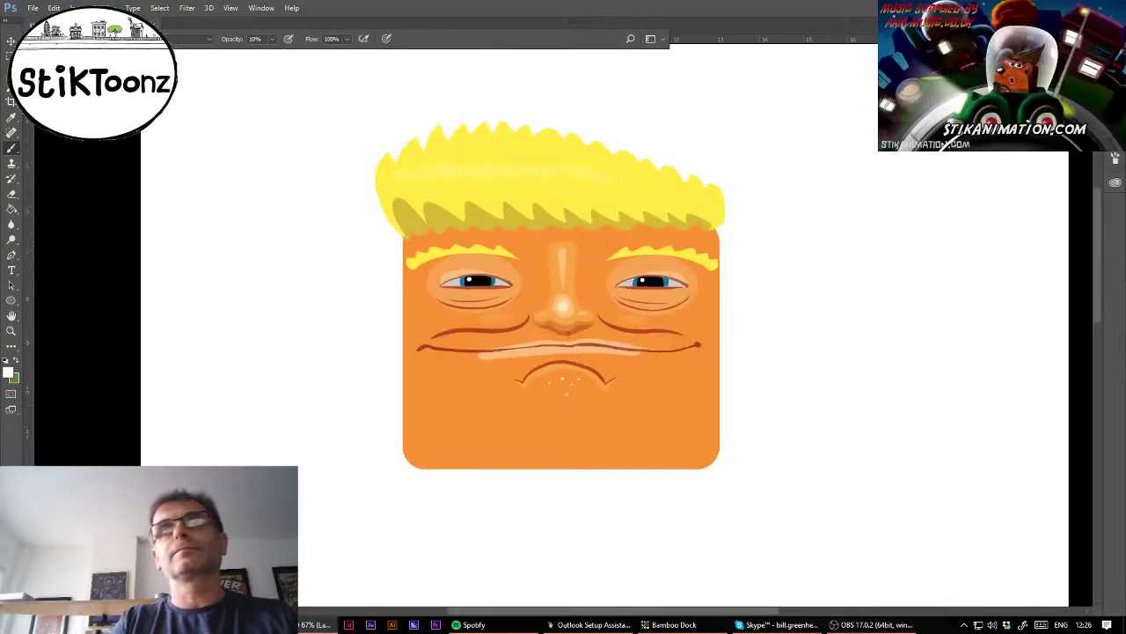
key("ctrl+plus")
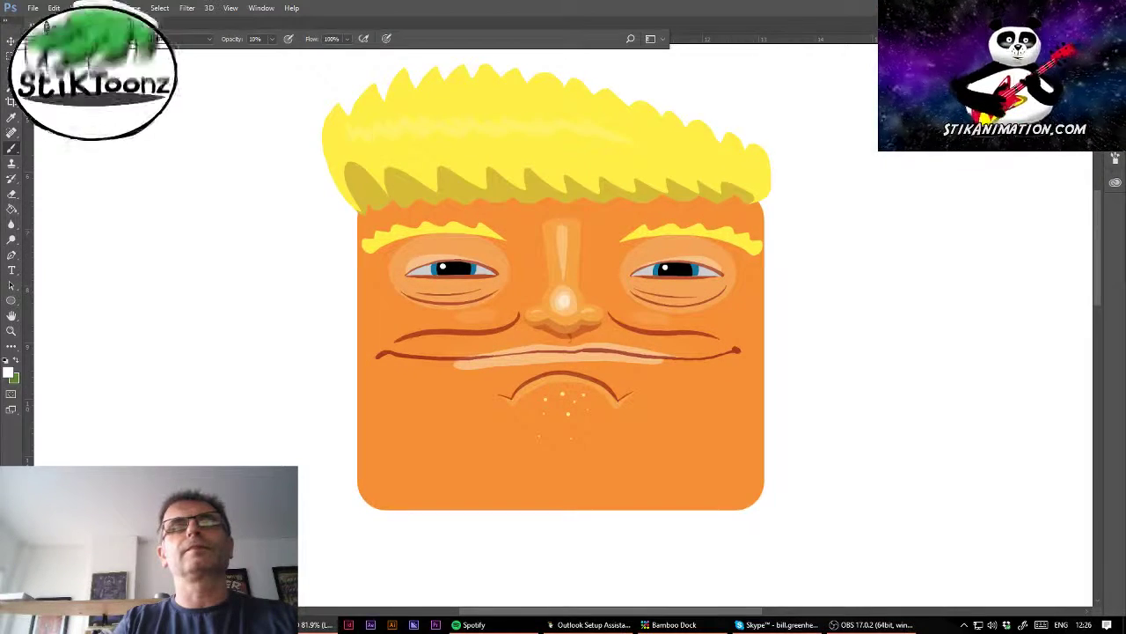
scroll(561, 299, "down", 1)
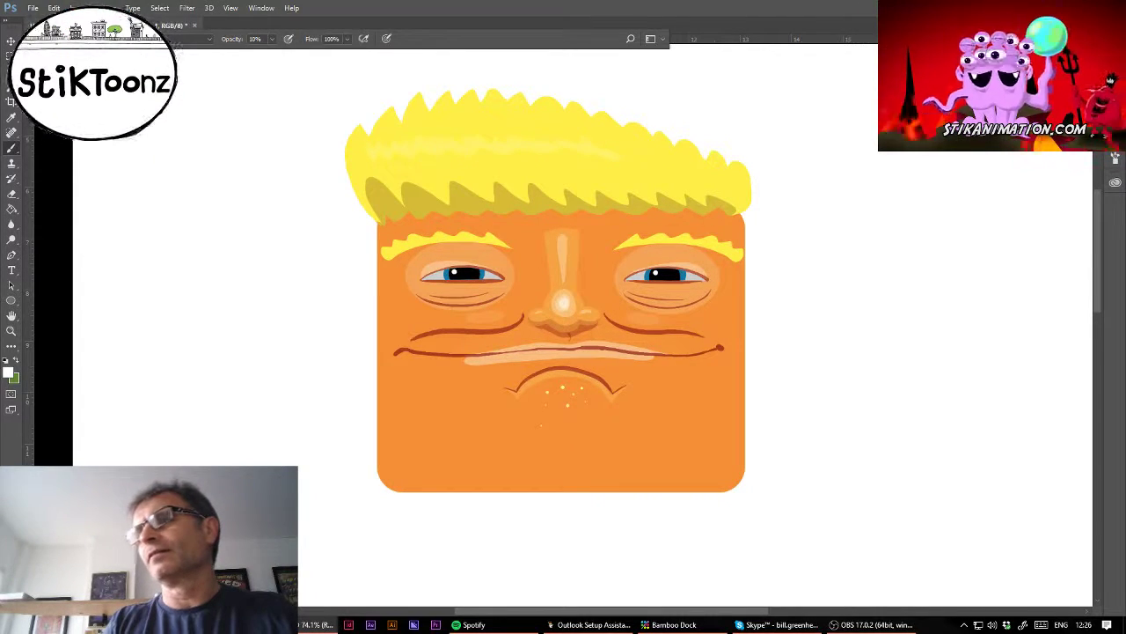
Step: Outline two pointed frown shadow areas with the Lasso, from each side of the nose bridge along the underside of the brow
left_click(11, 330)
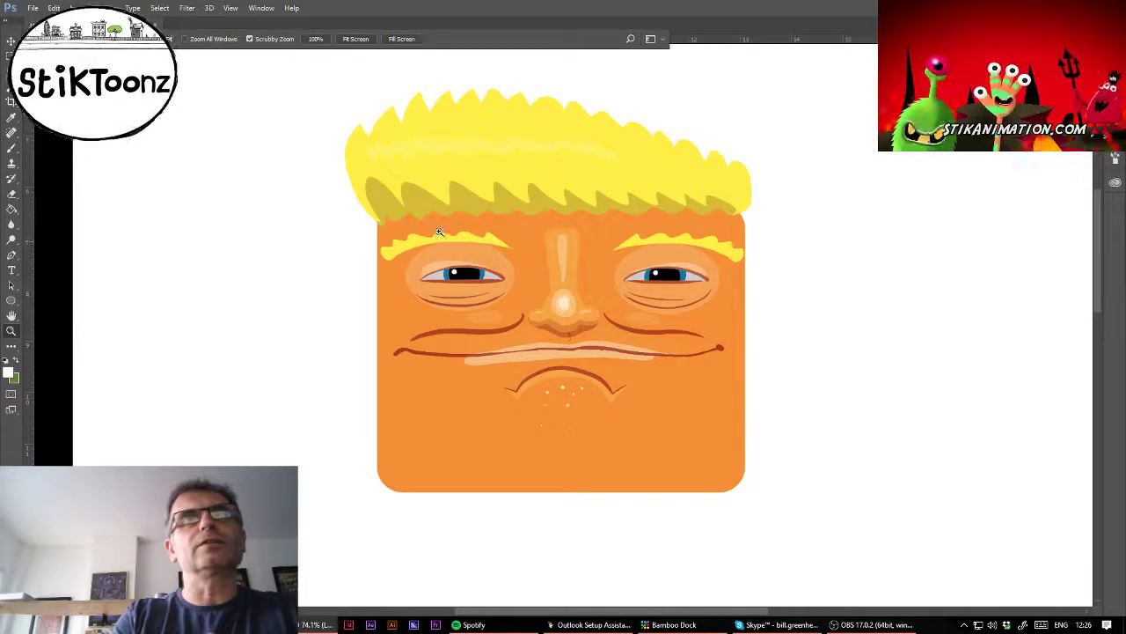
left_click_drag(439, 232, 484, 239)
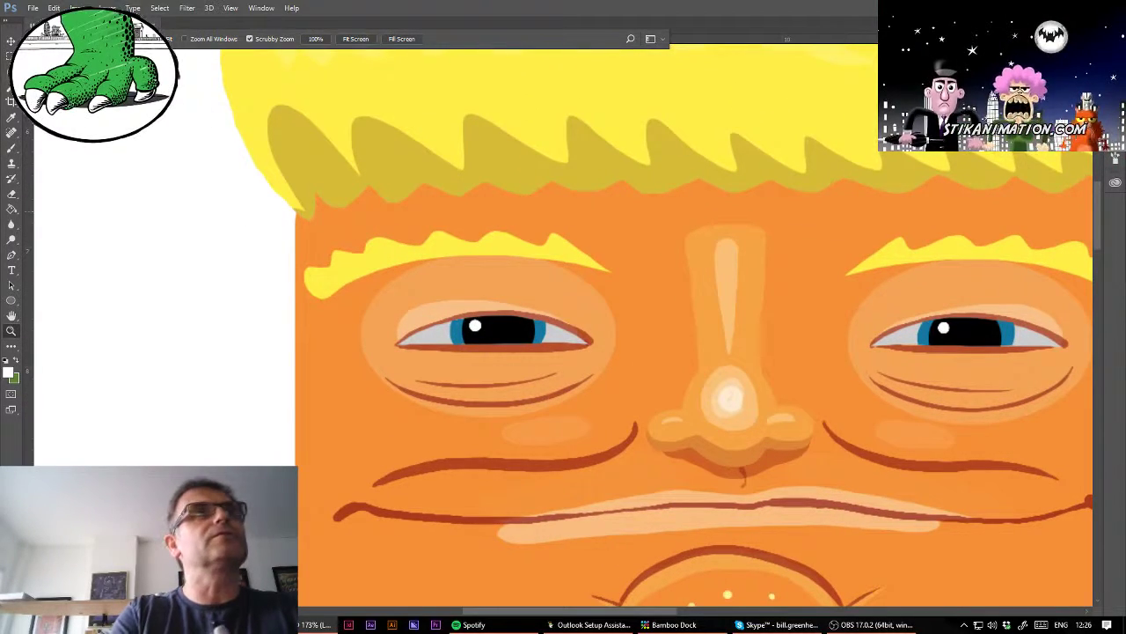
key("l")
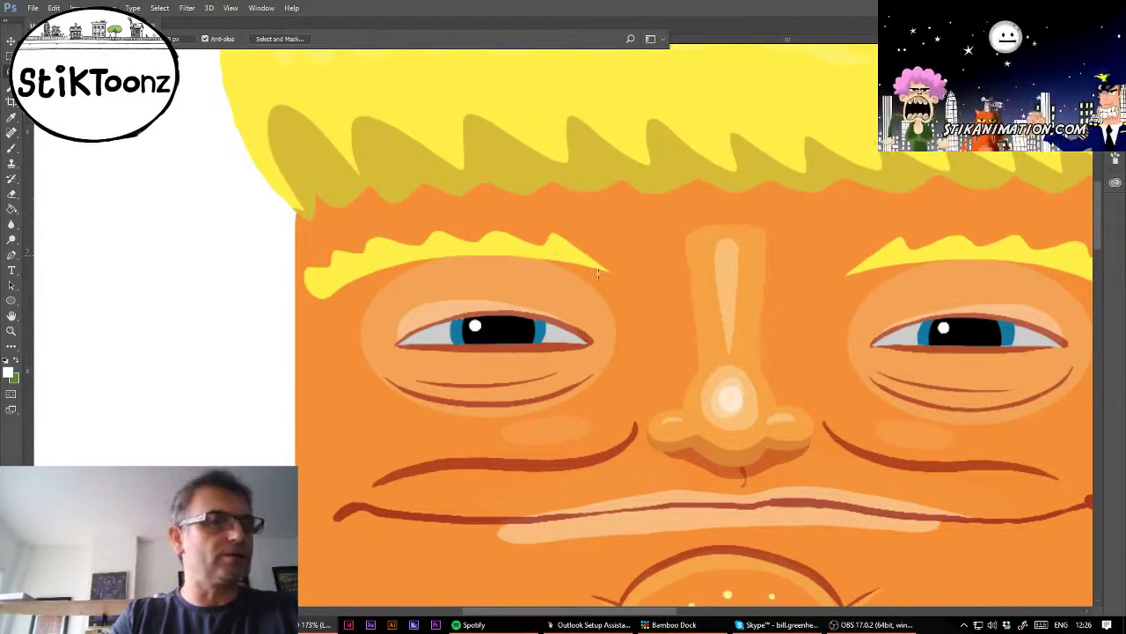
mouse_move(565, 255)
left_mouse_down()
mouse_move(649, 276)
mouse_move(684, 230)
mouse_move(661, 304)
mouse_move(611, 325)
mouse_move(574, 283)
mouse_move(514, 259)
left_mouse_up()
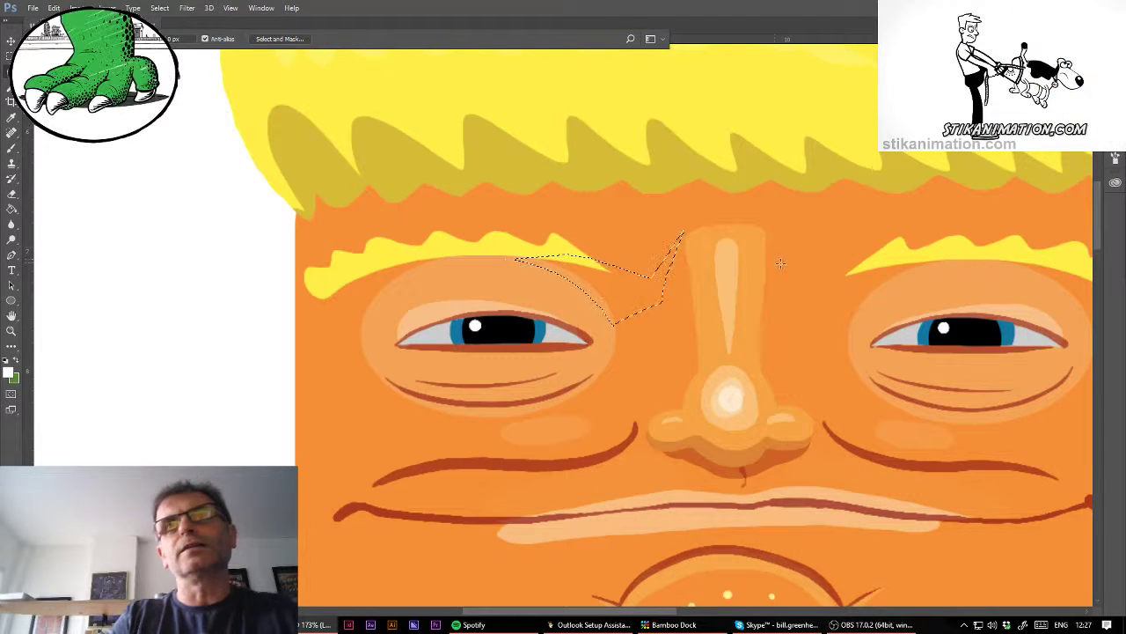
key("shift")
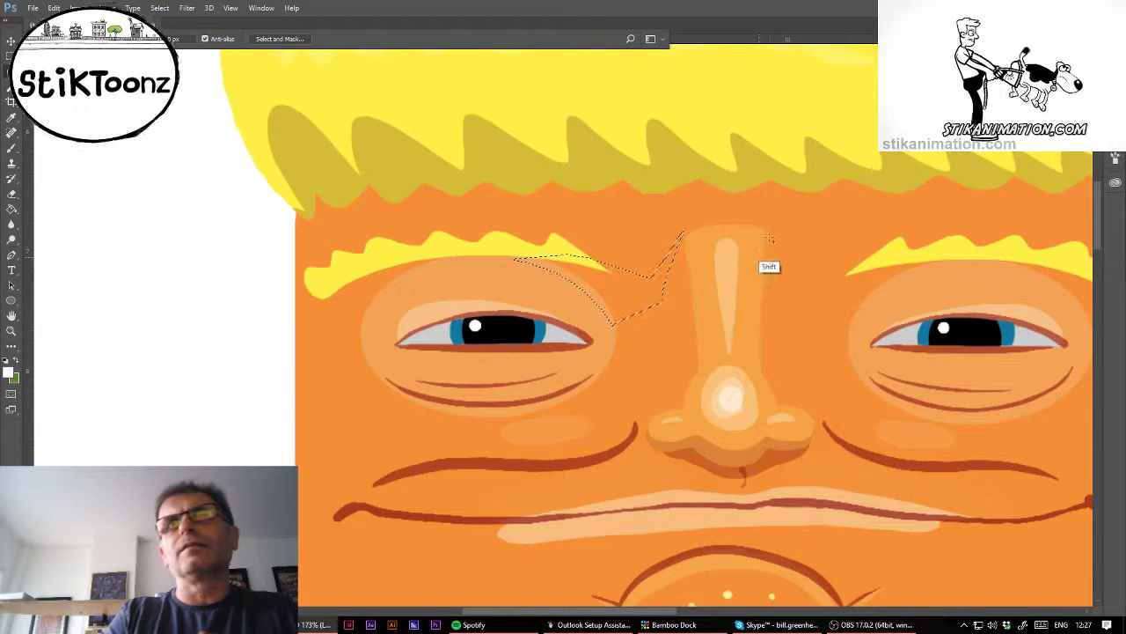
mouse_move(767, 234)
left_mouse_down()
mouse_move(792, 303)
mouse_move(793, 351)
mouse_move(806, 327)
mouse_move(865, 288)
mouse_move(951, 263)
mouse_move(895, 260)
mouse_move(840, 279)
mouse_move(765, 226)
left_mouse_up()
Step: Fill both frown selections with dark red at 32% opacity and deselect them
left_click(12, 209)
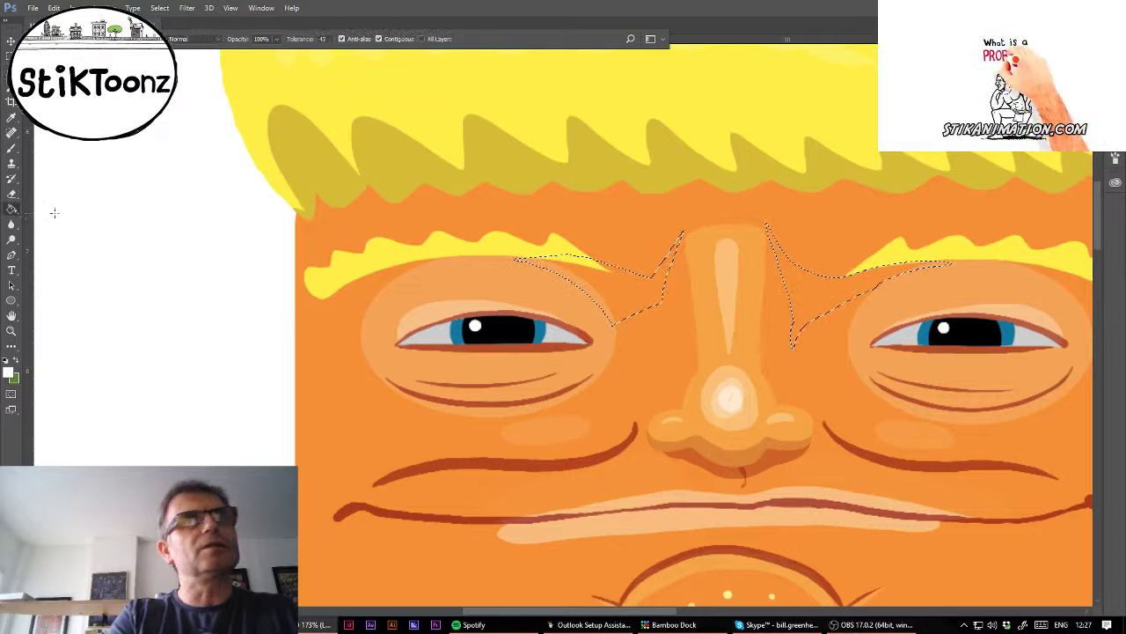
left_click(968, 88)
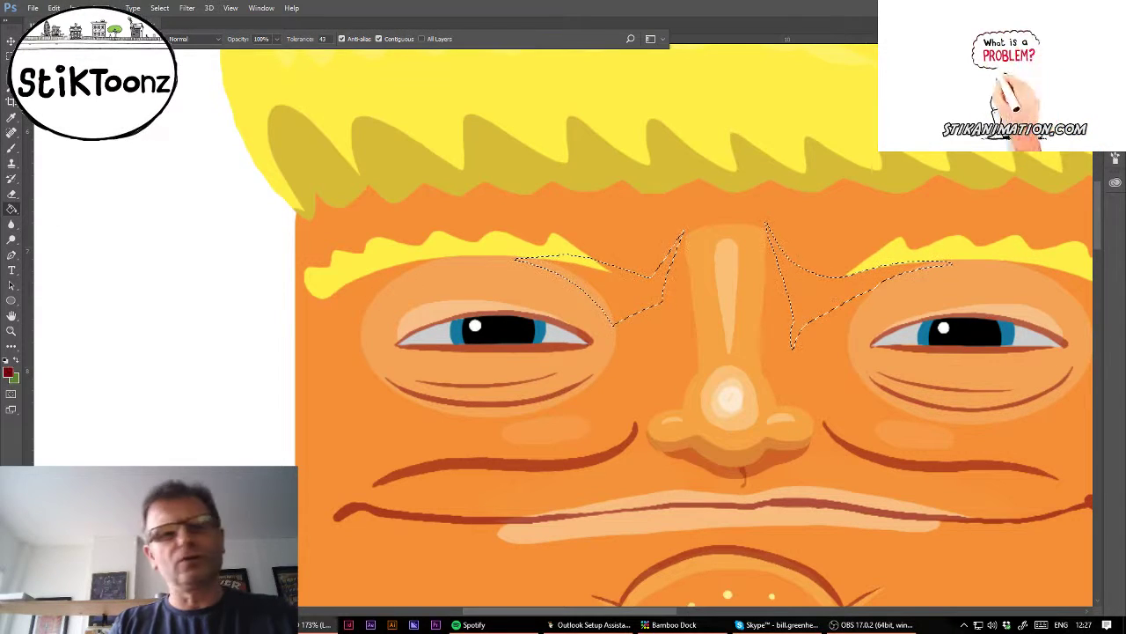
key("3")
key("2")
left_click(672, 300)
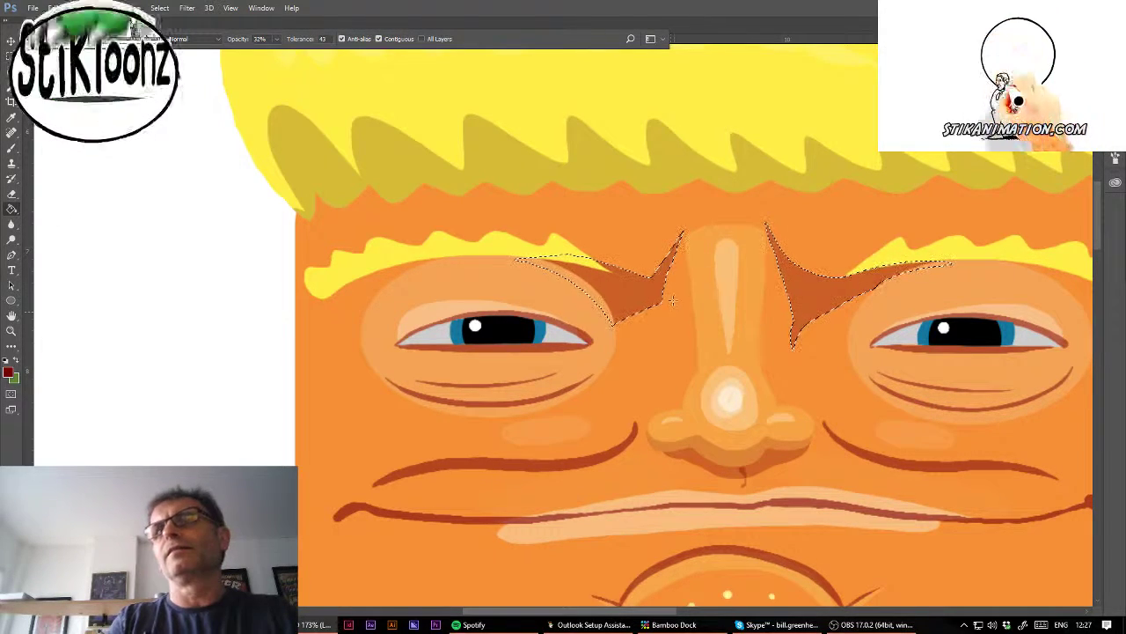
key("ctrl+0")
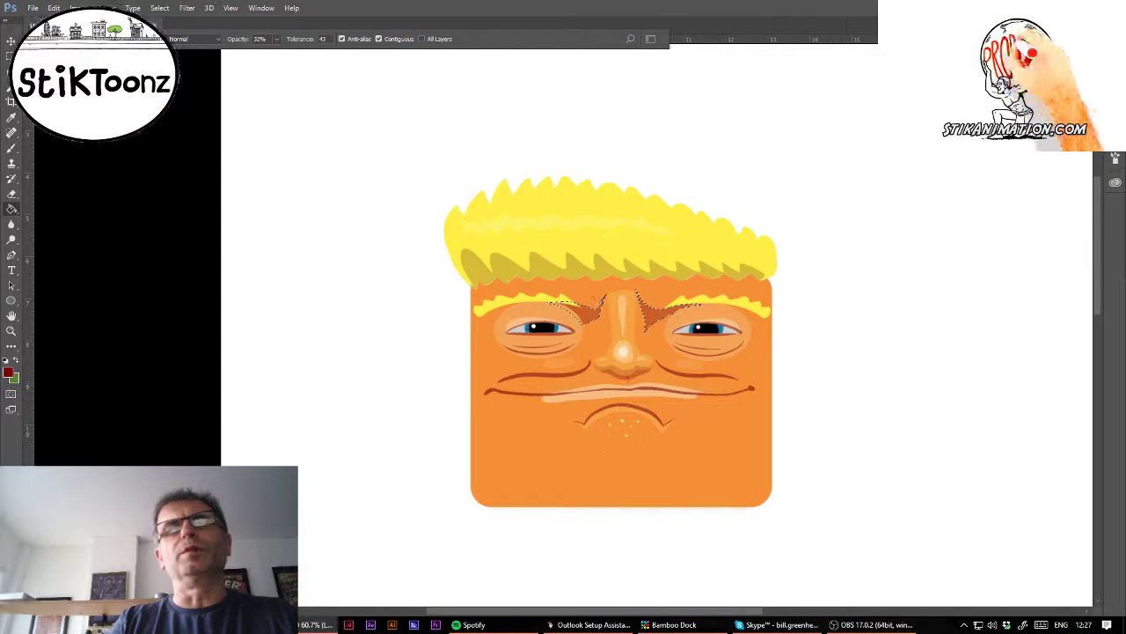
key("ctrl+d")
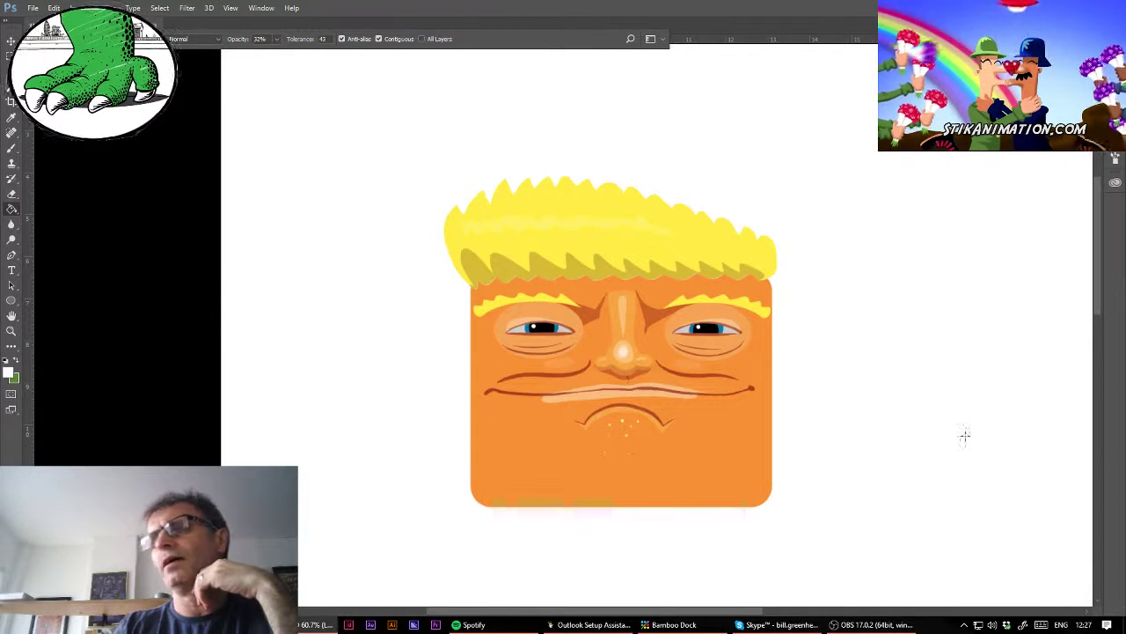
Step: Brush a rounded white highlight at 30% opacity over the freckles just beneath the chin crease
left_click(11, 330)
left_click_drag(659, 460, 711, 469)
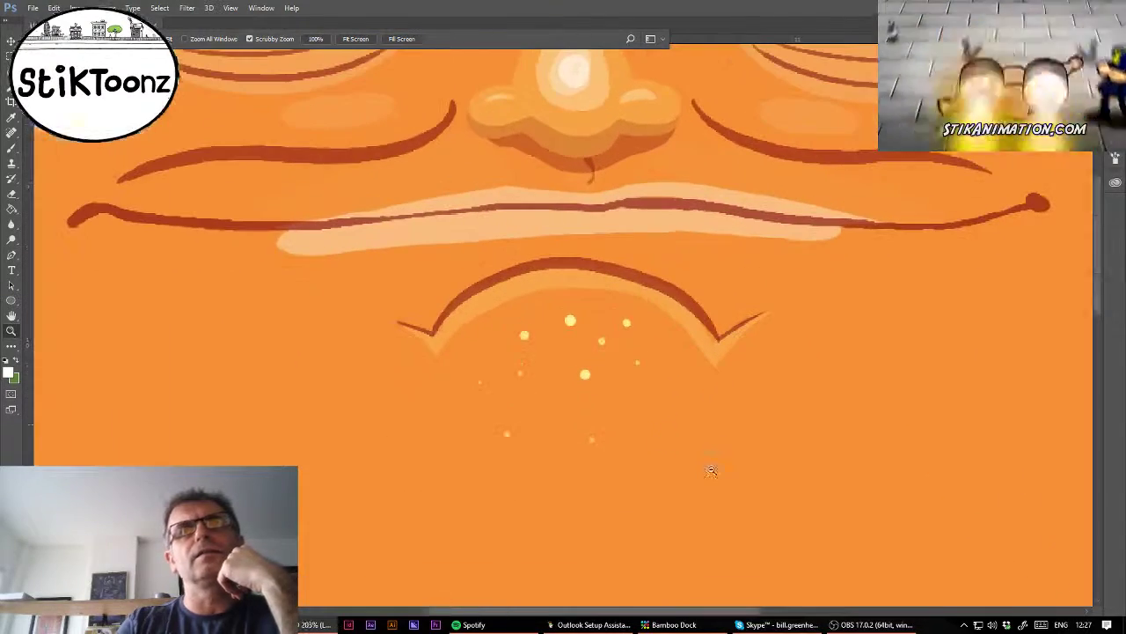
left_click(13, 149)
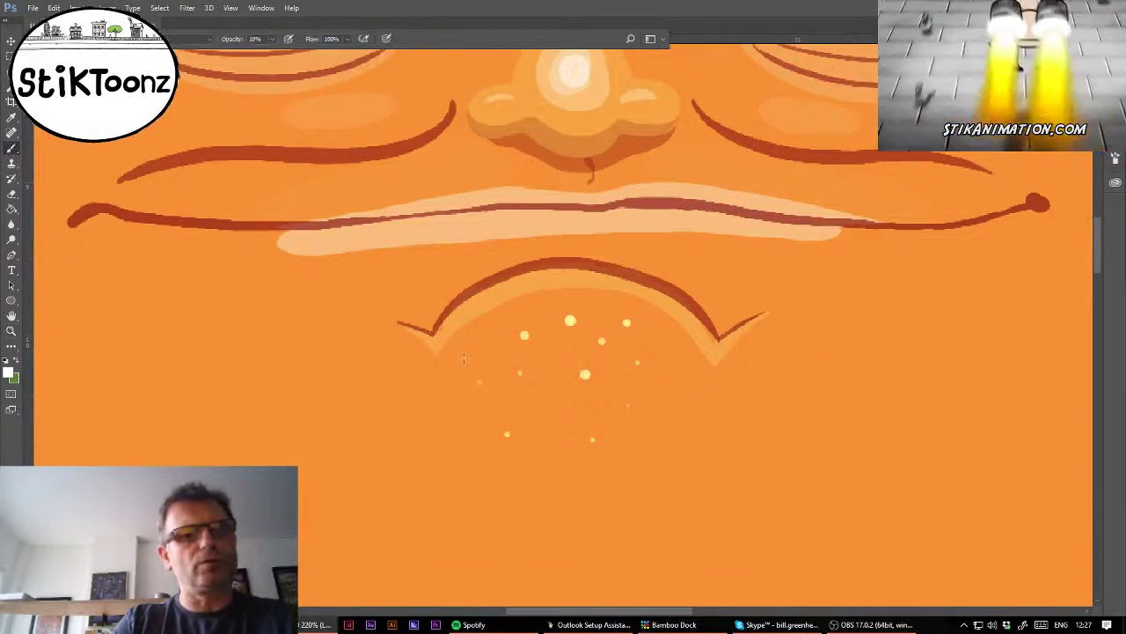
mouse_move(559, 348)
left_mouse_down()
mouse_move(527, 335)
mouse_move(515, 344)
mouse_move(586, 340)
mouse_move(543, 316)
mouse_move(611, 331)
mouse_move(564, 359)
mouse_move(515, 343)
mouse_move(571, 319)
mouse_move(526, 317)
mouse_move(512, 332)
mouse_move(536, 359)
mouse_move(613, 358)
mouse_move(625, 335)
mouse_move(615, 316)
mouse_move(544, 303)
mouse_move(507, 330)
mouse_move(513, 358)
mouse_move(552, 369)
mouse_move(617, 354)
left_mouse_up()
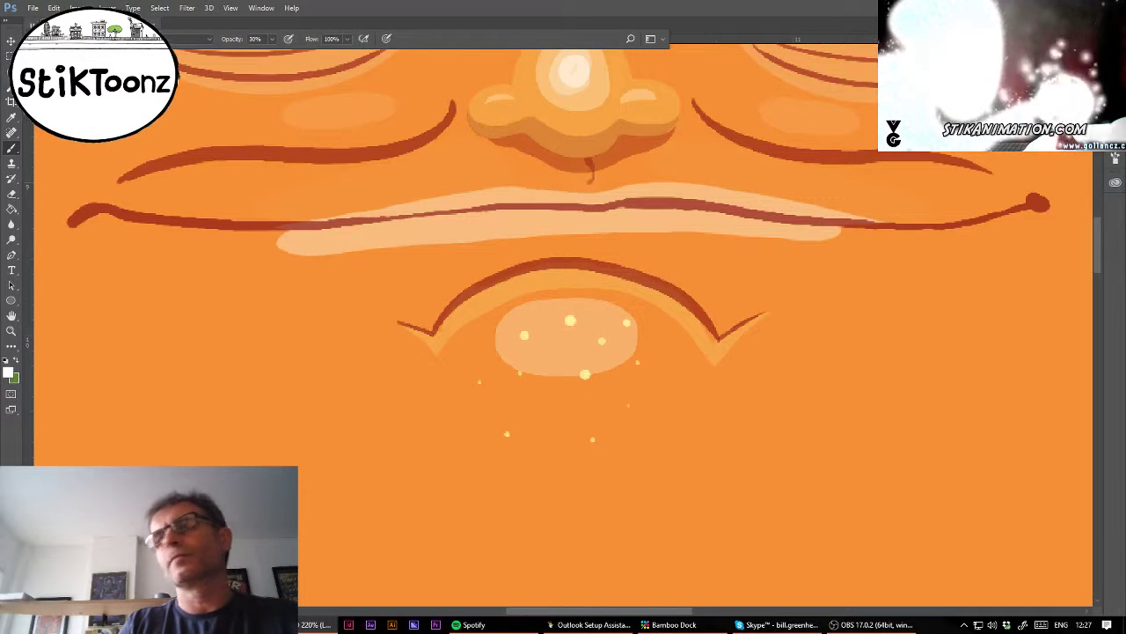
scroll(565, 330, "down", 8)
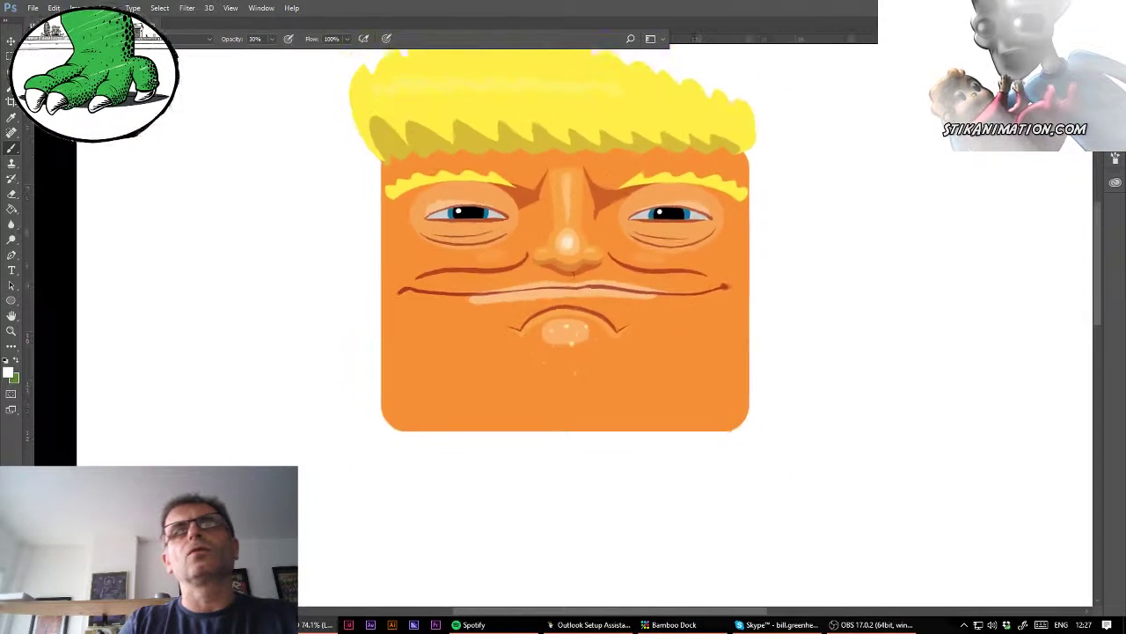
Step: Add a small white spot at 30% opacity inside the faint highlight on the cheek left of the nose
scroll(565, 330, "up", 1)
scroll(558, 319, "up", 5)
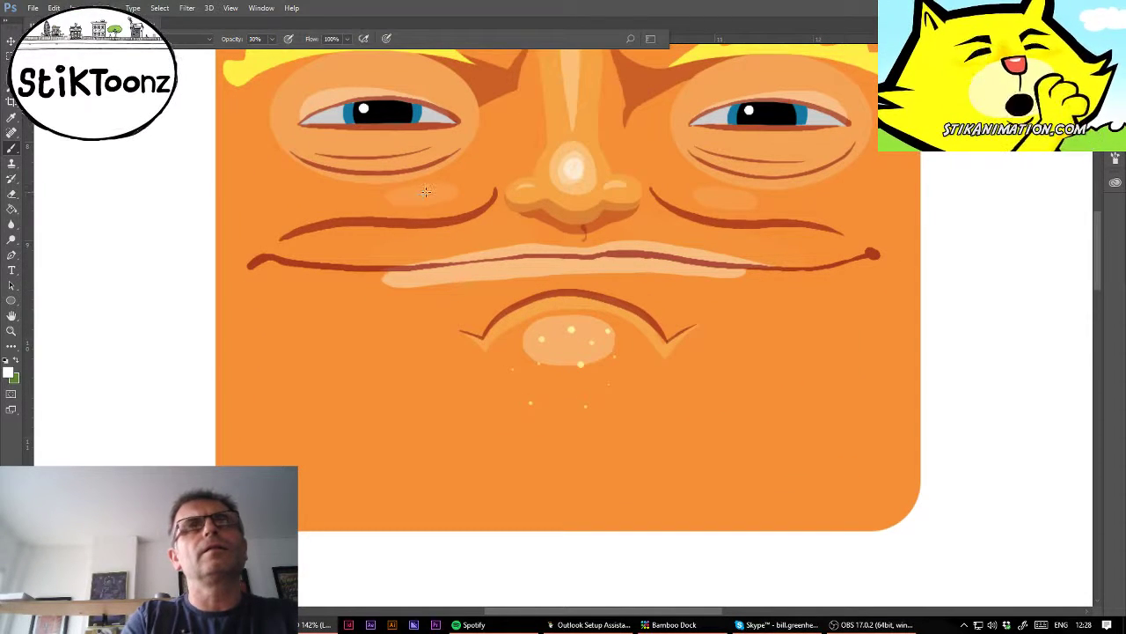
mouse_move(425, 192)
left_mouse_down()
mouse_move(396, 403)
mouse_move(396, 346)
left_mouse_up()
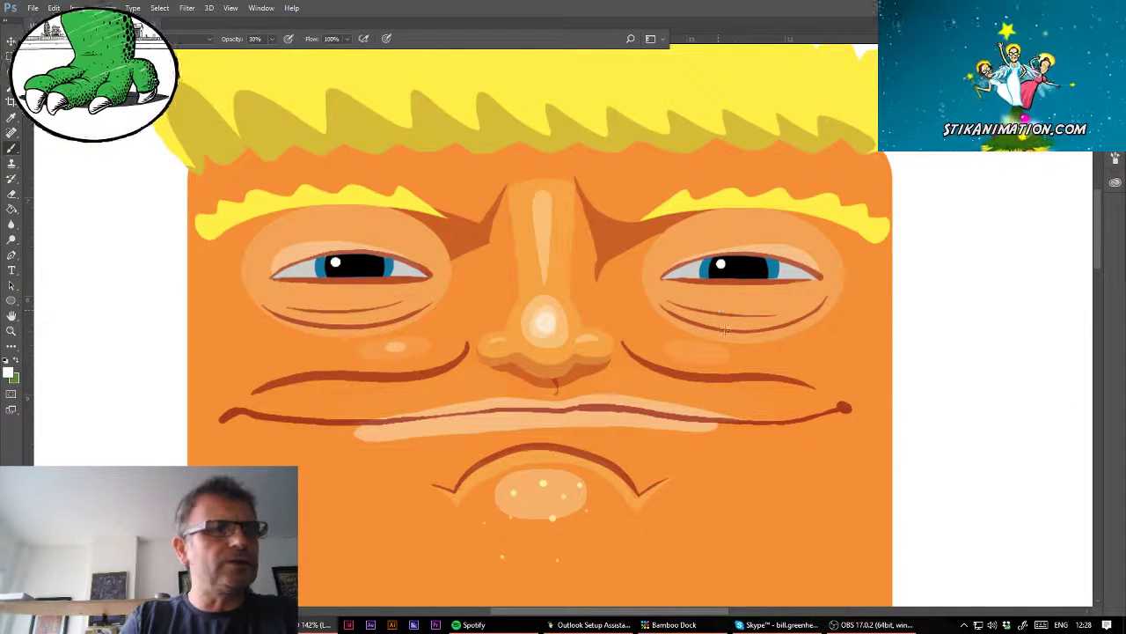
Step: Brush curved white highlights at 30% opacity along the eye bag folds beneath both eyes
mouse_move(681, 289)
left_mouse_down()
mouse_move(749, 303)
mouse_move(801, 292)
left_mouse_up()
mouse_move(673, 305)
left_mouse_down()
mouse_move(747, 319)
mouse_move(812, 301)
left_mouse_up()
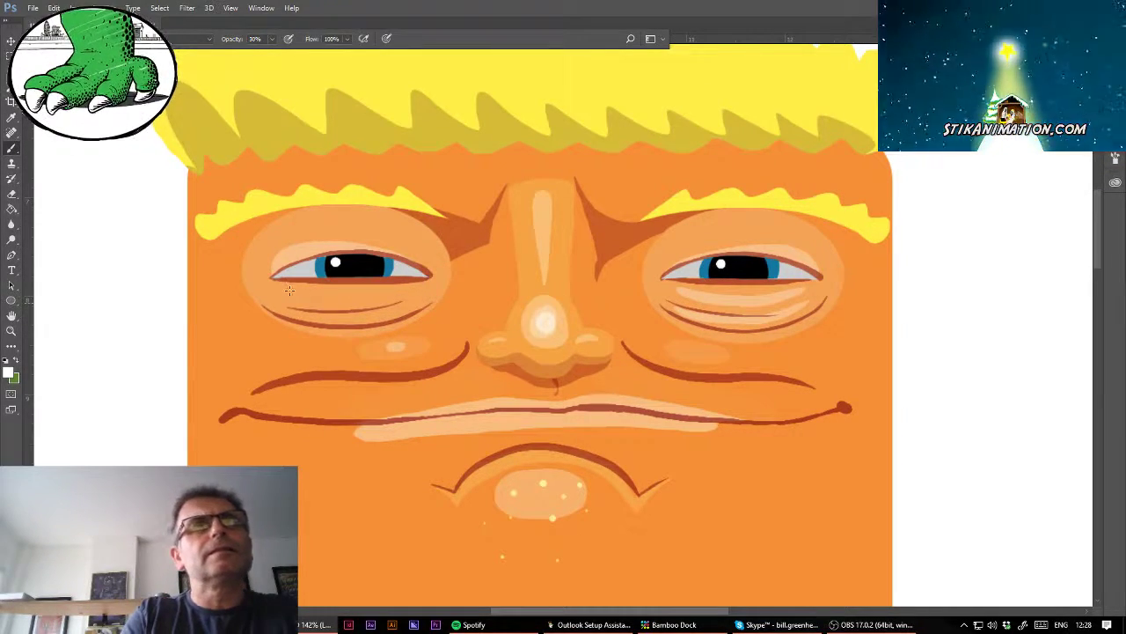
left_click_drag(289, 290, 387, 301)
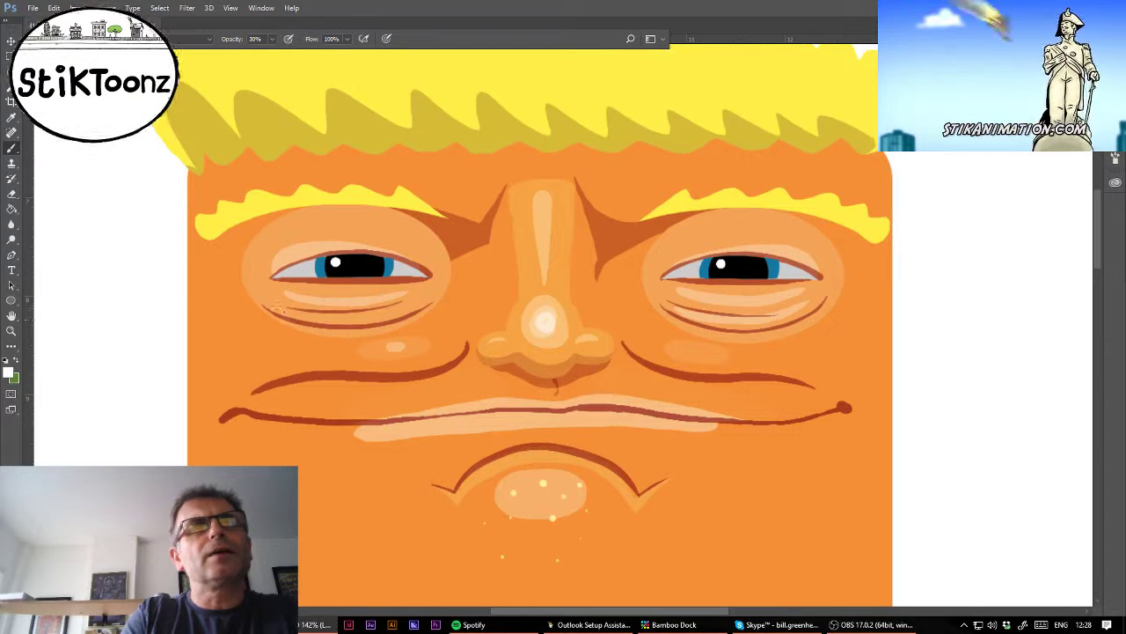
mouse_move(282, 310)
left_mouse_down()
mouse_move(354, 319)
mouse_move(421, 299)
left_mouse_up()
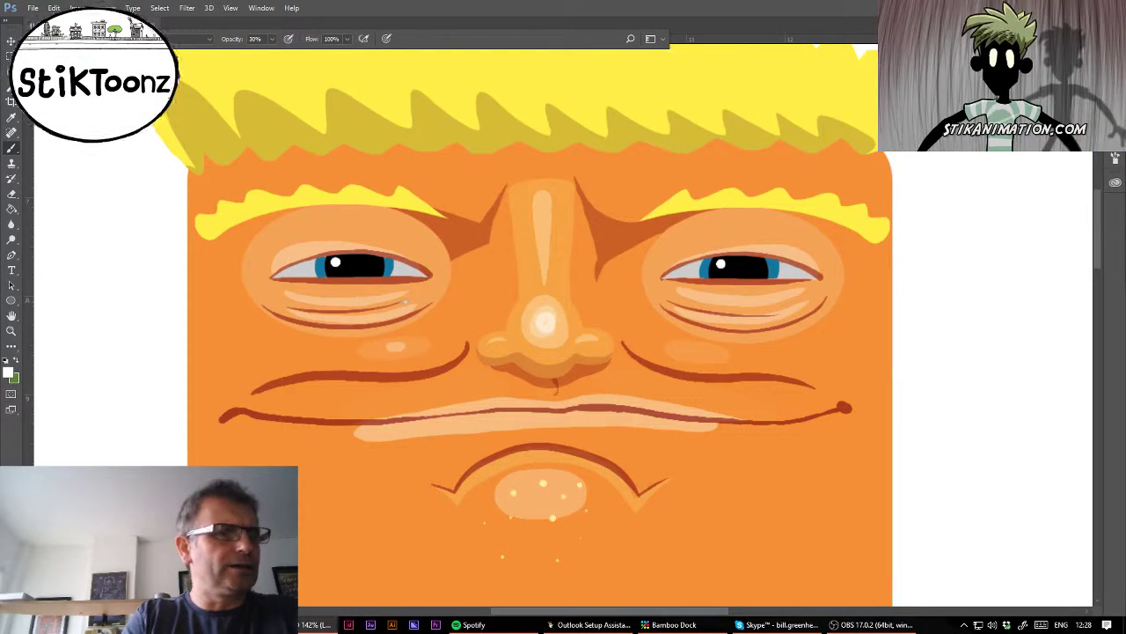
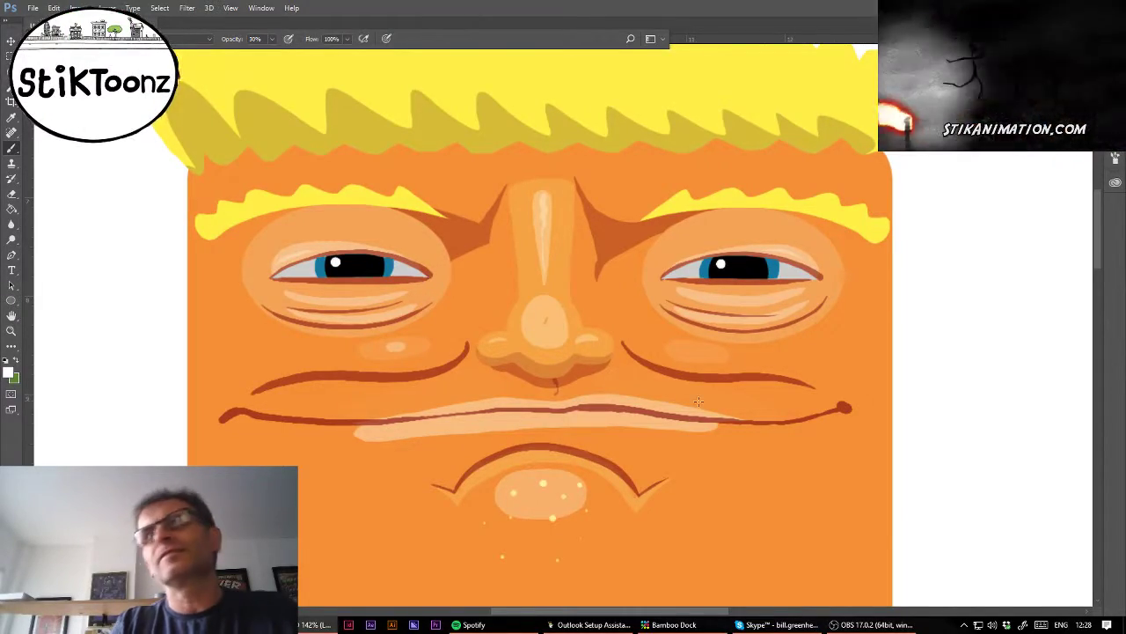
Step: Sample the nose's orange for the brush at 100% opacity and restore the layered white highlights on the nose tip
key("z")
left_click(545, 313)
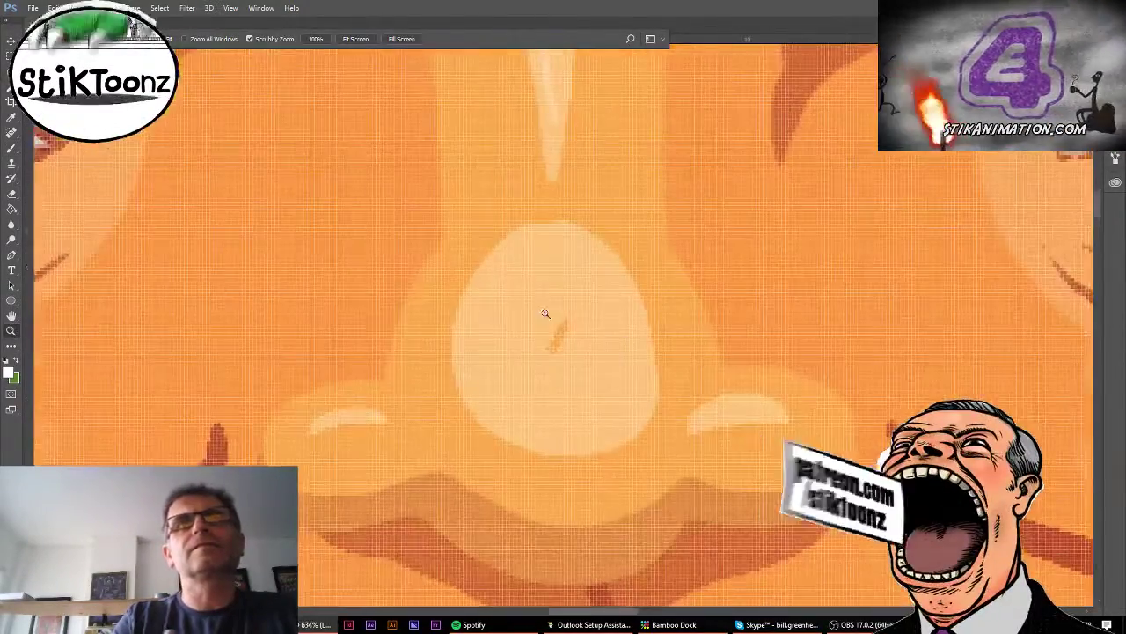
key("i")
left_click(548, 284)
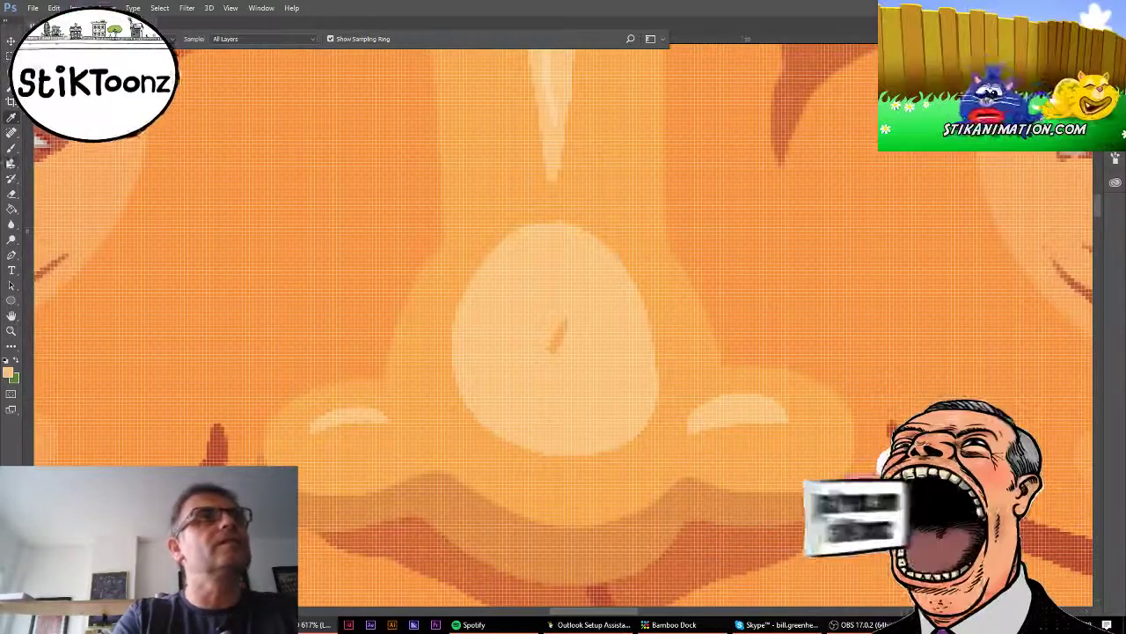
key("b")
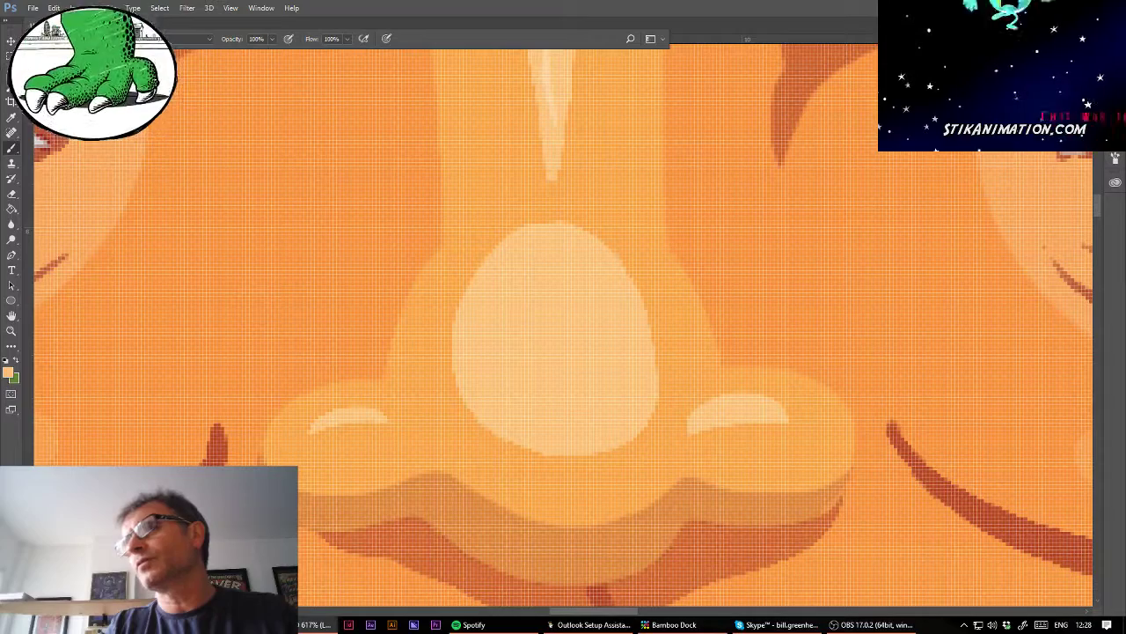
key("ctrl+shift+z")
key("ctrl+shift+z")
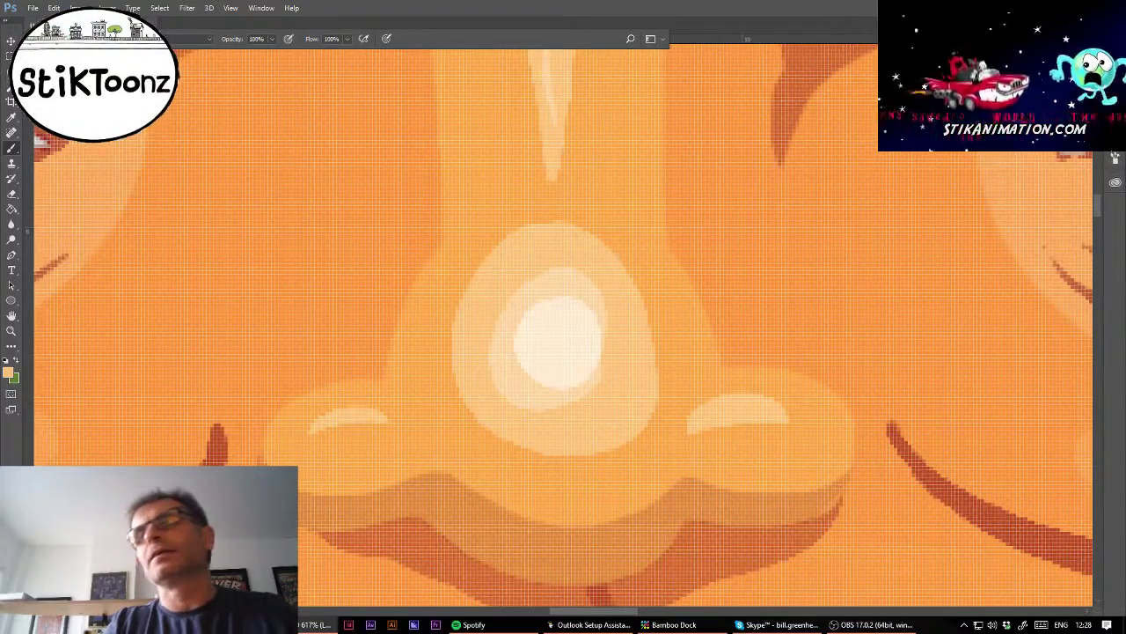
Step: Examine the whole face to judge the chin, eye bag and nose highlights together
key("ctrl+minus")
key("ctrl+minus")
key("ctrl+minus")
key("ctrl+minus")
key("ctrl+minus")
key("ctrl+minus")
key("ctrl+minus")
key("ctrl+minus")
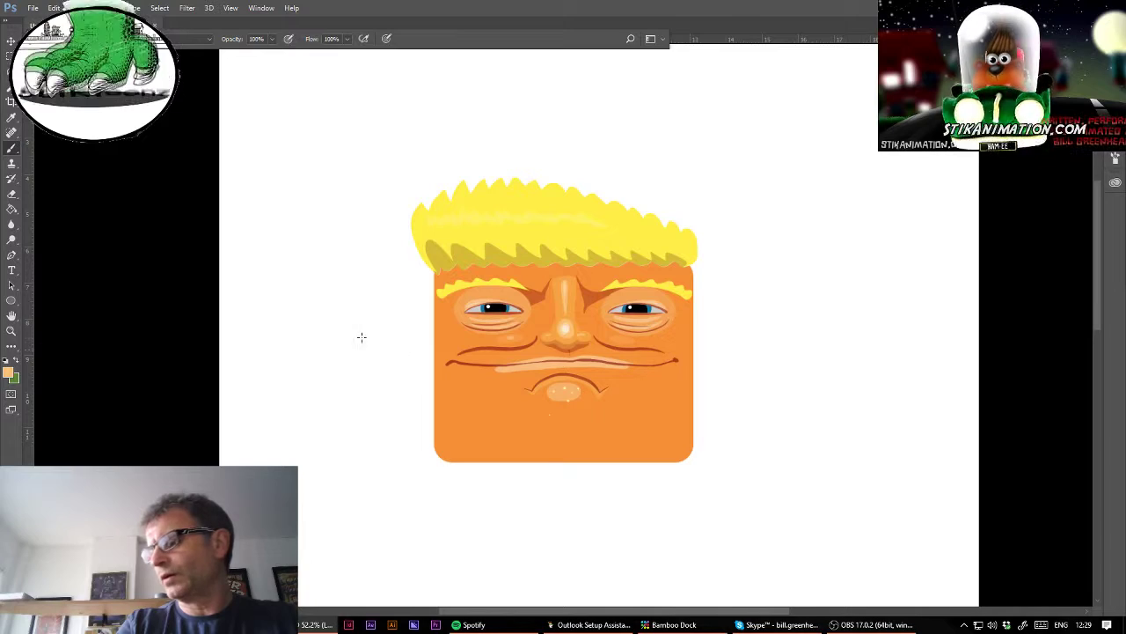
Step: Shade both sides of the nose bridge with a large soft brush in dark red at 30% opacity and check the whole face
left_click(11, 330)
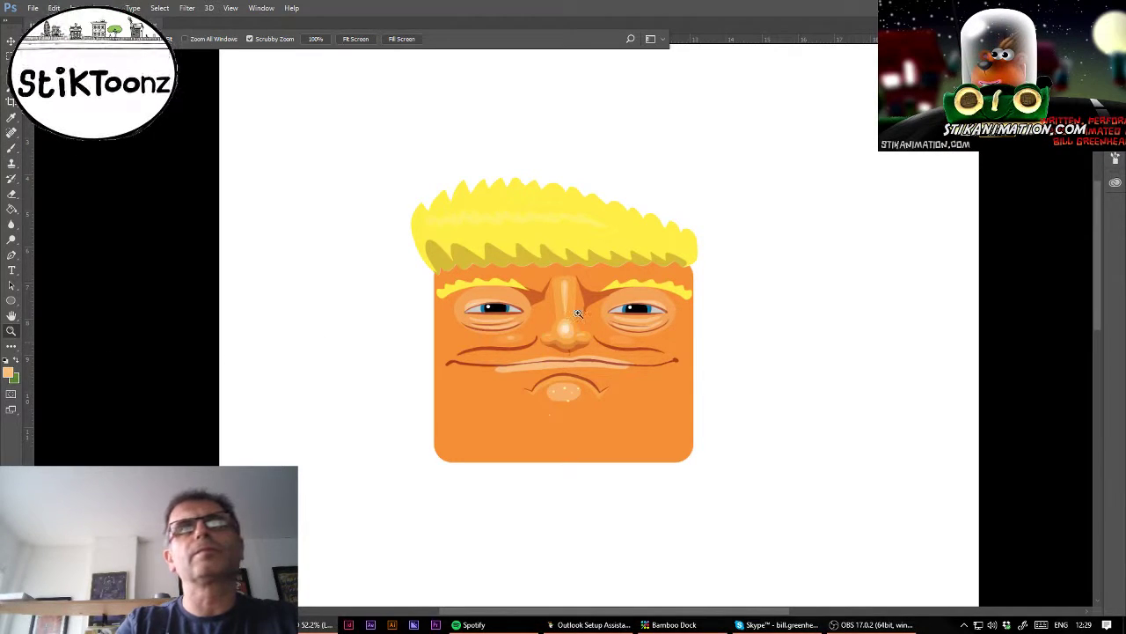
left_click_drag(578, 313, 656, 349)
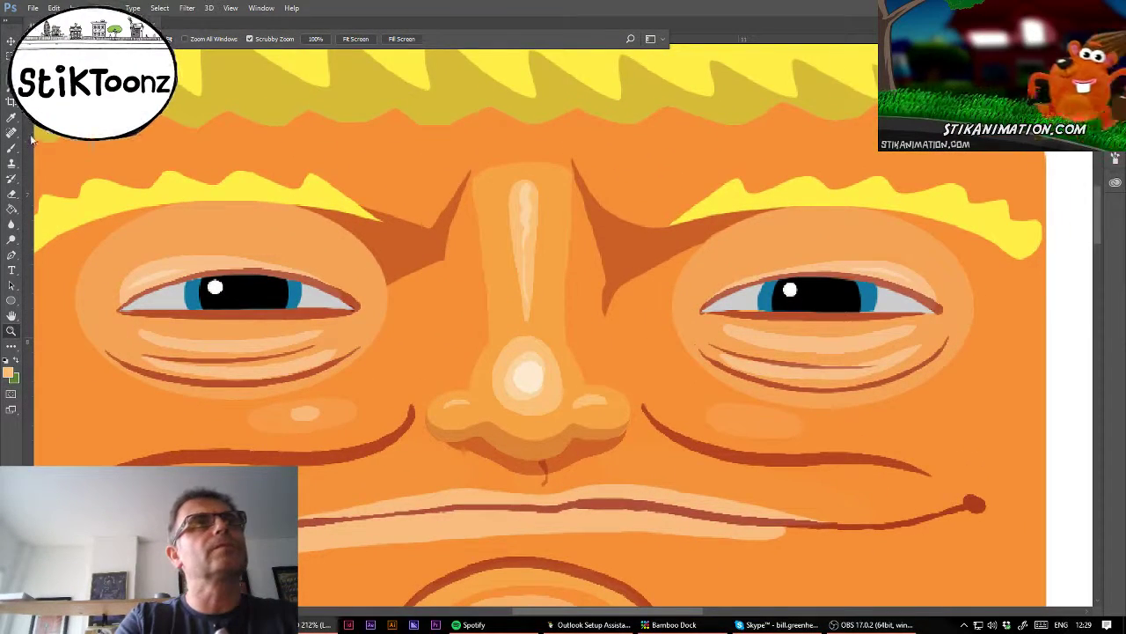
left_click(10, 147)
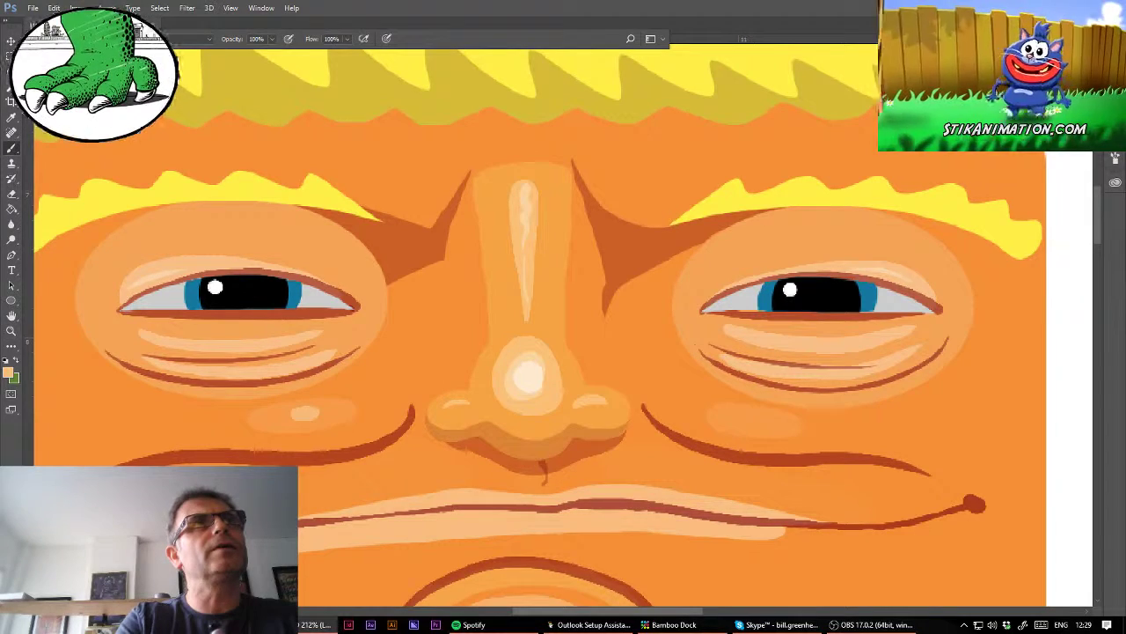
left_click(58, 39)
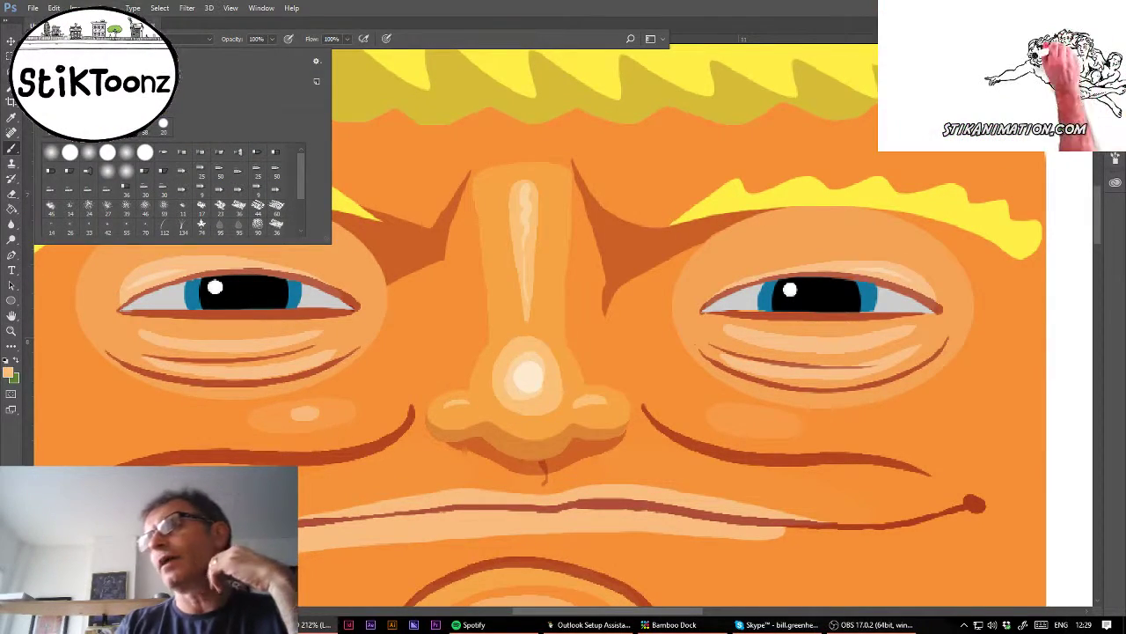
key("Return")
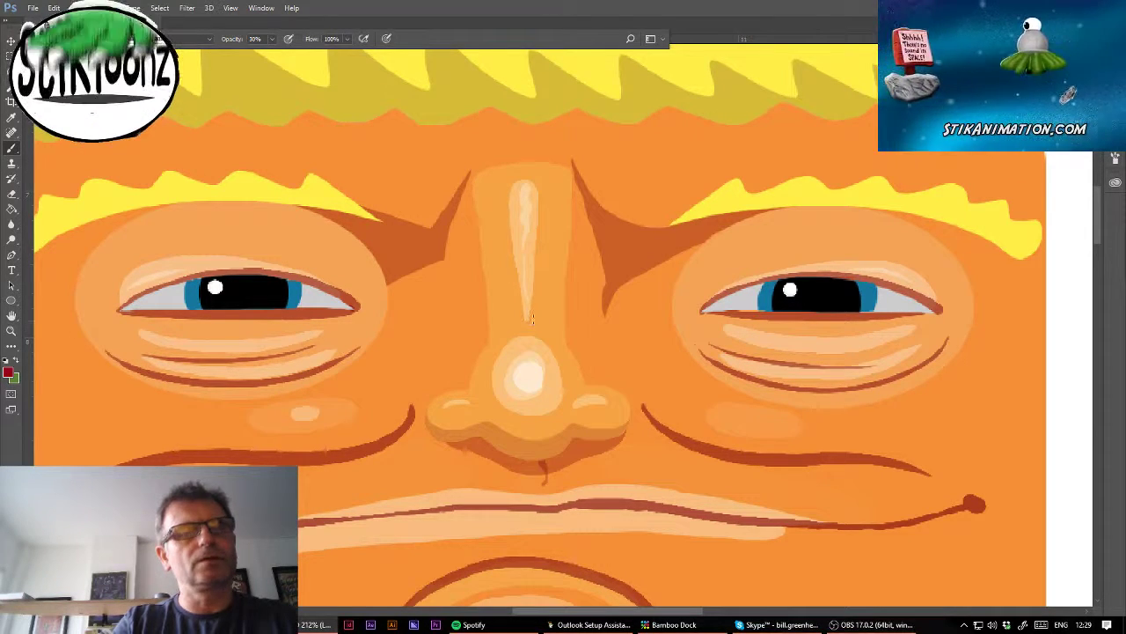
left_click(60, 38)
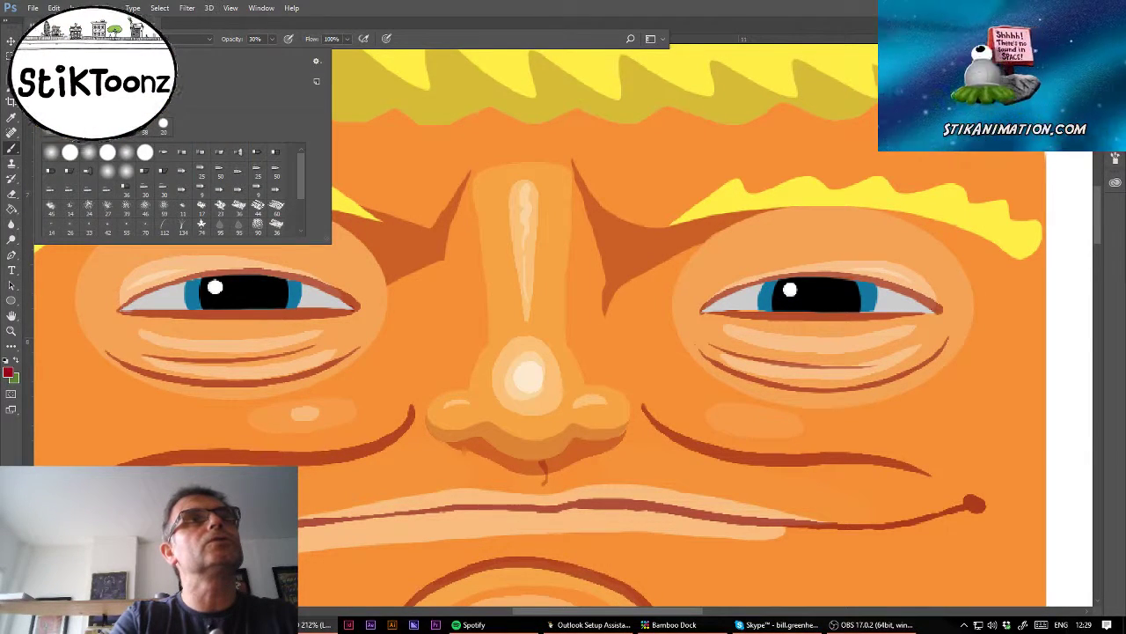
left_click(570, 324)
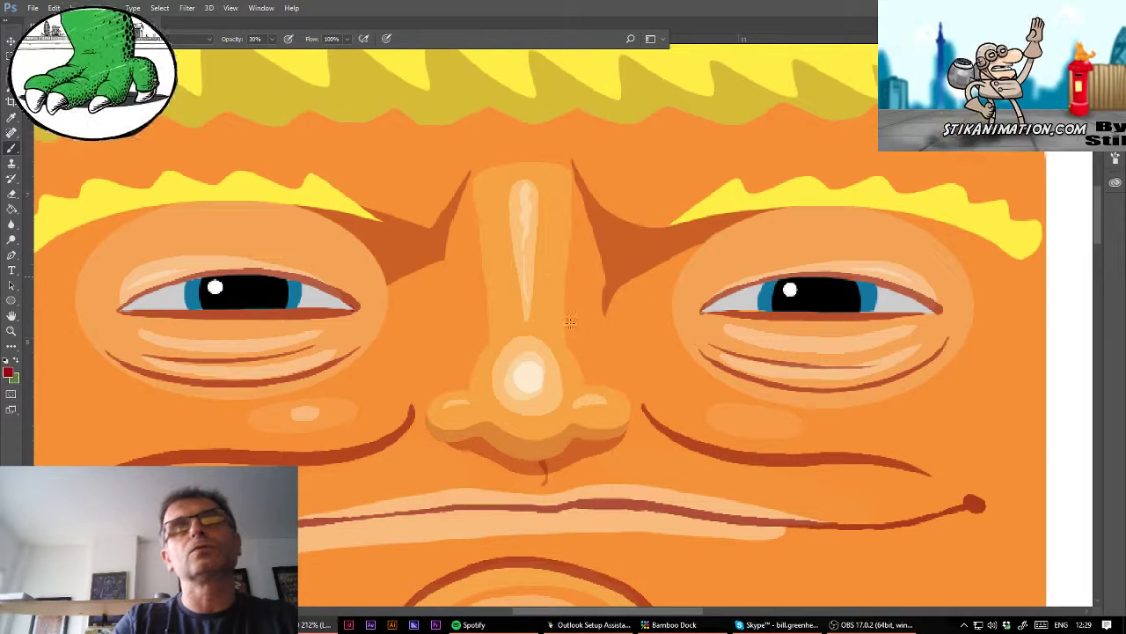
mouse_move(582, 269)
left_mouse_down()
mouse_move(571, 345)
mouse_move(580, 361)
left_mouse_up()
left_click_drag(489, 299, 493, 327)
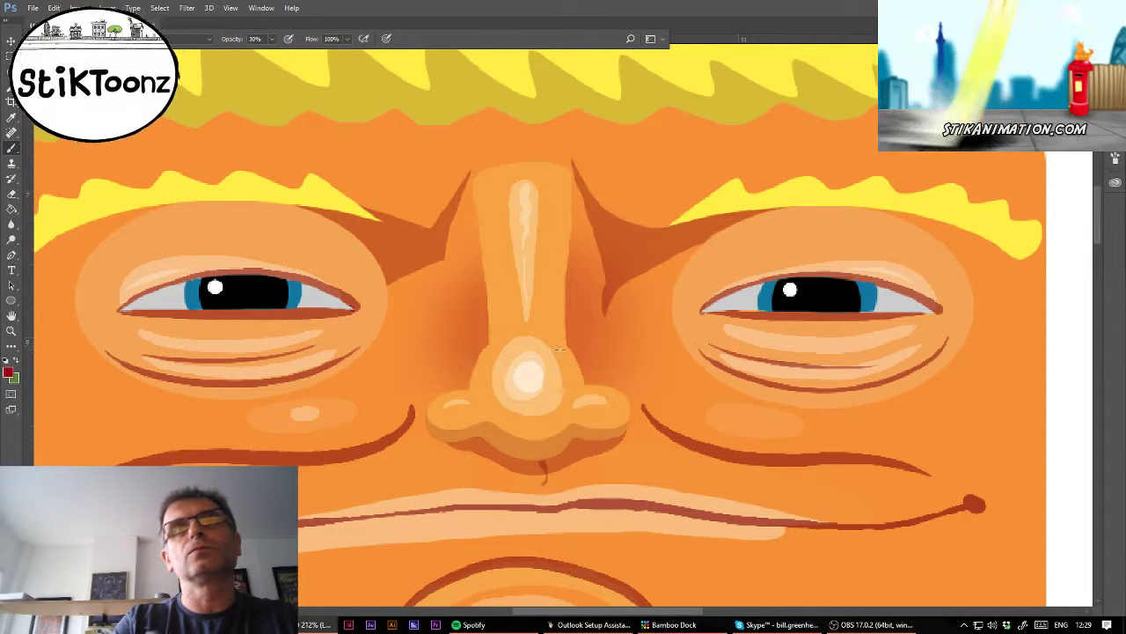
key("ctrl+0")
key("ctrl+minus")
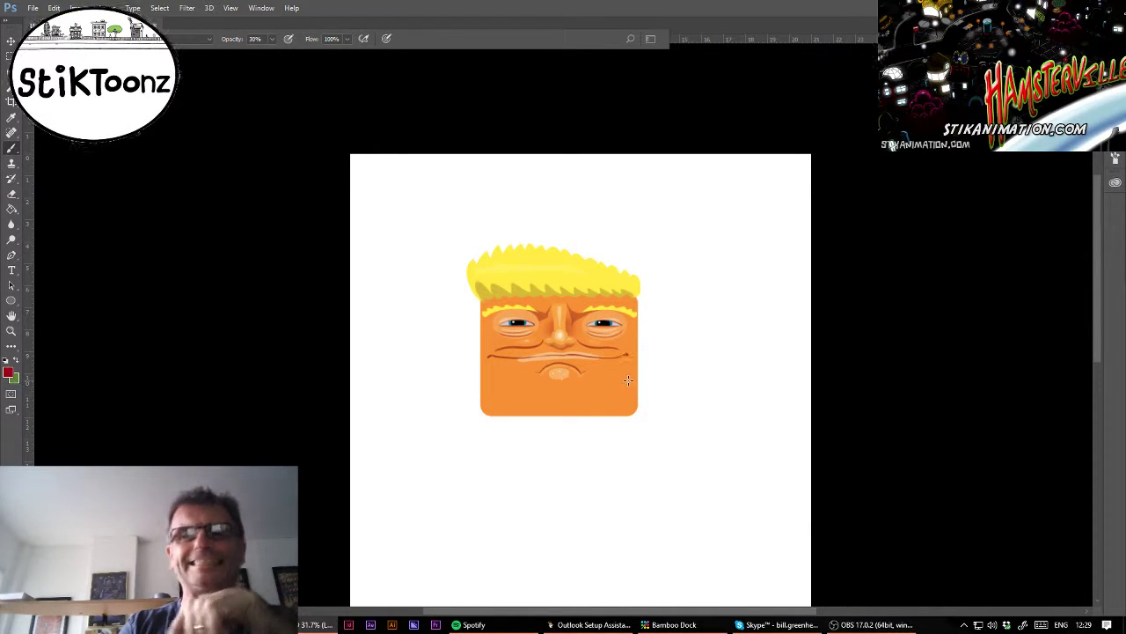
left_click(11, 331)
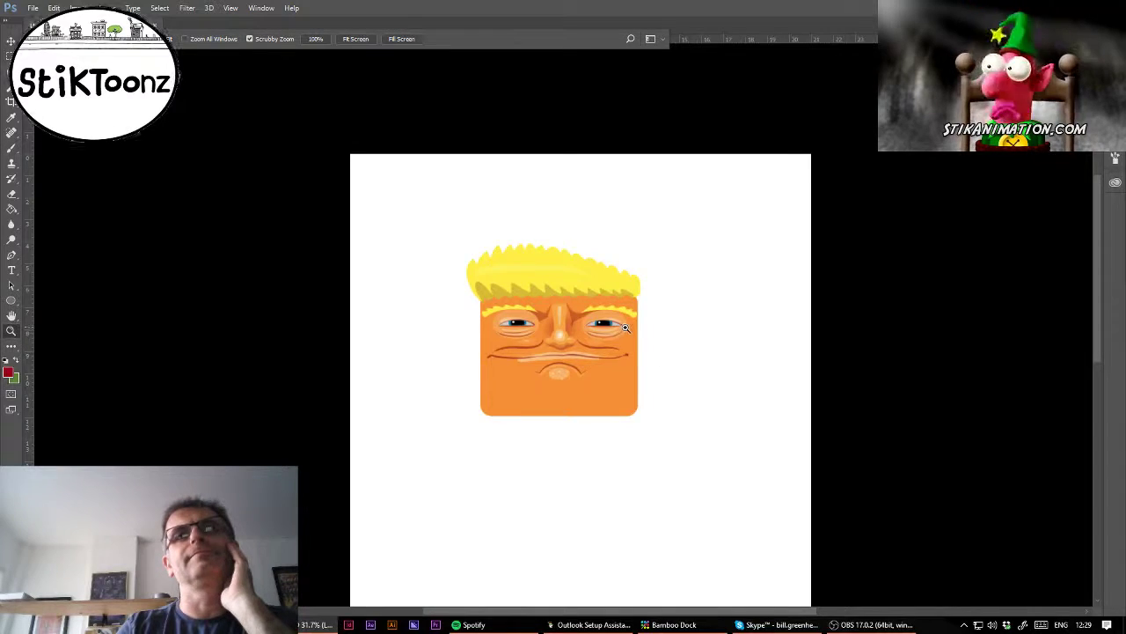
Step: Outline a curved arm with a three-fingered, thumbed hand as a freehand Lasso selection, extending outward from the head's left edge at cheek level
left_click_drag(625, 327, 660, 341)
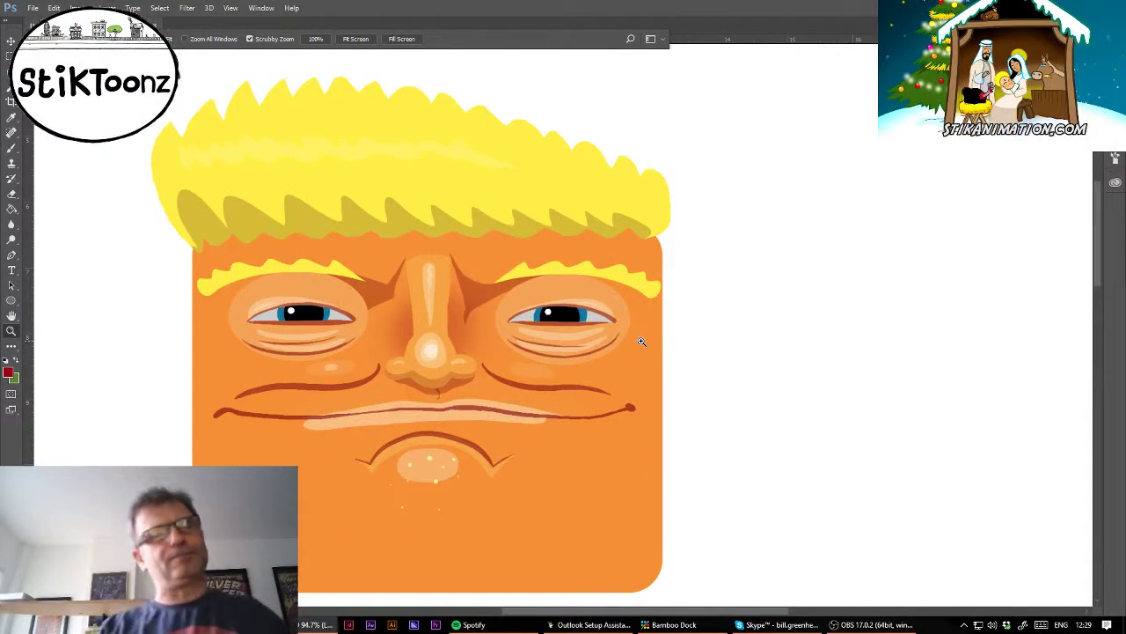
left_click_drag(528, 369, 640, 287)
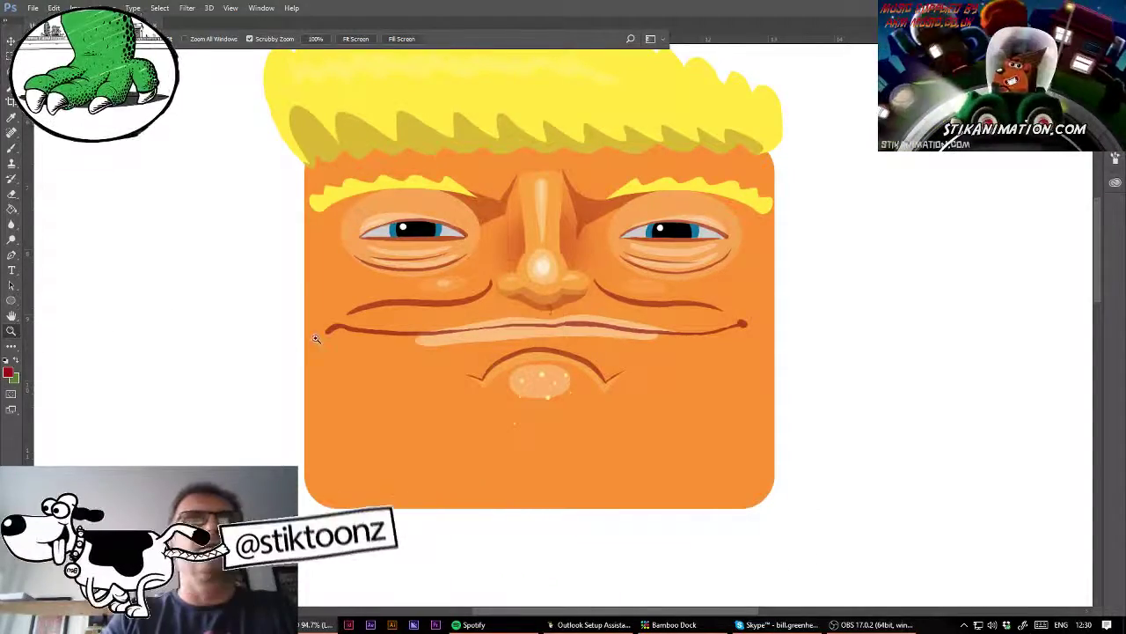
left_click_drag(239, 301, 289, 314)
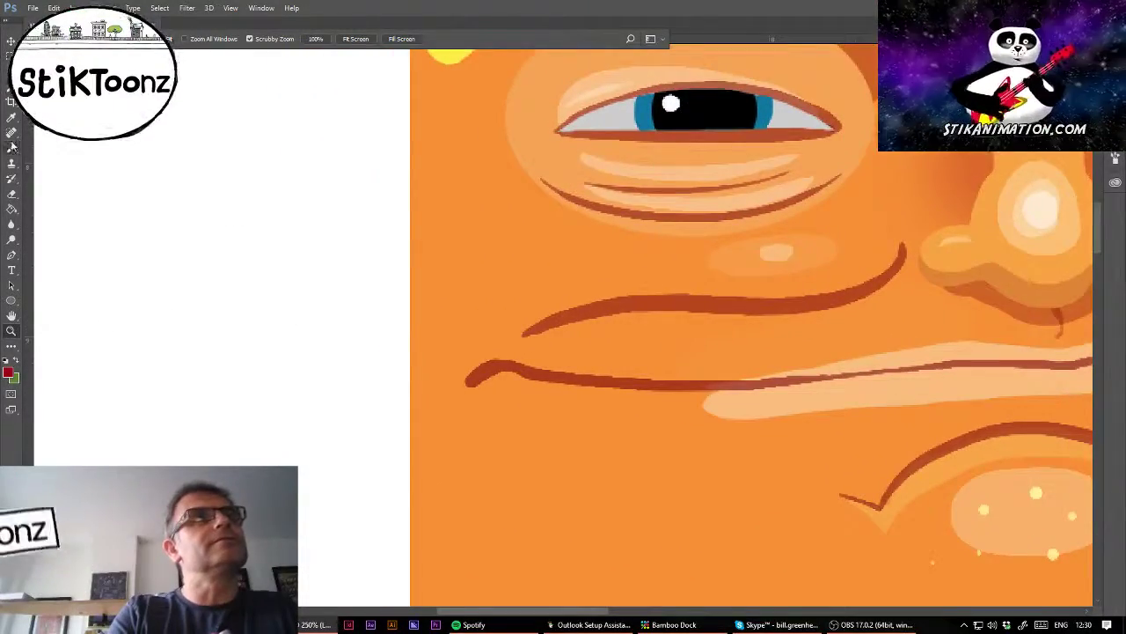
left_click(11, 72)
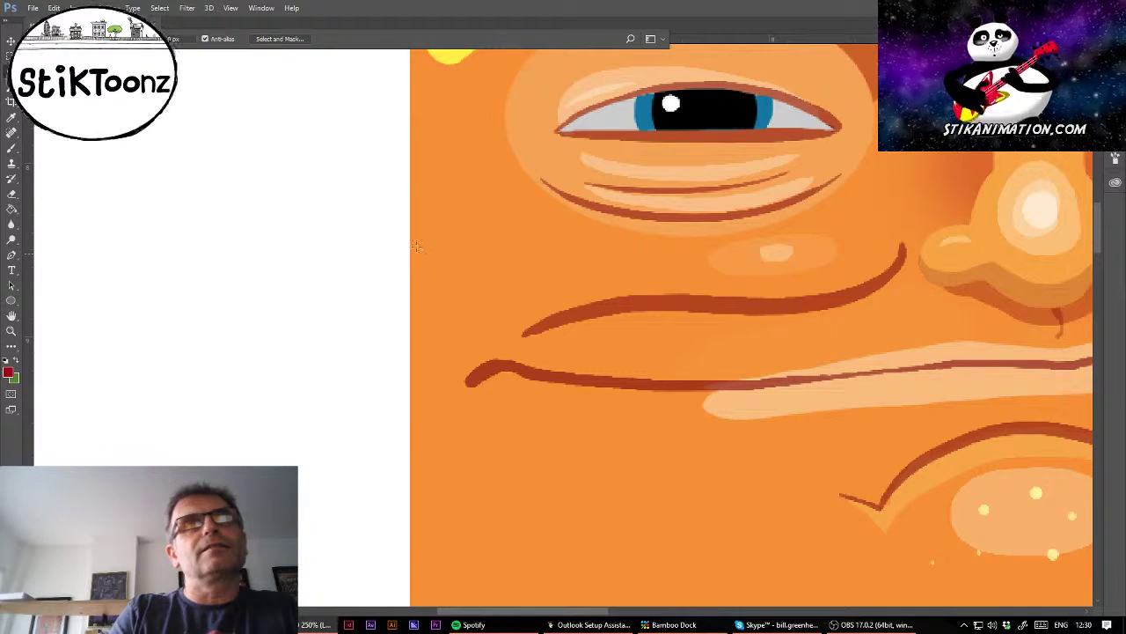
mouse_move(431, 253)
left_mouse_down()
mouse_move(359, 232)
mouse_move(220, 233)
mouse_move(165, 318)
left_mouse_up()
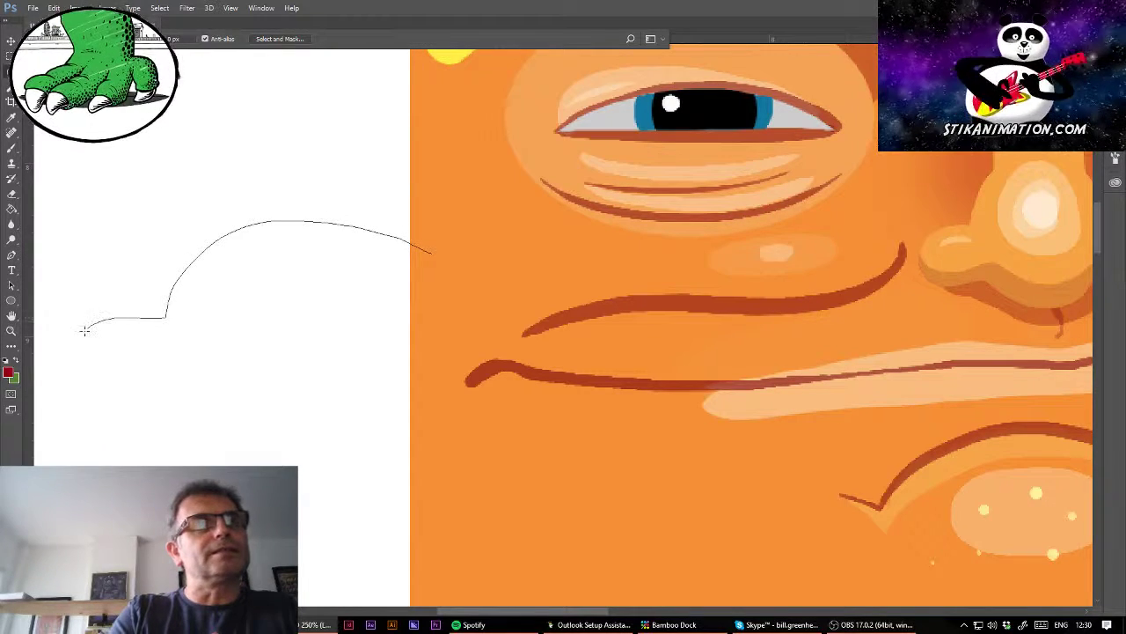
mouse_move(84, 330)
left_mouse_down()
mouse_move(164, 337)
mouse_move(103, 369)
mouse_move(115, 387)
mouse_move(177, 351)
mouse_move(157, 370)
mouse_move(150, 410)
mouse_move(177, 402)
left_mouse_up()
mouse_move(218, 356)
left_mouse_down()
mouse_move(280, 358)
mouse_move(214, 332)
left_mouse_up()
mouse_move(218, 283)
left_mouse_down()
mouse_move(244, 261)
mouse_move(294, 250)
left_mouse_up()
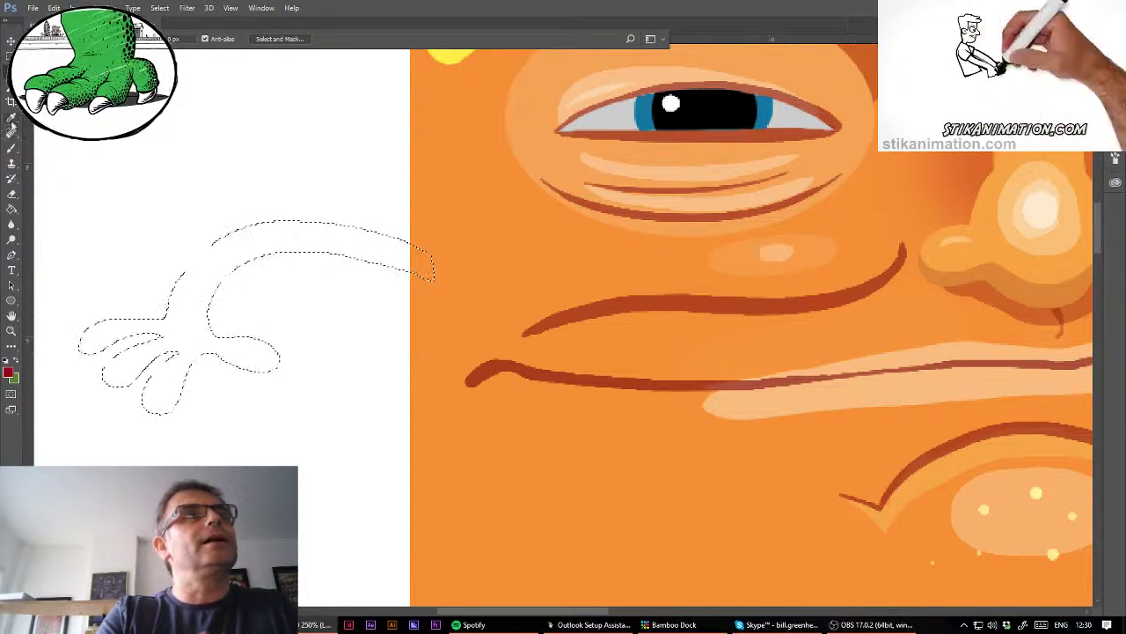
Step: Sample the head's base orange as the foreground colour for the selected arm and hand
left_click(11, 121)
left_click(468, 215)
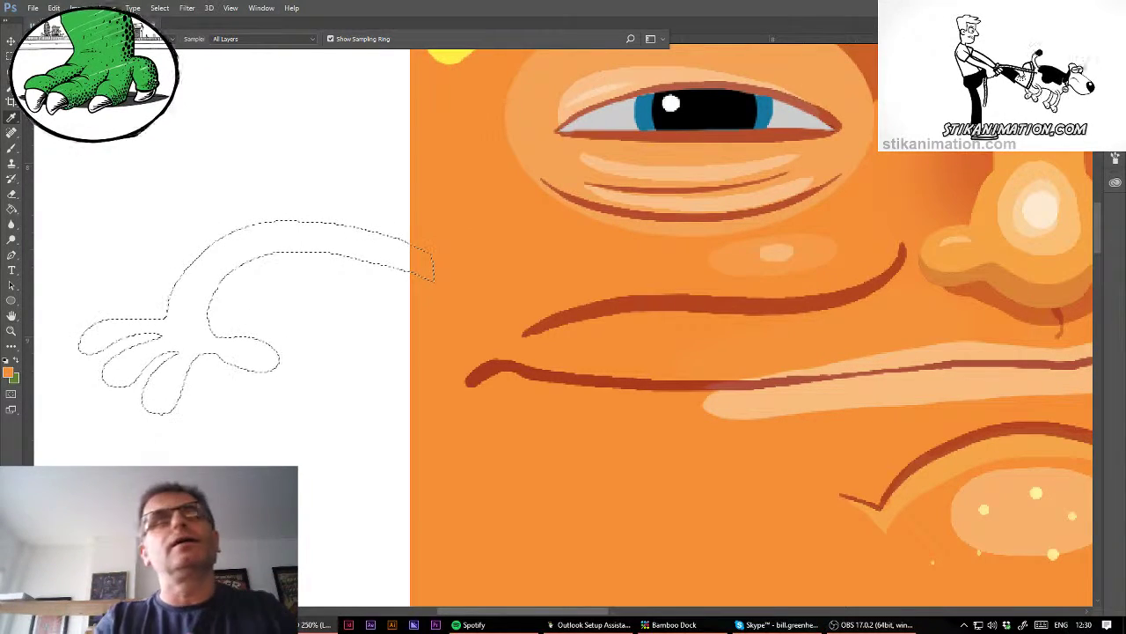
Step: Fill the selected arm and hand shape with the sampled face orange at 100% opacity and deselect
left_click(12, 209)
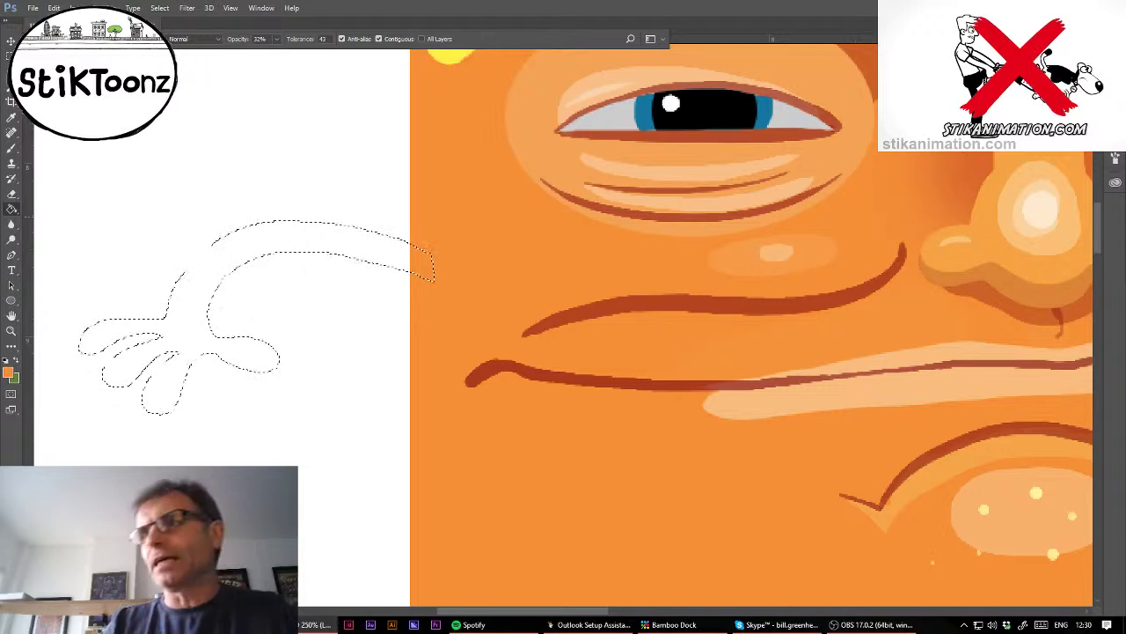
left_click(350, 261)
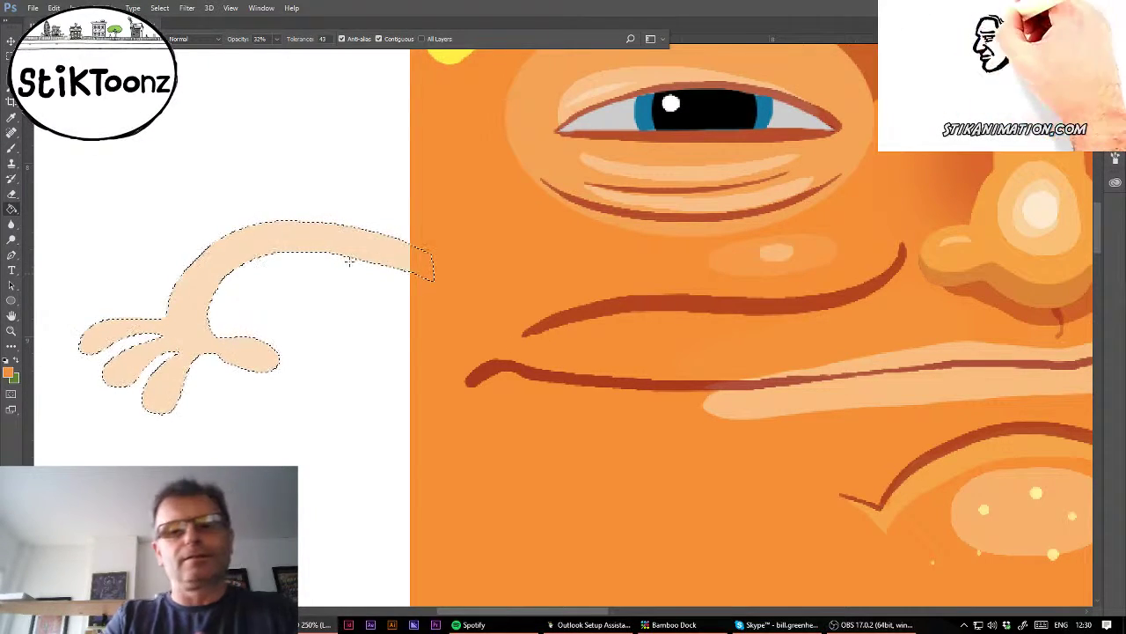
key("0")
left_click(350, 261)
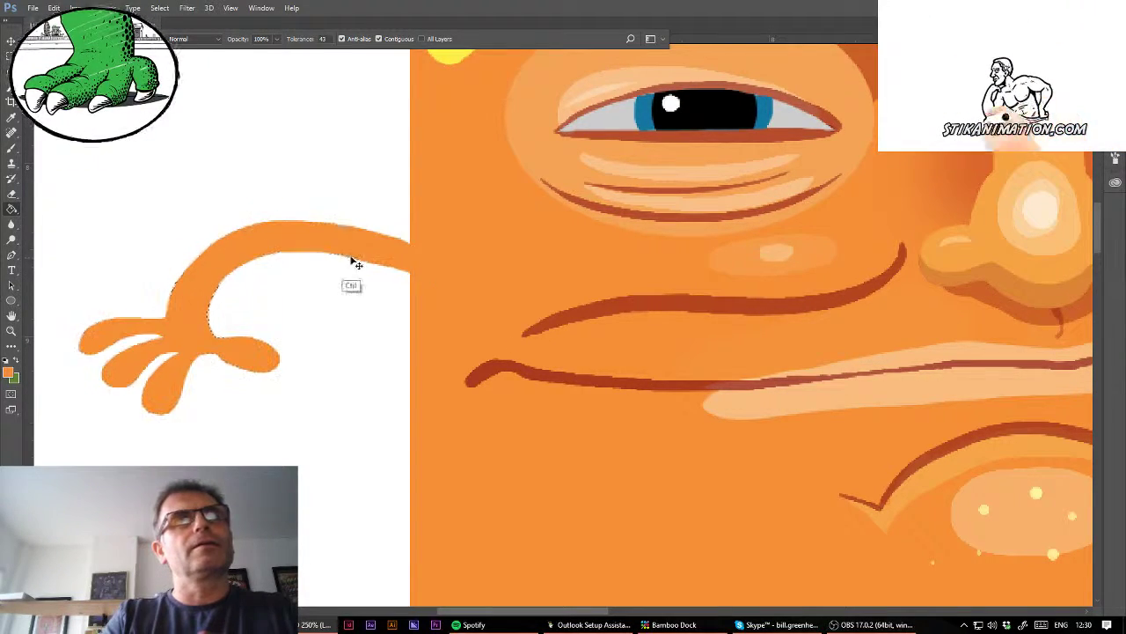
key("ctrl+d")
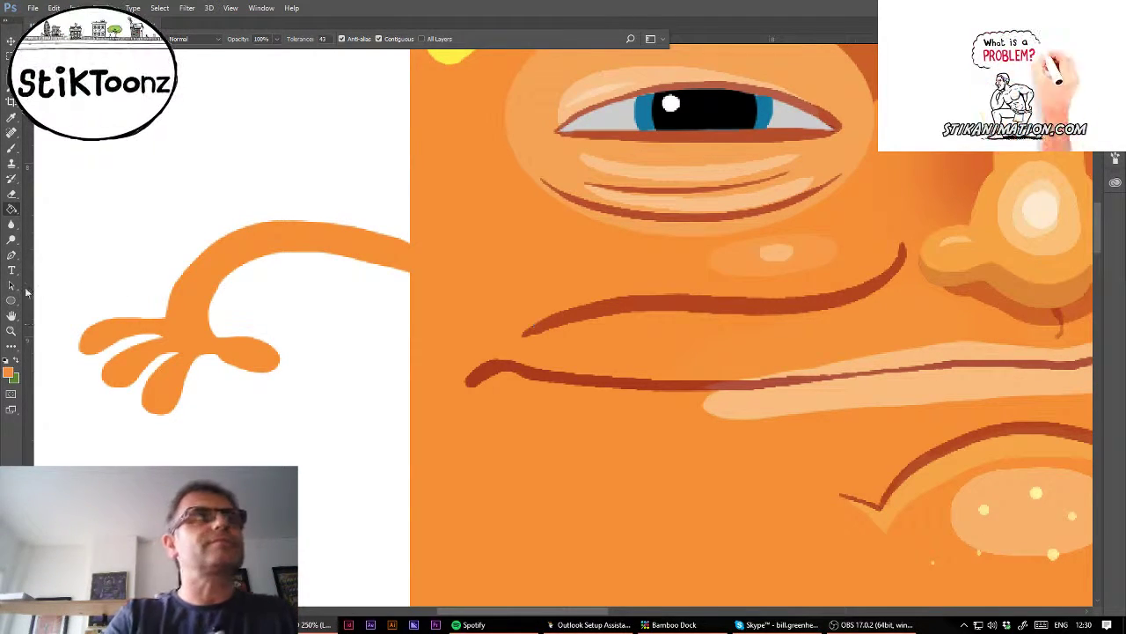
Step: Set the brush to 100% opacity and paint orange to smooth the upper edge where the arm meets the face
left_click(11, 331)
left_click_drag(161, 244, 199, 249)
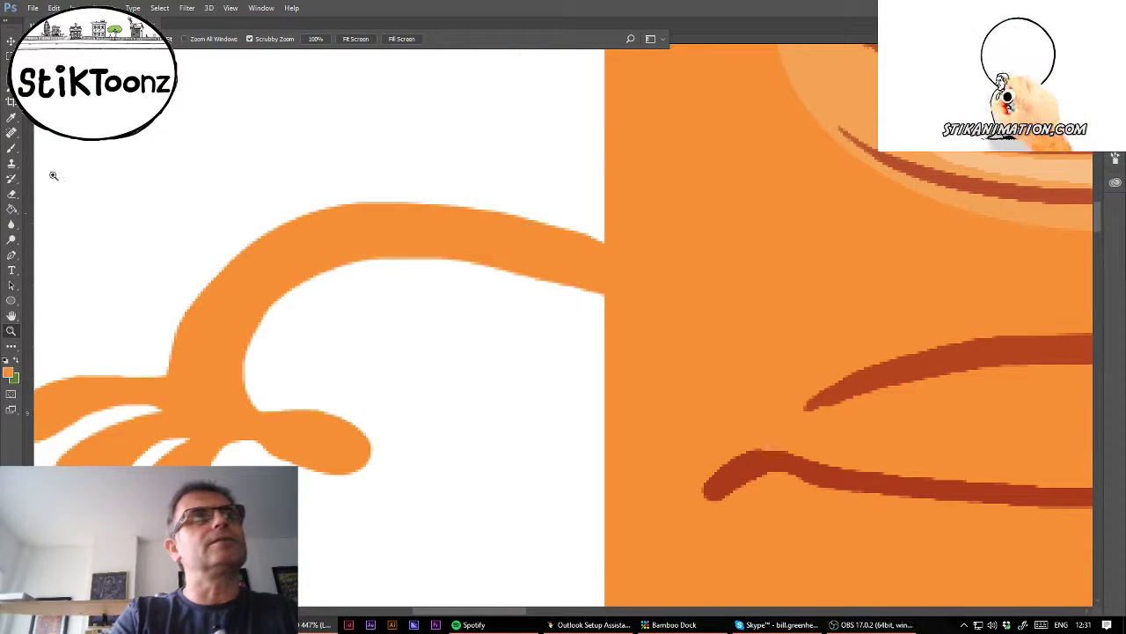
left_click(11, 148)
left_click(61, 38)
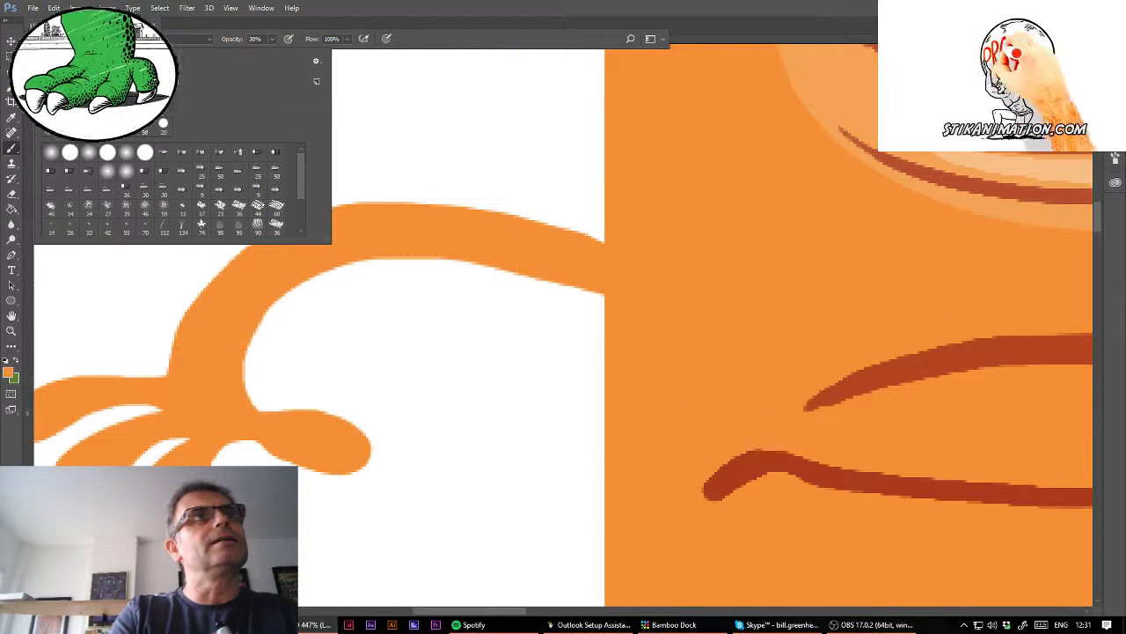
left_click(272, 40)
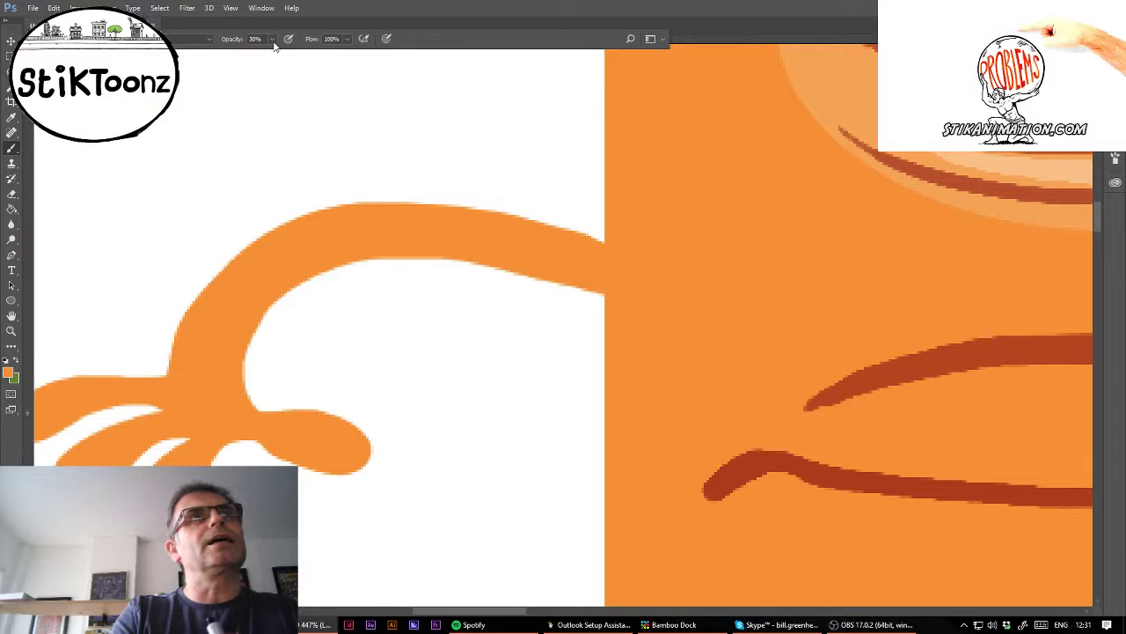
left_click(272, 41)
left_click_drag(271, 54, 329, 55)
left_click(472, 222)
left_click_drag(536, 238, 658, 274)
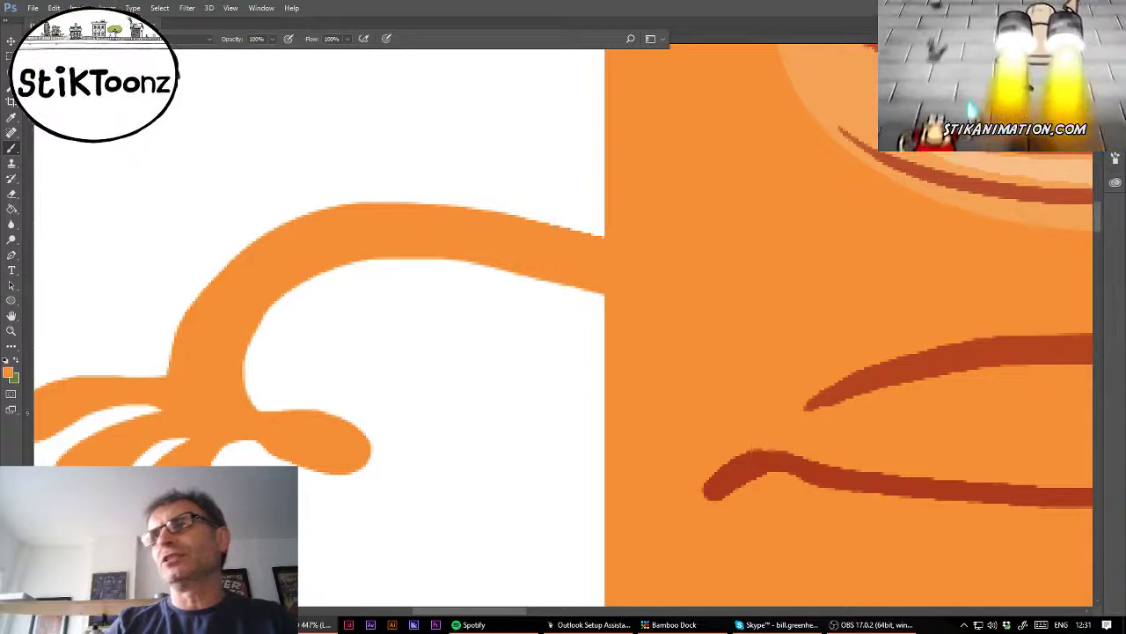
Step: Flip a copy of the arm horizontally and place it against the opposite side of the face
key("ctrl+minus")
key("ctrl+minus")
key("ctrl+minus")
key("ctrl+minus")
key("ctrl+minus")
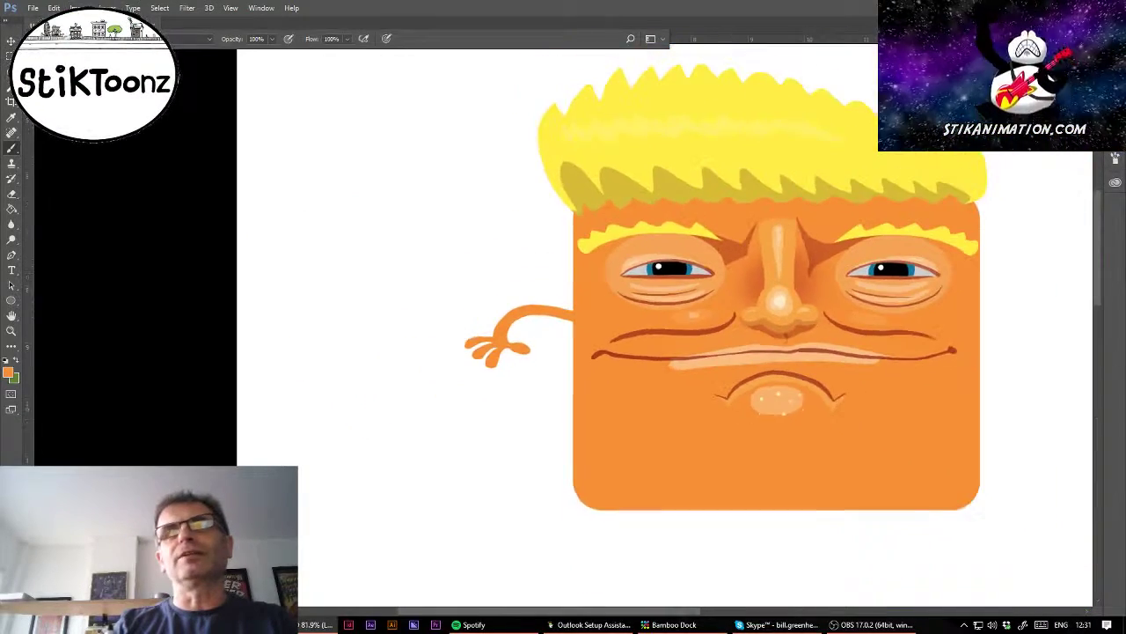
scroll(555, 335, "down", 1)
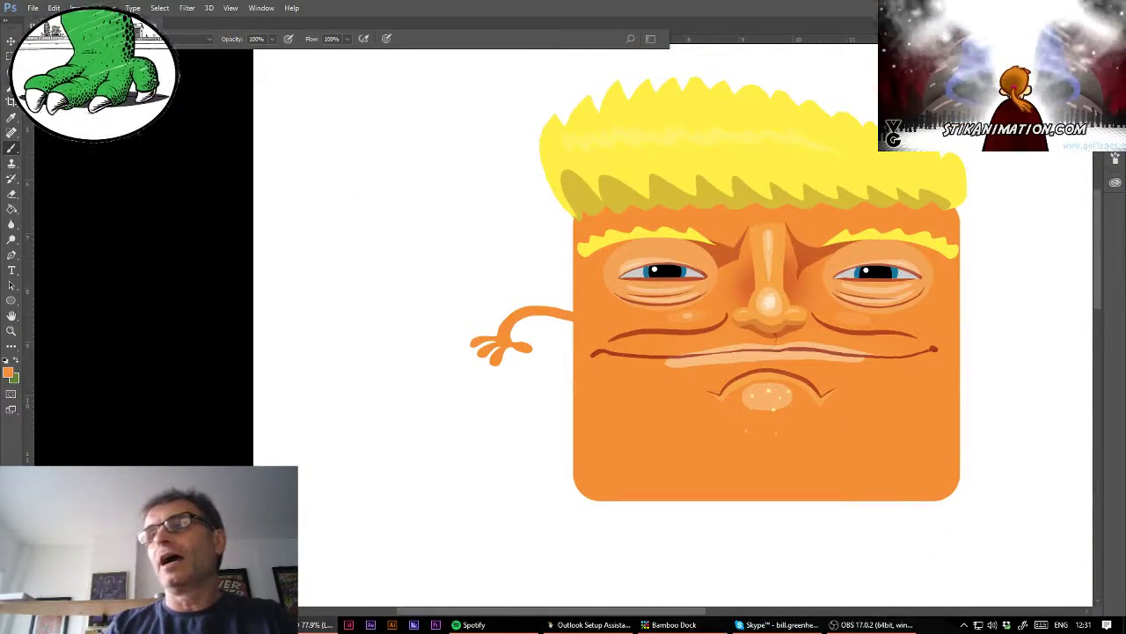
left_click(53, 8)
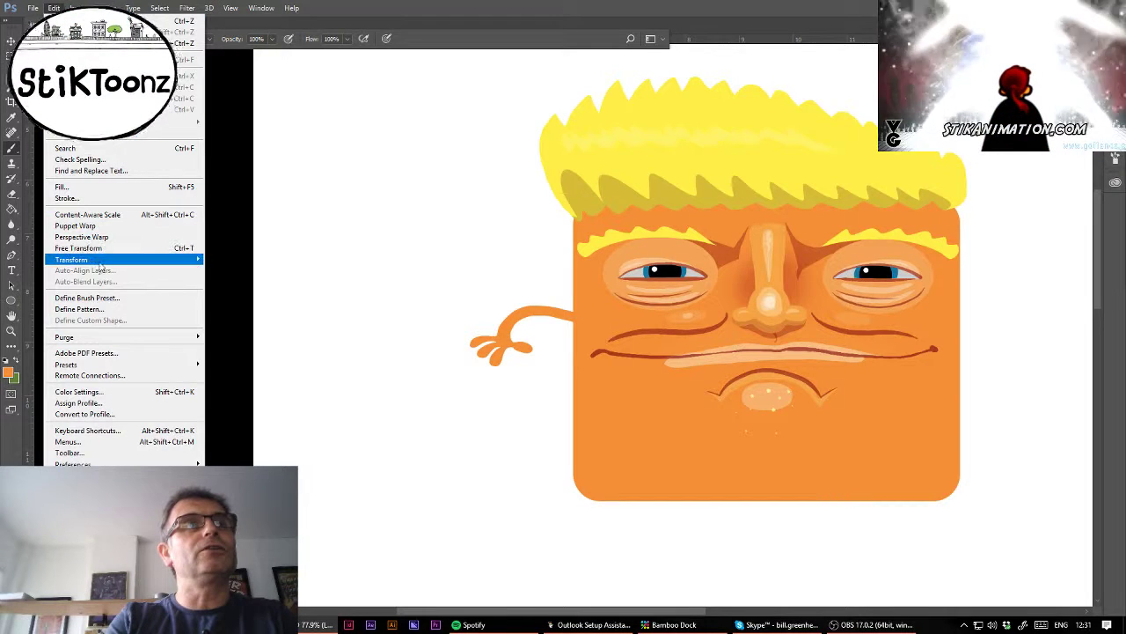
mouse_move(95, 264)
left_click(236, 386)
left_click_drag(519, 343, 1022, 386)
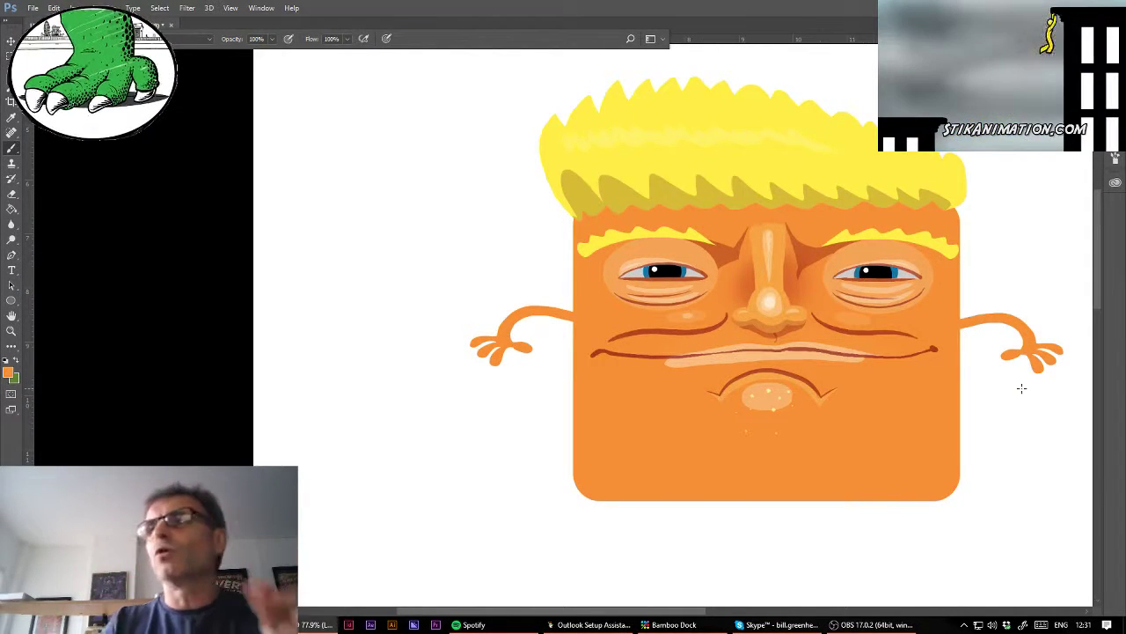
left_click(12, 330)
left_click_drag(669, 317, 706, 322)
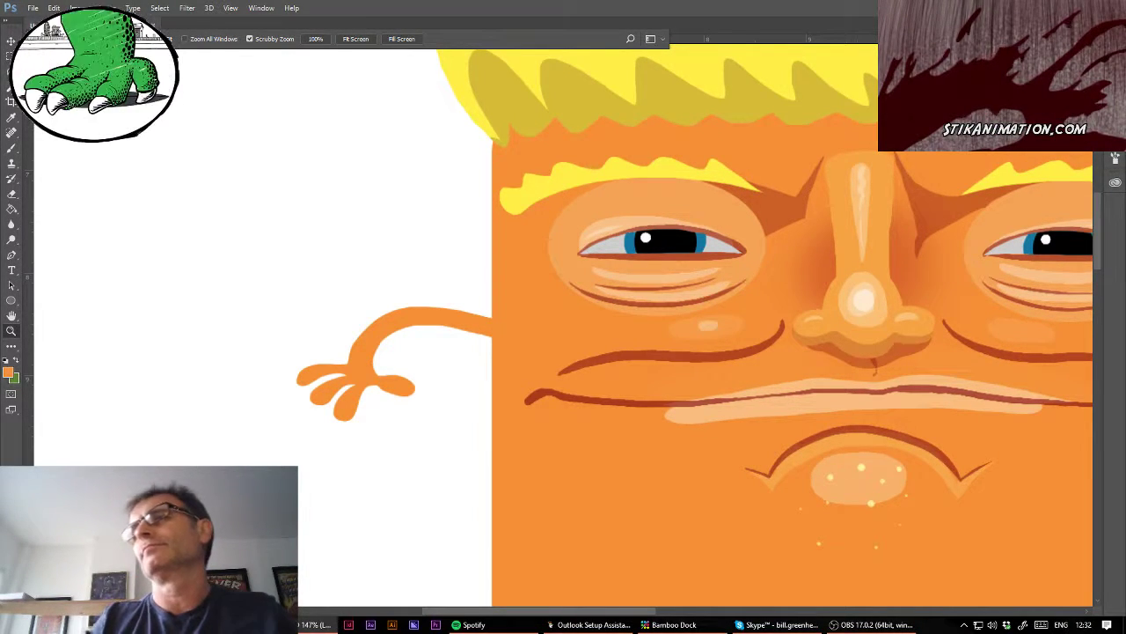
key("ctrl+minus")
key("ctrl+minus")
key("ctrl+minus")
key("ctrl+minus")
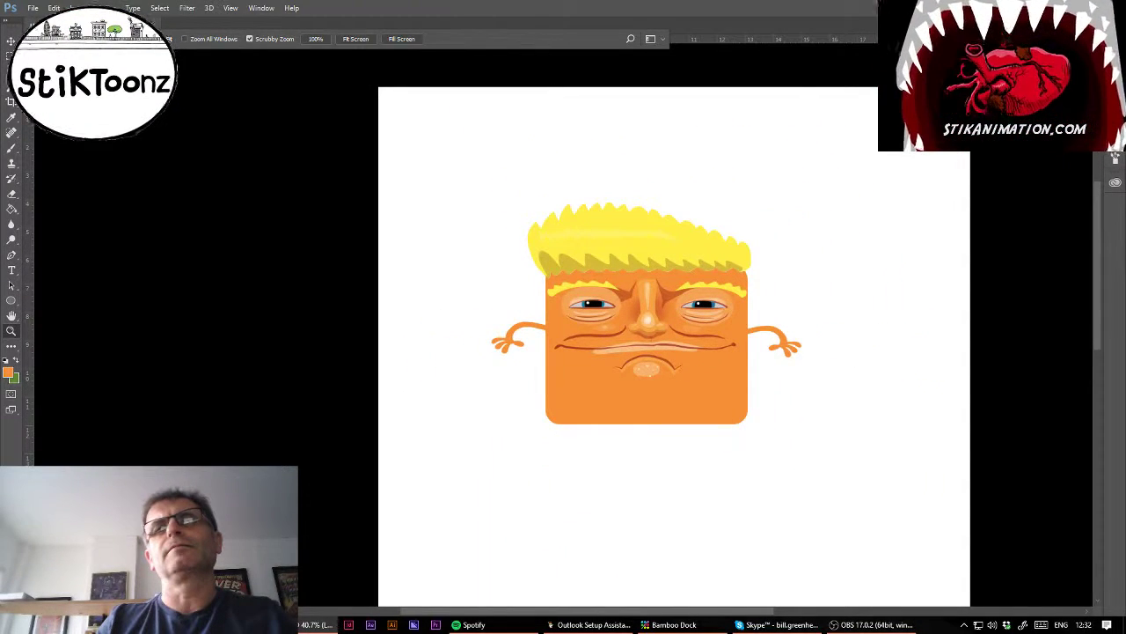
scroll(567, 342, "up", 1)
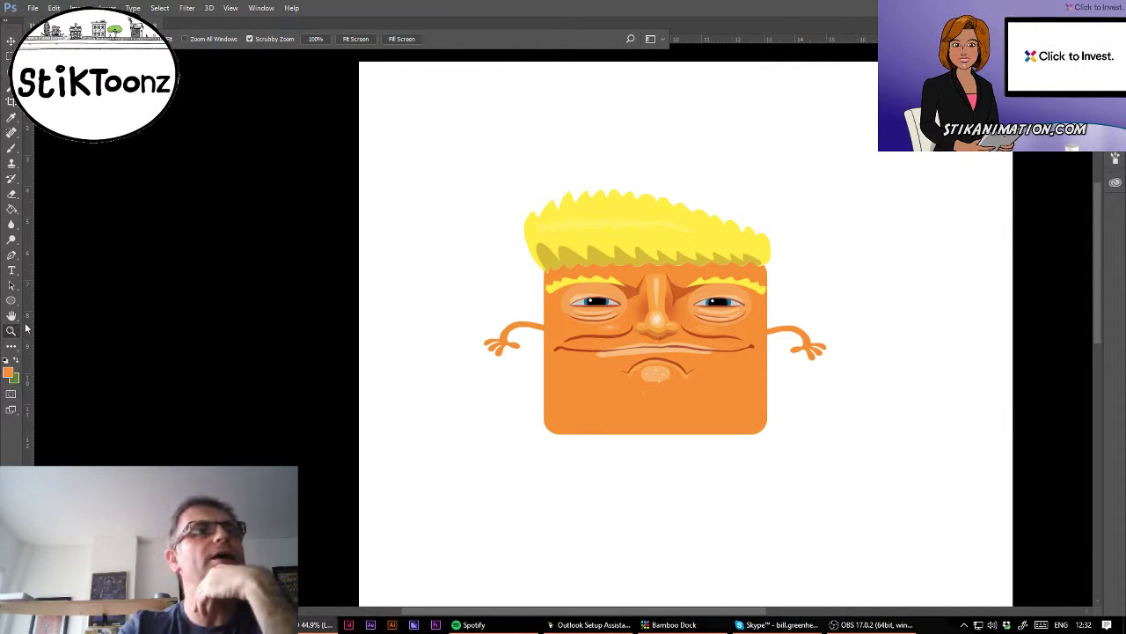
Step: Lasso side-hair shapes with jagged tufts on both sides of the face, from below the fringe to chin level
left_click(541, 301)
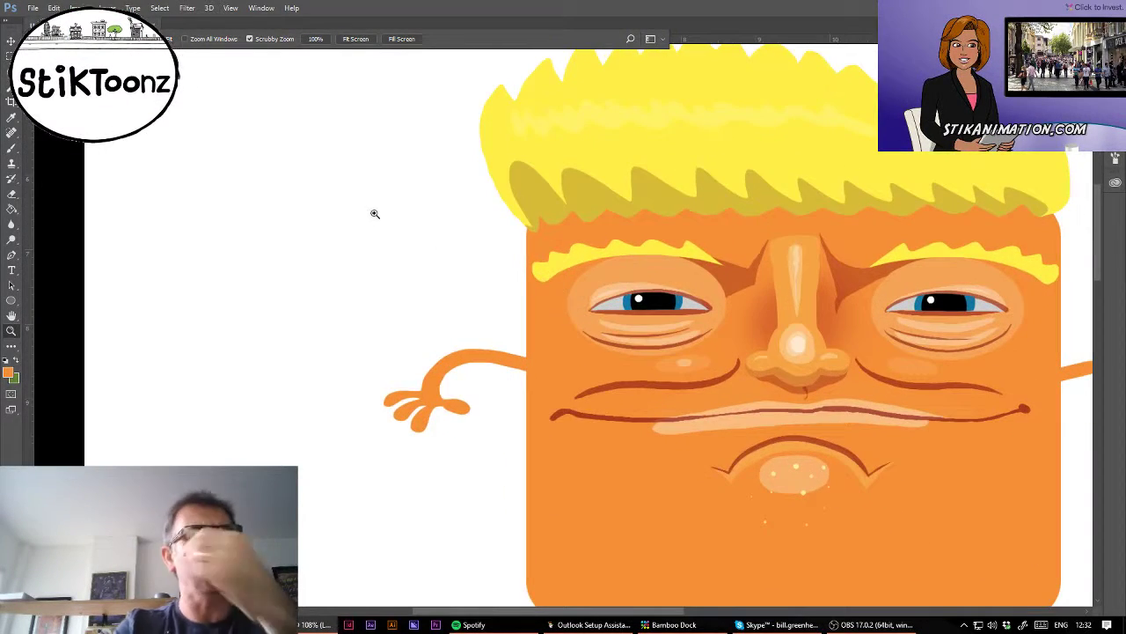
key("l")
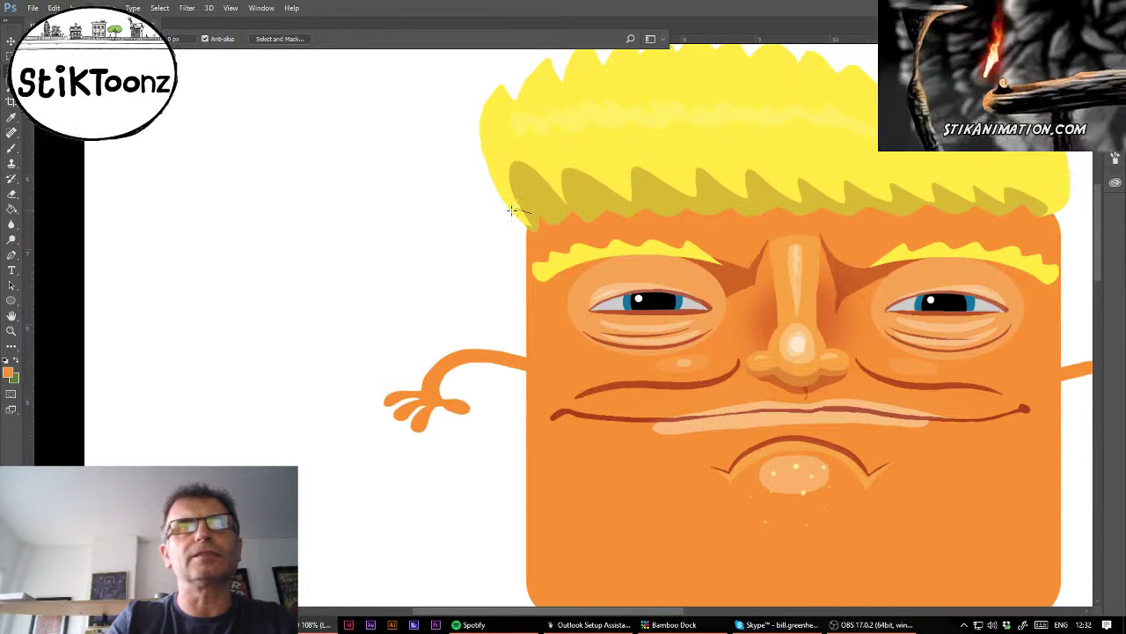
left_click_drag(513, 209, 491, 247)
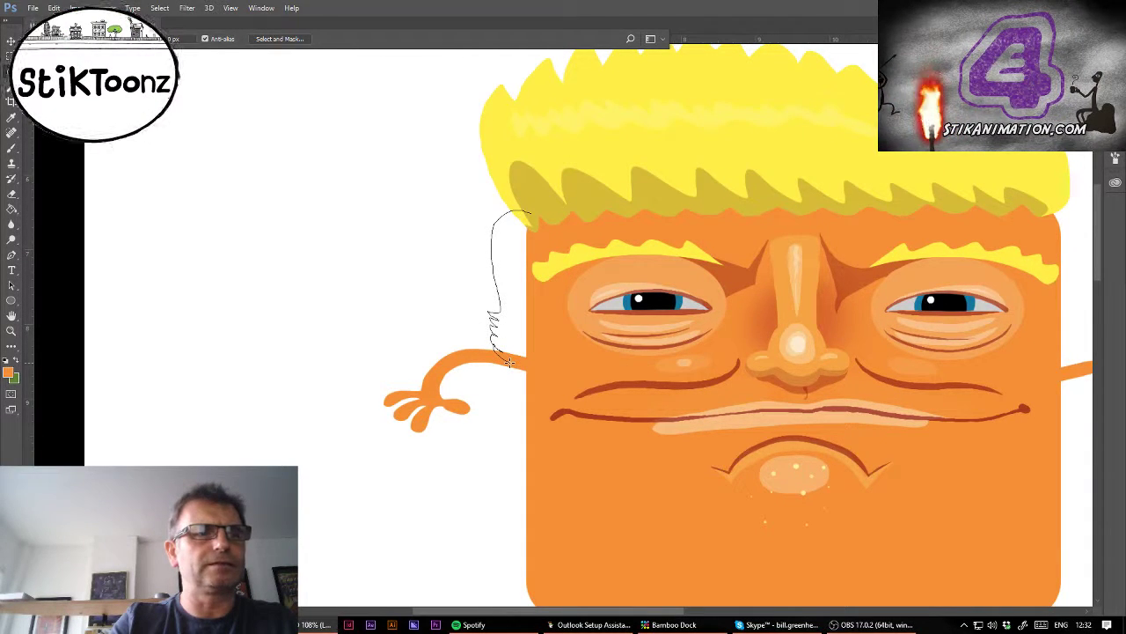
left_click_drag(508, 360, 510, 400)
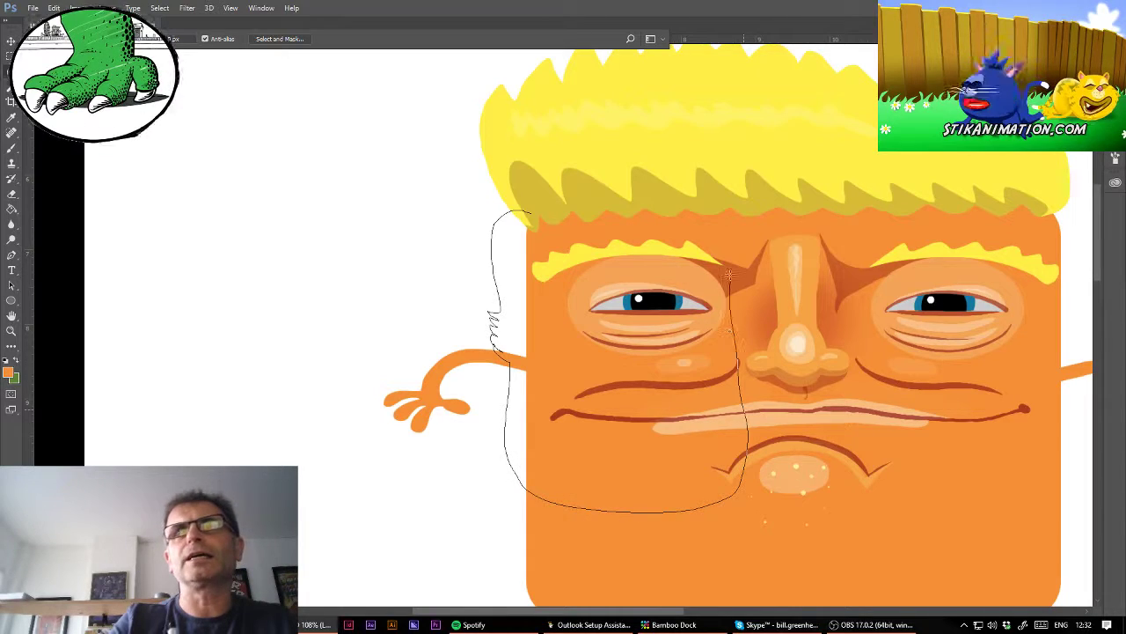
mouse_move(730, 274)
left_mouse_down()
mouse_move(503, 286)
mouse_move(503, 277)
left_mouse_up()
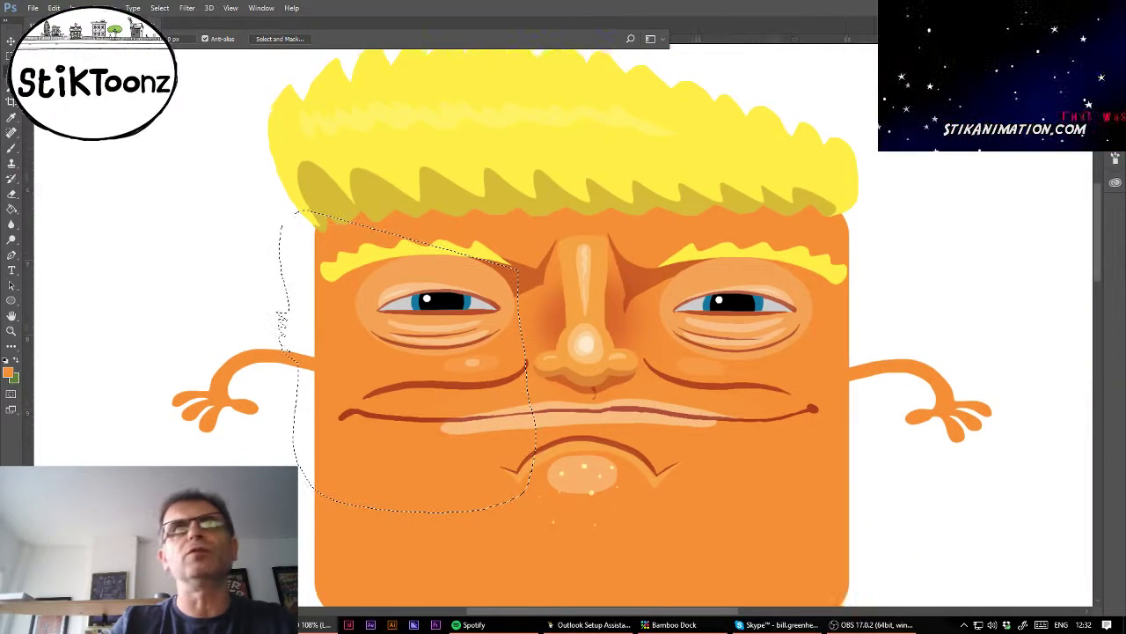
mouse_move(829, 213)
left_mouse_down()
mouse_move(842, 200)
mouse_move(867, 206)
mouse_move(887, 306)
mouse_move(870, 344)
mouse_move(871, 435)
mouse_move(816, 499)
mouse_move(556, 498)
mouse_move(504, 304)
mouse_move(523, 266)
left_mouse_up()
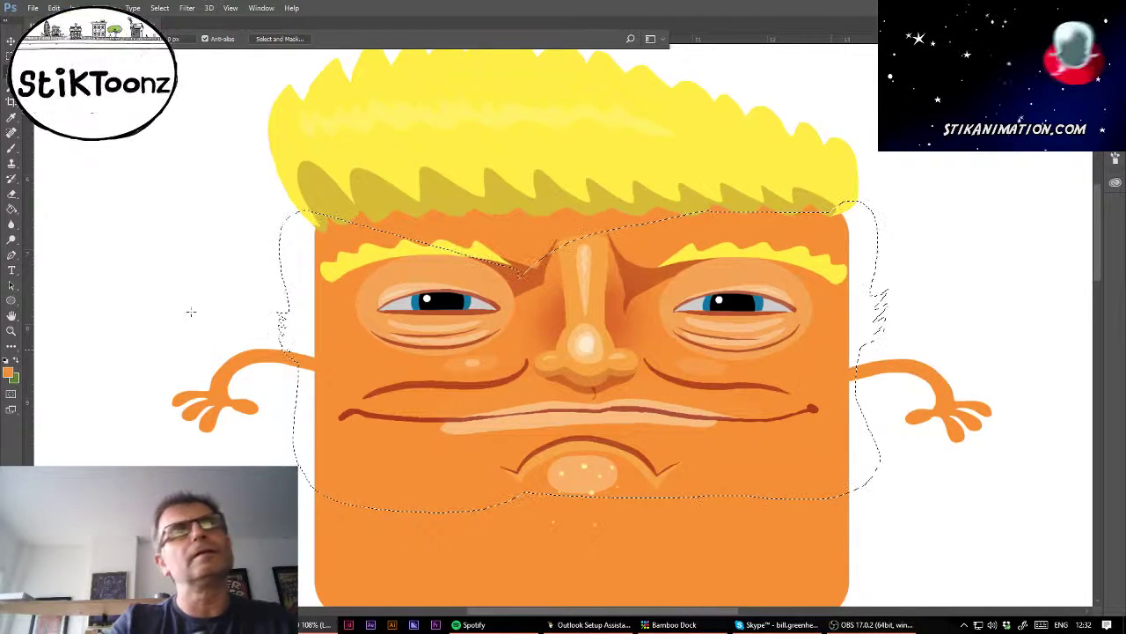
Step: Sample the bright yellow of the hair and fill the side-hair selection with it at 100% opacity
left_click(11, 209)
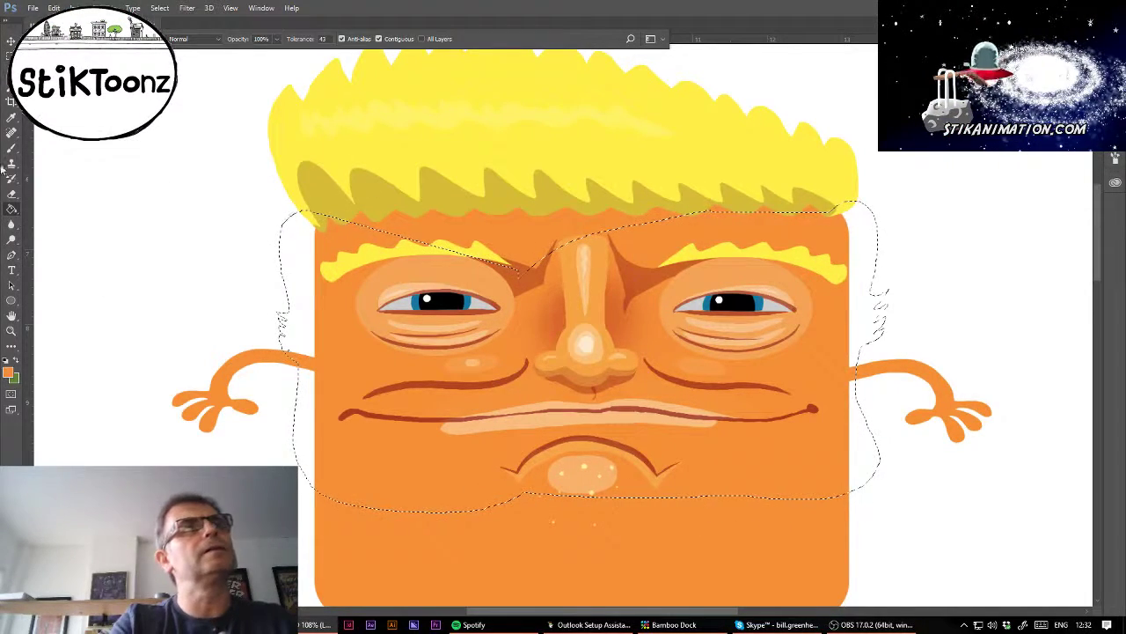
left_click(12, 117)
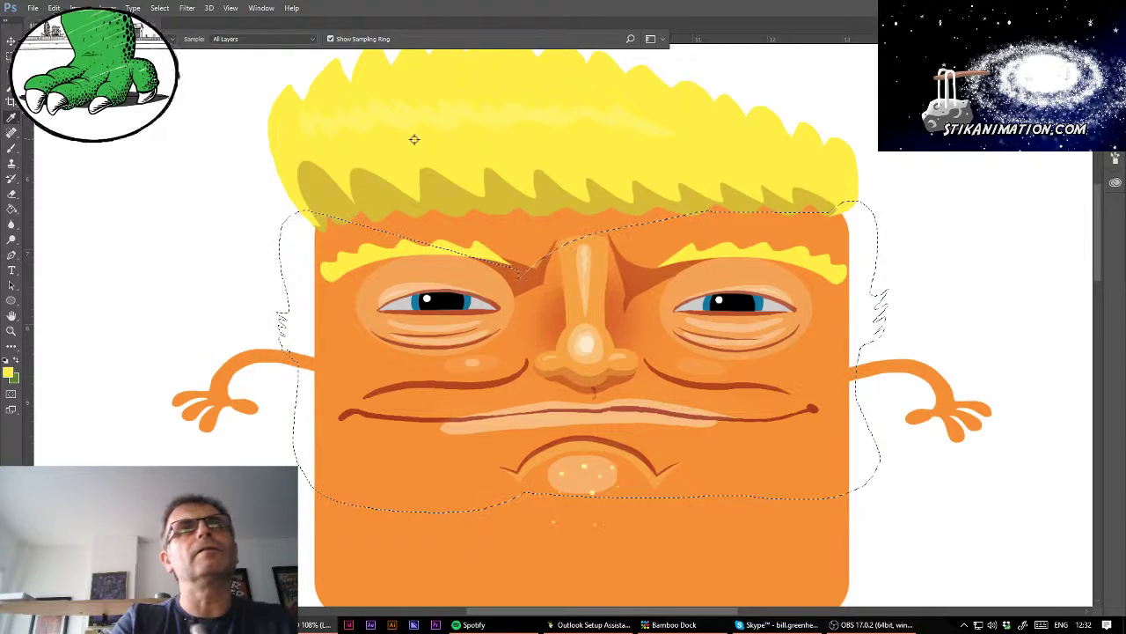
left_click(11, 209)
left_click(328, 351)
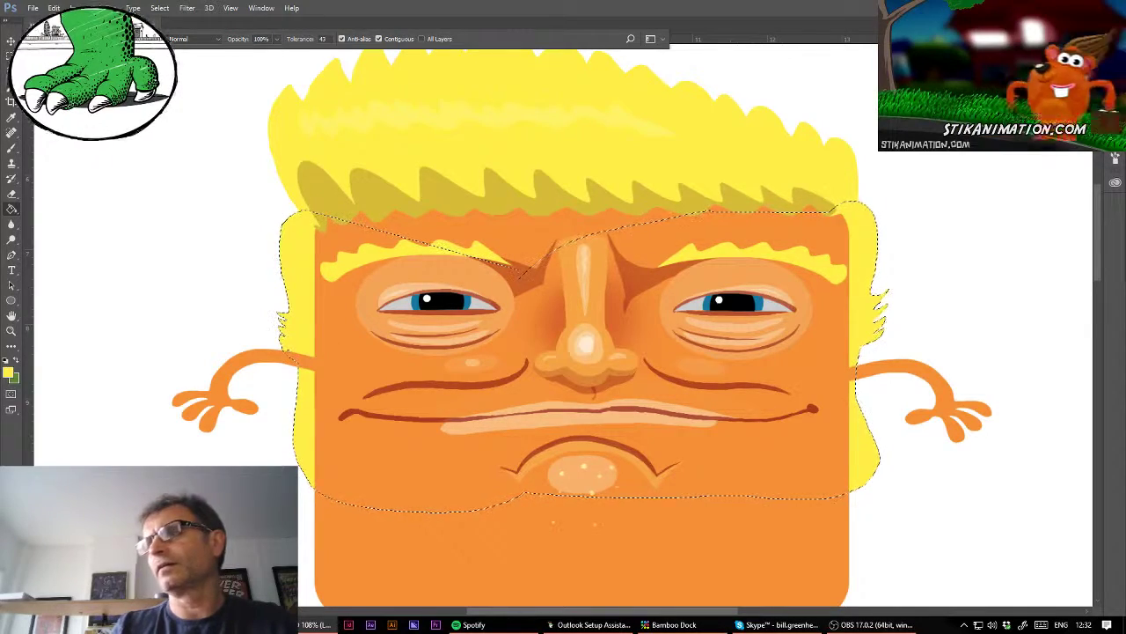
Step: Darken the side hair with repeated 20% opacity fills of a darker yellow sampled from the fringe shadow, and deselect
left_click(369, 201, "alt")
key("2")
left_click(291, 356)
left_click(291, 356)
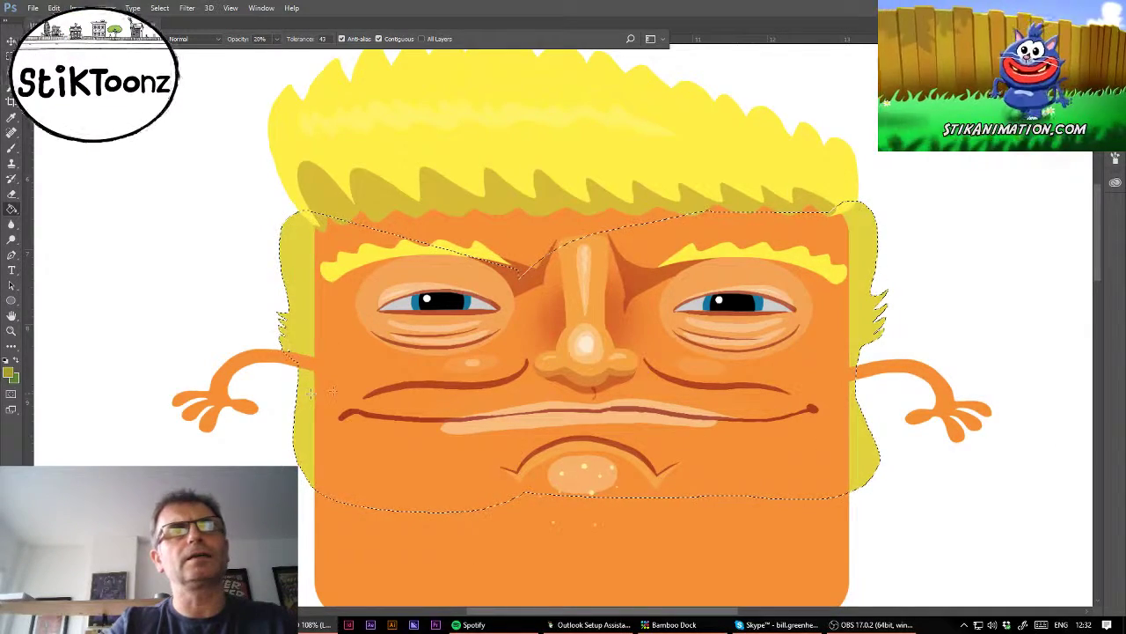
left_click(864, 440)
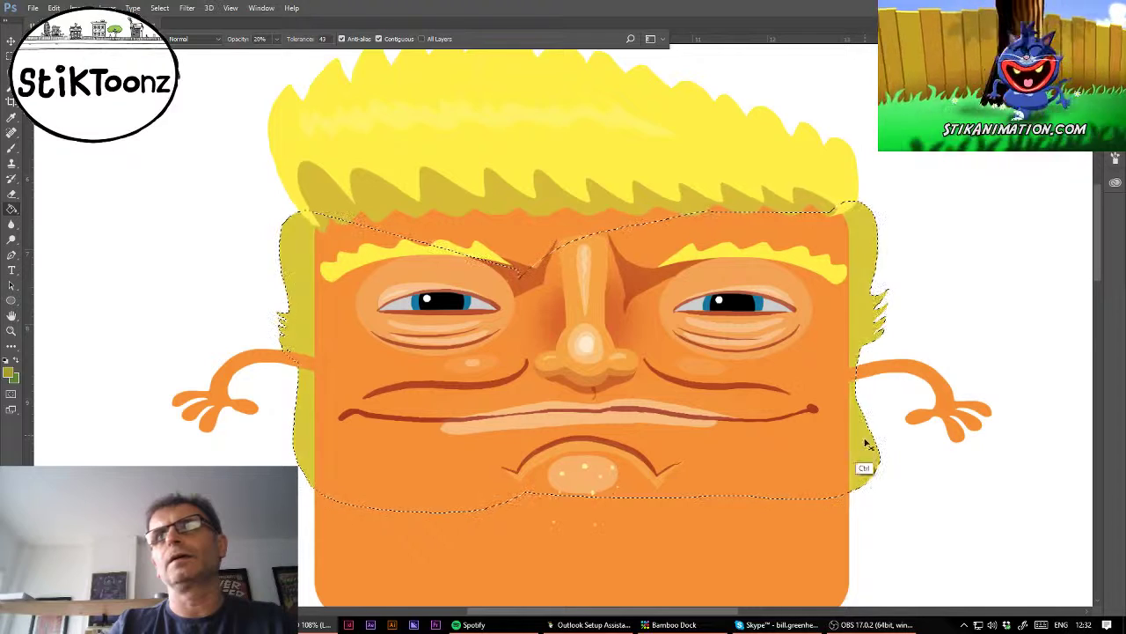
key("ctrl+d")
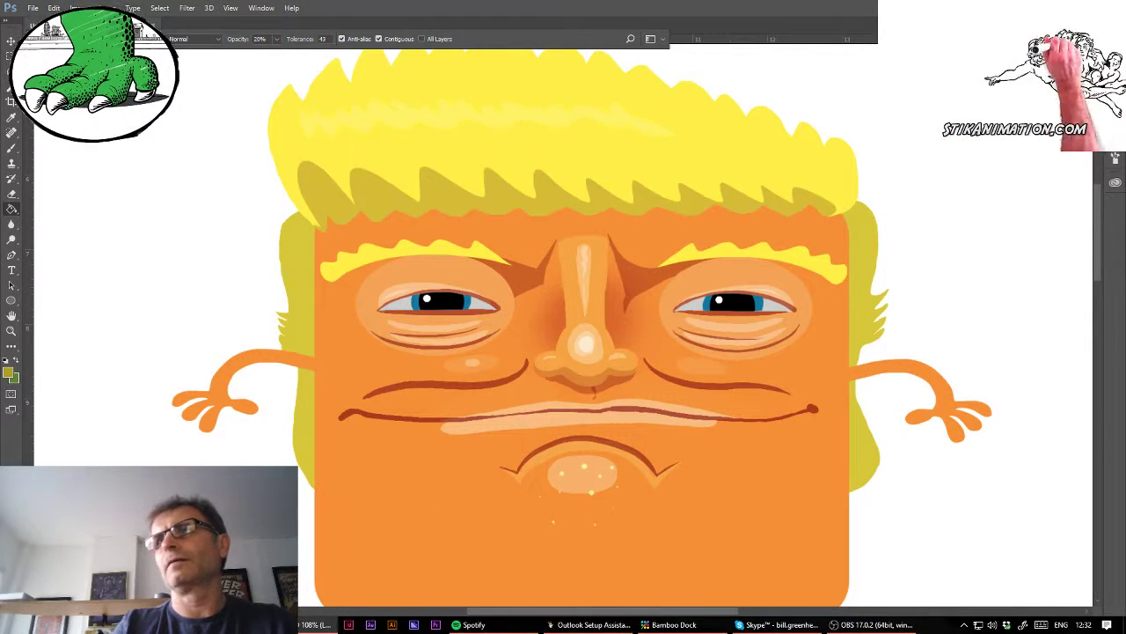
Step: Reselect the orange face shape below the fringe
scroll(568, 328, "down", 10)
scroll(568, 327, "up", 4)
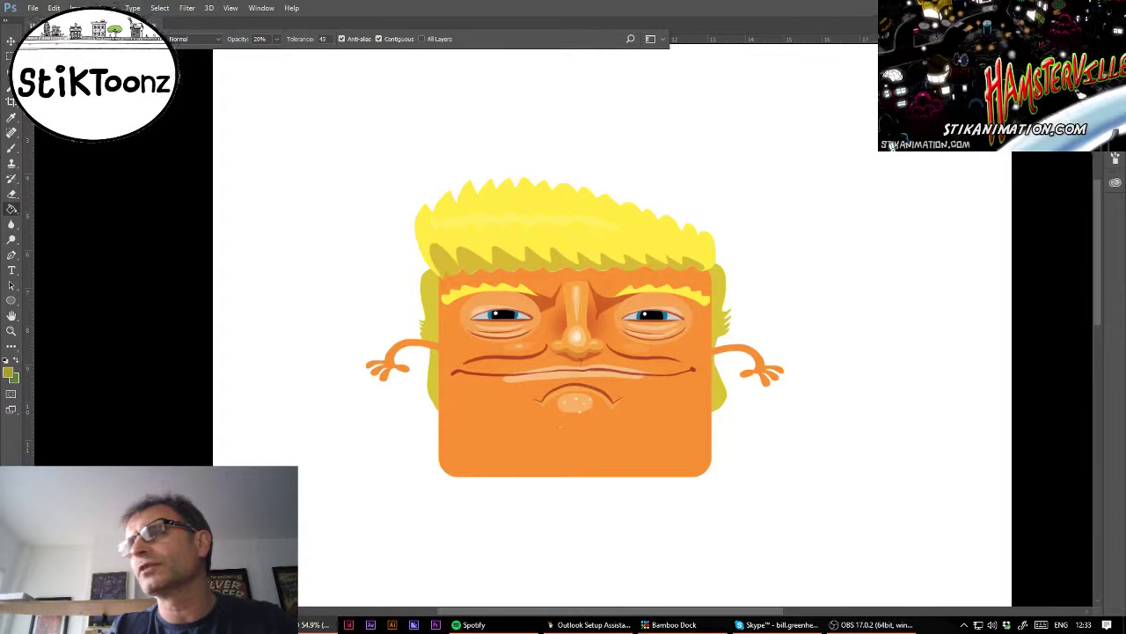
key("ctrl+shift+d")
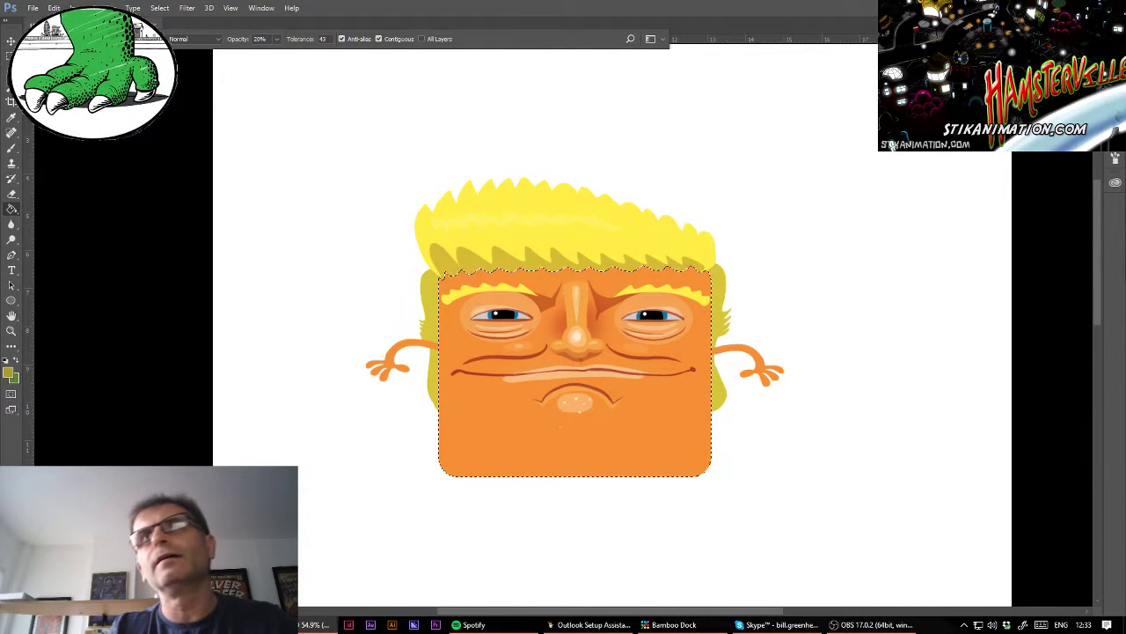
left_click(11, 330)
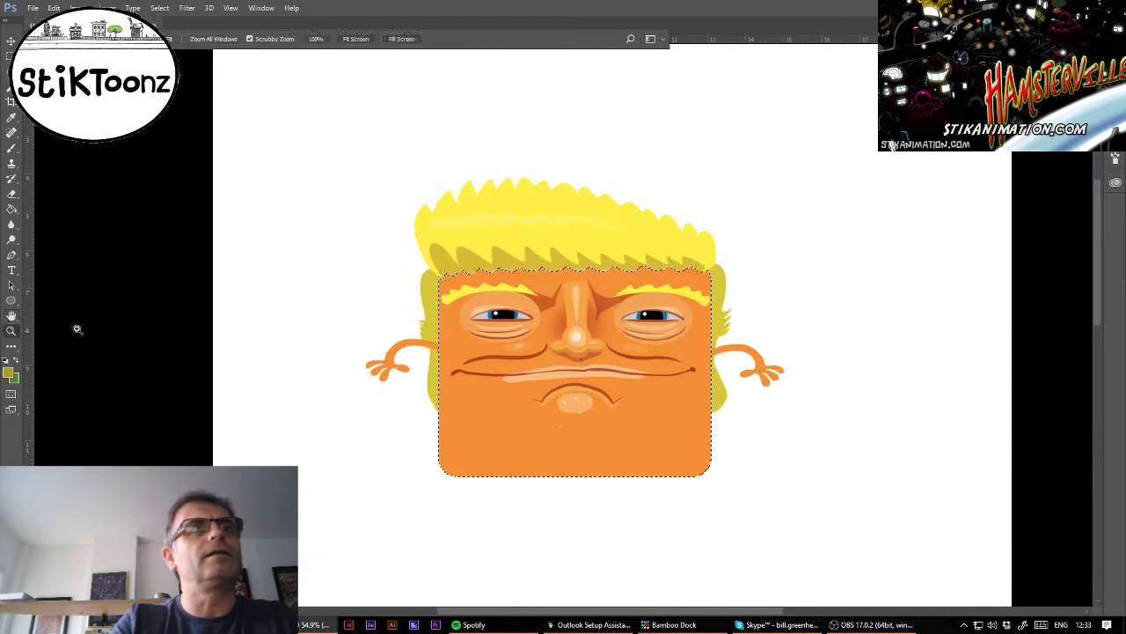
left_click(528, 239)
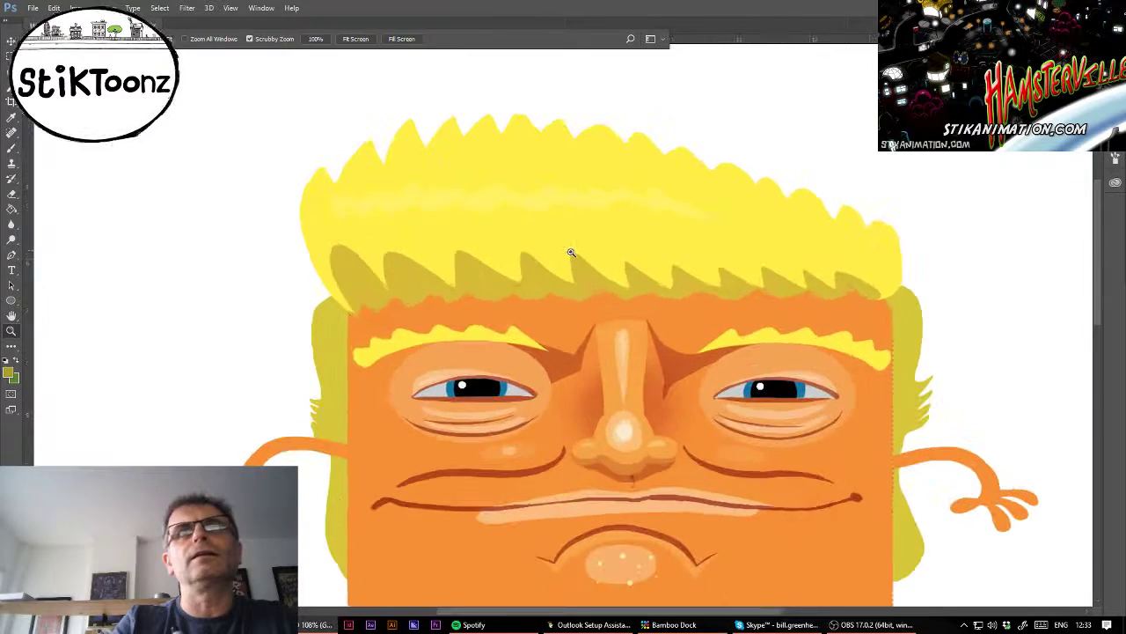
Step: Paint a soft dark-red shadow at 15% brush opacity across the forehead just beneath the fringe, and deselect
left_click(11, 147)
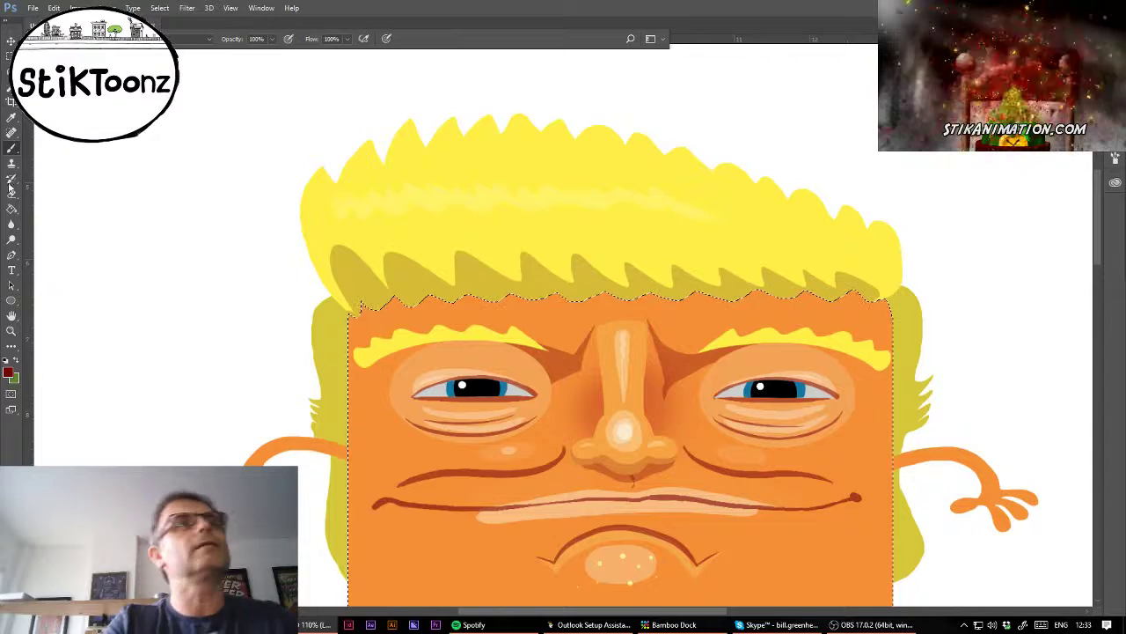
left_click(64, 38)
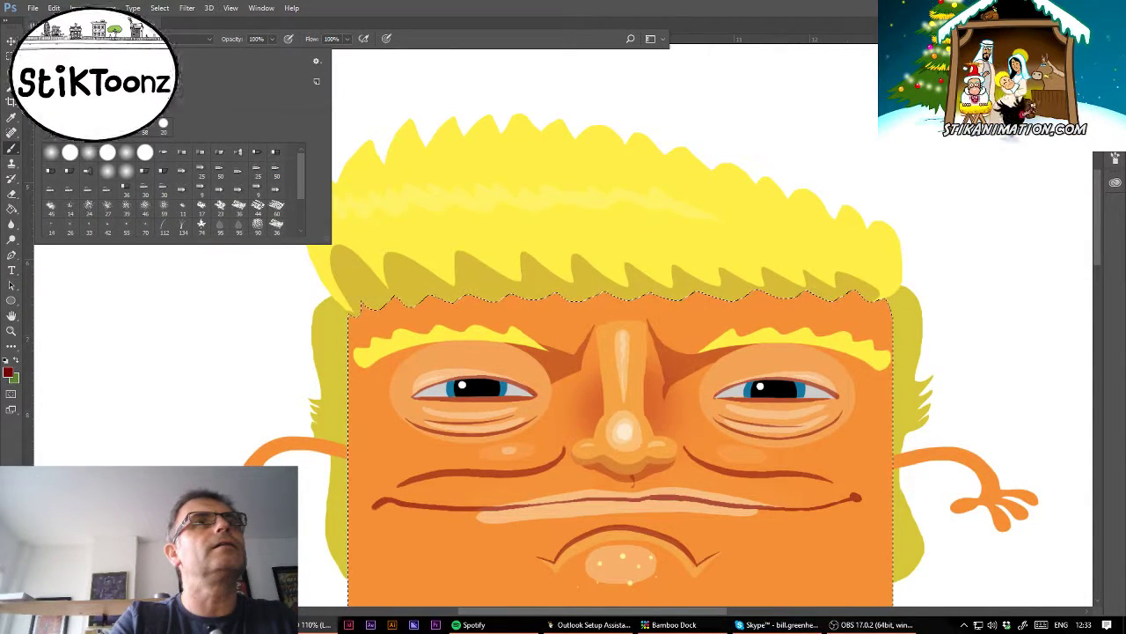
left_click(272, 38)
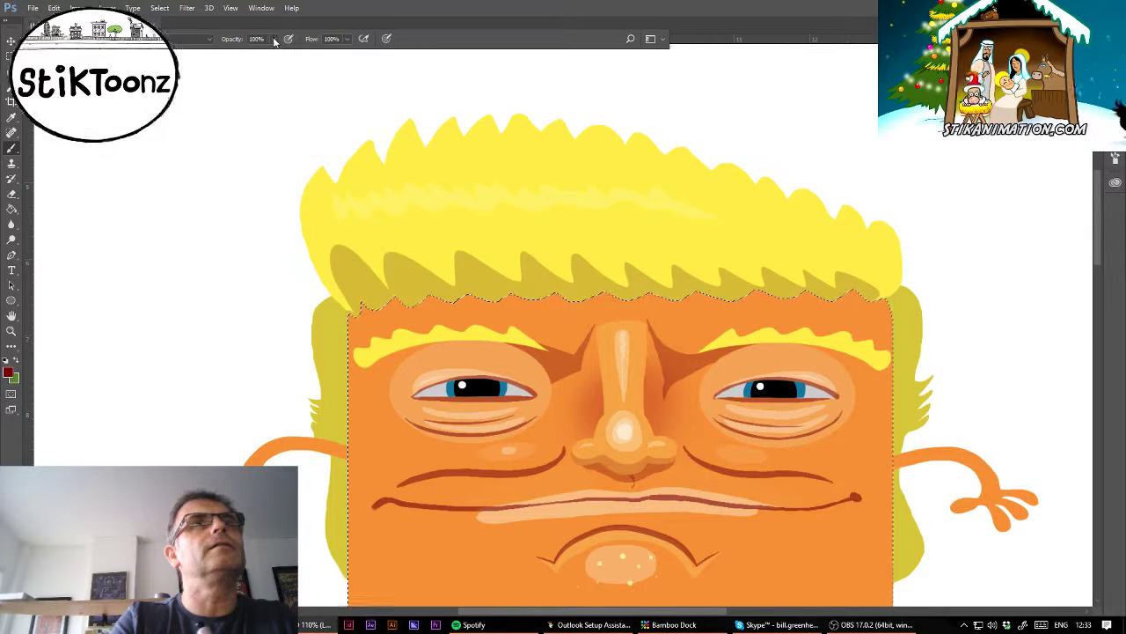
left_click(272, 39)
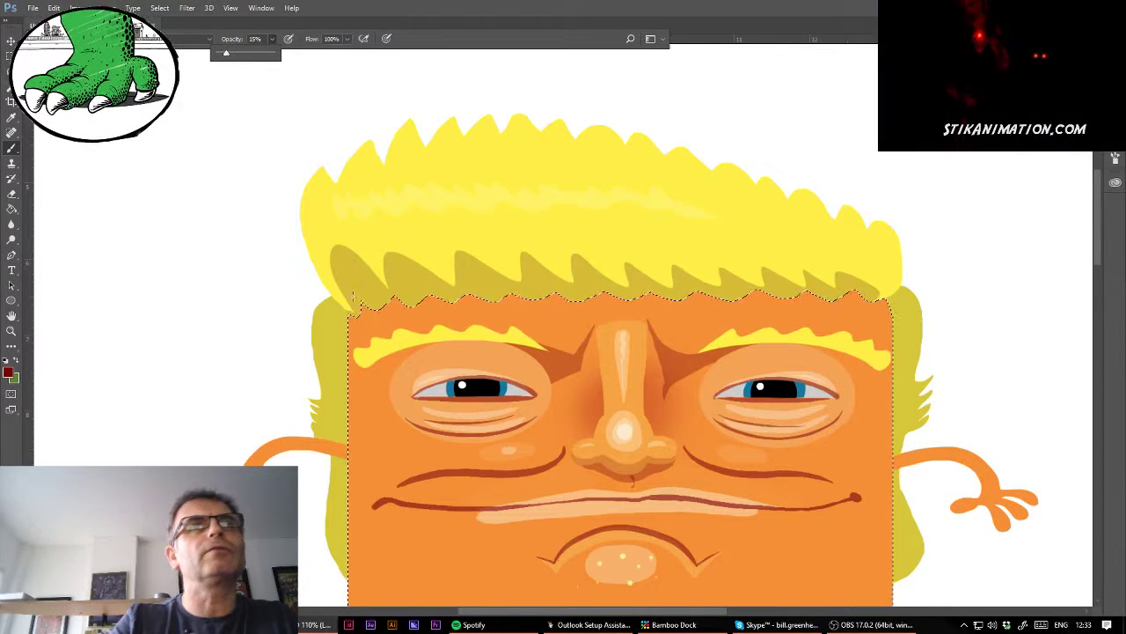
left_click(353, 297)
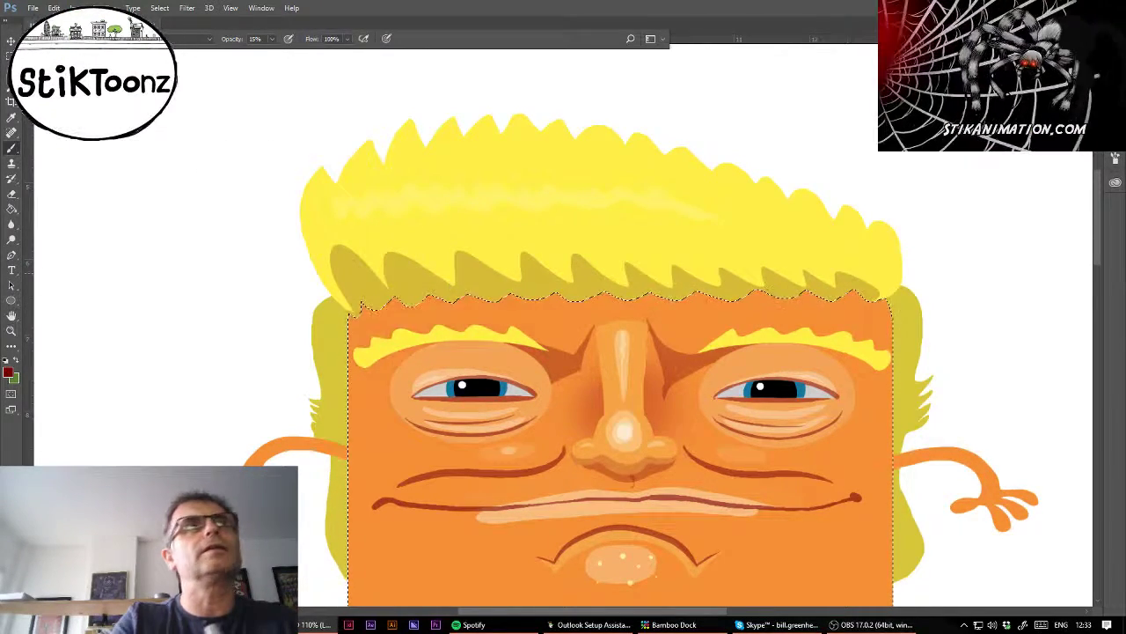
left_click(64, 39)
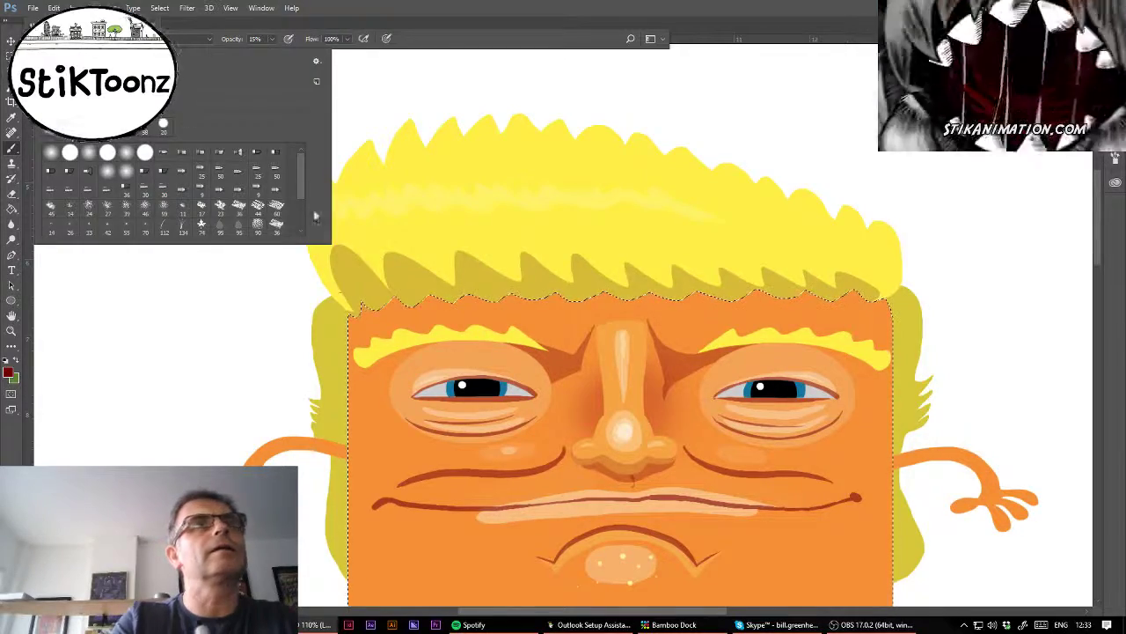
mouse_move(352, 303)
left_mouse_down()
mouse_move(666, 276)
mouse_move(907, 302)
left_mouse_up()
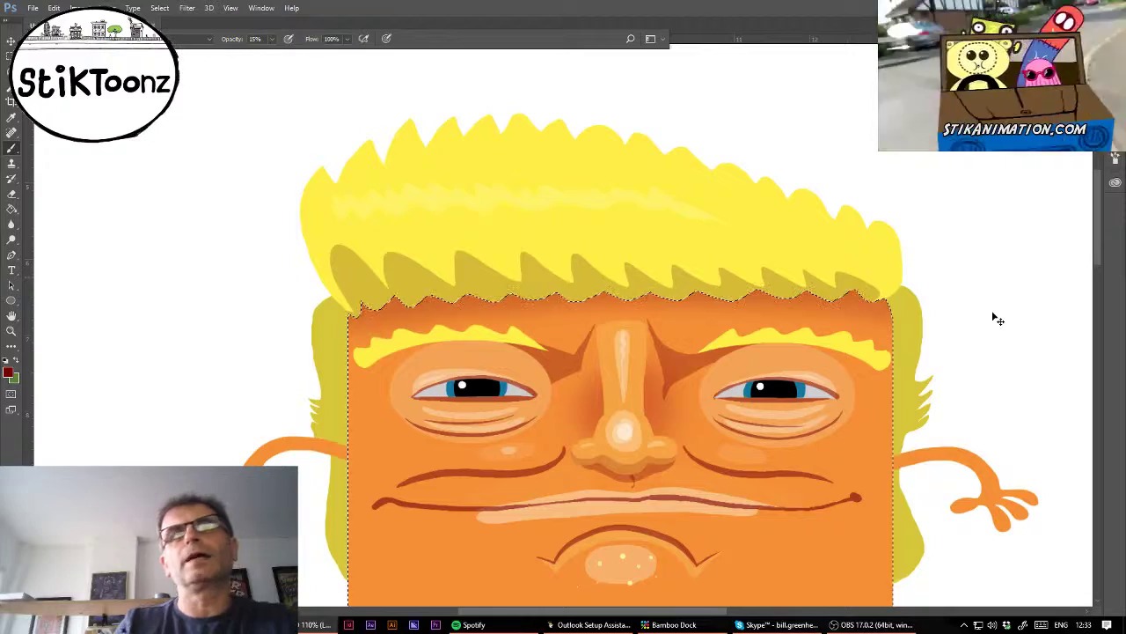
key("ctrl+d")
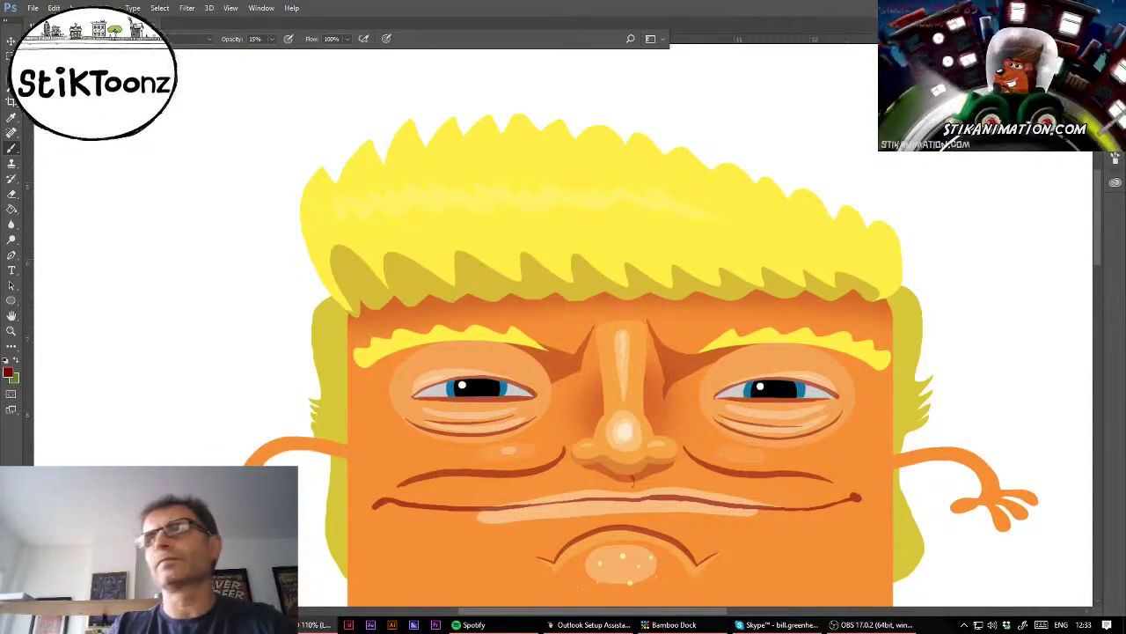
Step: Start saving the drawing under a new name and choose the T-shirts folder in Dropbox as its location
key("ctrl+minus")
key("ctrl+minus")
key("ctrl+minus")
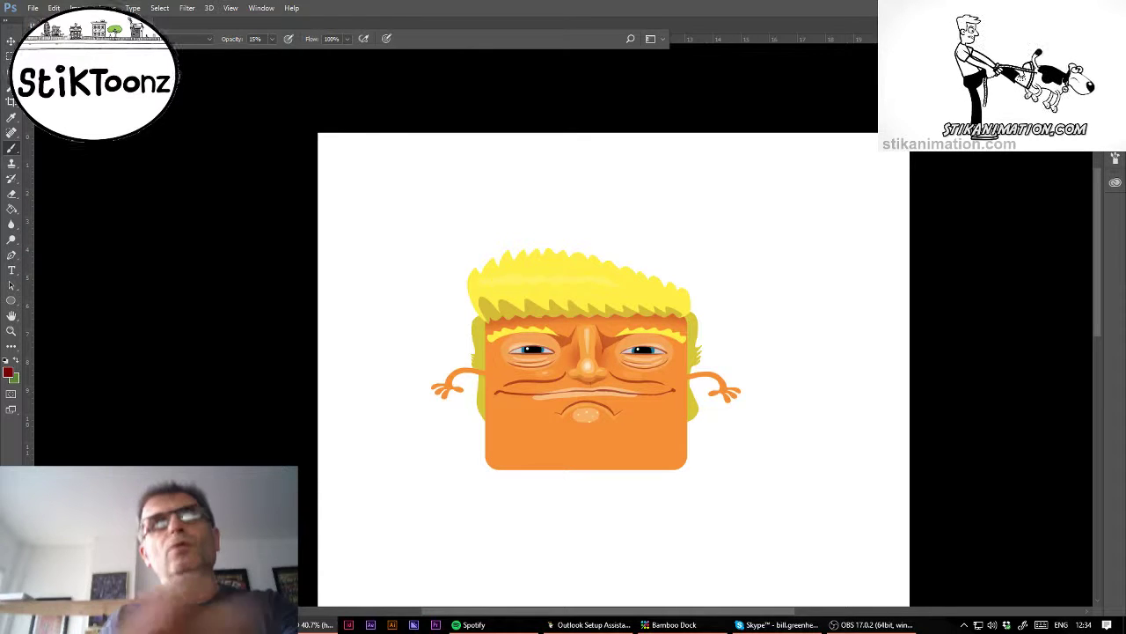
left_click(32, 8)
left_click(61, 138)
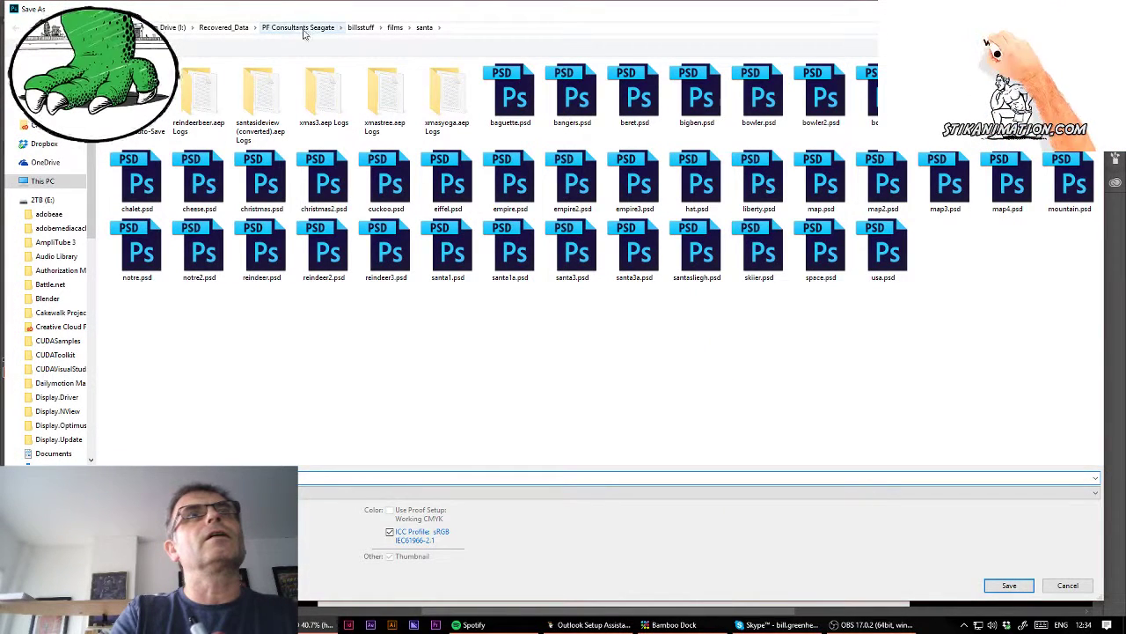
scroll(55, 192, "up", 3)
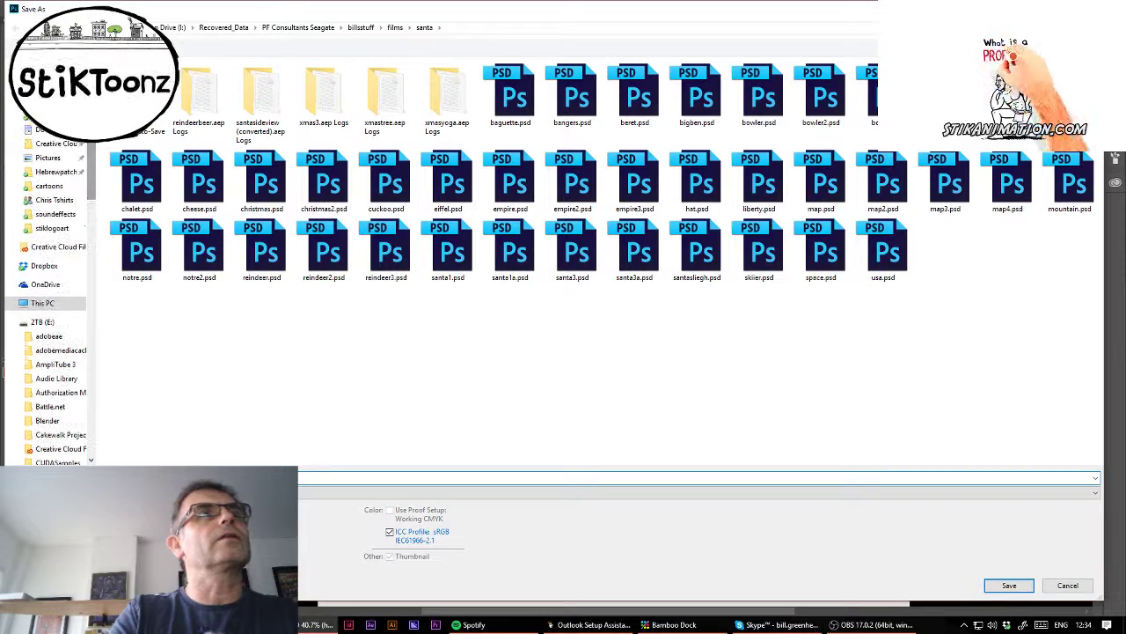
left_click(54, 199)
left_click(103, 477)
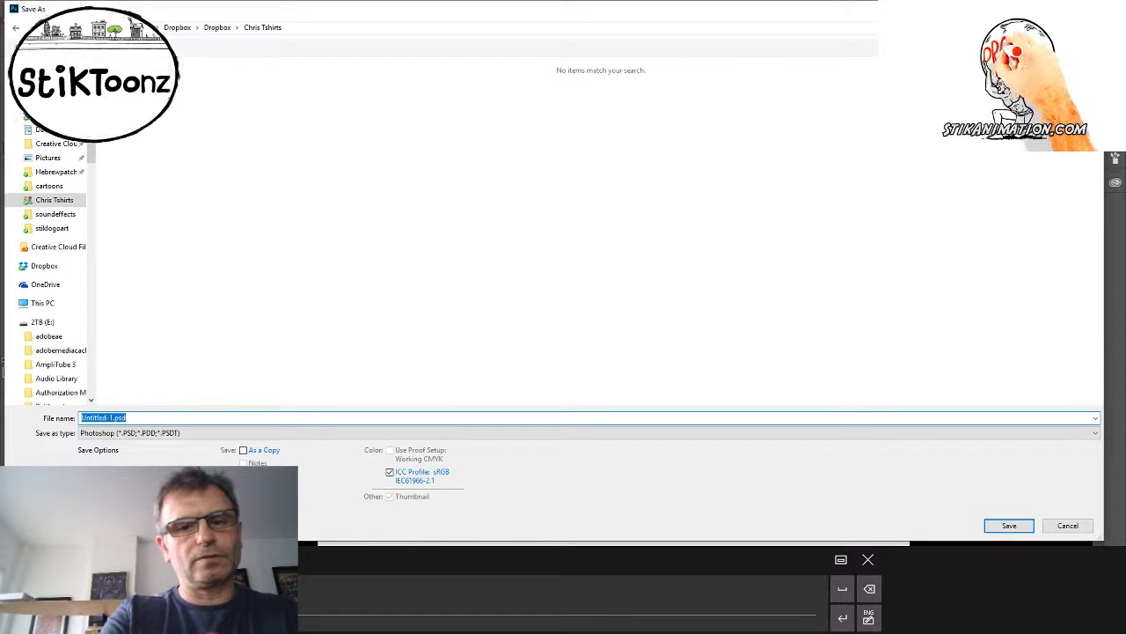
Step: Save the drawing in Photoshop format under the file name humptyshop
type("hump")
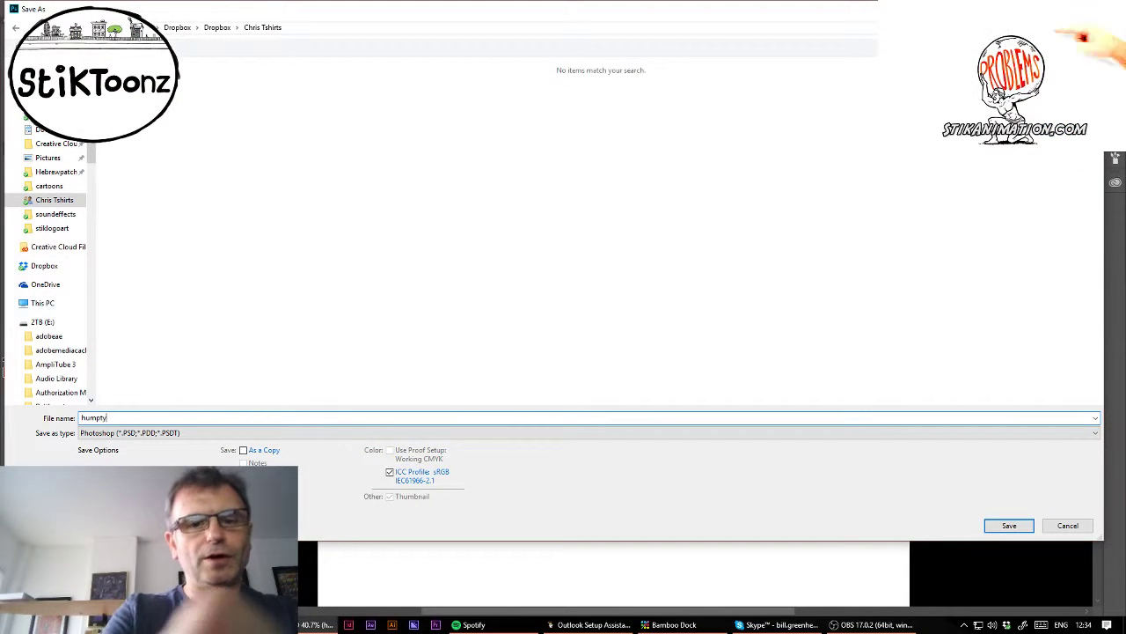
type("ty")
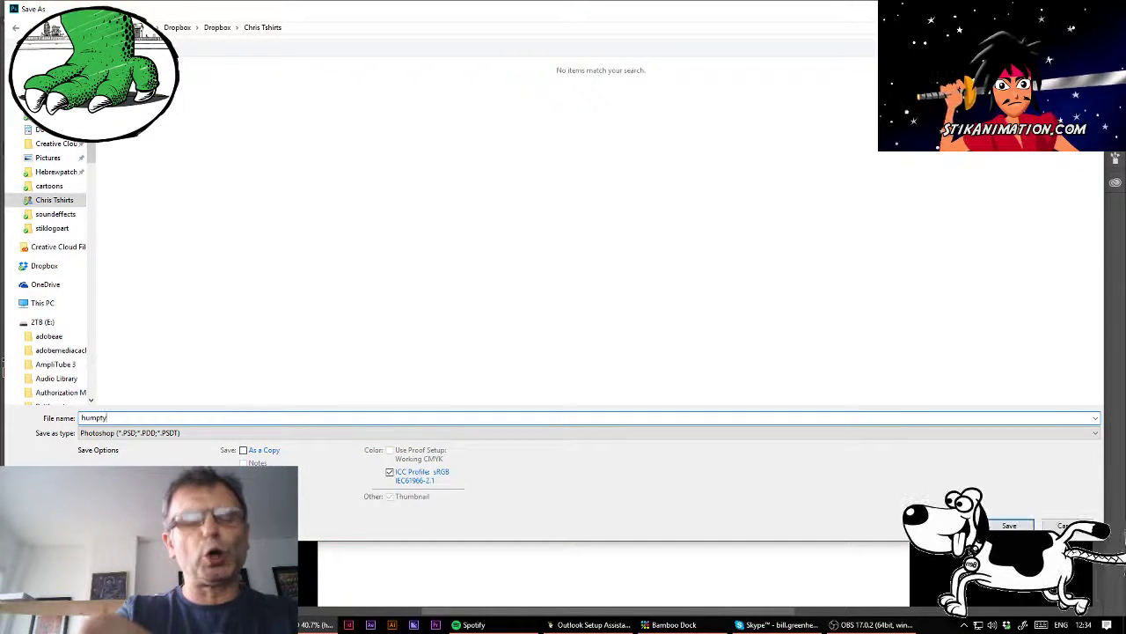
type("sh")
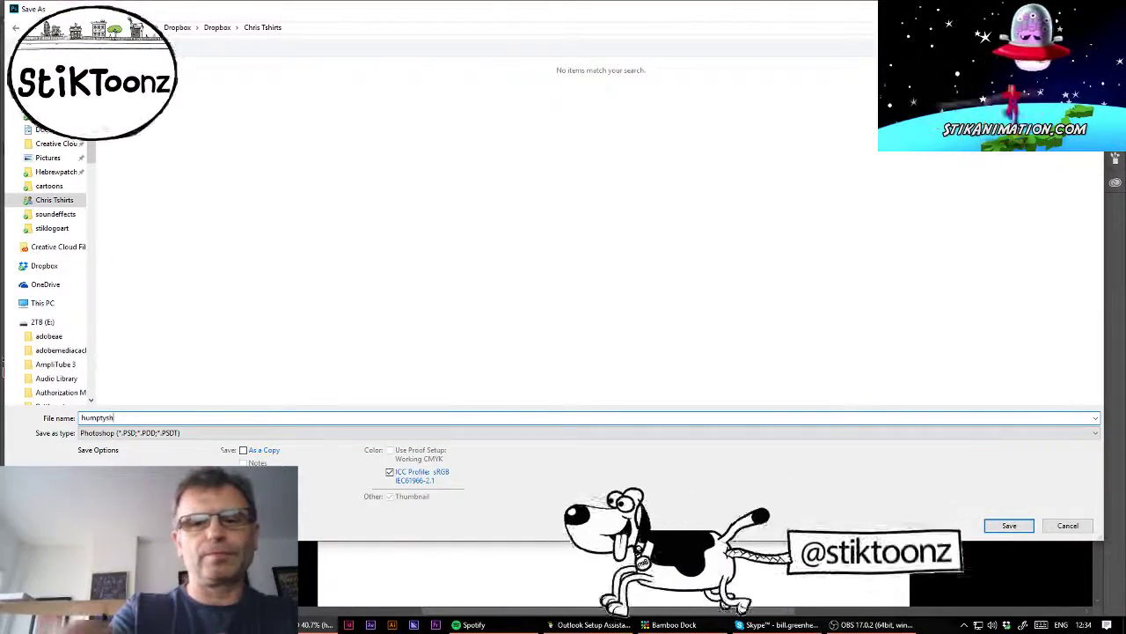
type("o")
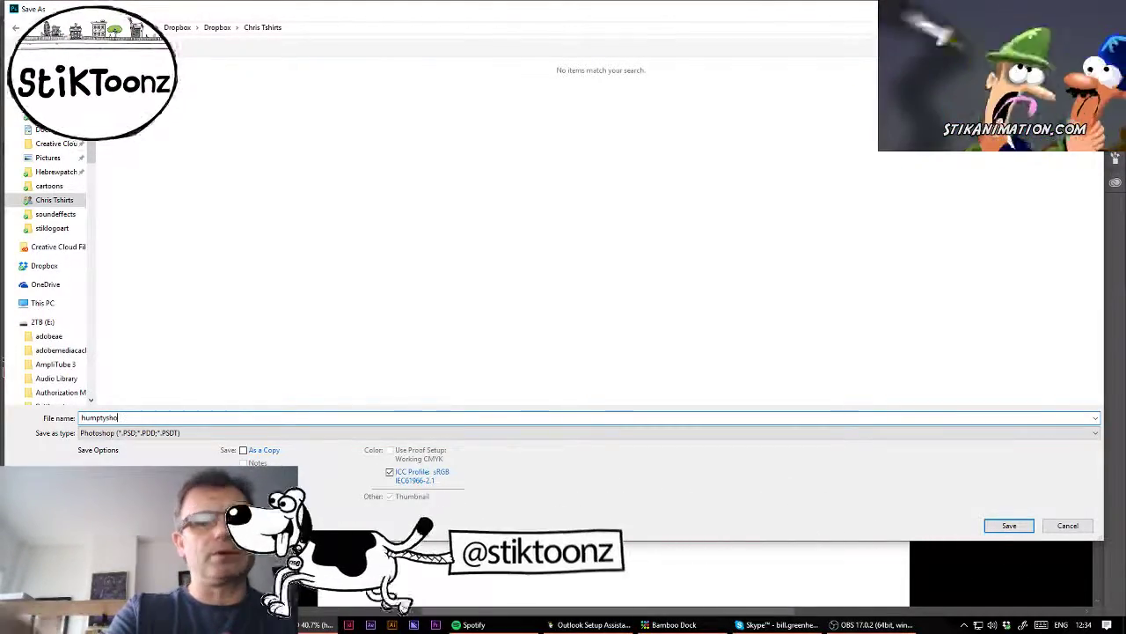
type("p")
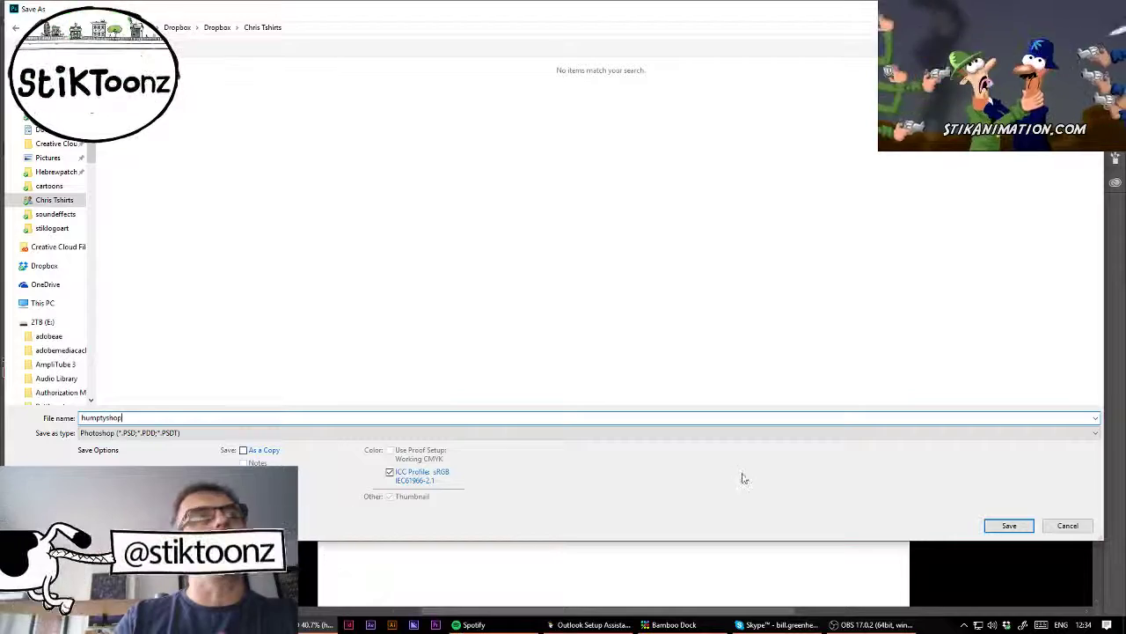
left_click(1009, 525)
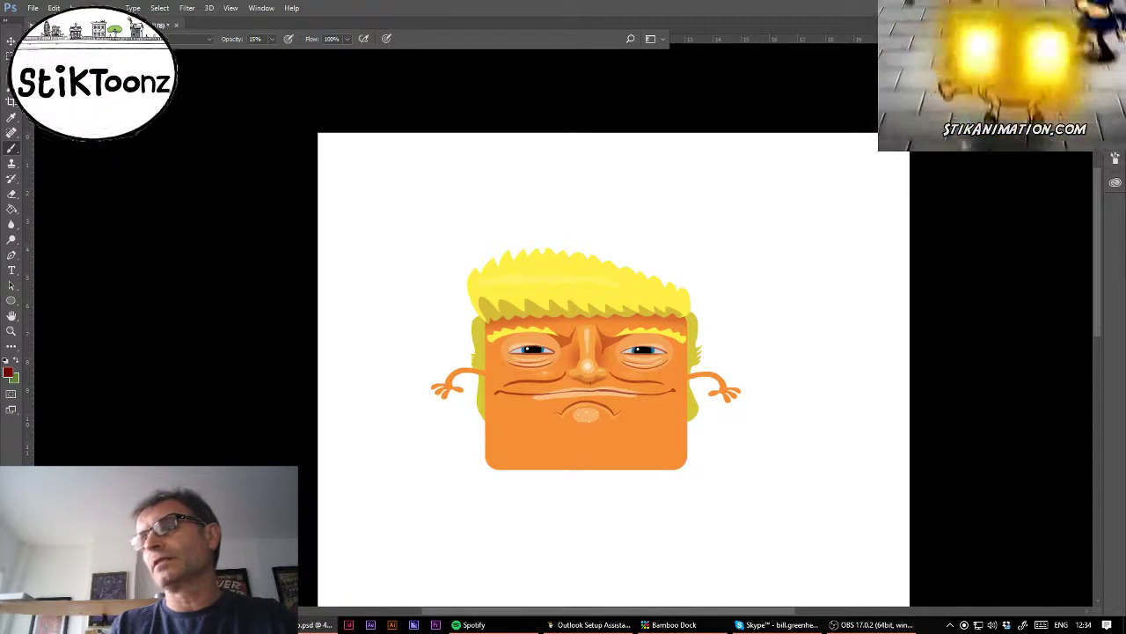
Step: Set up the Brush tool with light grey at 100% opacity for work on the area below the chin highlight
left_click(12, 333)
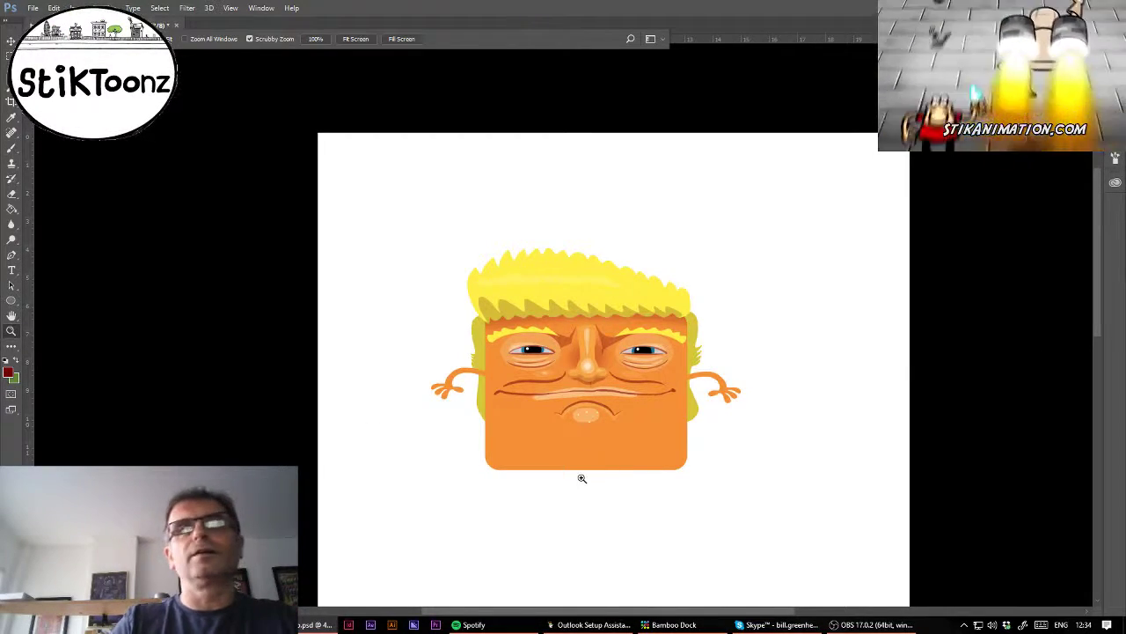
left_click_drag(581, 477, 849, 457)
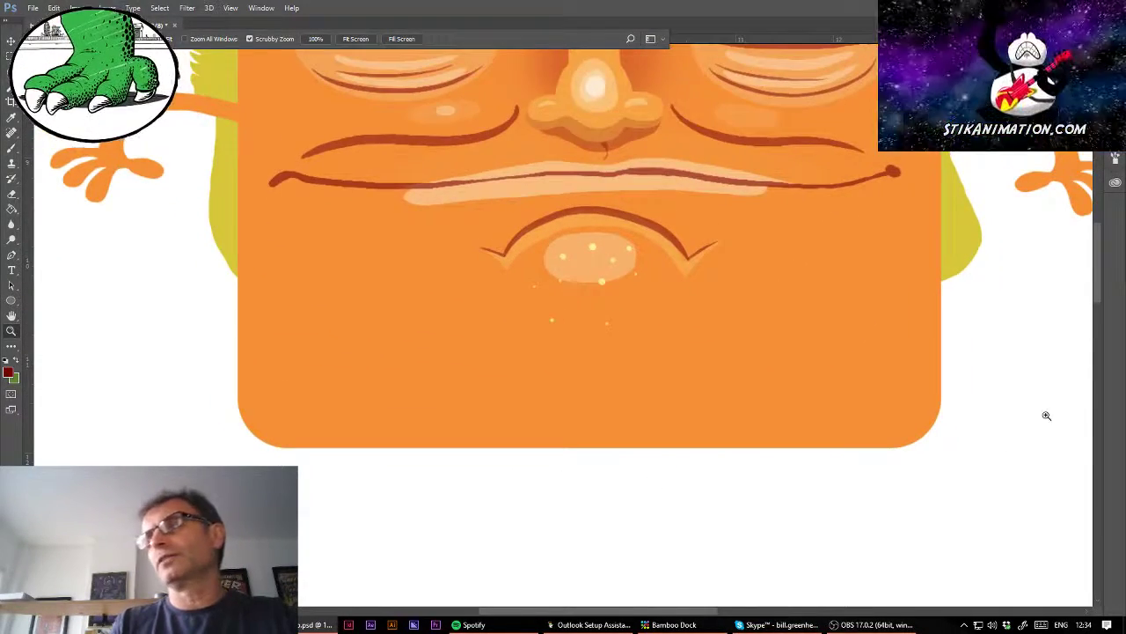
left_click(541, 267)
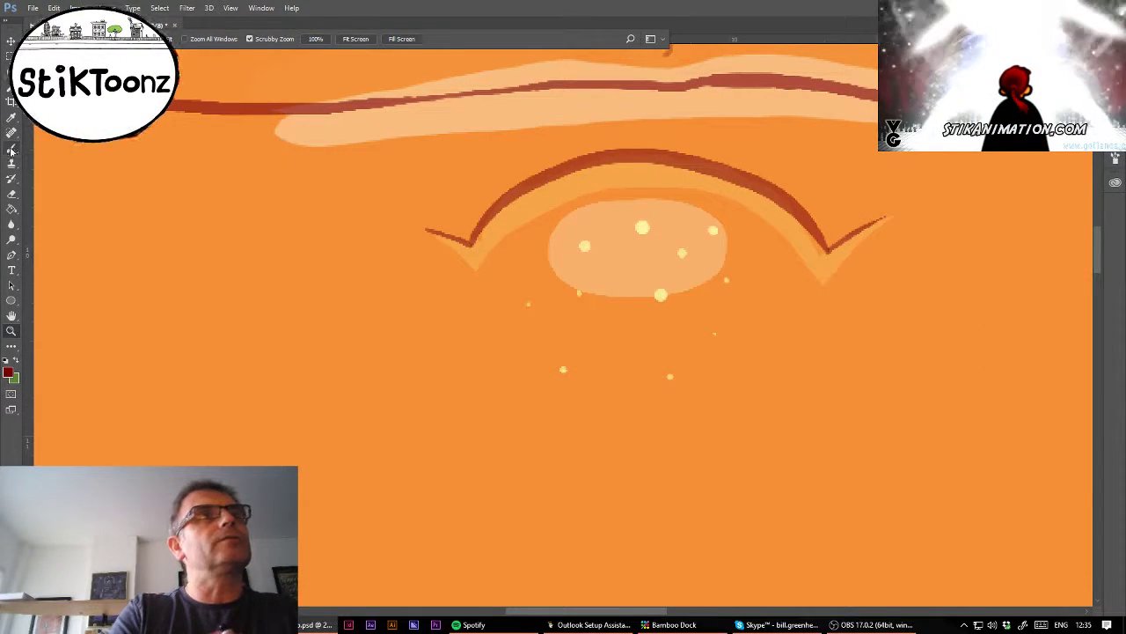
left_click(10, 150)
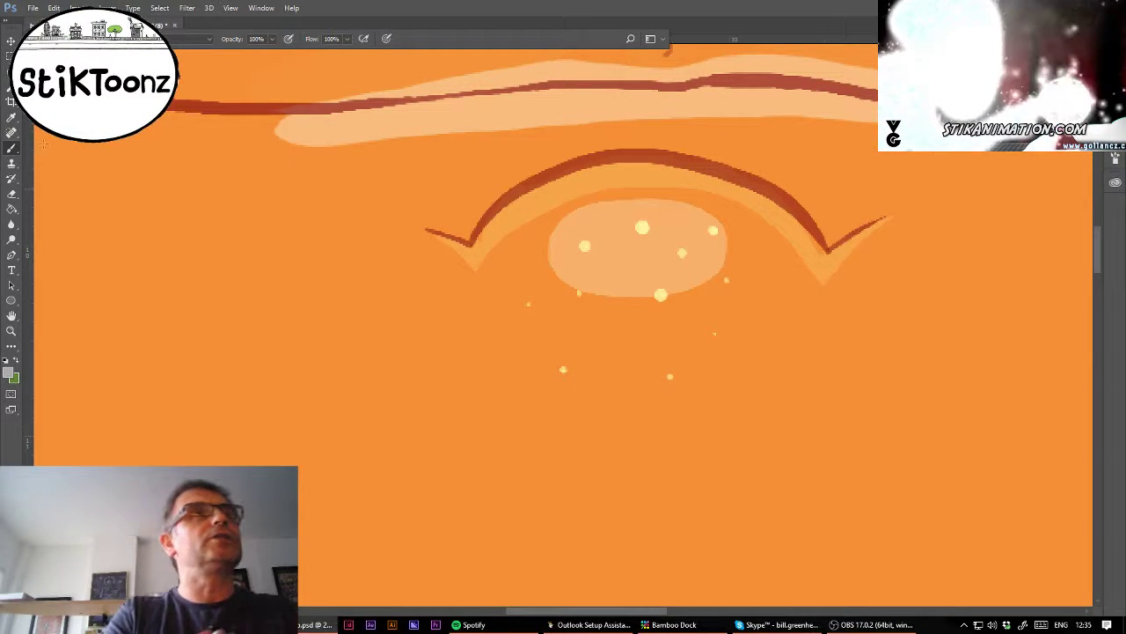
left_click(62, 38)
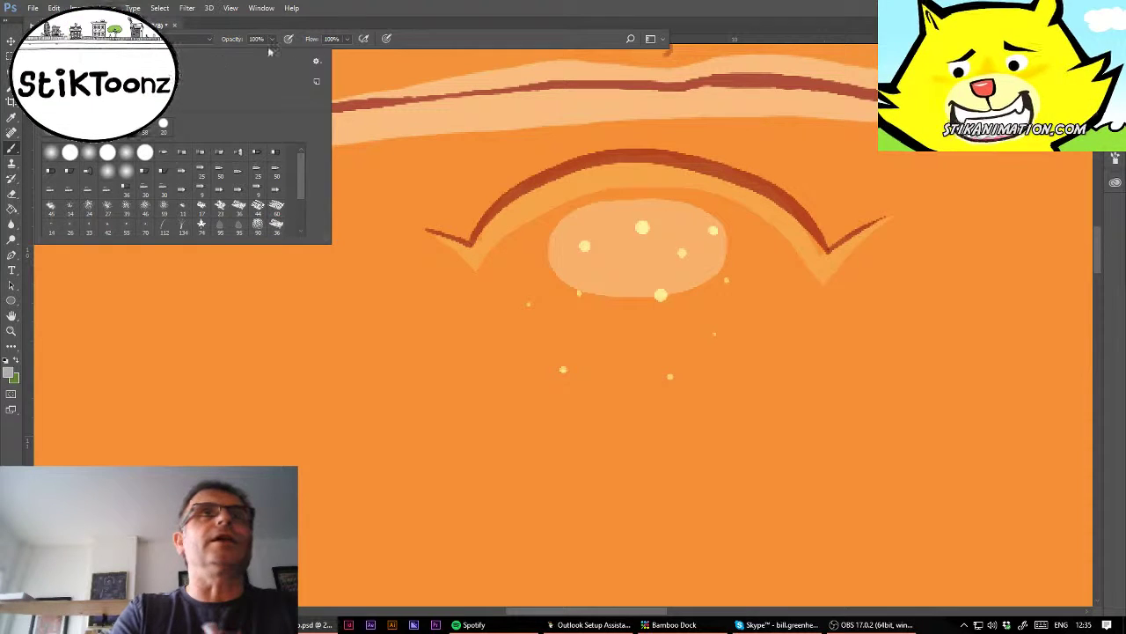
left_click(590, 353)
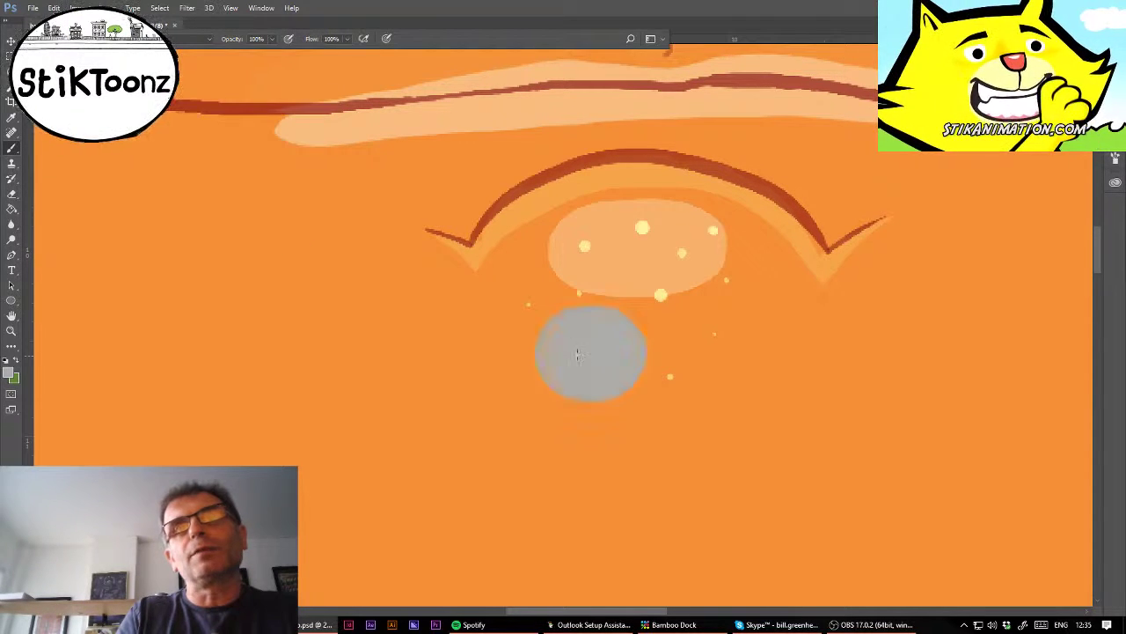
key("ctrl+z")
left_click(60, 39)
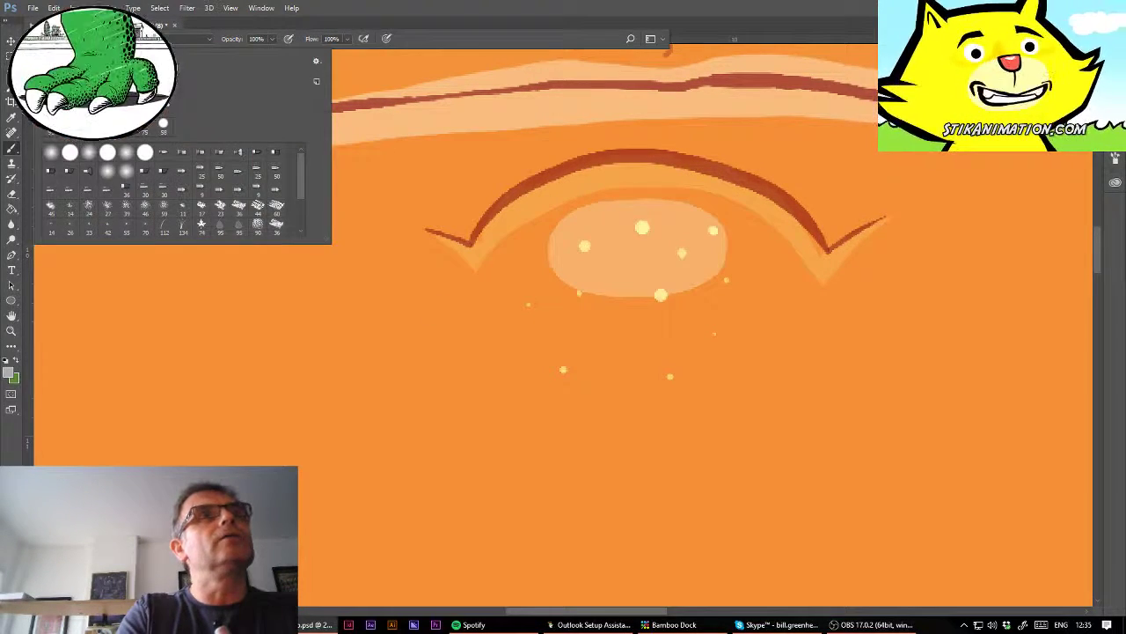
left_click(583, 344)
left_click_drag(558, 344, 660, 346)
key("ctrl+z")
Step: Paint a thick light-grey rounded rectangular ring with a smaller hard brush directly below the chin highlight
left_click(60, 38)
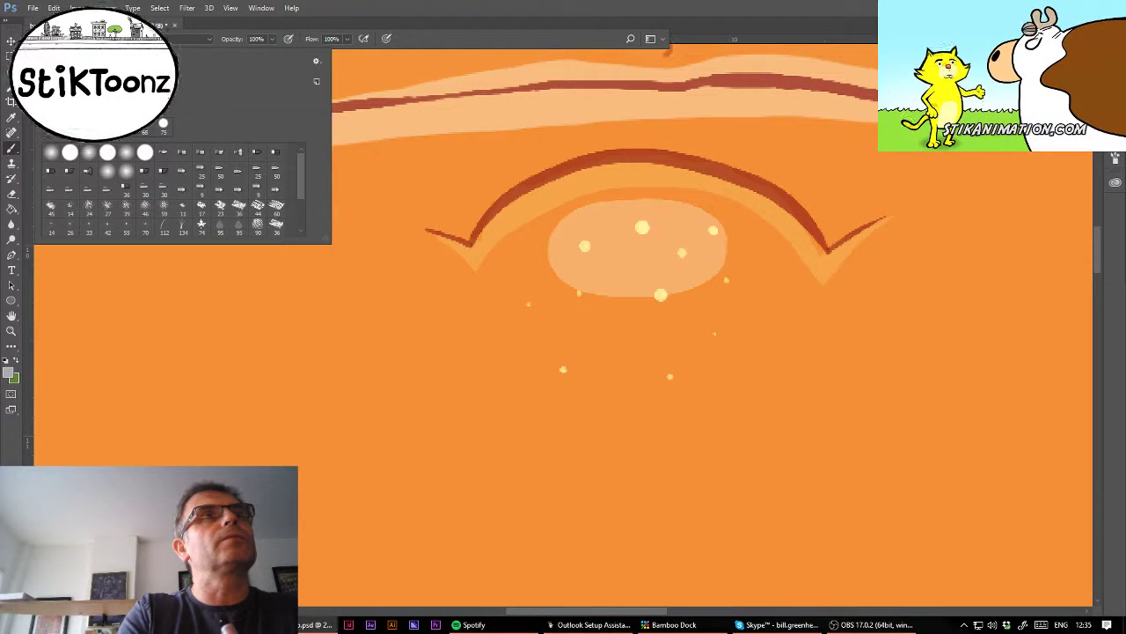
left_click(569, 353)
mouse_move(576, 352)
left_mouse_down()
mouse_move(767, 360)
mouse_move(782, 453)
left_mouse_up()
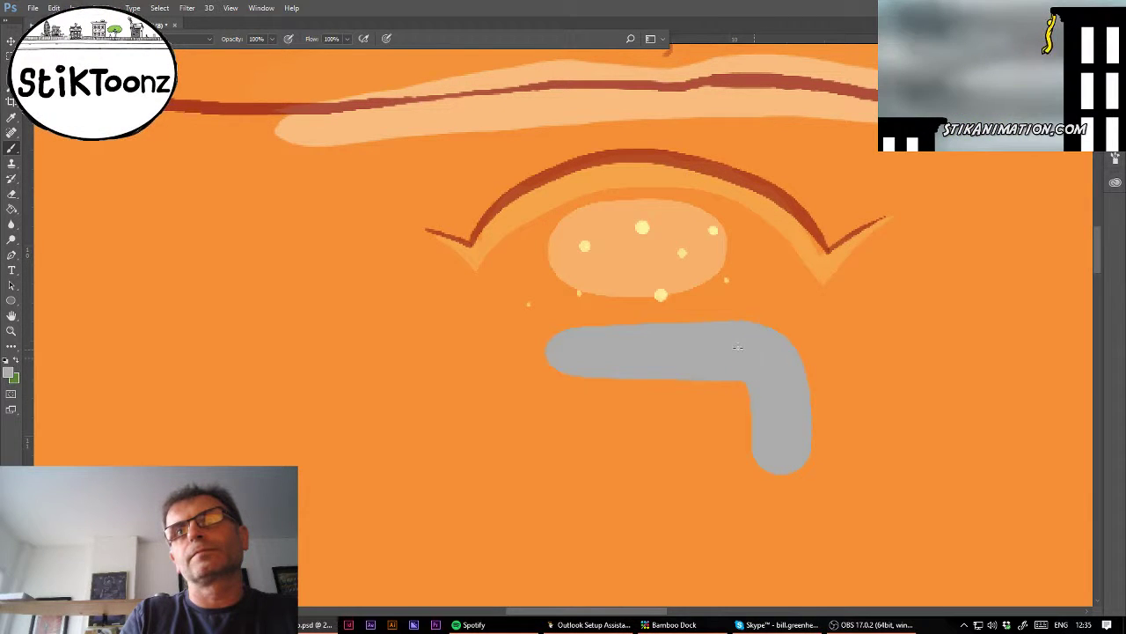
mouse_move(611, 352)
left_mouse_down()
mouse_move(568, 352)
mouse_move(528, 379)
mouse_move(529, 467)
mouse_move(553, 491)
mouse_move(614, 510)
mouse_move(744, 509)
mouse_move(768, 495)
left_mouse_up()
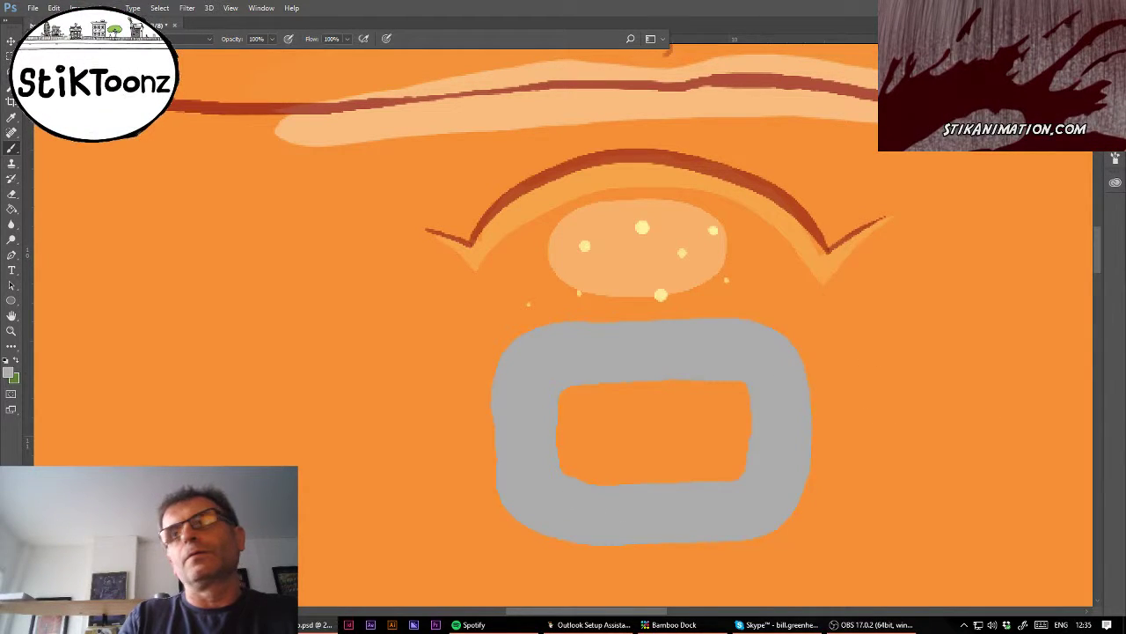
Step: Scale the grey ring down to about half its size, keeping it centred below the chin highlight
key("ctrl+minus")
key("ctrl+minus")
key("ctrl+plus")
key("ctrl+plus")
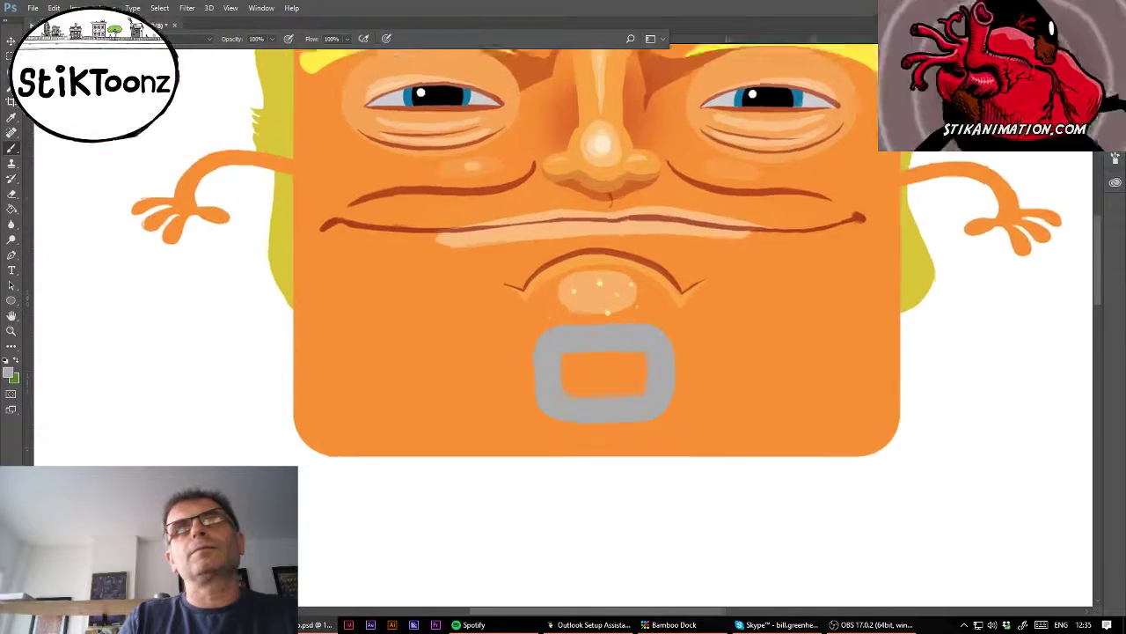
scroll(563, 325, "up", 1)
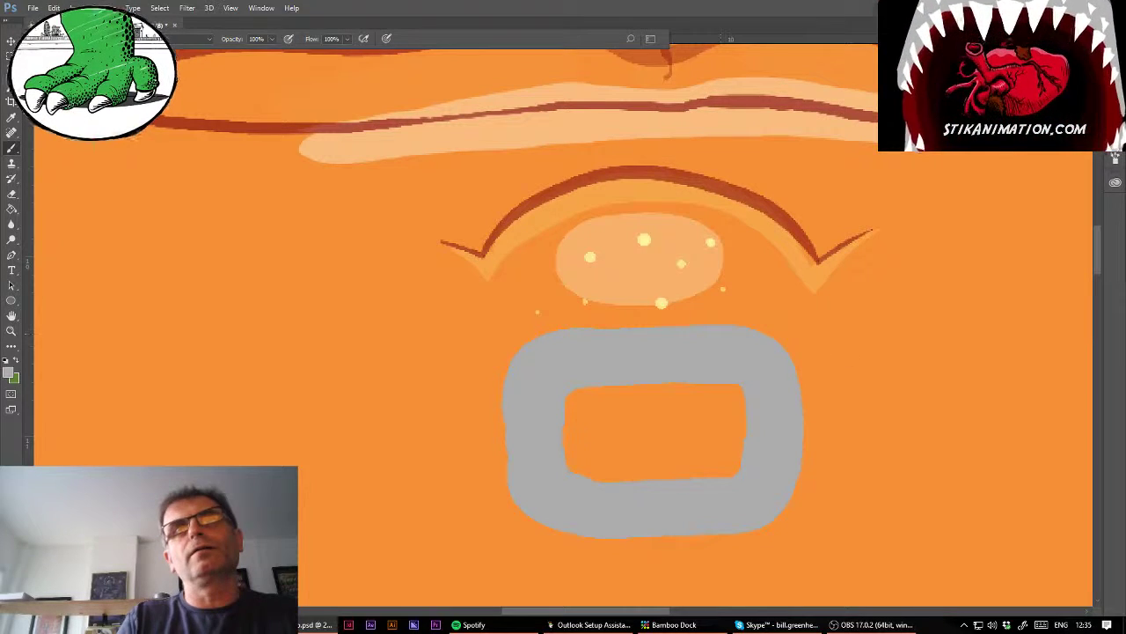
left_click(54, 8)
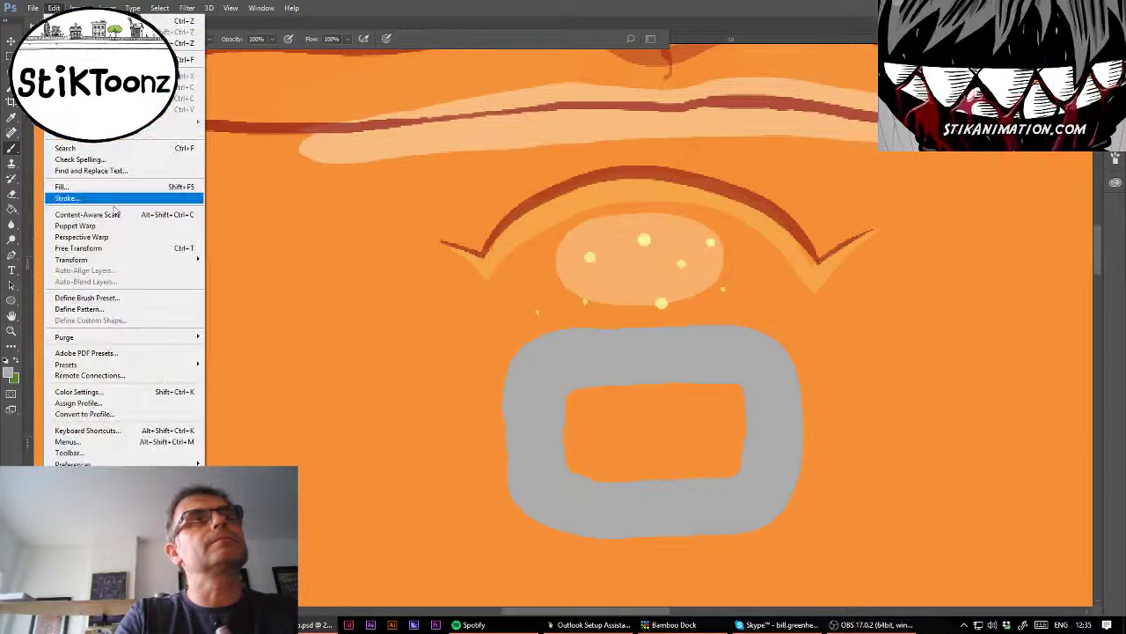
left_click(88, 247)
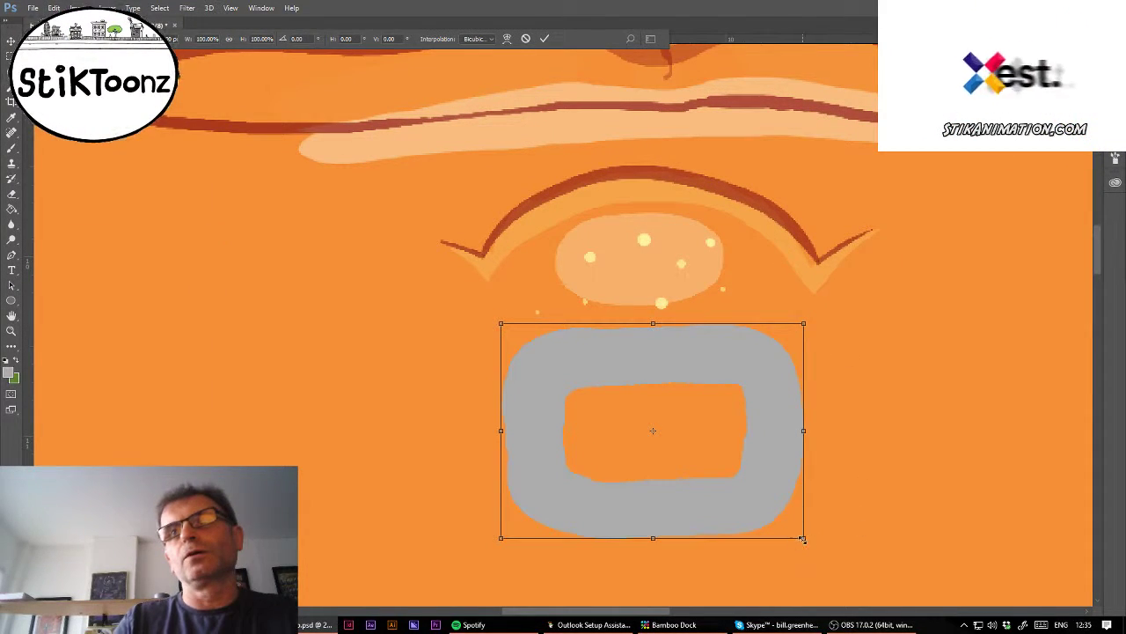
mouse_move(803, 539)
left_mouse_down()
mouse_move(660, 443)
mouse_move(720, 451)
mouse_move(709, 449)
left_mouse_up()
key("Return")
key("b")
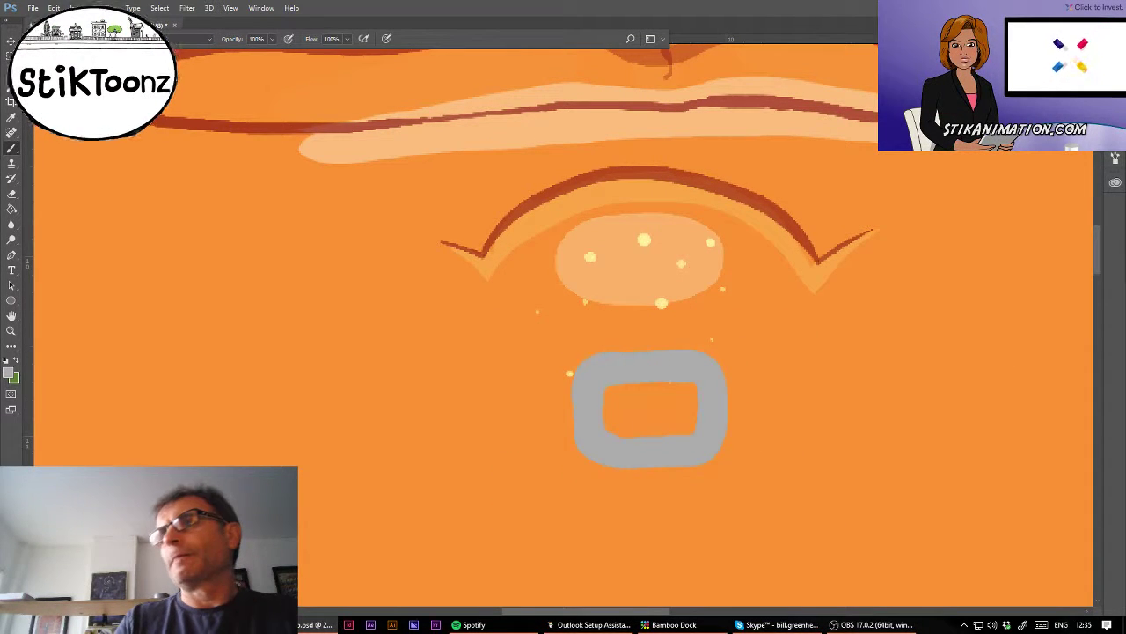
Step: Select the full-width lower part of the orange head below the chin highlight, following the head's outline and rounded corners
key("ctrl+minus")
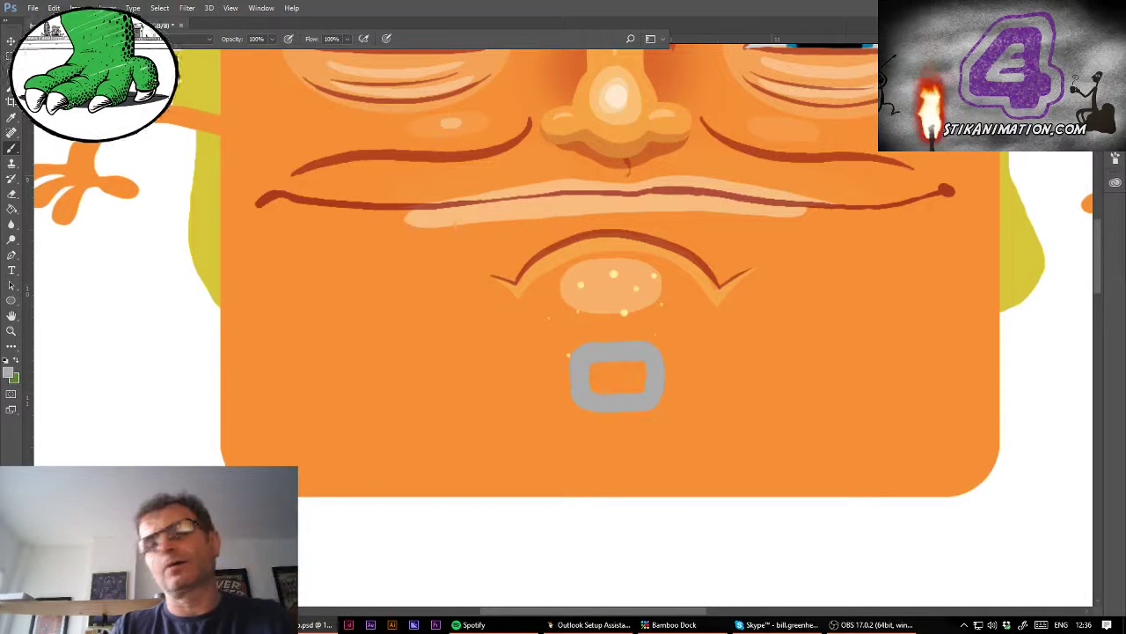
key("ctrl+shift+d")
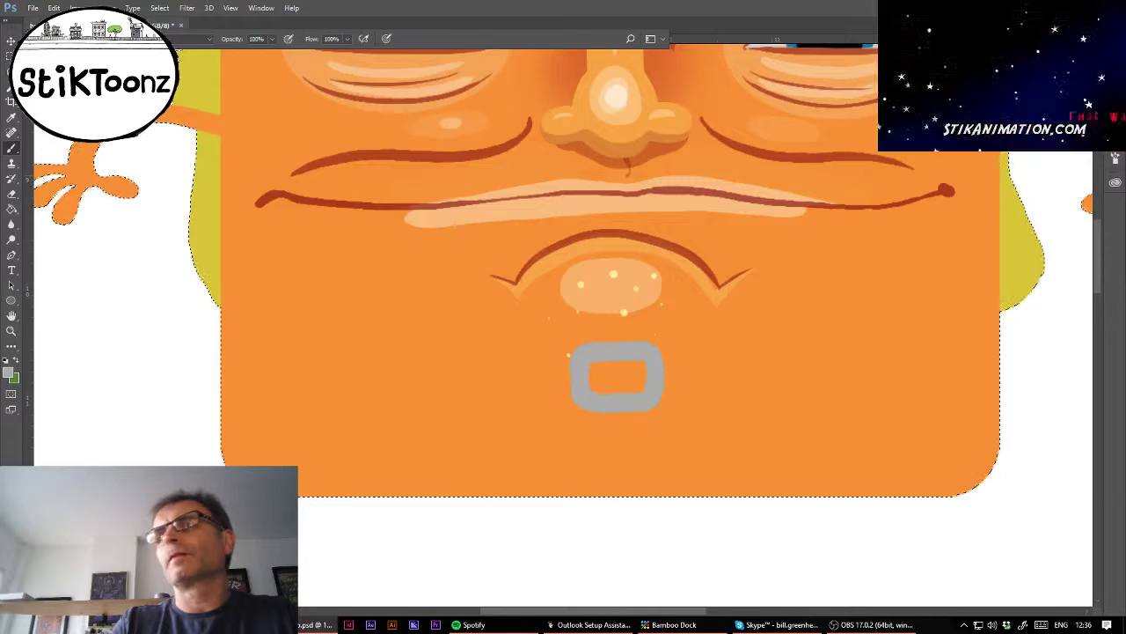
key("ctrl+minus")
key("ctrl+minus")
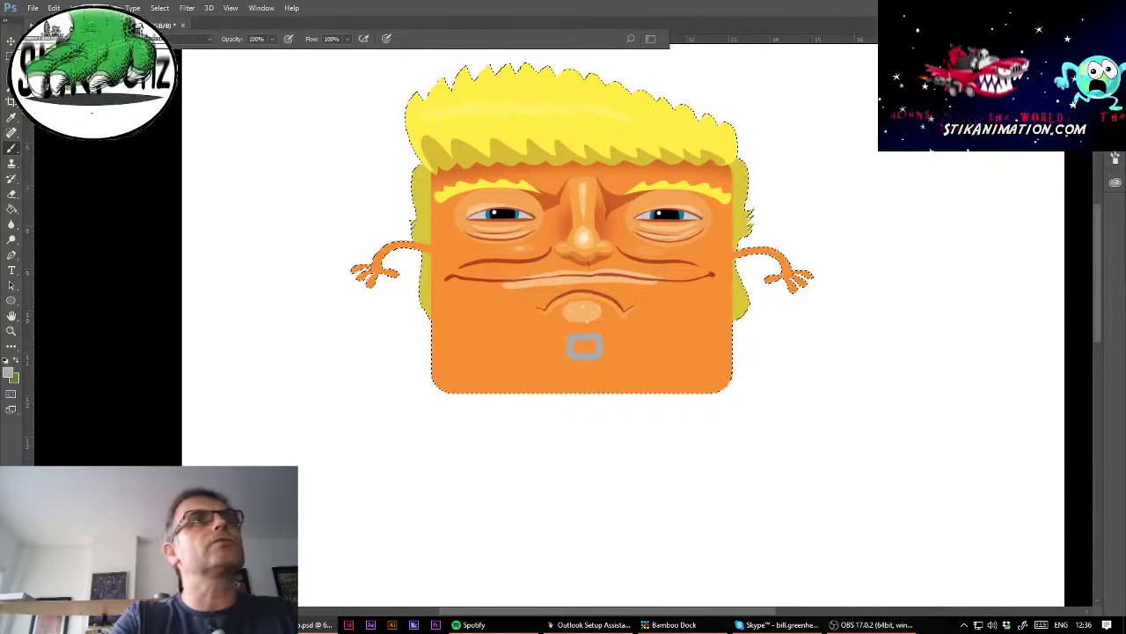
key("m")
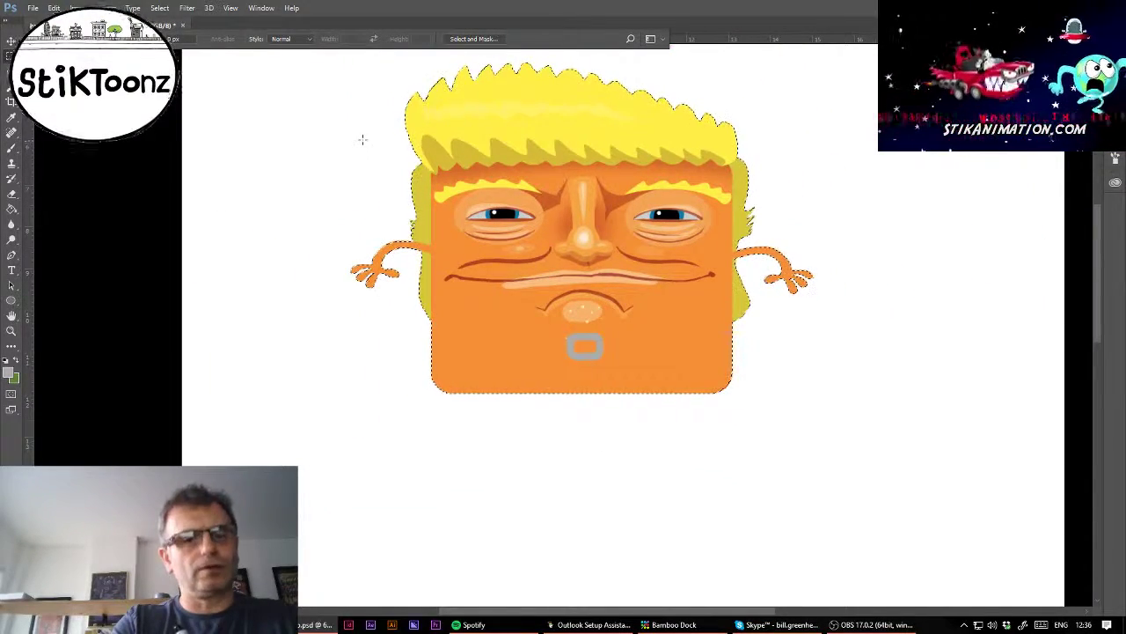
left_click_drag(332, 64, 884, 326)
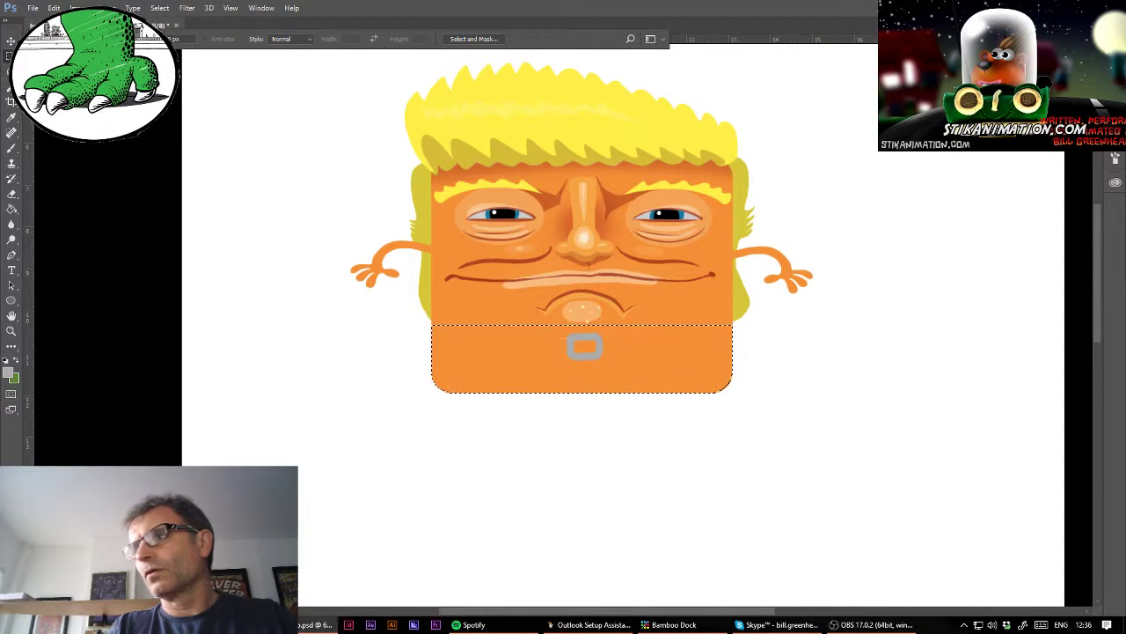
Step: Fill the selected lower part of the head with very dark grey behind the ring, using the Paint Bucket tool
left_click(11, 209)
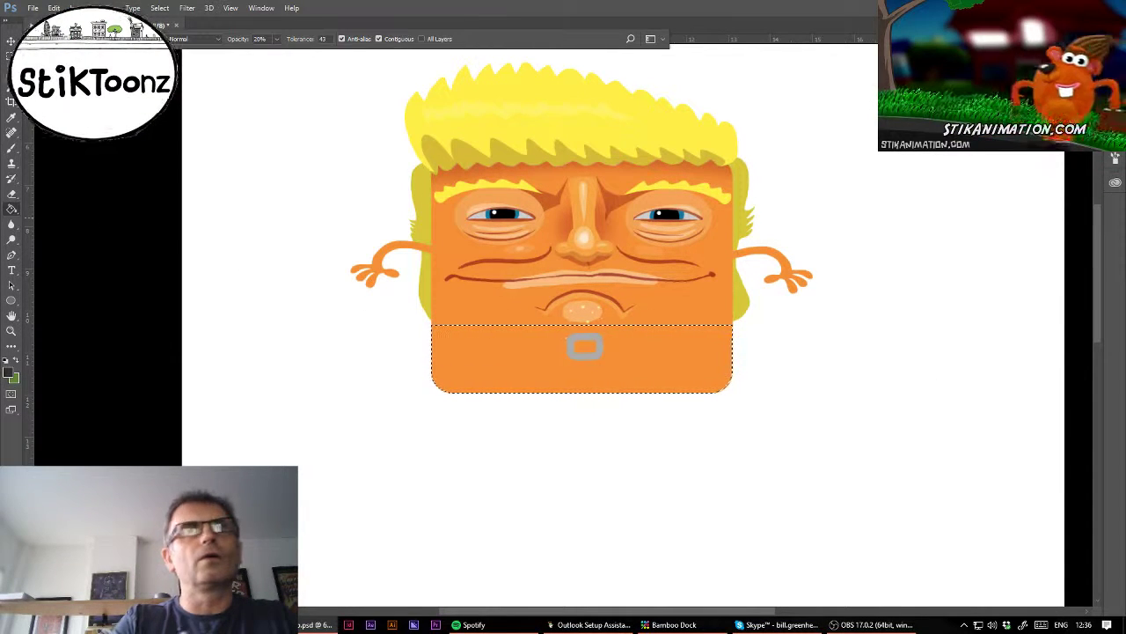
left_click(483, 341)
left_click(483, 341)
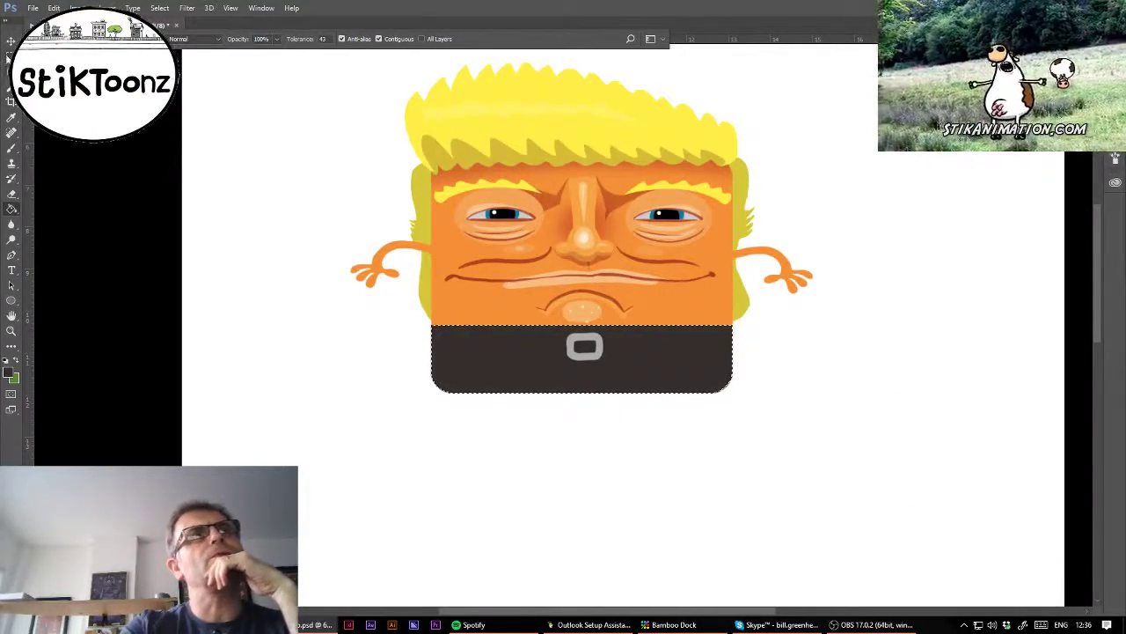
Step: Draw an elliptical selection from the forehead to the base of the dark band and narrow it to 95.89% width
key("m")
key("shift+m")
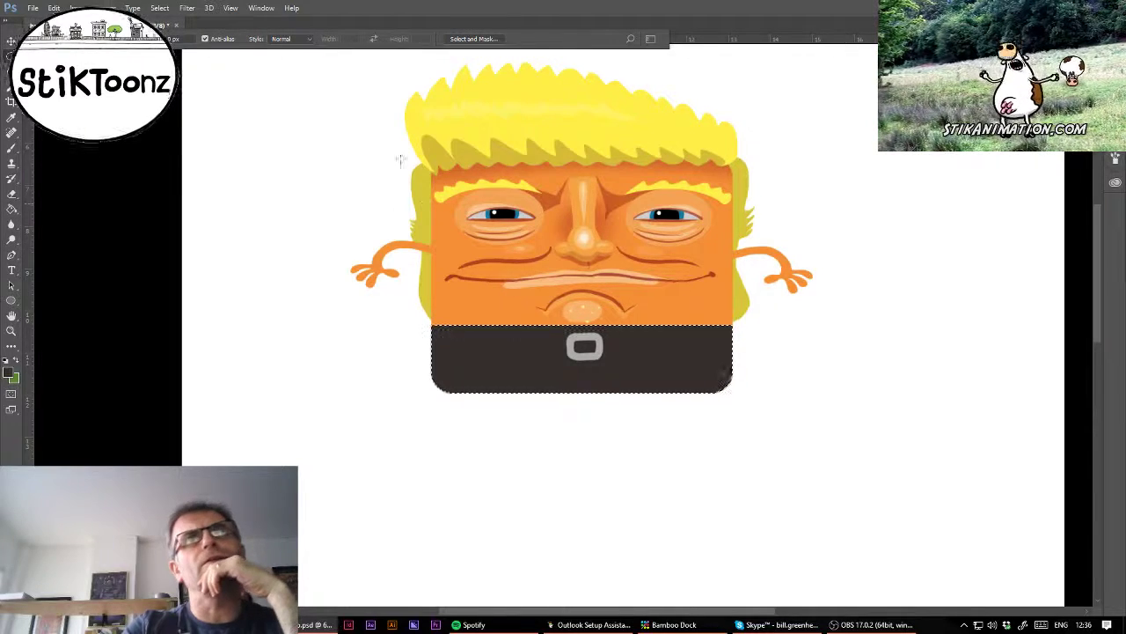
left_click_drag(402, 158, 748, 387)
left_click_drag(647, 324, 655, 321)
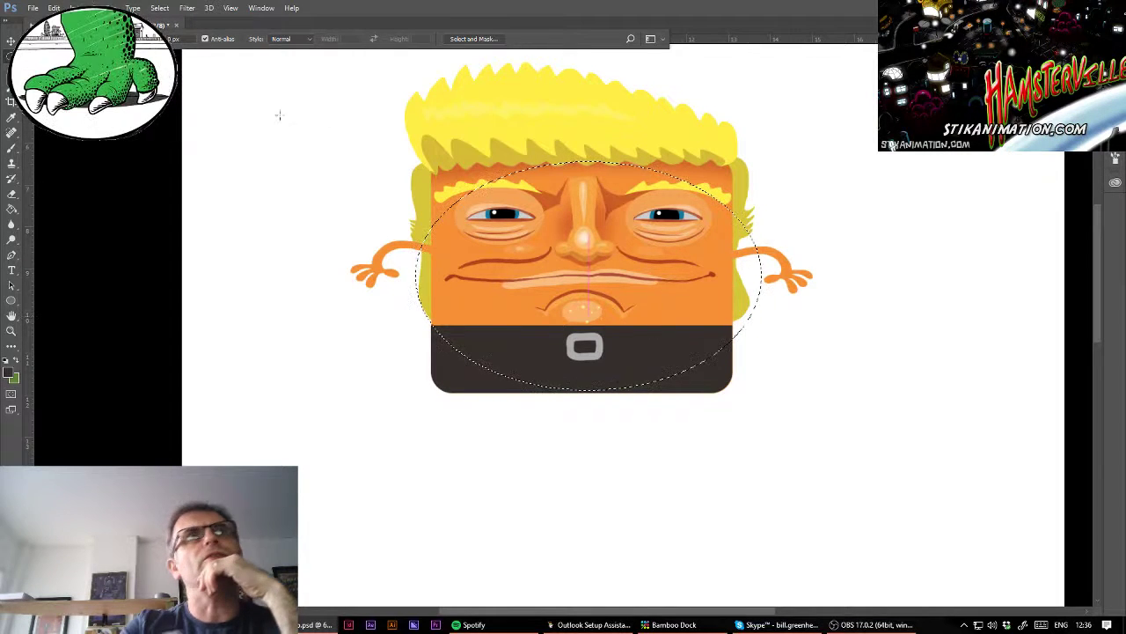
left_click(160, 8)
left_click(229, 205)
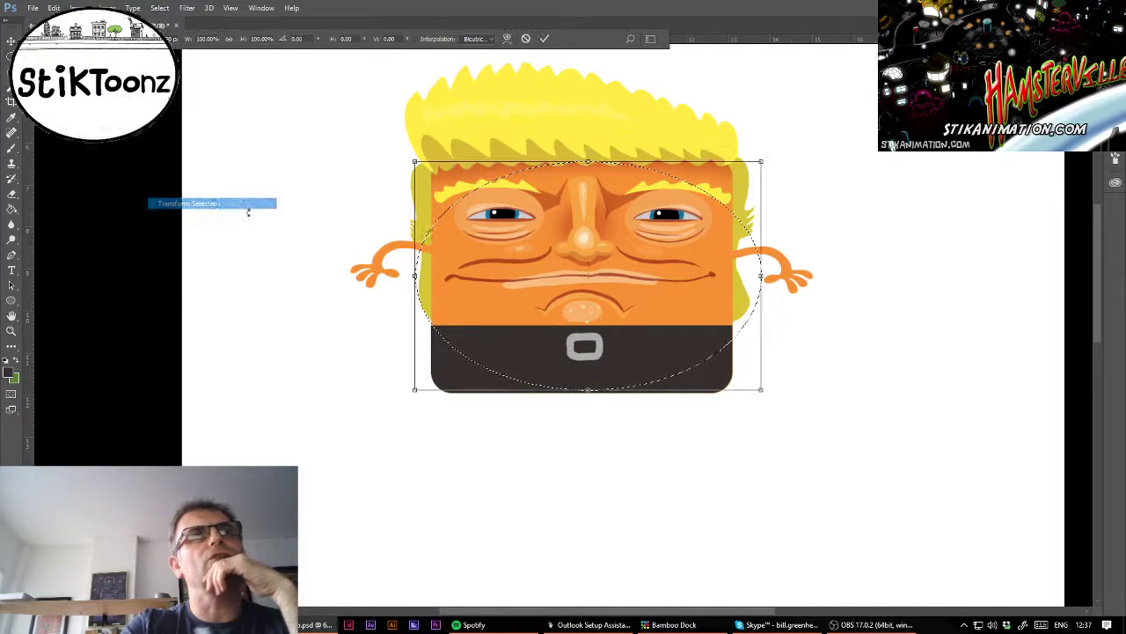
left_click_drag(763, 273, 749, 275)
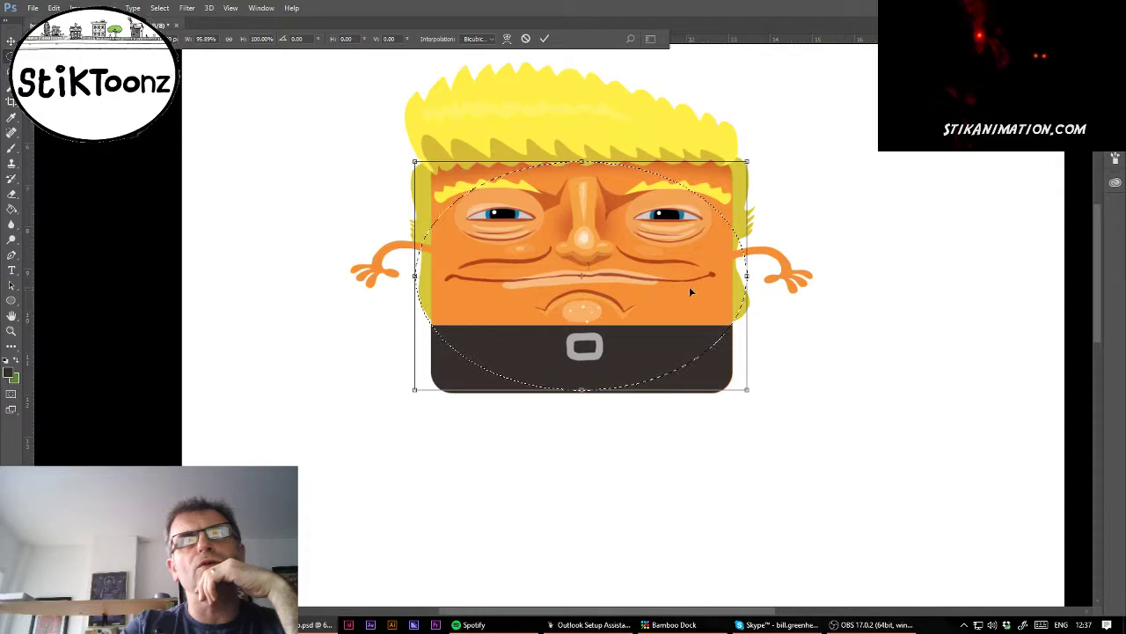
key("Return")
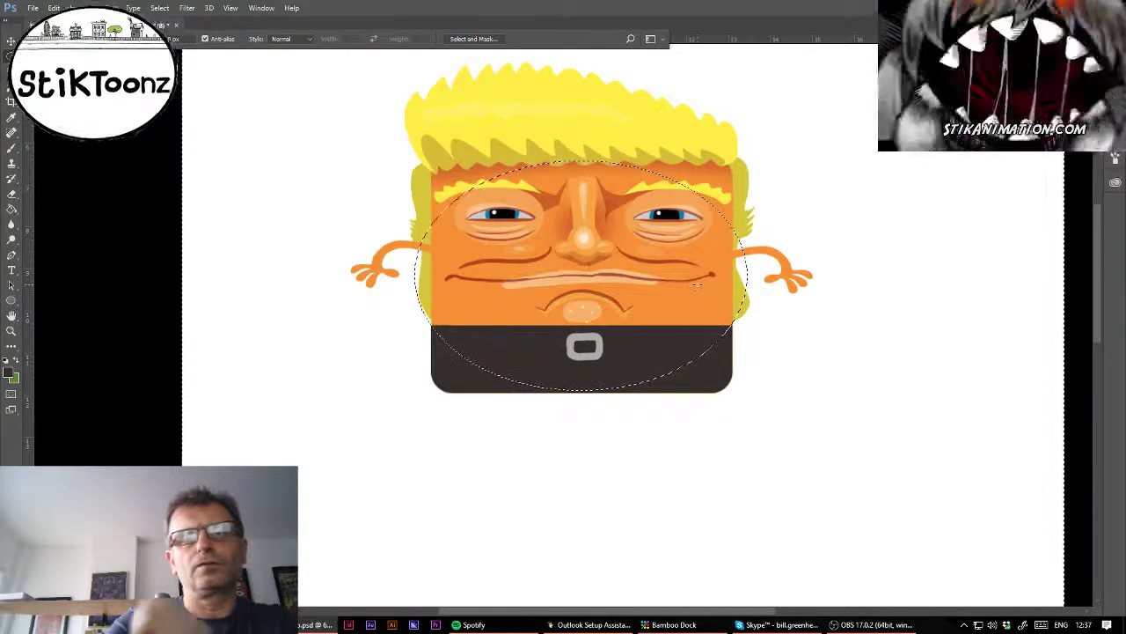
Step: Try masking the figure with the elliptical selection and with its inverse
key("ctrl+shift+i")
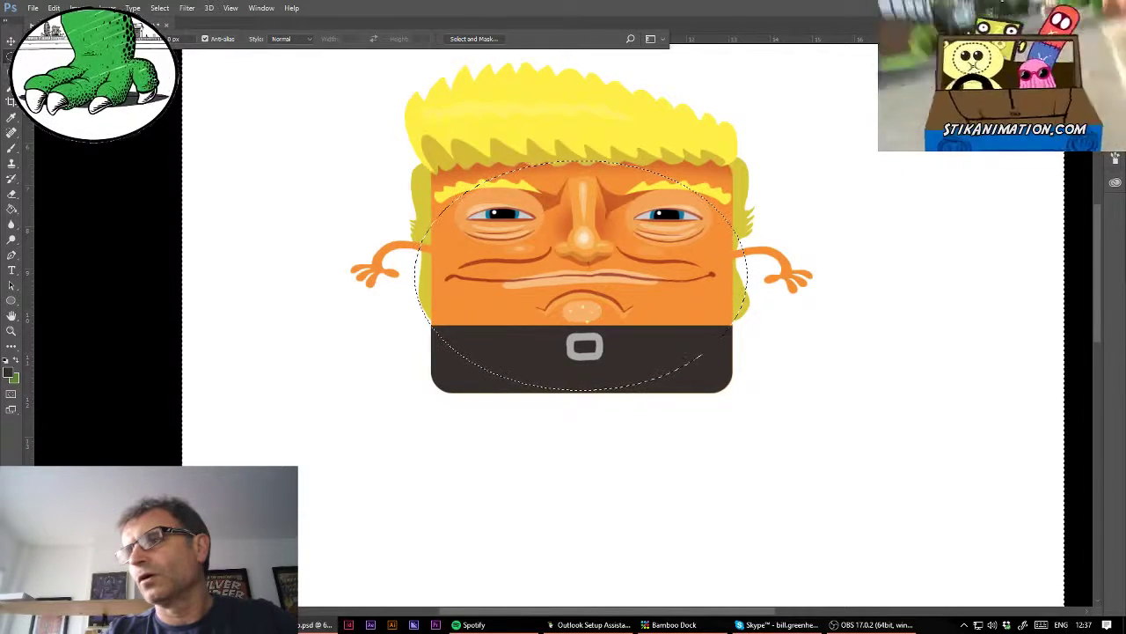
key("Delete")
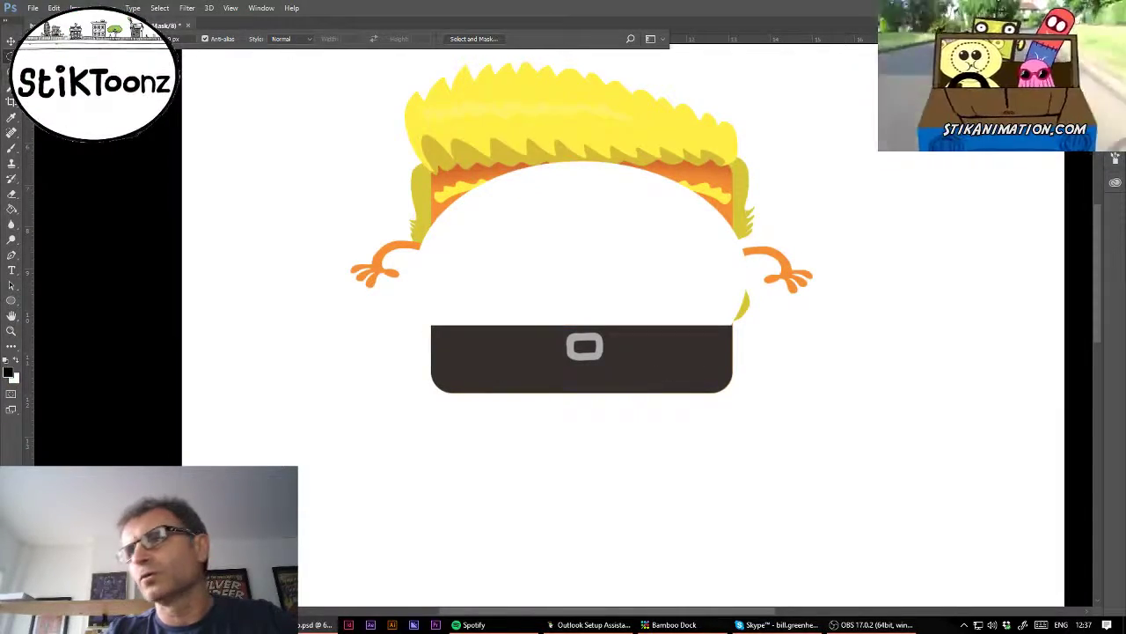
key("ctrl+z")
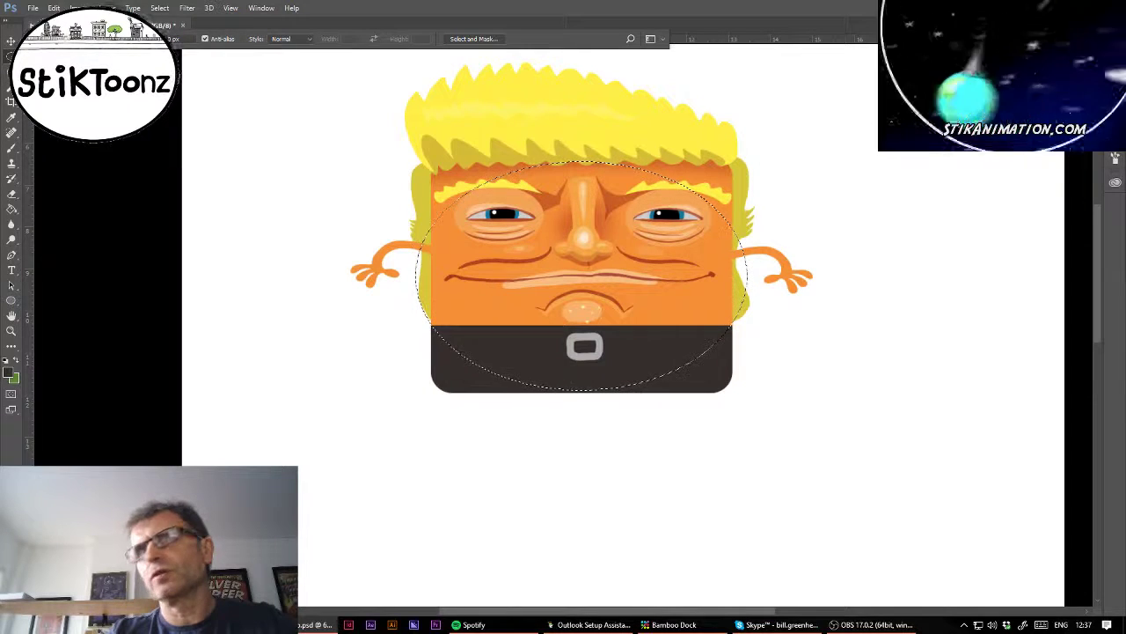
key("ctrl+d")
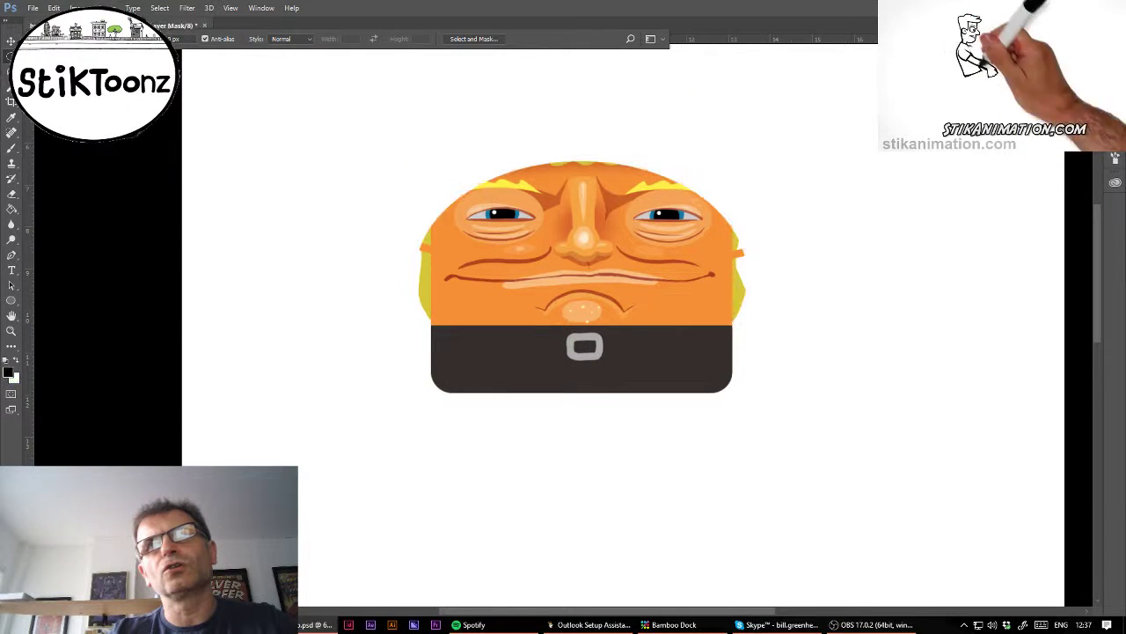
key("ctrl+z")
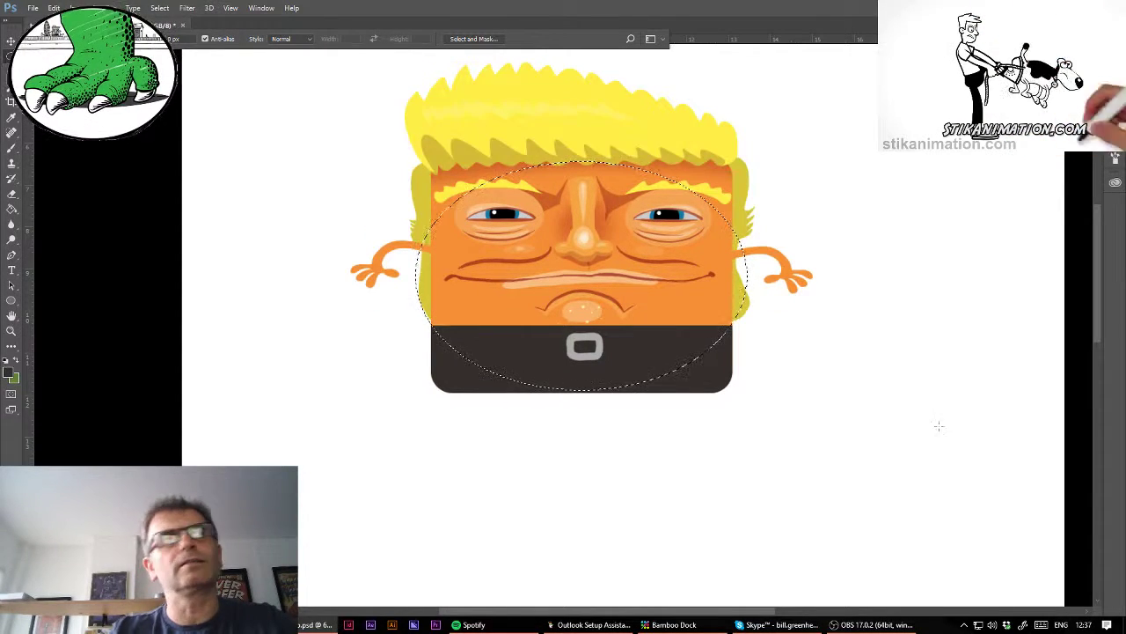
Step: Extend the elliptical selection with the Lasso around the hair, face and arms, keeping its curved lower edge across the dark band
key("l")
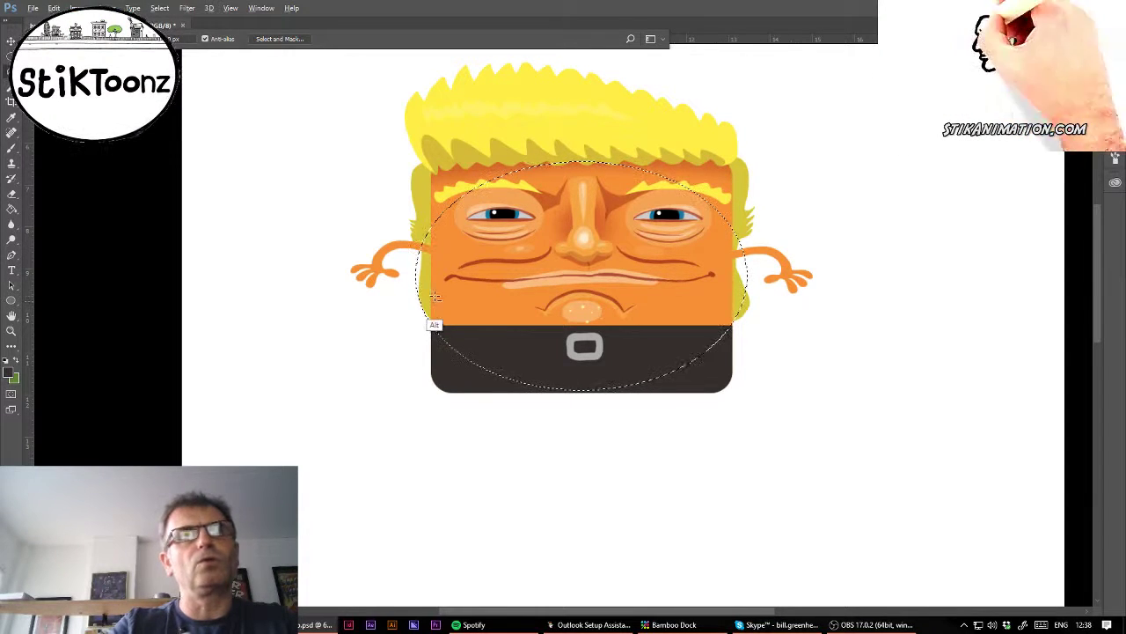
mouse_move(429, 310)
left_mouse_down()
mouse_move(244, 131)
mouse_move(861, 77)
mouse_move(913, 290)
mouse_move(797, 345)
mouse_move(729, 319)
left_mouse_up()
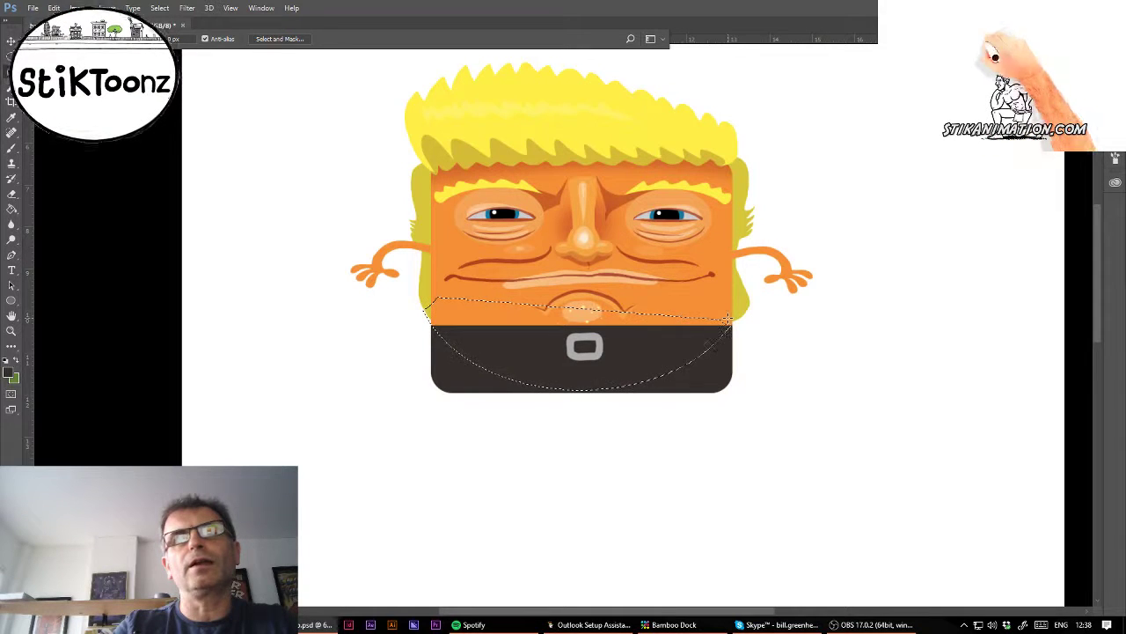
key("ctrl+z")
key("shift")
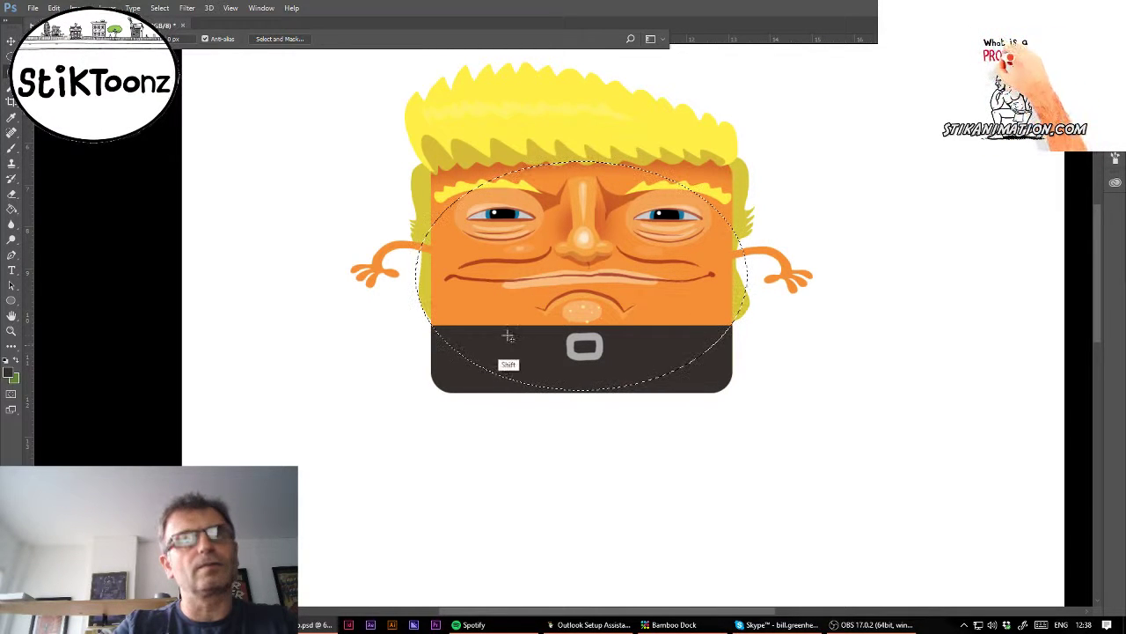
mouse_move(431, 324)
left_mouse_down()
mouse_move(453, 42)
mouse_move(847, 87)
mouse_move(880, 314)
mouse_move(740, 326)
mouse_move(736, 355)
left_mouse_up()
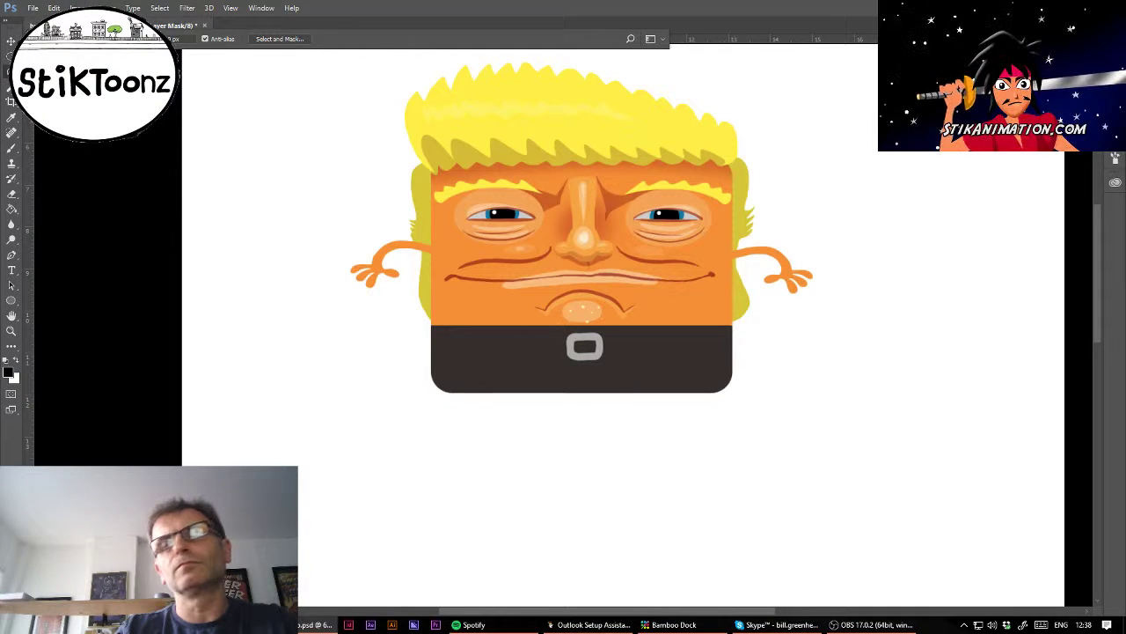
Step: Mask the dark band and orange head with the extended selection to round off their lower edge
key("ctrl+z")
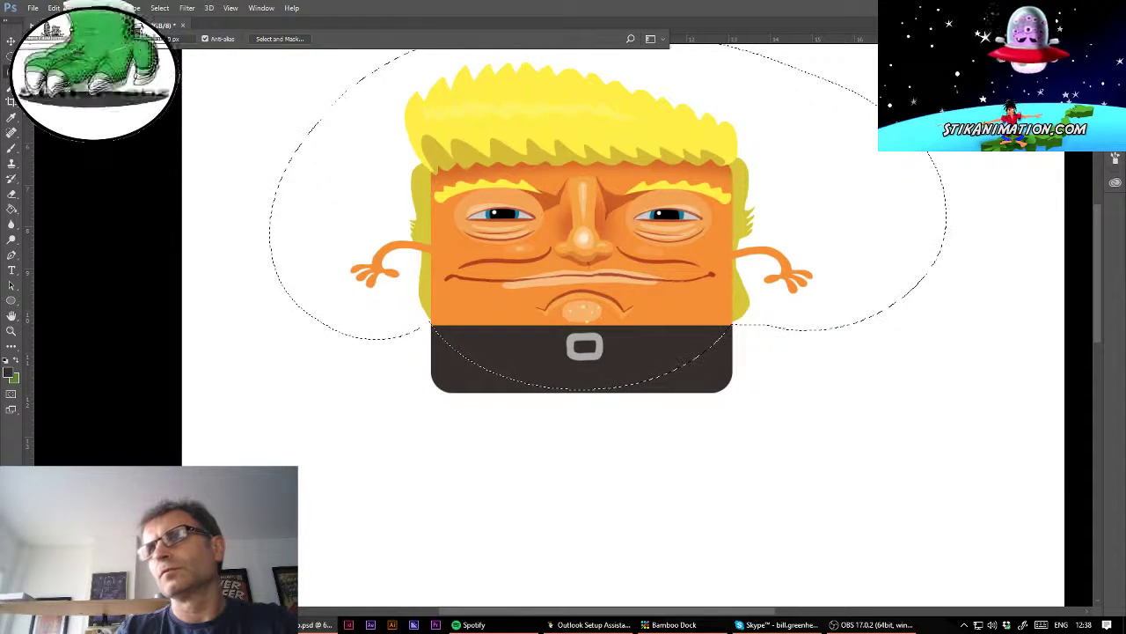
key("ctrl+z")
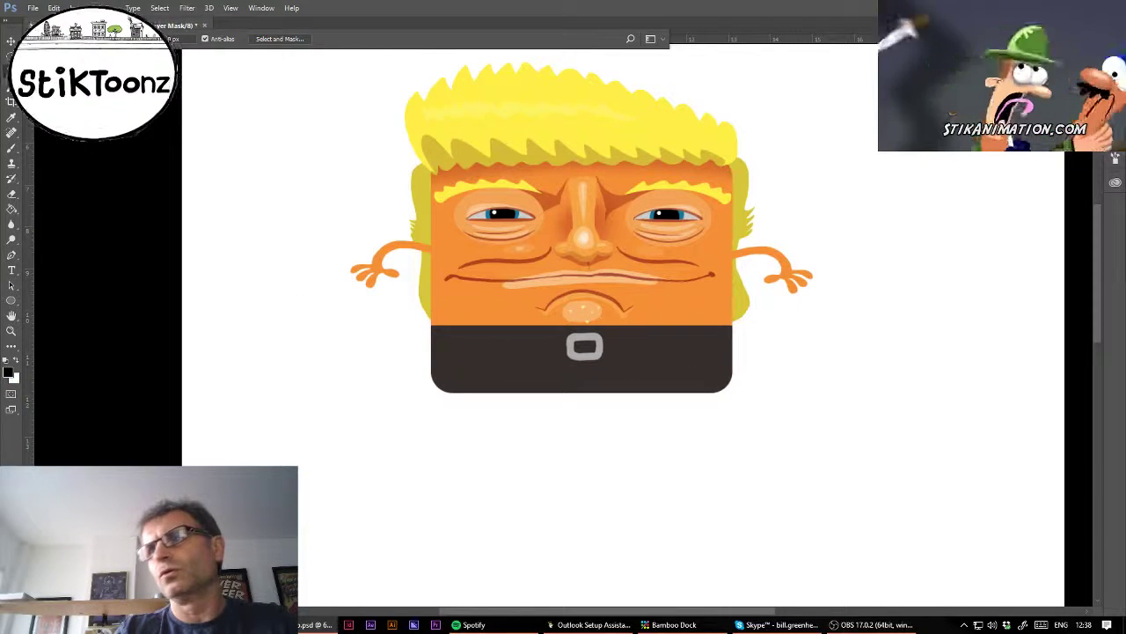
key("ctrl+z")
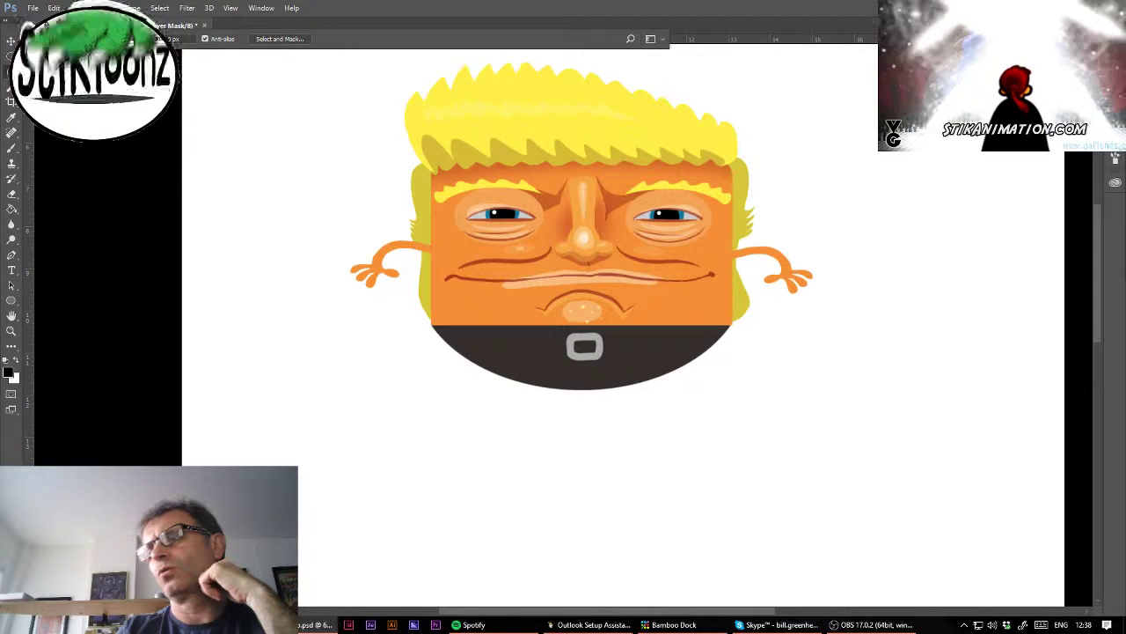
key("ctrl+z")
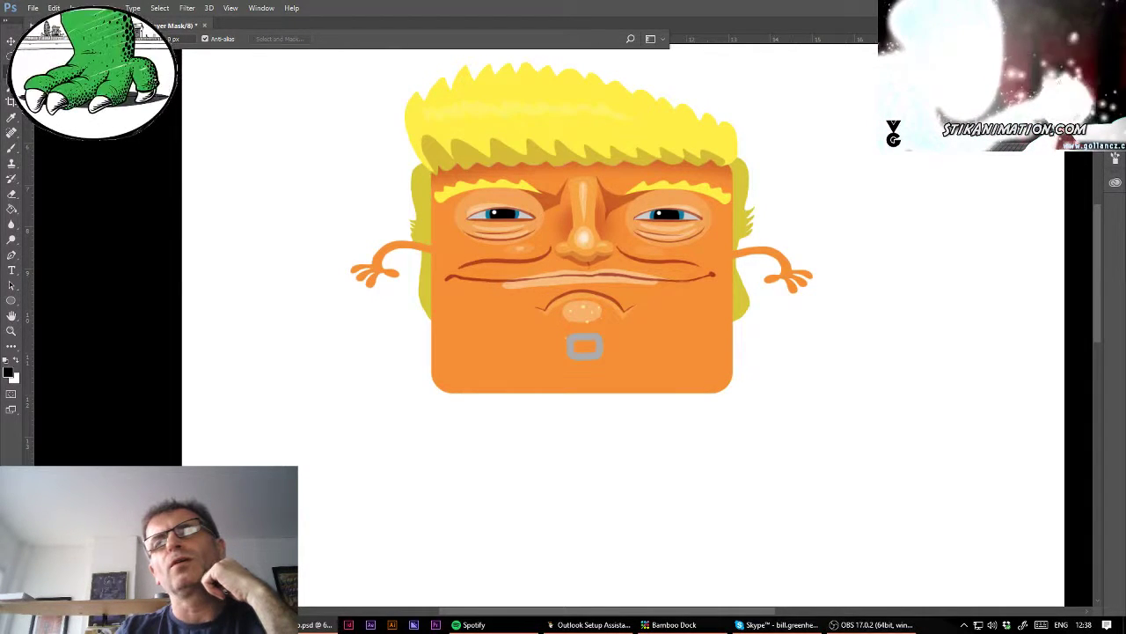
key("ctrl+z")
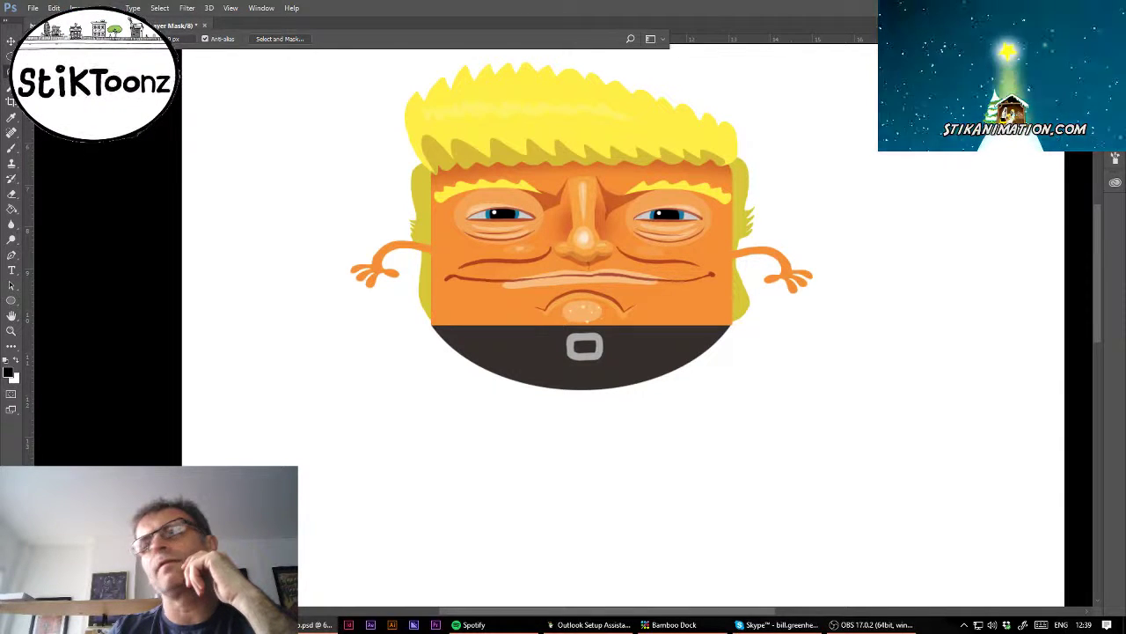
Step: Restore the orange head's square base and take the dark band out of view
key("ctrl+z")
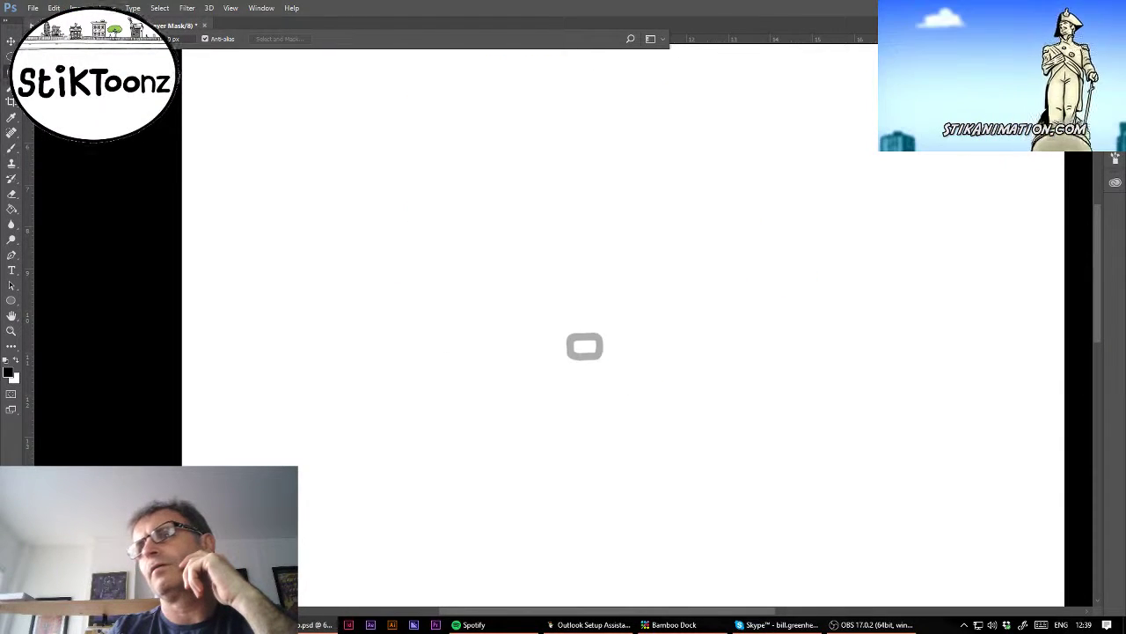
key("ctrl+z")
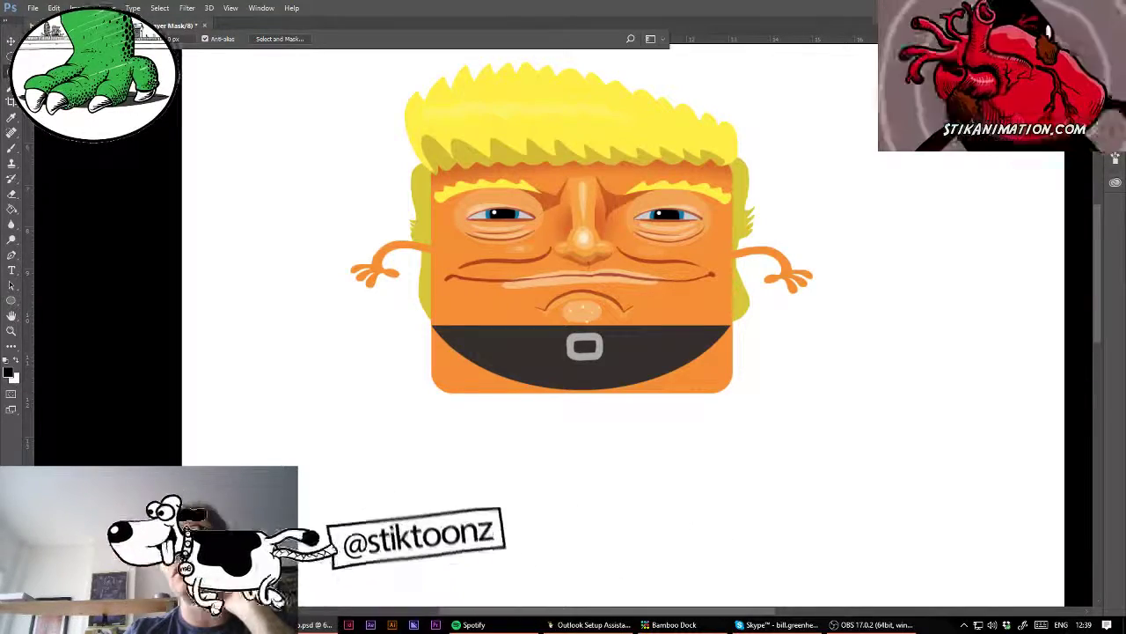
key("ctrl+z")
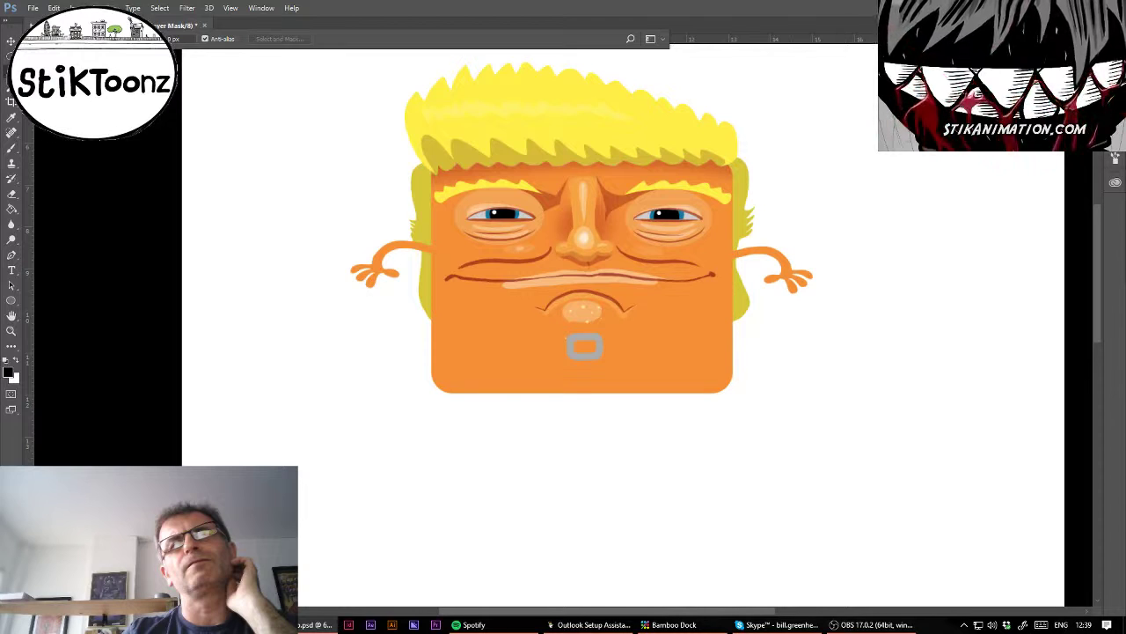
key("ctrl+alt+z")
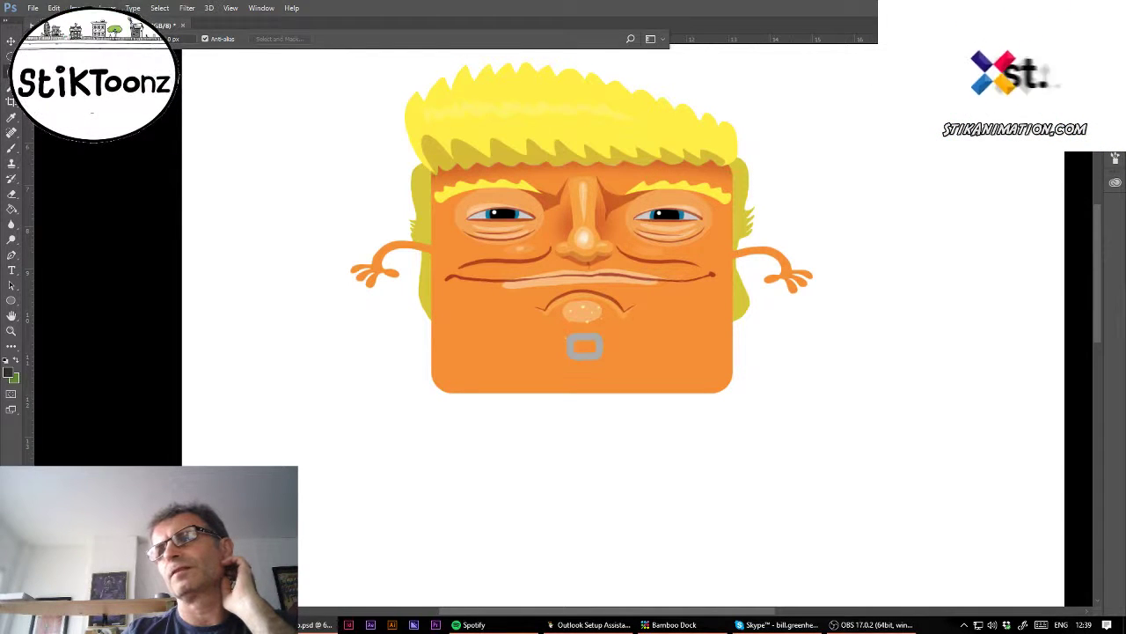
Step: Step back through the masking edits to restore the dark band with its square base, and clear the extended selection
key("ctrl+alt+z")
key("ctrl+alt+z")
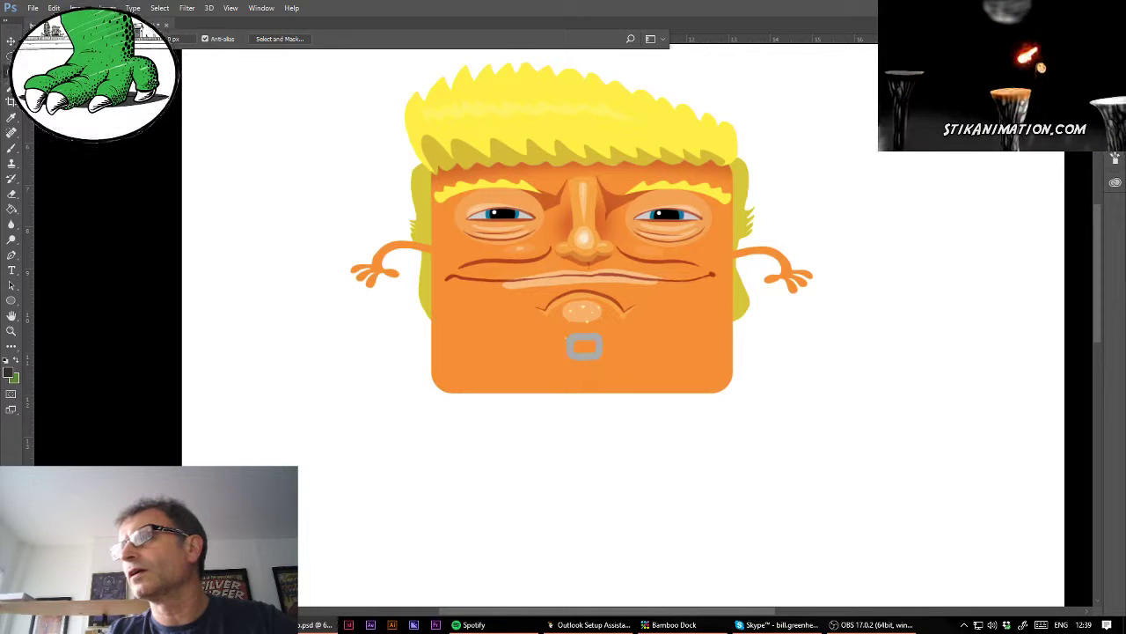
key("ctrl+d")
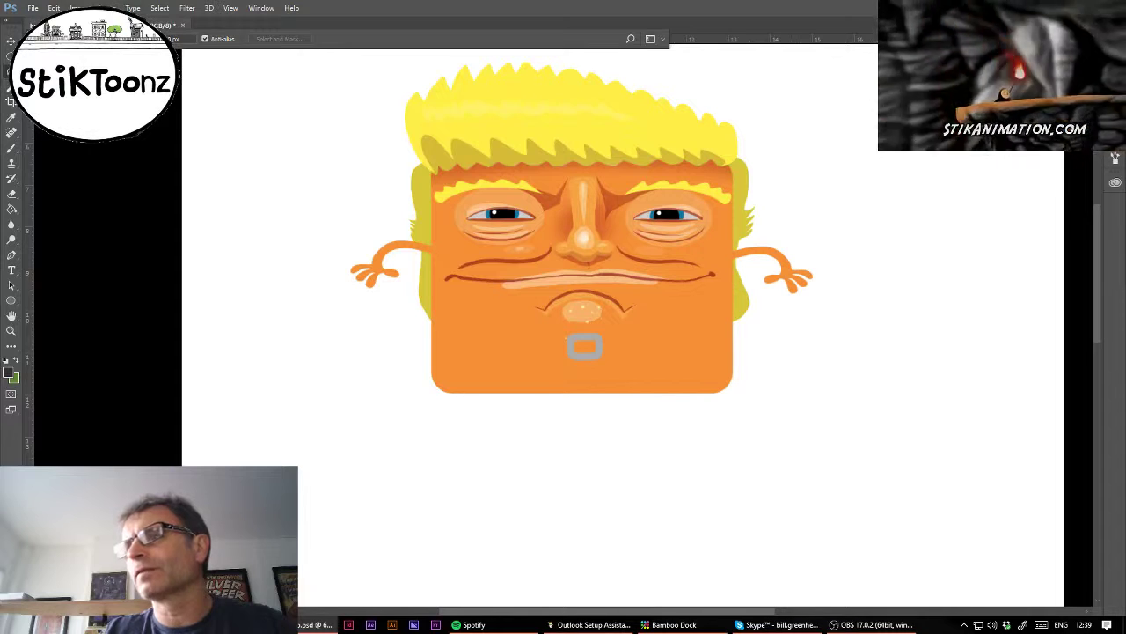
key("ctrl+\\")
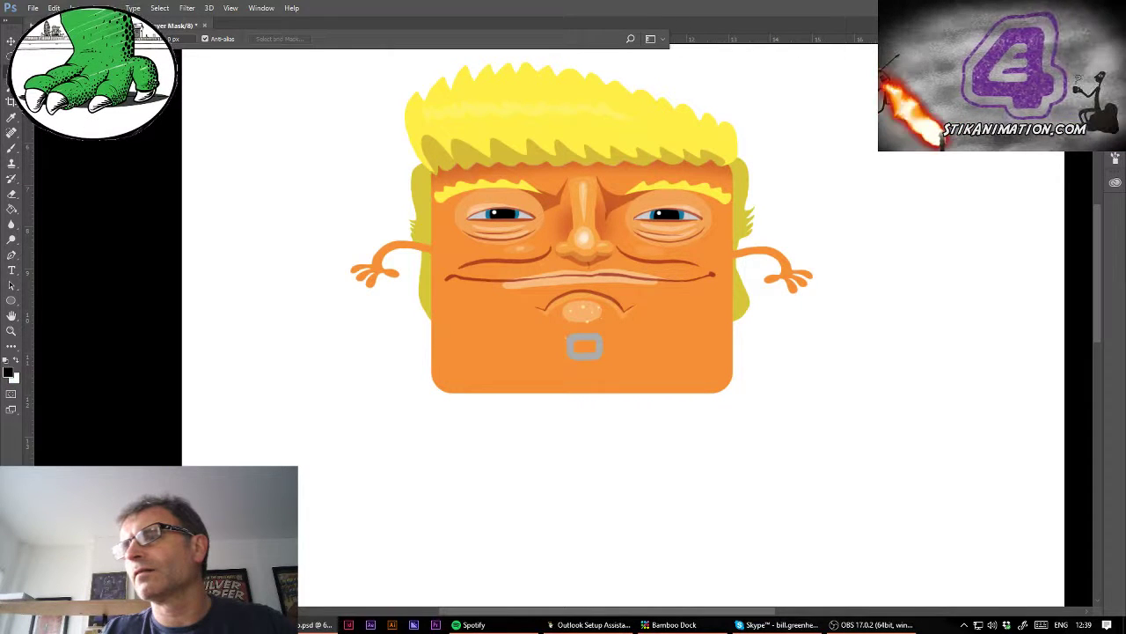
key("ctrl+z")
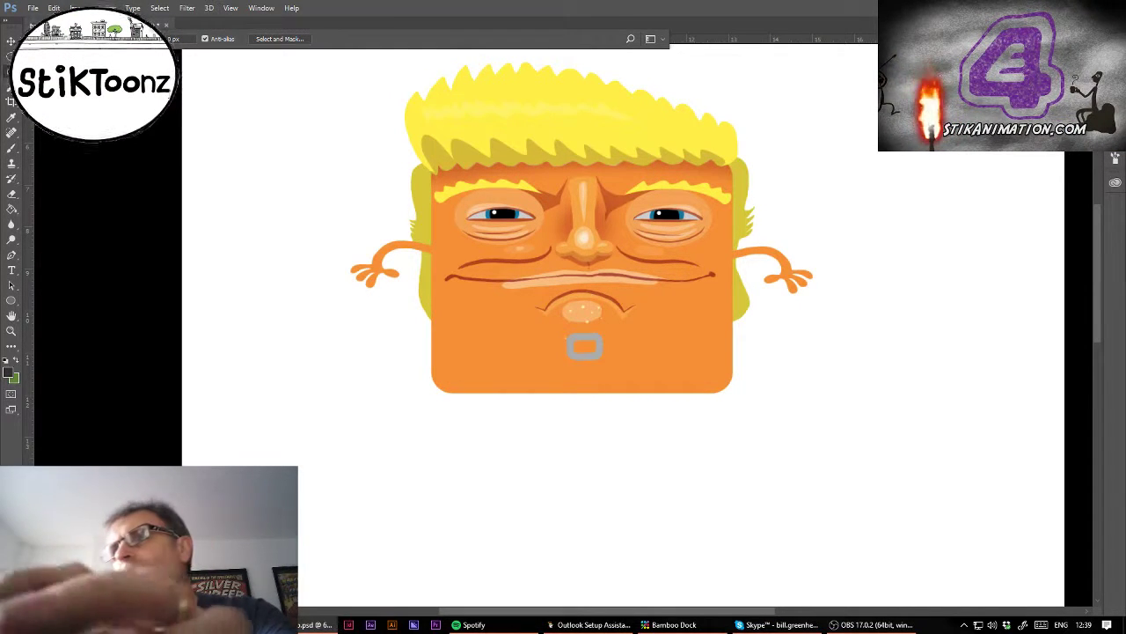
key("ctrl+z")
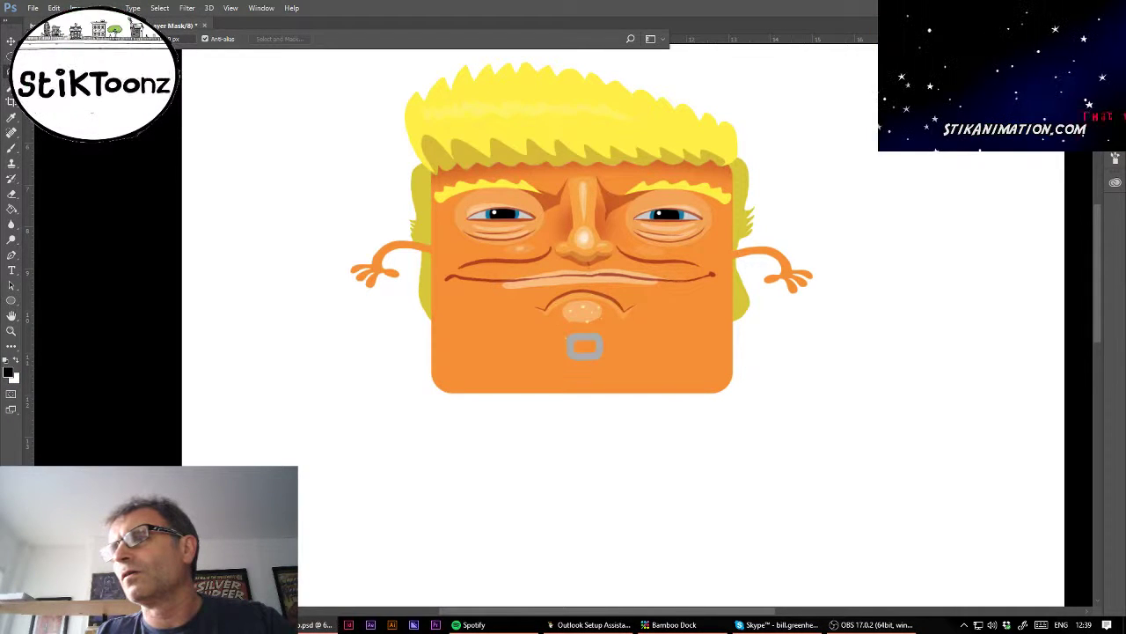
key("ctrl+2")
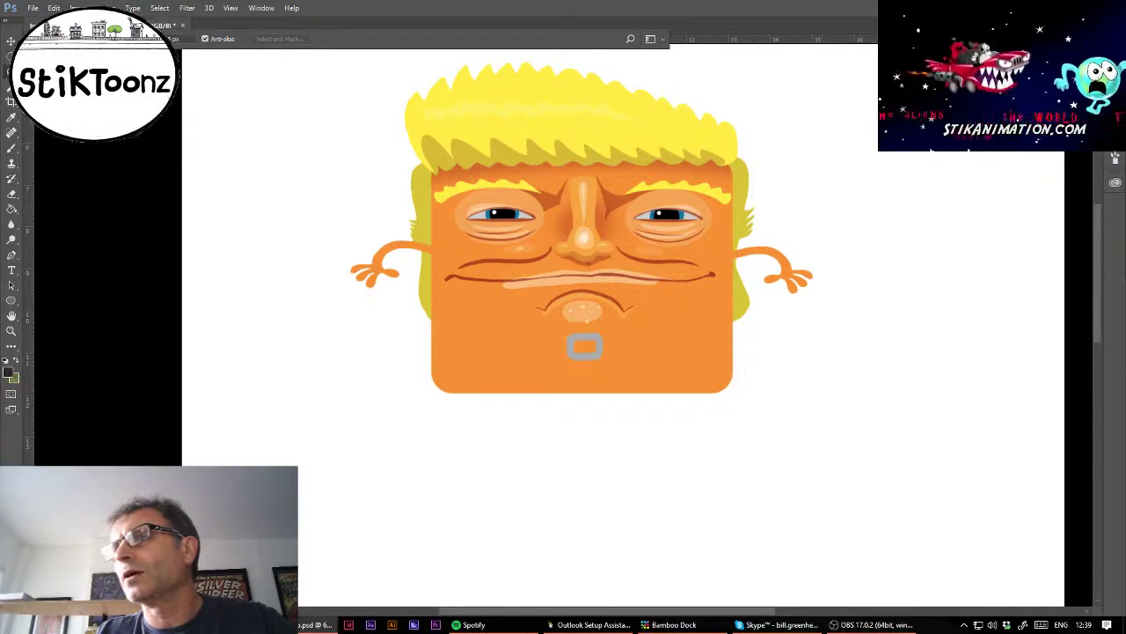
key("ctrl+z")
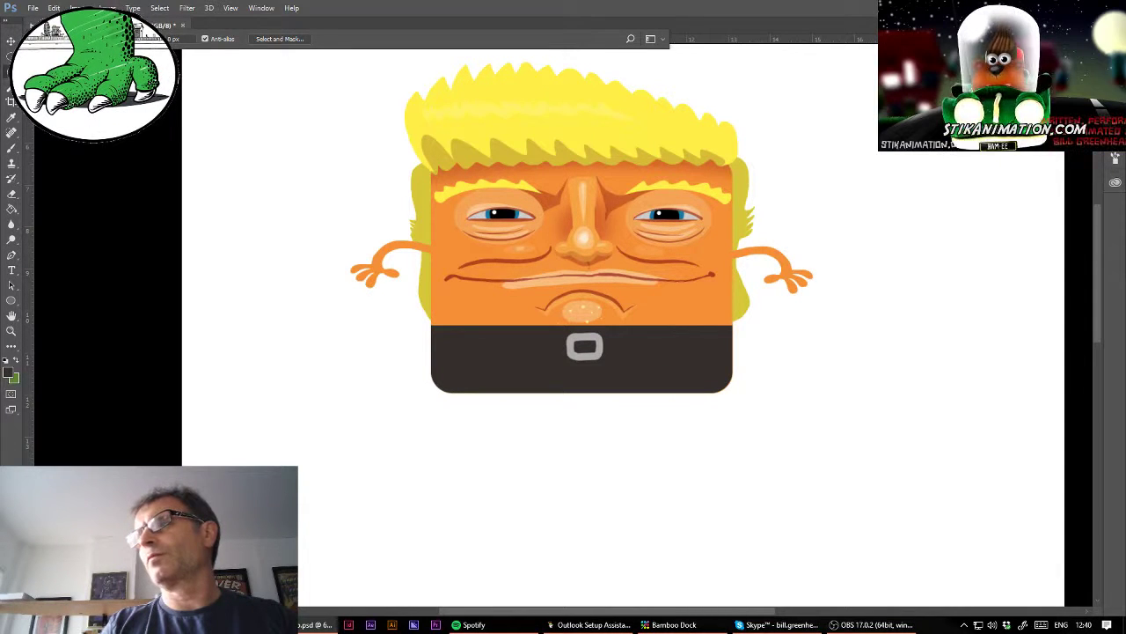
key("ctrl+alt+z")
key("ctrl+alt+z")
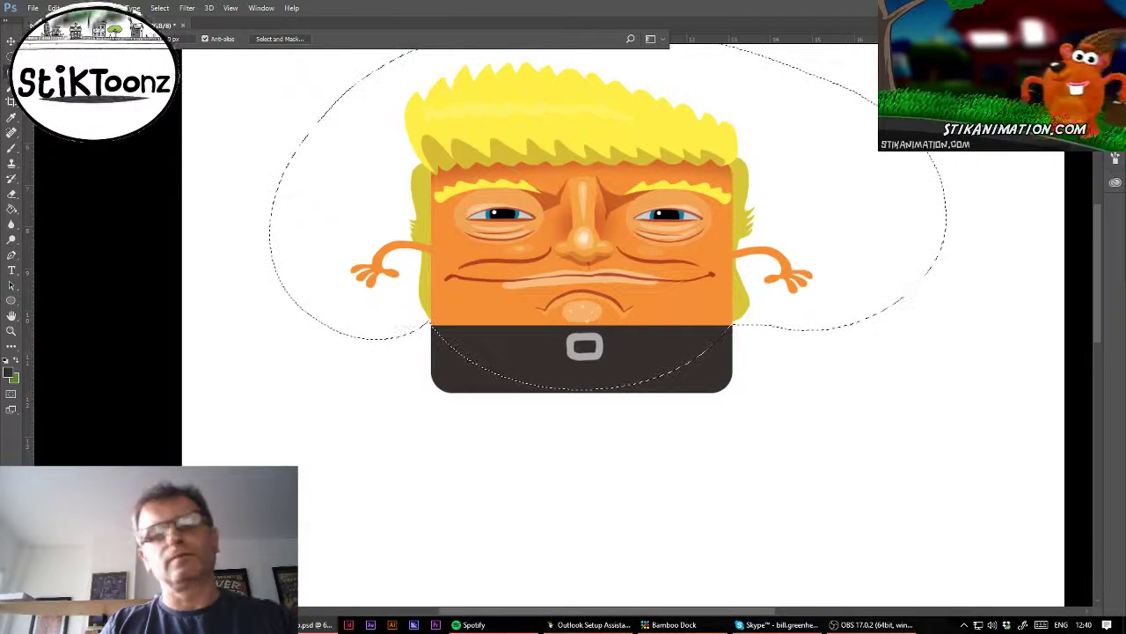
key("ctrl+d")
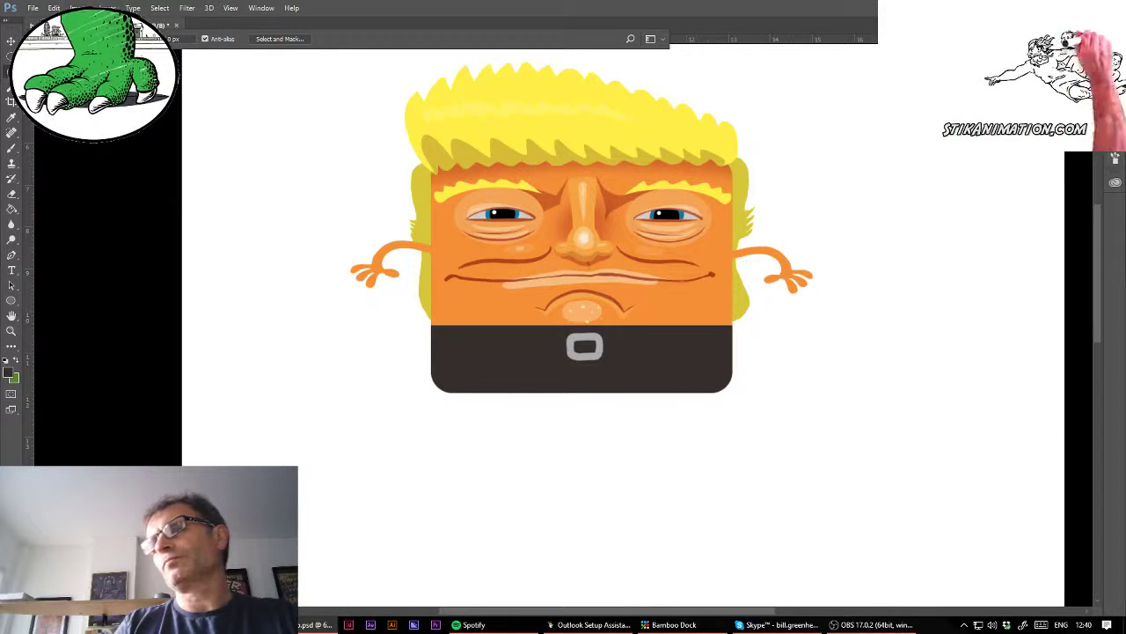
Step: Fill a narrow horizontal strip across the dark band, running behind the grey ring, with black as a belt
left_click(528, 361)
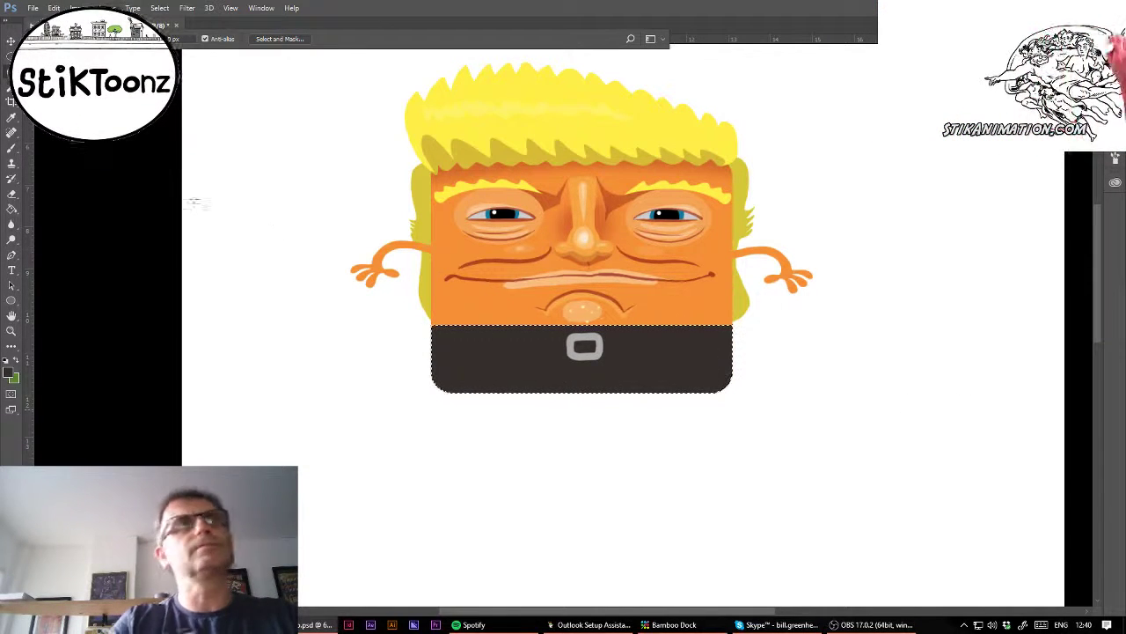
key("m")
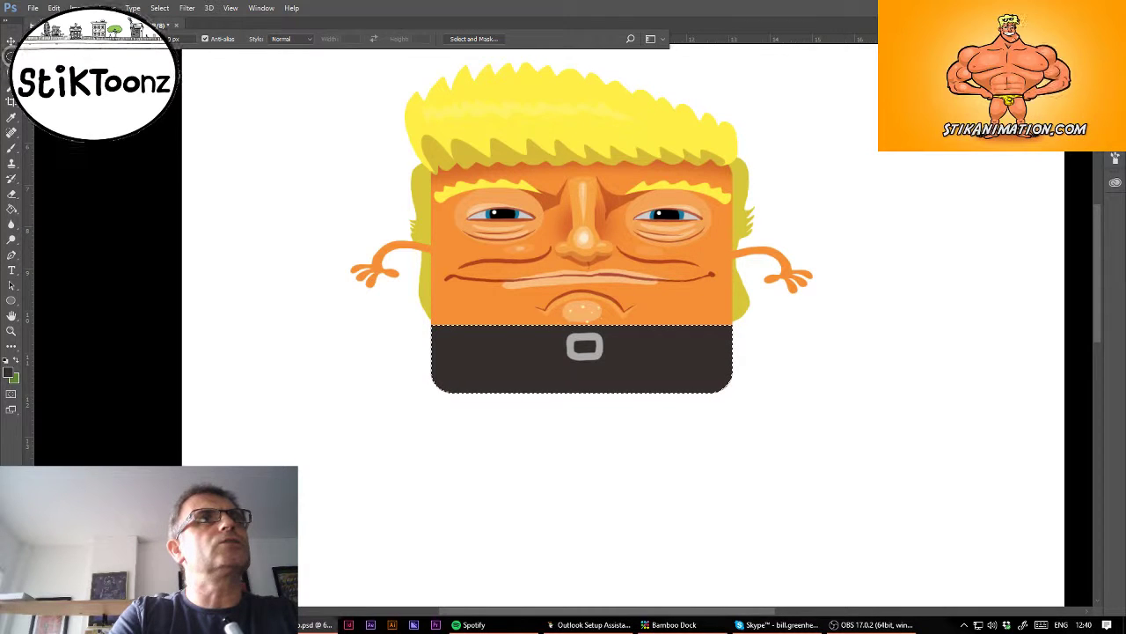
left_click_drag(420, 264, 773, 336)
left_click_drag(403, 349, 762, 440)
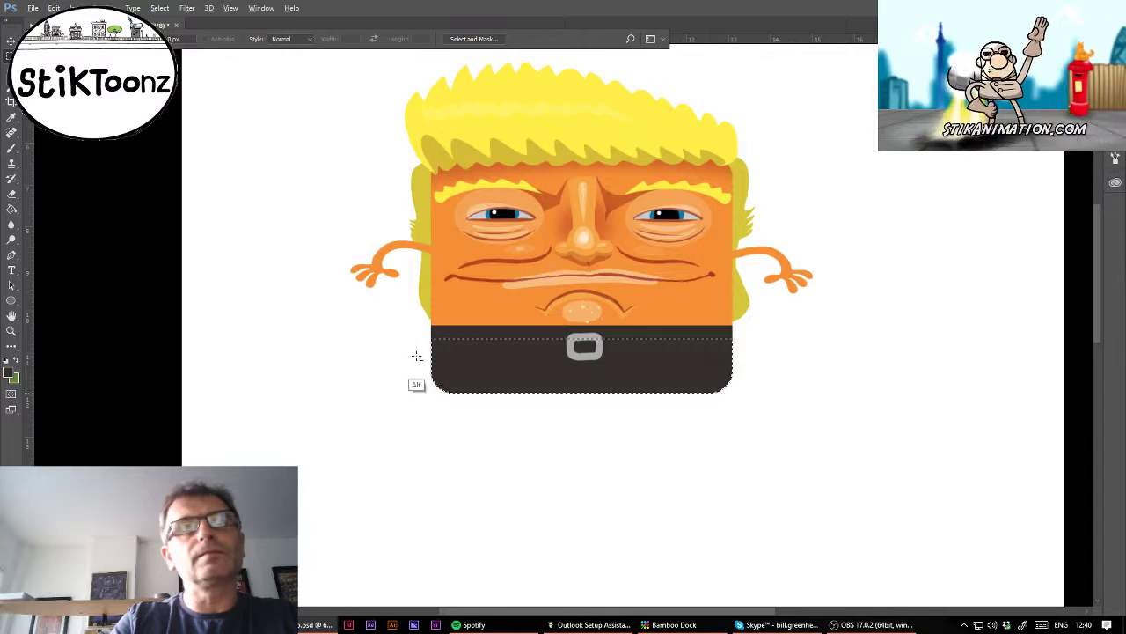
left_click_drag(418, 356, 752, 433)
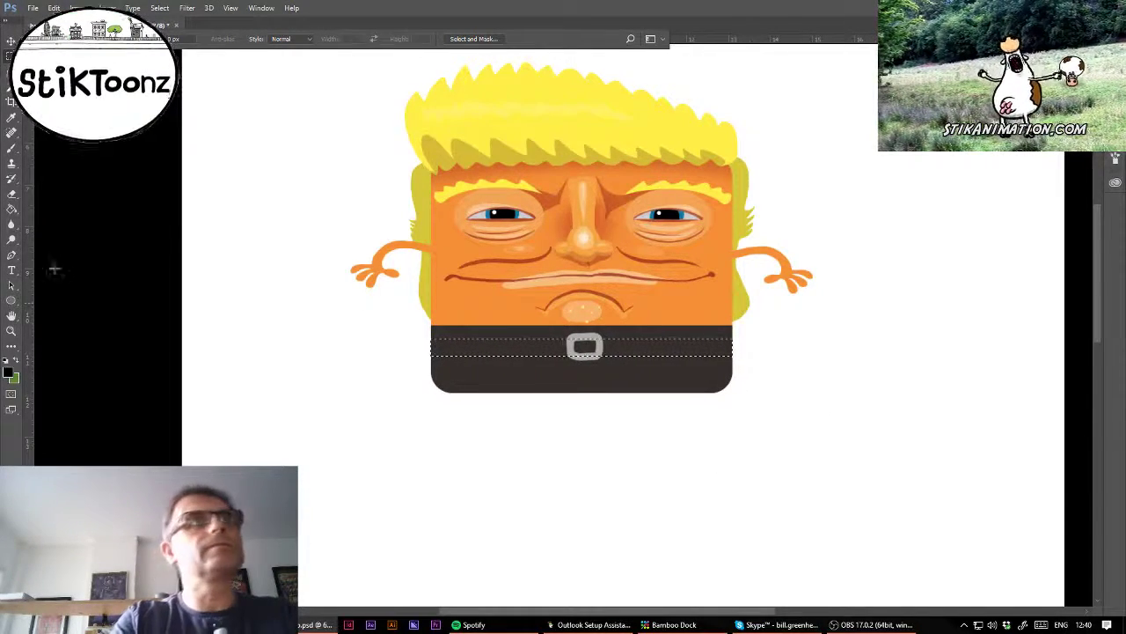
left_click(12, 208)
left_click(486, 346)
key("ctrl+d")
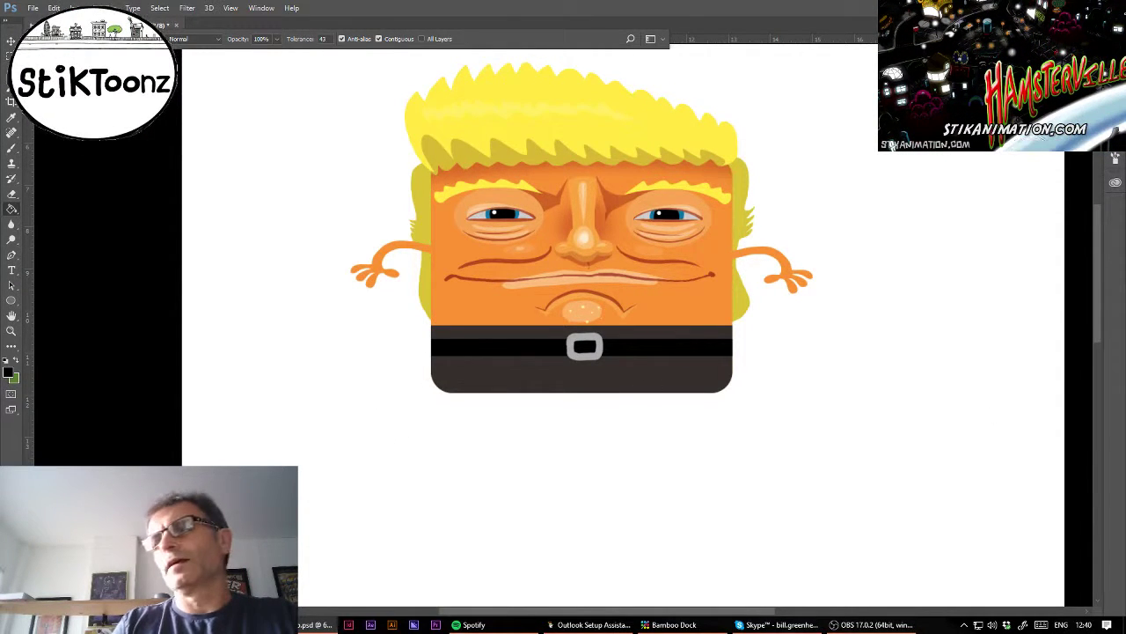
Step: Try brushing a black leg that curves down and outward from the dark band's lower left corner
left_click(11, 331)
left_click_drag(495, 384, 549, 399)
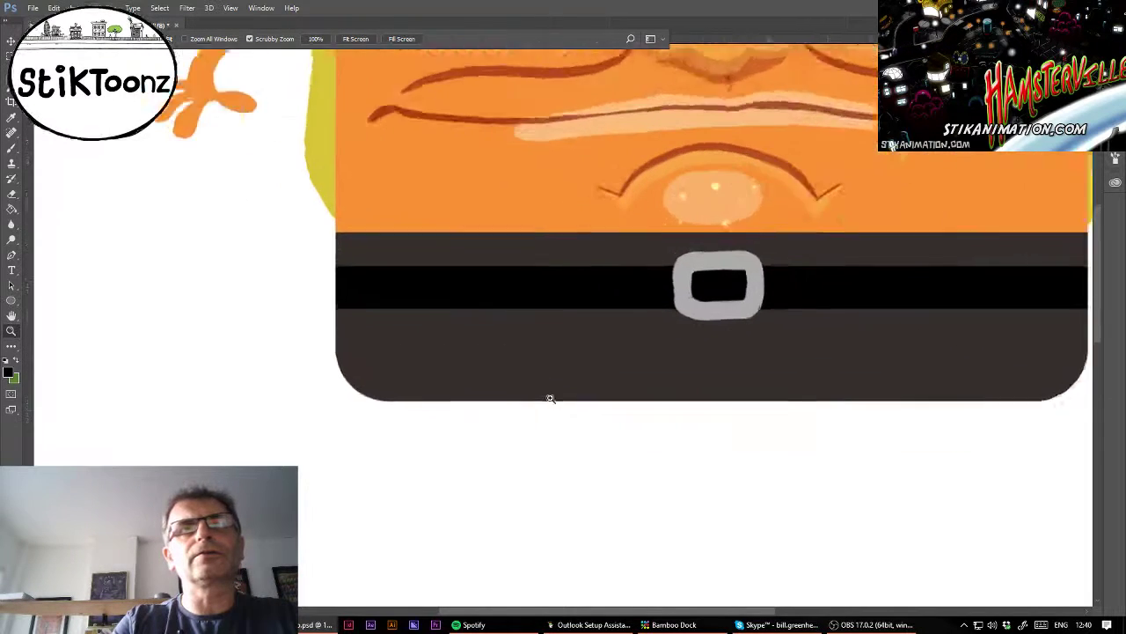
left_click(12, 147)
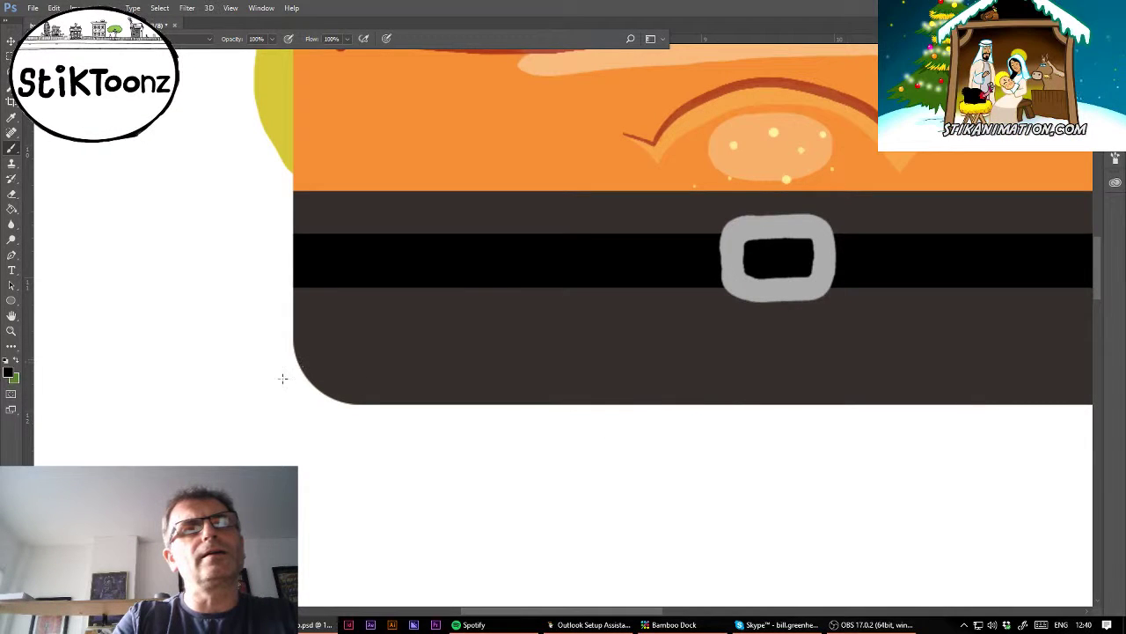
key("i")
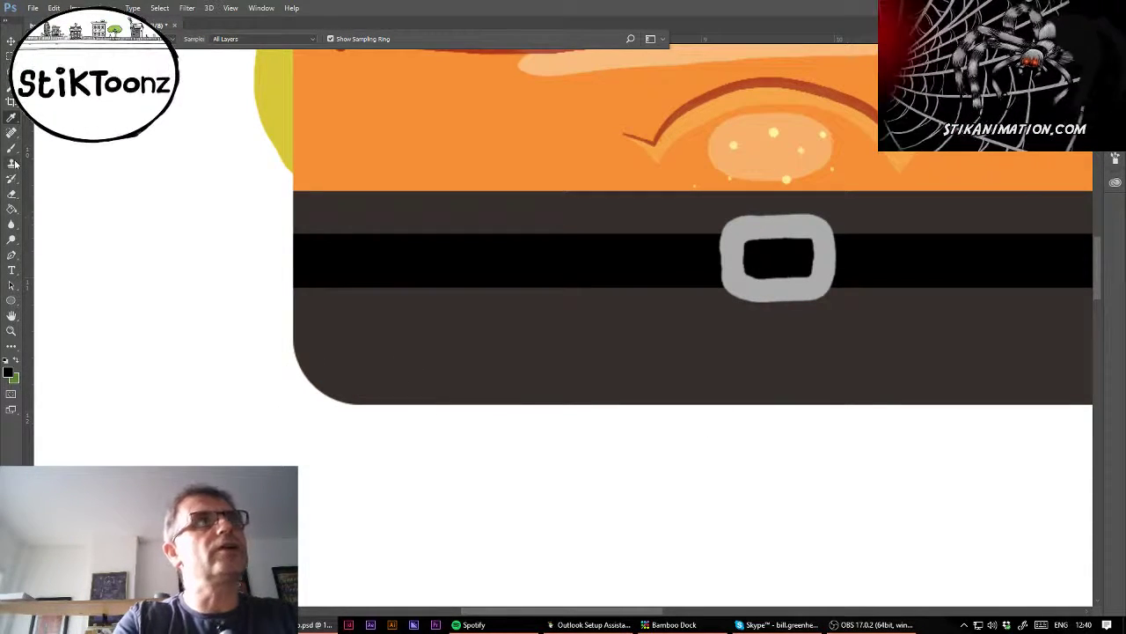
key("b")
left_click_drag(317, 362, 236, 462)
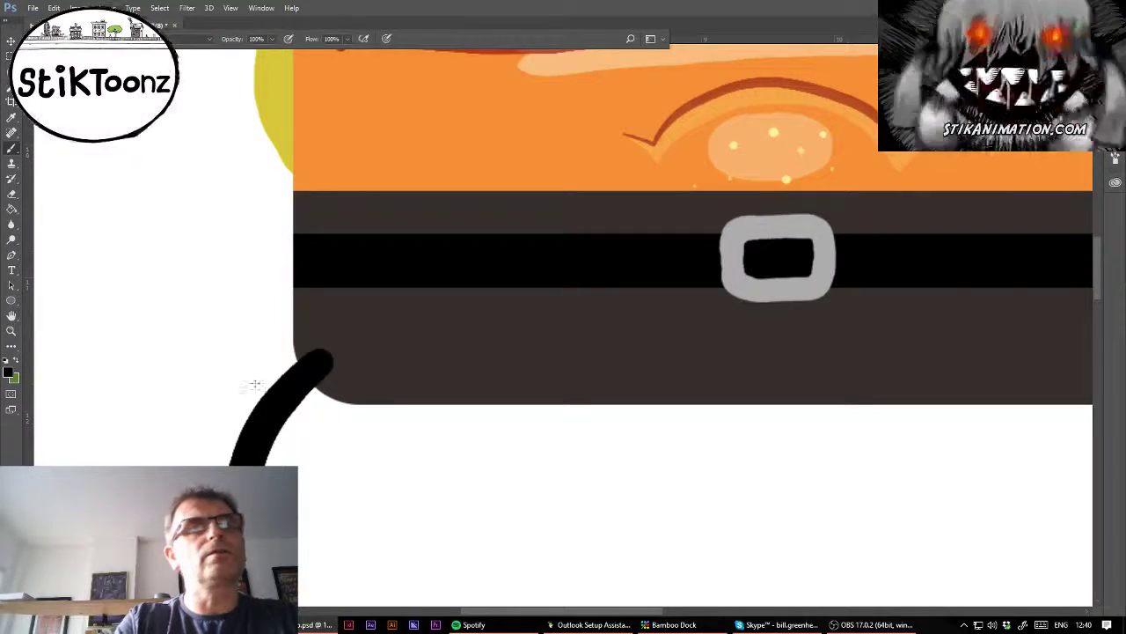
key("ctrl+z")
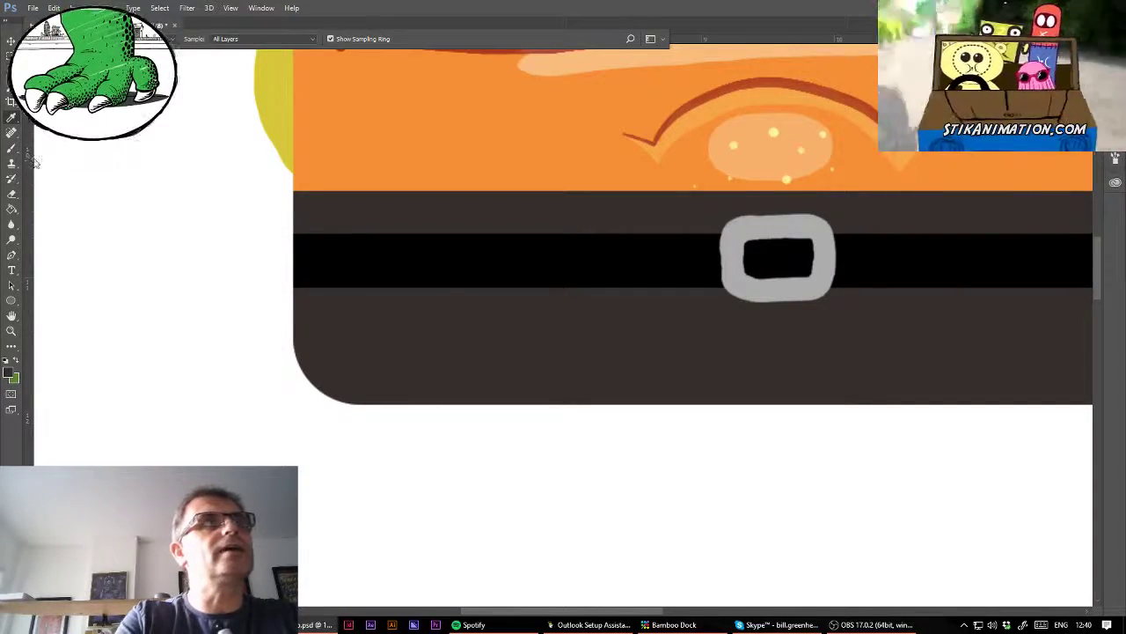
Step: Paint a curved leg in the trousers' dark brown from their lower left corner, thicken its inner edge and finish it with a cuff
left_click_drag(321, 362, 231, 450)
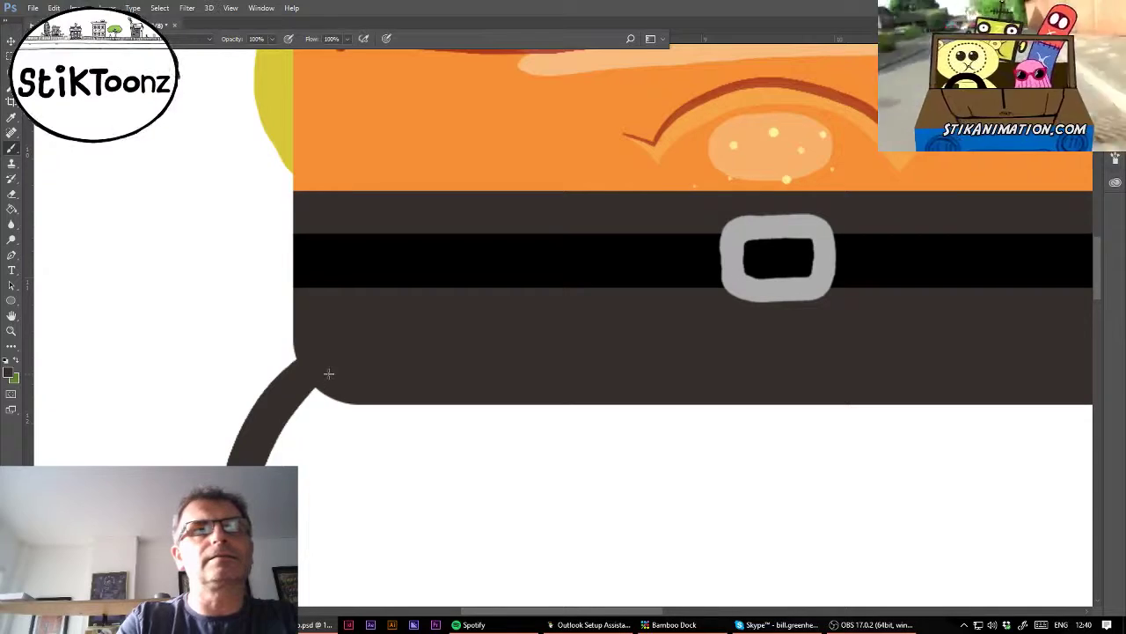
left_click_drag(300, 401, 274, 443)
key("ctrl+z")
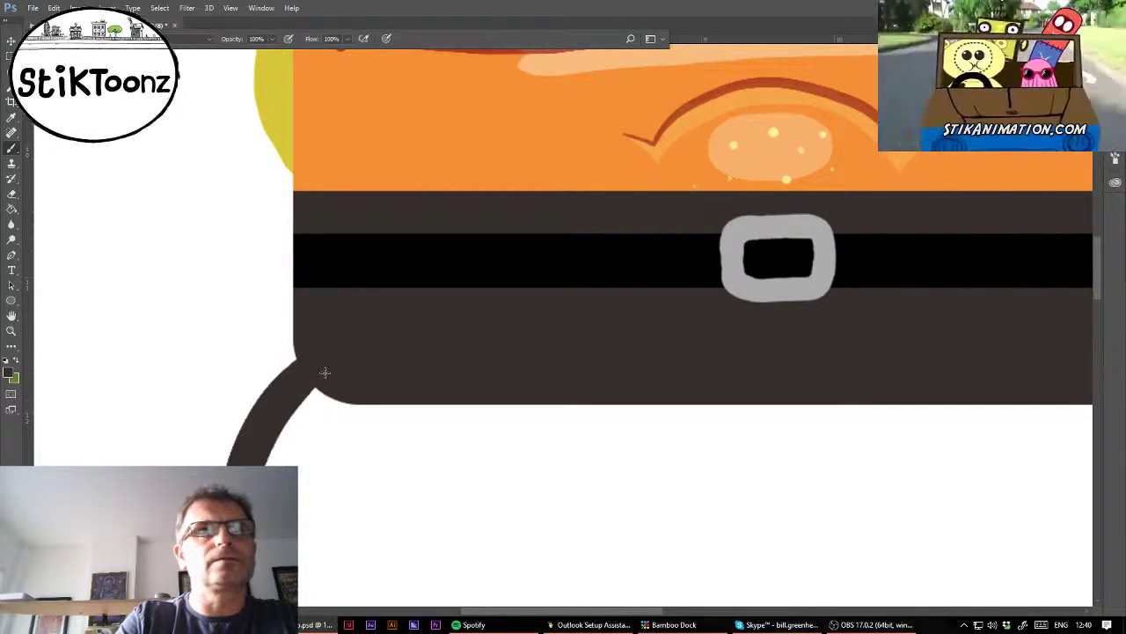
mouse_move(325, 372)
left_mouse_down()
mouse_move(276, 422)
mouse_move(269, 454)
left_mouse_up()
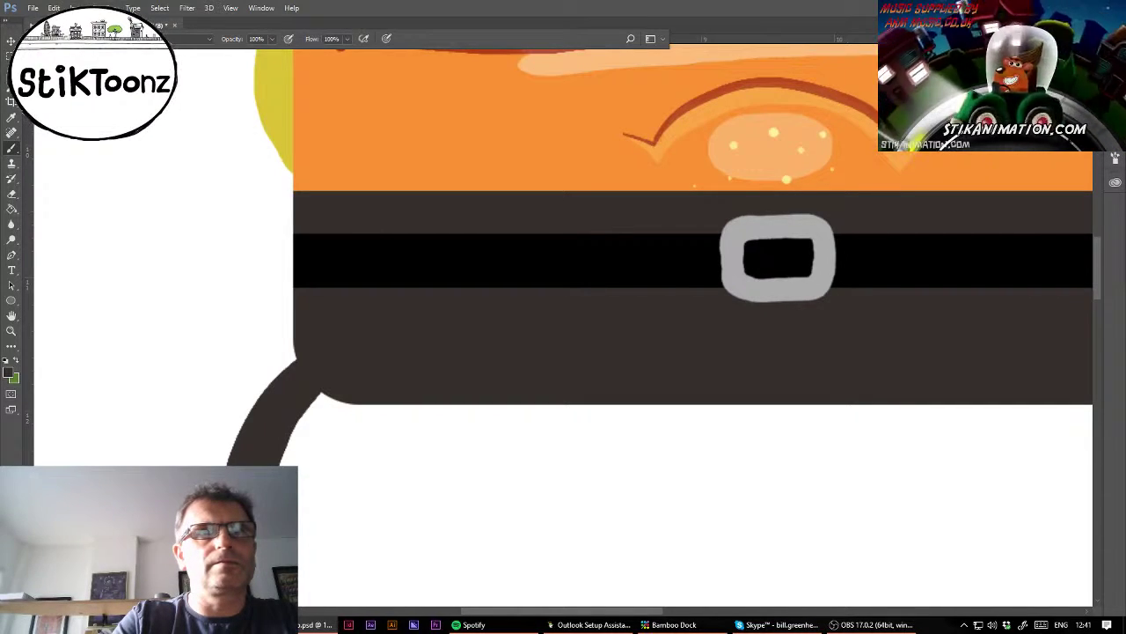
key("ctrl+minus")
key("ctrl+minus")
key("ctrl+minus")
key("ctrl+minus")
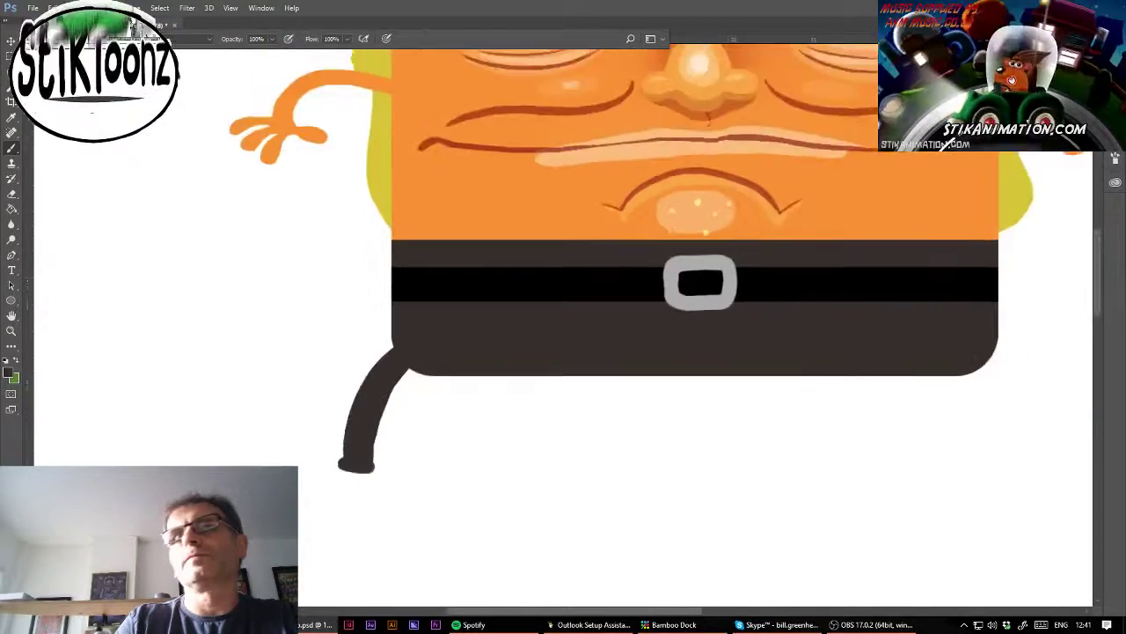
Step: Duplicate the painted leg with a Lasso selection, flip the copy horizontally and place it at the trousers' lower right corner
key("ctrl+plus")
key("ctrl+plus")
key("ctrl+plus")
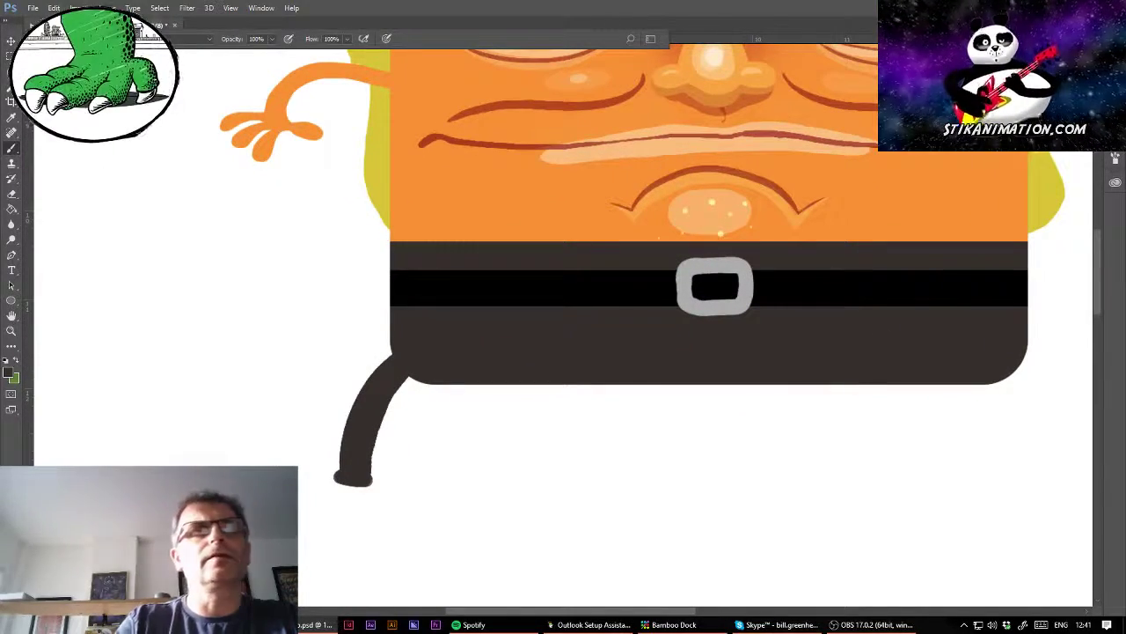
key("l")
mouse_move(387, 359)
left_mouse_down()
mouse_move(425, 370)
mouse_move(299, 531)
mouse_move(383, 357)
left_mouse_up()
key("ctrl+c")
key("ctrl+v")
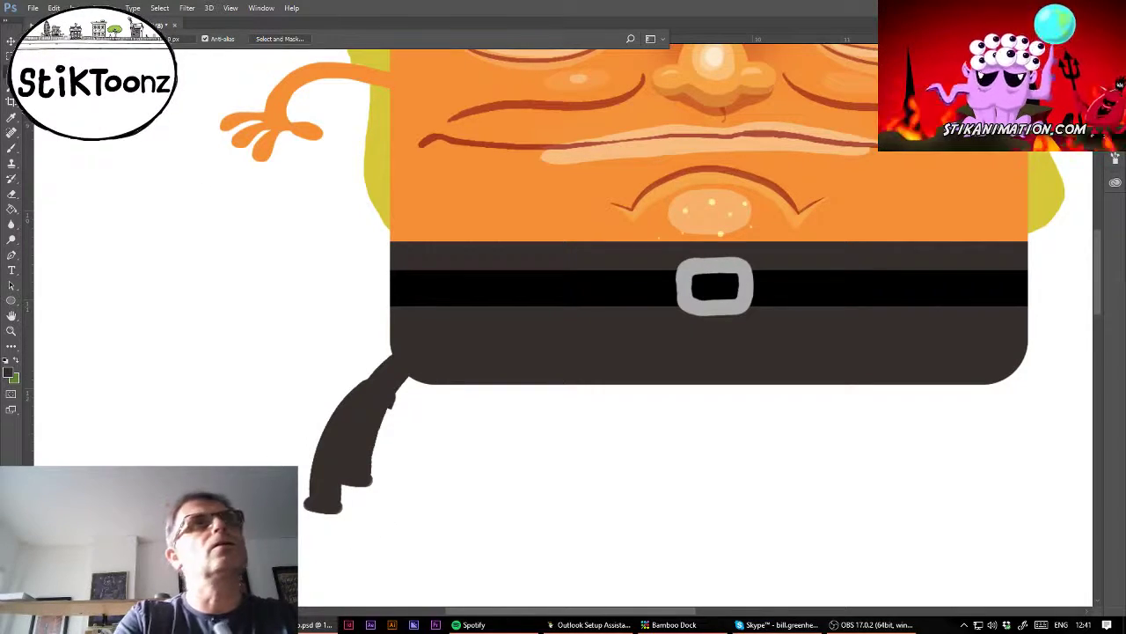
left_click(54, 8)
mouse_move(123, 253)
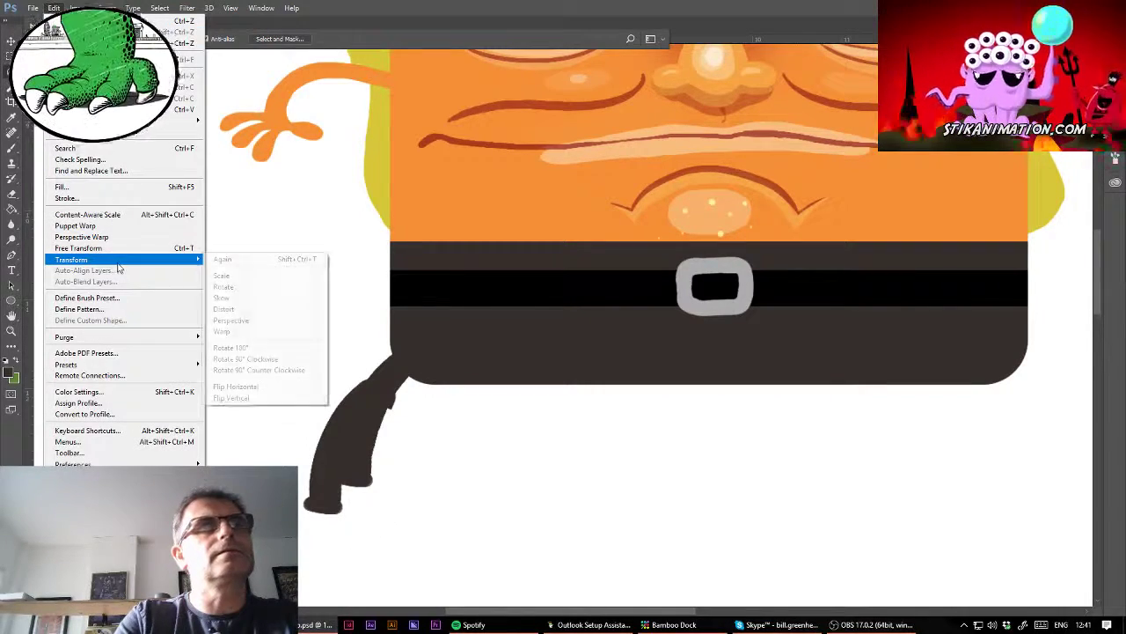
left_click(282, 385)
left_click_drag(374, 416, 1075, 421)
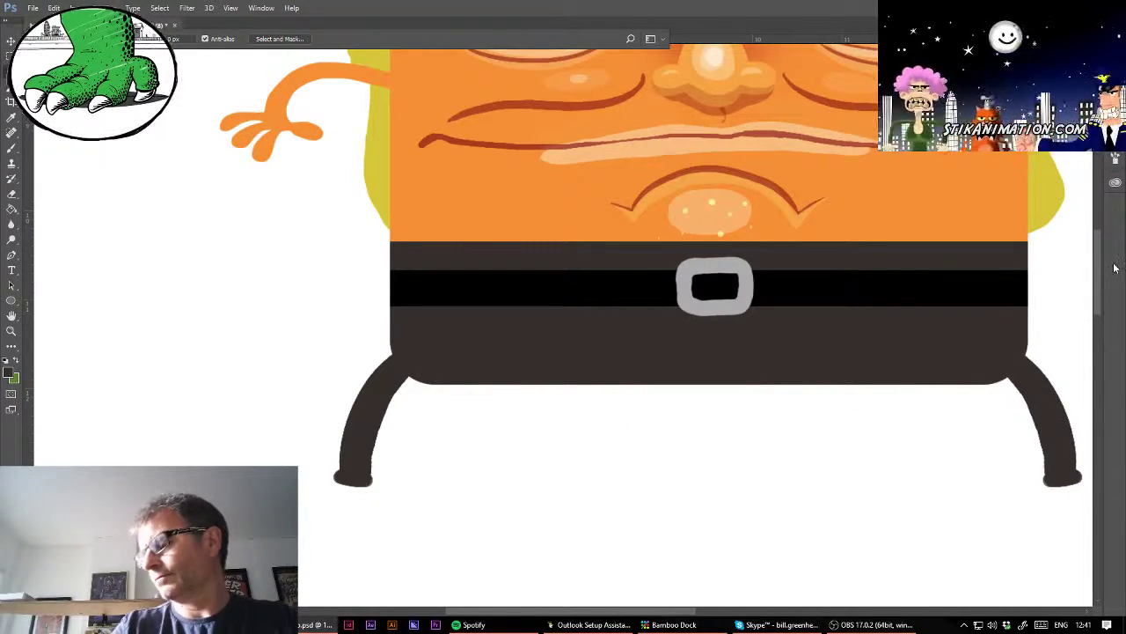
Step: Select the trousers and legs, and brush a faint white highlight at 10% opacity along the waistband's upper edge
left_click_drag(715, 286, 613, 299)
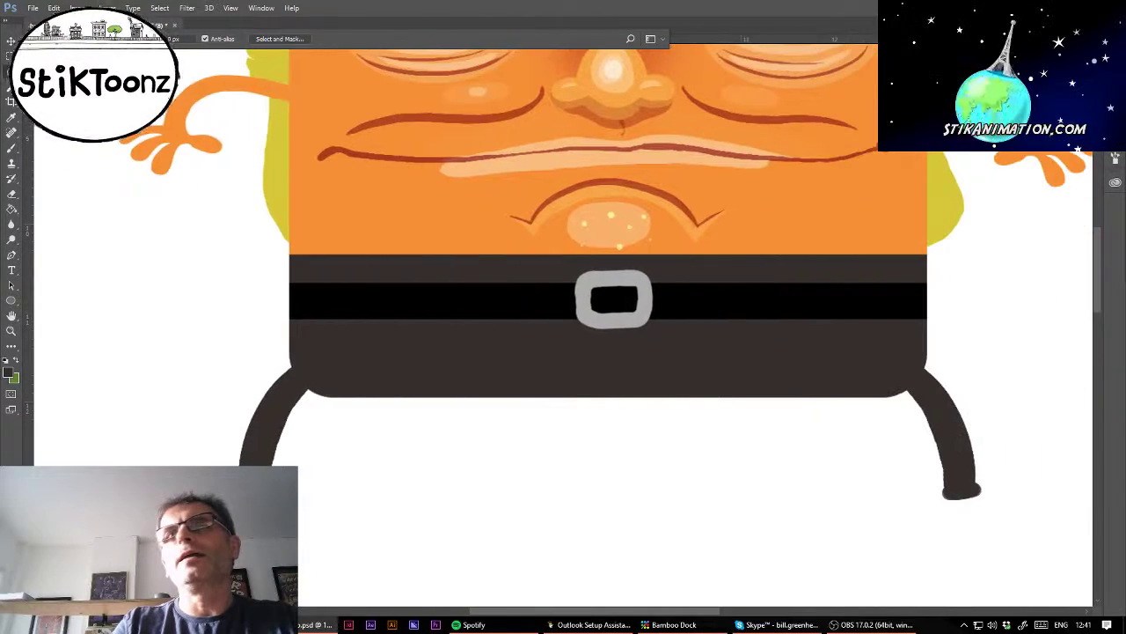
scroll(564, 326, "left", 3)
scroll(563, 325, "right", 1)
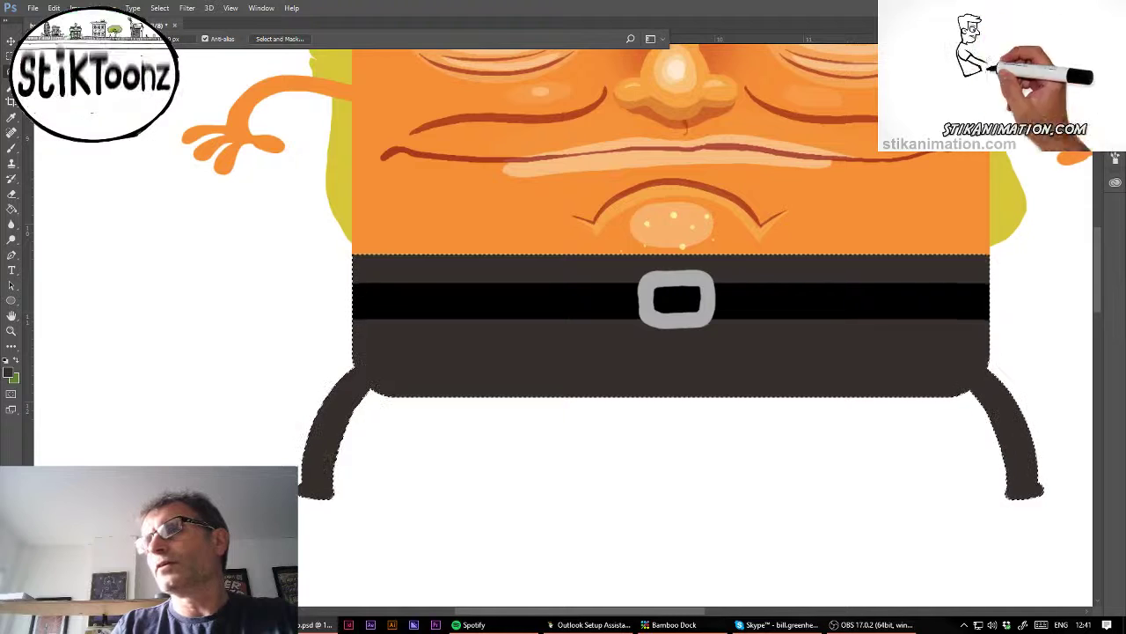
key("b")
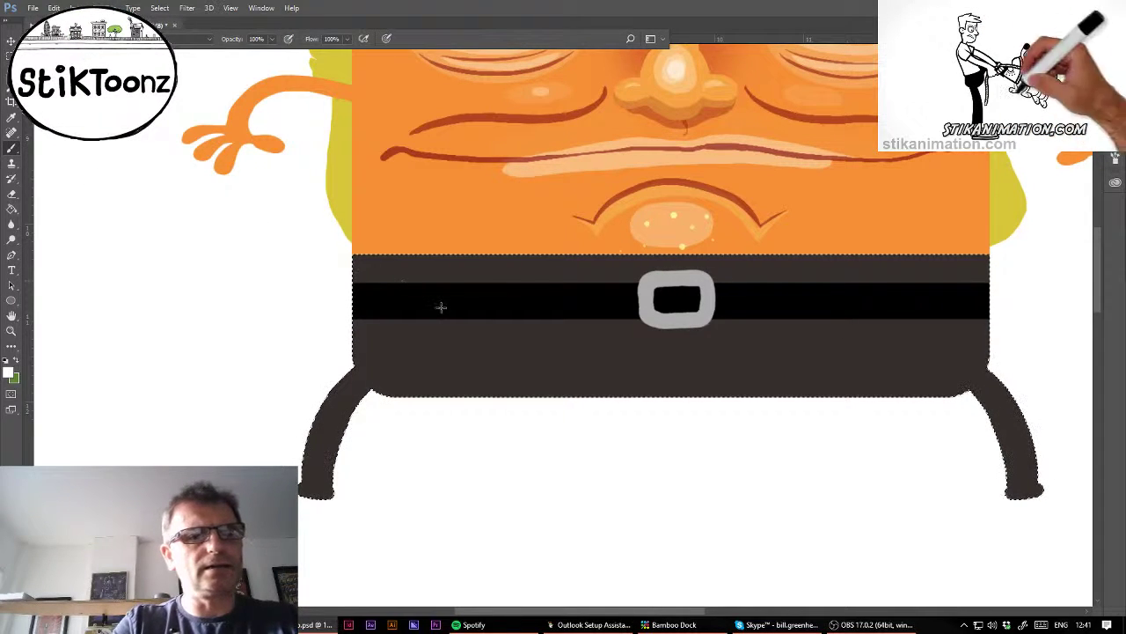
key("1")
left_click_drag(350, 252, 1063, 233)
key("ctrl+z")
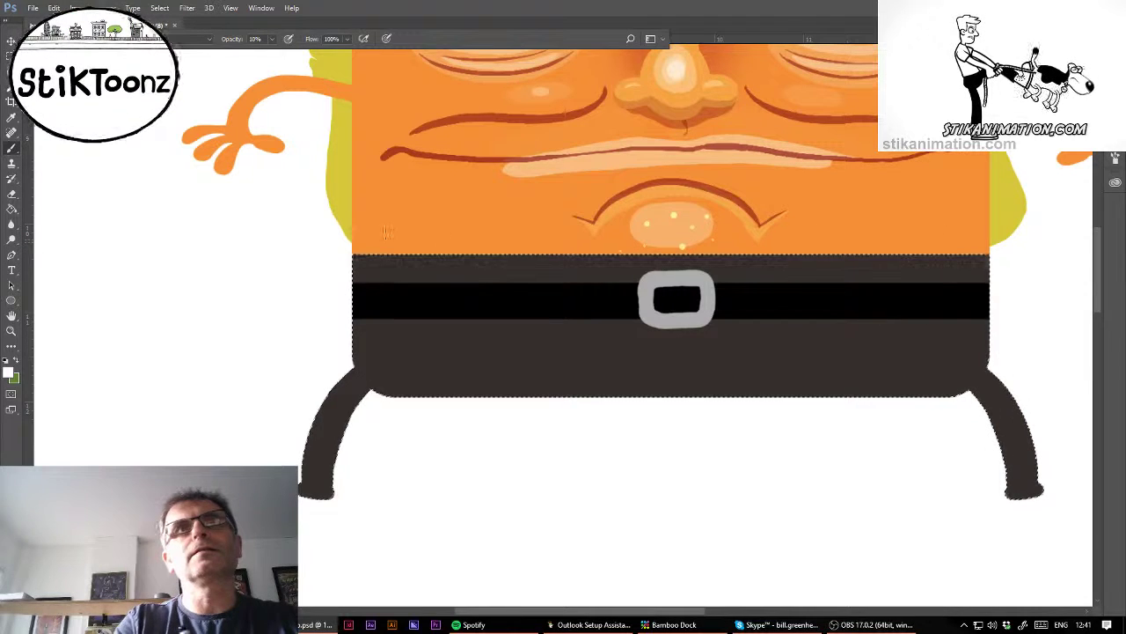
left_click_drag(348, 253, 1064, 241)
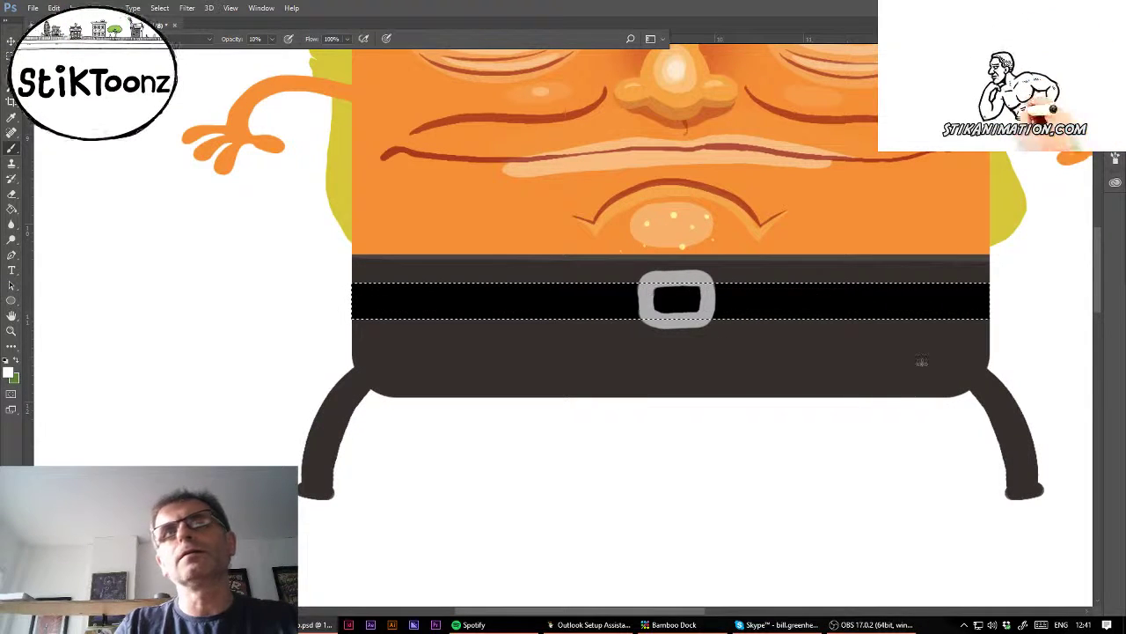
Step: Within a selection of the black belt, brush a faint white highlight along its upper edge and a glint inside the buckle opening
left_click_drag(333, 278, 1117, 273)
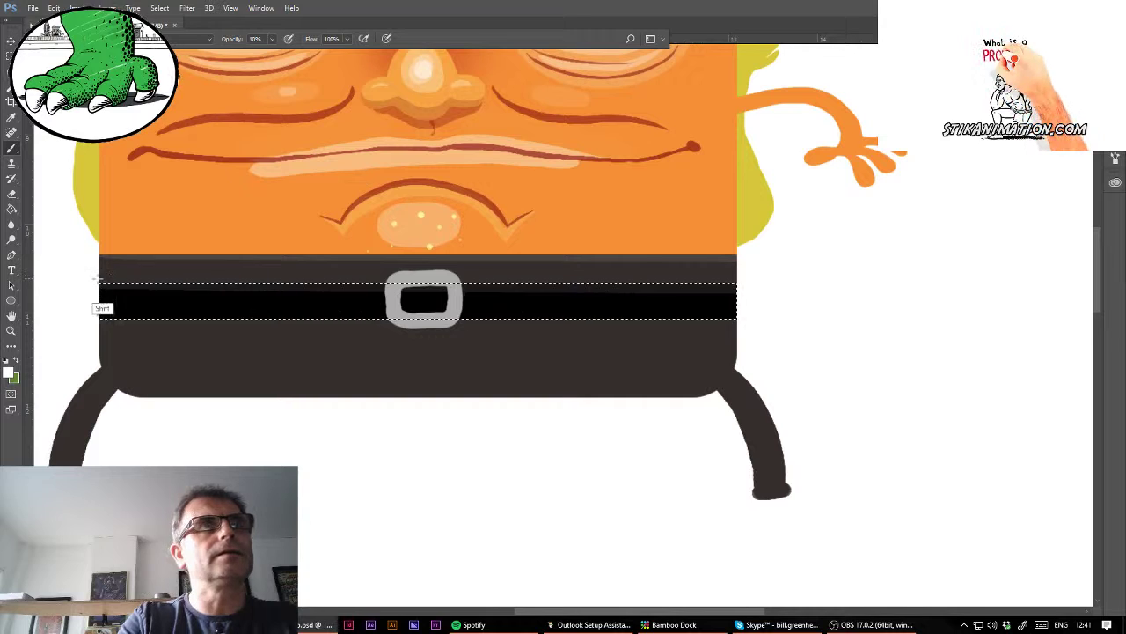
left_click_drag(99, 280, 360, 274)
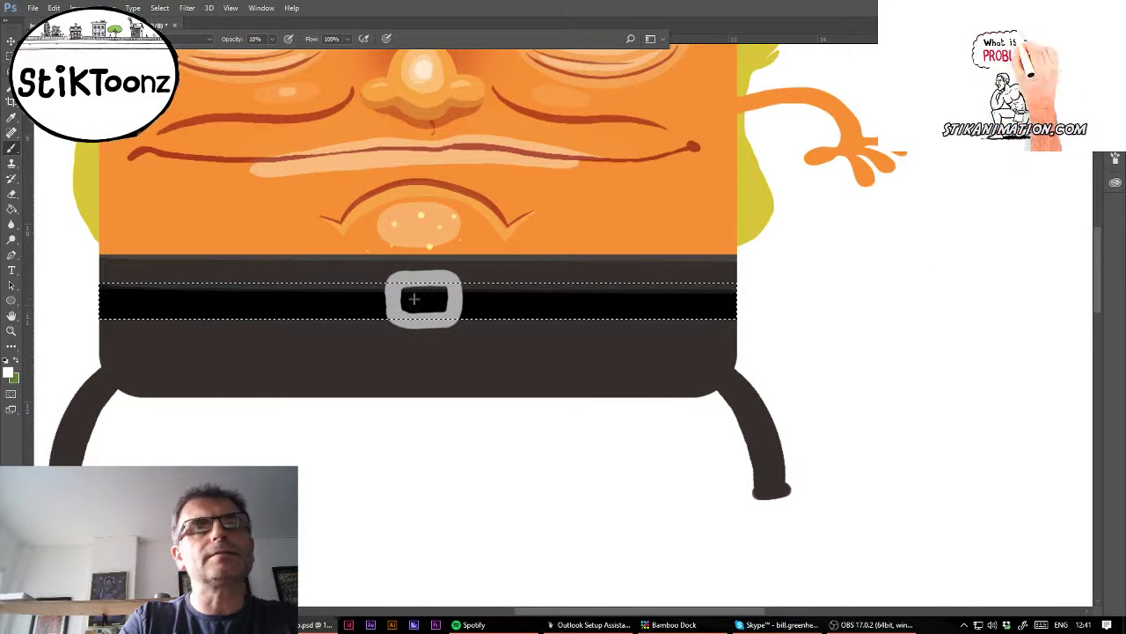
left_click(412, 302)
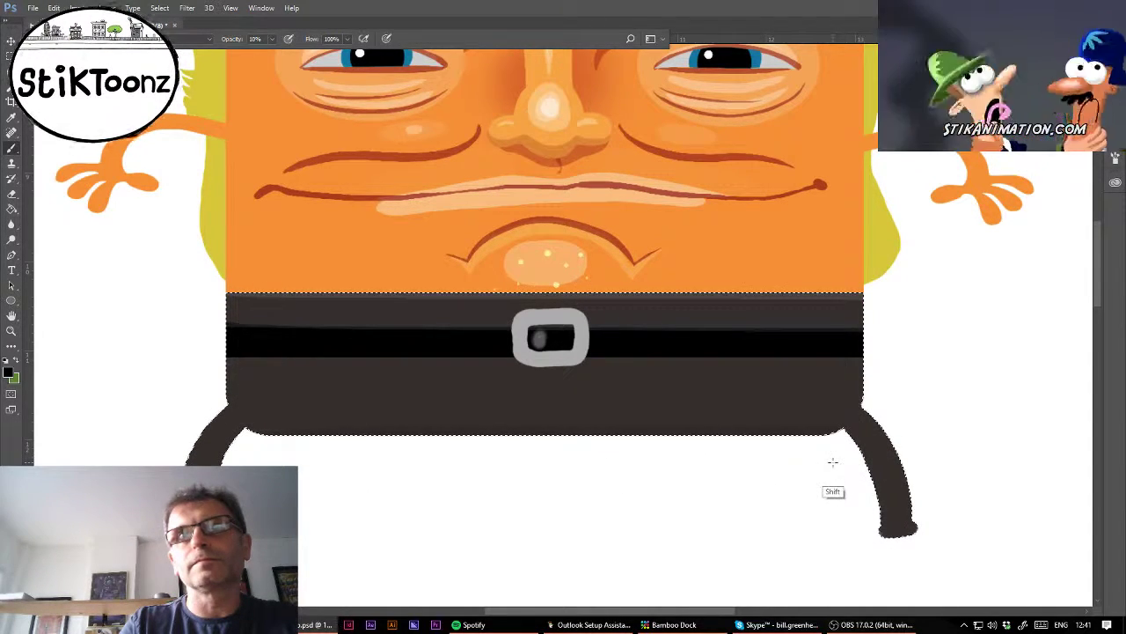
Step: Brush a faint black shade at 10% opacity along the edge of the selected trousers and clear the selection
left_click(232, 354, "shift")
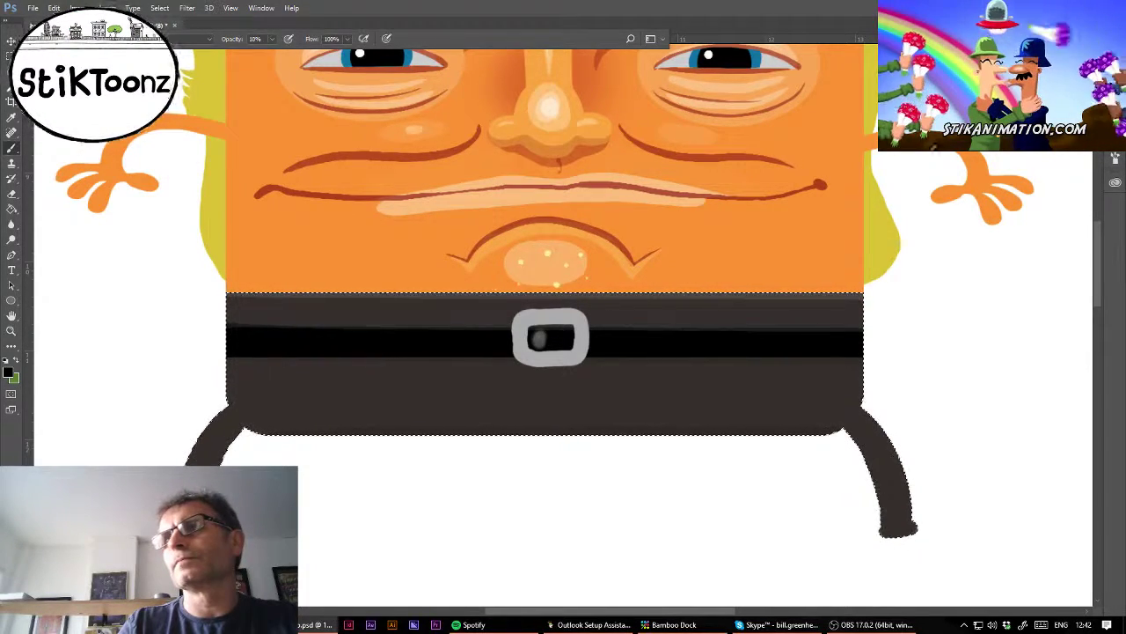
key("ctrl+0")
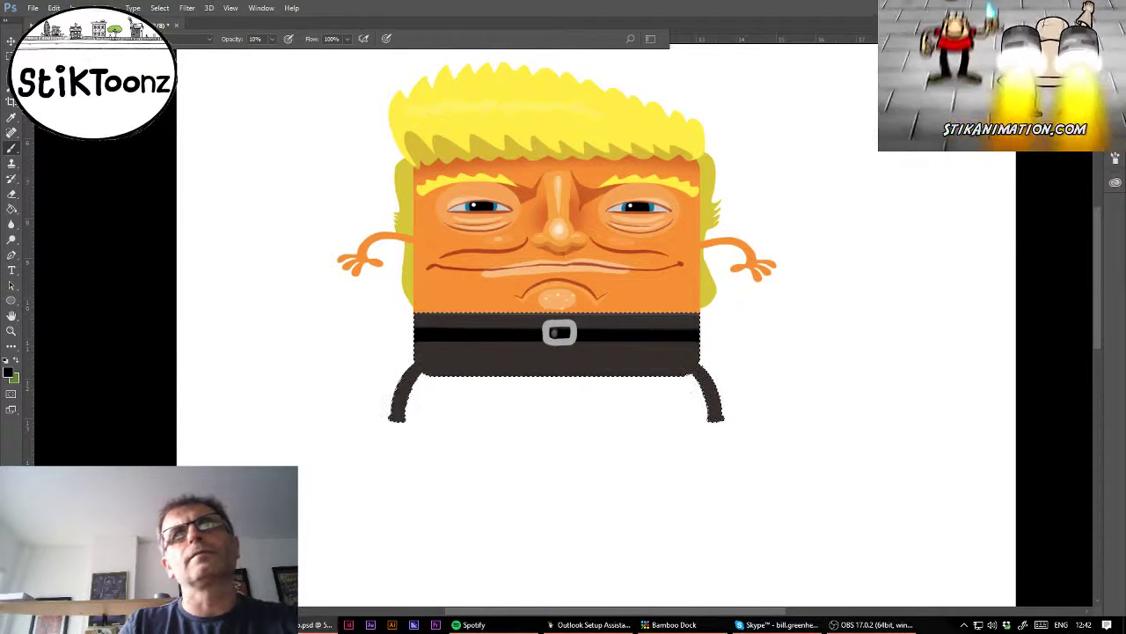
key("ctrl+d")
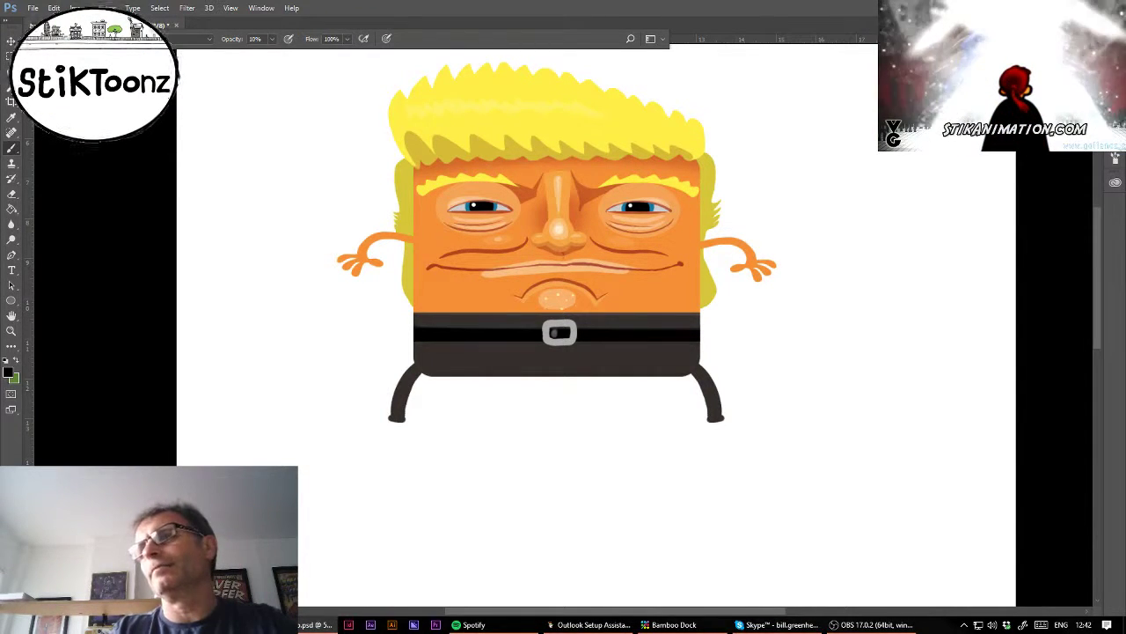
Step: Within a selection of the grey belt buckle, brush white highlights at 23% opacity along its upper edge and right side
key("z")
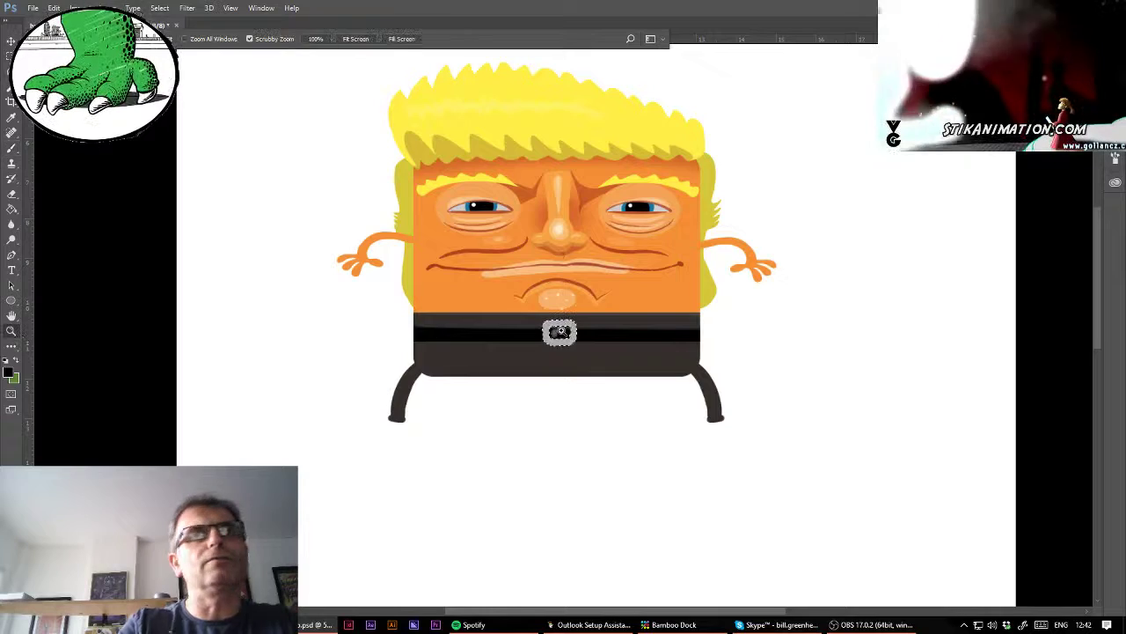
left_click(559, 325)
left_click(607, 328)
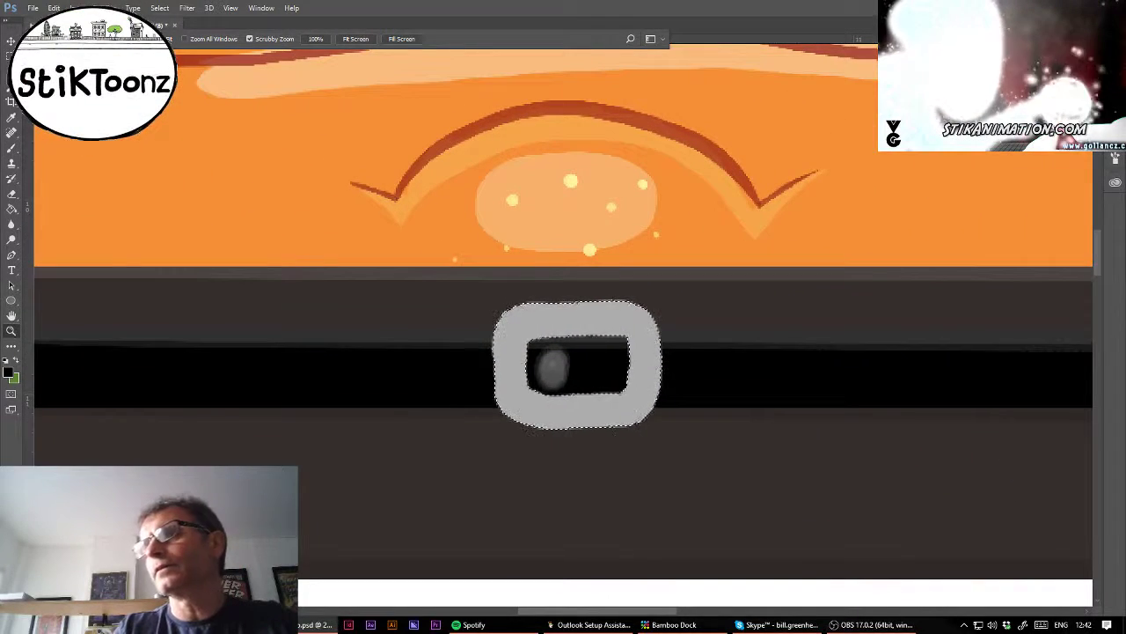
left_click(12, 149)
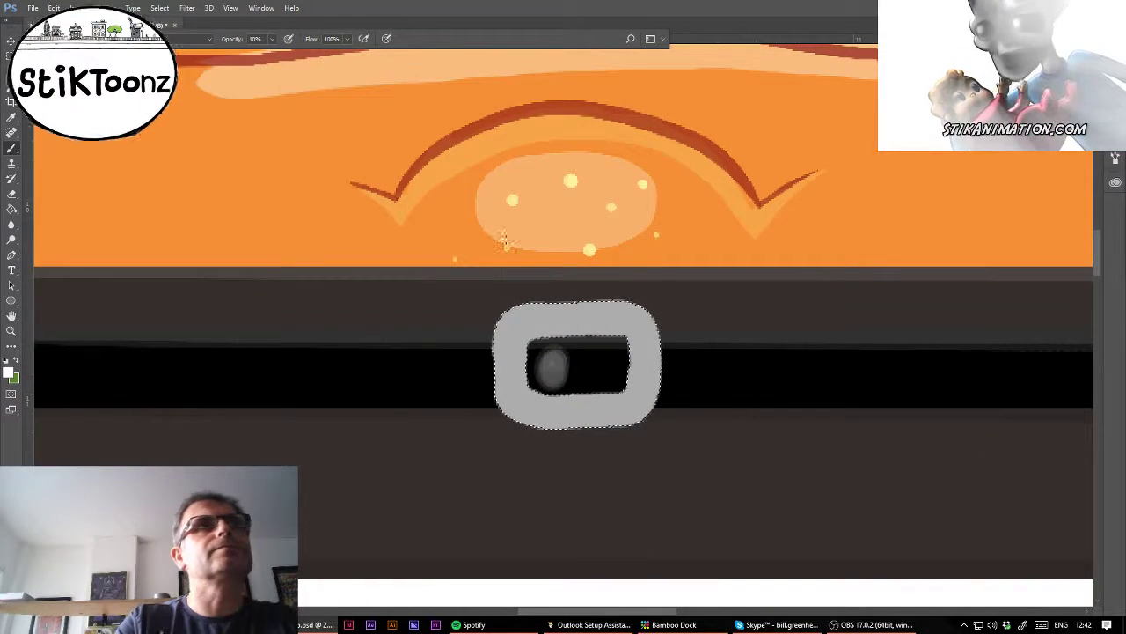
left_click(66, 39)
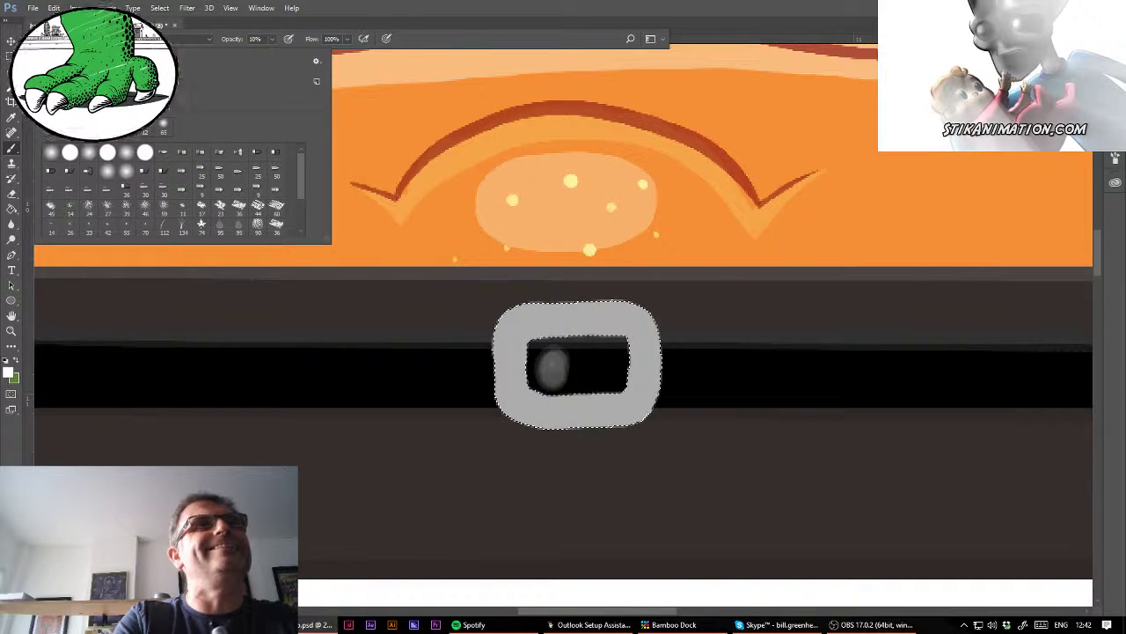
left_click(271, 40)
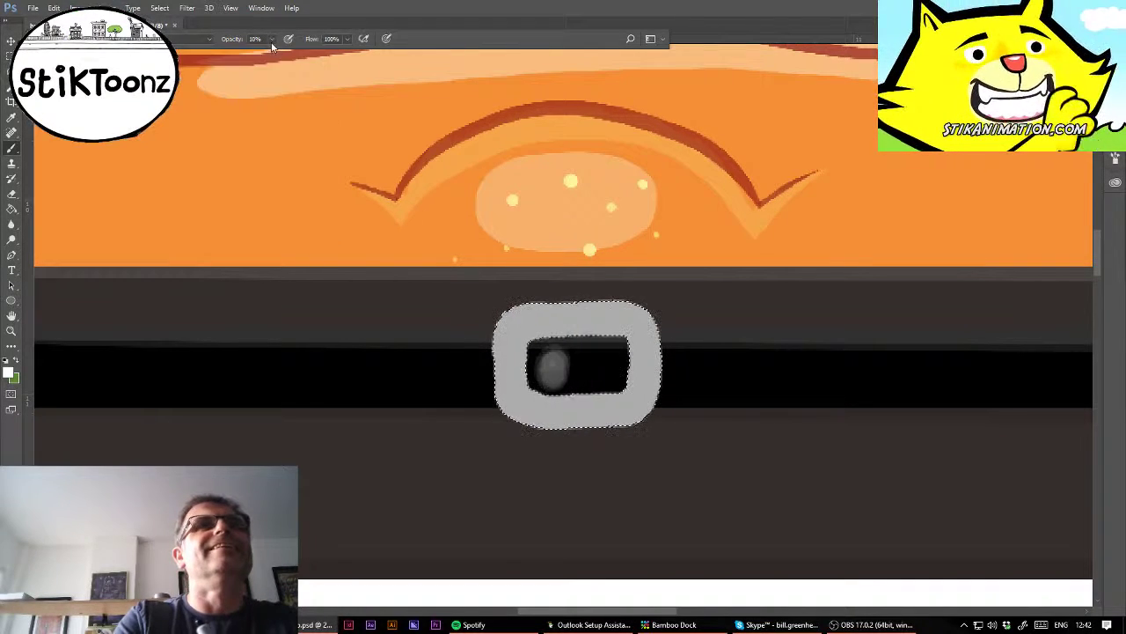
left_click(272, 41)
left_click_drag(271, 53, 279, 53)
left_click(500, 319)
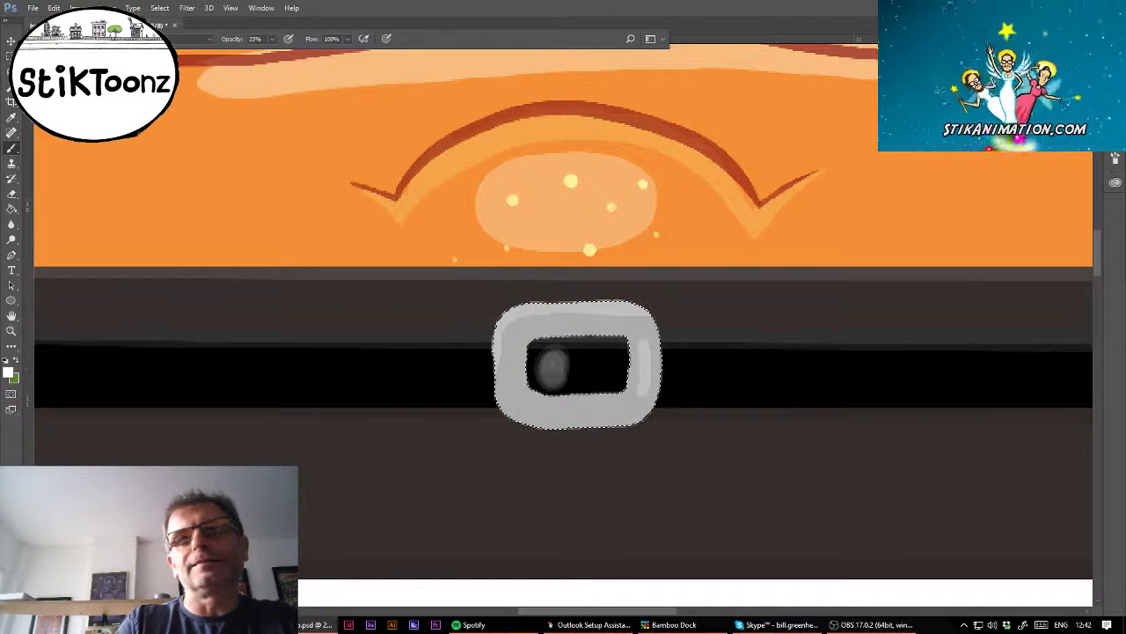
Step: Shade the belt buckle's lower outer edge and the lower rim of its opening in black, and deselect it
left_click(498, 392, "alt")
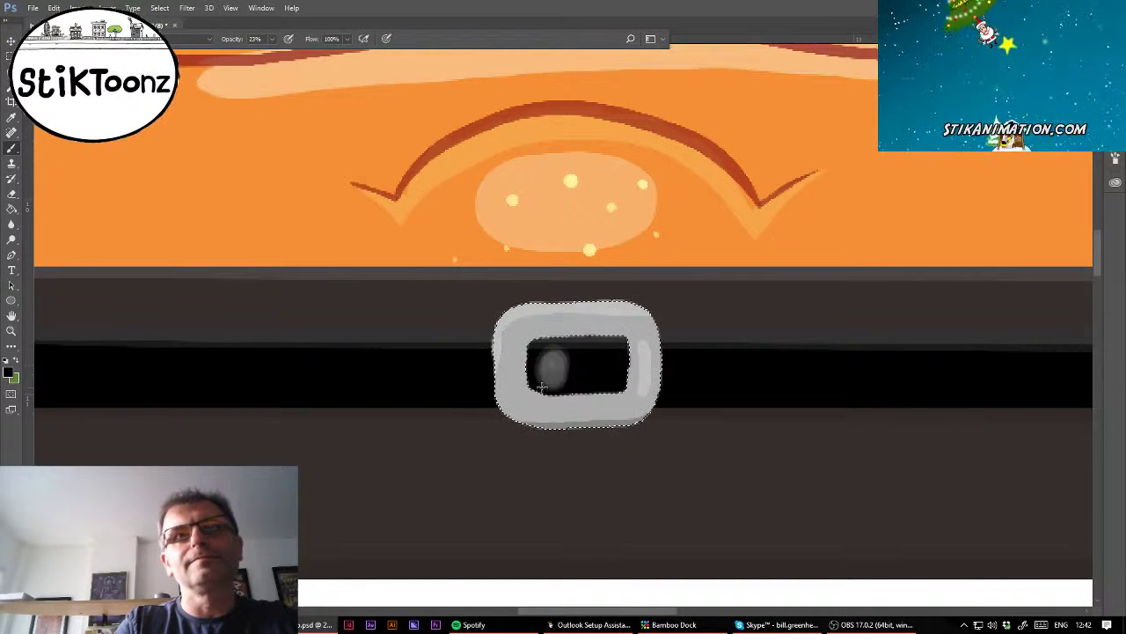
mouse_move(543, 385)
left_mouse_down()
mouse_move(577, 392)
mouse_move(619, 363)
left_mouse_up()
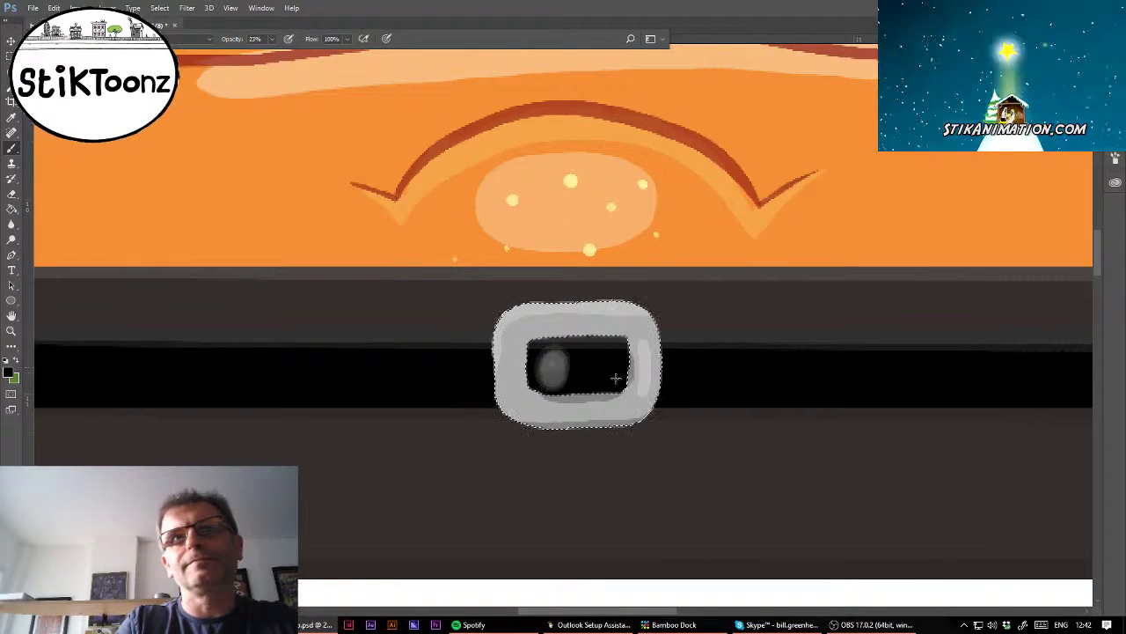
key("ctrl+minus")
key("ctrl+minus")
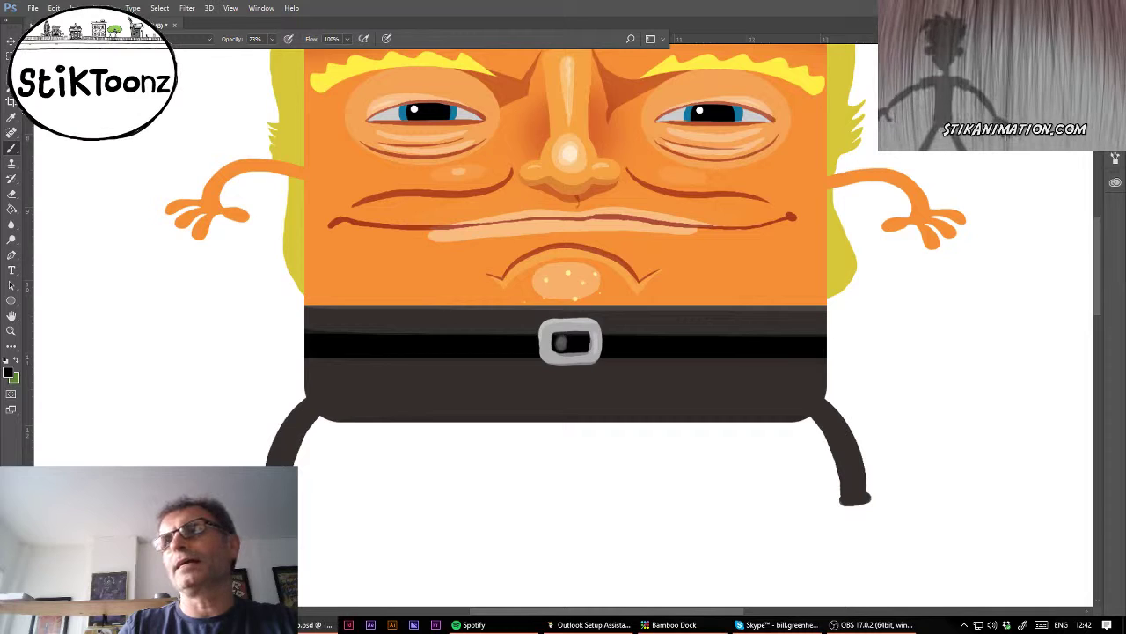
Step: Select the trousers and legs, and shade the trousers' lower edge and the legs with soft black at 23% opacity
left_click_drag(570, 342, 643, 259)
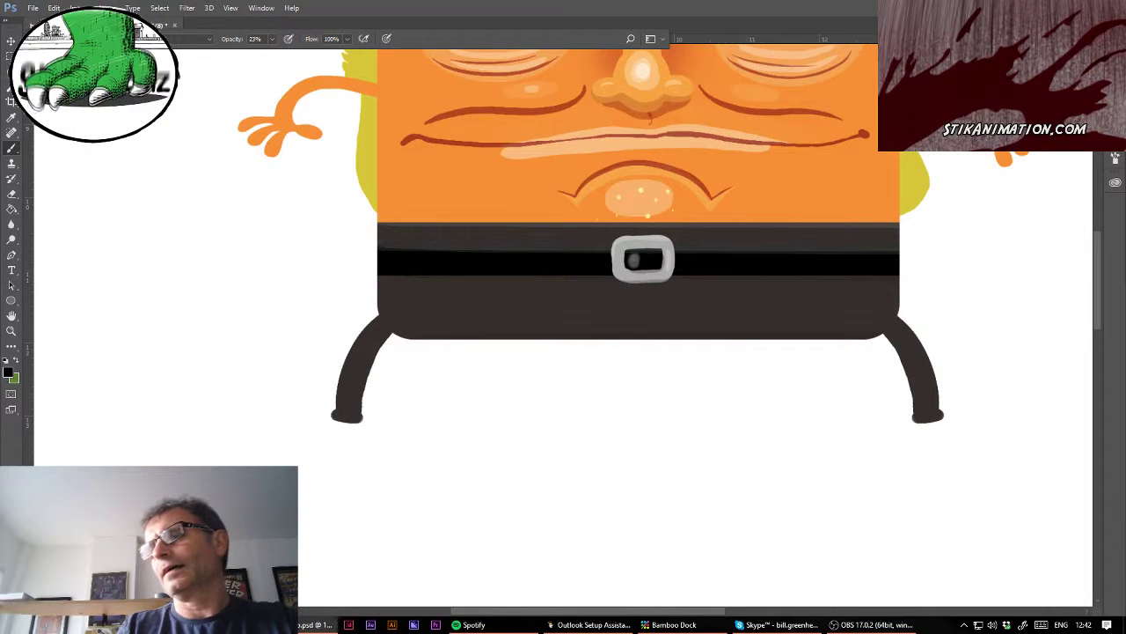
key("ctrl+shift+d")
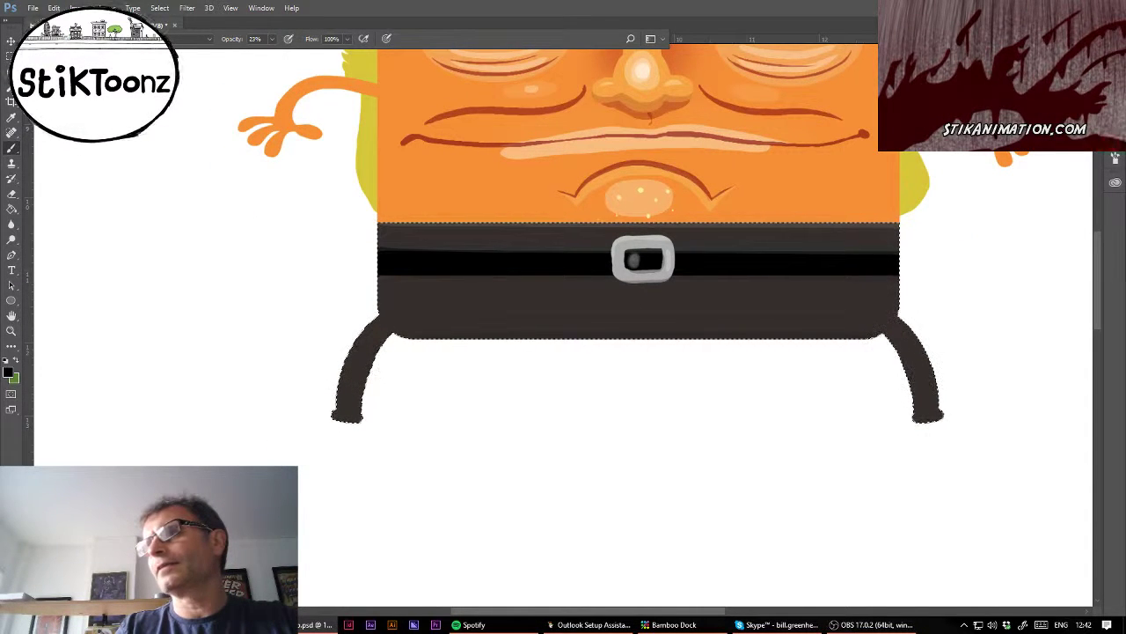
left_click(59, 38)
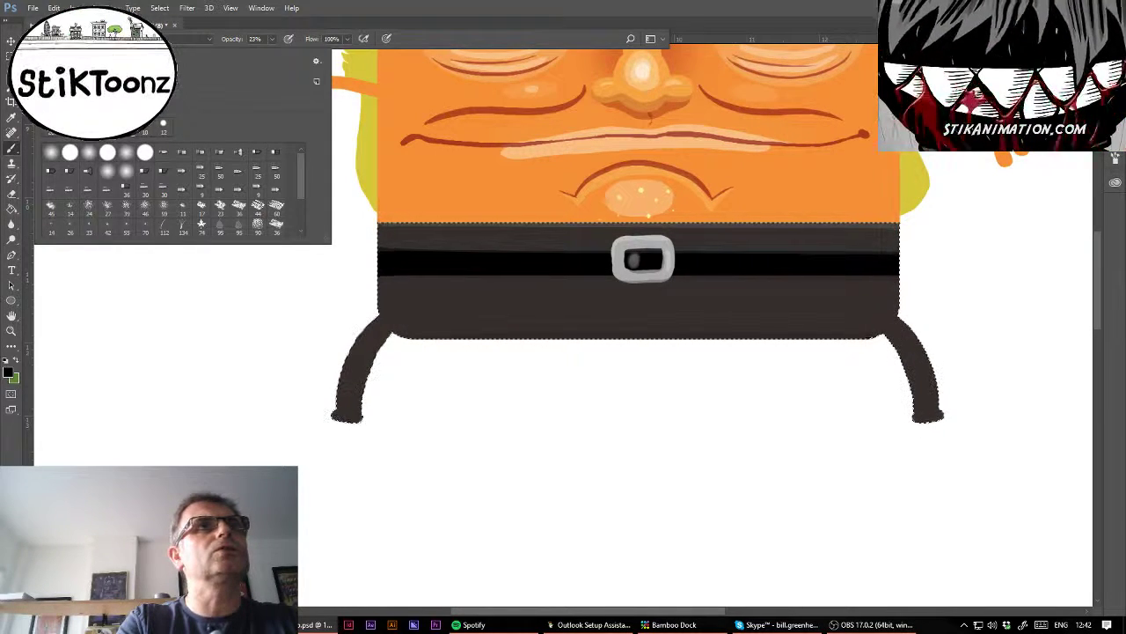
left_click(416, 355)
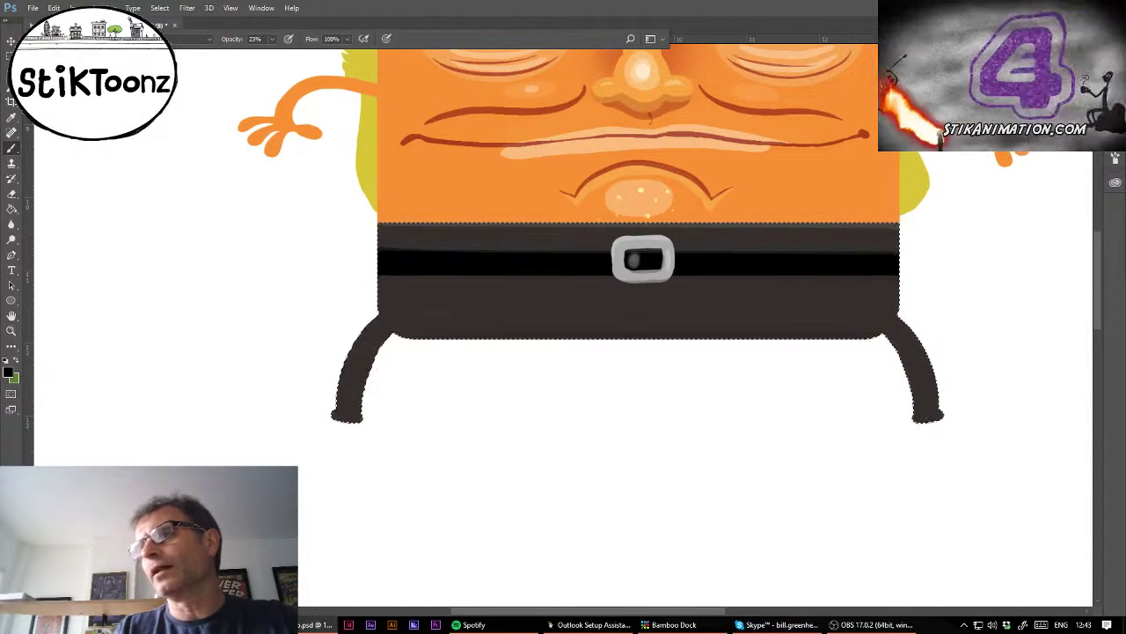
mouse_move(433, 348)
left_mouse_down()
mouse_move(456, 332)
mouse_move(772, 348)
left_mouse_up()
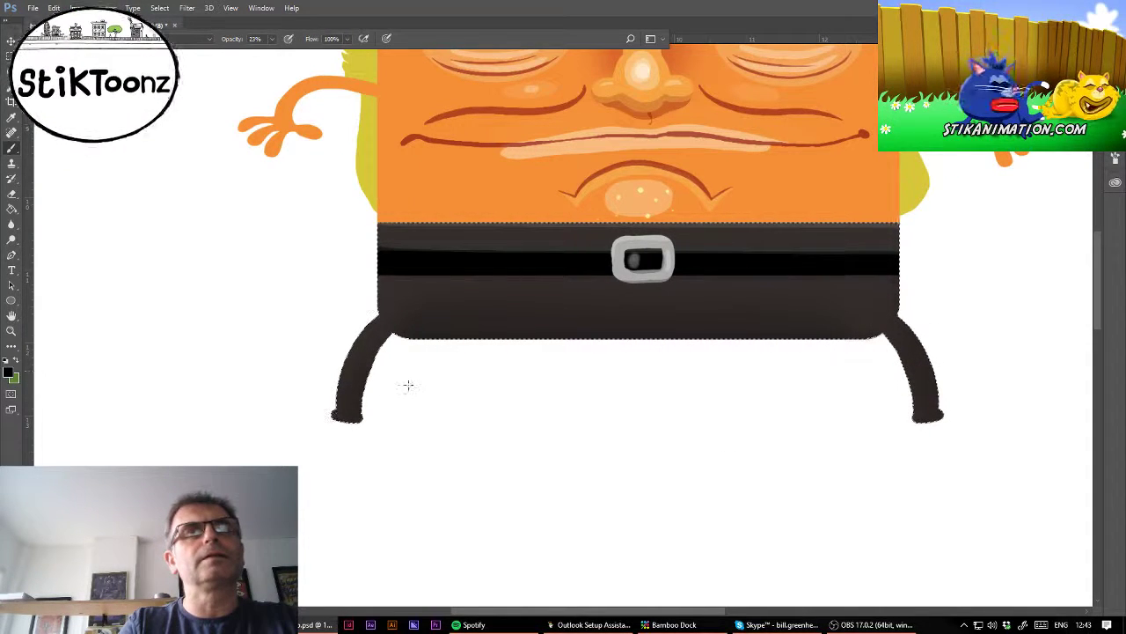
mouse_move(505, 274)
left_mouse_down()
mouse_move(707, 288)
mouse_move(677, 355)
mouse_move(888, 360)
mouse_move(868, 392)
mouse_move(400, 330)
left_mouse_up()
key("ctrl+0")
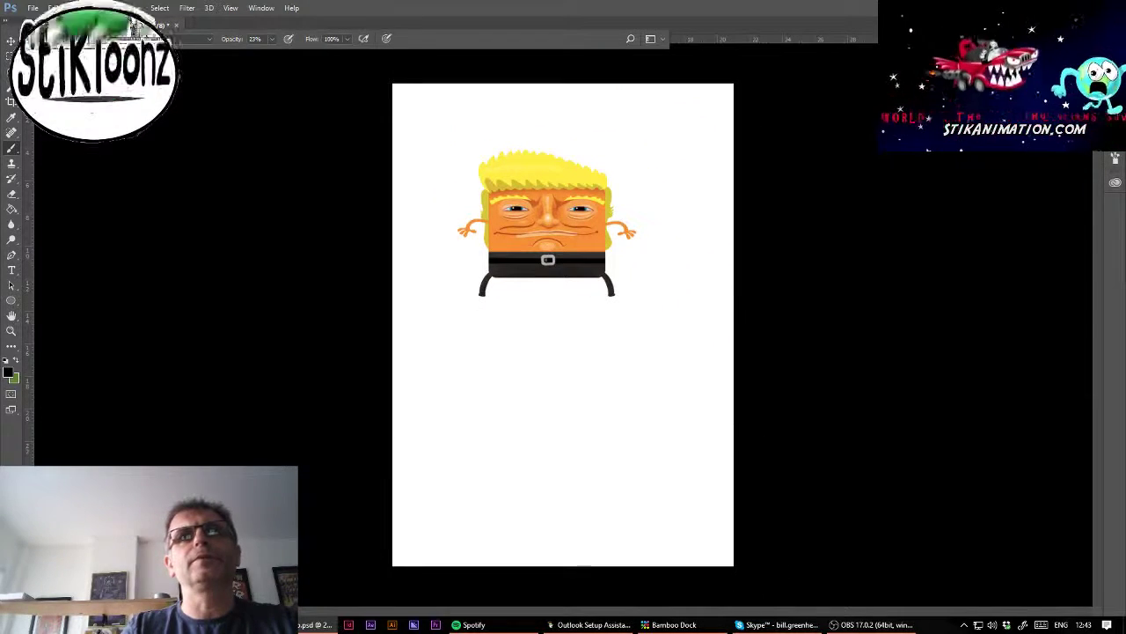
Step: Outline a heeled shoe beneath the left leg's cuff with the Lasso, fill it with black and clear the selection
left_click(12, 331)
left_click_drag(454, 304, 568, 308)
key("l")
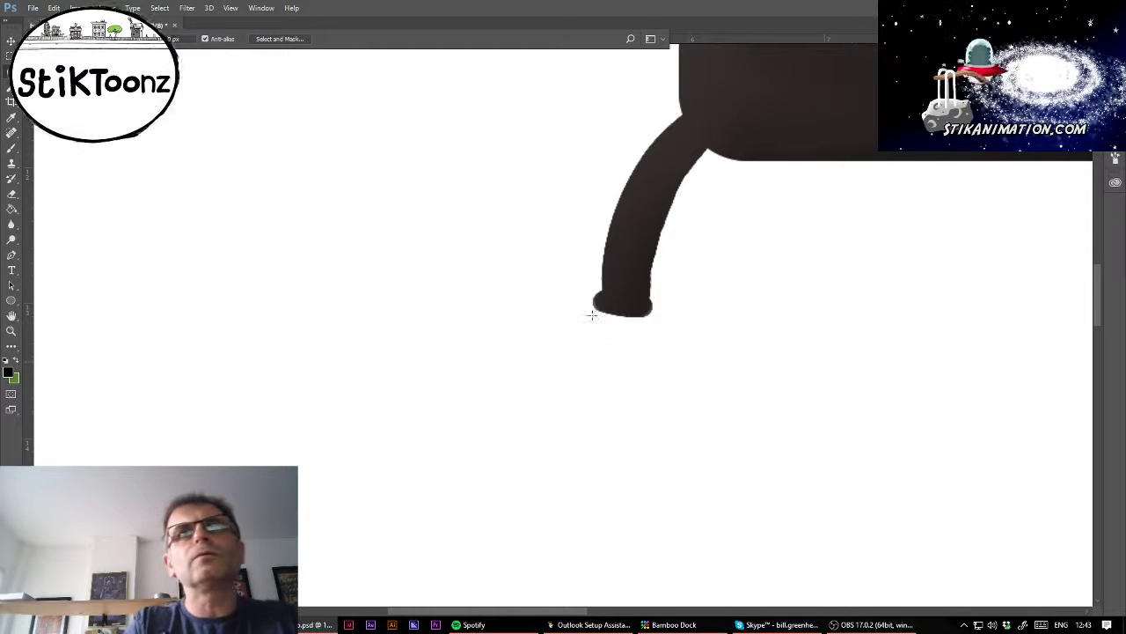
mouse_move(608, 304)
left_mouse_down()
mouse_move(548, 305)
mouse_move(515, 323)
mouse_move(512, 349)
mouse_move(567, 354)
mouse_move(620, 330)
mouse_move(623, 346)
mouse_move(652, 348)
mouse_move(648, 310)
left_mouse_up()
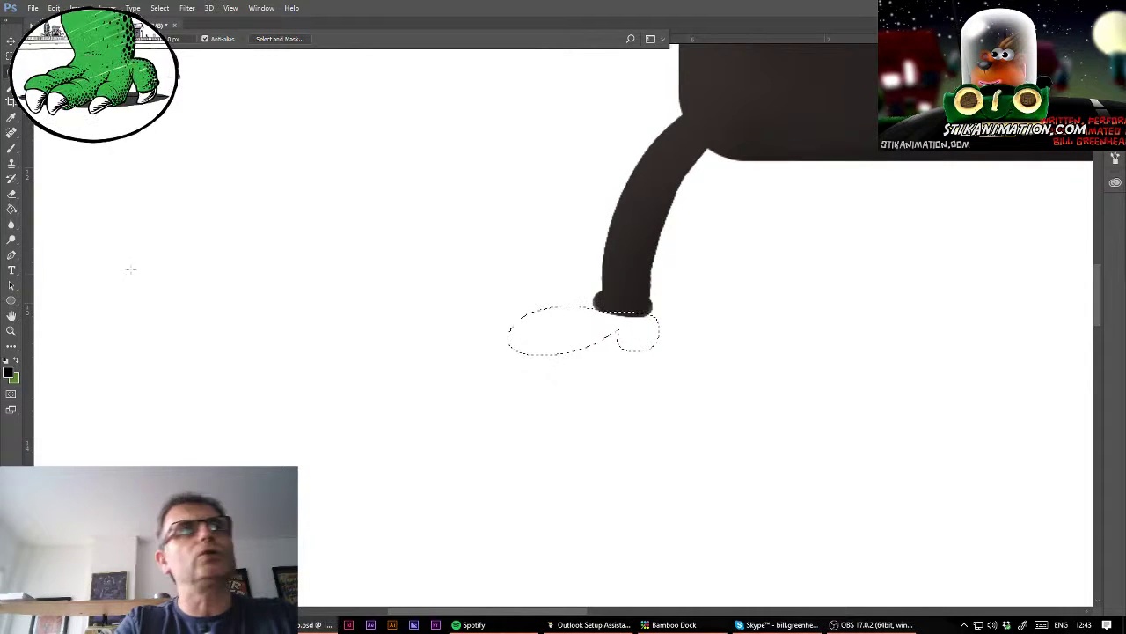
left_click(11, 209)
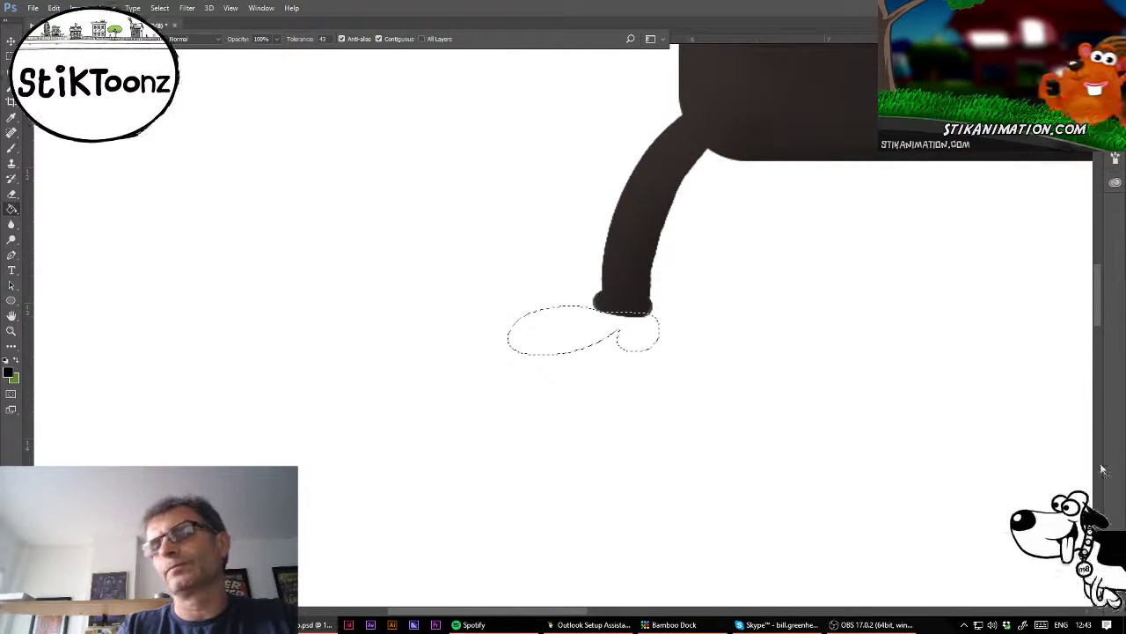
left_click(625, 342)
key("ctrl+d")
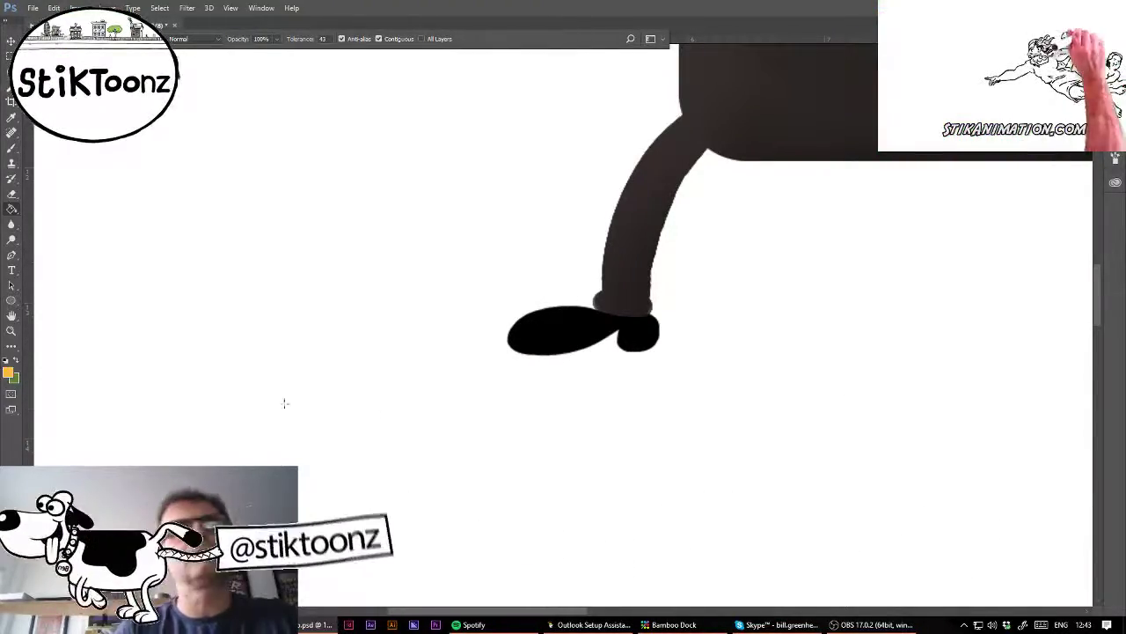
Step: Paint a yellow-orange buckle ring on the black shoe beside the trouser cuff at 100% brush opacity
key("z")
left_click_drag(600, 302, 671, 310)
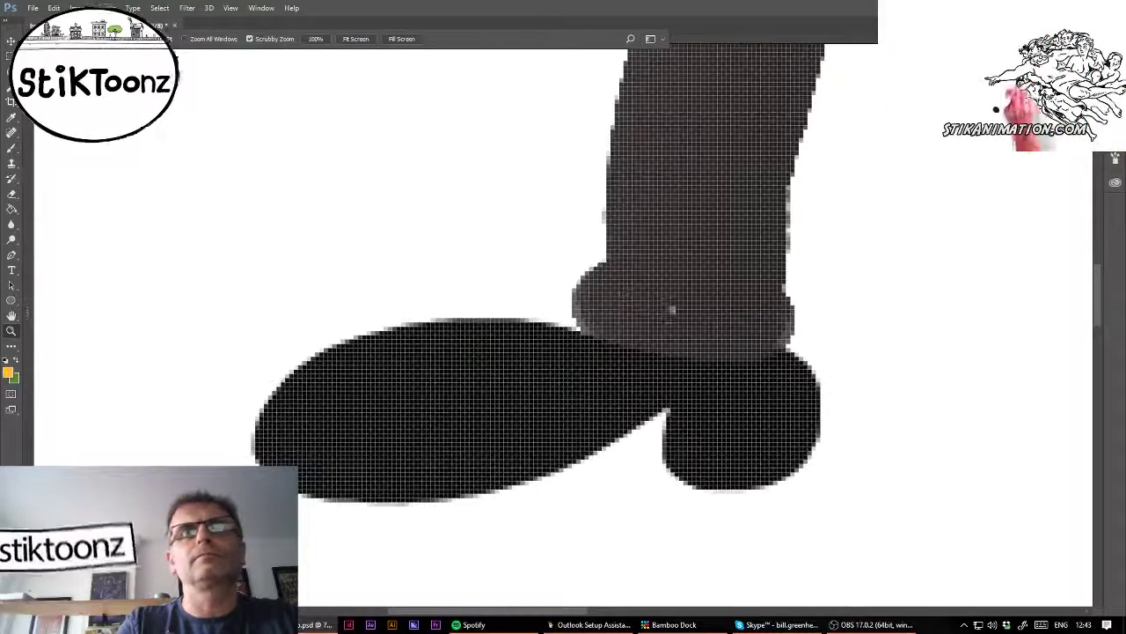
left_click(13, 142)
left_click(58, 39)
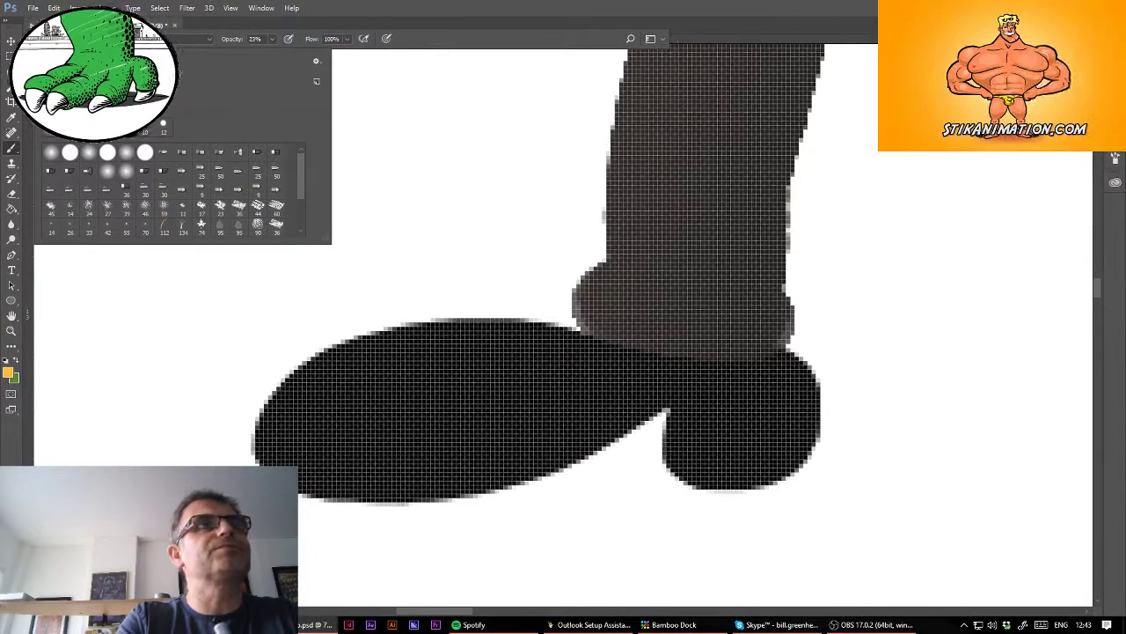
left_click(505, 333)
key("0")
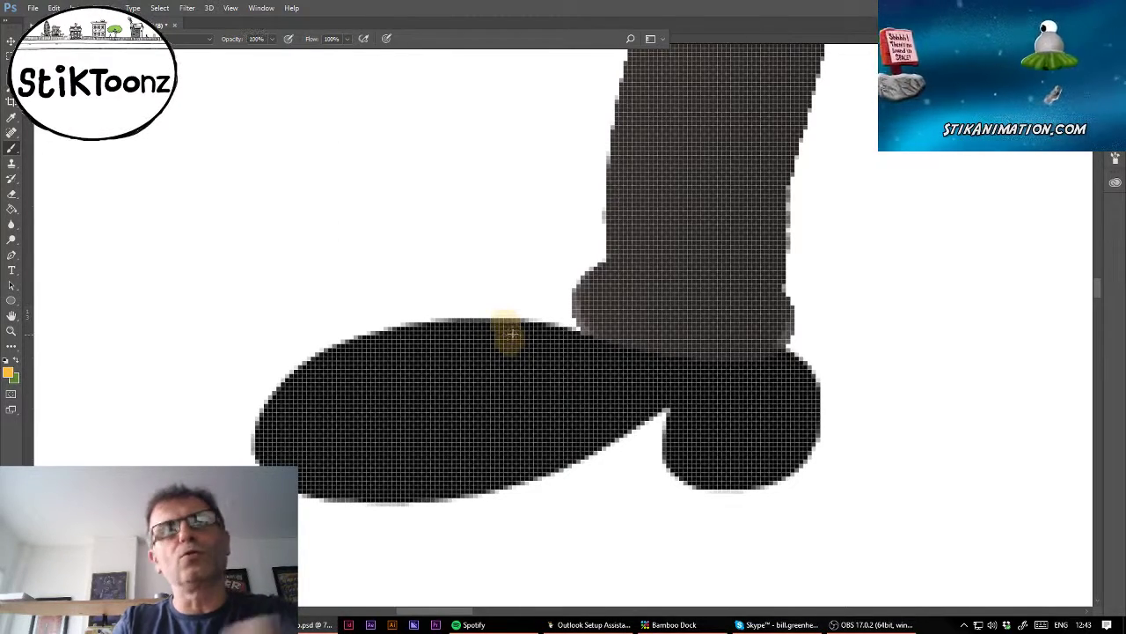
mouse_move(507, 310)
left_mouse_down()
mouse_move(518, 366)
mouse_move(583, 377)
mouse_move(595, 368)
mouse_move(590, 316)
mouse_move(549, 302)
mouse_move(520, 305)
mouse_move(581, 313)
mouse_move(588, 366)
mouse_move(516, 365)
mouse_move(509, 309)
mouse_move(557, 313)
left_mouse_up()
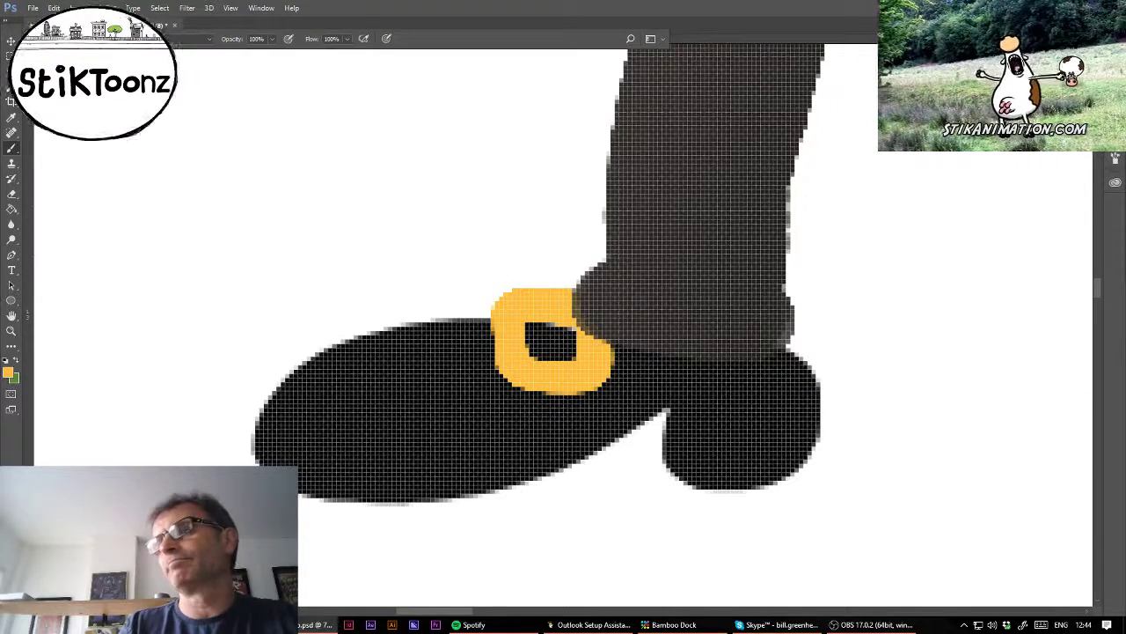
Step: Shade the shoe buckle in darker orange along its lower outer edge and above its opening
key("2")
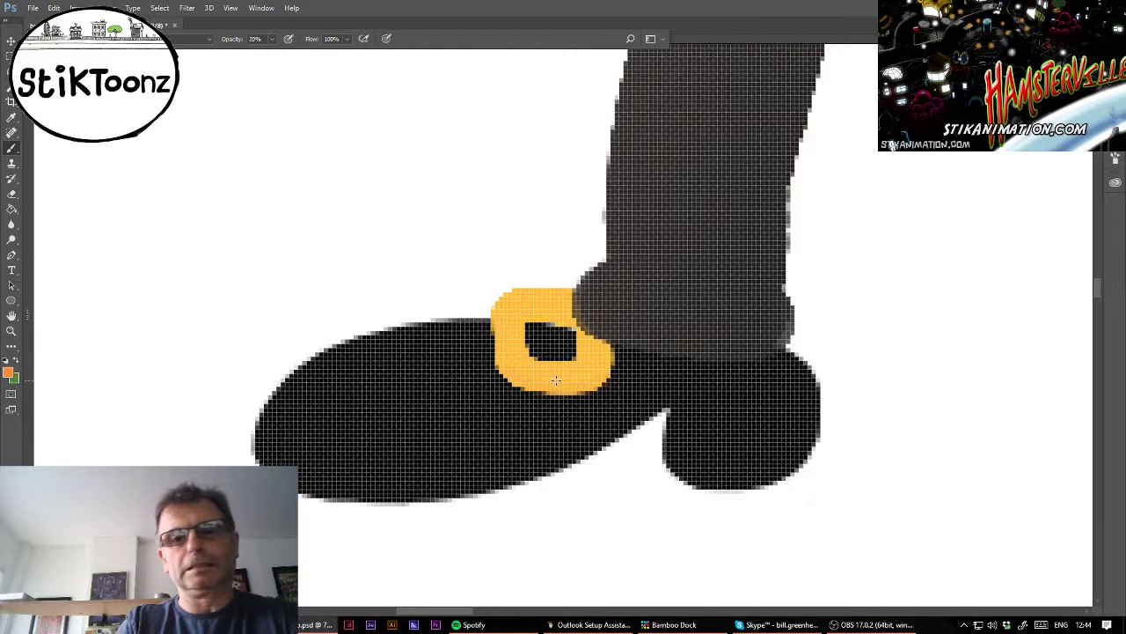
mouse_move(519, 369)
left_mouse_down()
mouse_move(508, 378)
mouse_move(570, 389)
mouse_move(600, 358)
left_mouse_up()
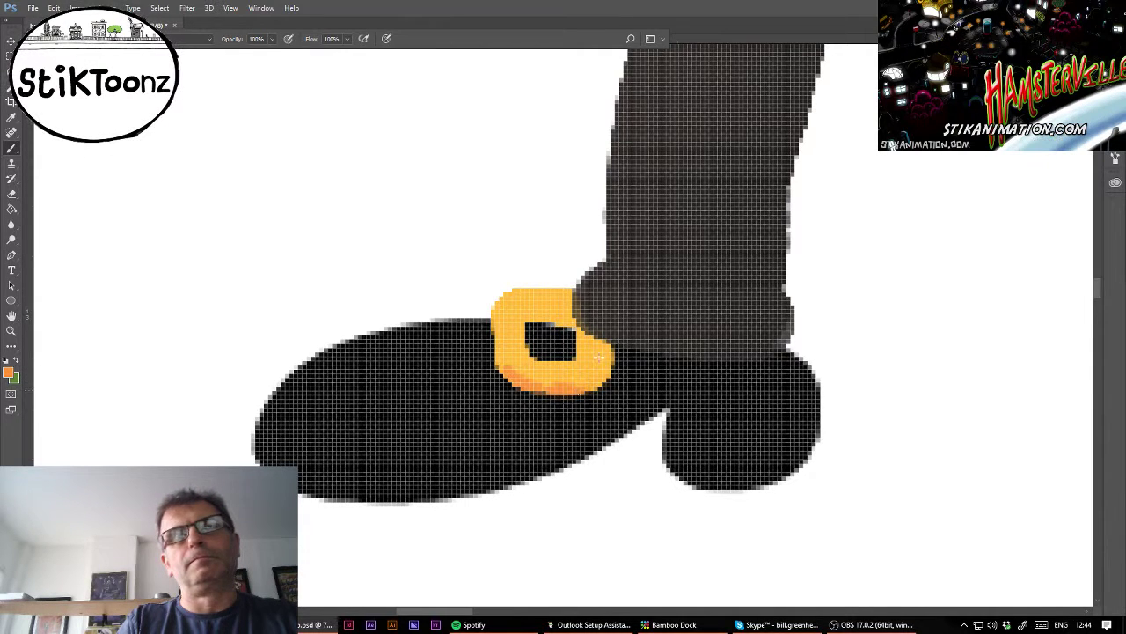
left_click_drag(525, 318, 568, 326)
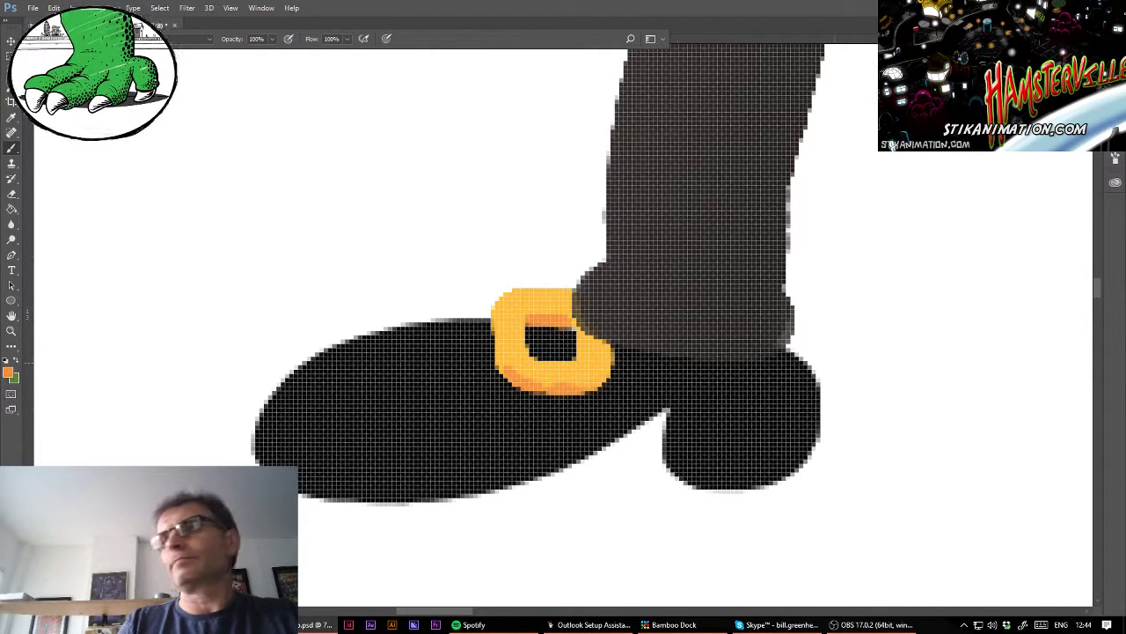
Step: Paint white highlights on the shoe buckle just below its opening and along its upper edge
left_click(907, 384, "alt")
left_click_drag(535, 359, 572, 360)
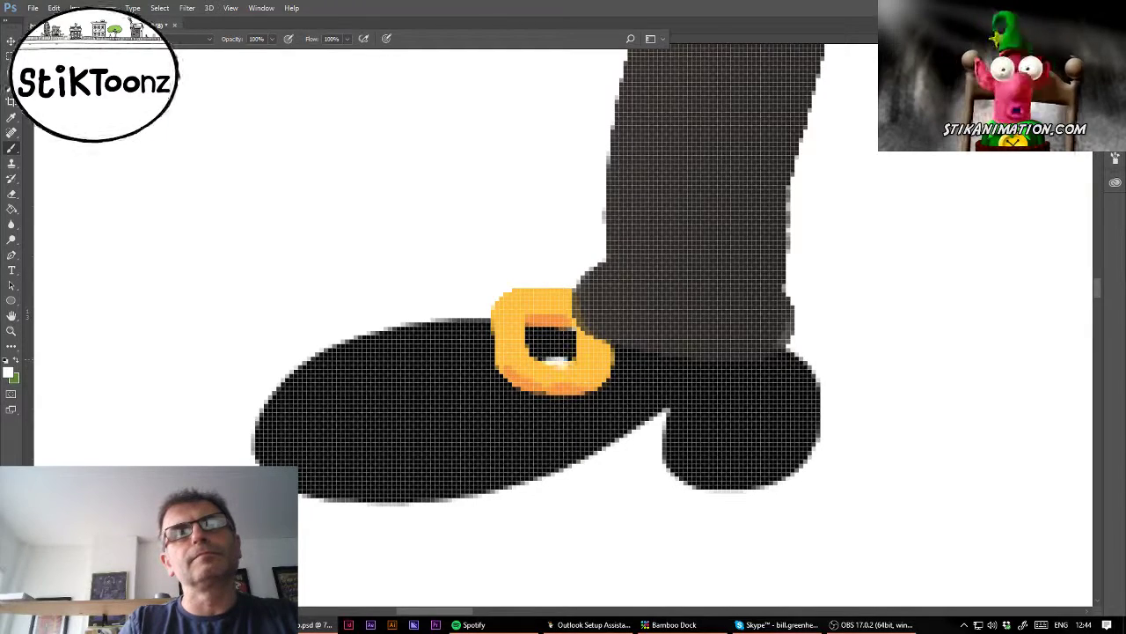
left_click_drag(501, 305, 564, 296)
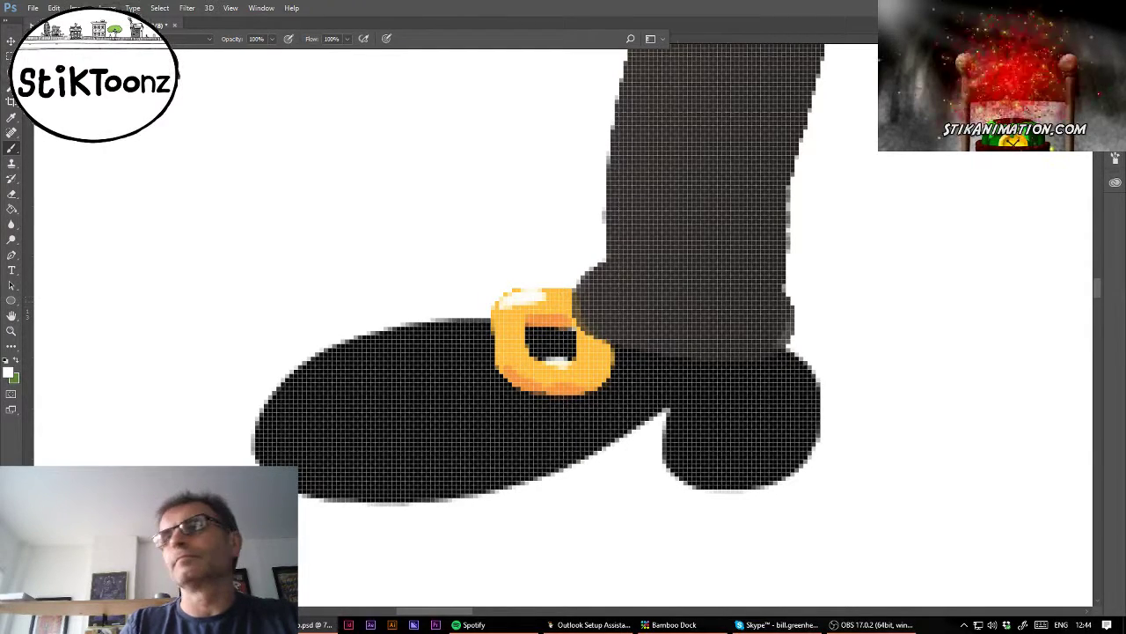
Step: Brush a round white glint onto the toe of the black shoe at 20% opacity
key("ctrl+minus")
key("ctrl+minus")
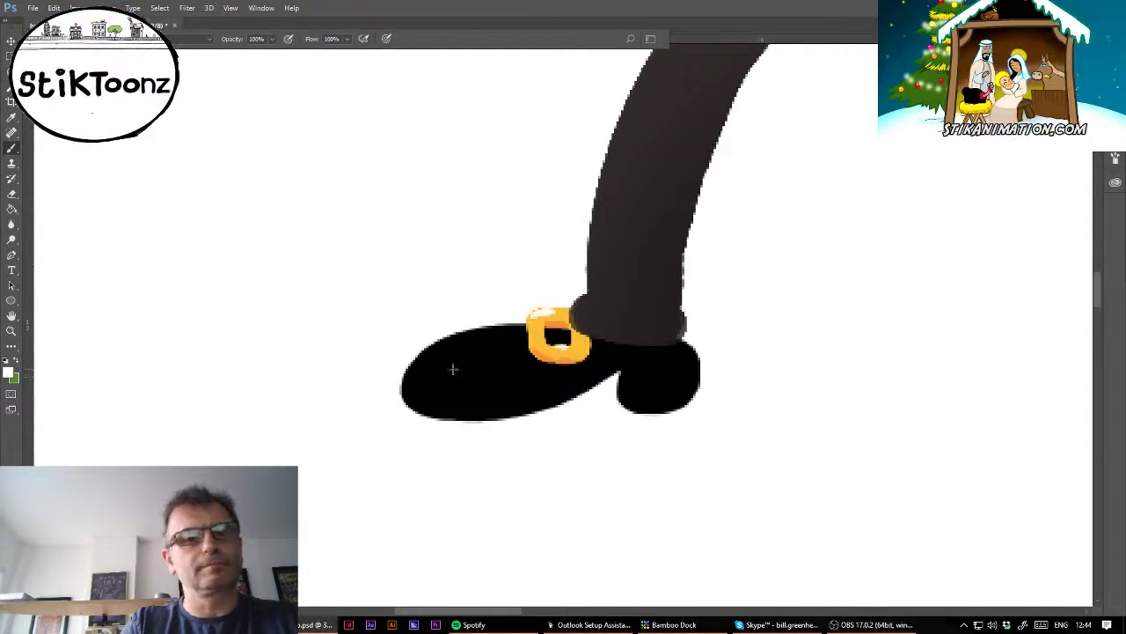
left_click_drag(451, 360, 453, 359)
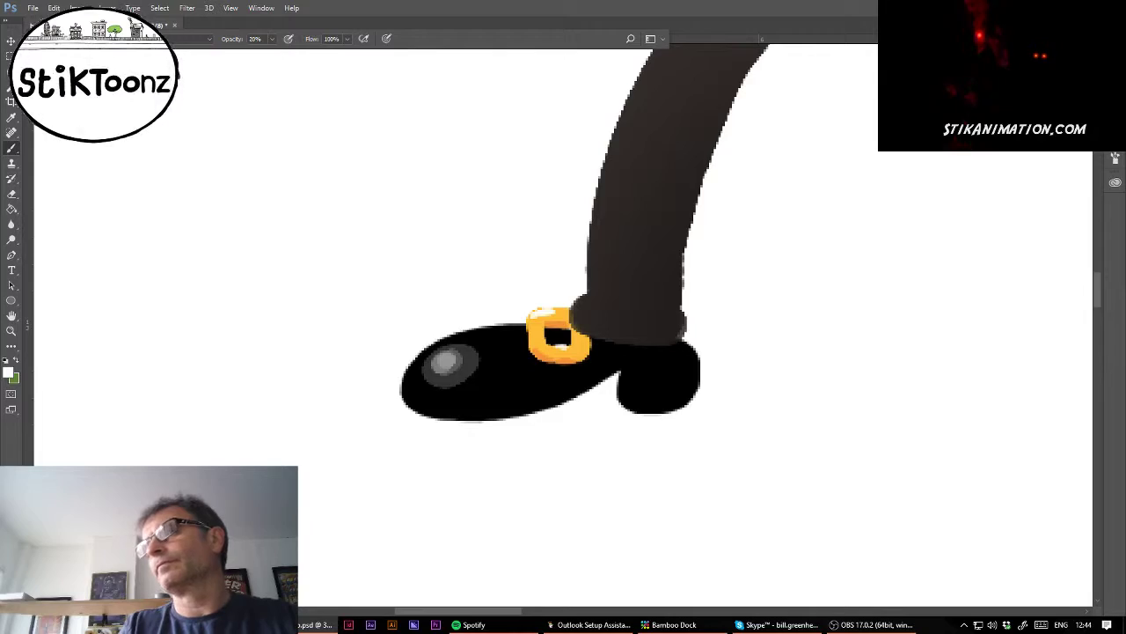
Step: Flip the shoe horizontally and place a duplicate of it on the character's other foot, keeping the original in place
key("ctrl+minus")
key("ctrl+minus")
key("ctrl+minus")
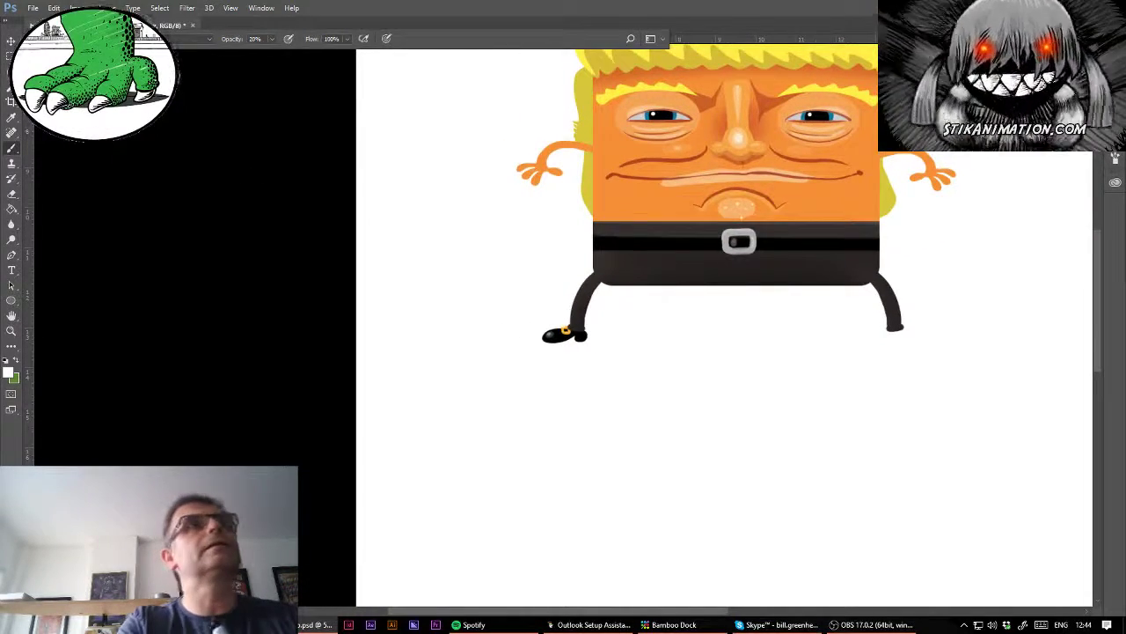
left_click(54, 7)
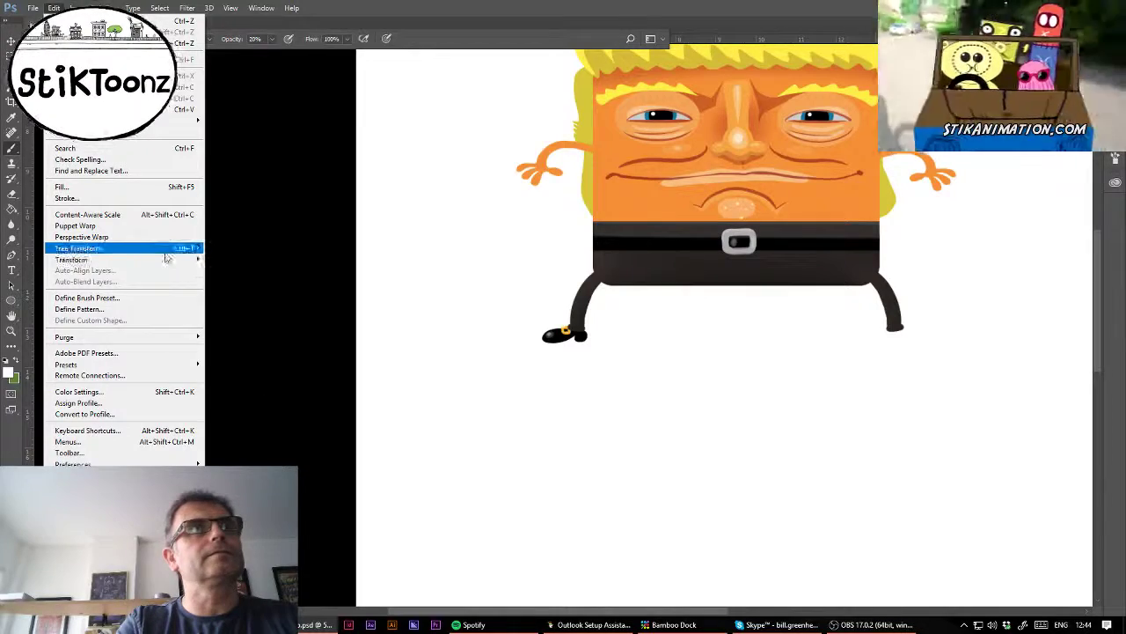
mouse_move(169, 262)
left_click(256, 387)
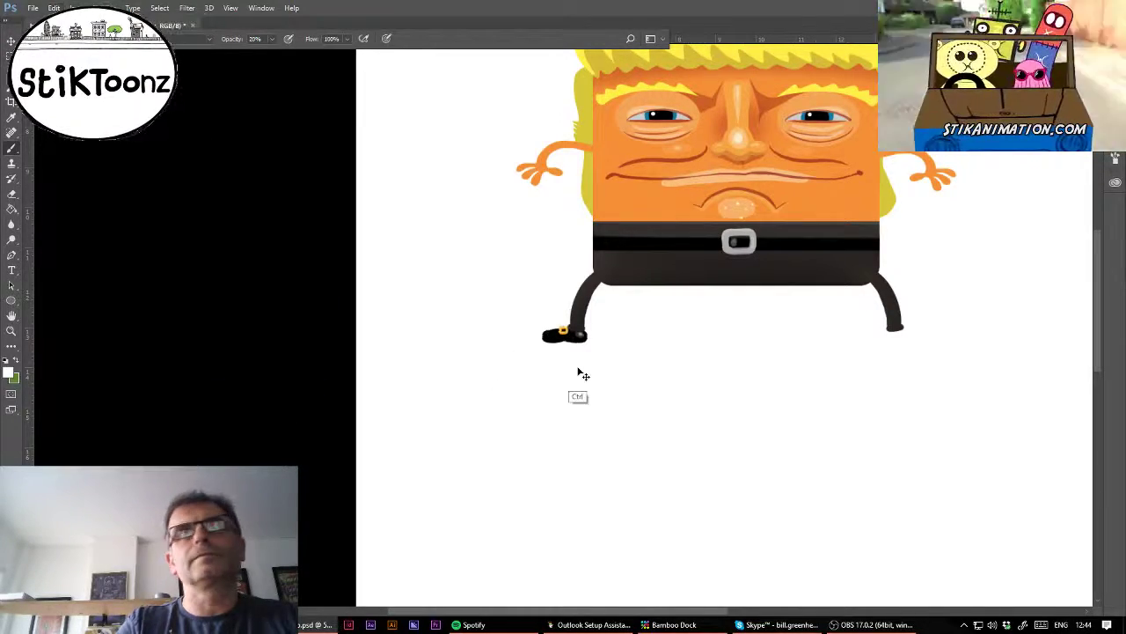
left_click_drag(581, 372, 925, 371)
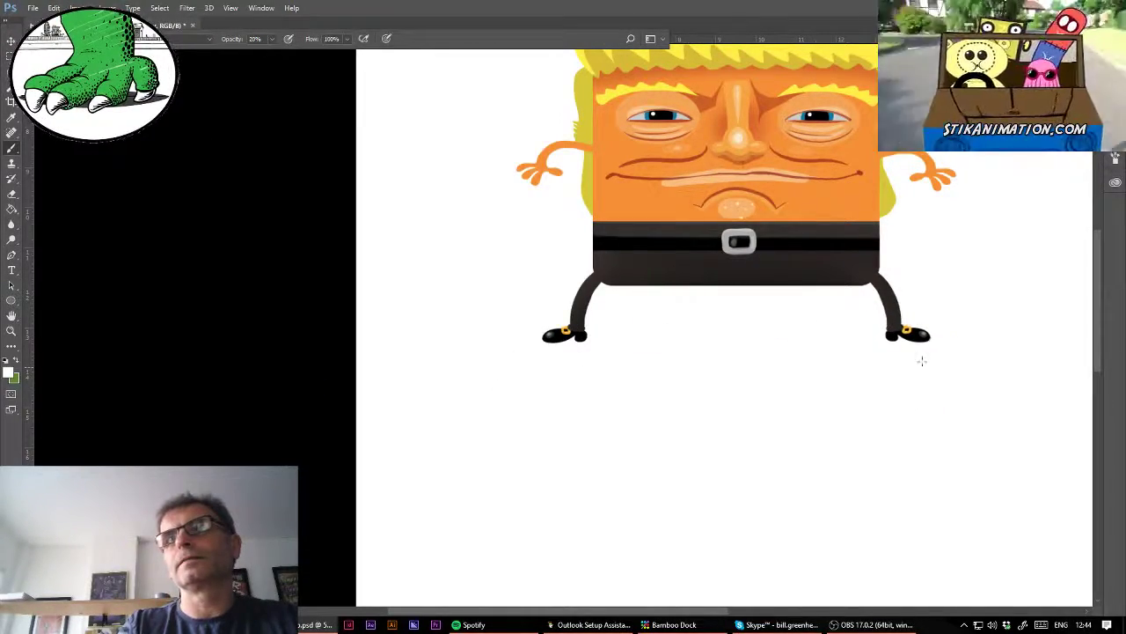
Step: Move the whole character slightly right and down, centring it roughly across the upper part of the page
key("ctrl+0")
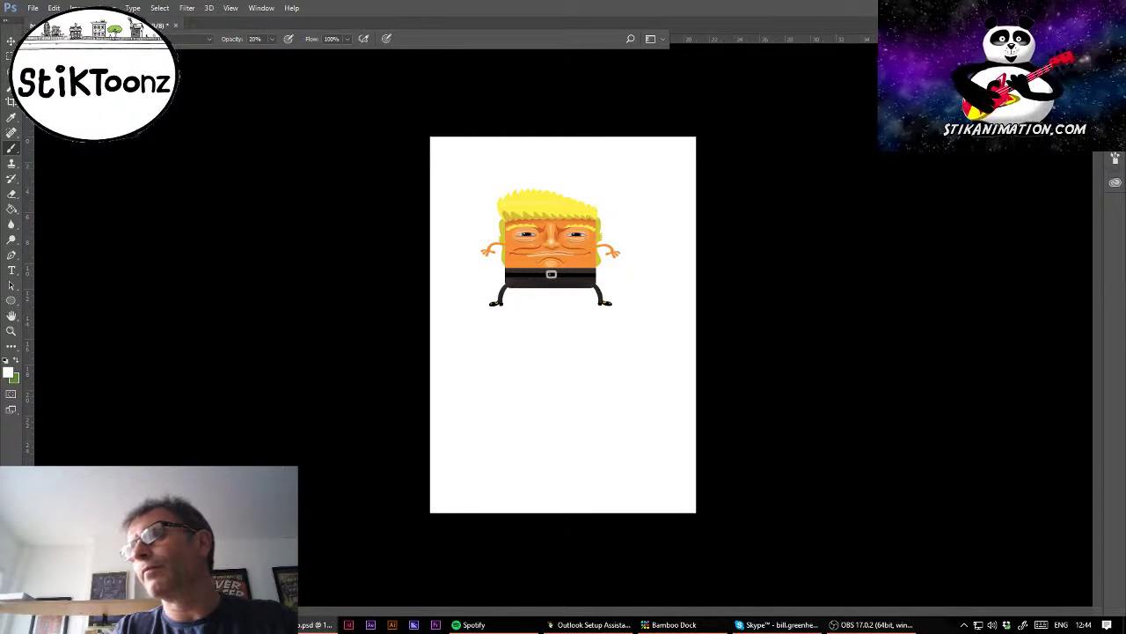
key("v")
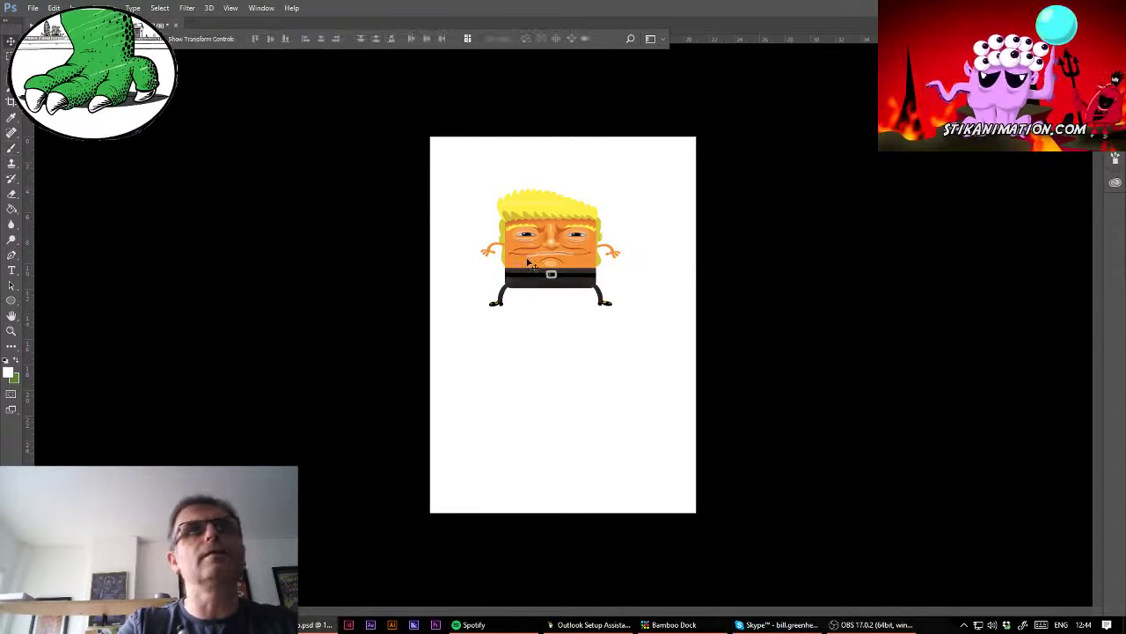
mouse_move(536, 227)
left_mouse_down()
mouse_move(604, 254)
mouse_move(555, 241)
left_mouse_up()
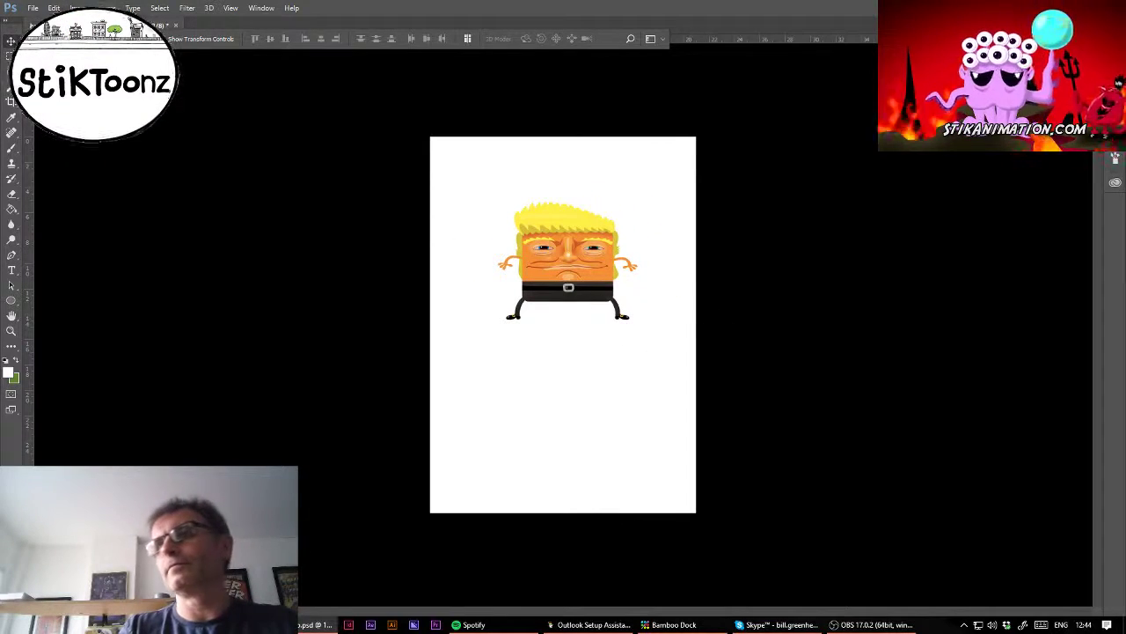
Step: Check what Group 2 contains by toggling its visibility and looking through its layers
left_click_drag(1125, 307, 613, 278)
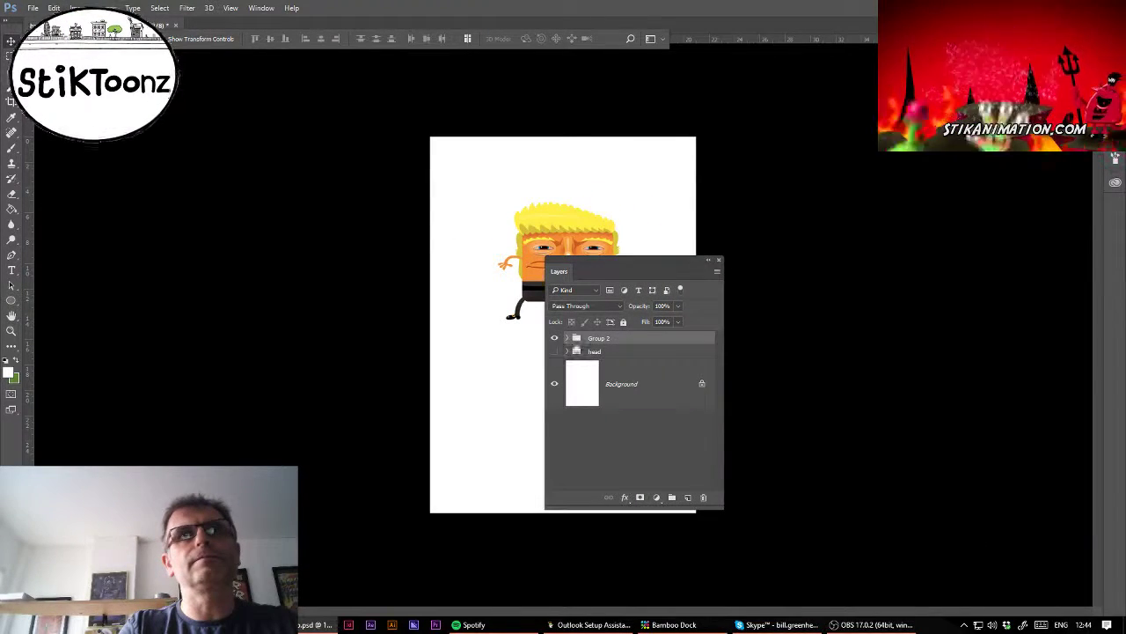
left_click(554, 338)
left_click(555, 339)
left_click(554, 339)
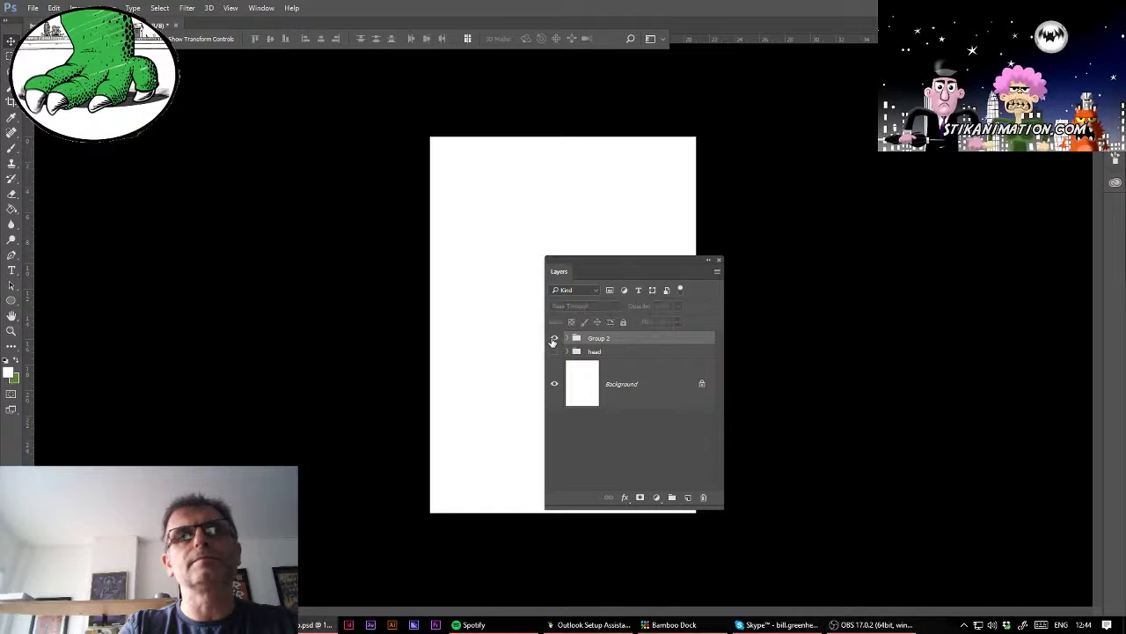
left_click(554, 339)
left_click(568, 340)
mouse_move(720, 356)
left_mouse_down()
mouse_move(722, 426)
mouse_move(719, 345)
left_mouse_up()
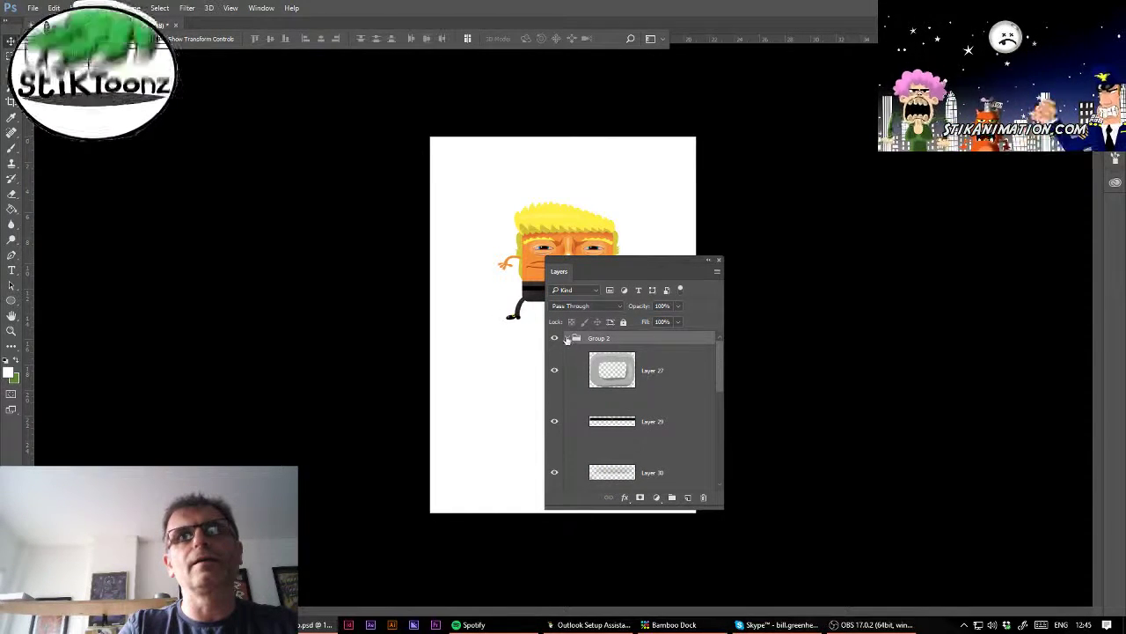
left_click(568, 340)
left_click_drag(616, 264, 1111, 308)
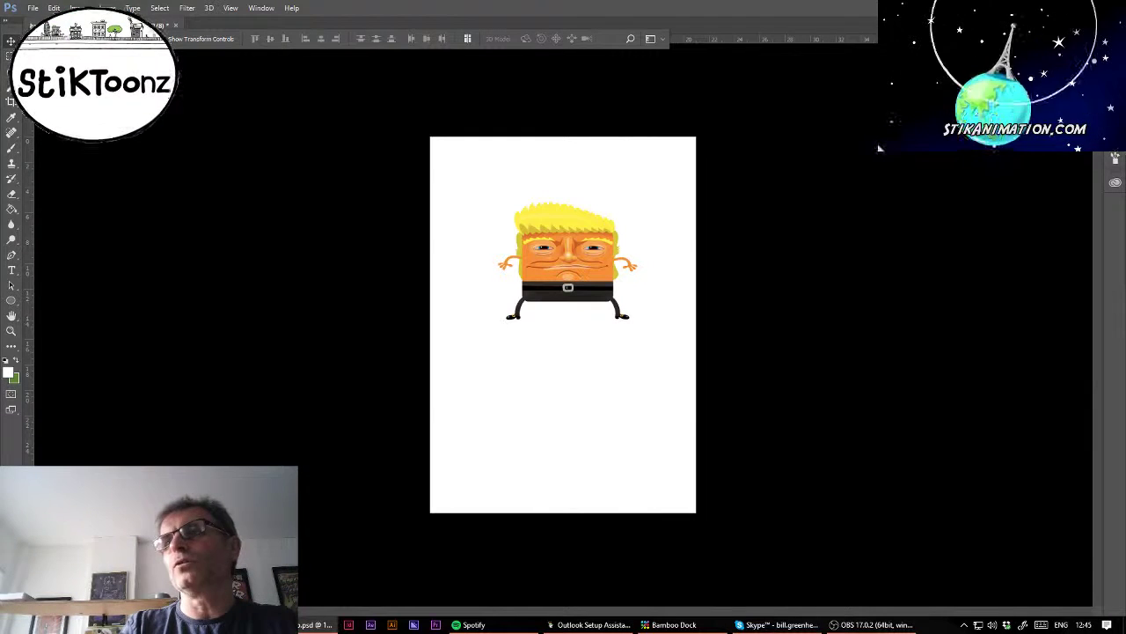
left_click(33, 8)
left_click(61, 126)
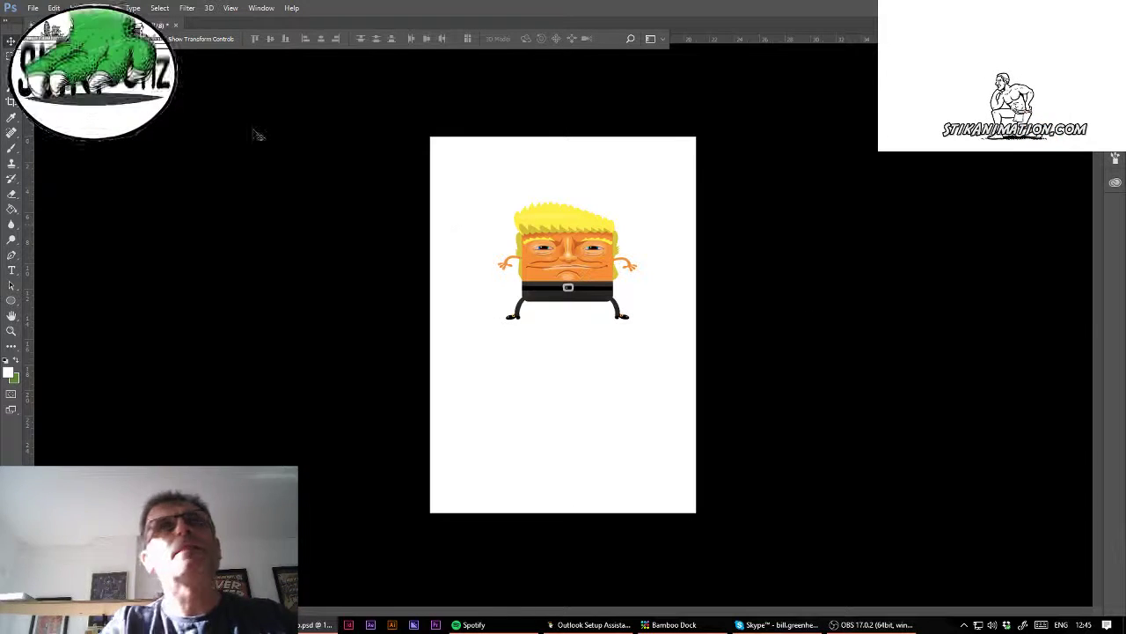
Step: Scale the whole character proportionally to about 68% and shift it right towards the page's vertical centre line
left_click(54, 8)
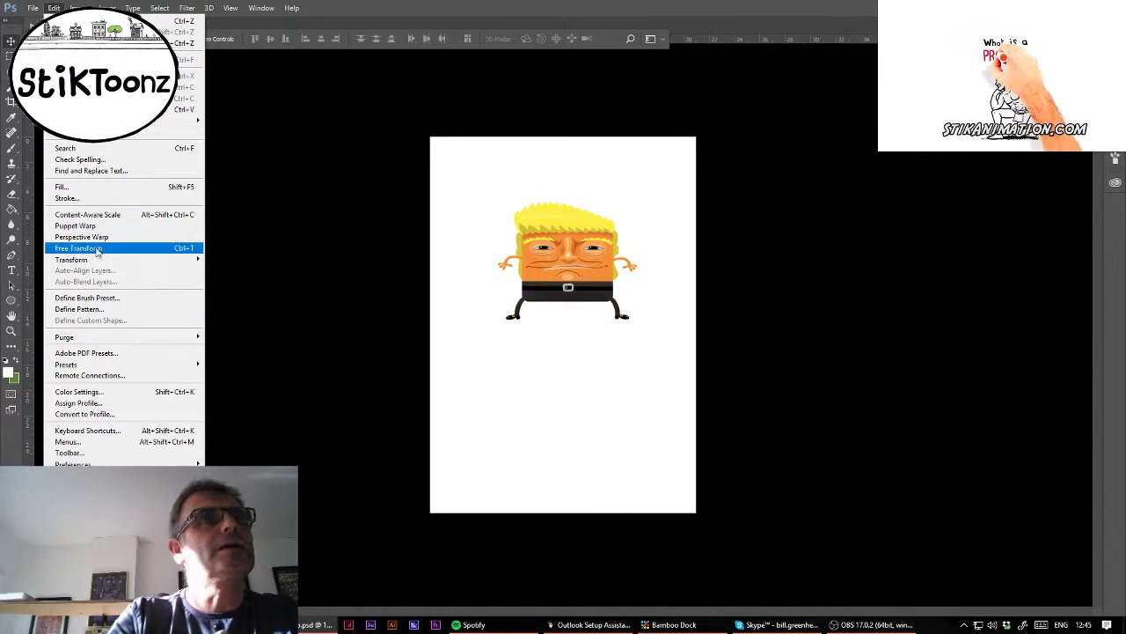
left_click(97, 249)
left_click_drag(639, 322, 591, 281)
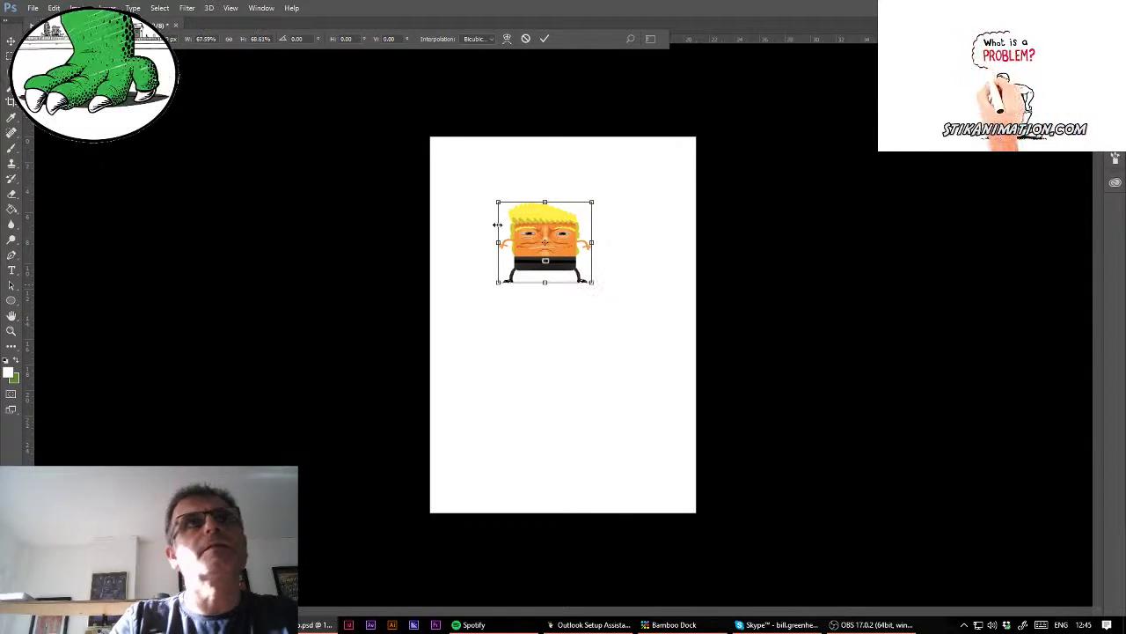
left_click(229, 39)
left_click_drag(572, 234, 582, 234)
key("Return")
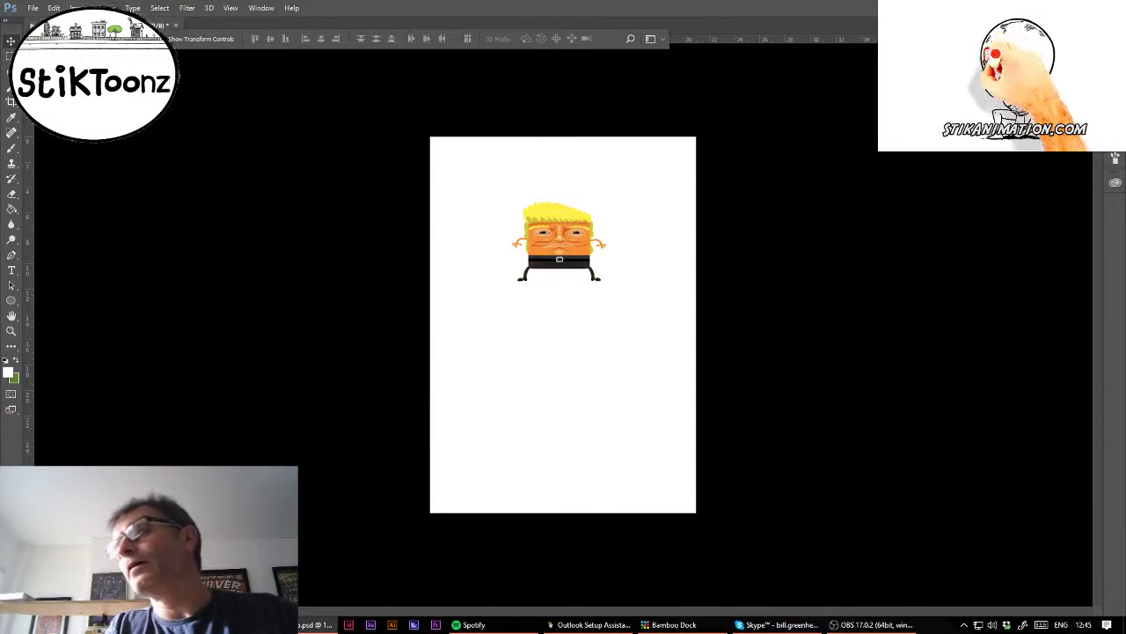
key("ctrl+z")
key("ctrl+z")
key("ctrl+z")
key("ctrl+z")
key("ctrl+z")
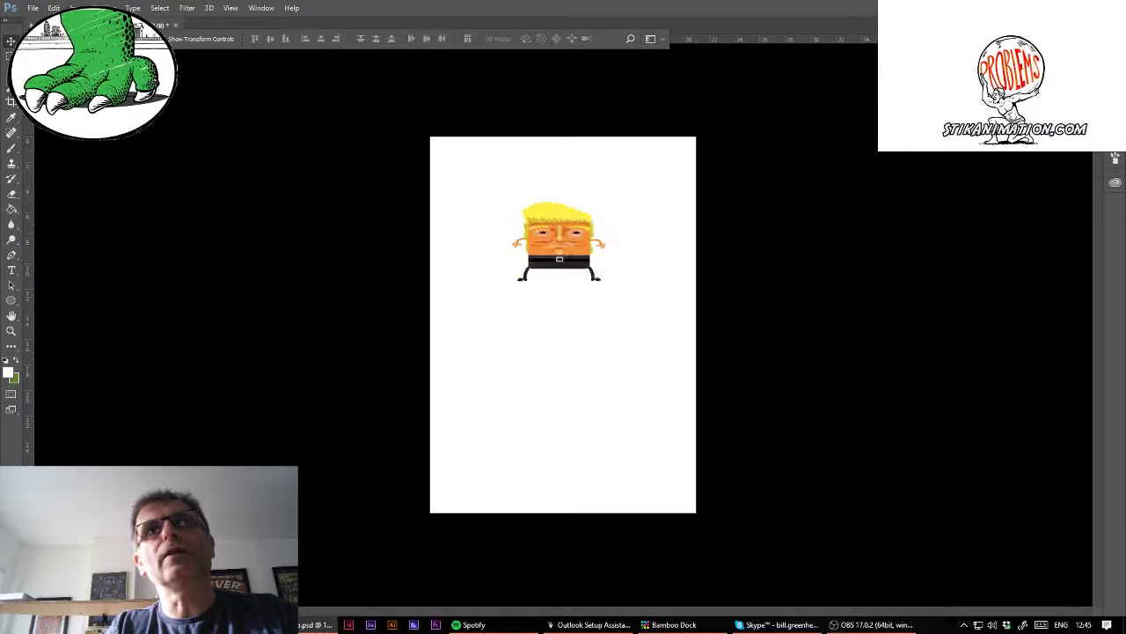
key("ctrl+z")
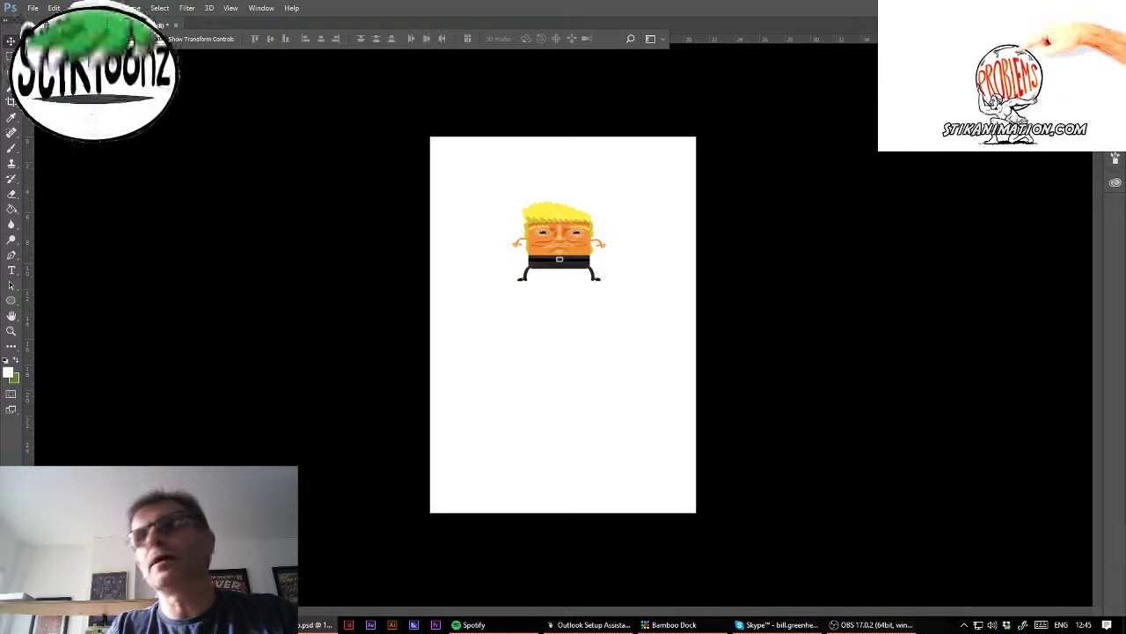
Step: Add the text HUMPTY in black at 72 pt below the character, using centred alignment
left_click(12, 271)
key("d")
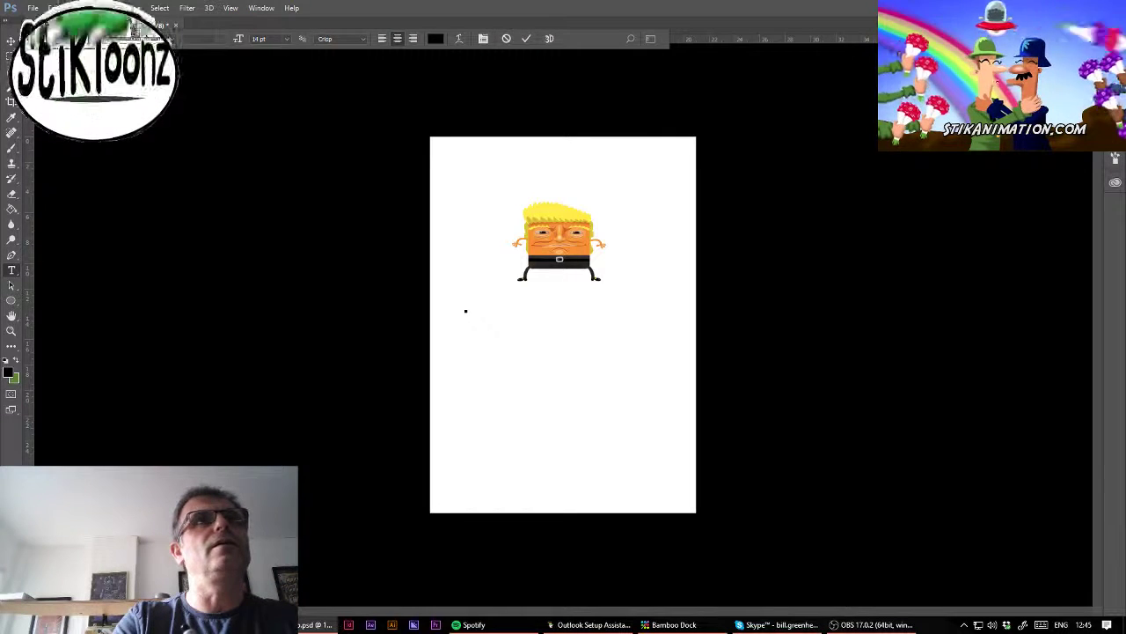
left_click(285, 41)
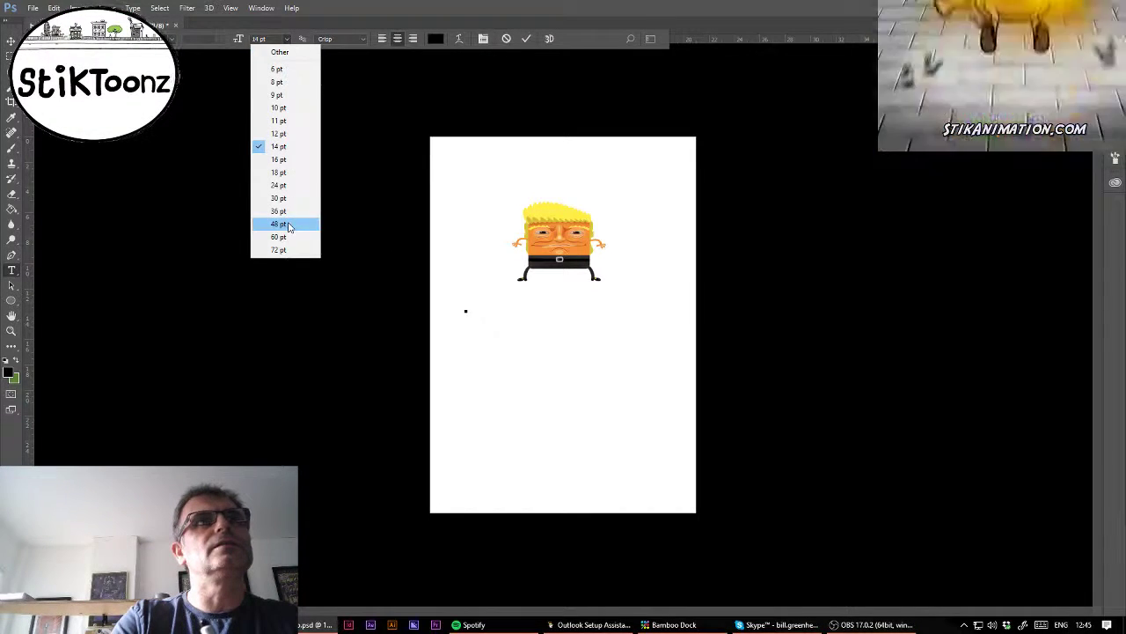
left_click(279, 250)
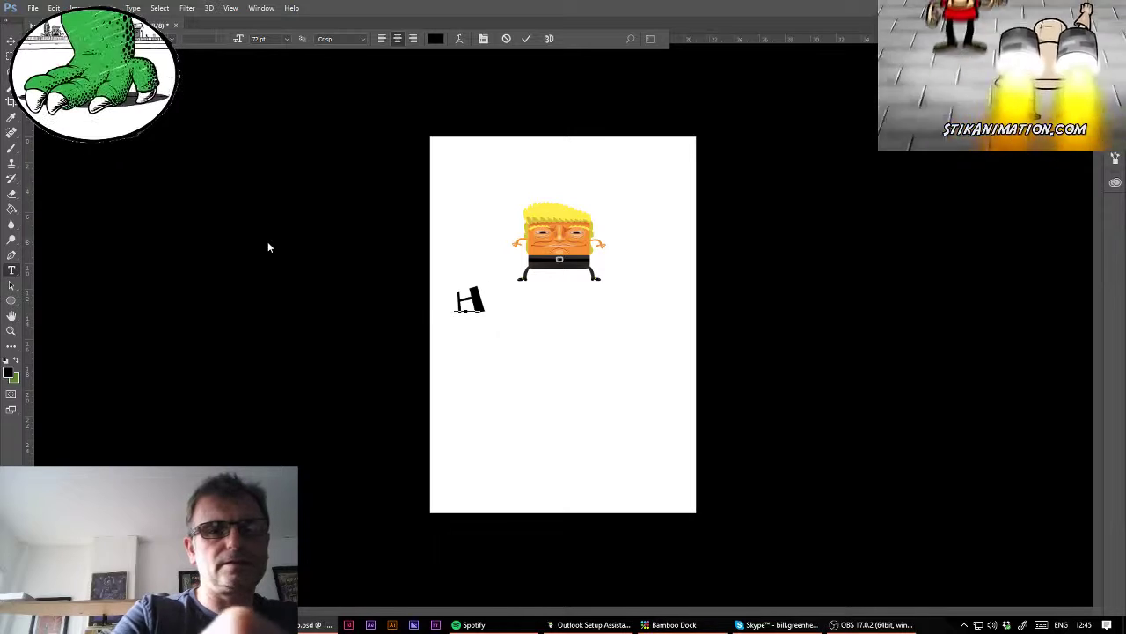
type("UMPTY")
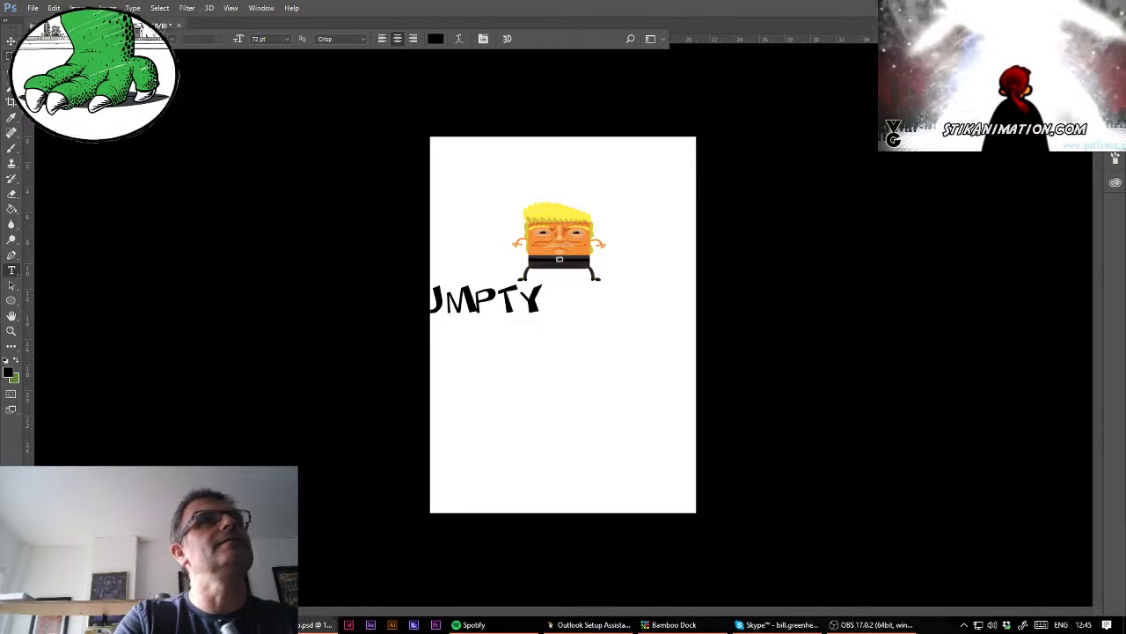
Step: Move the HUMPTY text so it sits centred just beneath the character's feet
key("ctrl+Return")
key("v")
left_click_drag(533, 315, 604, 332)
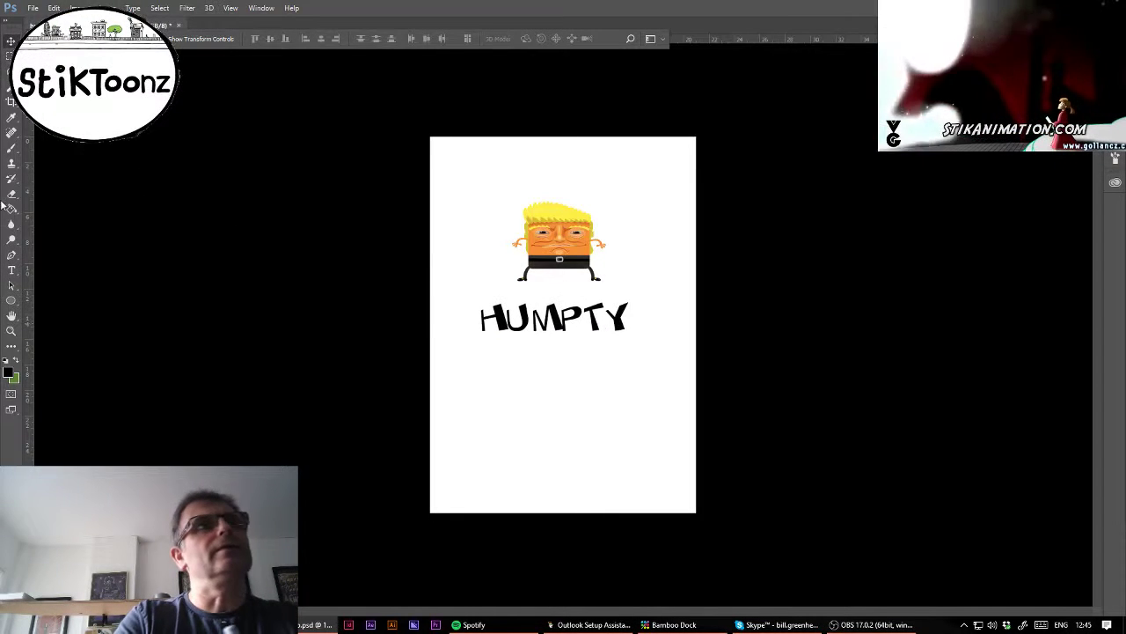
Step: Add TRUMPTY as a second line in the HUMPTY text
left_click(13, 151)
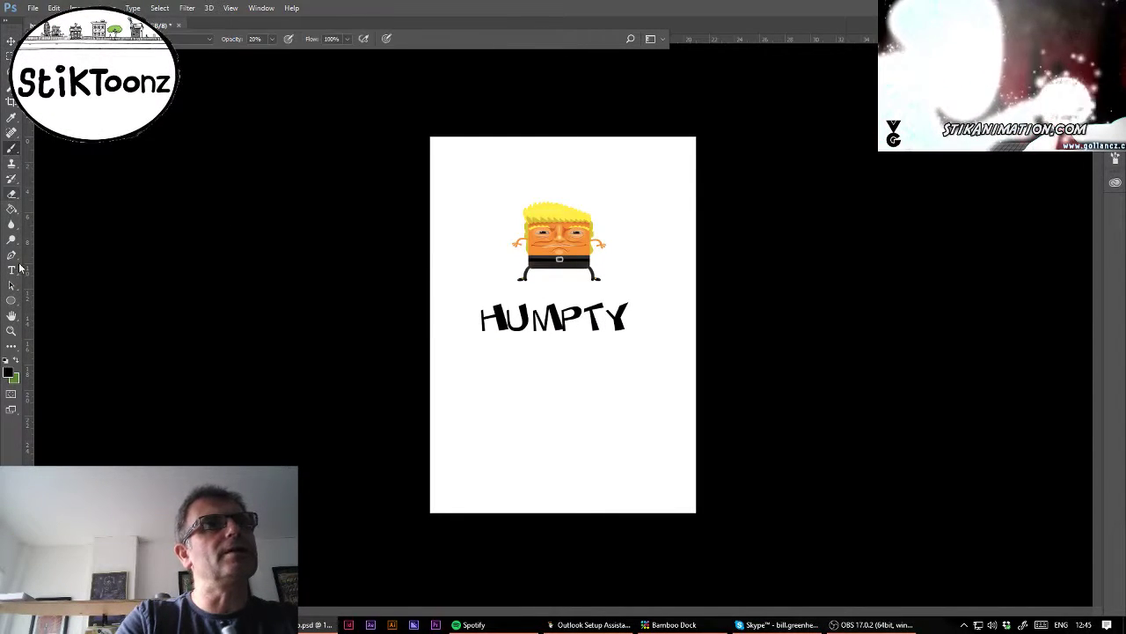
left_click(12, 270)
left_click_drag(625, 314, 424, 308)
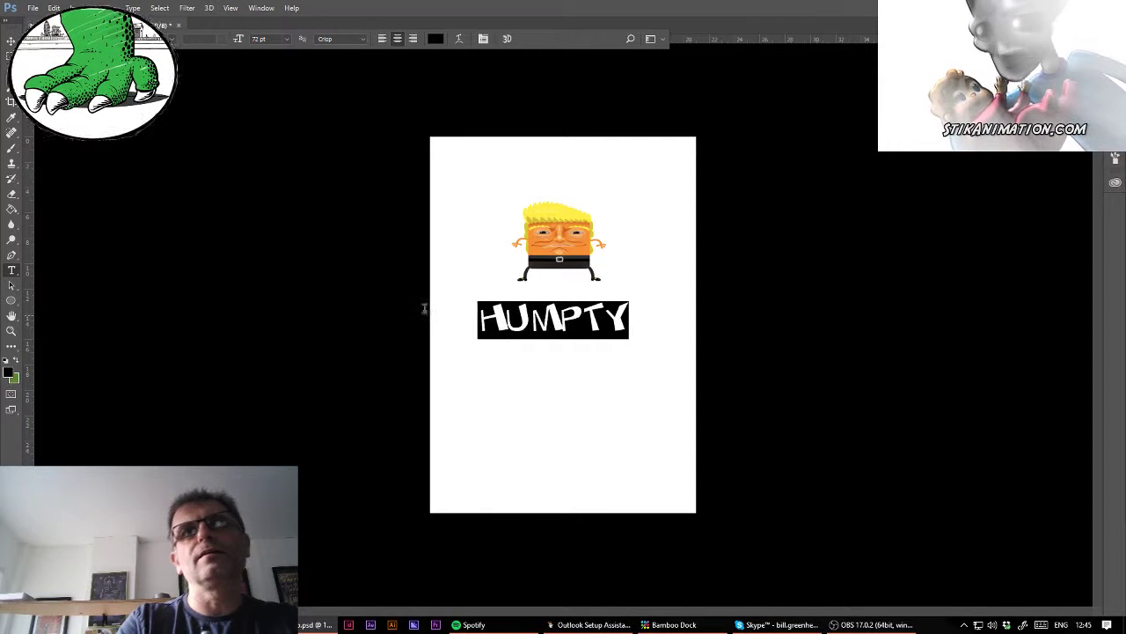
left_click(625, 314)
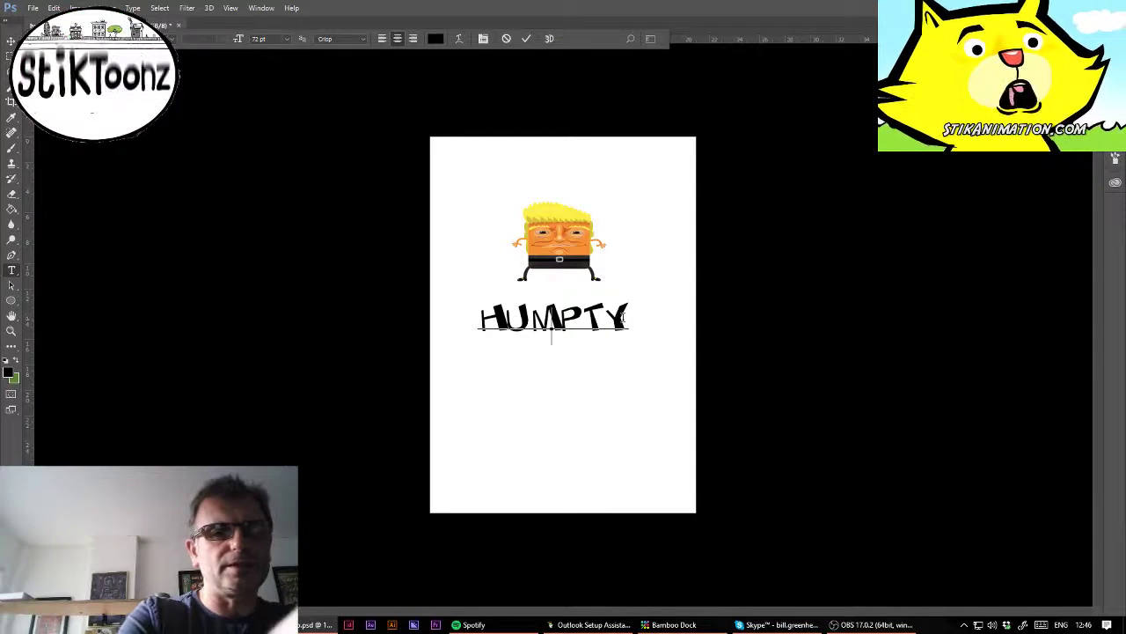
type("TR")
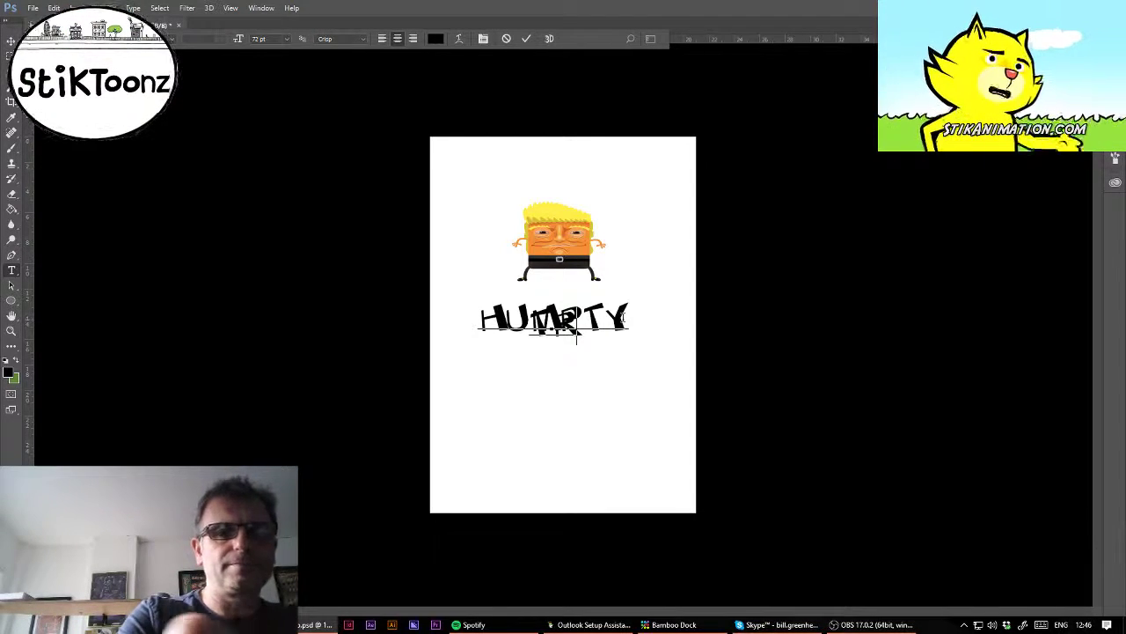
type("UMP")
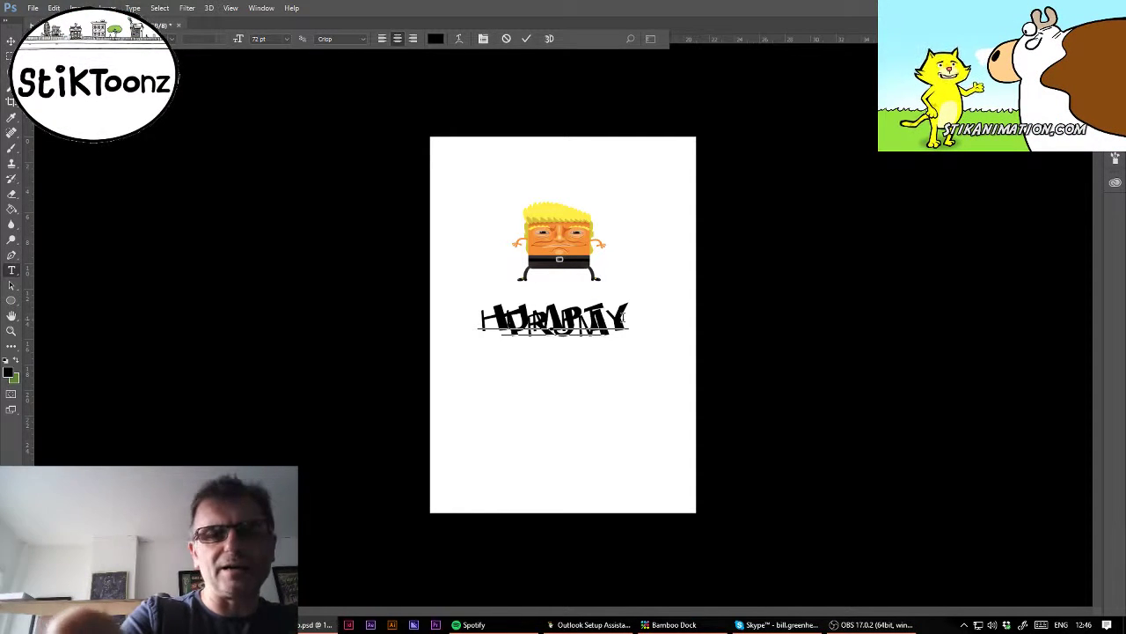
type("TY")
Step: Set the leading of both title lines to 72 pt
key("ctrl+a")
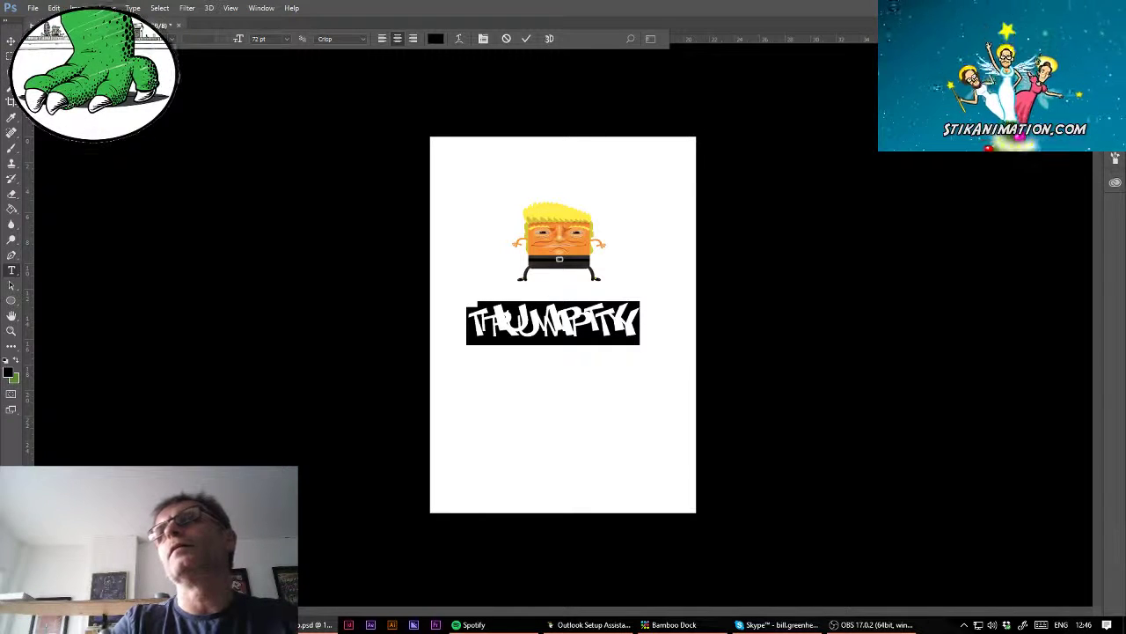
key("ctrl+t")
left_click(1093, 154)
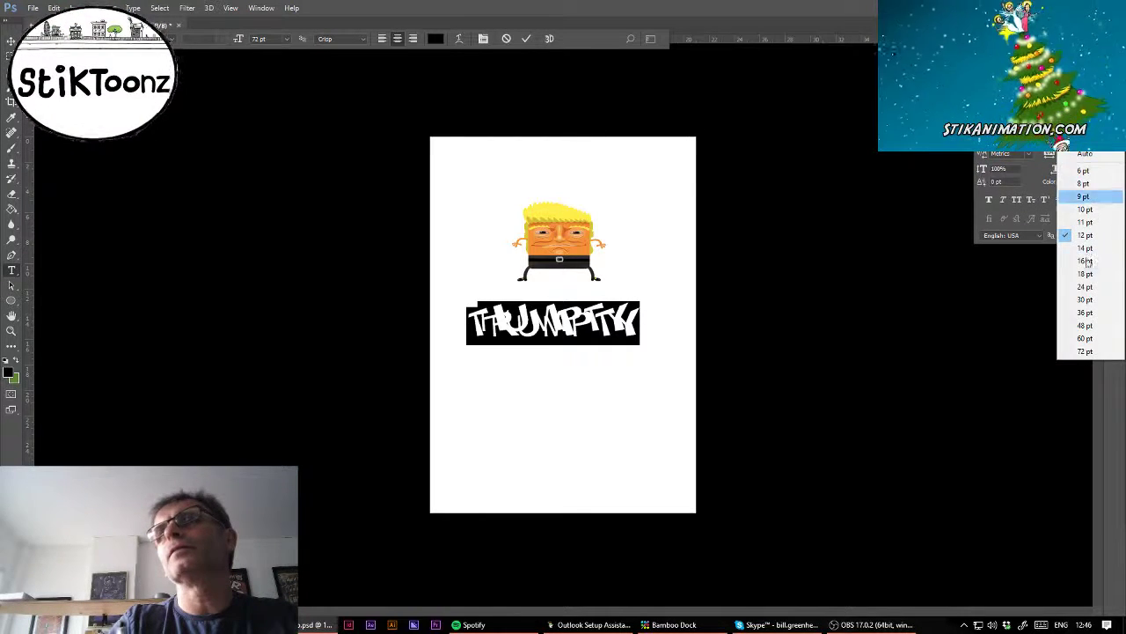
left_click(1089, 352)
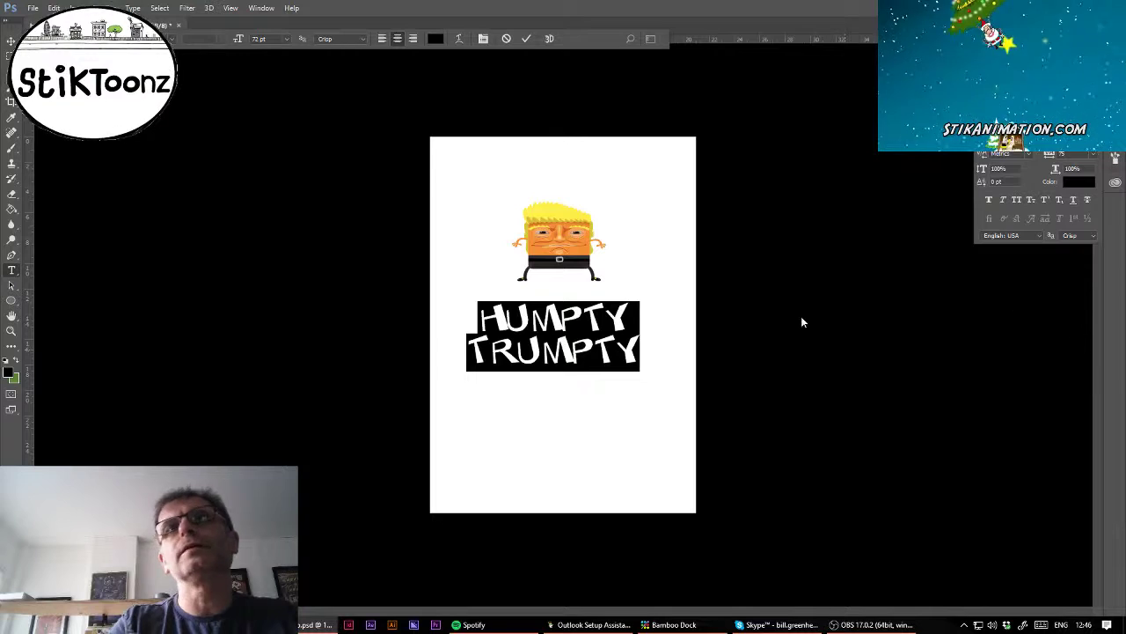
Step: Browse the fonts and change the HUMPTY TRUMPTY title to the narrow, bold, chunky typeface first among the recent fonts
left_click(173, 40)
left_click(173, 39)
left_click(173, 39)
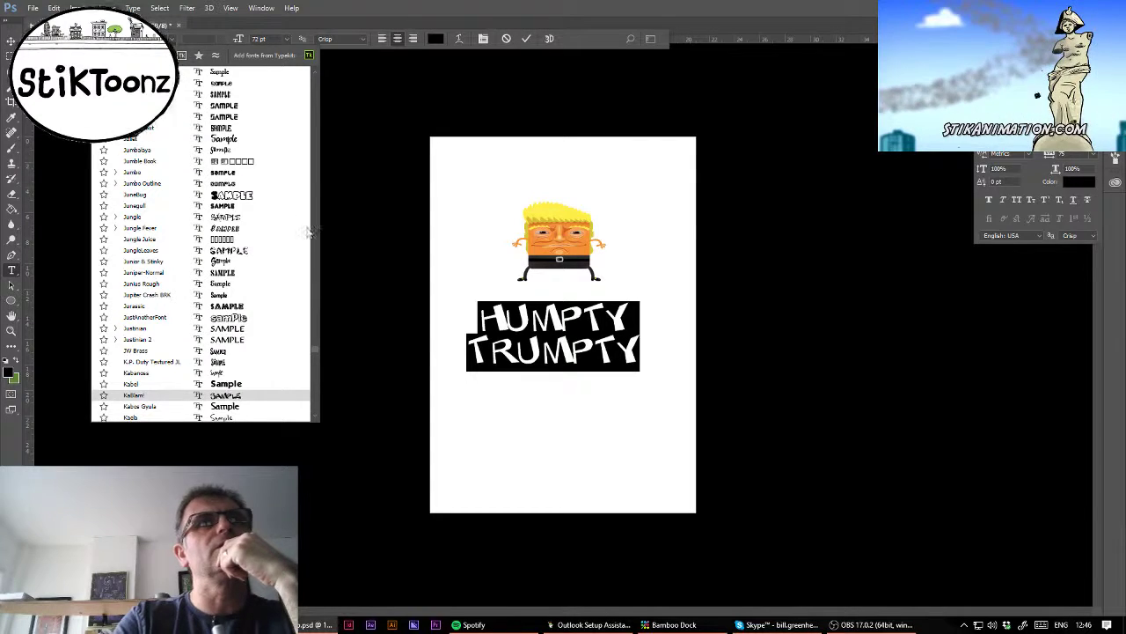
scroll(310, 231, "up", 15)
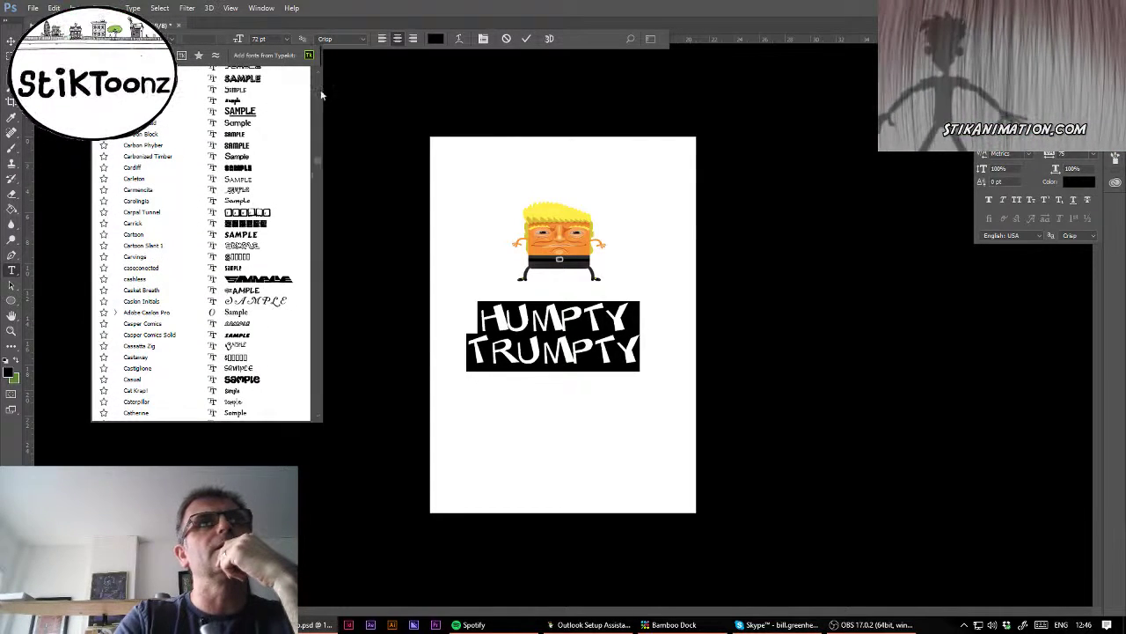
scroll(321, 88, "up", 10)
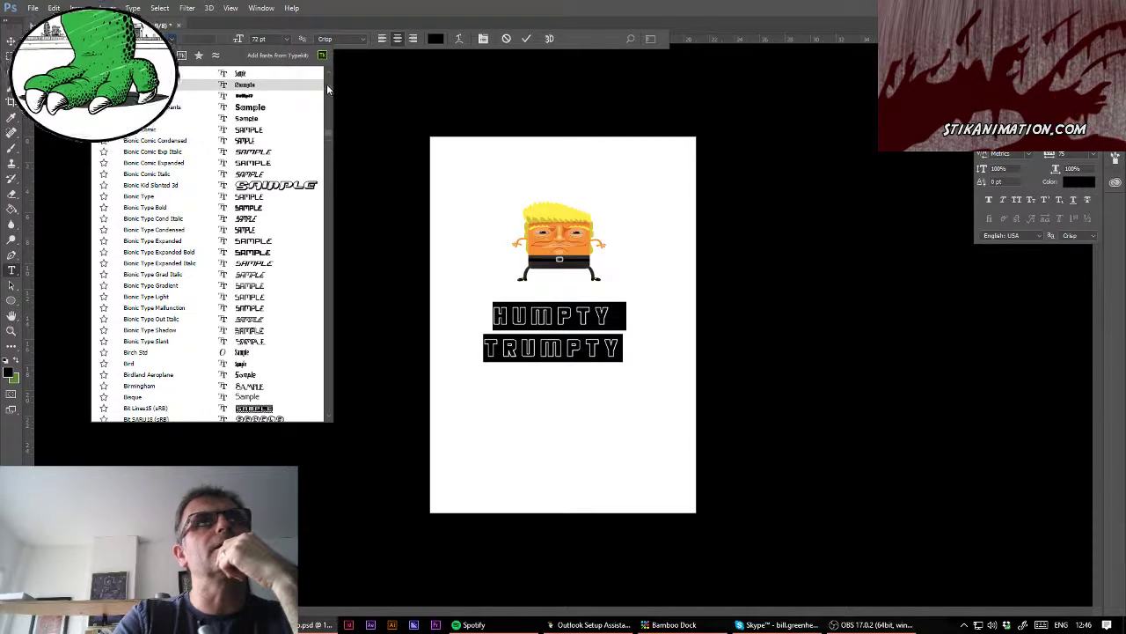
scroll(326, 76, "up", 10)
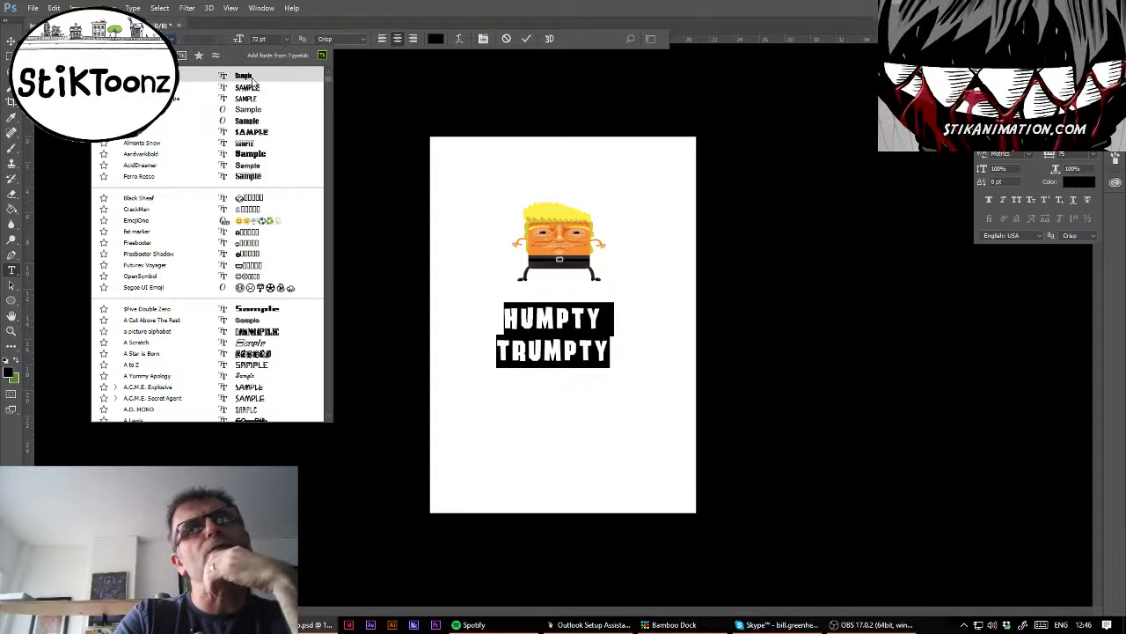
left_click(253, 79)
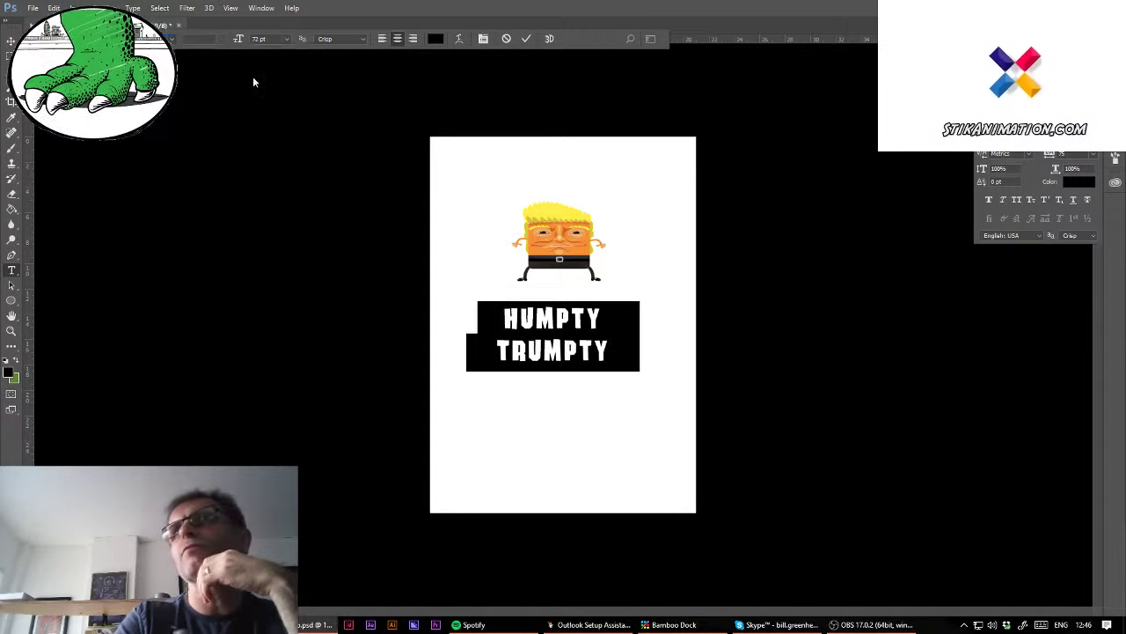
Step: Tighten the leading of both title lines to 60 pt and then to 48 pt
left_click(1091, 148)
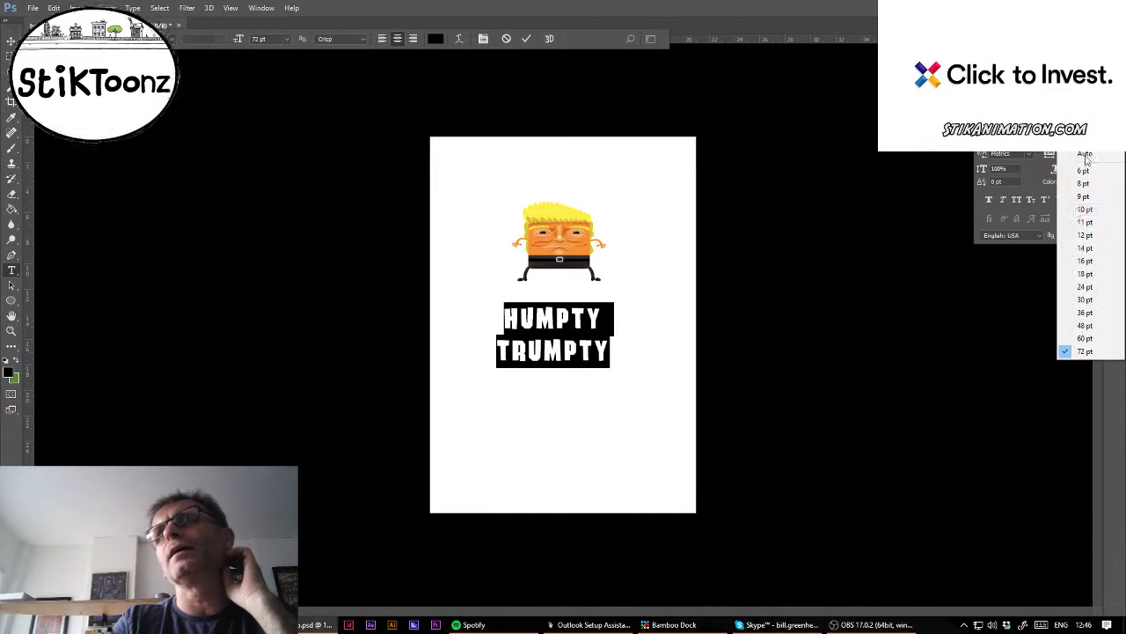
left_click(1086, 338)
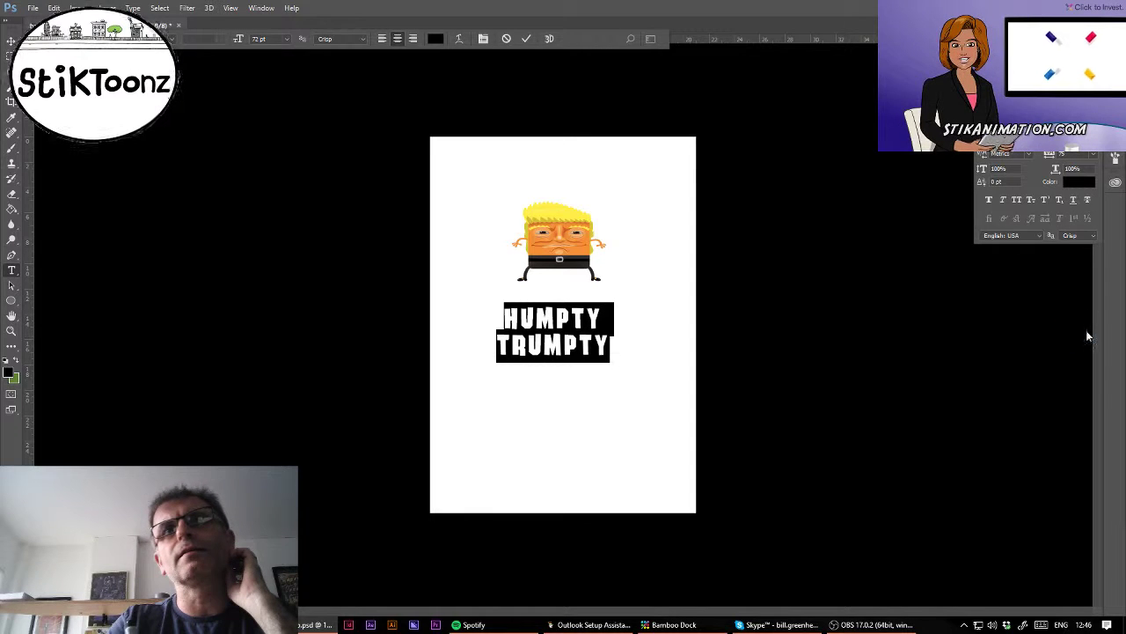
left_click(1094, 158)
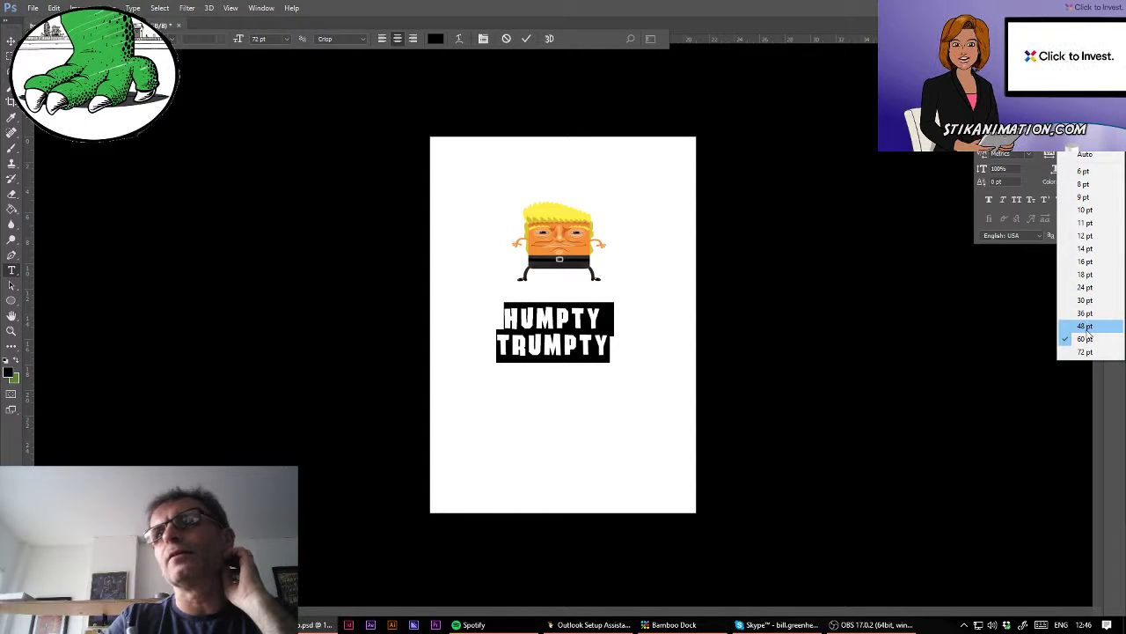
left_click(1086, 327)
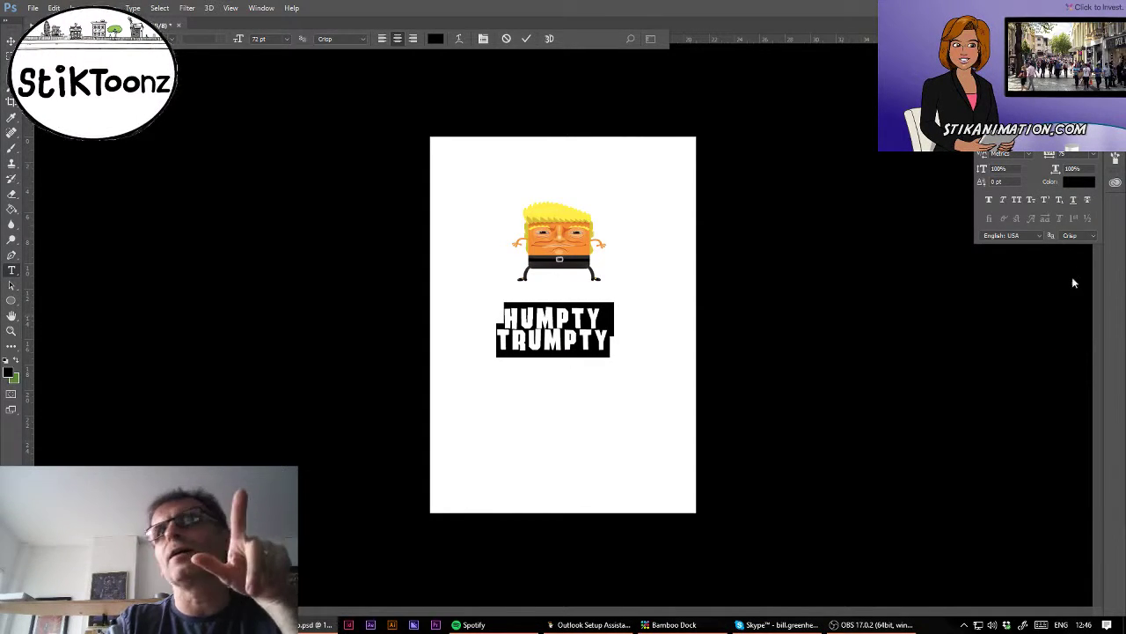
Step: Try a 50% horizontal scale on the title letters and restore it to 100%
left_click(1073, 168)
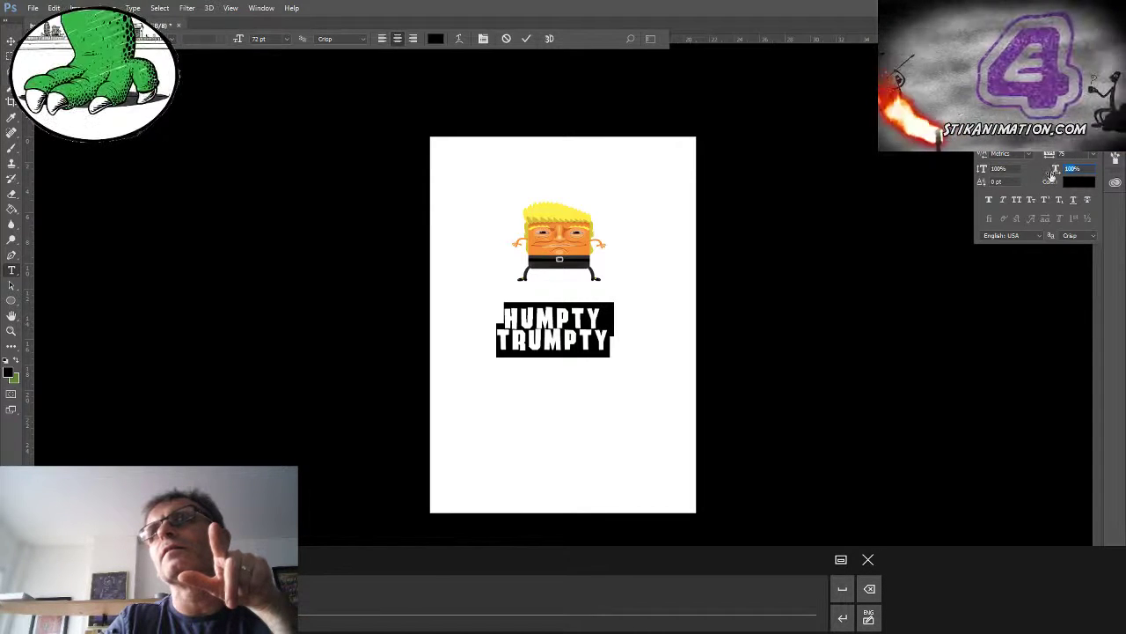
type("50")
key("Return")
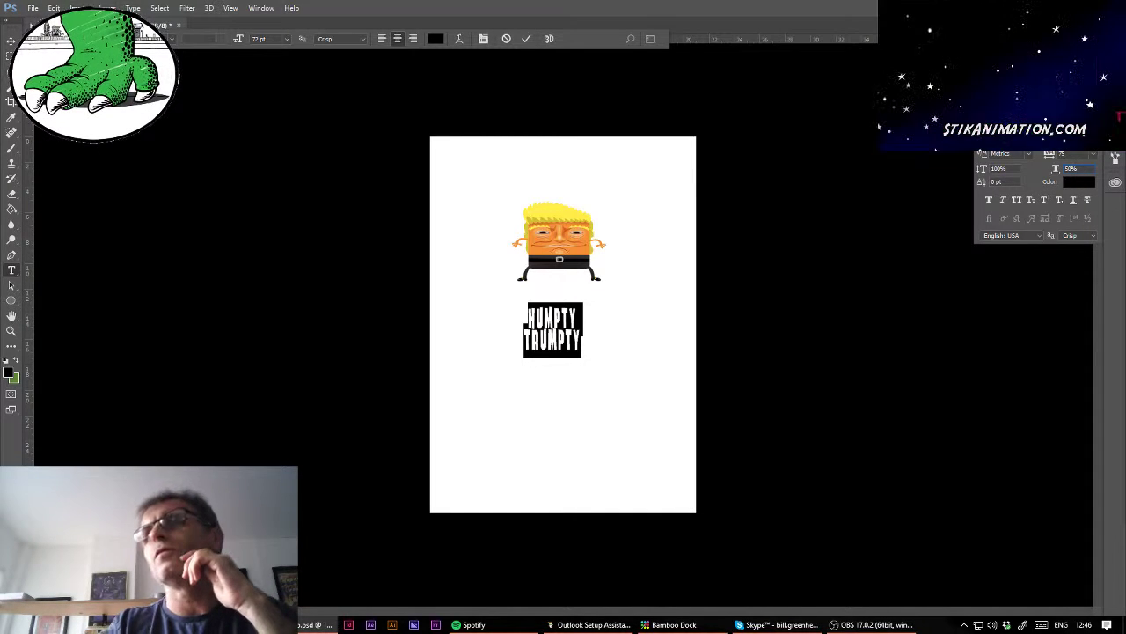
left_click_drag(1071, 169, 1063, 172)
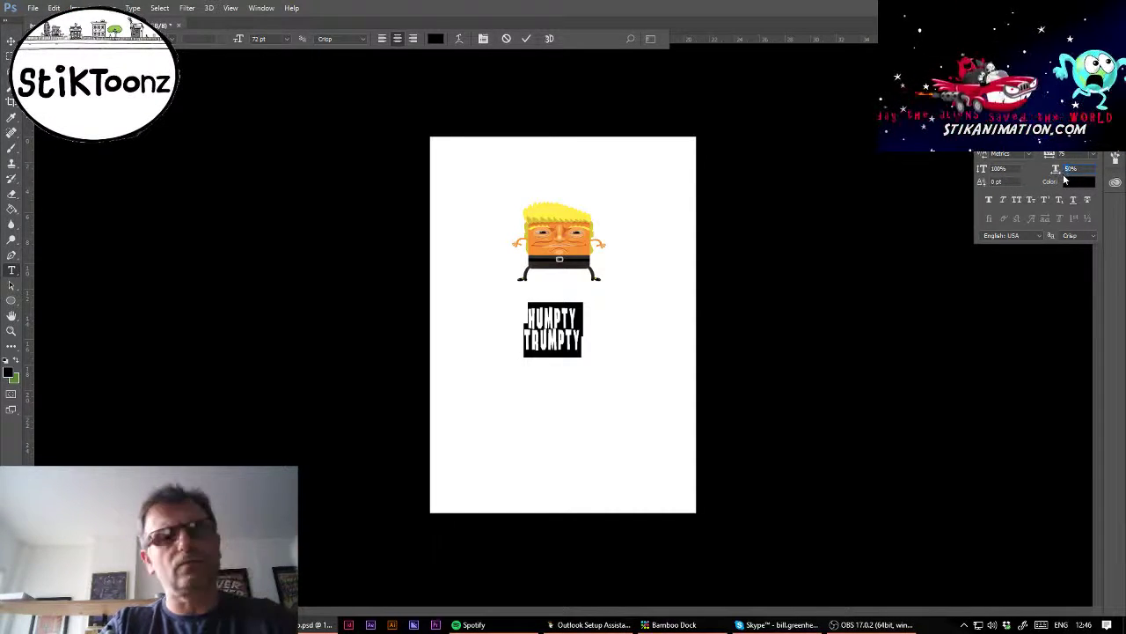
type("1100")
key("Return")
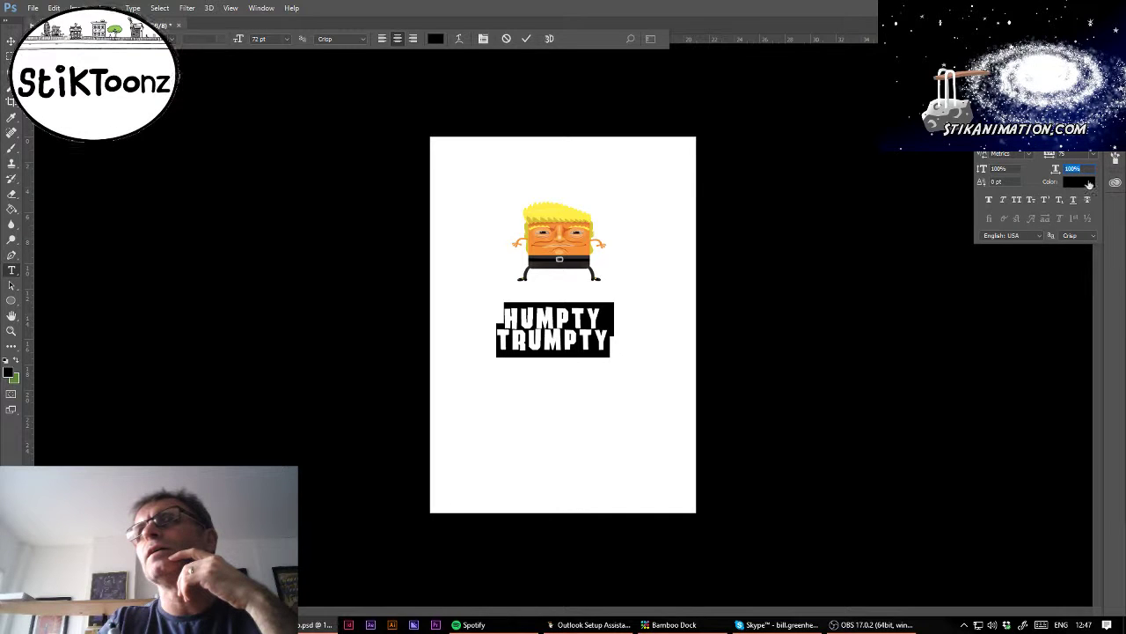
left_click(1115, 156)
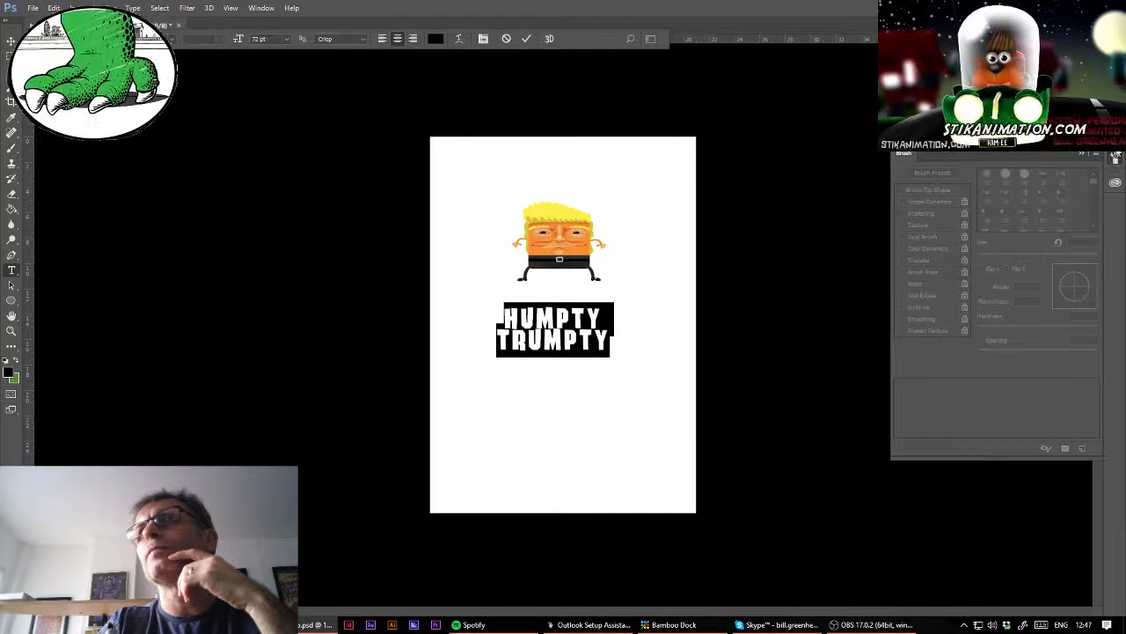
left_click(1115, 157)
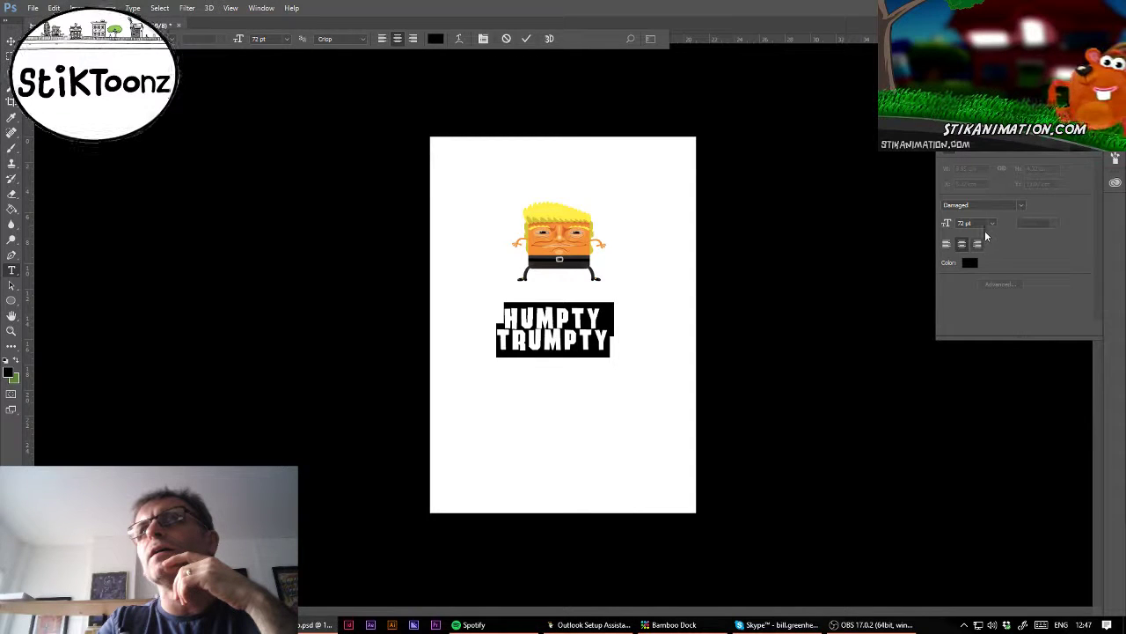
left_click(1115, 145)
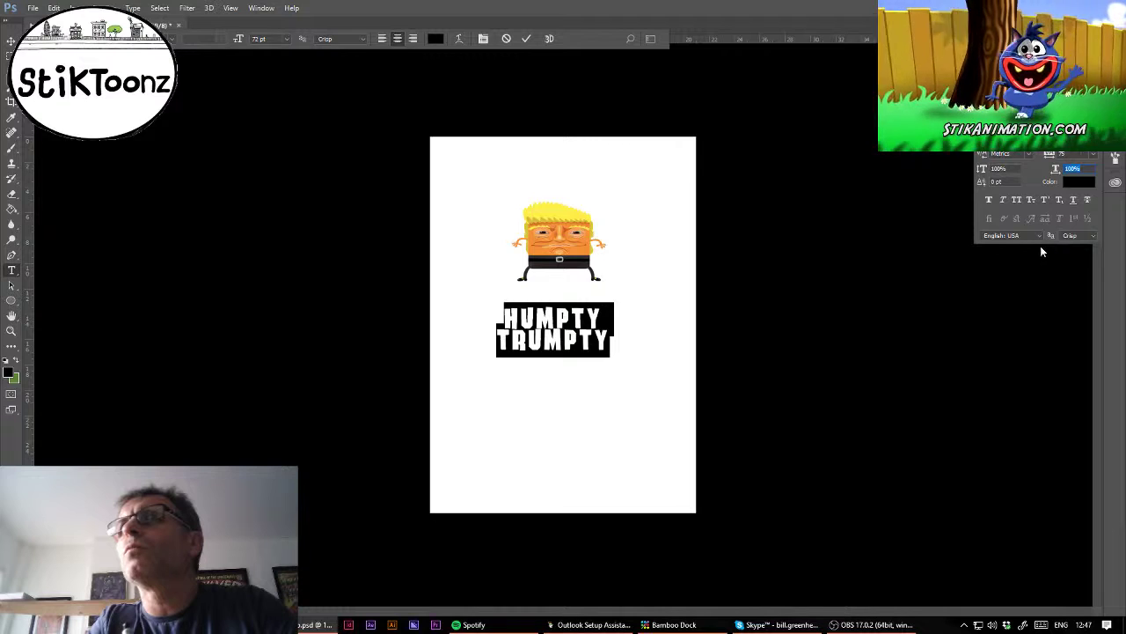
Step: Tighten the title's letter tracking, trying -10, -25 and -50, and settle on -25
left_click(1096, 155)
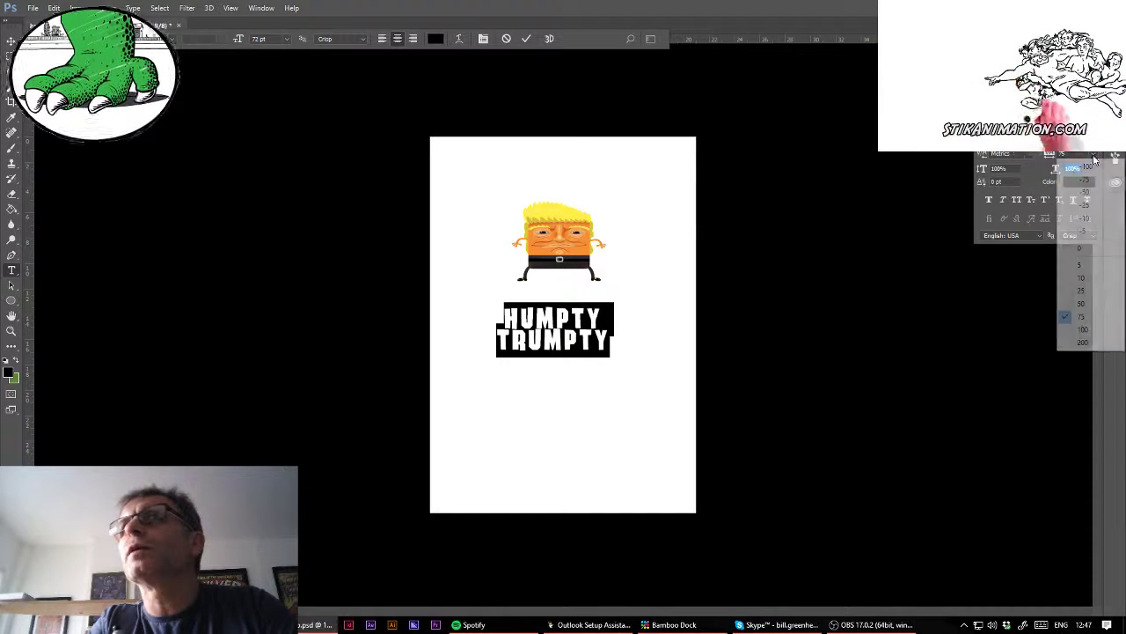
left_click(1087, 219)
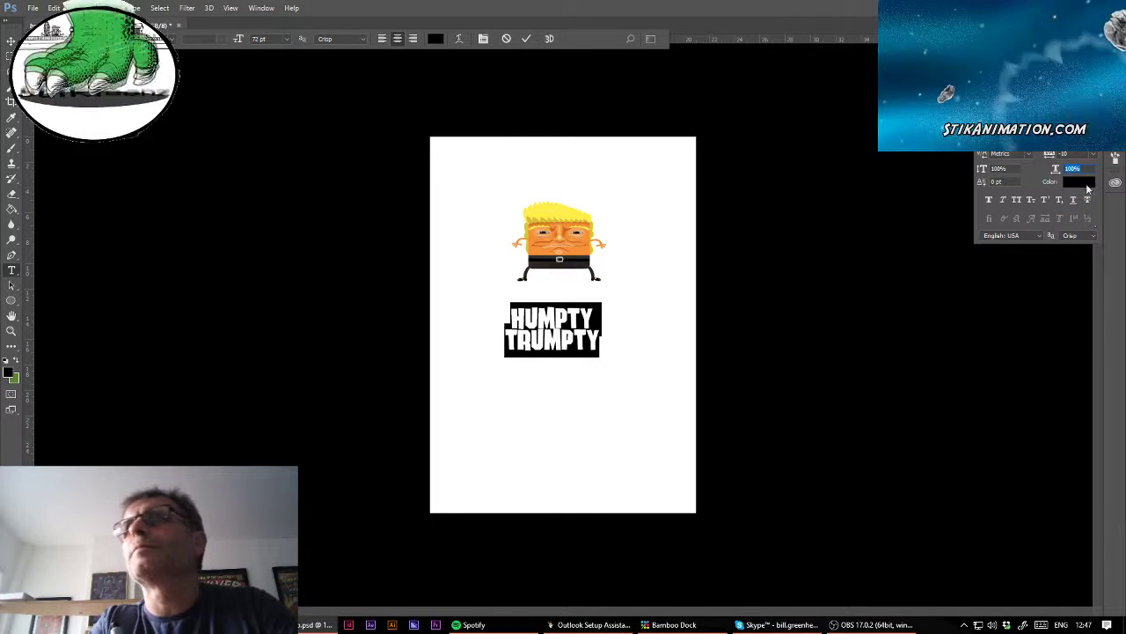
left_click(1098, 155)
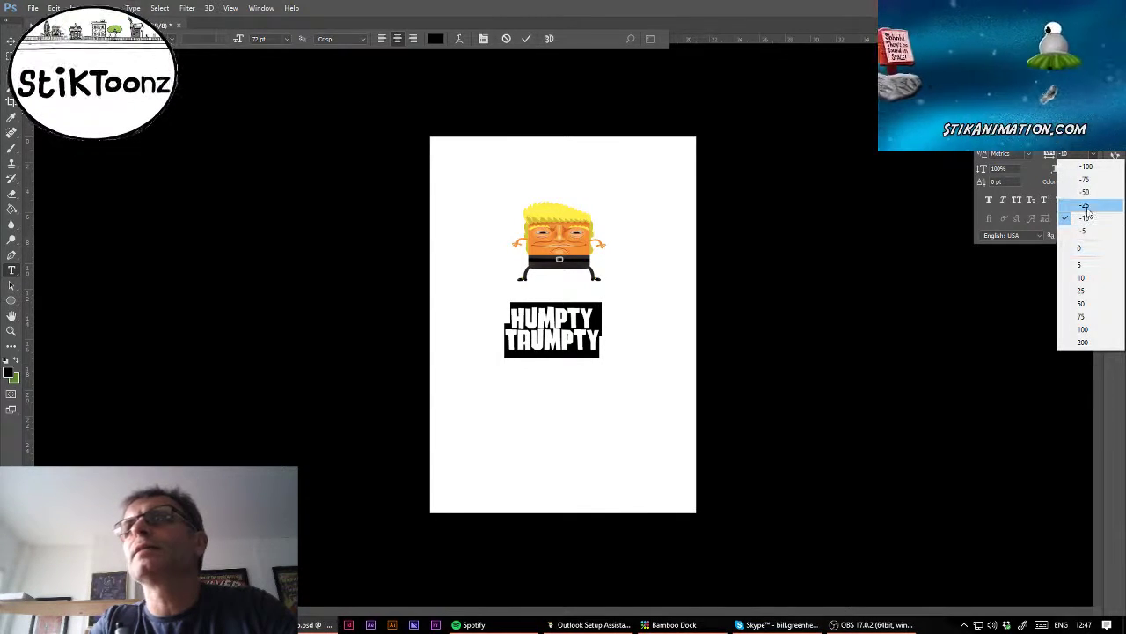
left_click(1091, 214)
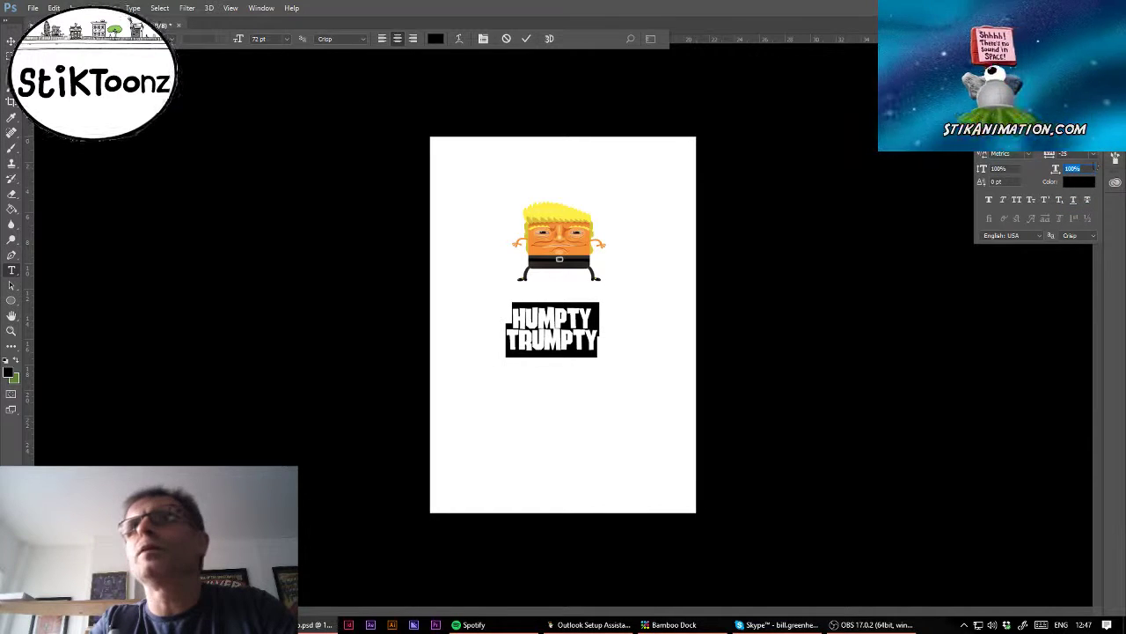
left_click(1092, 155)
left_click(1085, 192)
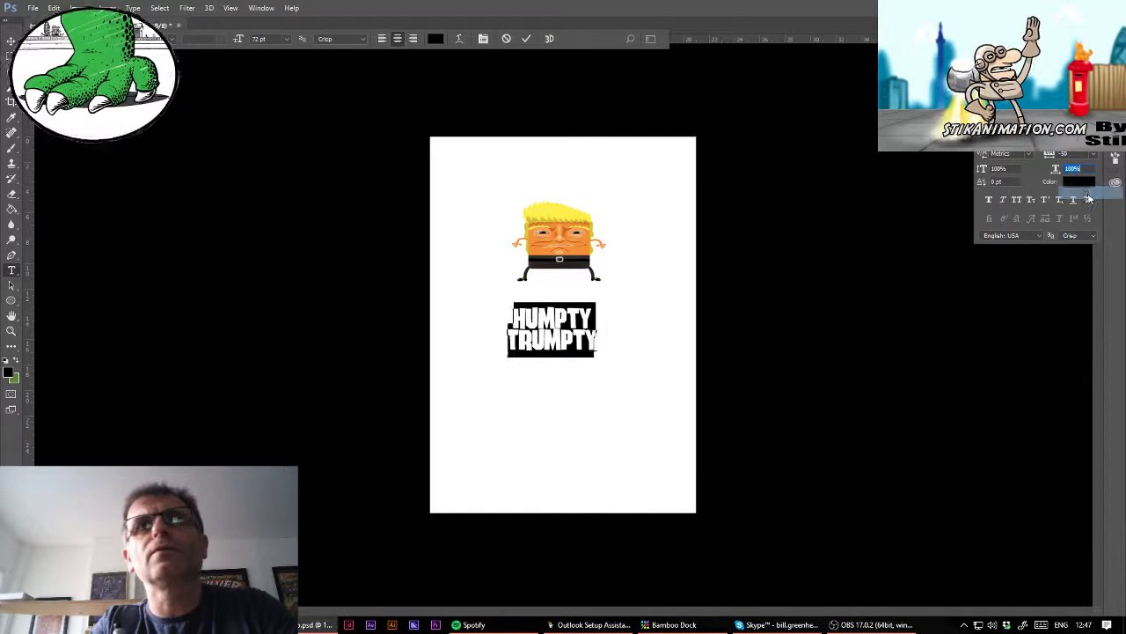
left_click(1094, 141)
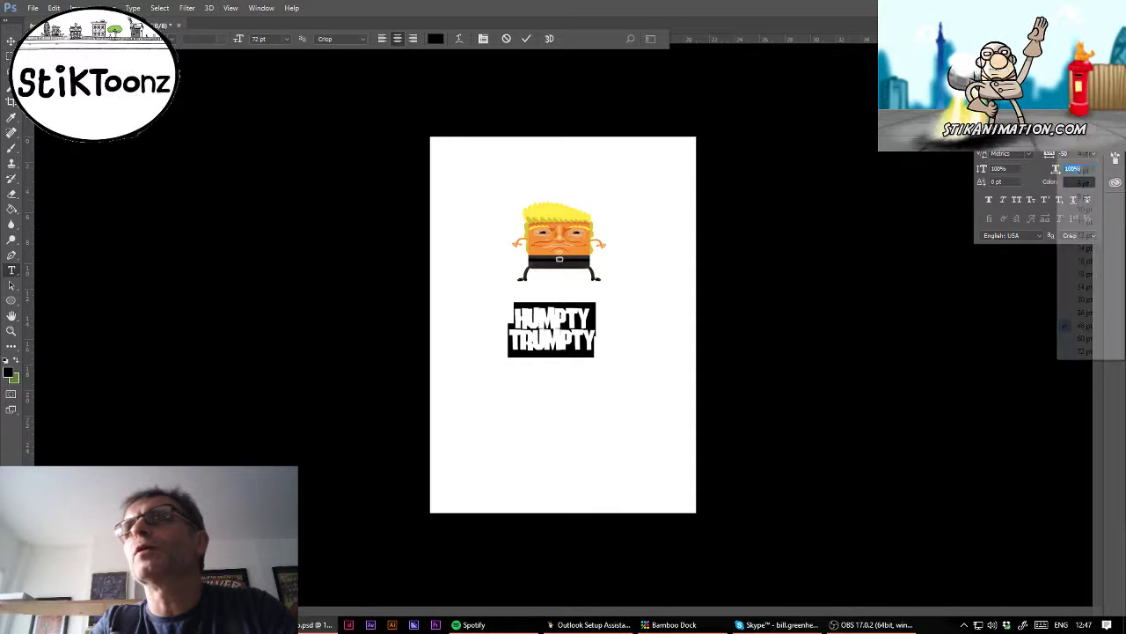
left_click(1093, 141)
left_click(1094, 141)
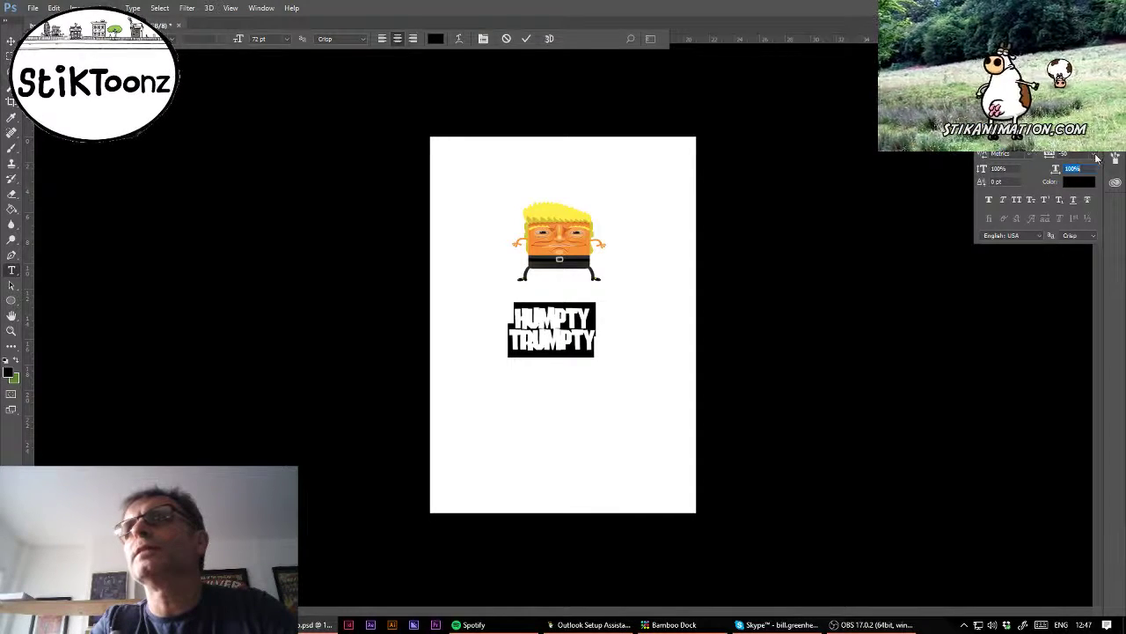
left_click(1094, 155)
left_click(1088, 206)
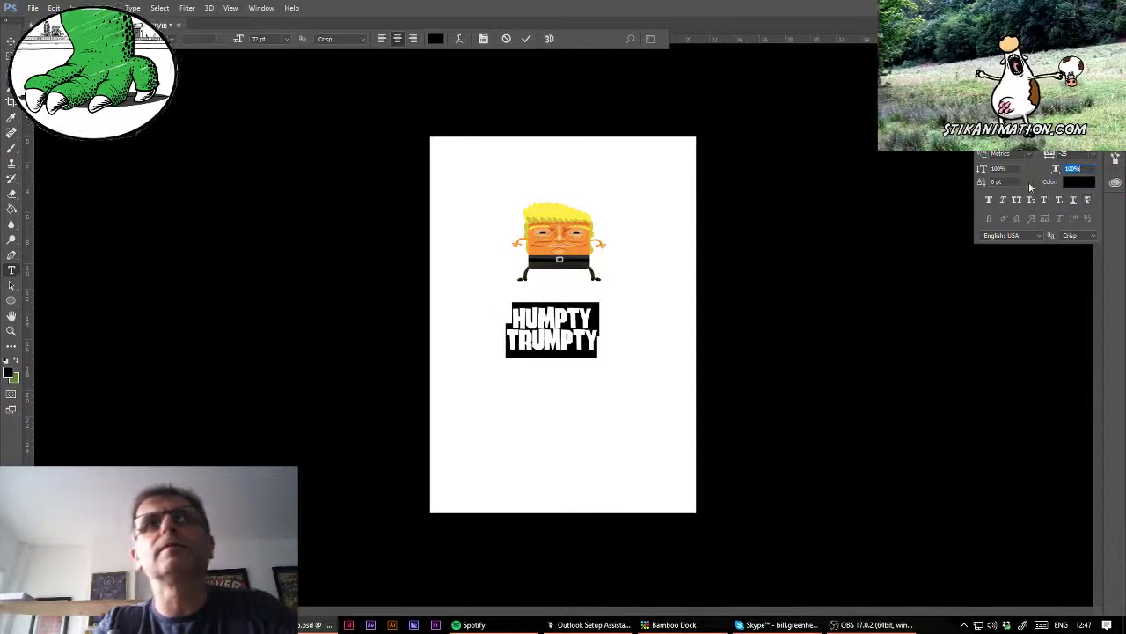
Step: Enlarge the title with Free Transform to about 252% width and 295% height, centring it across the page over the character's legs
left_click(54, 8)
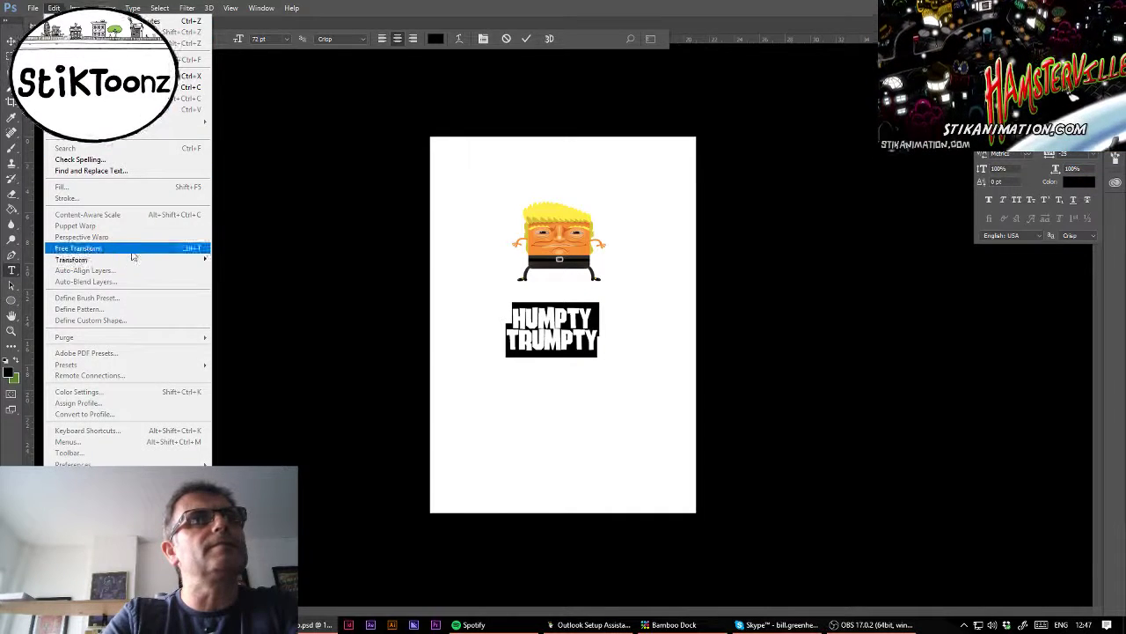
left_click(158, 248)
left_click_drag(599, 357, 698, 469)
left_click_drag(510, 461, 456, 463)
left_click_drag(617, 409, 599, 364)
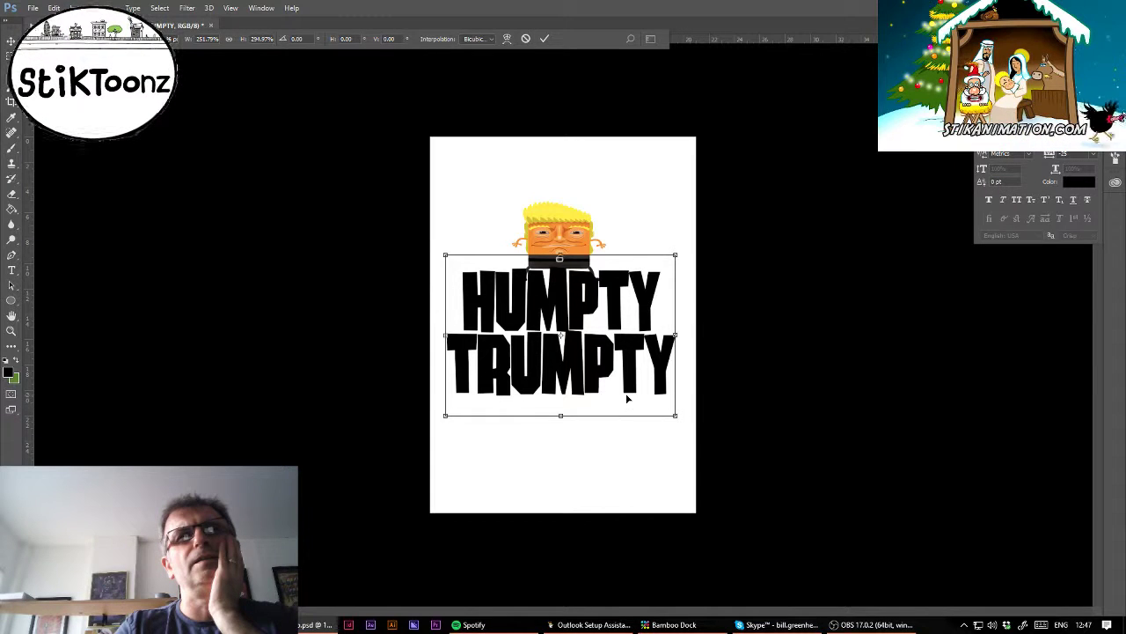
key("Return")
Step: Preview other fonts on the enlarged HUMPTY TRUMPTY title and keep the narrow, chunky typeface first among the recent fonts
key("t")
left_click_drag(670, 376, 387, 253)
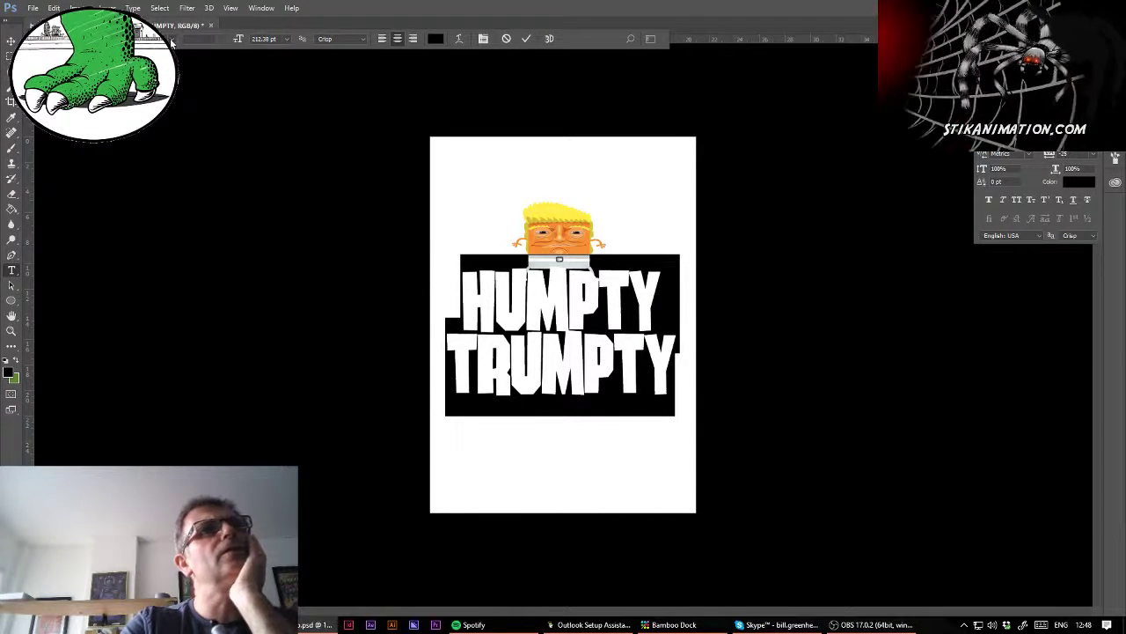
left_click(173, 41)
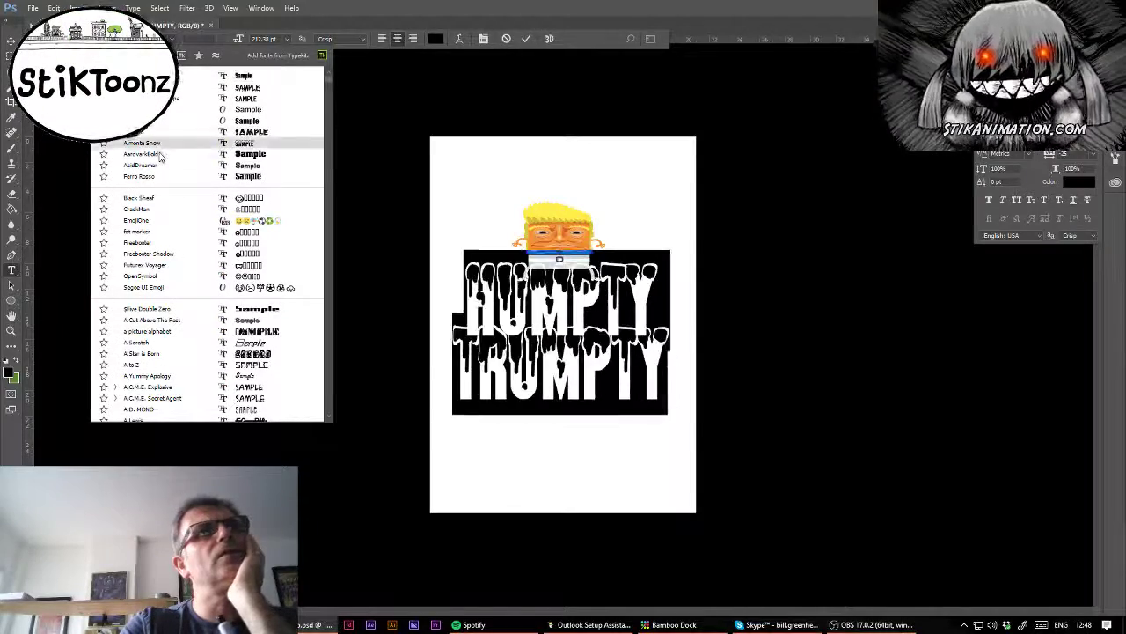
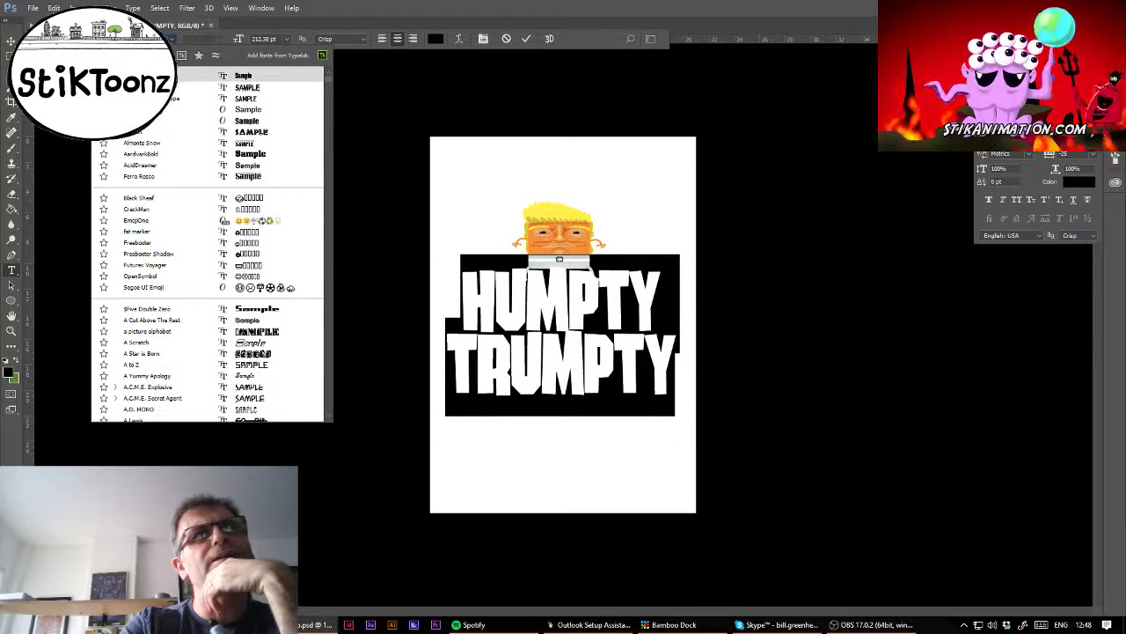
left_click(141, 76)
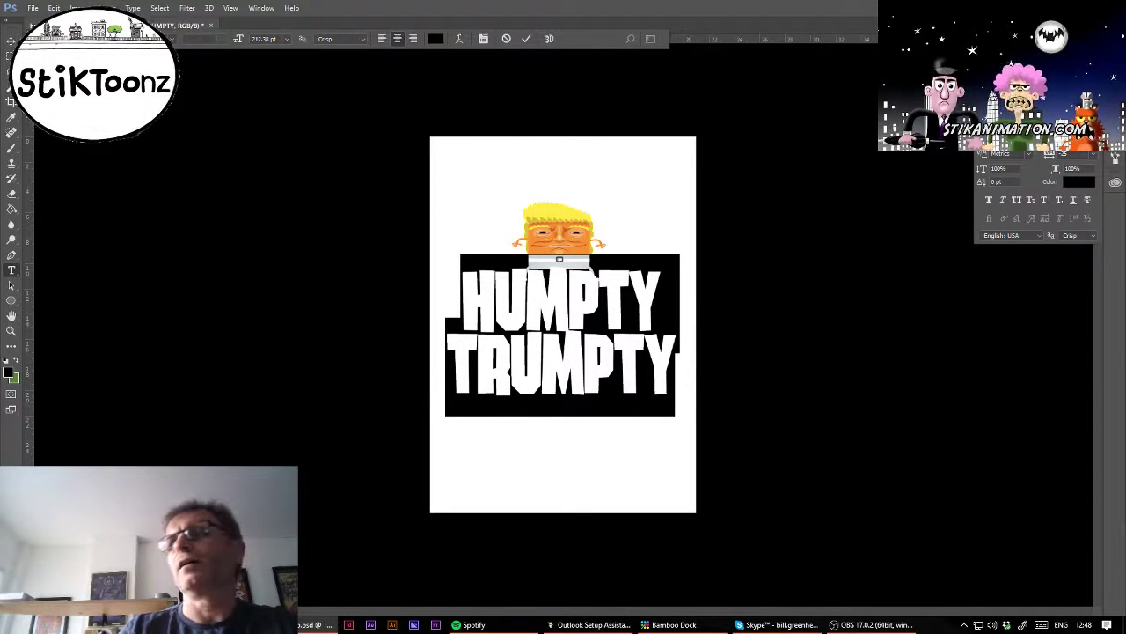
key("ctrl+Return")
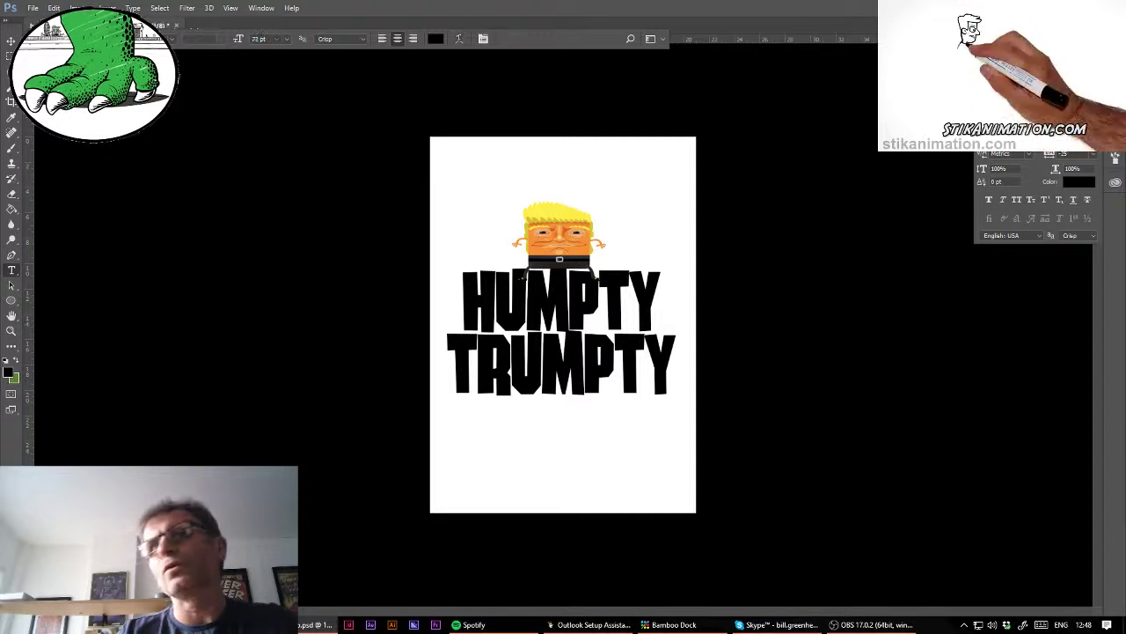
Step: Fill a rectangular selection behind the title, nearly as wide as the page, with coral red and hide the title and character
key("m")
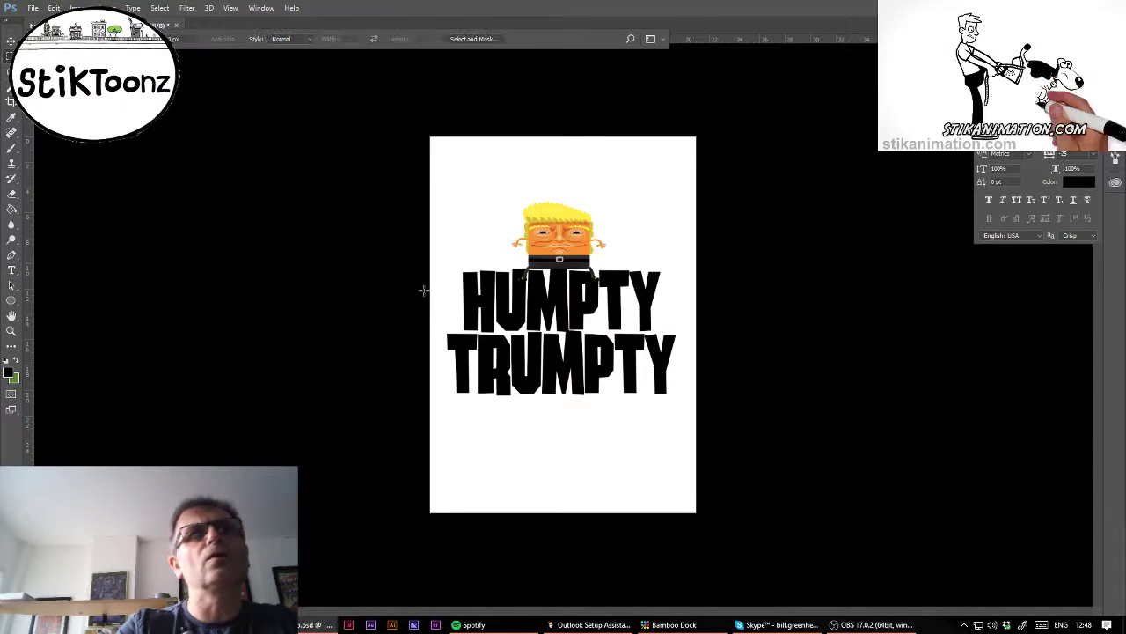
left_click_drag(424, 265, 660, 431)
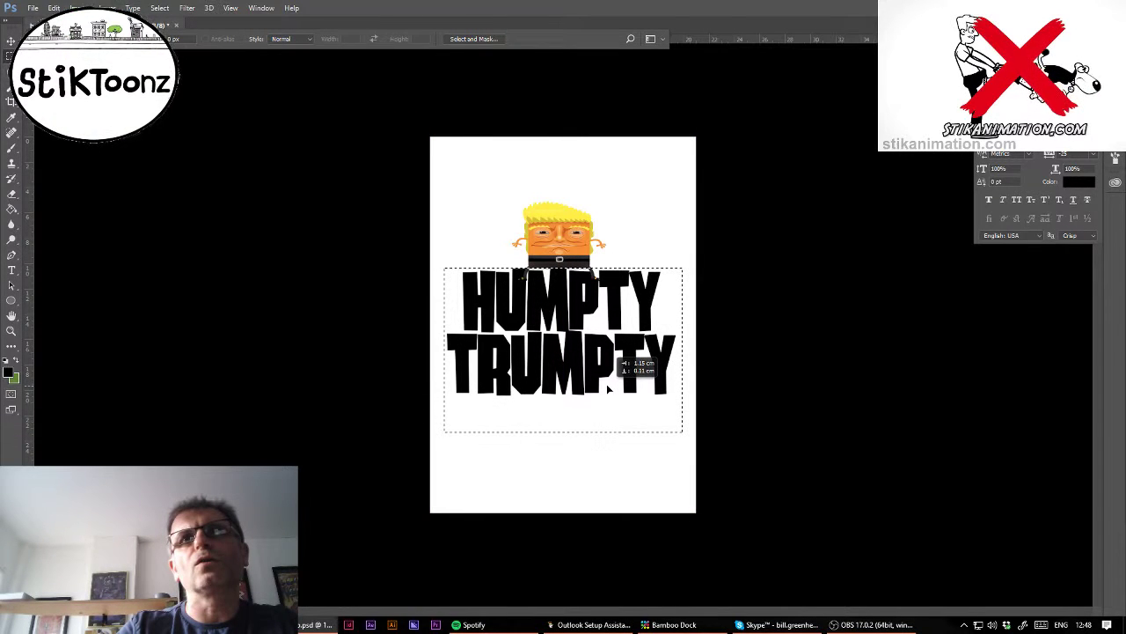
left_click_drag(607, 388, 608, 389)
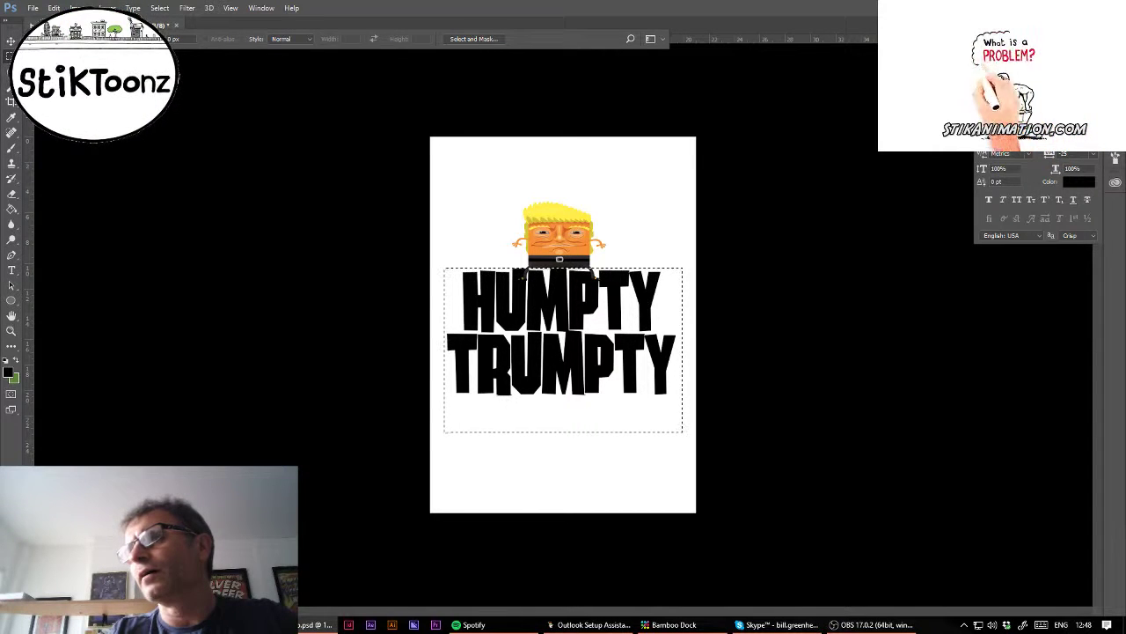
left_click(11, 209)
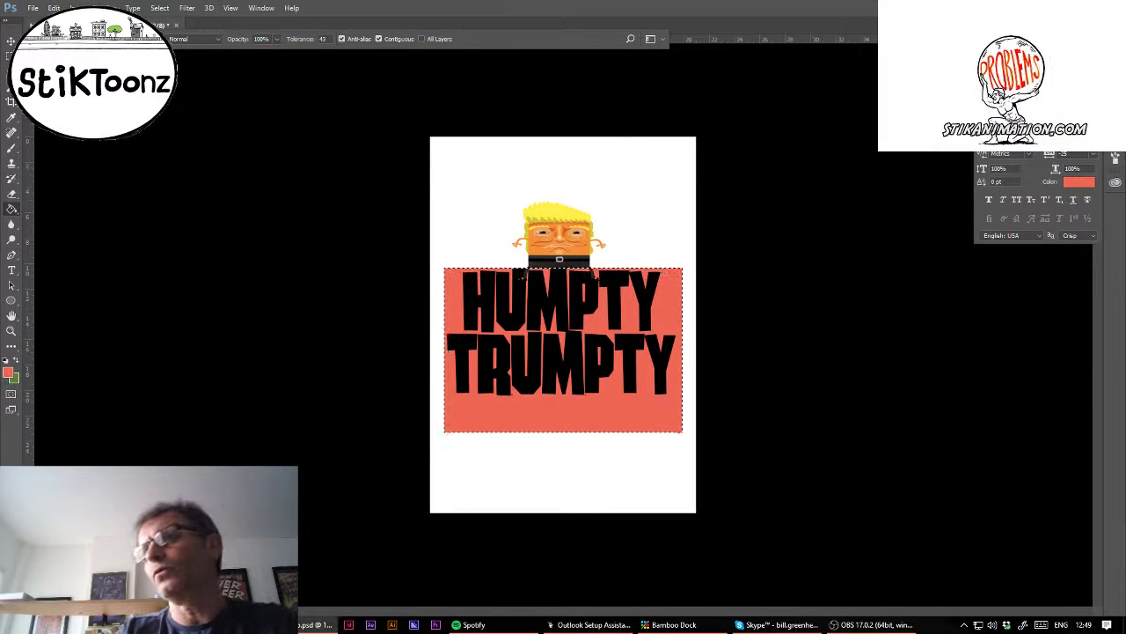
key("ctrl+z")
Step: Deselect the wall, lasso a small rounded brick near its upper-left corner and fill it with dark red at 30% opacity
key("z")
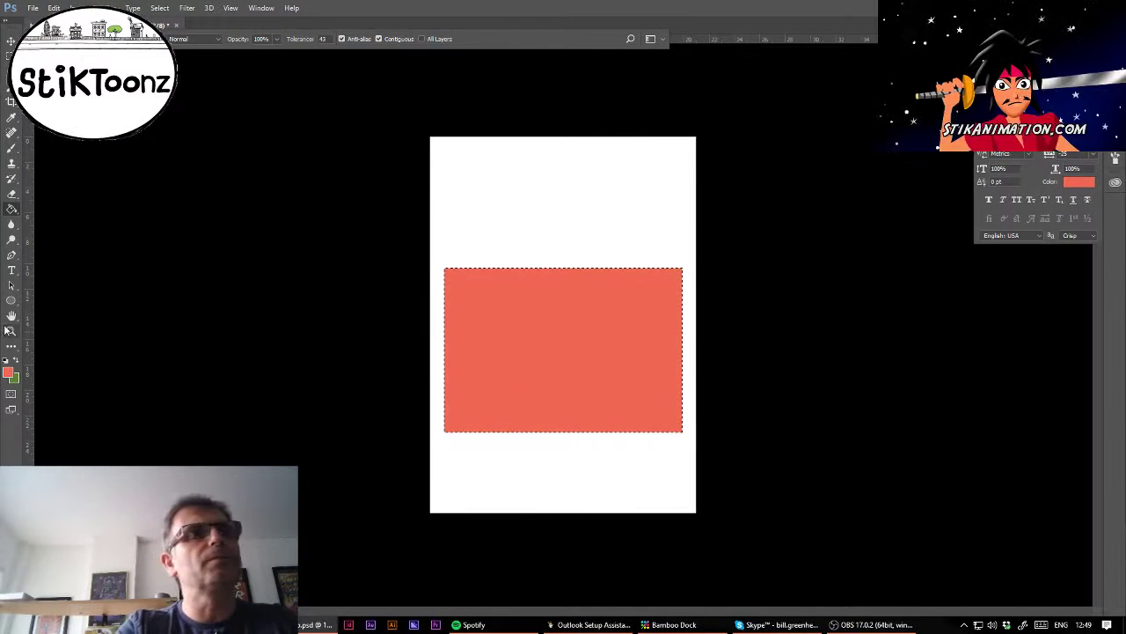
left_click_drag(494, 296, 520, 301)
key("ctrl+d")
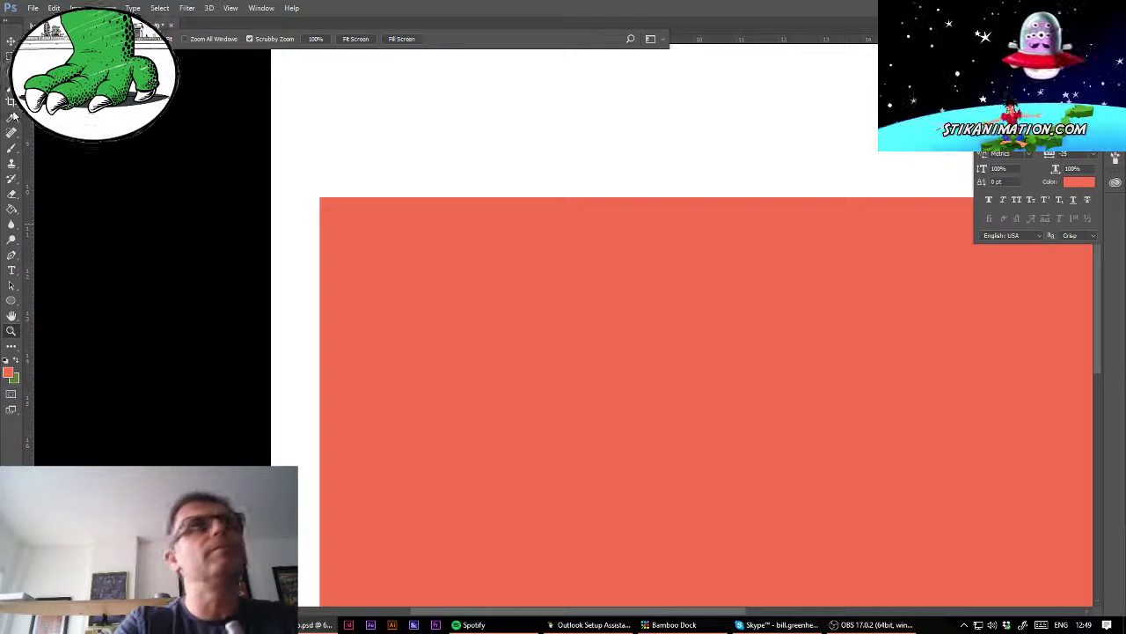
key("m")
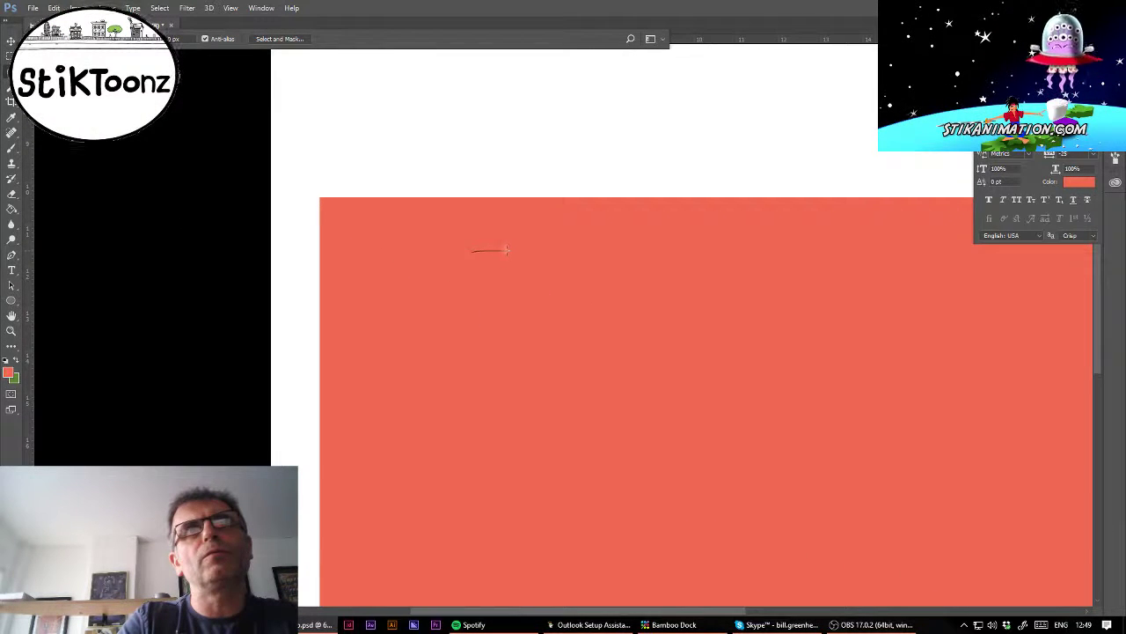
mouse_move(508, 251)
left_mouse_down()
mouse_move(520, 261)
mouse_move(510, 279)
mouse_move(470, 279)
mouse_move(458, 258)
left_mouse_up()
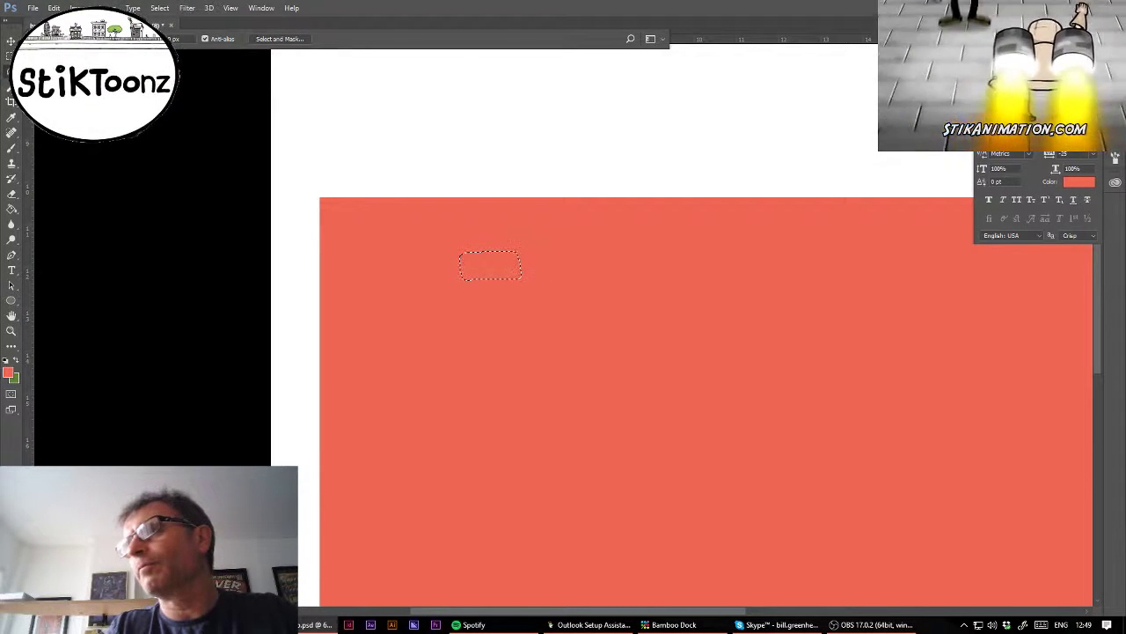
left_click(13, 210)
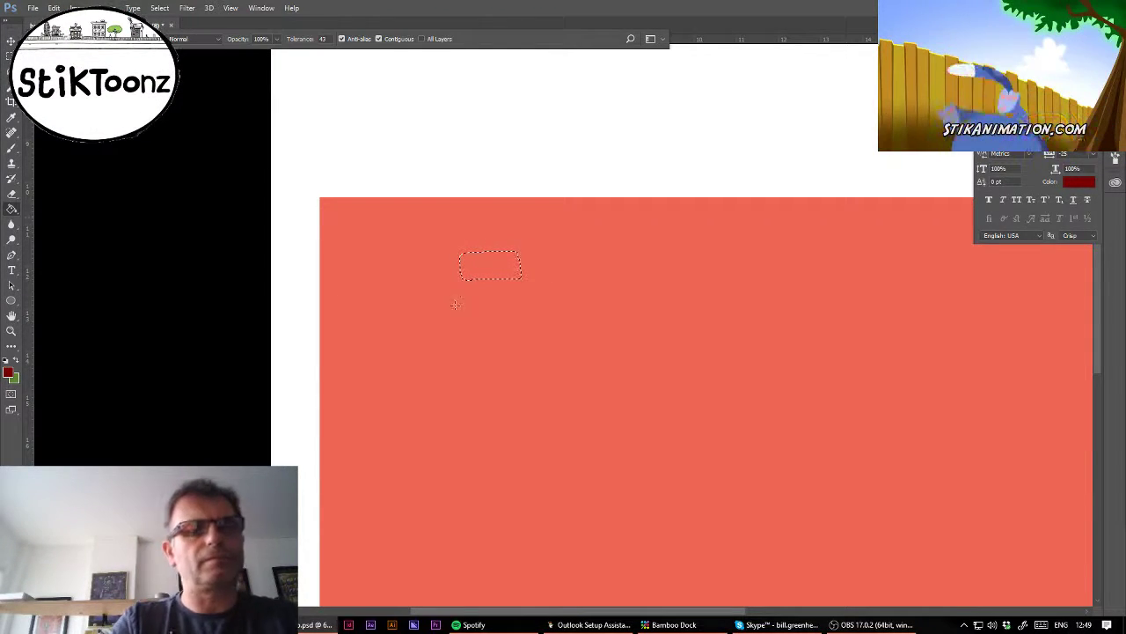
left_click(489, 266)
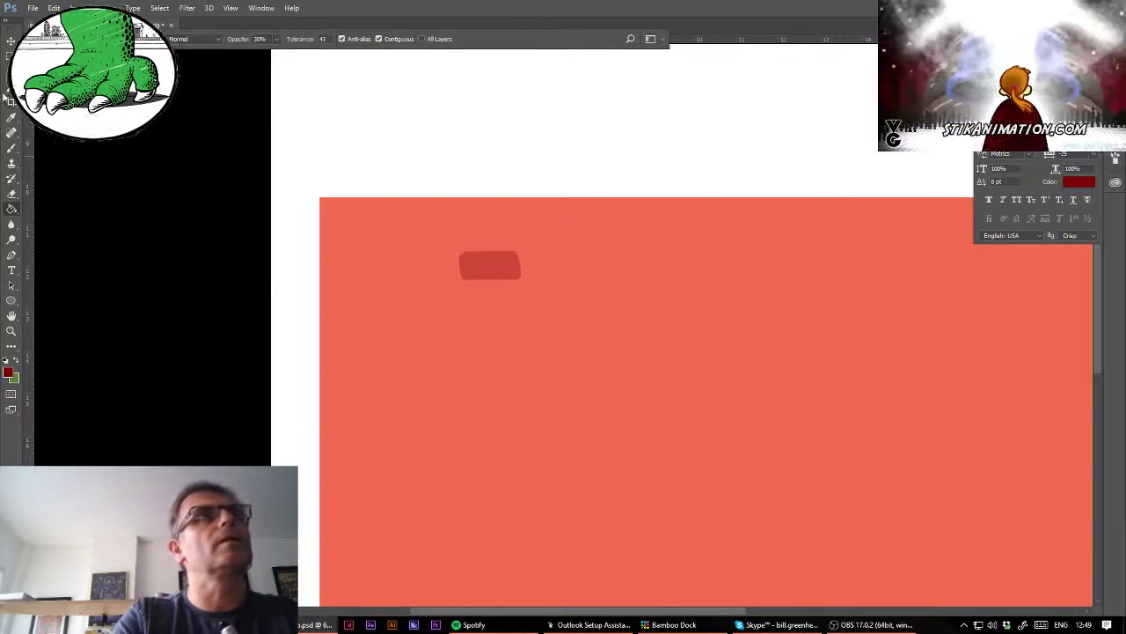
Step: Lasso a second brick below the first, offset half a brick to the right, and fill it with reddish brown at 30% opacity
key("l")
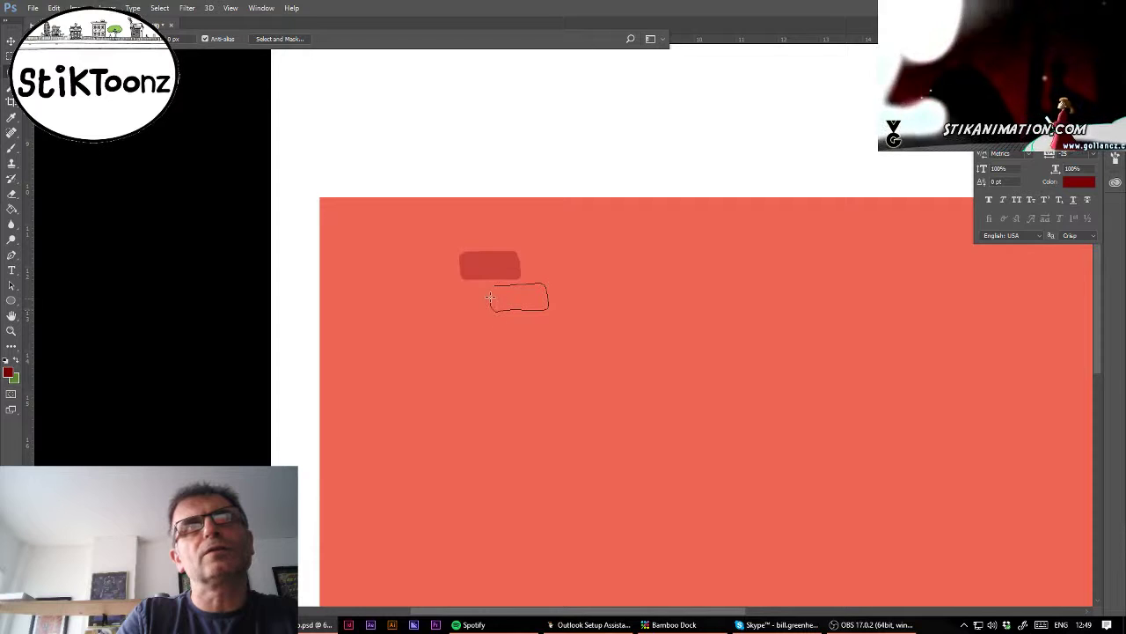
left_click_drag(493, 286, 491, 285)
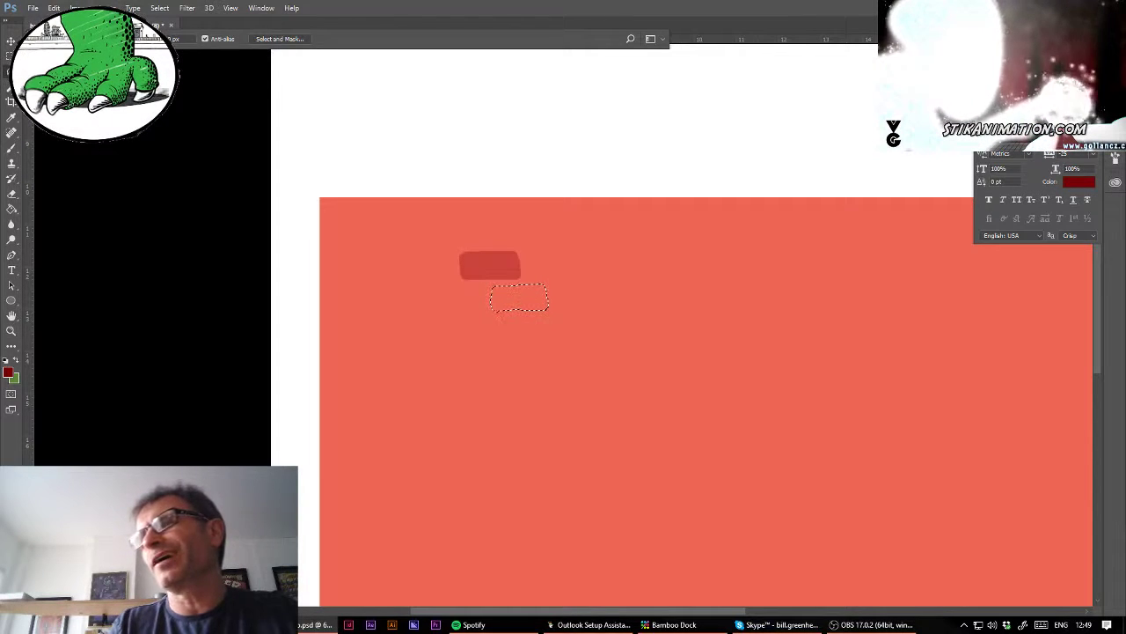
key("g")
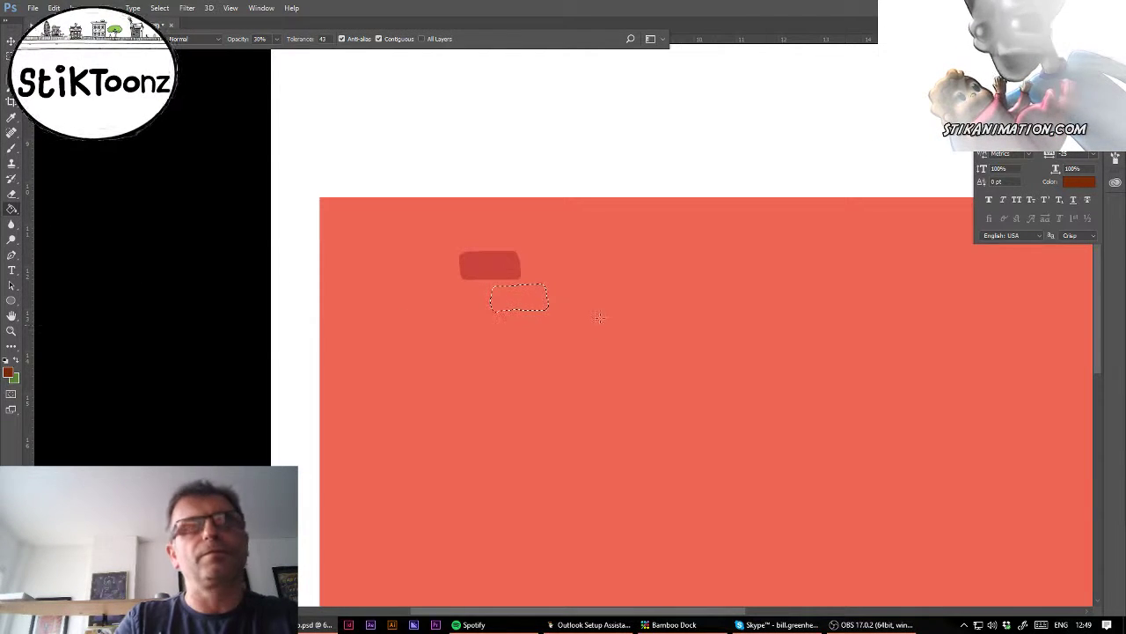
left_click(531, 303)
key("ctrl+d")
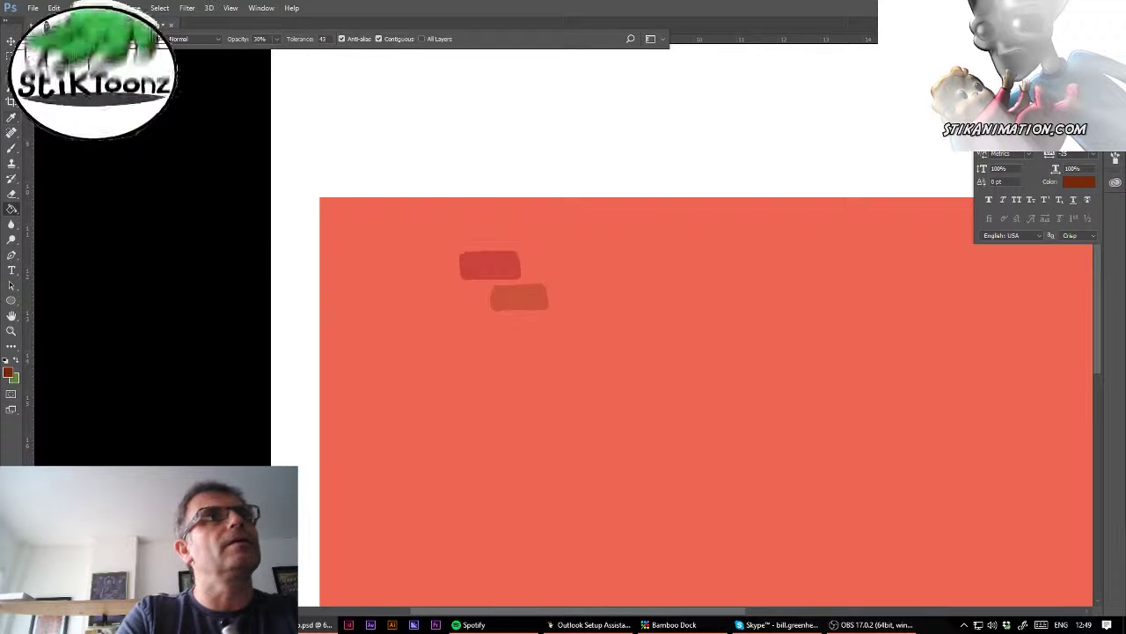
Step: Lasso a brick beside the dark red one in the upper row and fill it with orange-brown at 30% opacity
key("l")
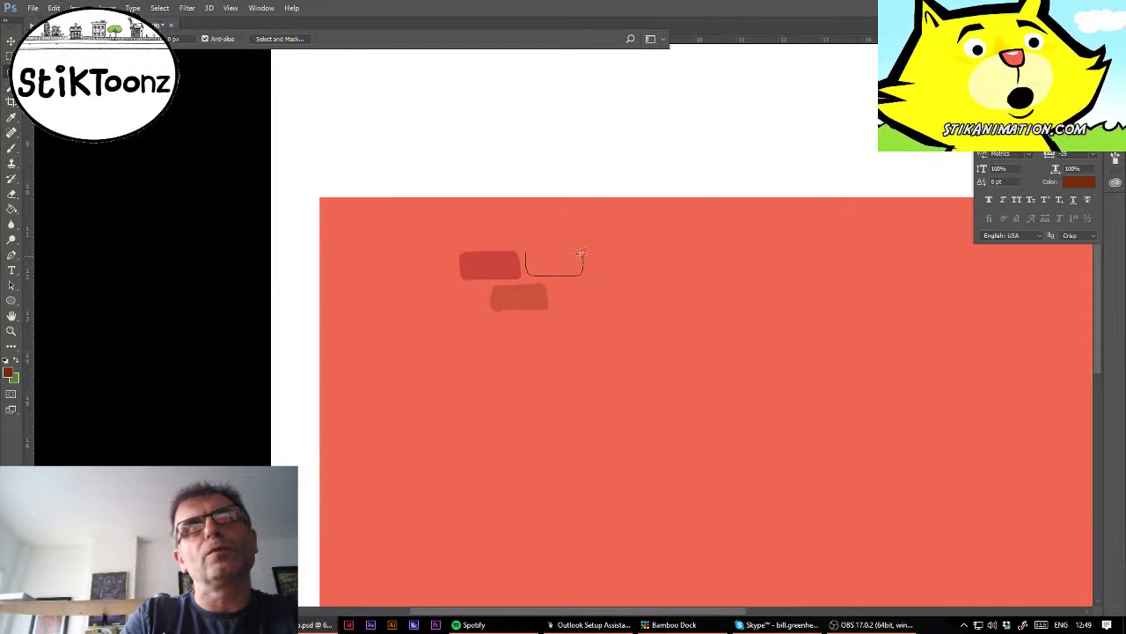
left_click_drag(580, 253, 528, 258)
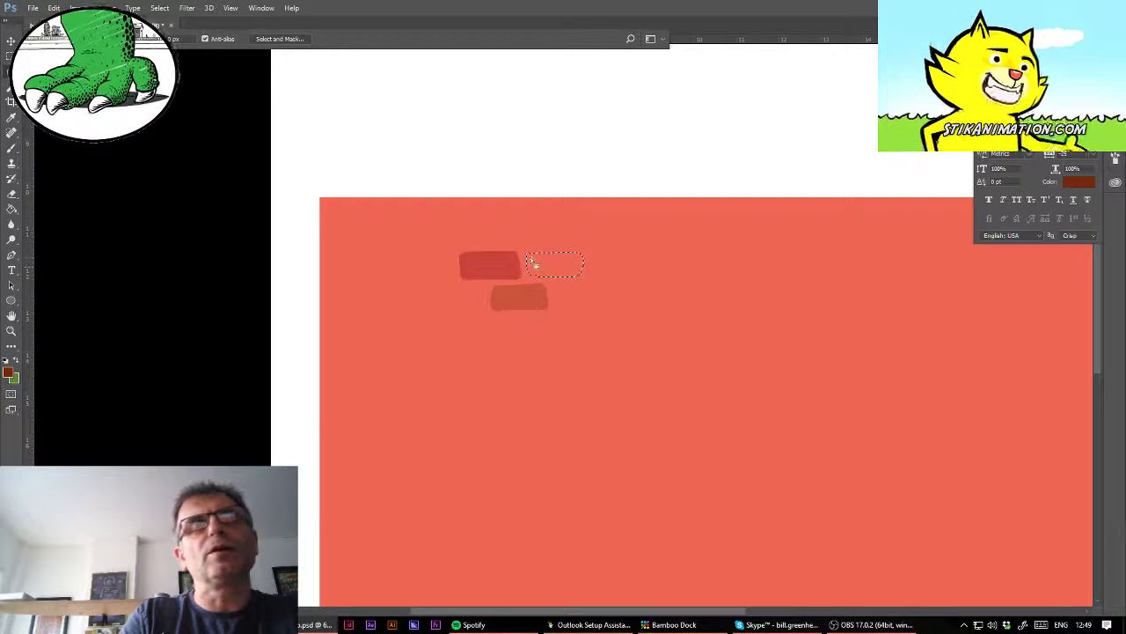
key("shift")
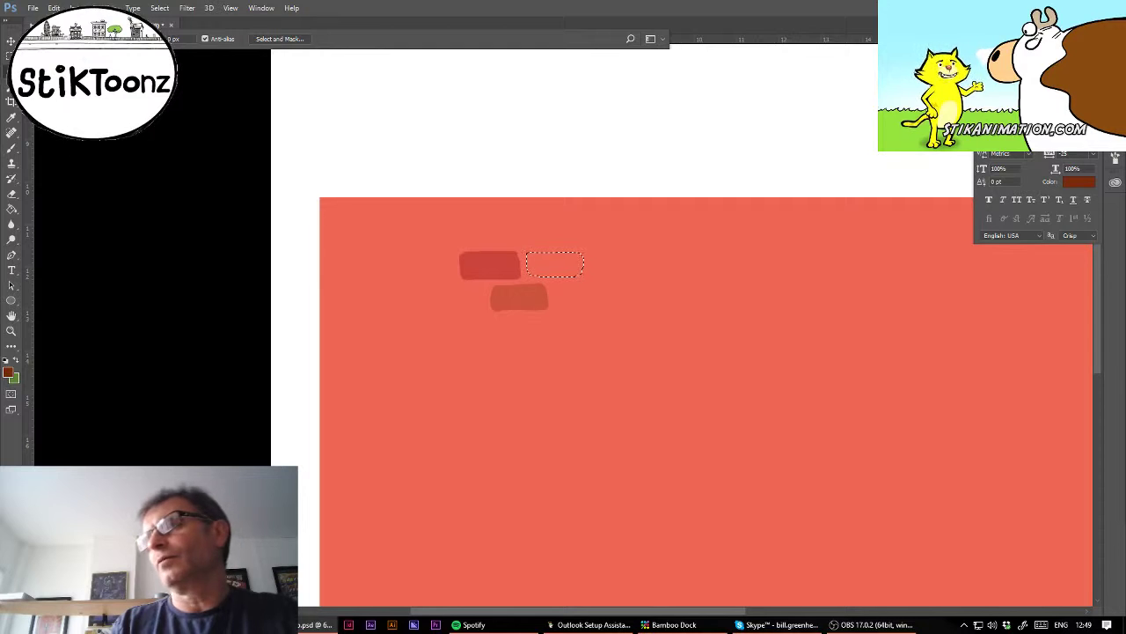
left_click(11, 209)
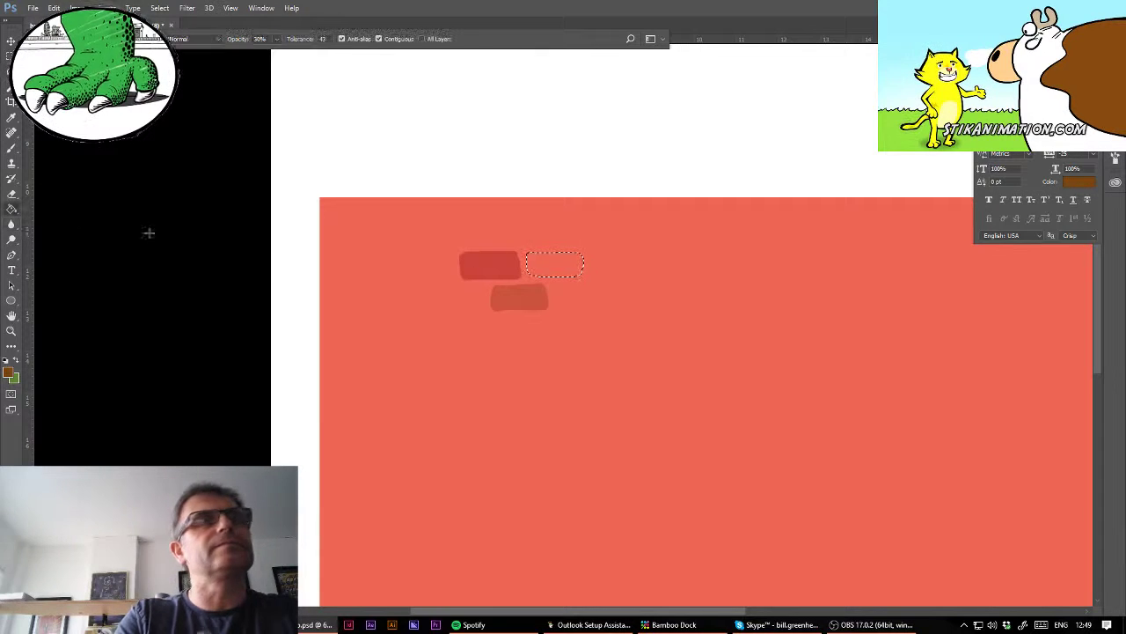
left_click(567, 269)
Step: Add a second brick to the lower row with the Lasso and fill it with crimson at 30% opacity
key("l")
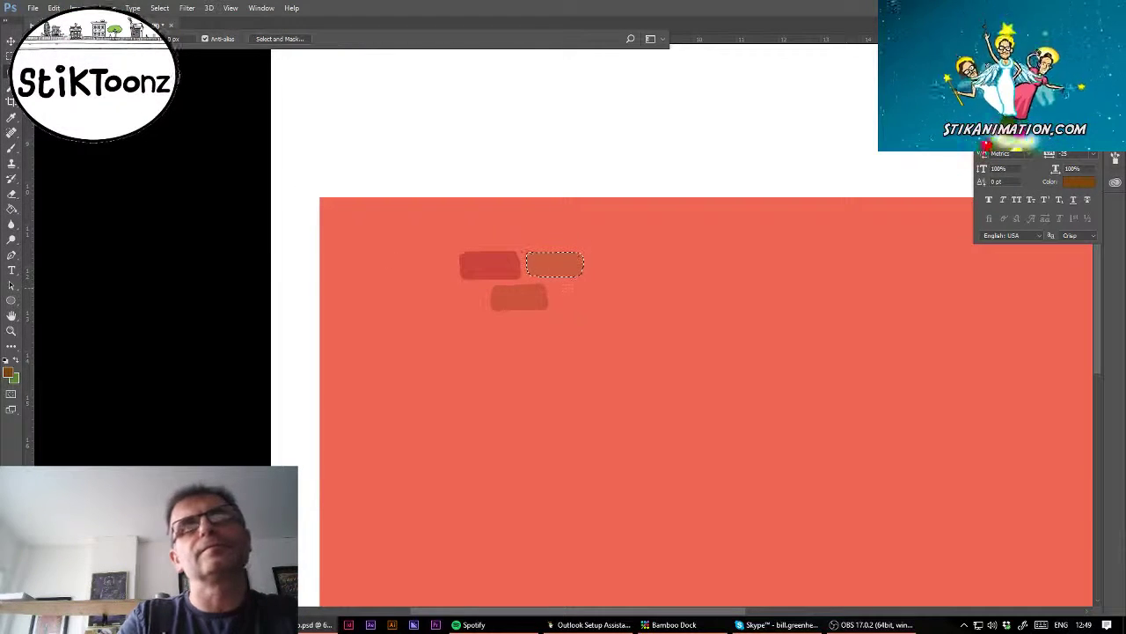
left_click_drag(555, 286, 578, 285)
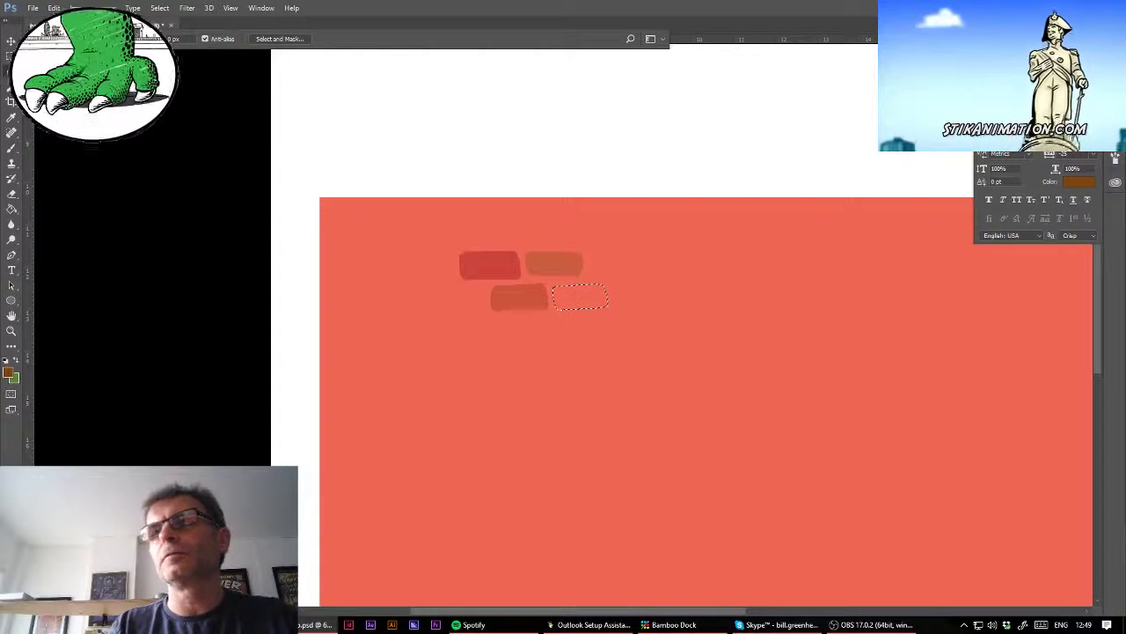
left_click(11, 209)
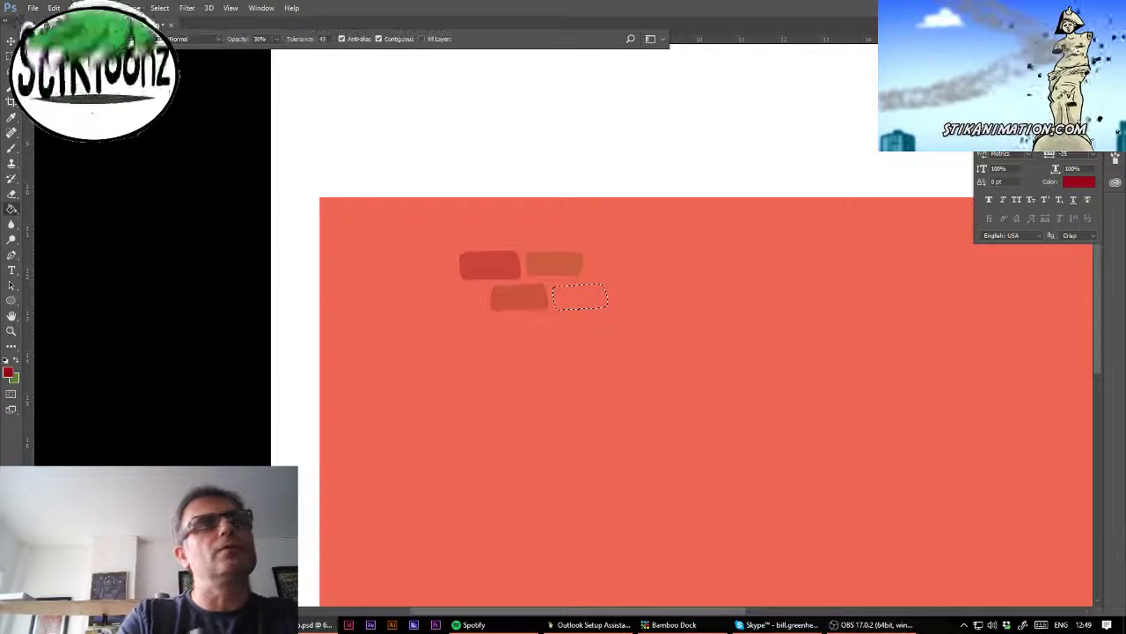
left_click(571, 290)
Step: Start a third row with two lassoed bricks filled with light orange-brown at 30% opacity, and deselect them
key("l")
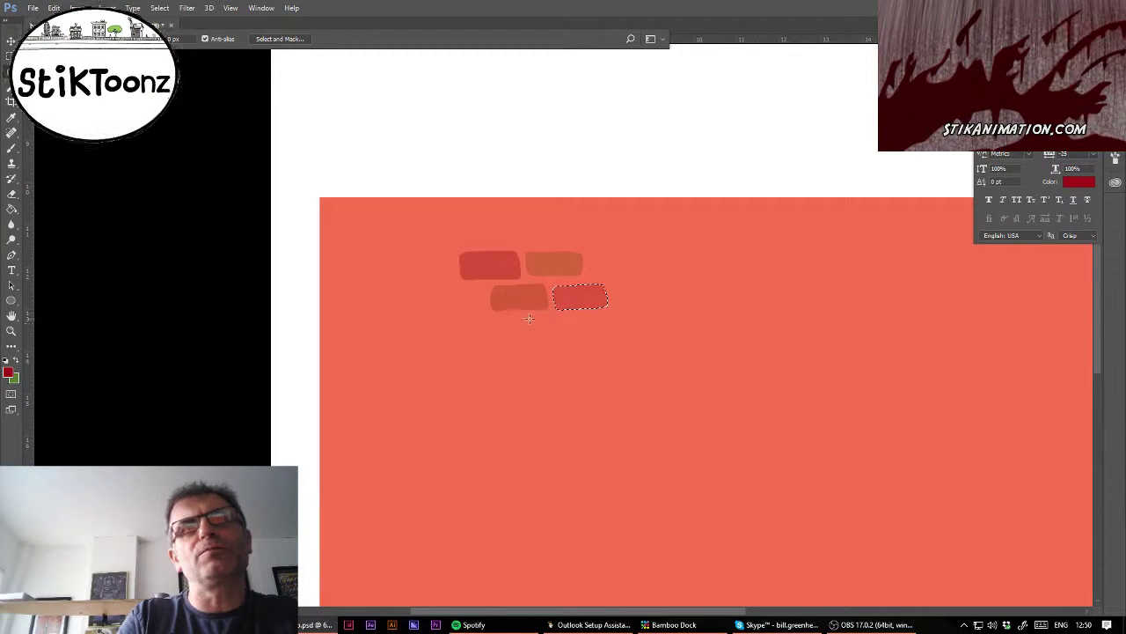
mouse_move(471, 319)
left_mouse_down()
mouse_move(516, 316)
mouse_move(514, 339)
mouse_move(471, 341)
mouse_move(470, 319)
mouse_move(528, 340)
mouse_move(572, 339)
mouse_move(576, 315)
mouse_move(525, 318)
left_mouse_up()
key("shift")
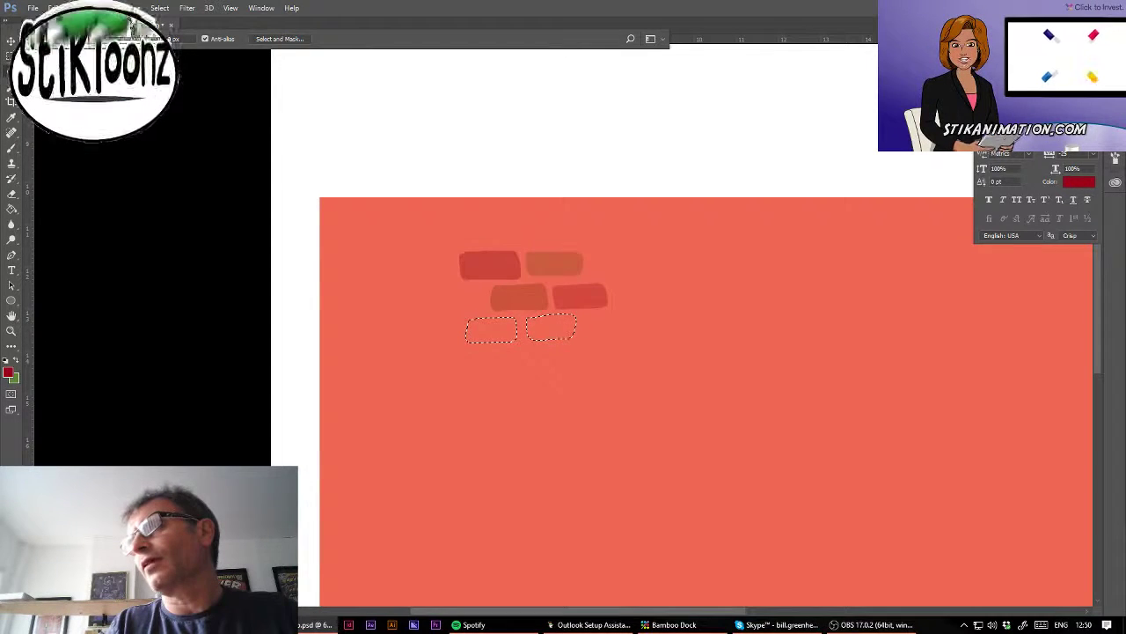
left_click(519, 298)
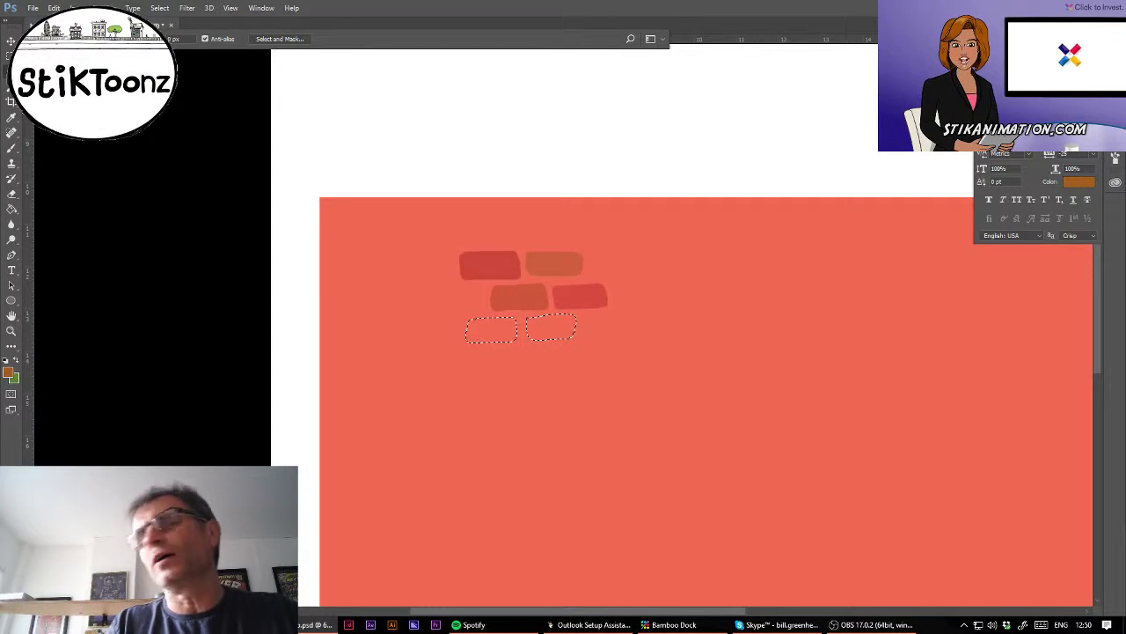
left_click(12, 209)
left_click(491, 330)
left_click(550, 328)
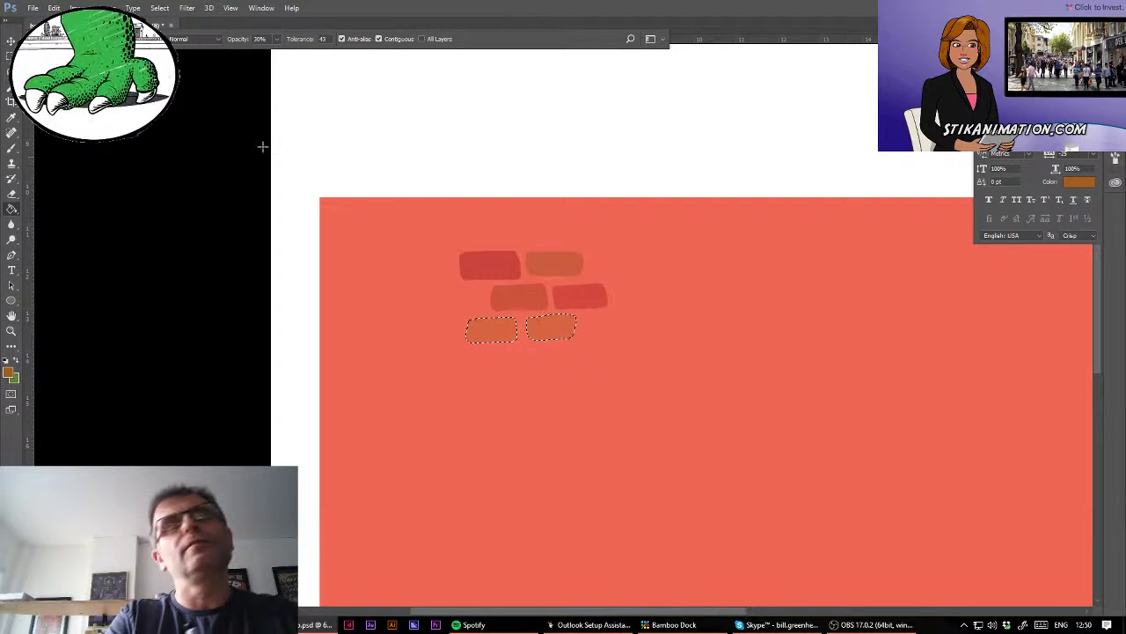
key("ctrl+d")
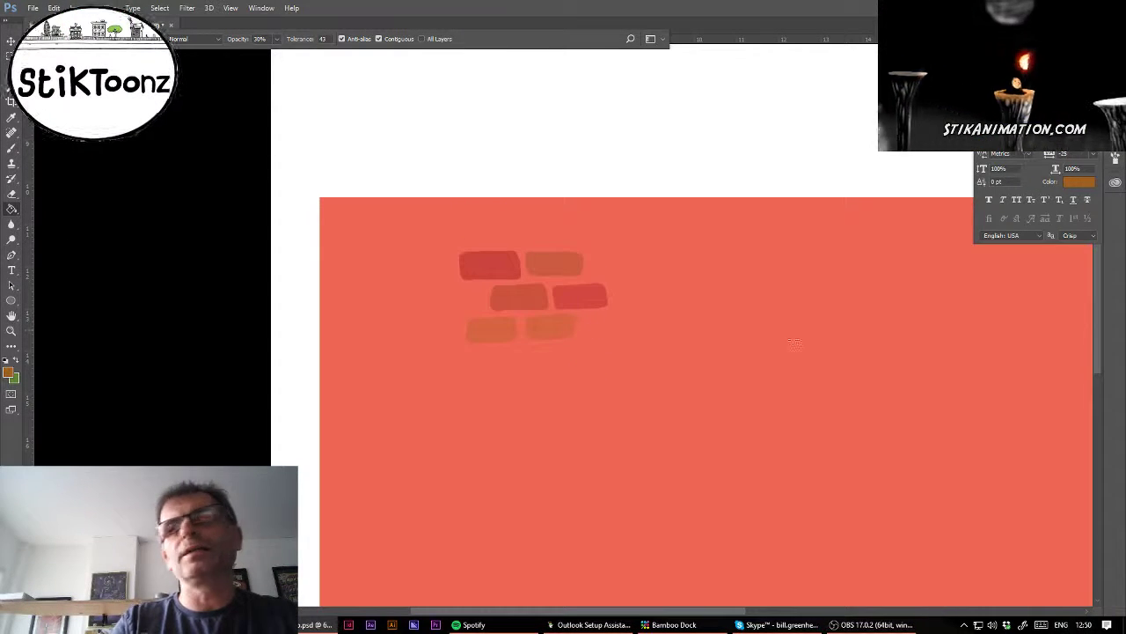
Step: Lasso a third, shorter brick at the right end of the third row and fill it with yellow at 30% opacity
key("l")
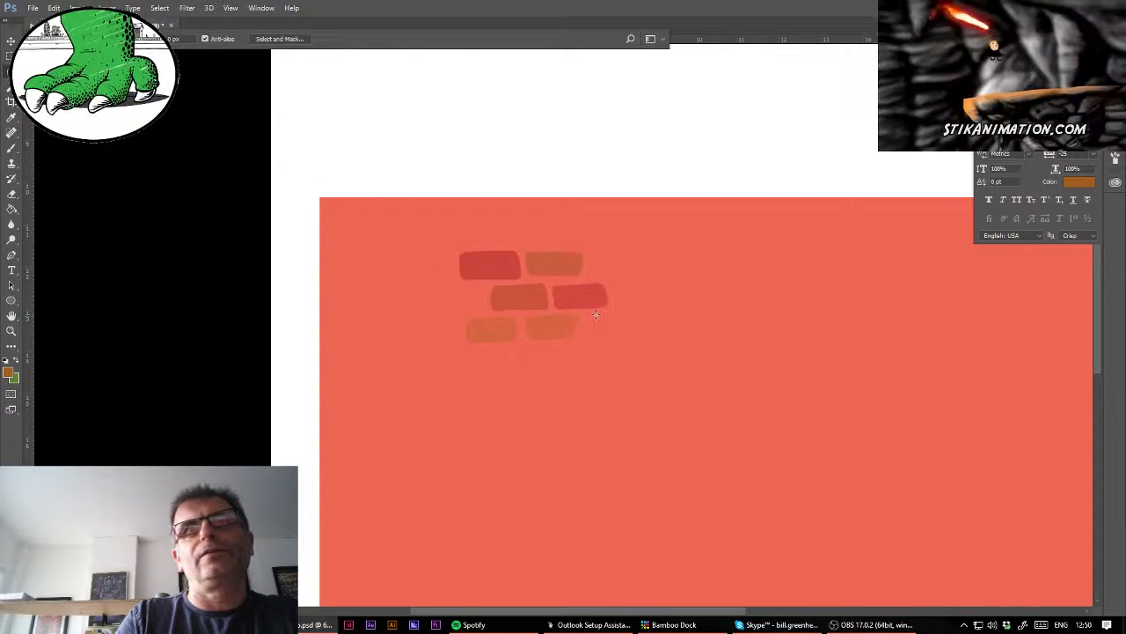
mouse_move(613, 332)
left_mouse_down()
mouse_move(623, 323)
mouse_move(604, 310)
left_mouse_up()
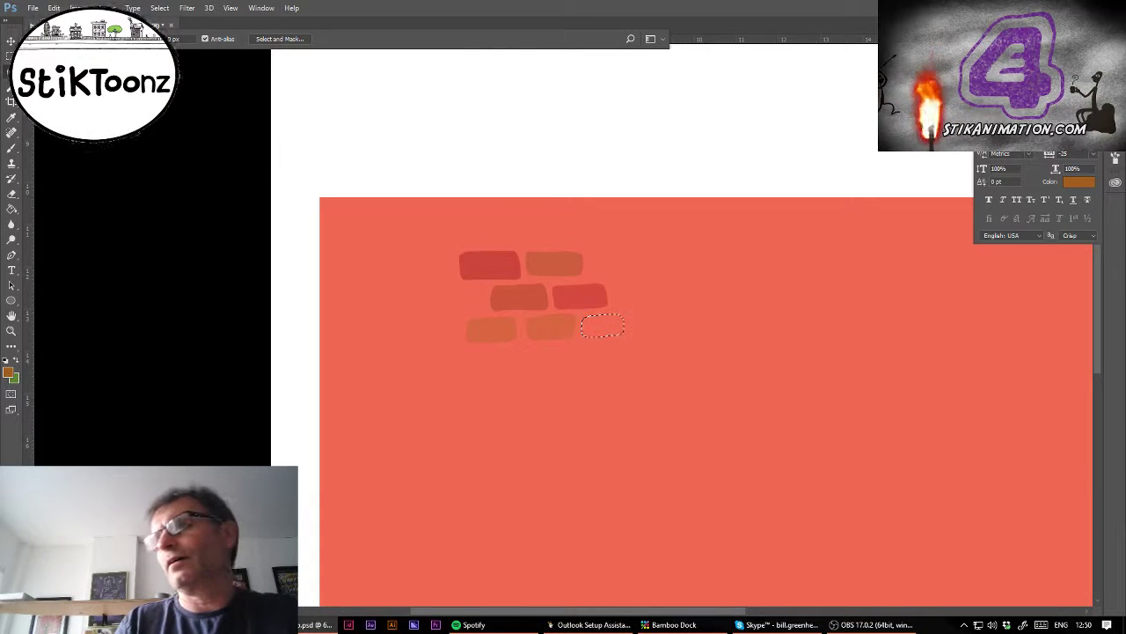
left_click(11, 208)
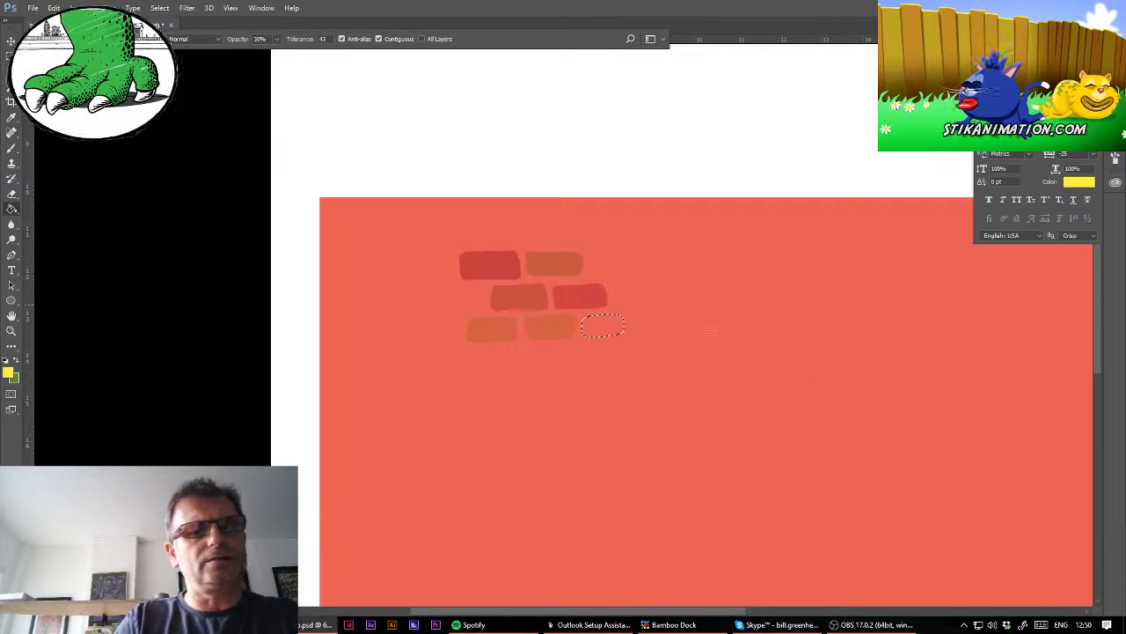
left_click(601, 331)
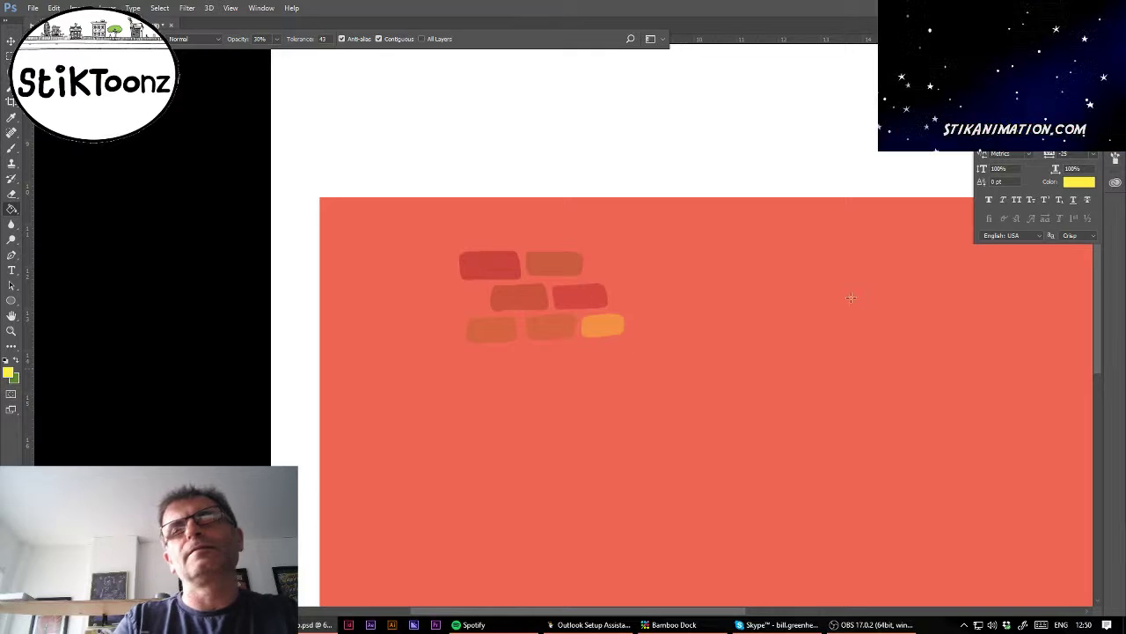
Step: Lasso a brick at the right end of the middle row and fill it with reddish brown at 40% opacity
key("l")
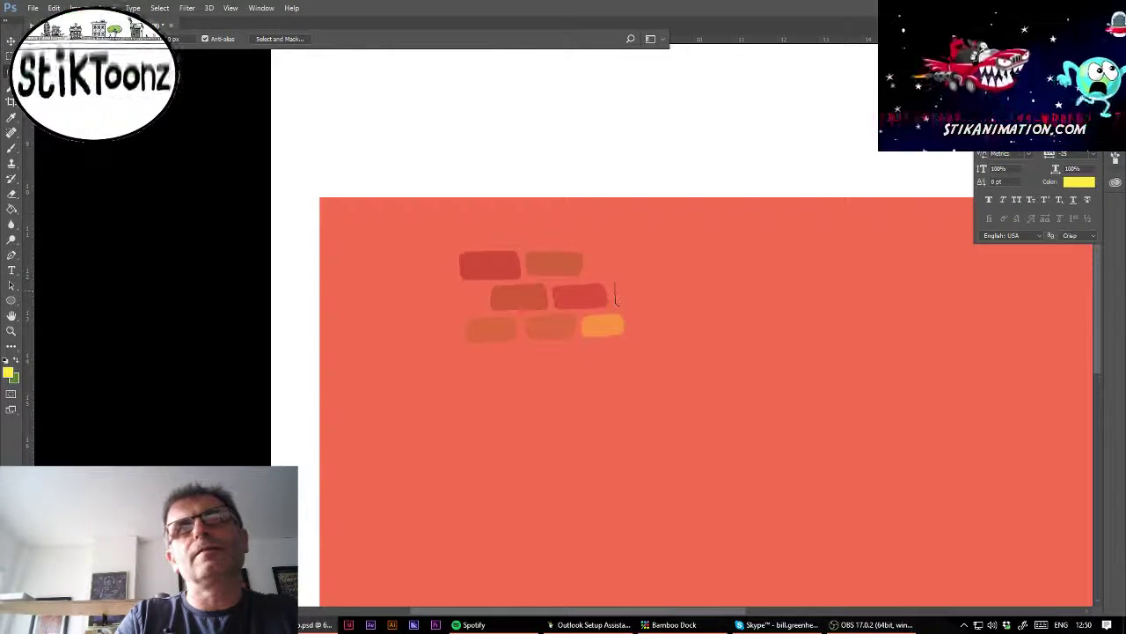
mouse_move(615, 303)
left_mouse_down()
mouse_move(658, 295)
mouse_move(652, 286)
mouse_move(617, 285)
left_mouse_up()
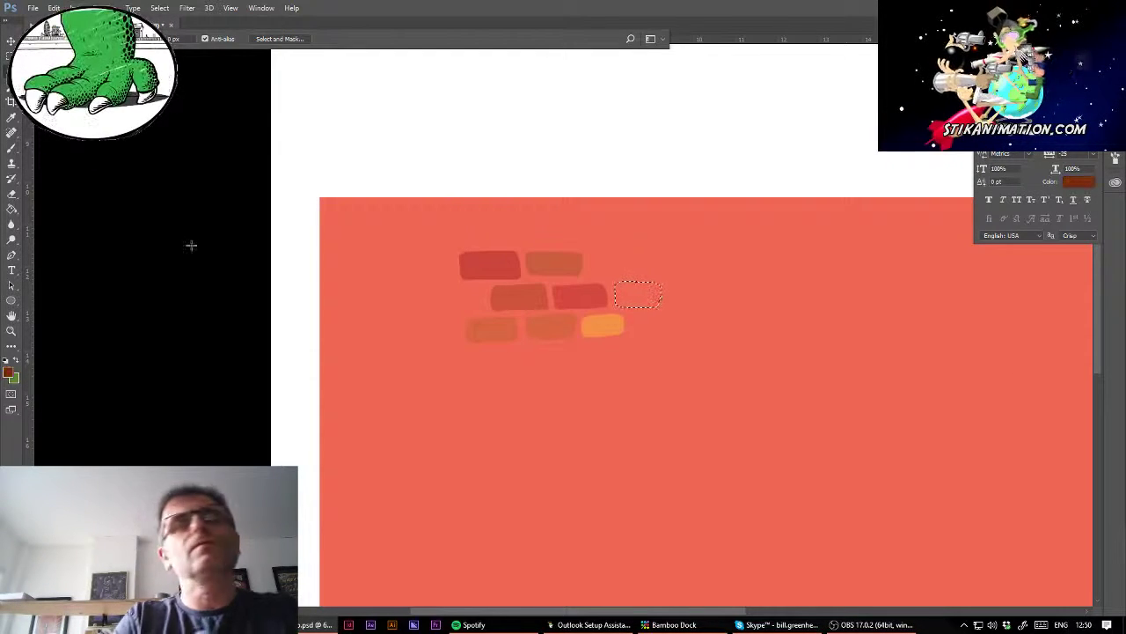
left_click(12, 209)
left_click(638, 294)
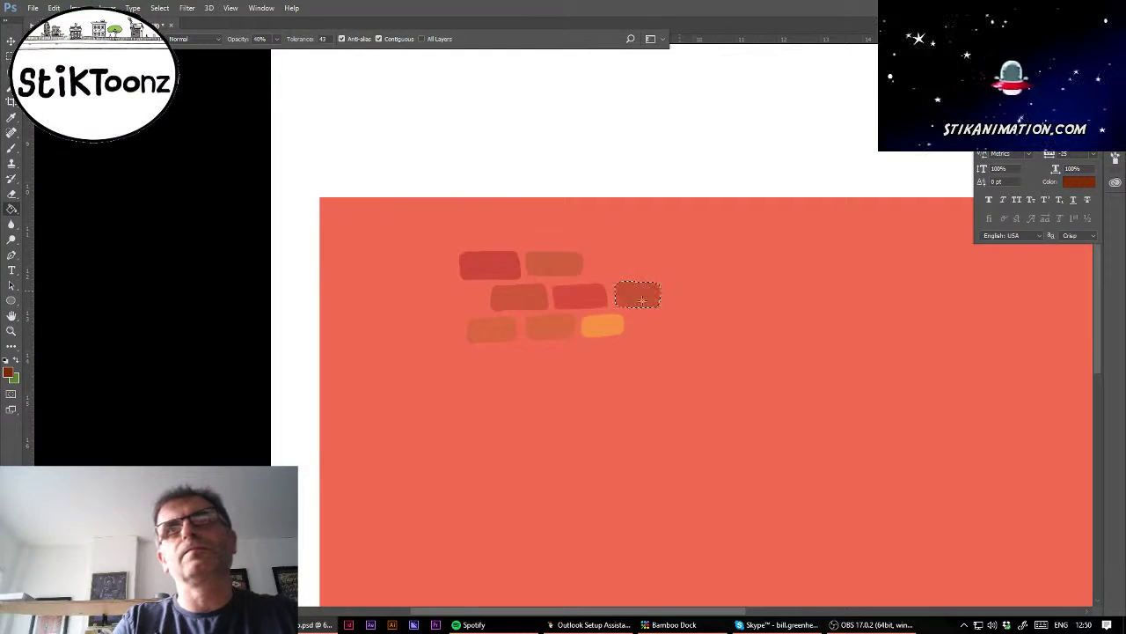
key("ctrl+d")
Step: Add a third, dark red brick to the top row at 40% opacity and tint the yellow brick with the same colour
key("l")
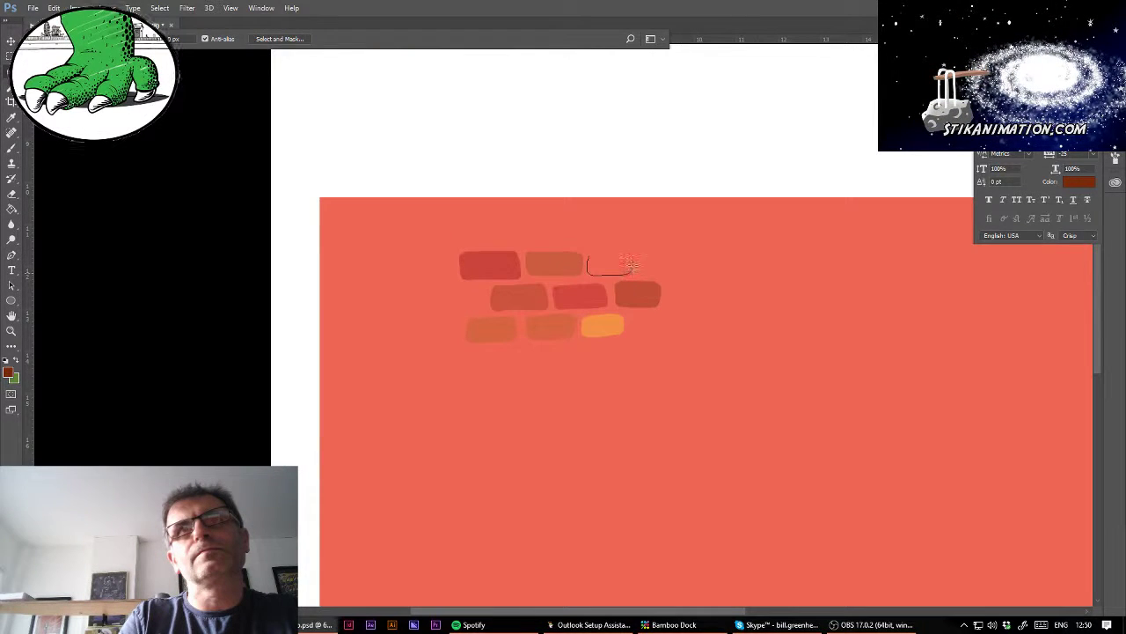
left_click_drag(597, 254, 599, 254)
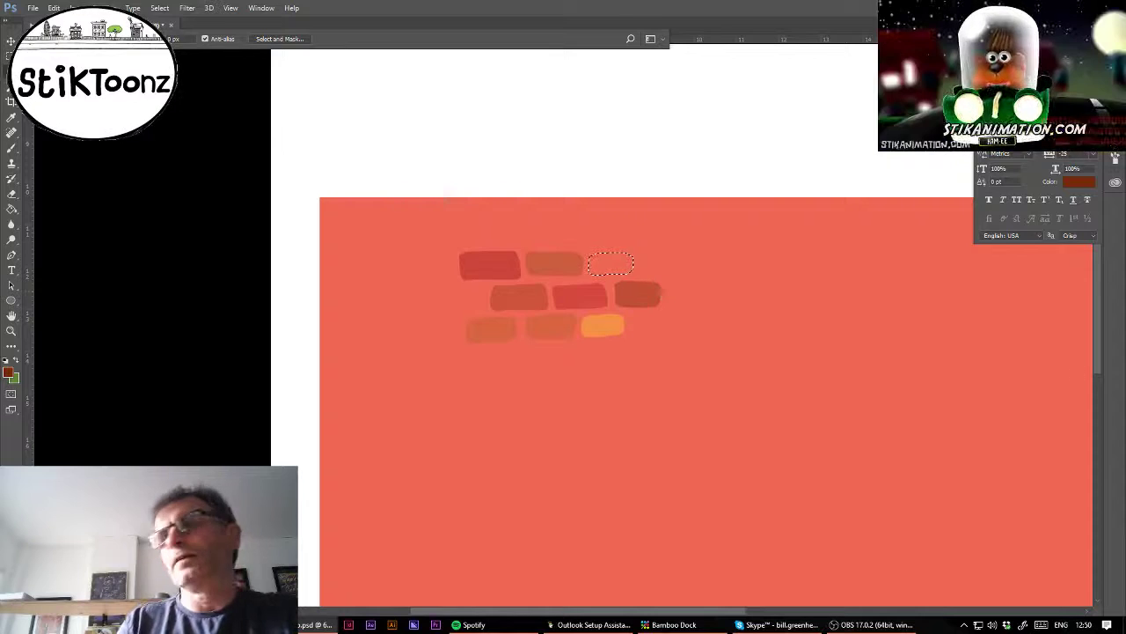
key("g")
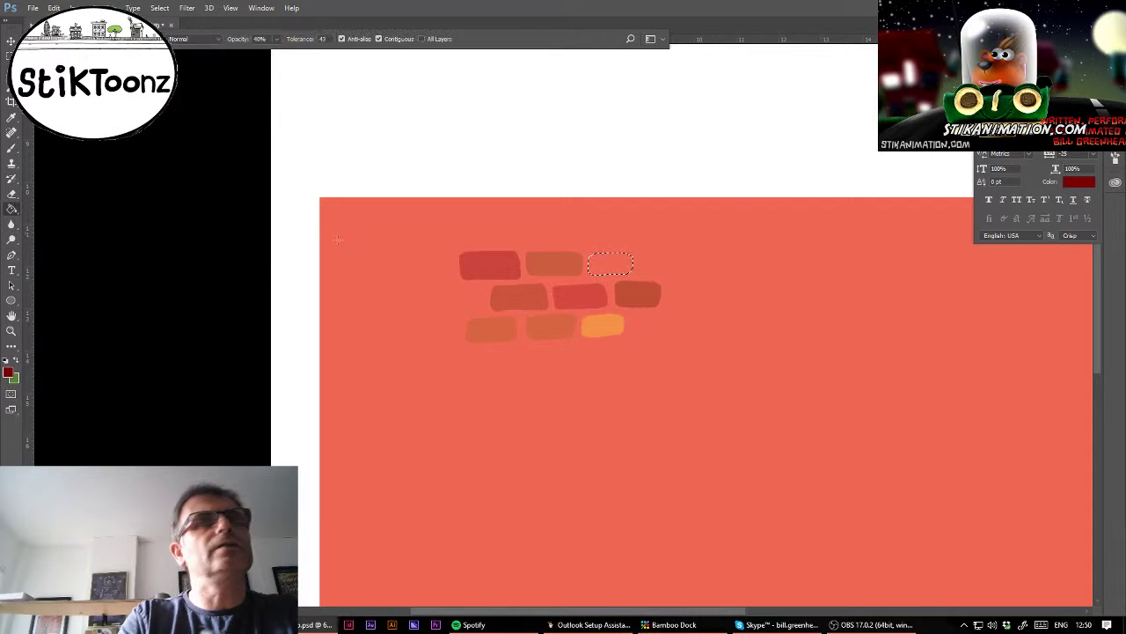
left_click(627, 268)
key("ctrl+d")
left_click(601, 332)
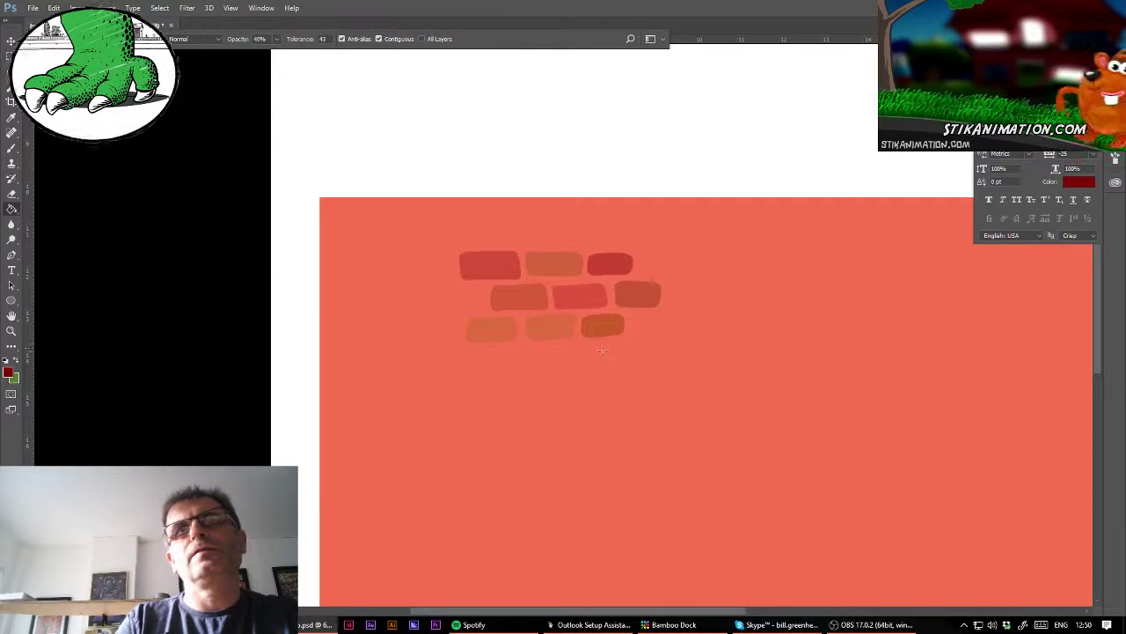
Step: Duplicate the nine-brick cluster repeatedly to the right, extending its three rows past the right edge of the red wall
scroll(563, 325, "down", 5)
scroll(564, 325, "up", 2)
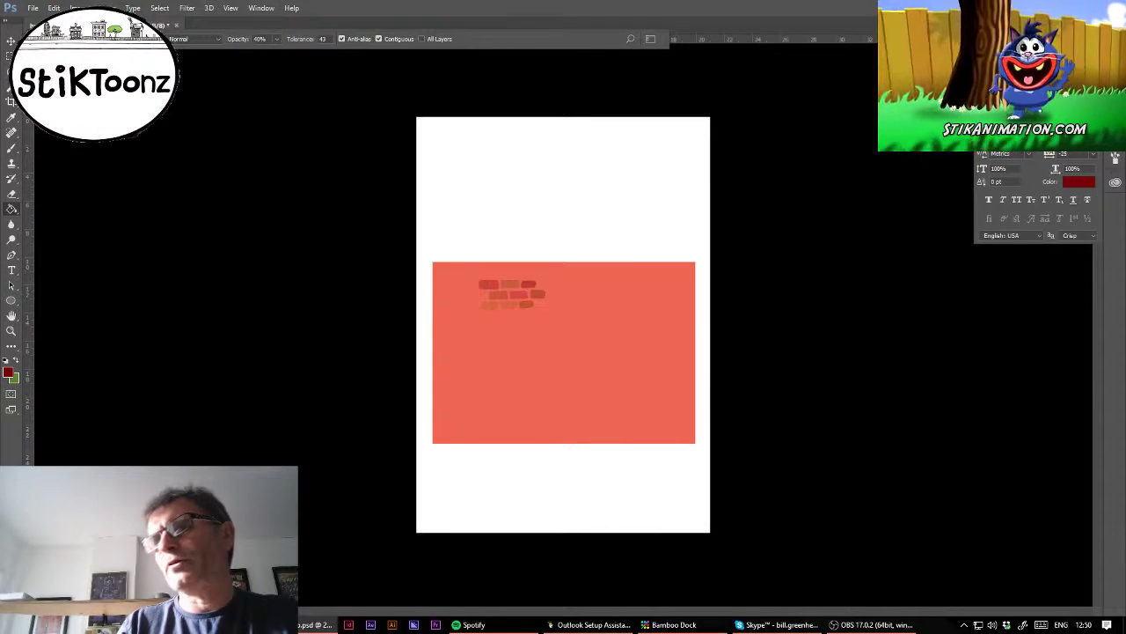
left_click_drag(567, 359, 716, 352)
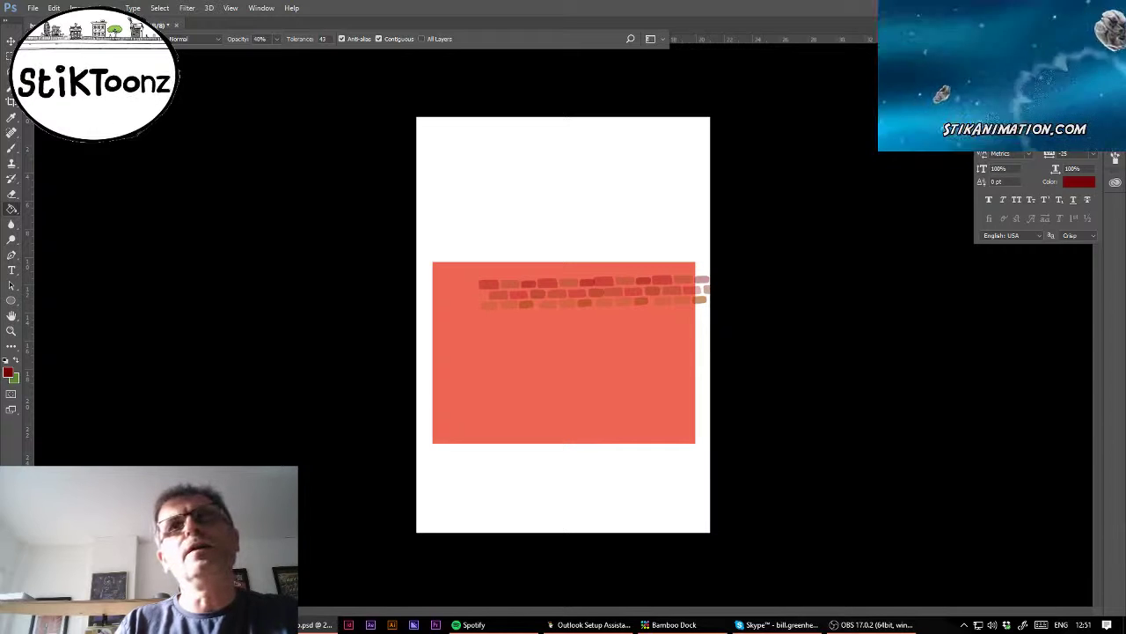
Step: Move the three brick rows to the wall's upper left corner and rotate them slightly so they run level
left_click_drag(675, 312, 700, 319)
left_click_drag(669, 361, 627, 352)
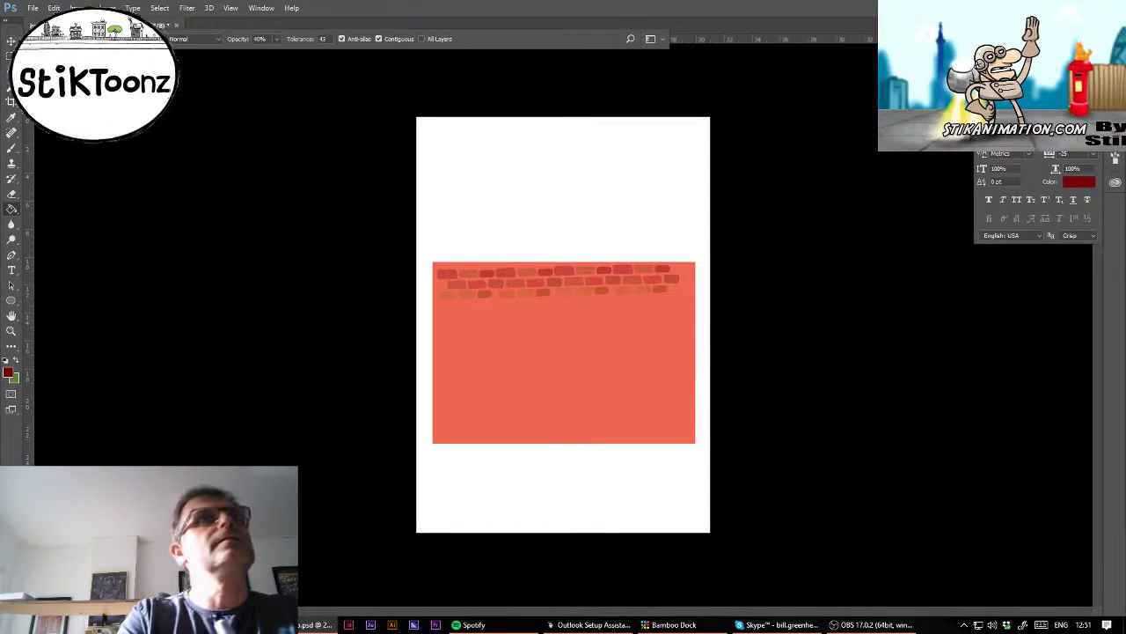
left_click(53, 8)
left_click(113, 248)
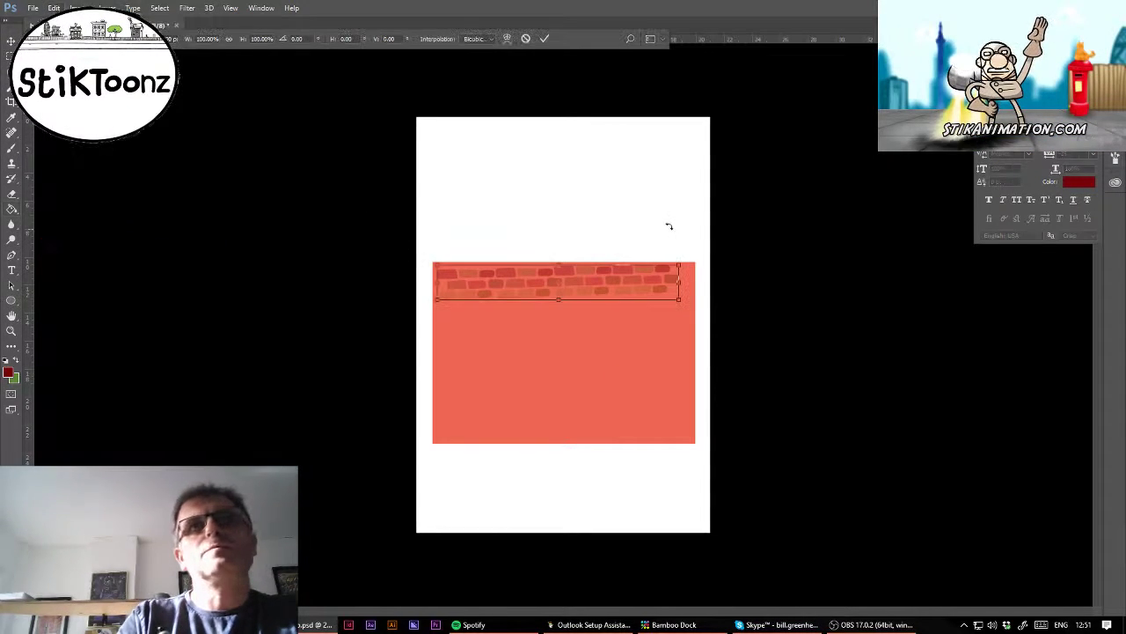
mouse_move(668, 226)
left_mouse_down()
mouse_move(678, 234)
mouse_move(676, 225)
left_mouse_up()
left_click_drag(619, 283, 617, 281)
key("Return")
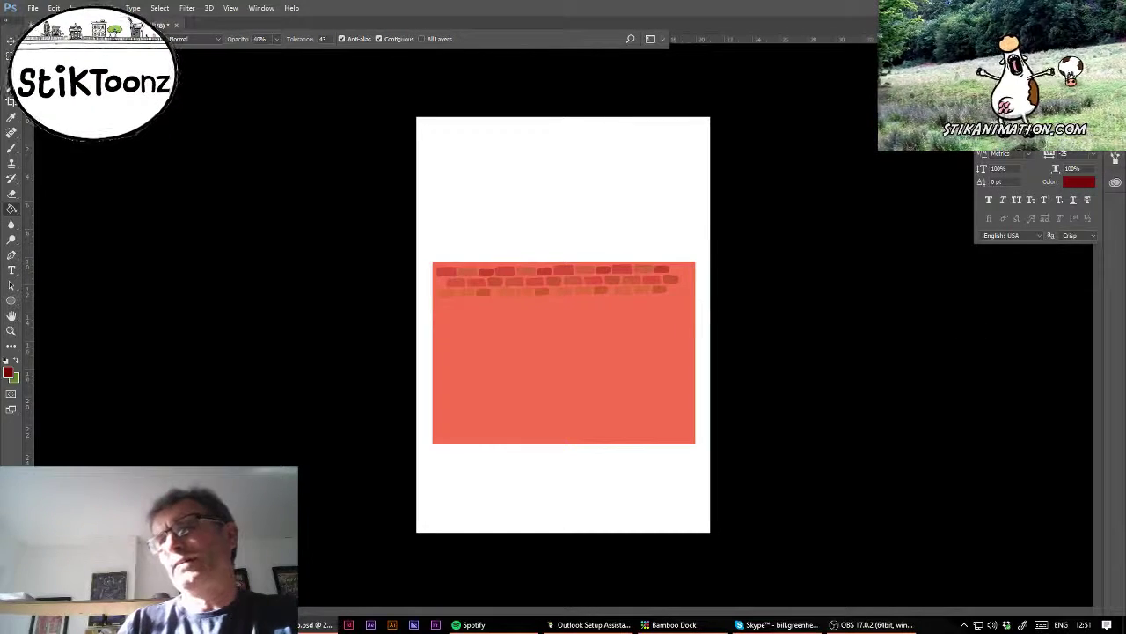
Step: Duplicate the brick rows sideways and downward with staggered offsets until they cover the whole red wall and overhang its edges
left_click(554, 345, "ctrl")
left_click_drag(556, 346, 772, 327)
left_click_drag(767, 371, 713, 414)
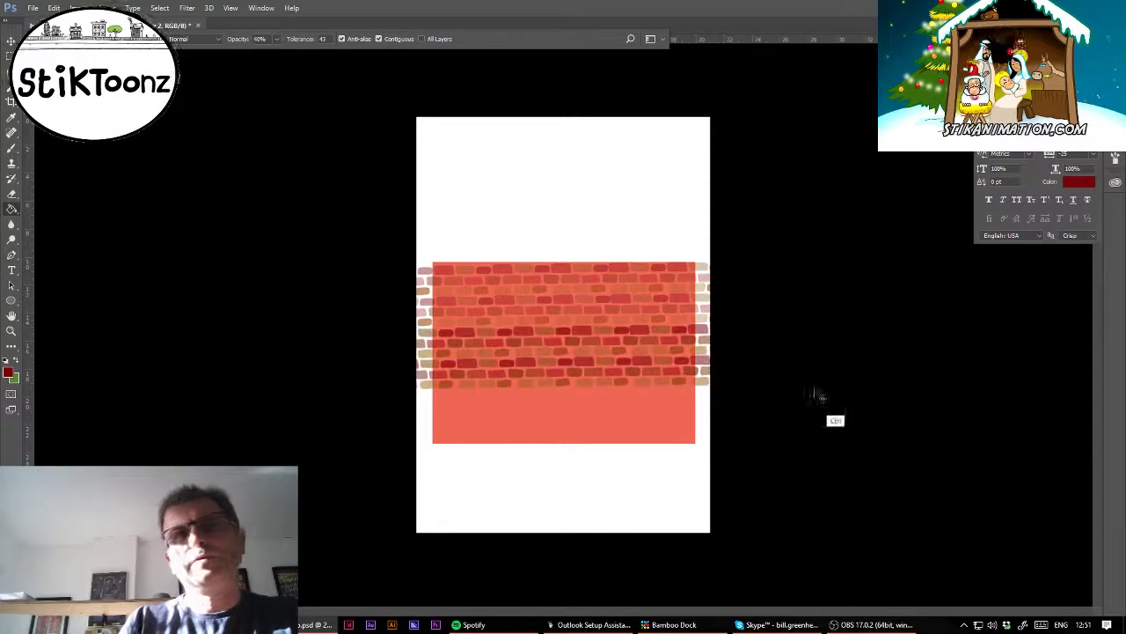
left_click_drag(678, 352, 675, 415)
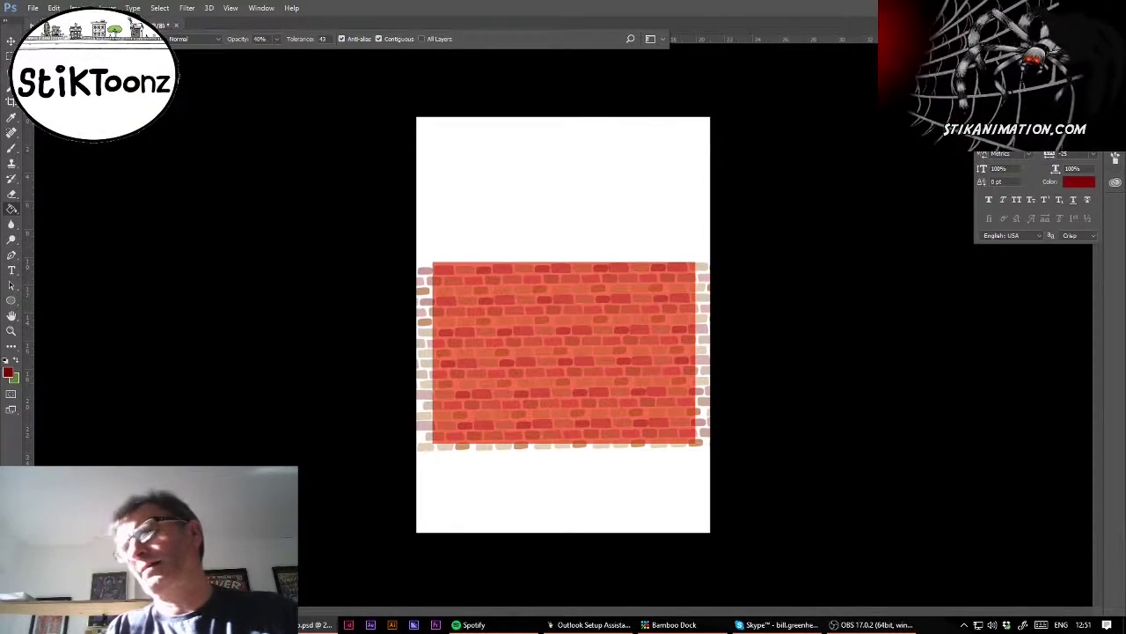
Step: Select the wall's area, invert the selection, delete the bricks outside the wall and deselect
key("ctrl+shift+d")
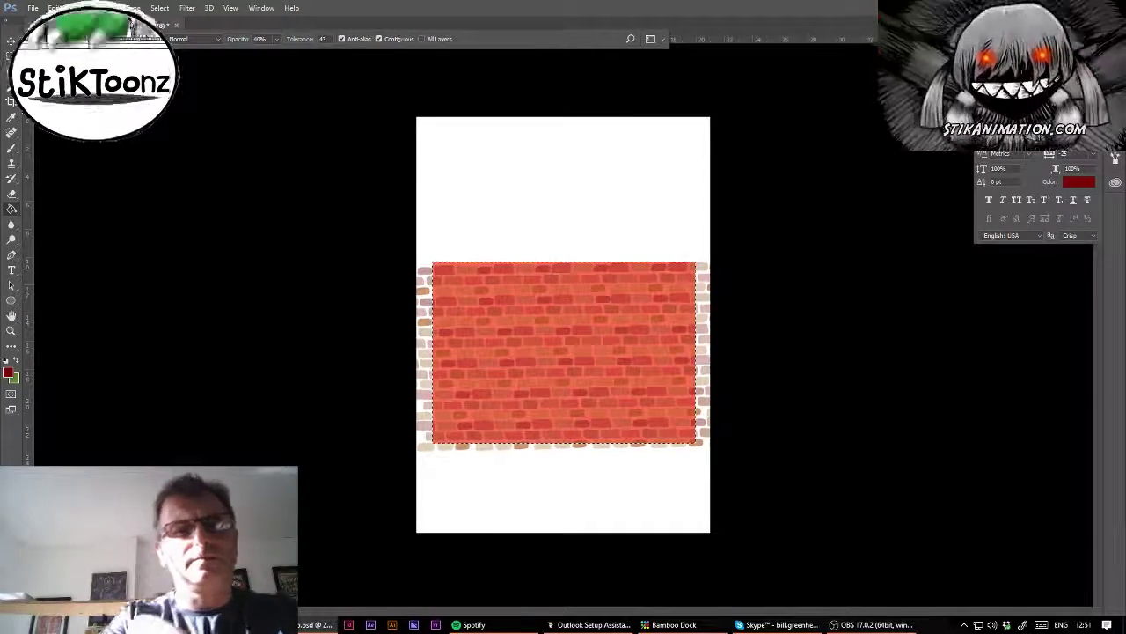
key("ctrl+shift+i")
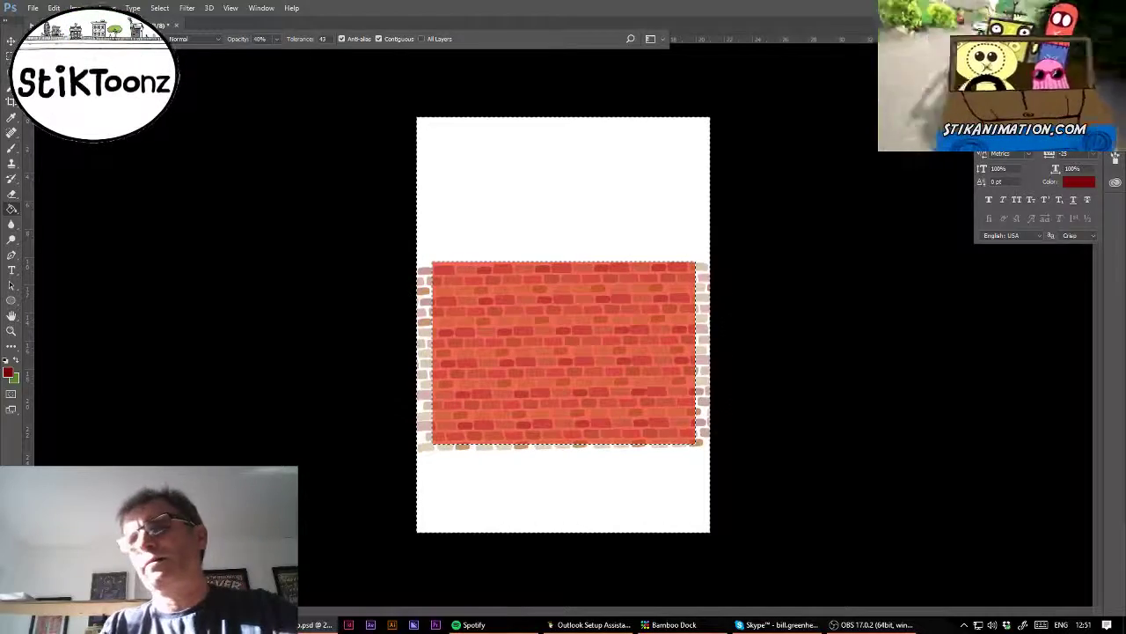
key("Delete")
key("ctrl+d")
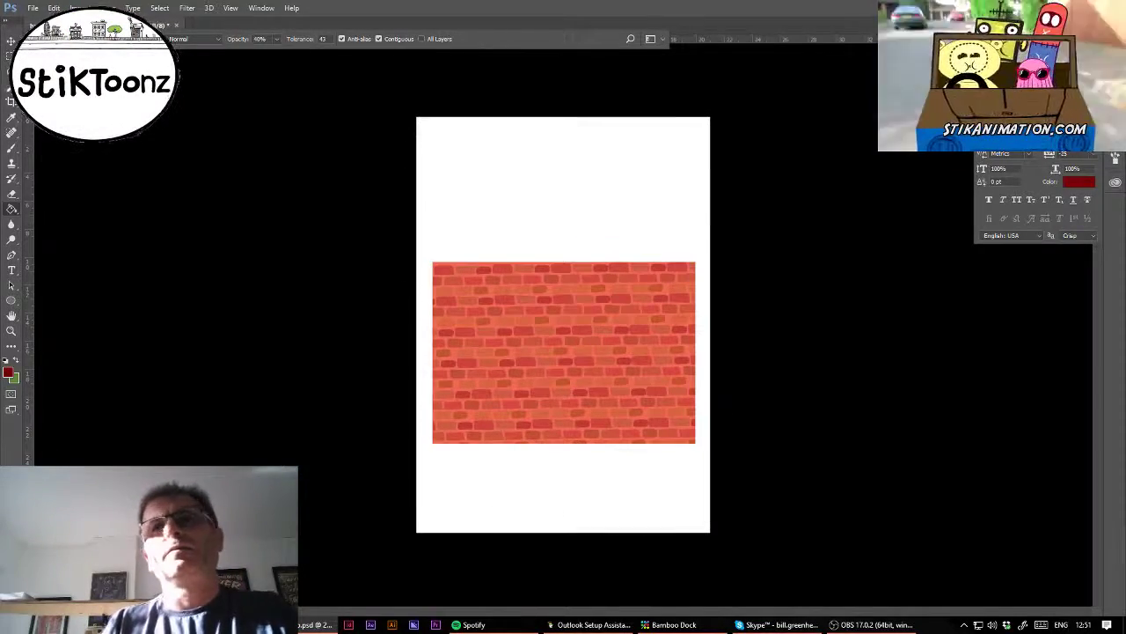
Step: Show the HUMPTY TRUMPTY title and the caricature again, and set the title's opacity to 70%
key("ctrl+[")
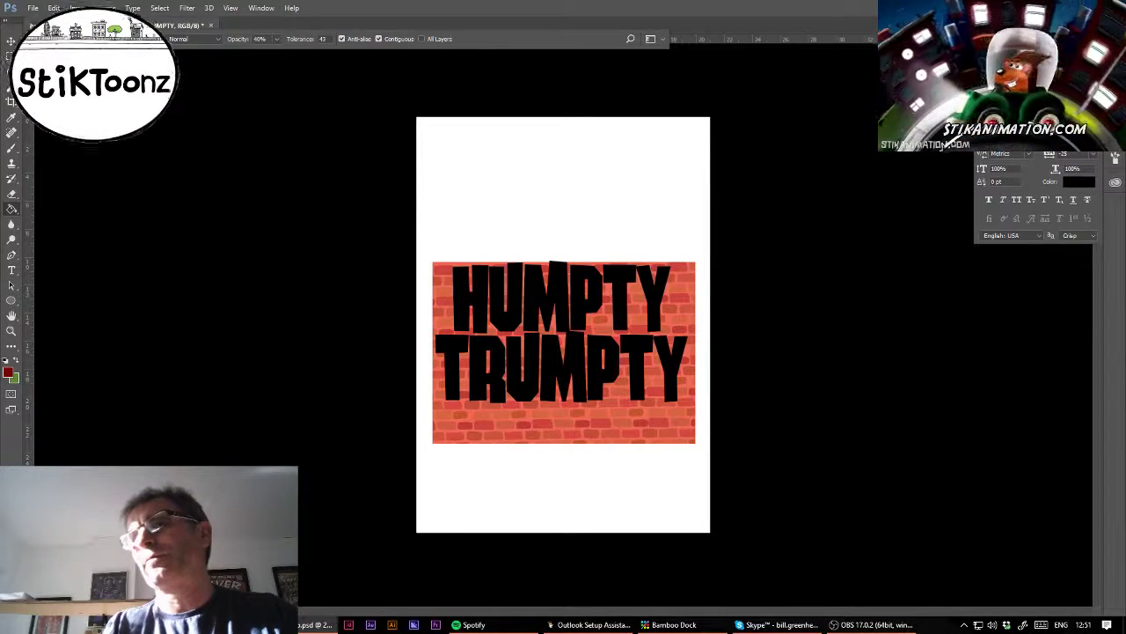
key("ctrl+v")
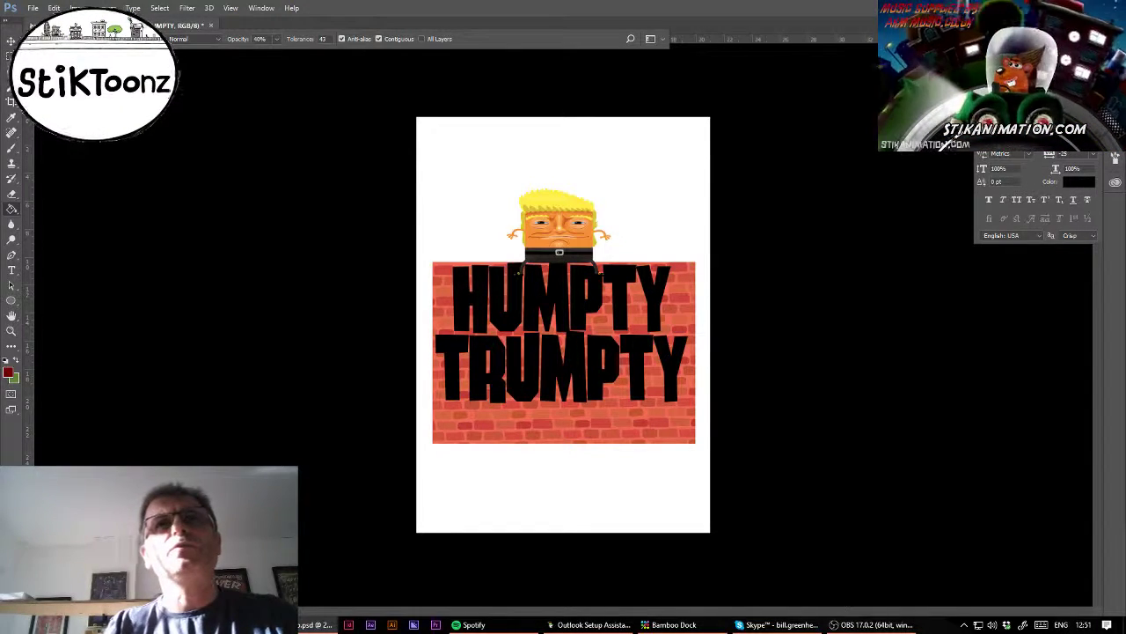
left_click(11, 331)
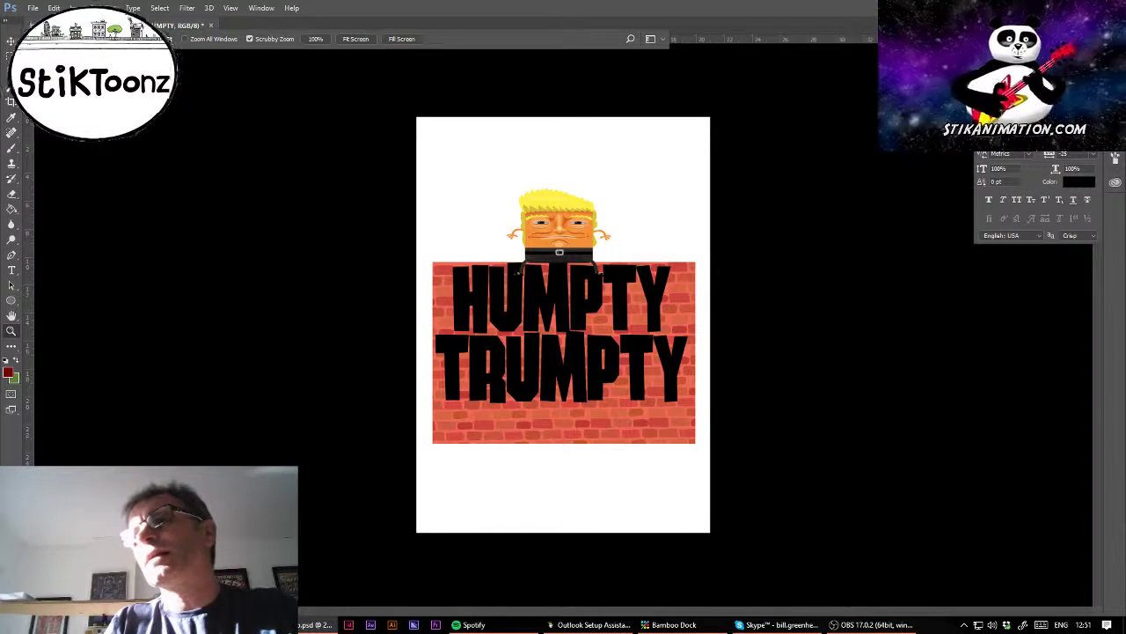
key("7")
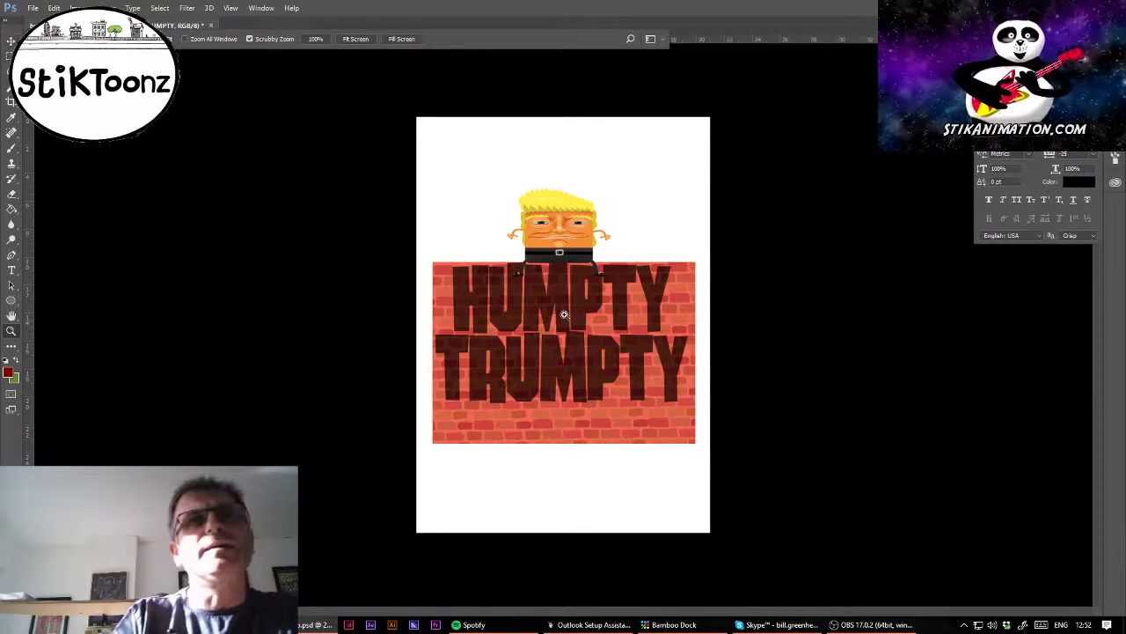
left_click_drag(564, 314, 572, 321)
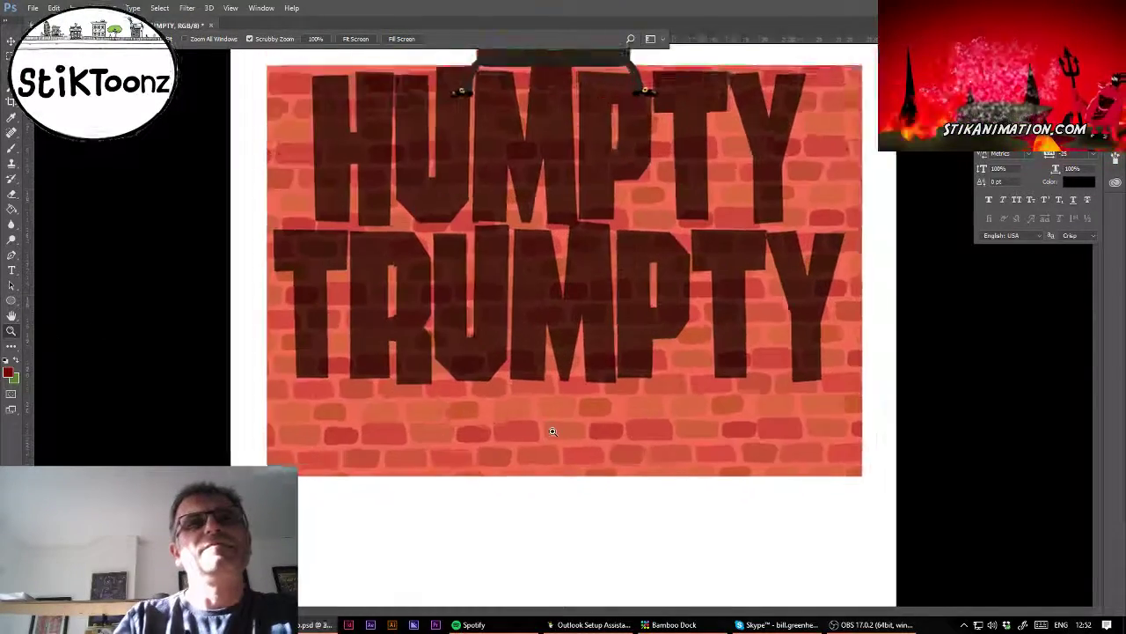
left_click_drag(515, 428, 517, 430)
left_click(11, 269)
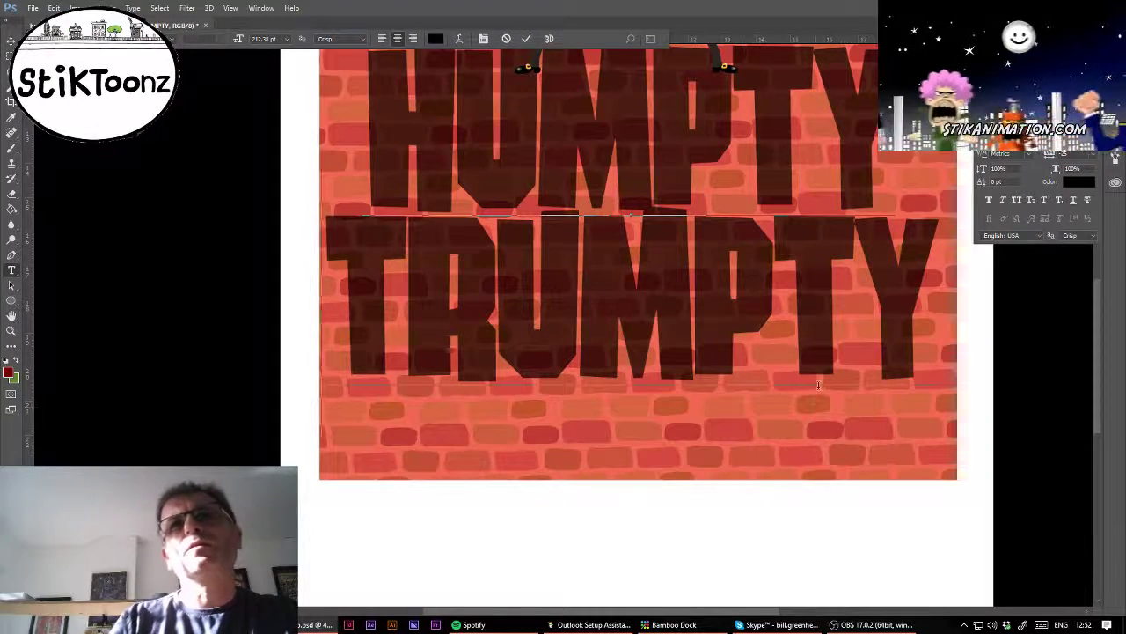
scroll(820, 381, "down", 8)
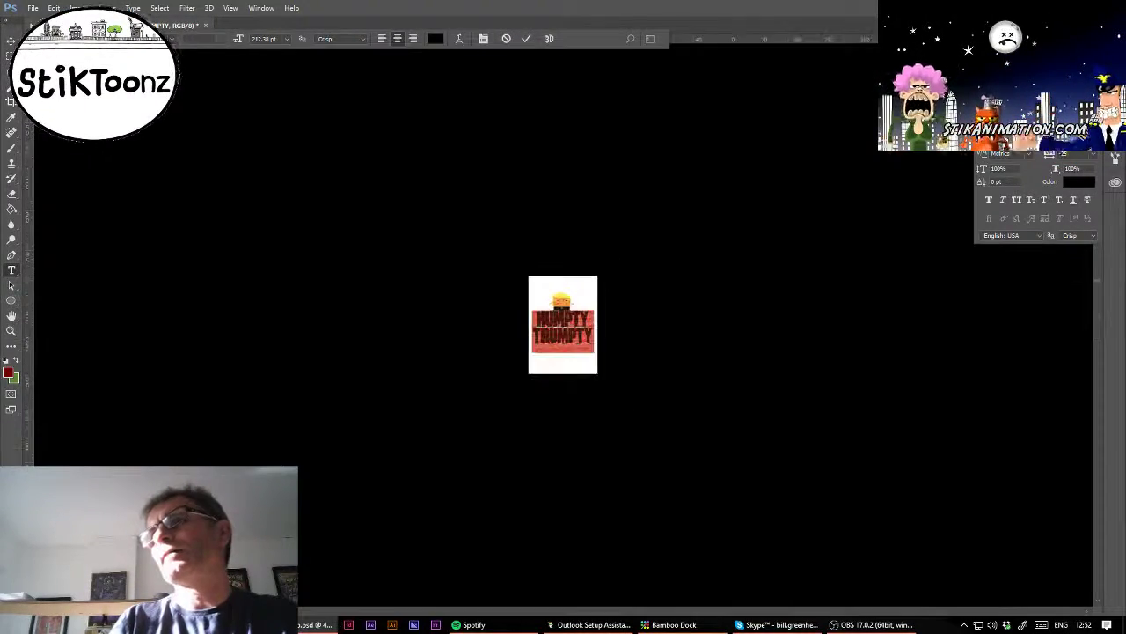
scroll(820, 380, "up", 4)
scroll(601, 443, "up", 1)
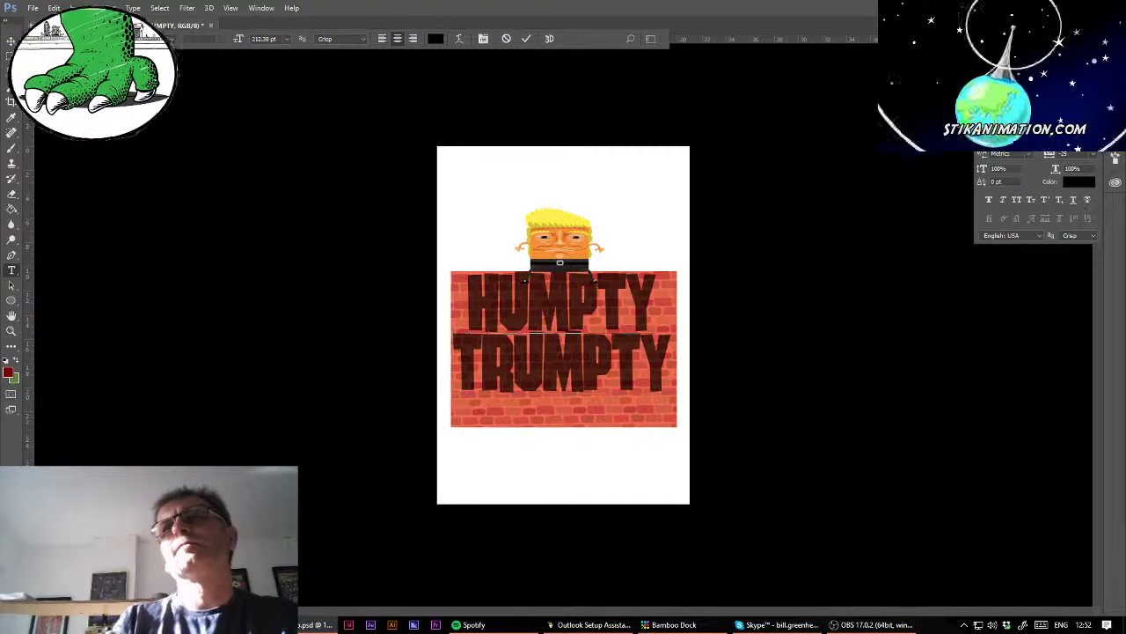
left_click(526, 38)
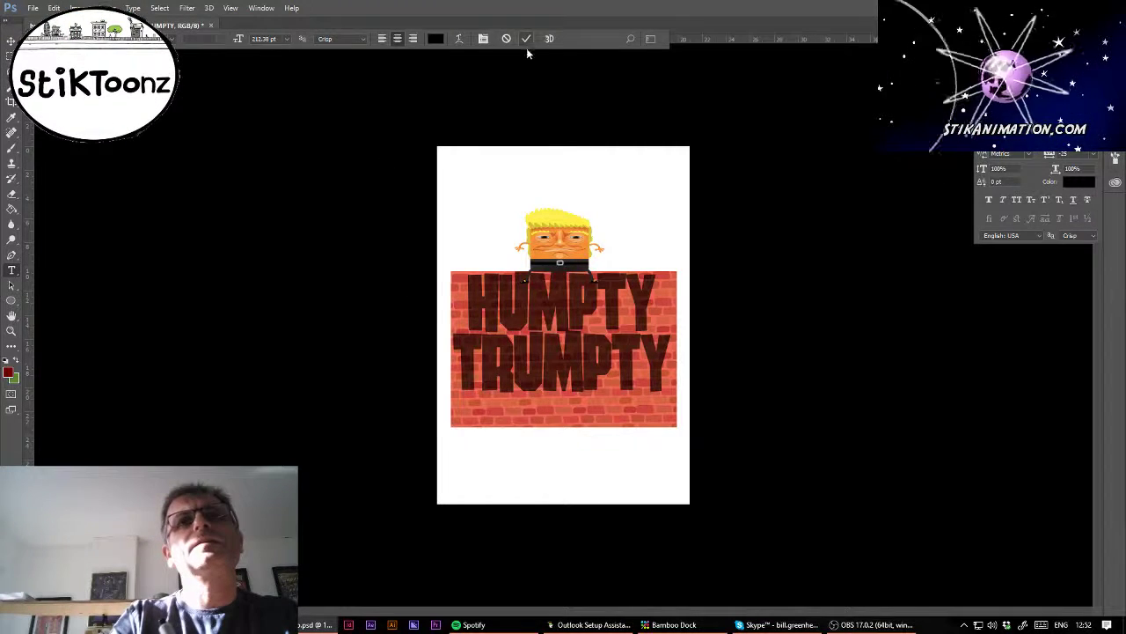
Step: Add a black 72 pt text line "Built a shit Wall" near the lower edge of the wall
left_click(503, 440)
type("Built ")
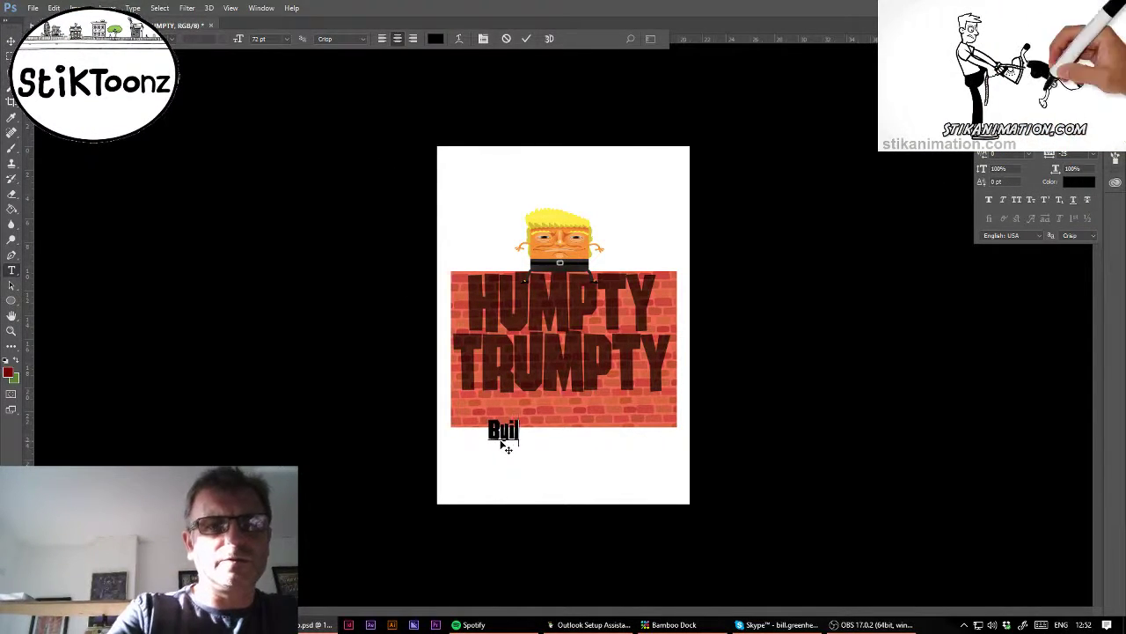
type("a ")
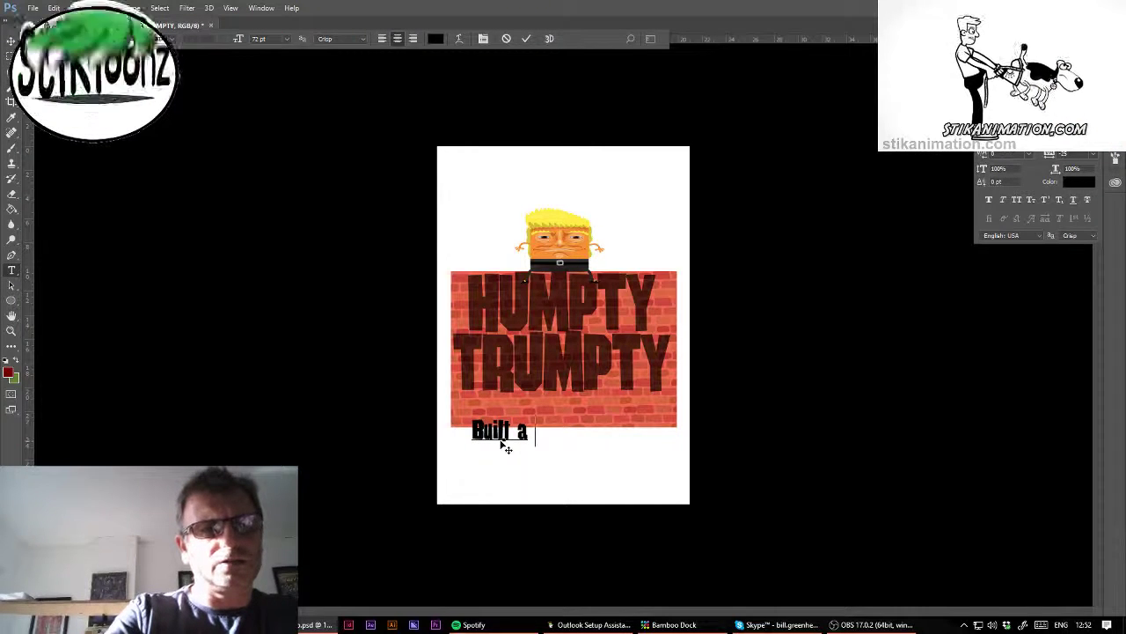
type("shit Wall")
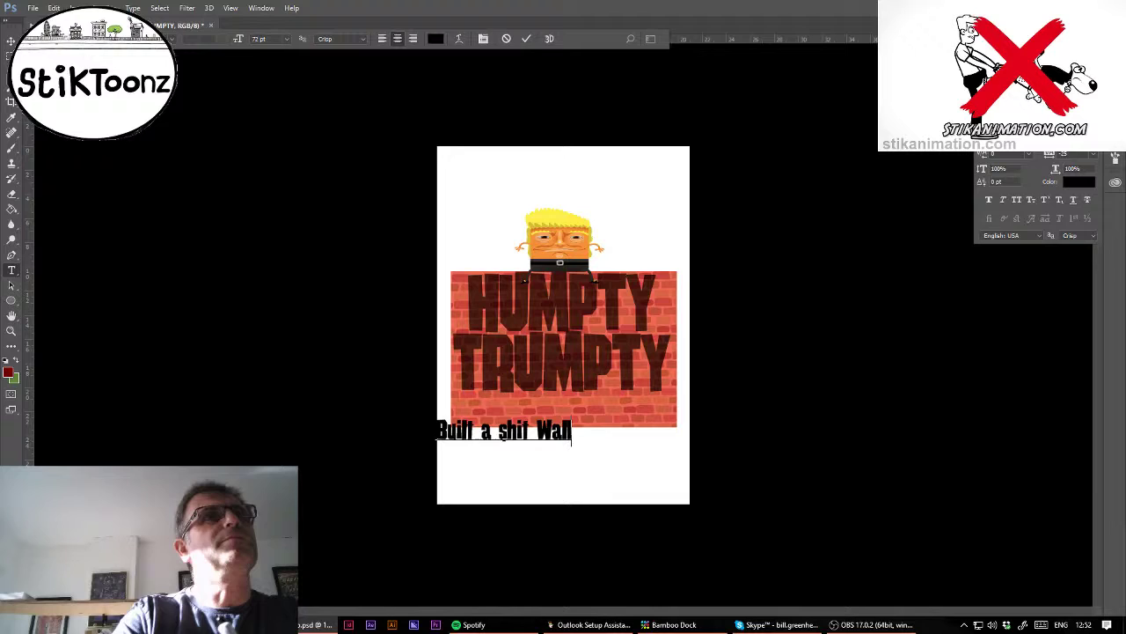
key("ctrl+Return")
Step: Move the caption onto the wall beneath TRUMPTY and stretch it to about 146% width and 115% height
key("v")
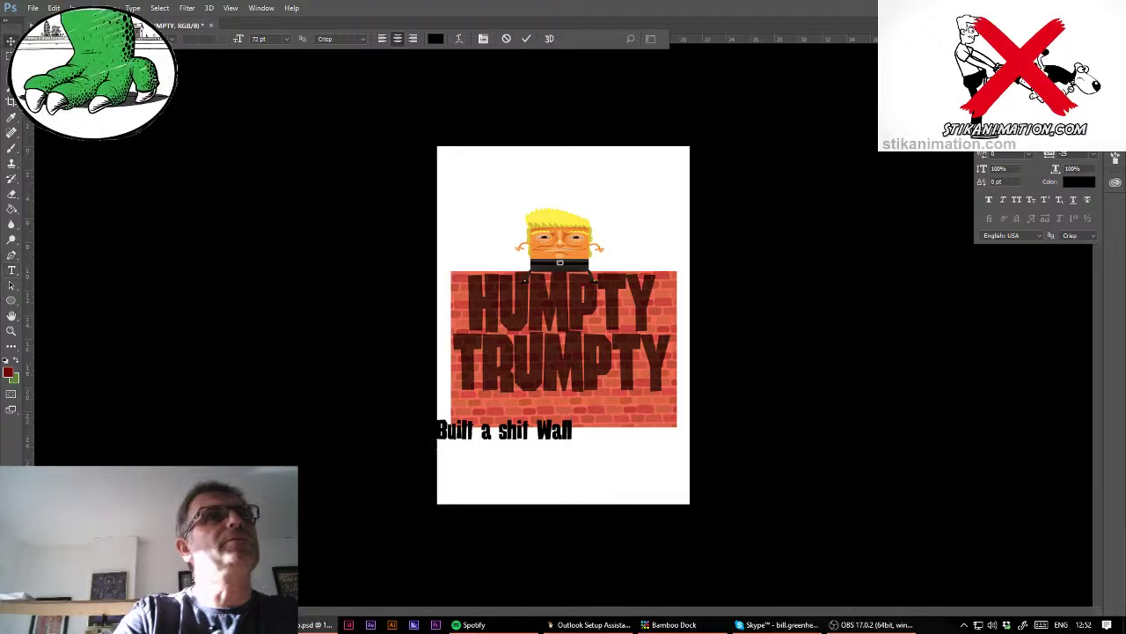
left_click_drag(528, 452, 576, 430)
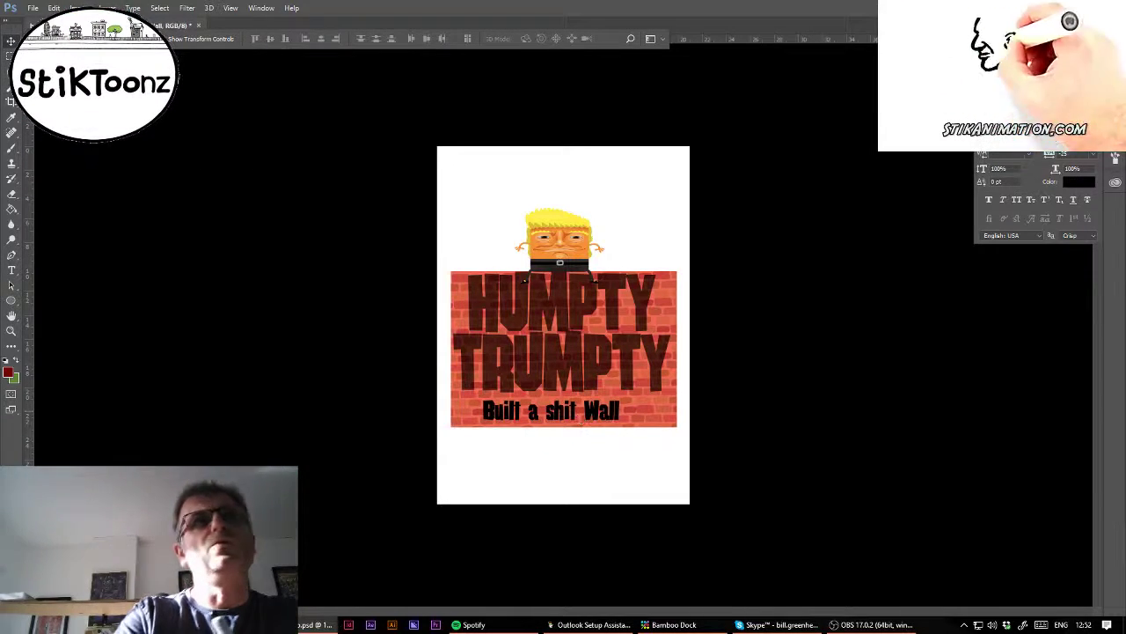
left_click(54, 8)
left_click(111, 253)
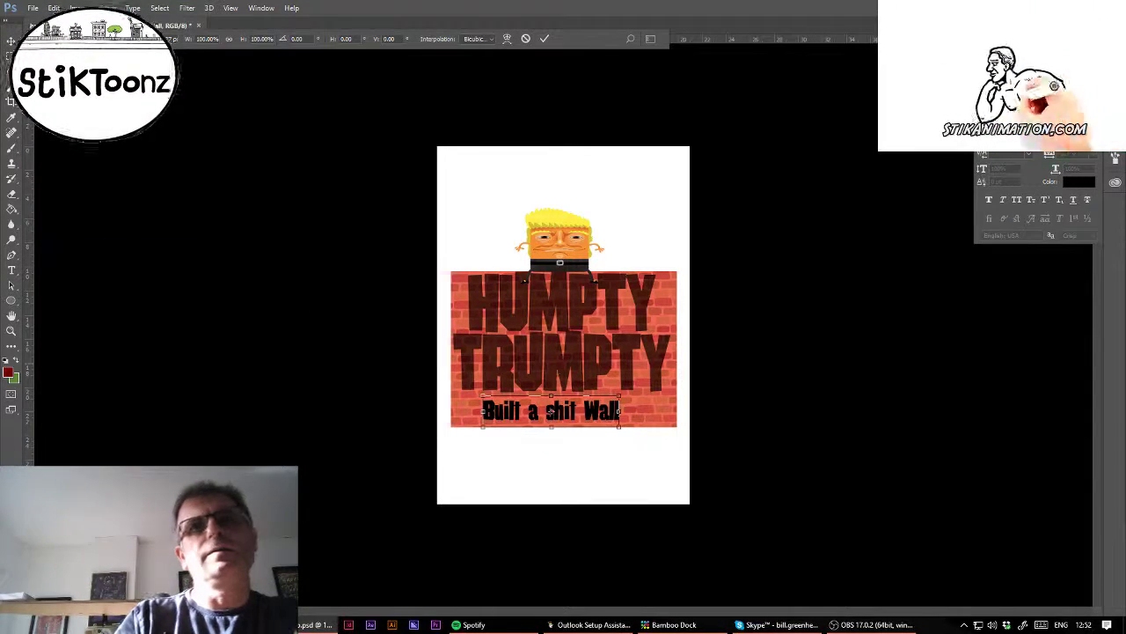
left_click_drag(620, 396, 661, 391)
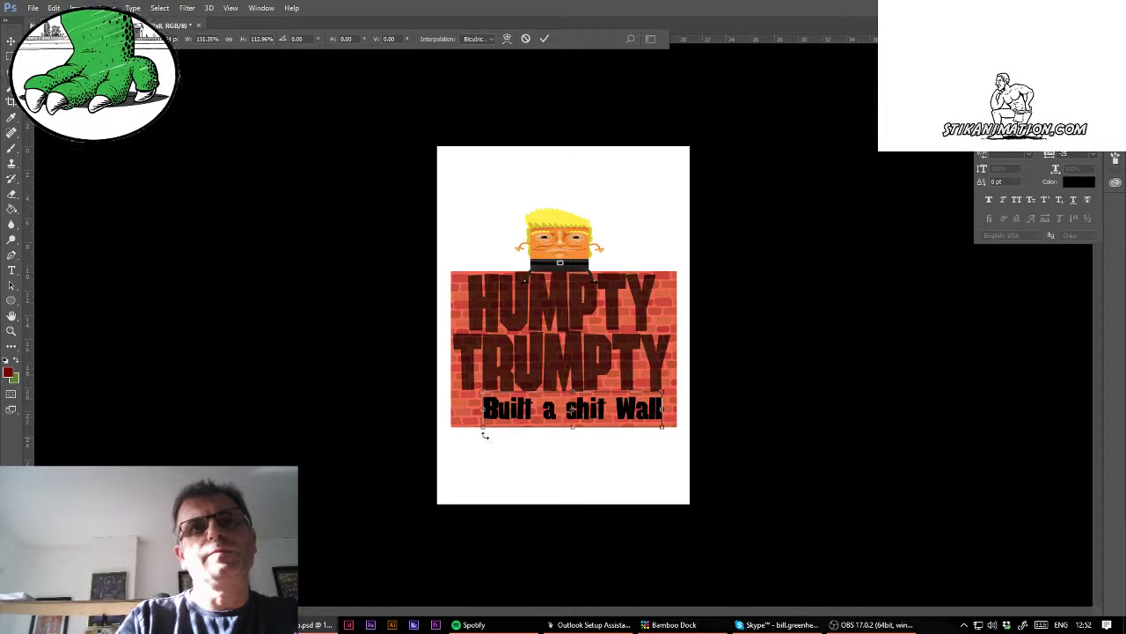
left_click_drag(483, 426, 461, 429)
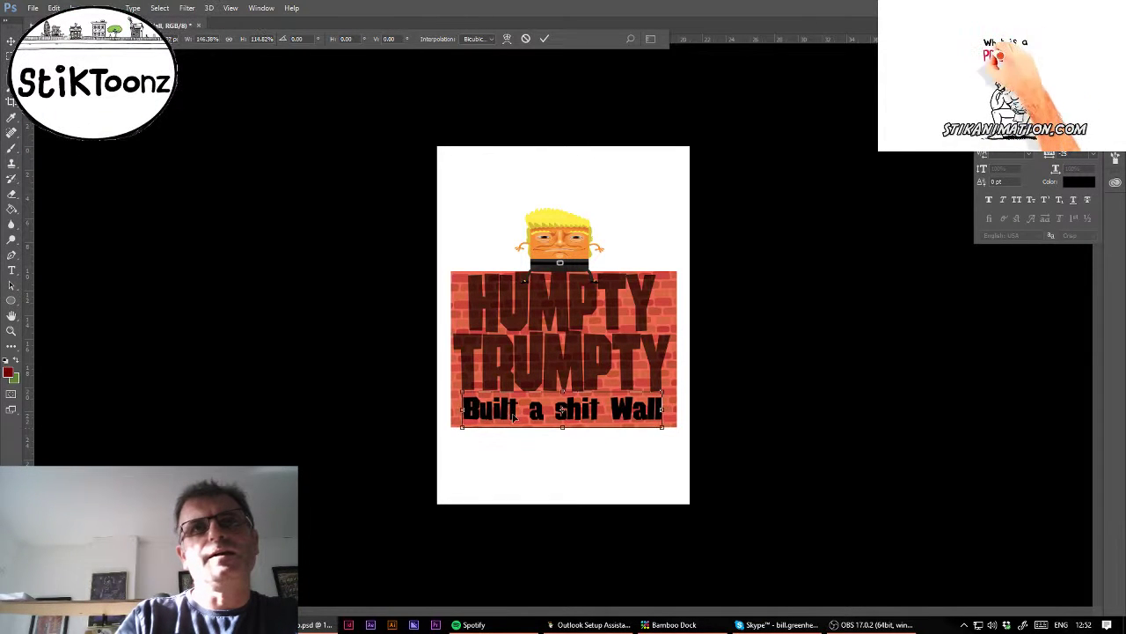
key("Return")
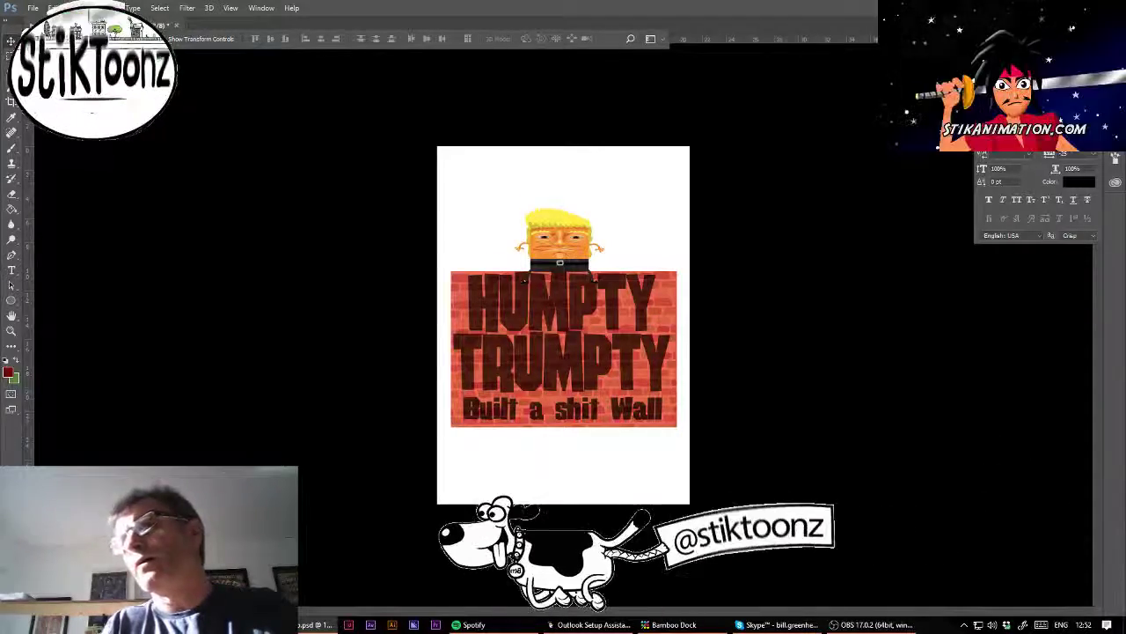
Step: Select the wall's area, brush dark red shading along its lower part and white along its upper part at 20% opacity, and deselect
key("ctrl+shift+d")
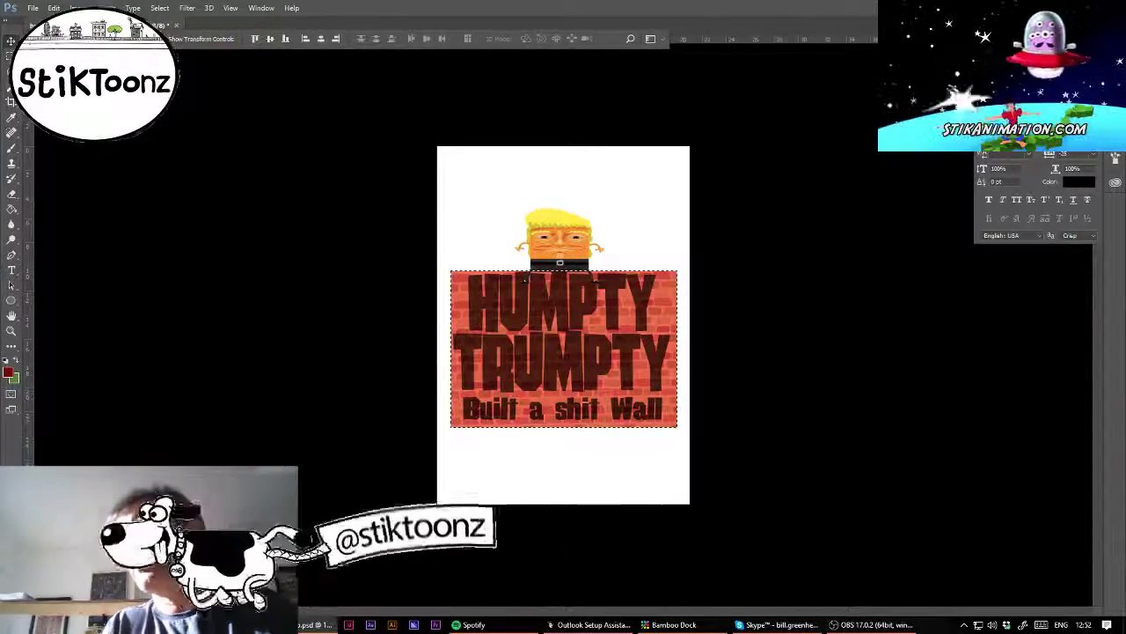
key("b")
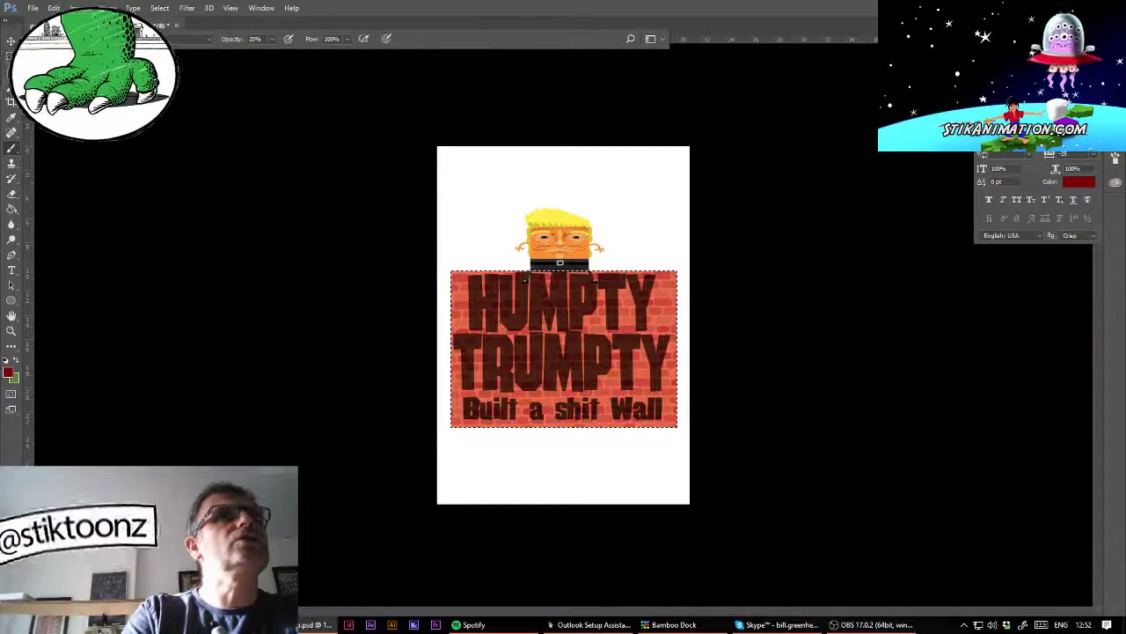
left_click(66, 38)
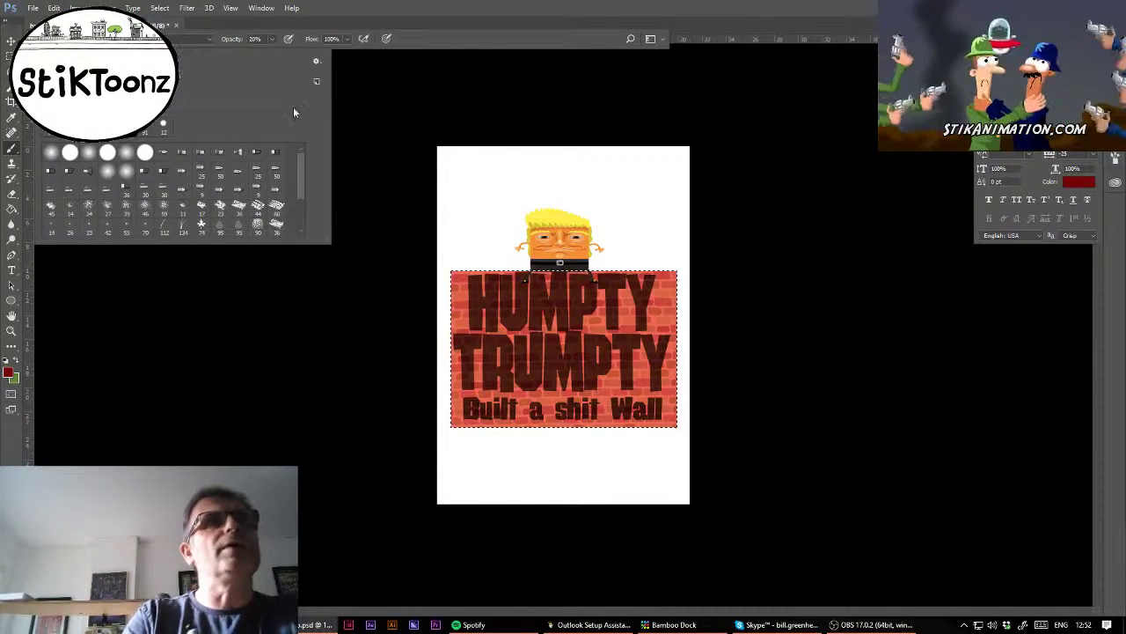
left_click(400, 446)
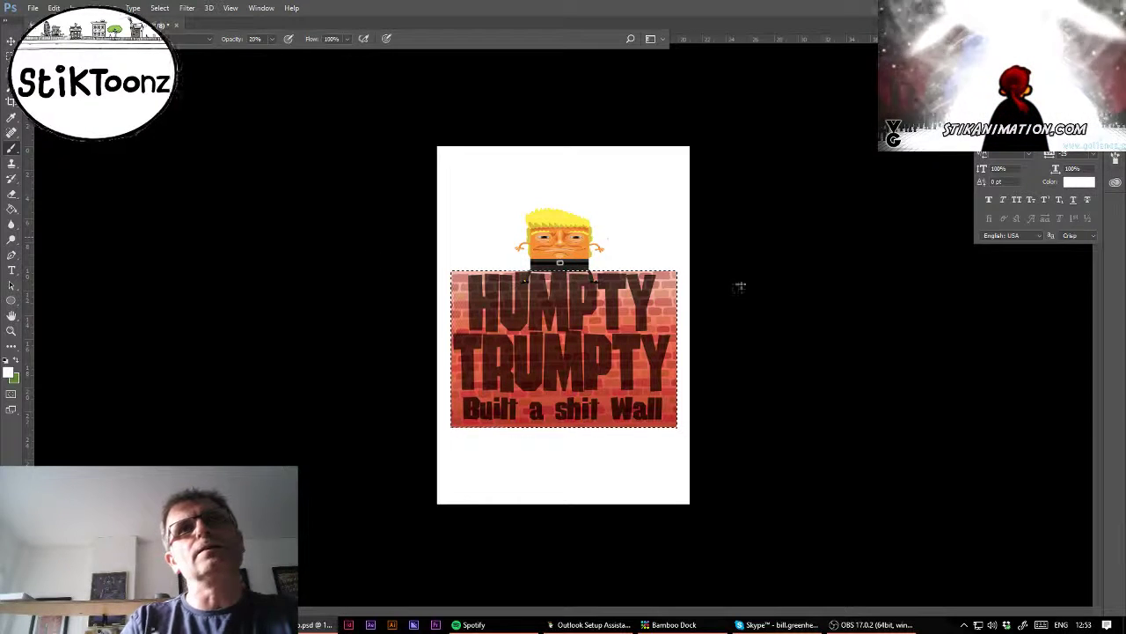
key("ctrl+d")
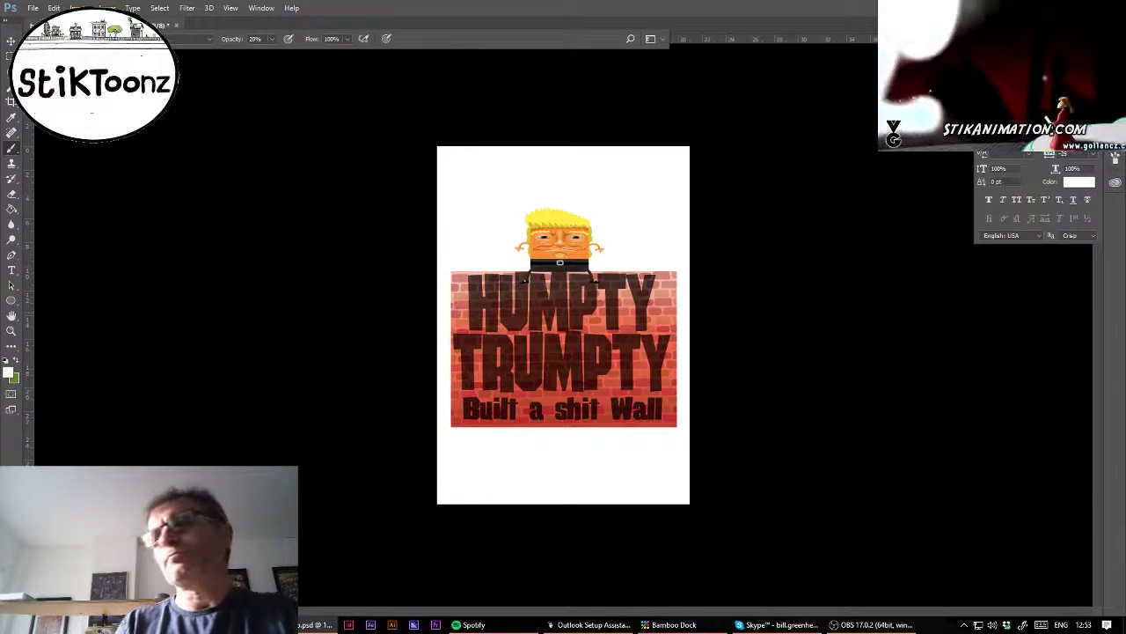
Step: Add a flat elliptical shadow under the caricature on the wall's top edge, filled with black at 30% opacity, and deselect
left_click(11, 330)
left_click_drag(571, 232, 649, 232)
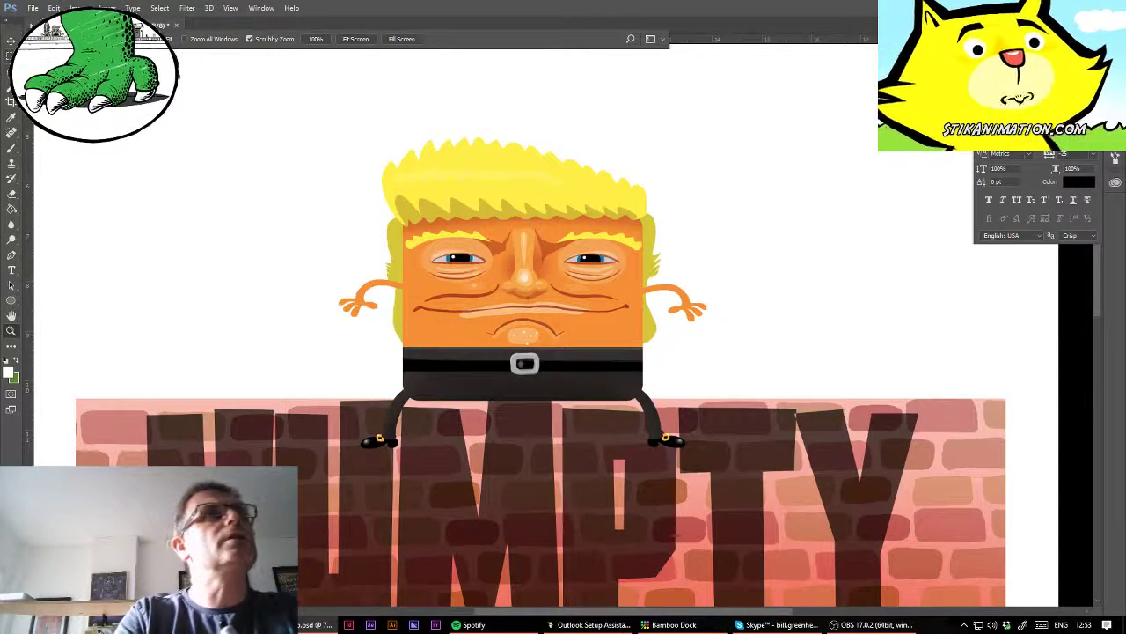
key("l")
key("m")
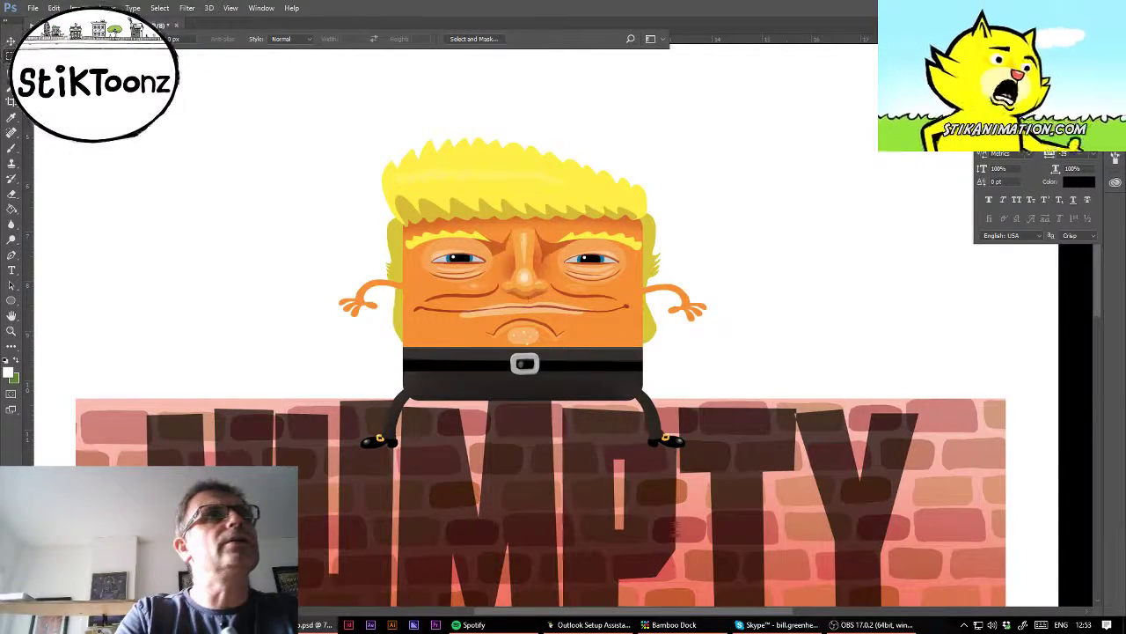
key("shift+m")
left_click_drag(405, 393, 638, 414)
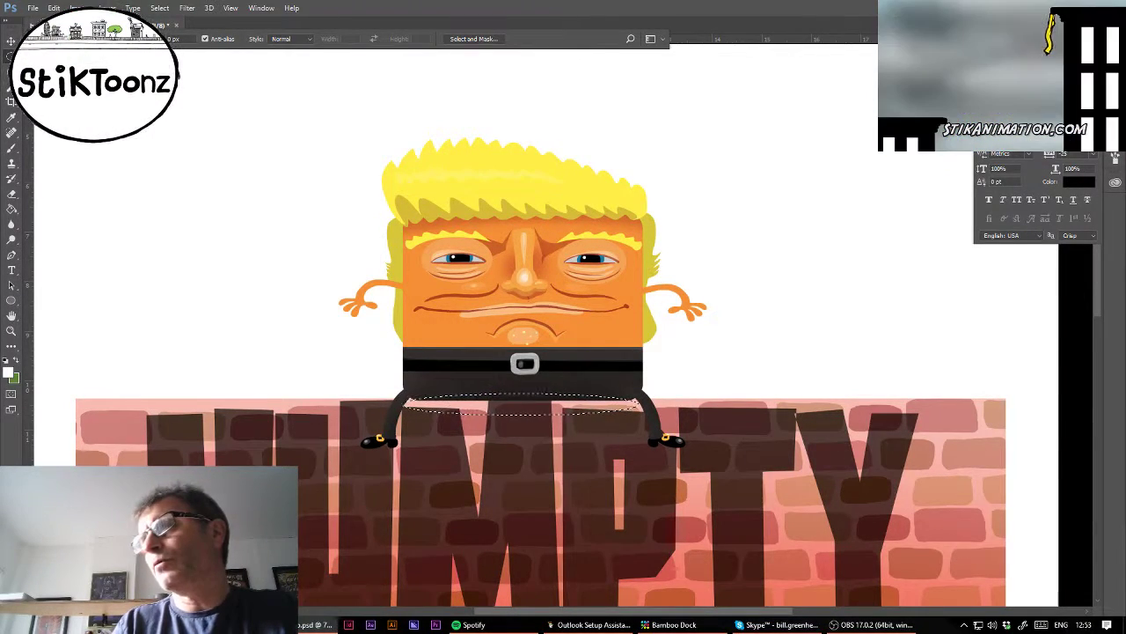
left_click(11, 209)
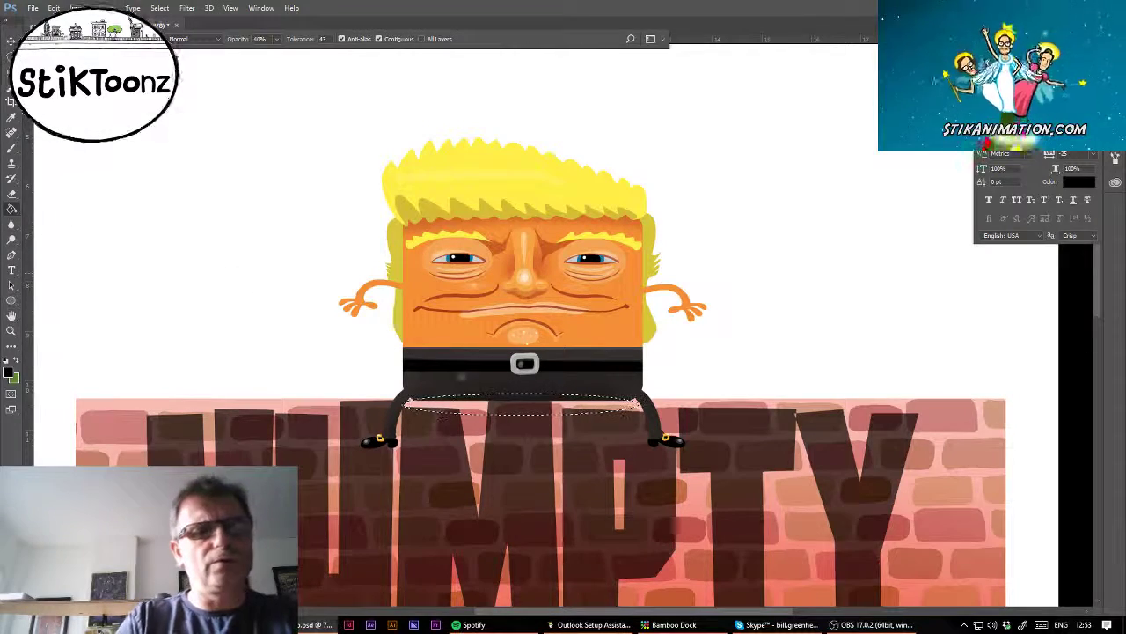
key("3")
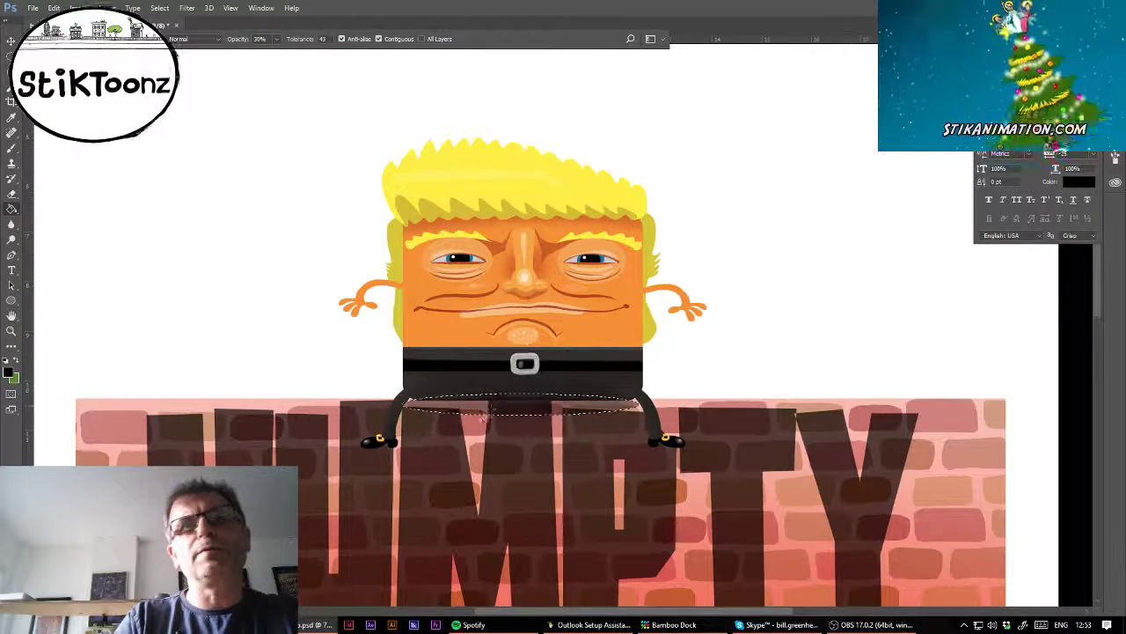
left_click(482, 418)
key("ctrl+d")
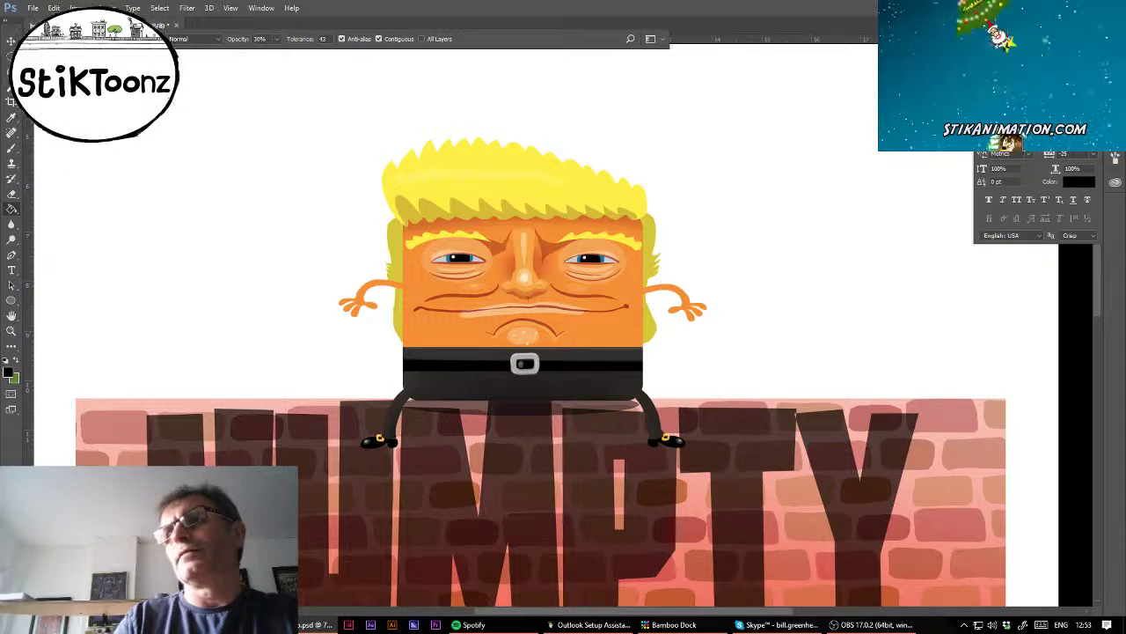
Step: Select a large ellipse around the caricature, fill it with bright blue at 30% opacity behind the figure and wall, and deselect
key("ctrl+minus")
key("ctrl+minus")
key("ctrl+minus")
key("ctrl+minus")
key("ctrl+minus")
key("ctrl+minus")
key("ctrl+plus")
key("ctrl+plus")
key("ctrl+plus")
left_click_drag(567, 352, 576, 396)
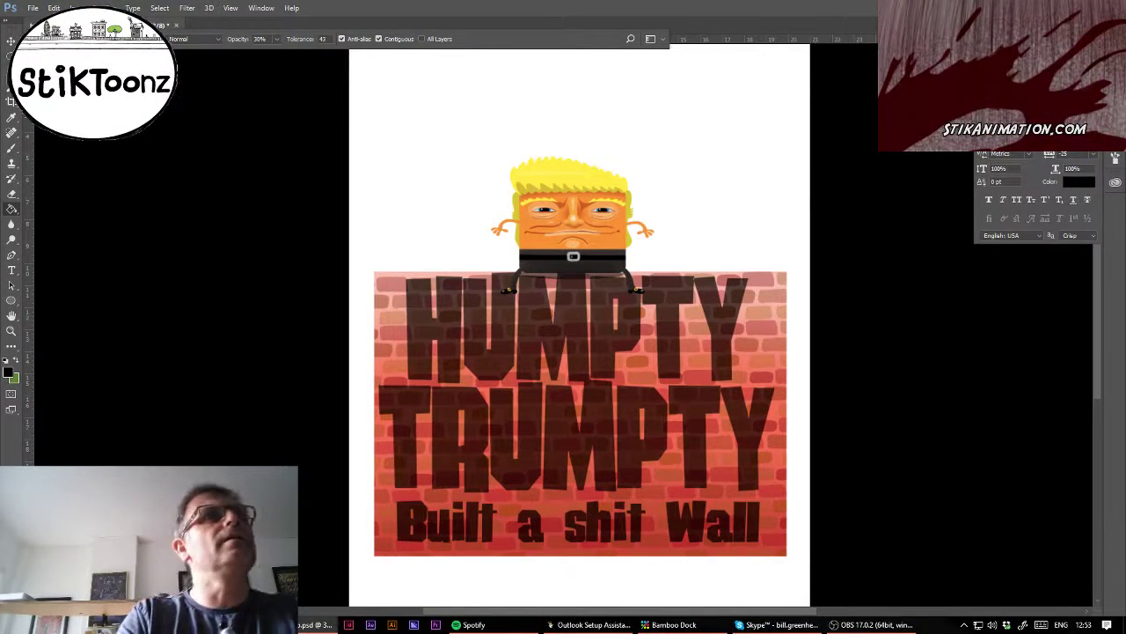
key("m")
mouse_move(449, 143)
left_mouse_down()
mouse_move(736, 333)
mouse_move(704, 354)
left_mouse_up()
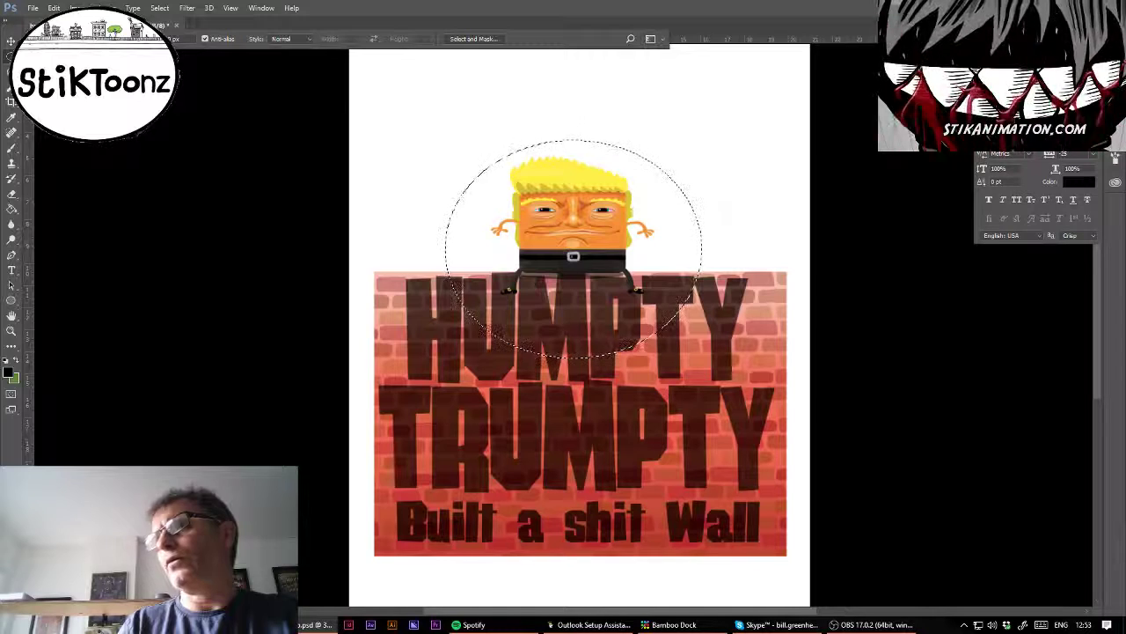
left_click(12, 209)
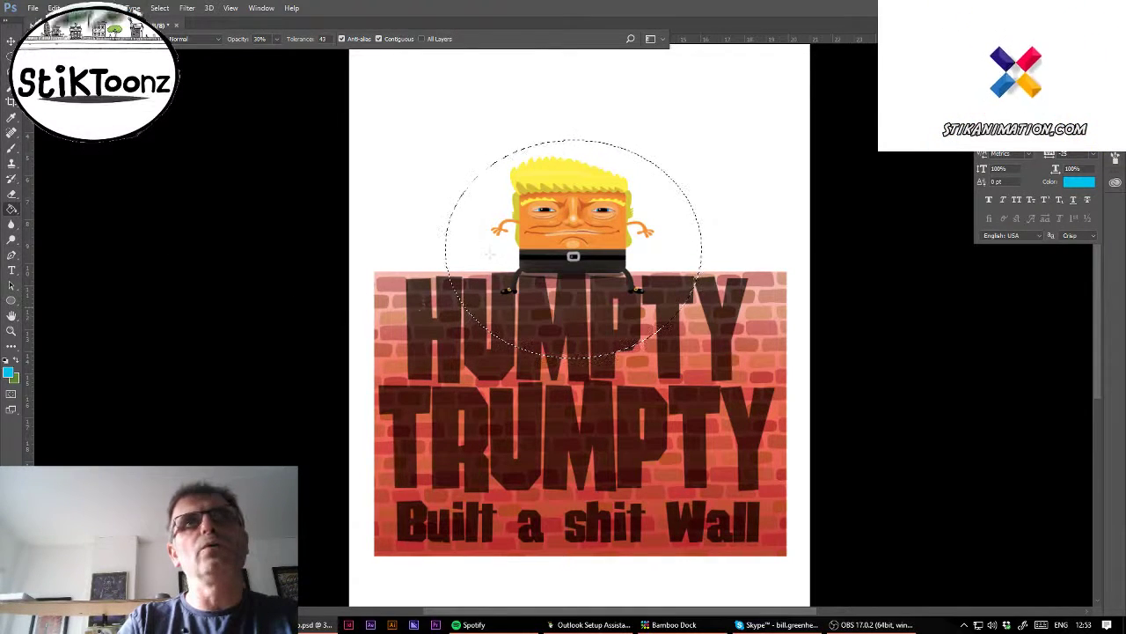
left_click(466, 262)
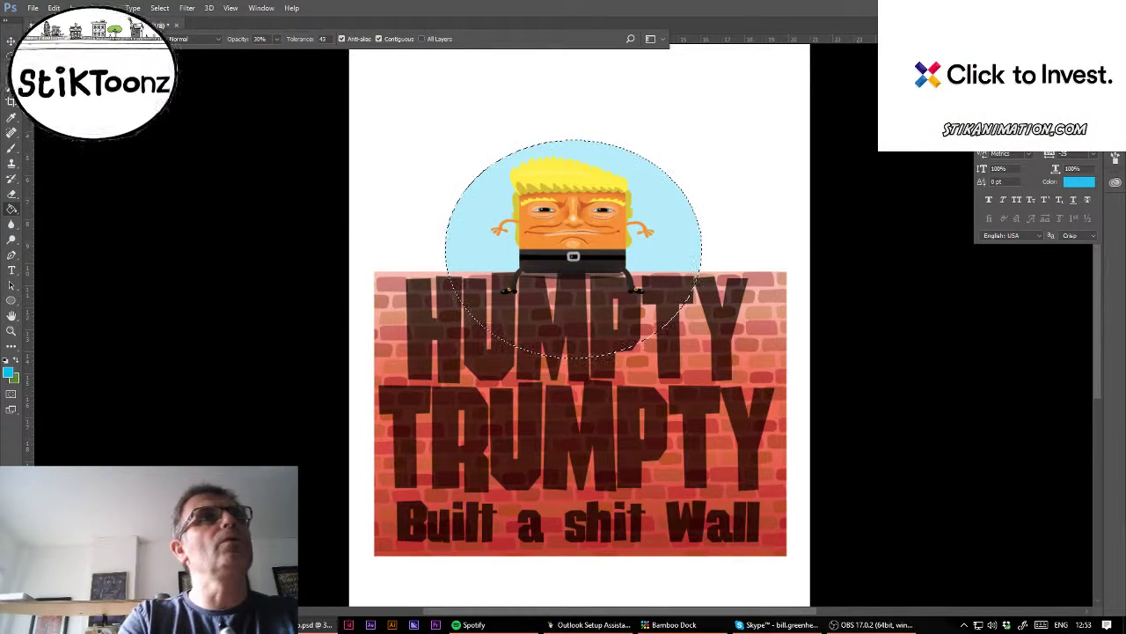
key("v")
key("ctrl+d")
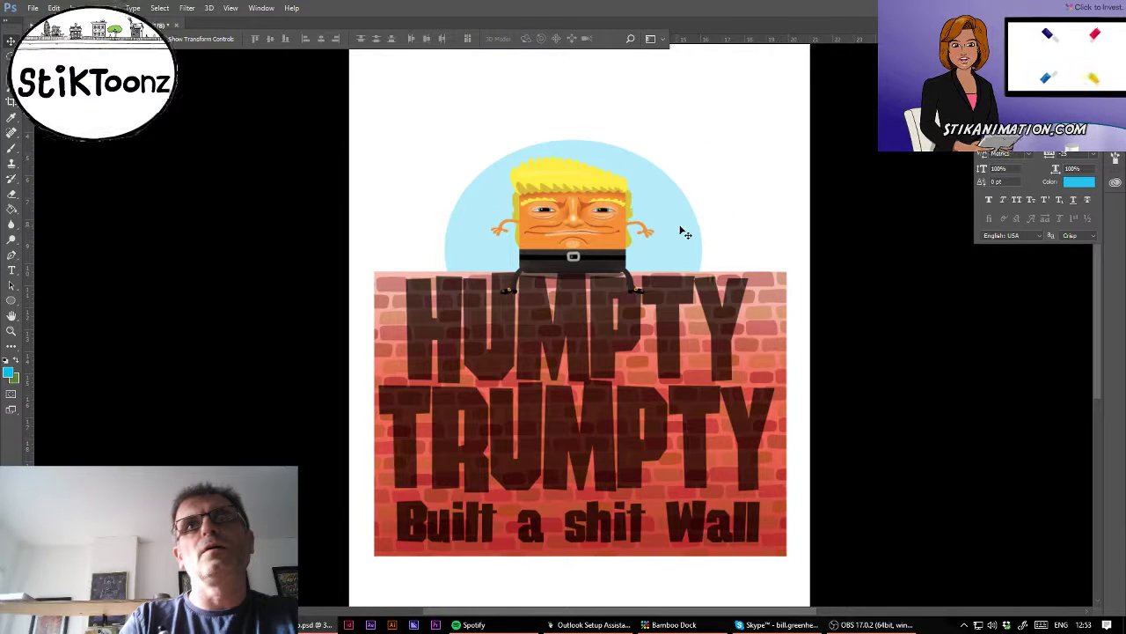
Step: Nudge the light blue ellipse behind the caricature slightly up and to the left, and check the whole poster
left_click_drag(678, 232, 676, 226)
scroll(579, 324, "down", 8)
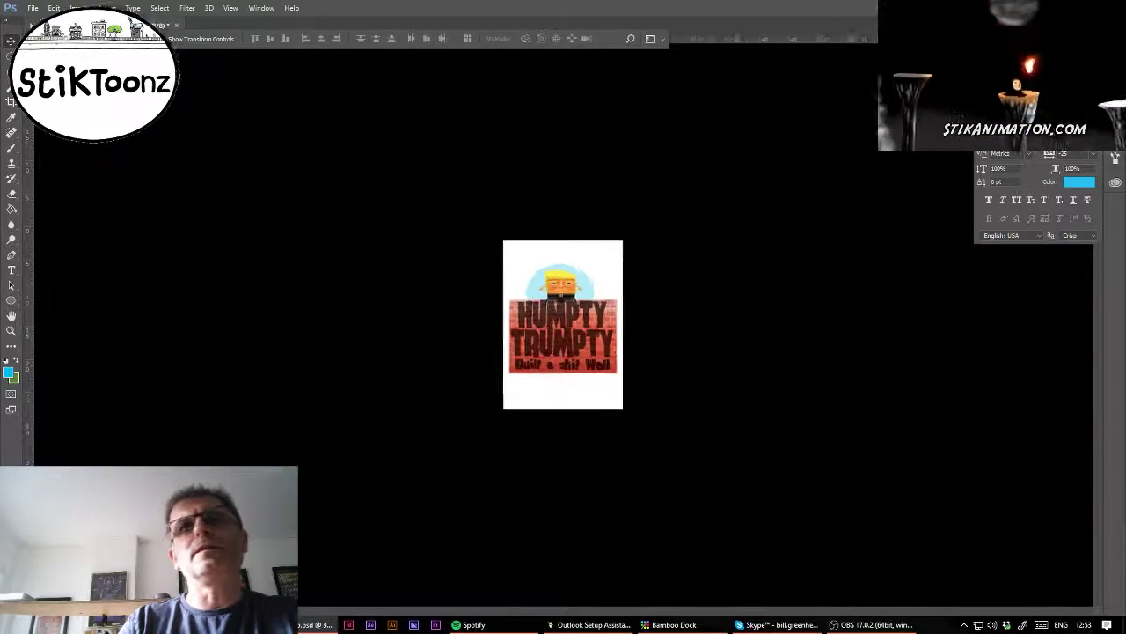
scroll(579, 324, "up", 6)
scroll(579, 324, "down", 1)
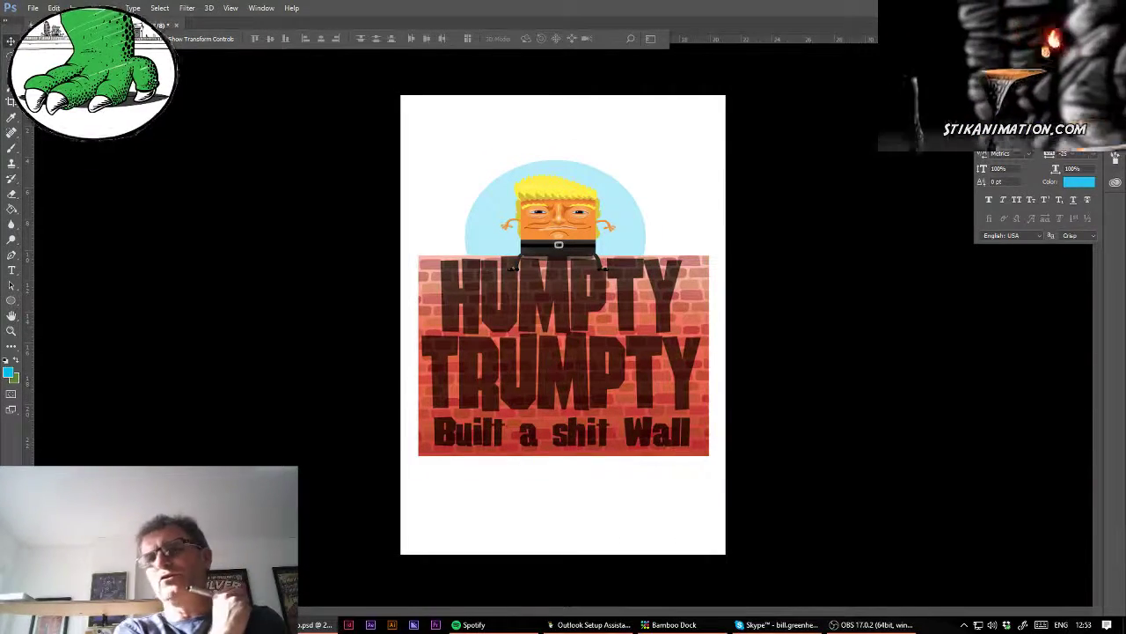